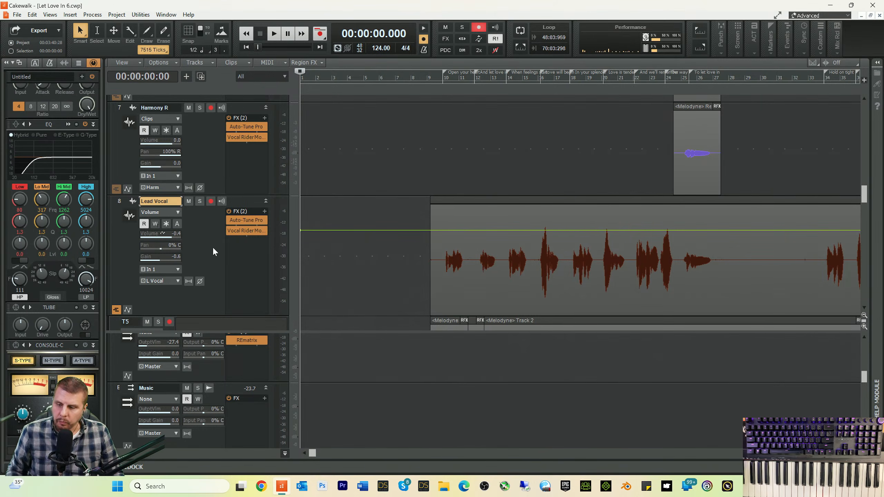
- Play the song from the beginning to hear its first section, and stop playback
{"action": "key", "text": "space"}
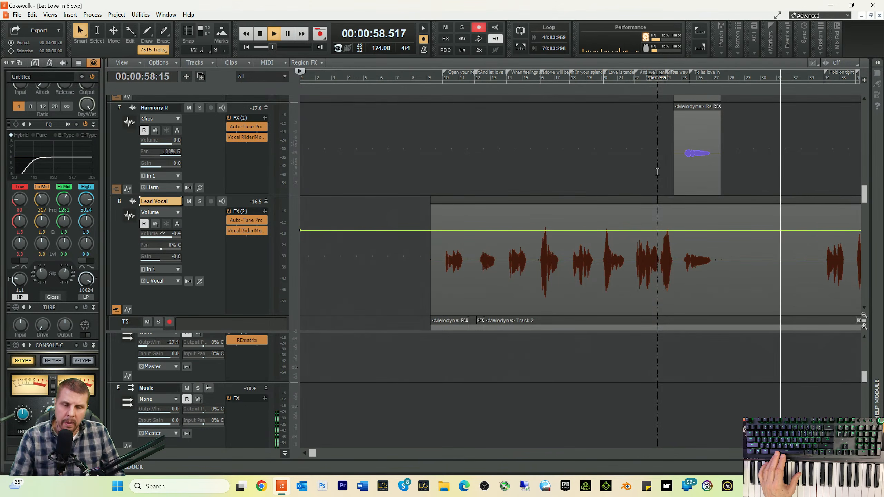
{"action": "key", "text": "space"}
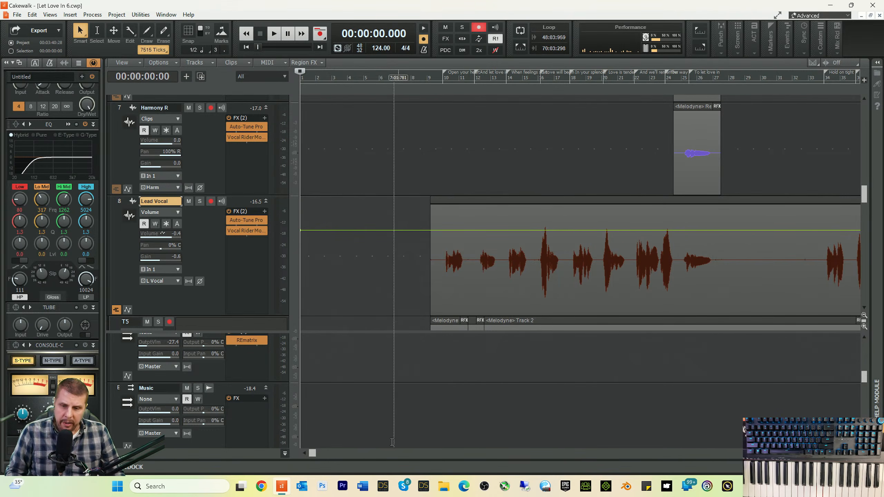
{"action": "left_click_drag", "start_coordinate": [313, 456], "coordinate": [486, 454]}
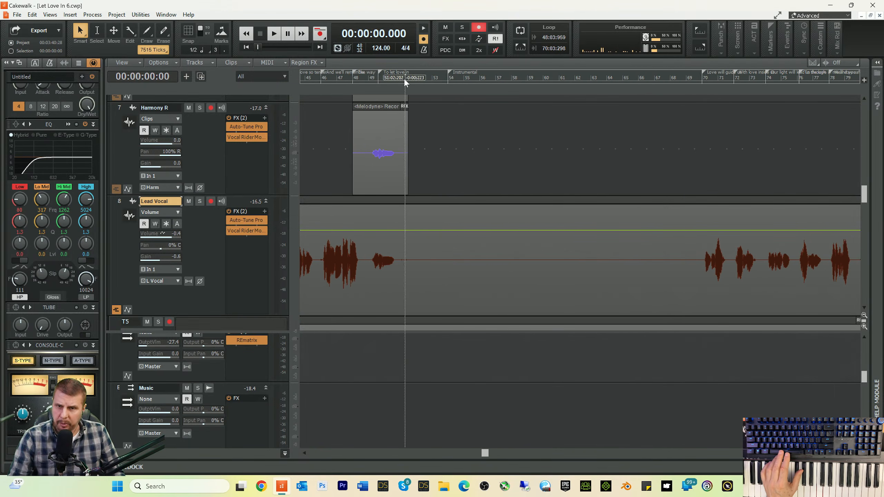
{"action": "left_click_drag", "start_coordinate": [405, 80], "coordinate": [407, 82]}
{"action": "key", "text": "space"}
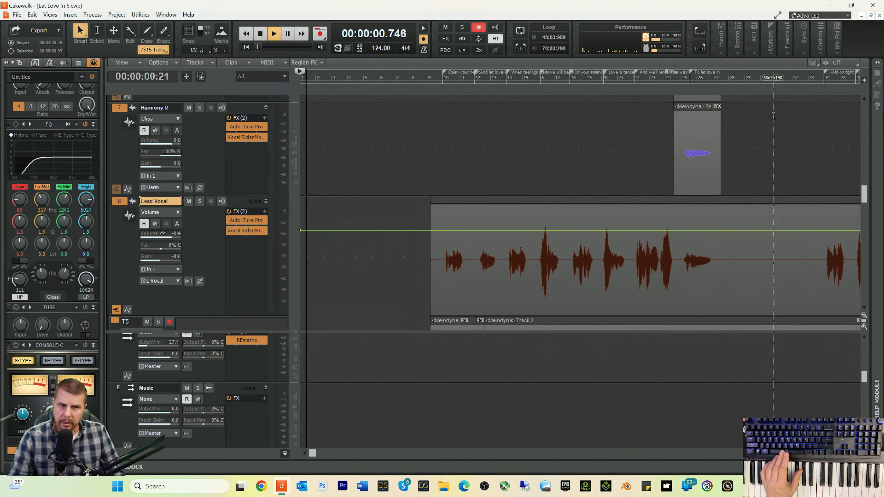
{"action": "key", "text": "space"}
- Play the song from about measure 52 after the second chorus, stop, and clear the time selection
{"action": "left_click_drag", "start_coordinate": [311, 457], "coordinate": [475, 457]}
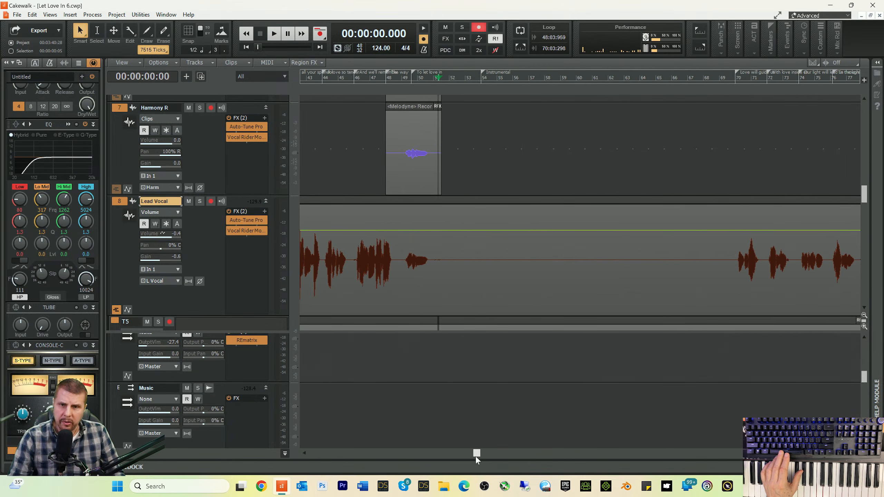
{"action": "left_click", "coordinate": [453, 77]}
{"action": "key", "text": "space"}
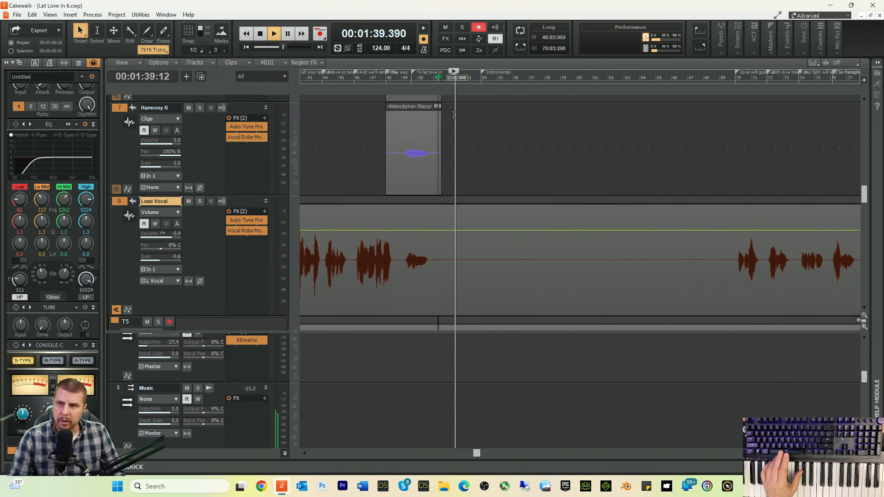
{"action": "key", "text": "space"}
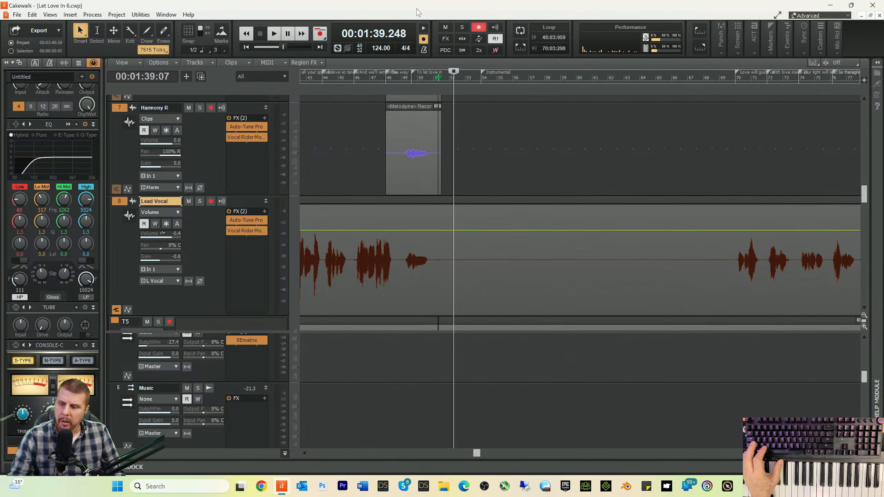
{"action": "key", "text": "ctrl+shift+a"}
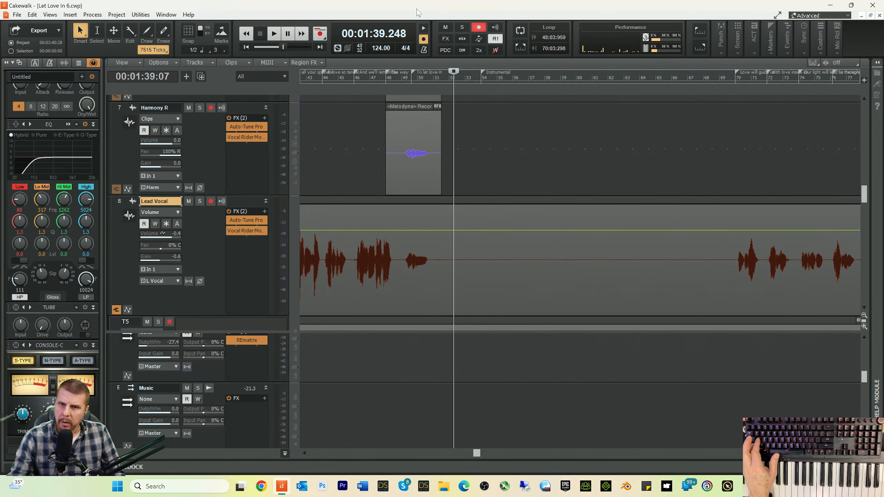
- Listen to the instrumental from 00:01:40.314 and the lead vocal's return from 00:02:11.408, and stop playback
{"action": "left_click", "coordinate": [462, 81]}
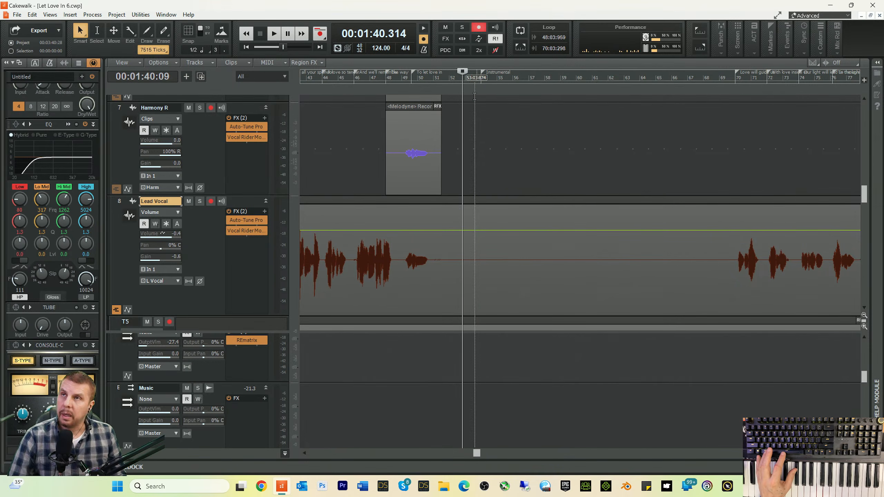
{"action": "key", "text": "space"}
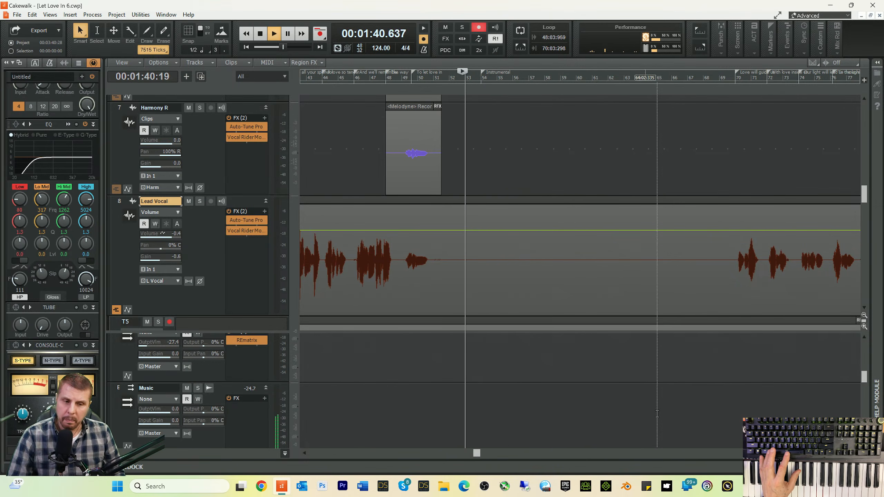
{"action": "left_click_drag", "start_coordinate": [477, 456], "coordinate": [505, 454]}
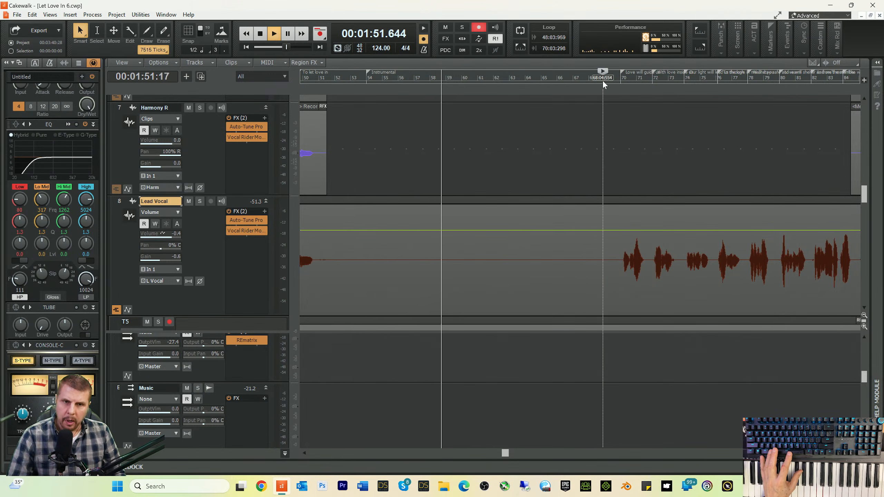
{"action": "left_click", "coordinate": [604, 83]}
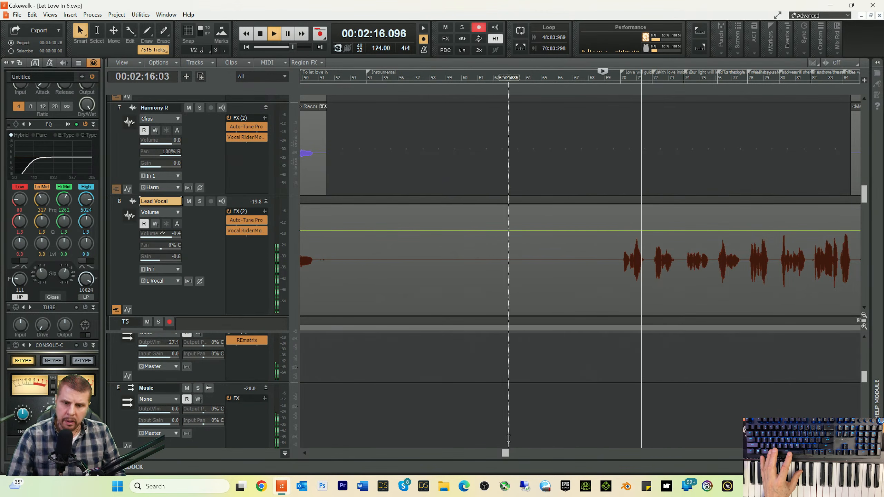
{"action": "key", "text": "space"}
- Audition the end of the first chorus, play from 00:01:01.845 near measure 33, and stop with the playhead there
{"action": "left_click_drag", "start_coordinate": [505, 453], "coordinate": [390, 453]}
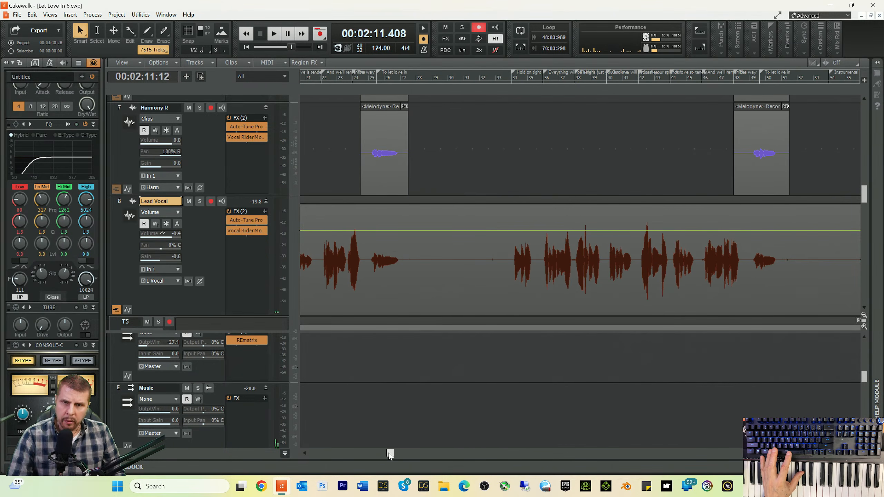
{"action": "left_click", "coordinate": [369, 80]}
{"action": "key", "text": "space"}
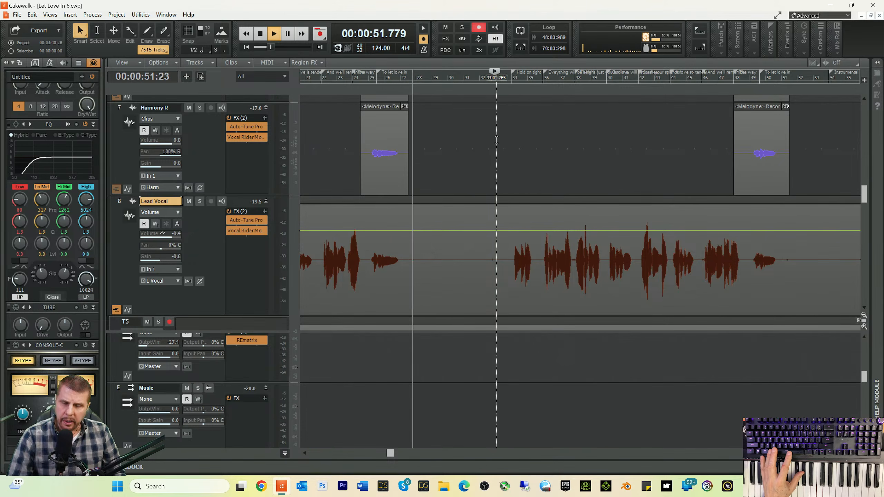
{"action": "left_click", "coordinate": [502, 79]}
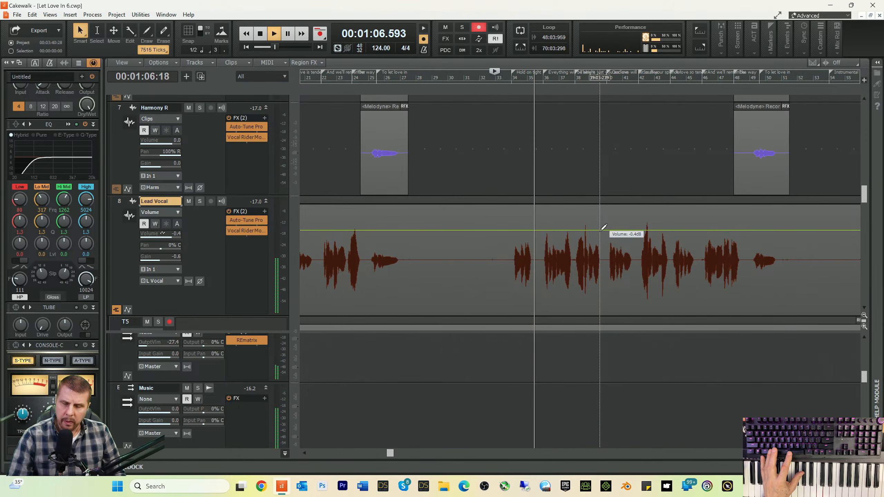
{"action": "key", "text": "space"}
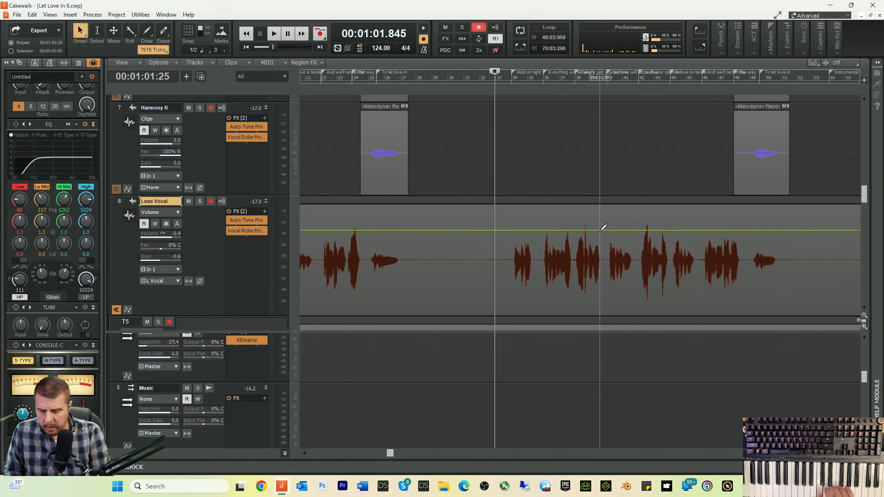
- Insert the Cakewalk Dimension Pro soft synth with its tracks after Splice Bridge 1
{"action": "scroll", "coordinate": [581, 176], "scroll_direction": "down", "scroll_amount": 1}
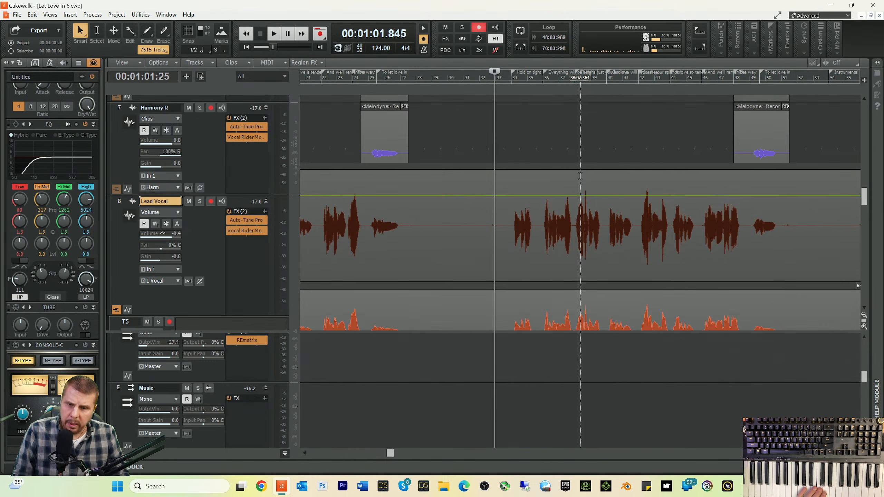
{"action": "scroll", "coordinate": [581, 176], "scroll_direction": "down", "scroll_amount": 5}
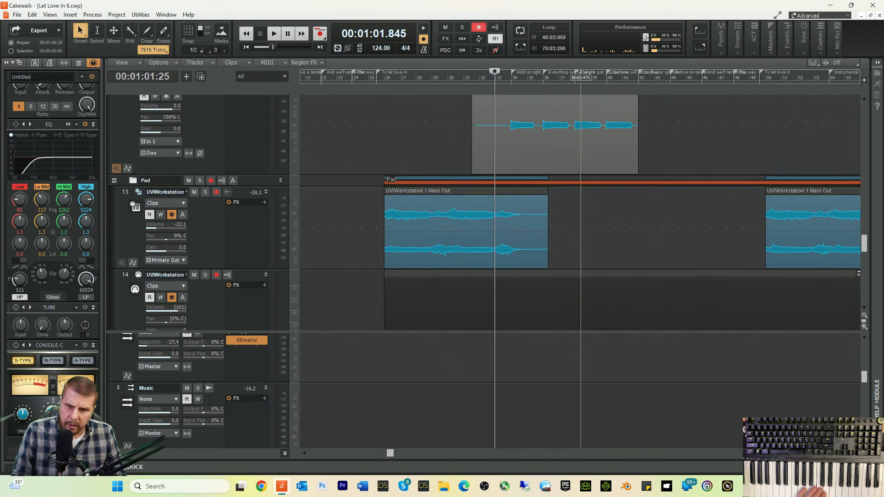
{"action": "scroll", "coordinate": [581, 177], "scroll_direction": "down", "scroll_amount": 10}
{"action": "scroll", "coordinate": [580, 177], "scroll_direction": "down", "scroll_amount": 4}
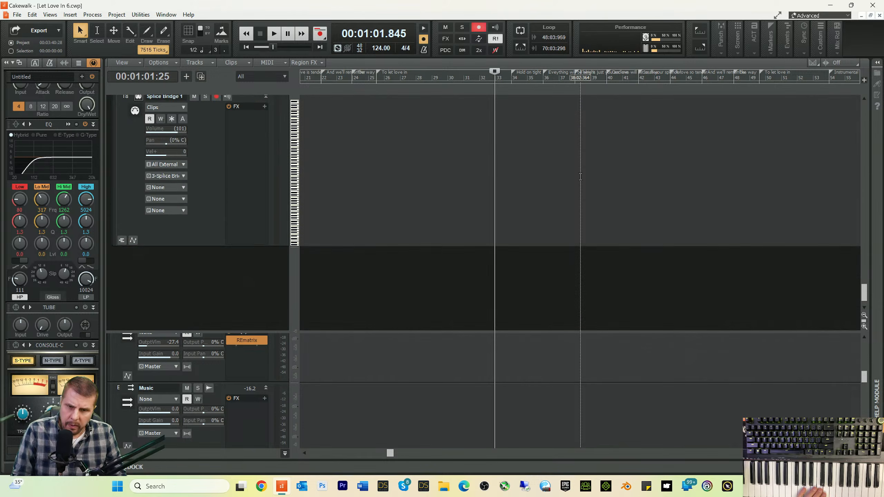
{"action": "scroll", "coordinate": [580, 177], "scroll_direction": "up", "scroll_amount": 3}
{"action": "scroll", "coordinate": [575, 174], "scroll_direction": "down", "scroll_amount": 2}
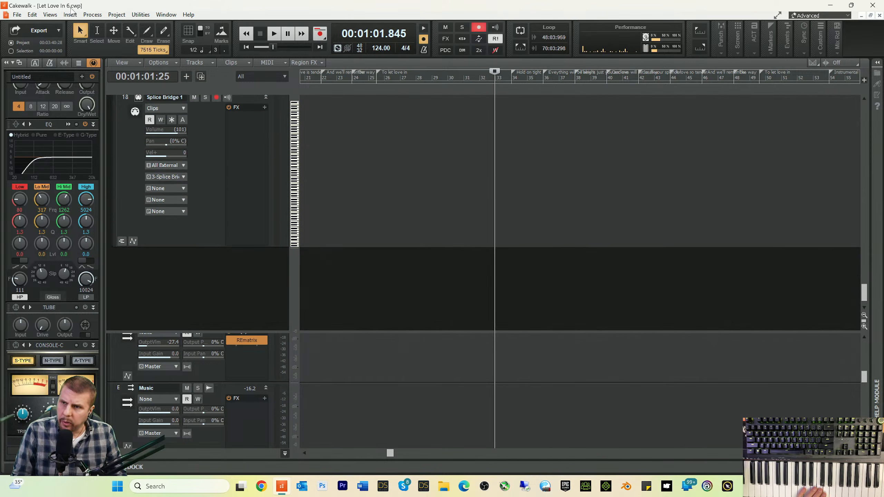
{"action": "left_click", "coordinate": [70, 14]}
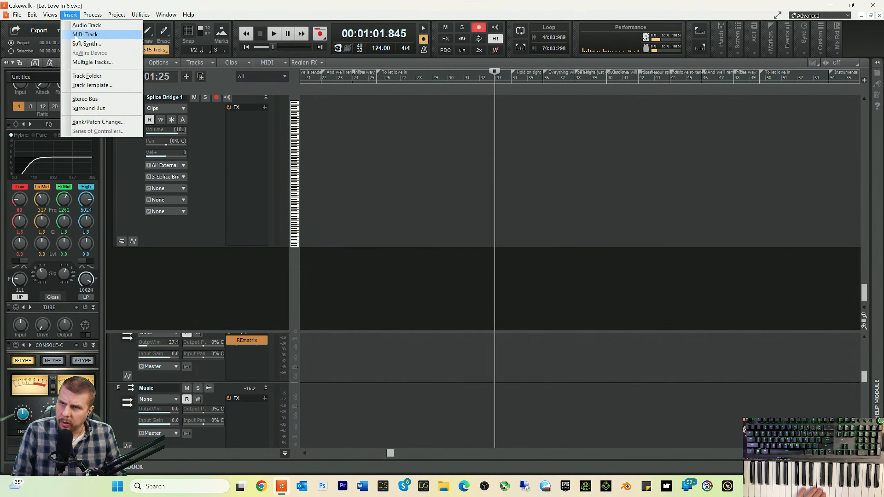
{"action": "left_click", "coordinate": [83, 43]}
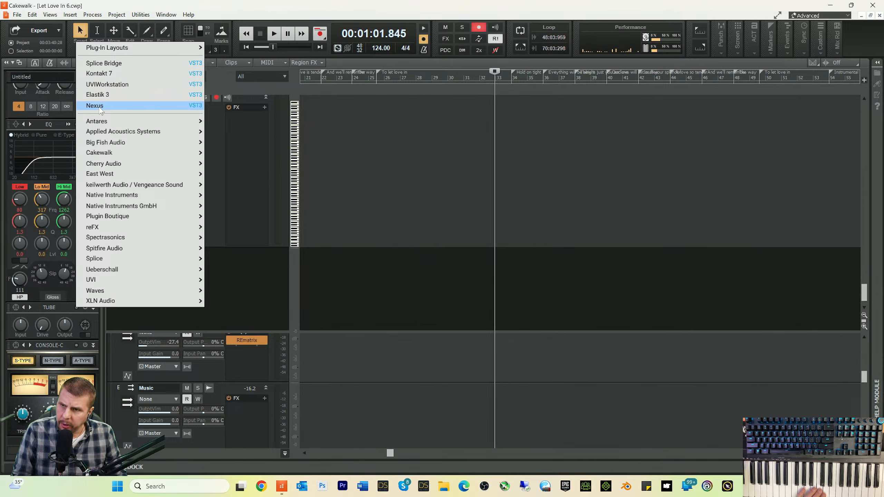
{"action": "mouse_move", "coordinate": [100, 154]}
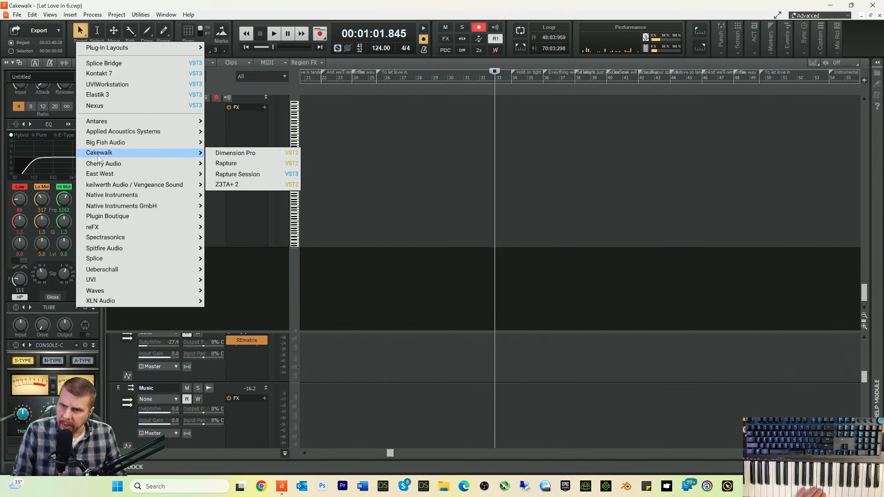
{"action": "left_click", "coordinate": [230, 153]}
{"action": "left_click", "coordinate": [542, 157]}
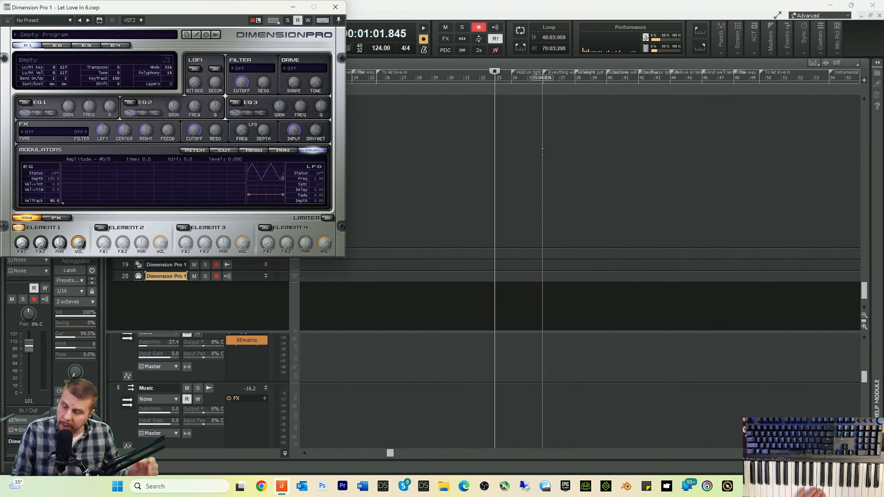
- Load the Hammond Jazz 3 (rotary on mw) program from the Organs category in Dimension Pro and close the synth window
{"action": "left_click", "coordinate": [152, 36]}
{"action": "left_click", "coordinate": [41, 128]}
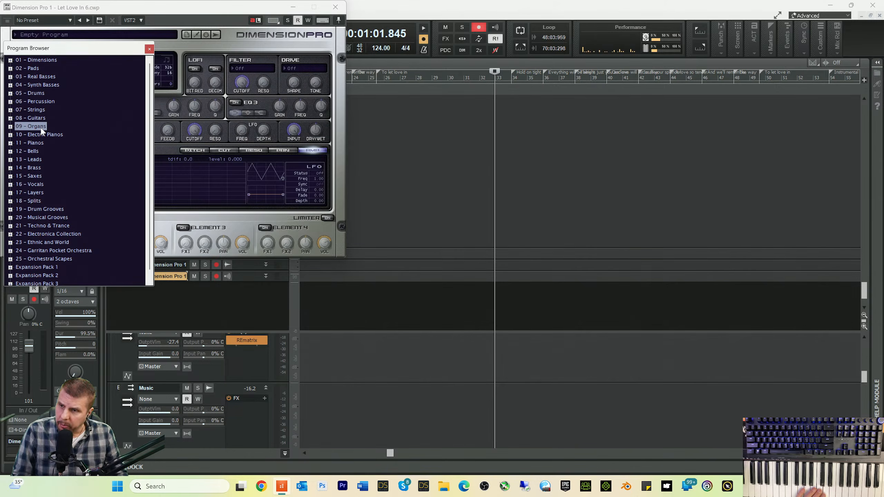
{"action": "left_click", "coordinate": [10, 126]}
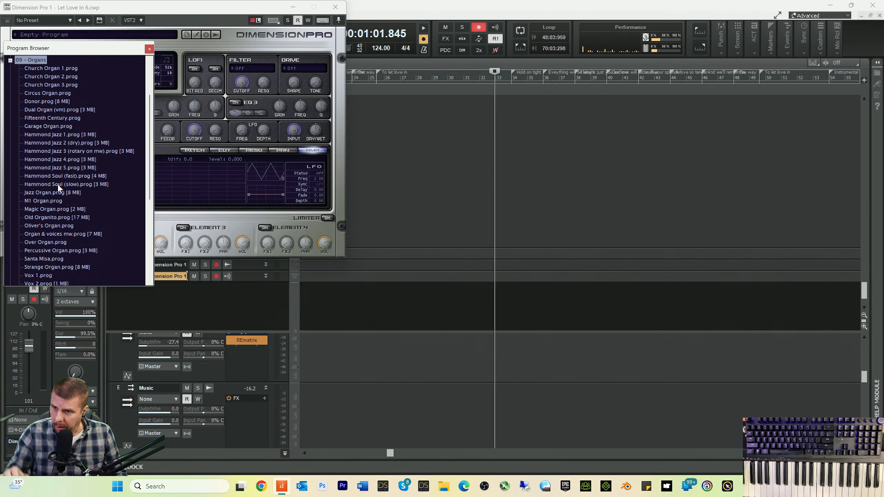
{"action": "left_click", "coordinate": [70, 151]}
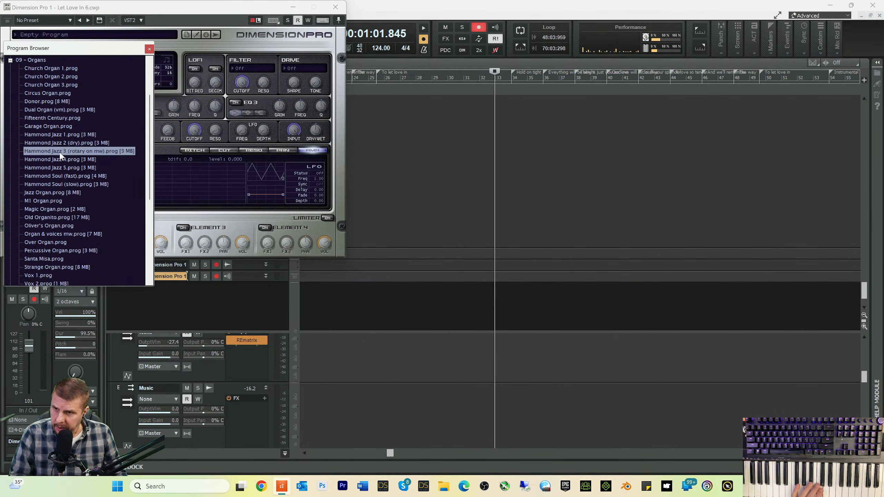
{"action": "left_click", "coordinate": [335, 7]}
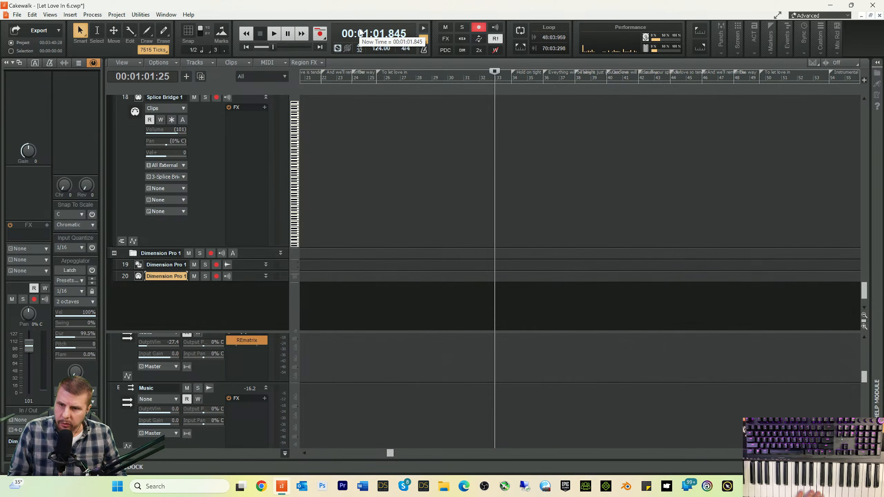
- Enable input echo on Dimension Pro MIDI track 20, arm it for recording, and enlarge the track
{"action": "left_click", "coordinate": [228, 276]}
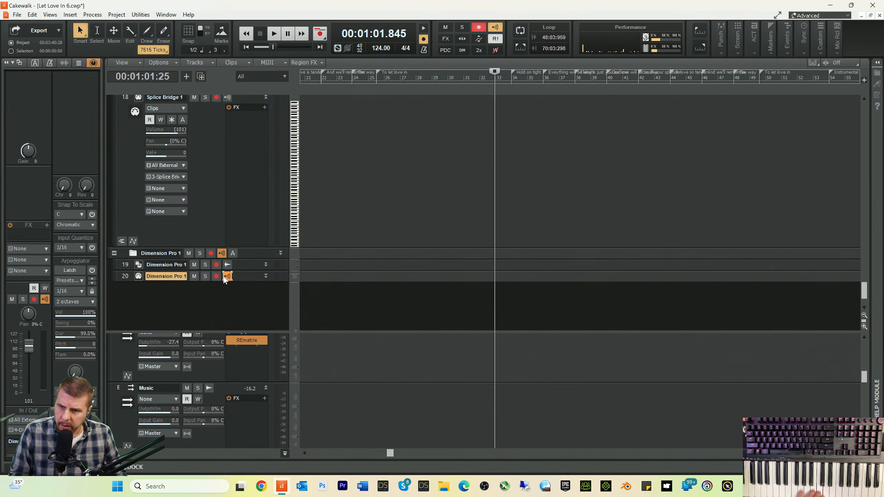
{"action": "left_click", "coordinate": [216, 276]}
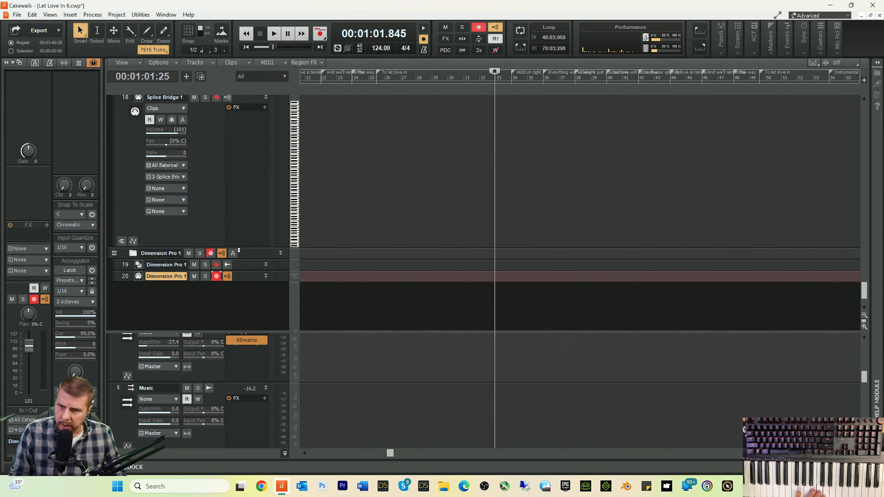
{"action": "left_click_drag", "start_coordinate": [240, 280], "coordinate": [239, 330]}
{"action": "scroll", "coordinate": [206, 205], "scroll_direction": "down", "scroll_amount": 3}
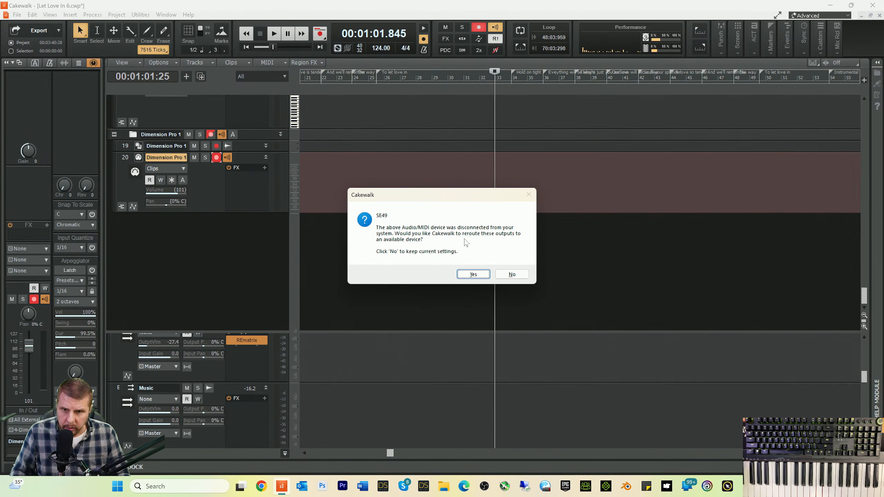
- Accept rerouting the disconnected SE49's outputs and set track 20's input to SE49 MIDI Omni
{"action": "left_click", "coordinate": [466, 274]}
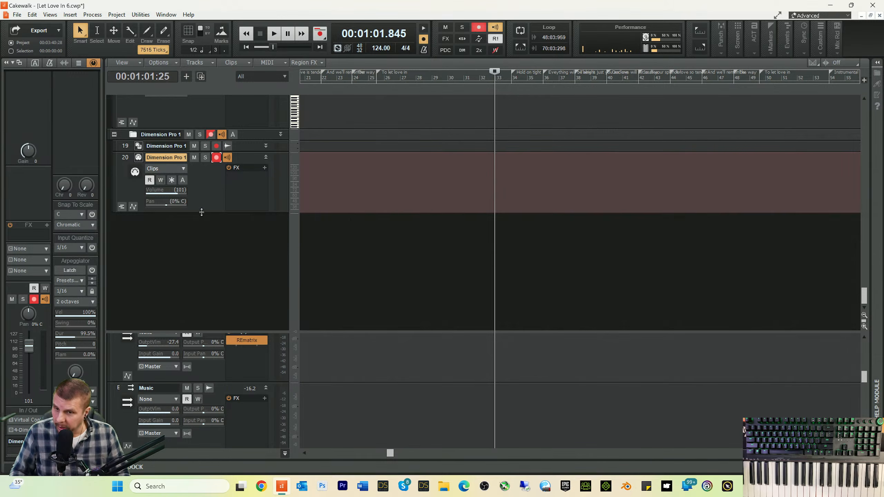
{"action": "left_click_drag", "start_coordinate": [202, 212], "coordinate": [209, 296]}
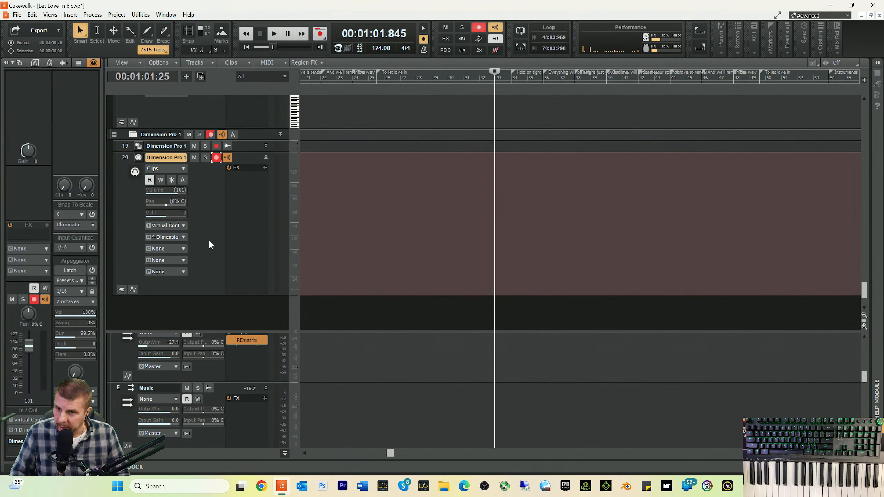
{"action": "left_click", "coordinate": [182, 225]}
{"action": "mouse_move", "coordinate": [208, 264]}
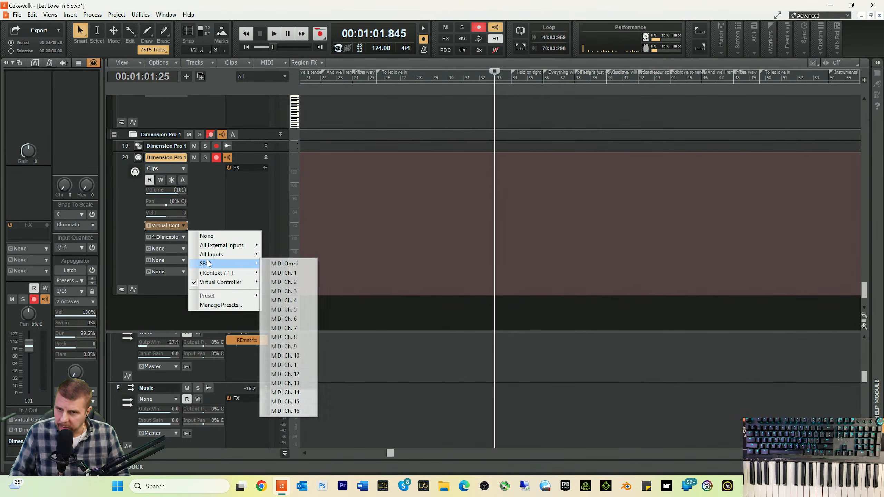
{"action": "left_click", "coordinate": [284, 263]}
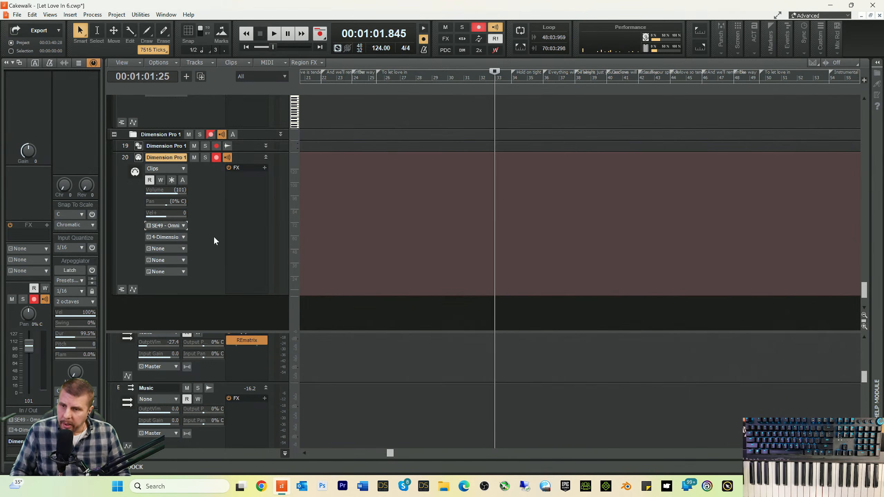
- Set track 20's MIDI channel to 1: Dimension Pro, and expand Dimension Pro audio track 19 to lower its volume to -12.6
{"action": "left_click", "coordinate": [183, 248]}
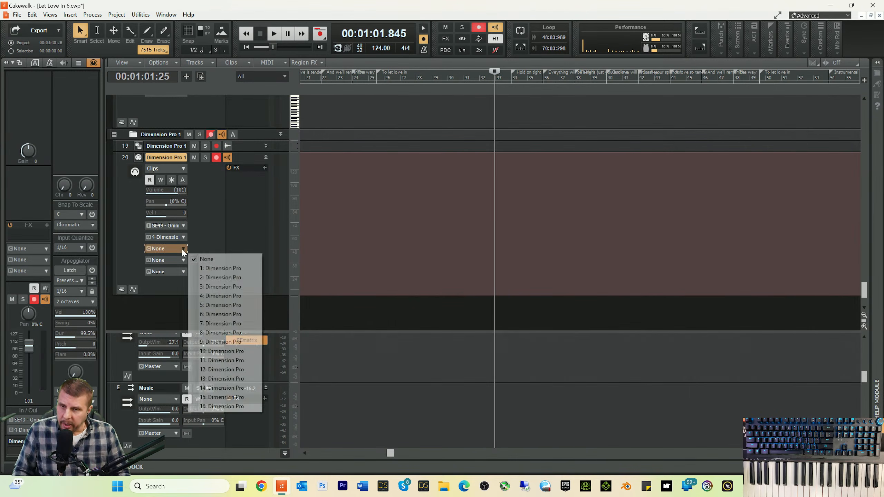
{"action": "left_click", "coordinate": [217, 268]}
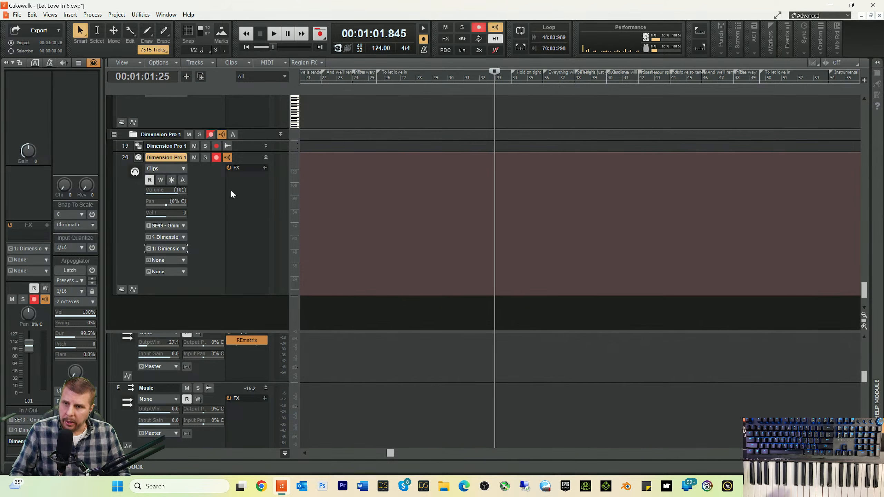
{"action": "left_click_drag", "start_coordinate": [251, 153], "coordinate": [263, 265]}
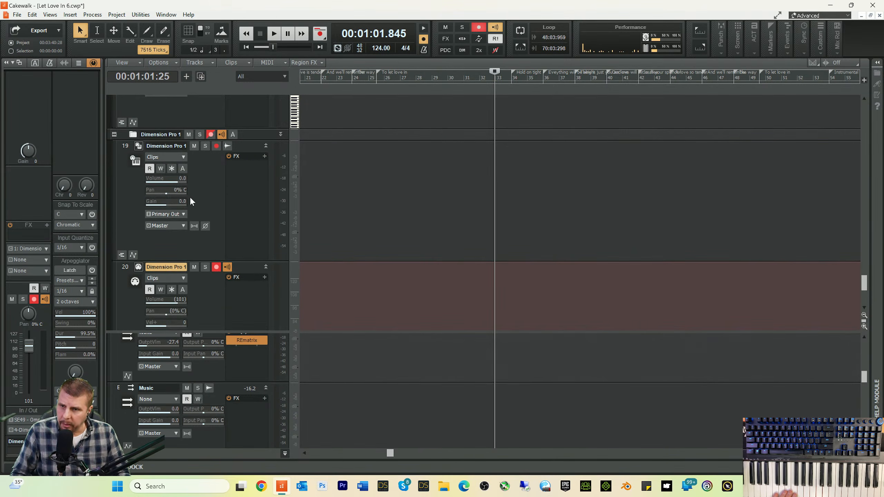
{"action": "mouse_move", "coordinate": [177, 179]}
{"action": "left_mouse_down"}
{"action": "mouse_move", "coordinate": [163, 179]}
{"action": "mouse_move", "coordinate": [177, 180]}
{"action": "left_mouse_up"}
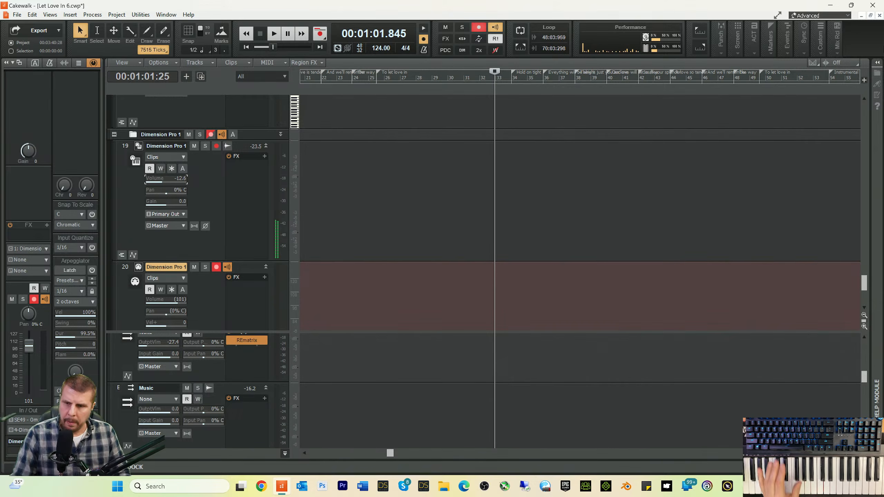
- Bypass the FX racks on all buses and the MIDI FX rack on Splice Bridge 1 track 18
{"action": "right_click", "coordinate": [253, 362]}
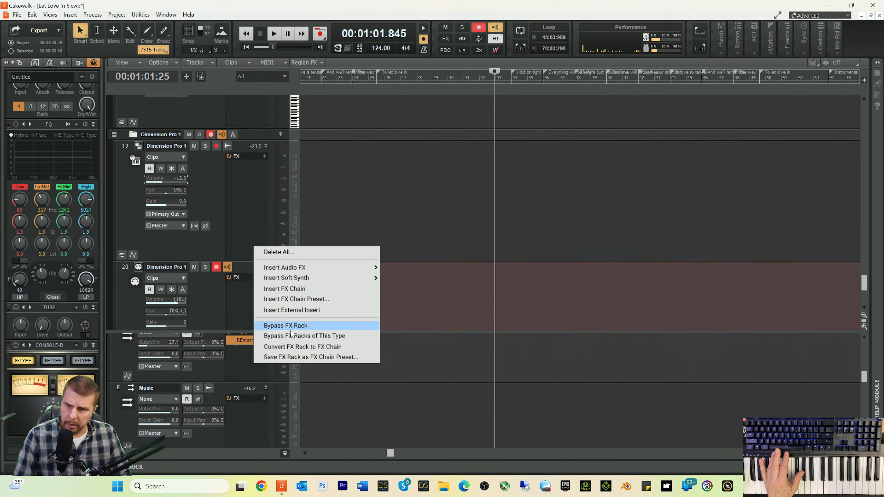
{"action": "left_click", "coordinate": [304, 335]}
{"action": "scroll", "coordinate": [258, 302], "scroll_direction": "up", "scroll_amount": 5}
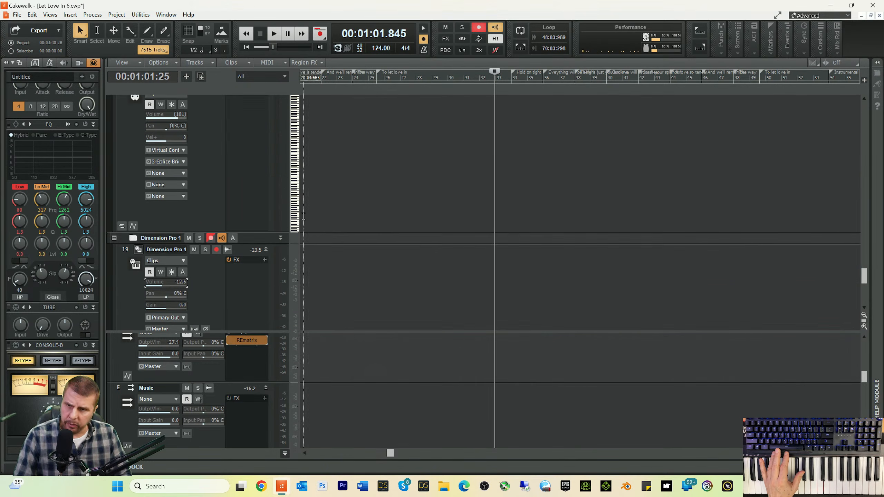
{"action": "right_click", "coordinate": [248, 182]}
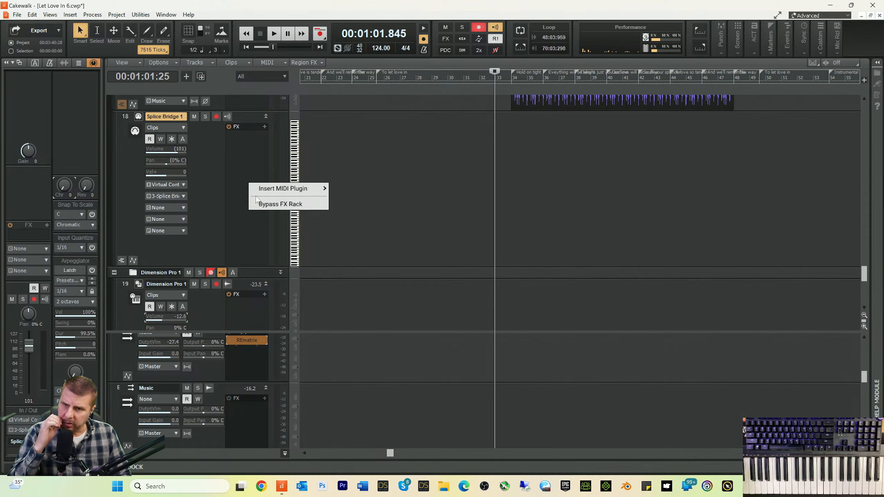
{"action": "left_click", "coordinate": [264, 204]}
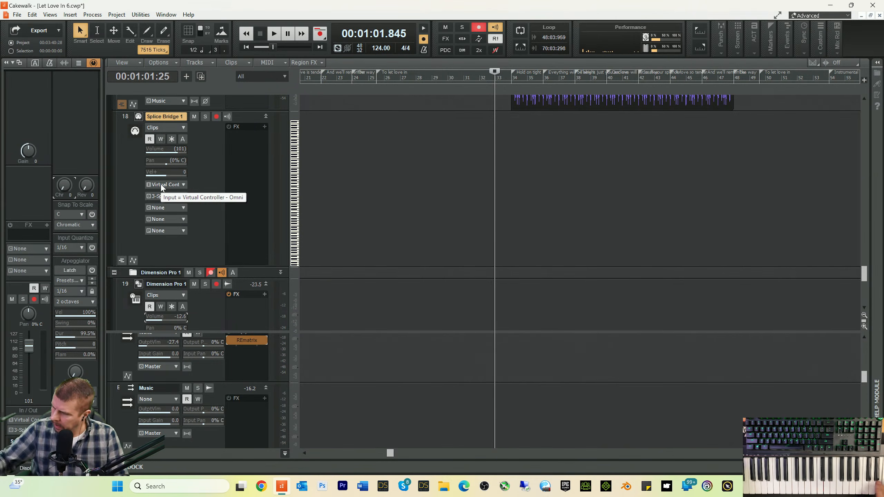
- Play the song repeatedly from bar 33 to rehearse the organ part against the arrangement
{"action": "key", "text": "space"}
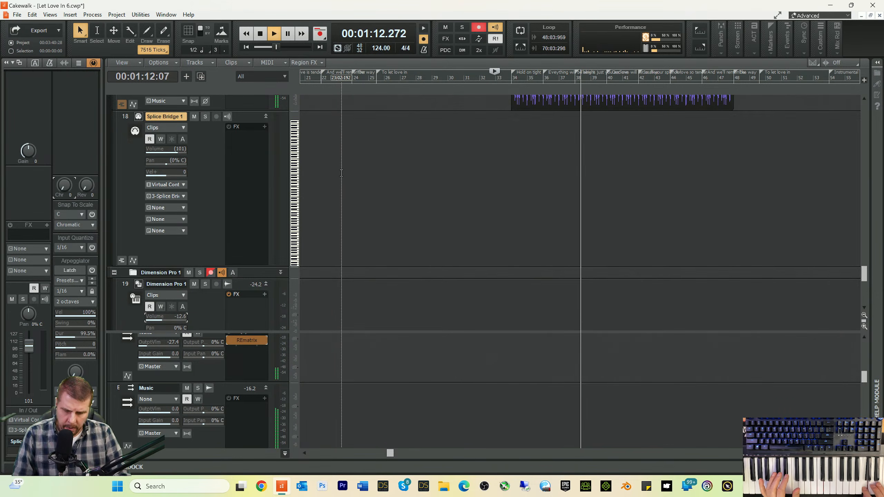
{"action": "key", "text": "space"}
{"action": "key", "text": "space"}
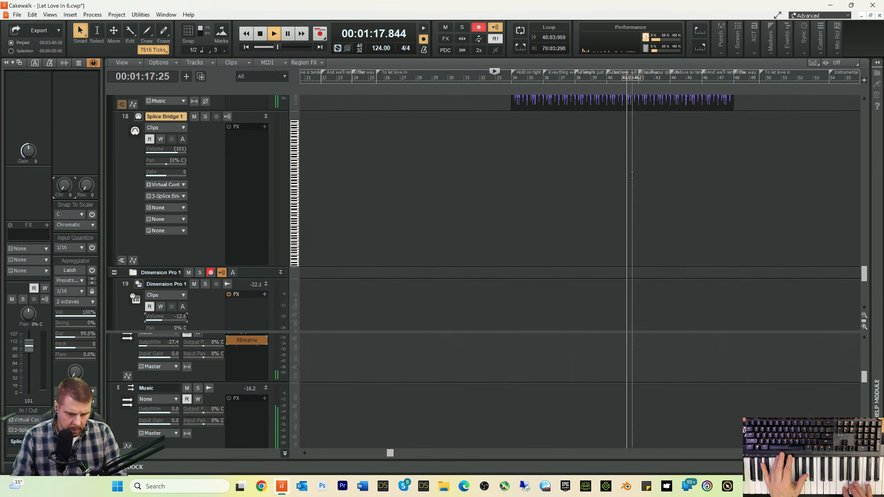
{"action": "key", "text": "space"}
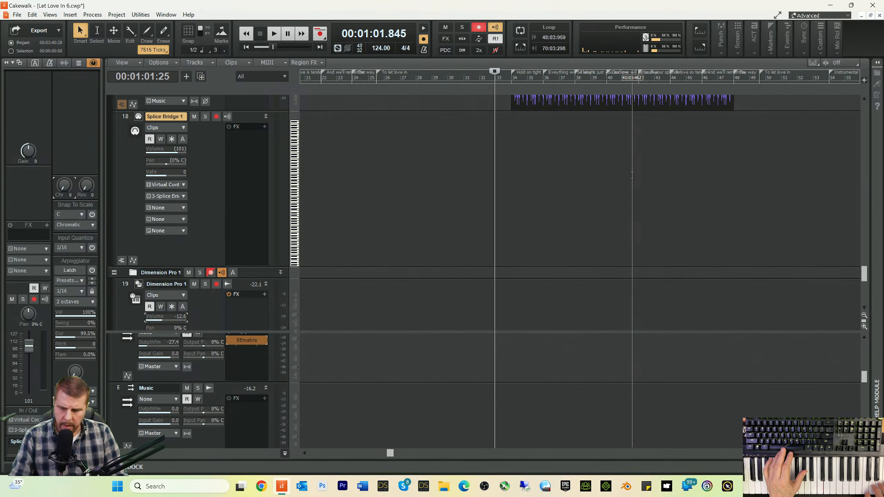
{"action": "key", "text": "space"}
{"action": "key", "text": "space"}
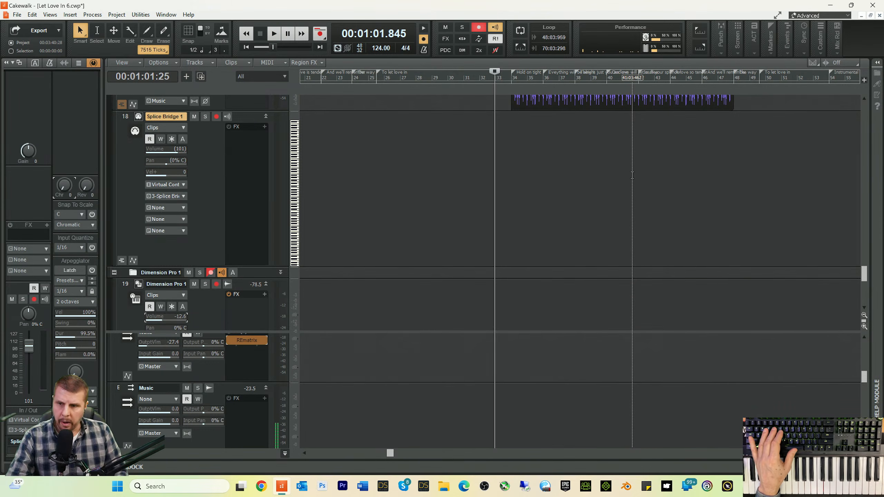
- Mute all tracks at once with the global mute and unmute them again
{"action": "scroll", "coordinate": [249, 269], "scroll_direction": "down", "scroll_amount": 4}
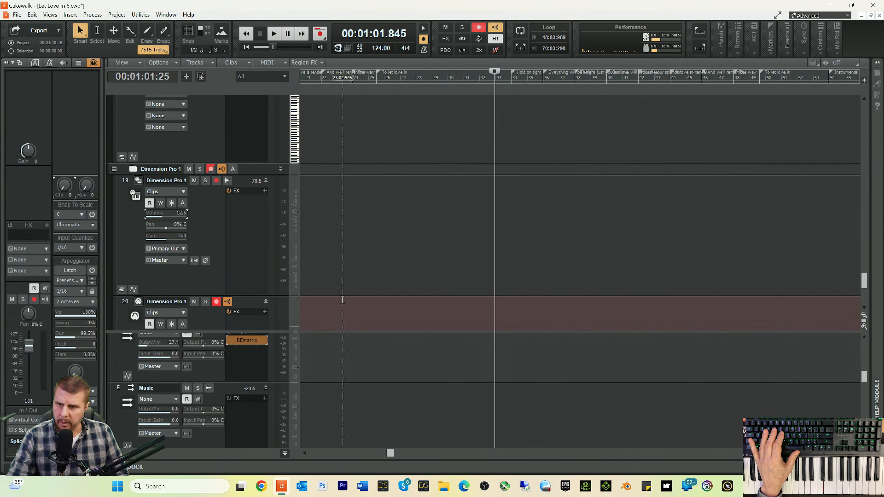
{"action": "scroll", "coordinate": [264, 297], "scroll_direction": "down", "scroll_amount": 4}
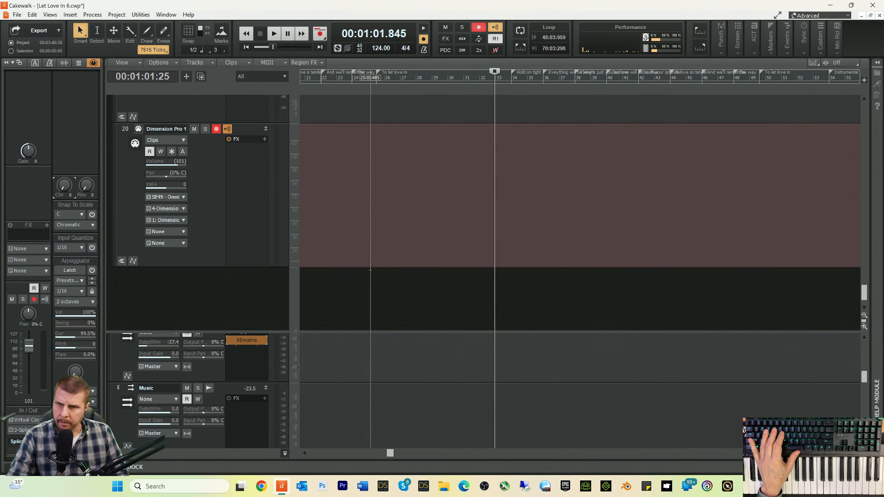
{"action": "scroll", "coordinate": [368, 259], "scroll_direction": "up", "scroll_amount": 16}
{"action": "scroll", "coordinate": [368, 259], "scroll_direction": "up", "scroll_amount": 10}
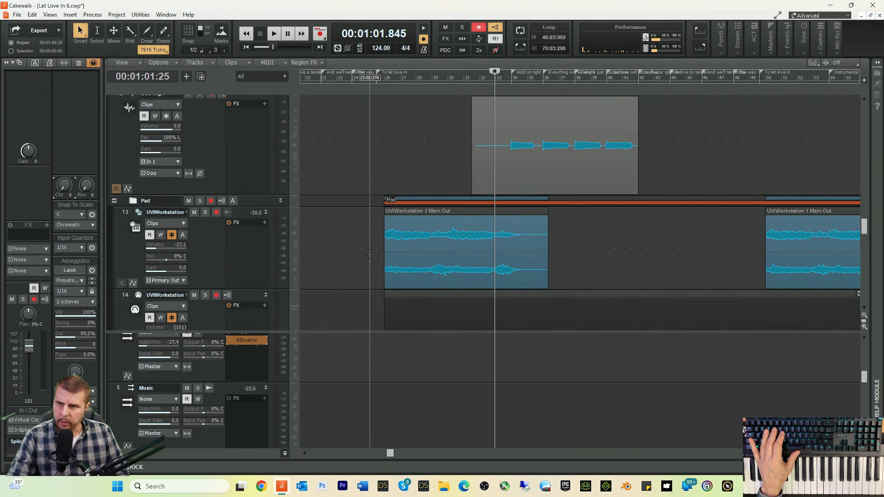
{"action": "scroll", "coordinate": [370, 264], "scroll_direction": "up", "scroll_amount": 6}
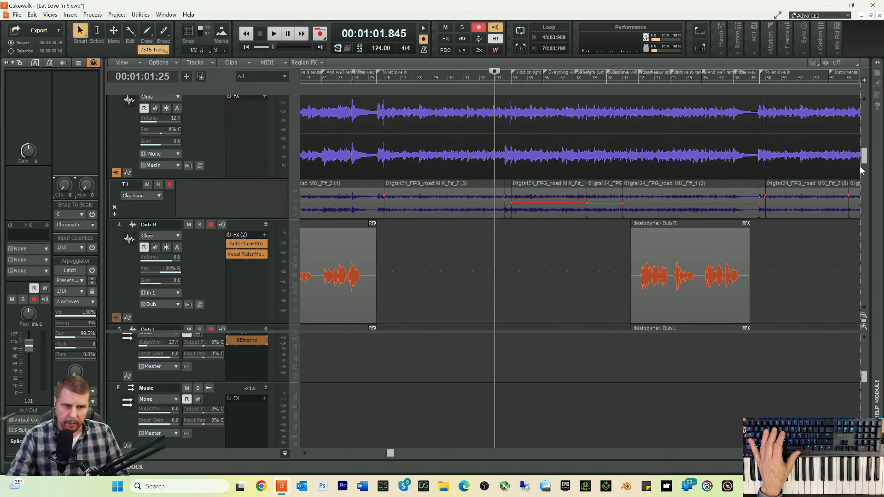
{"action": "left_click_drag", "start_coordinate": [865, 157], "coordinate": [866, 295]}
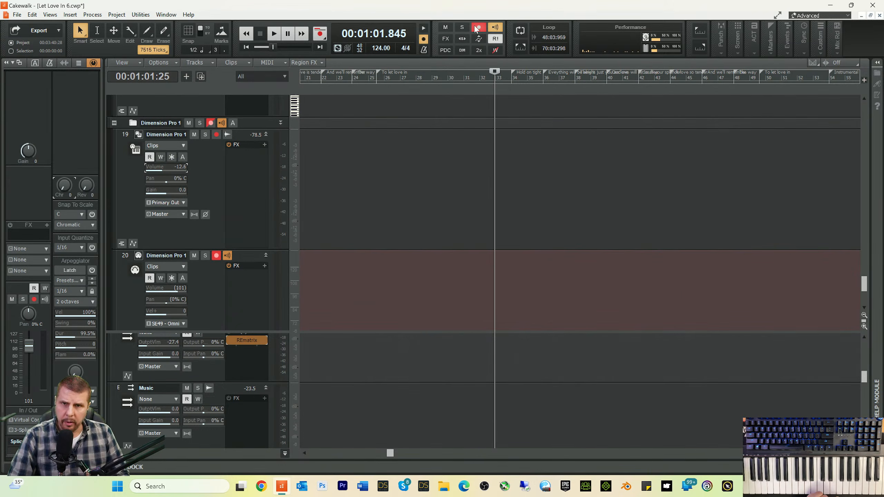
{"action": "left_click", "coordinate": [445, 28]}
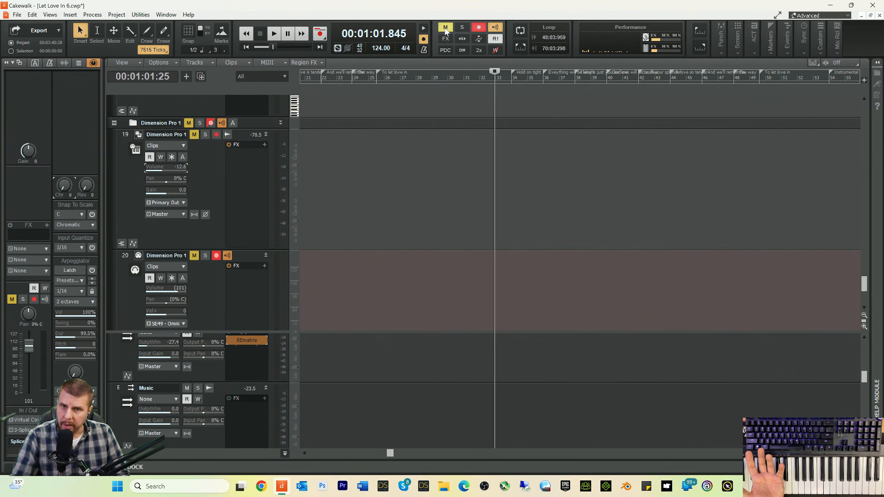
{"action": "left_click", "coordinate": [445, 28]}
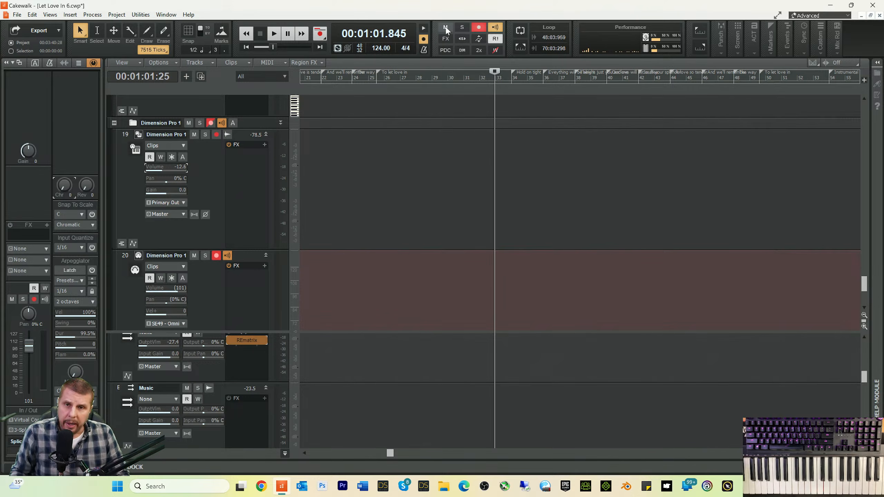
- Disarm all tracks at once and re-arm only Dimension Pro MIDI track 20 for recording
{"action": "left_click", "coordinate": [478, 30]}
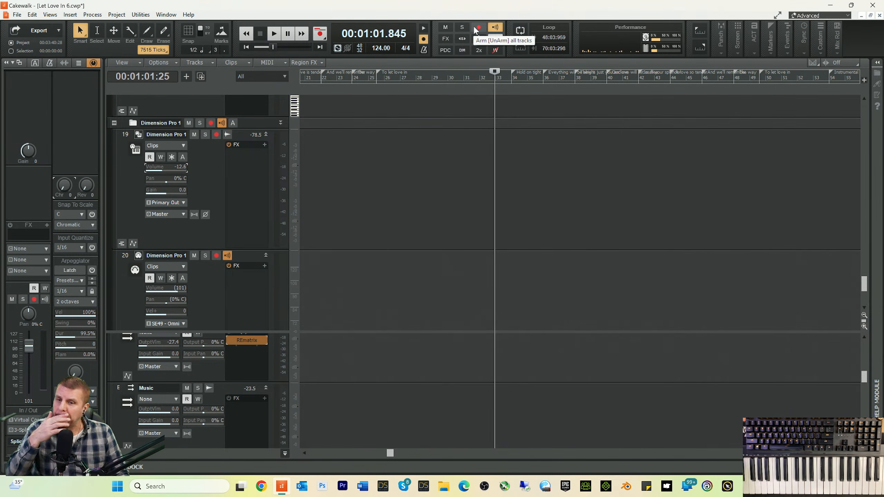
{"action": "scroll", "coordinate": [321, 220], "scroll_direction": "down", "scroll_amount": 1}
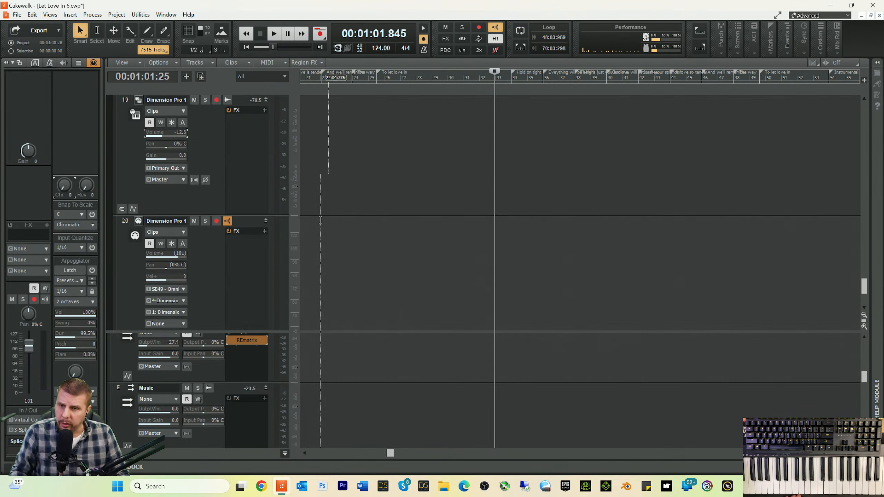
{"action": "left_click", "coordinate": [217, 221]}
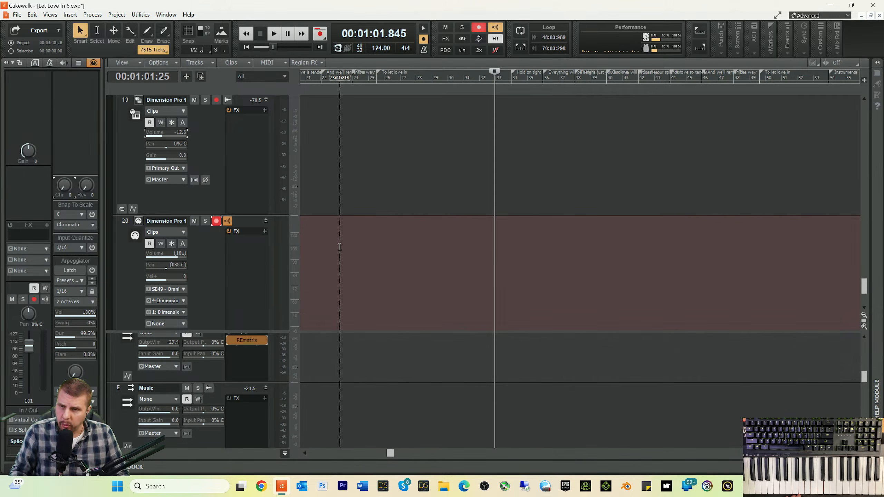
{"action": "scroll", "coordinate": [340, 246], "scroll_direction": "down", "scroll_amount": 2}
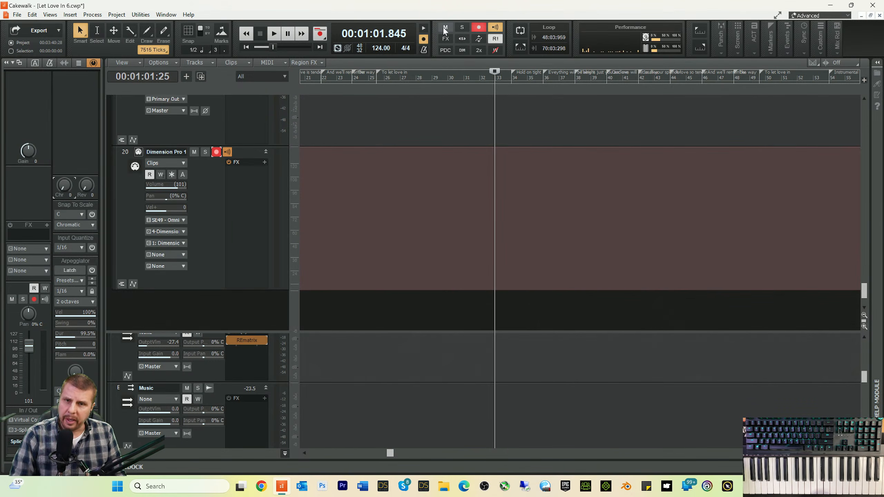
- Switch the global solo and the global mute for all tracks on and back off in turn
{"action": "left_click", "coordinate": [461, 28]}
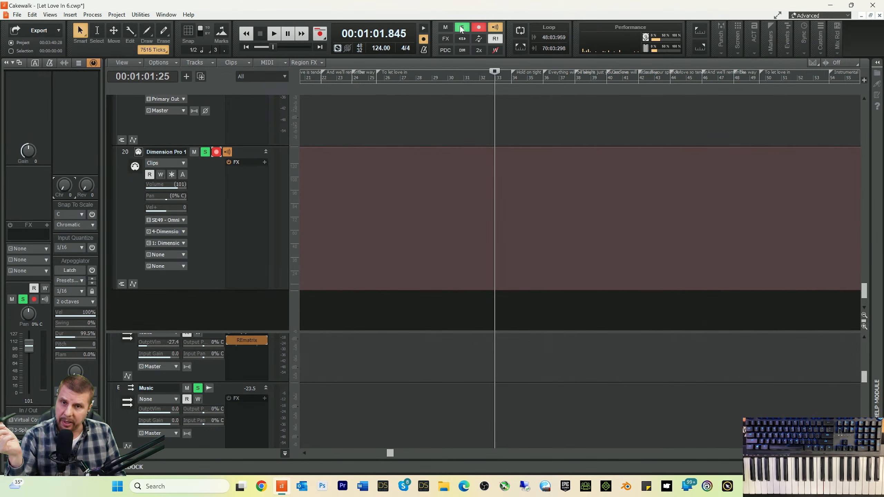
{"action": "left_click", "coordinate": [461, 28]}
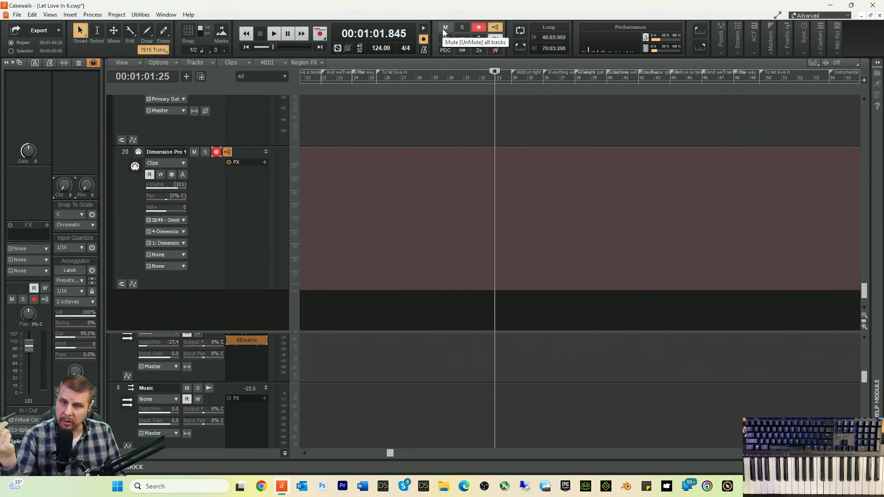
{"action": "left_click", "coordinate": [445, 28]}
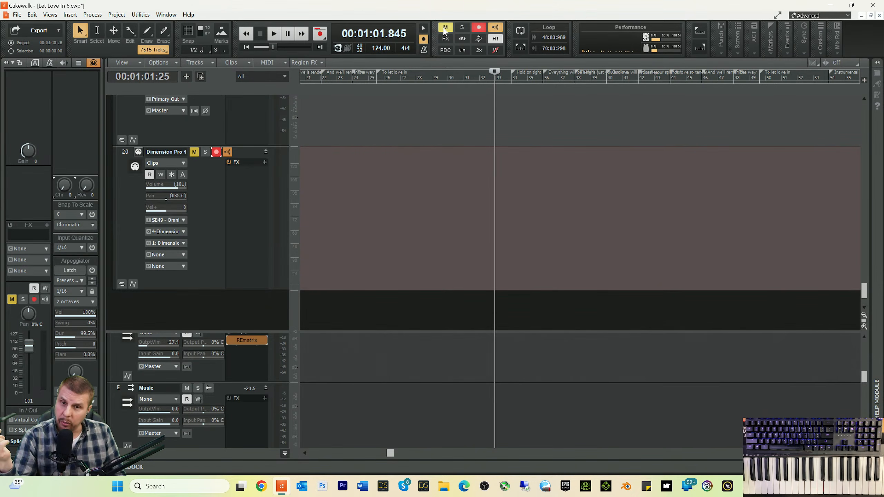
{"action": "left_click", "coordinate": [445, 28]}
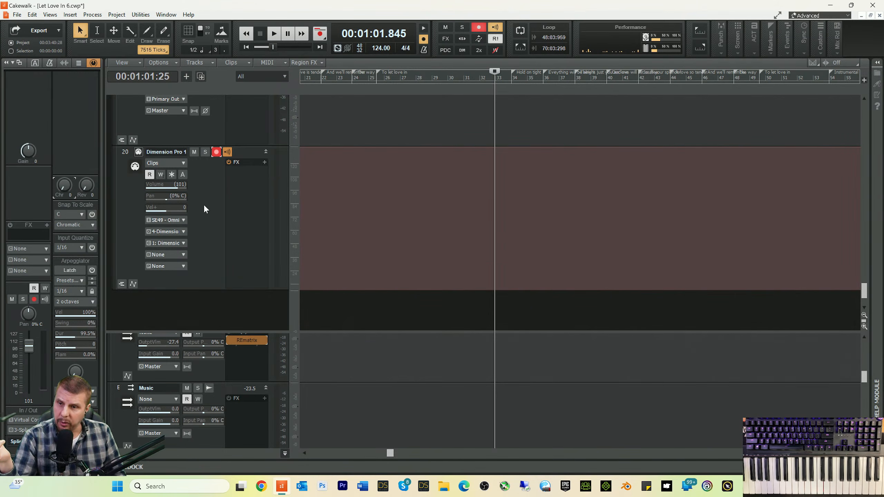
- Select Dimension Pro MIDI track 20 and move the playhead to 00:00:58:29, shortly before bar 32
{"action": "scroll", "coordinate": [244, 214], "scroll_direction": "up", "scroll_amount": 3}
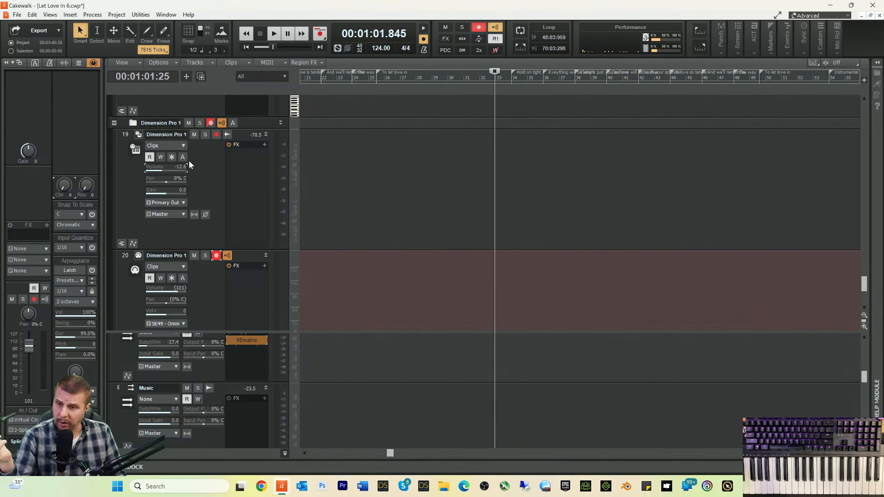
{"action": "scroll", "coordinate": [272, 268], "scroll_direction": "down", "scroll_amount": 2}
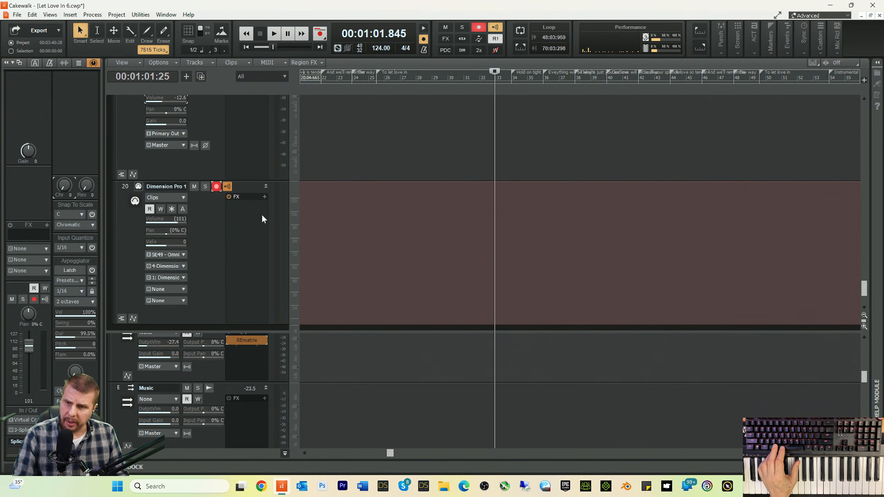
{"action": "left_click", "coordinate": [209, 234]}
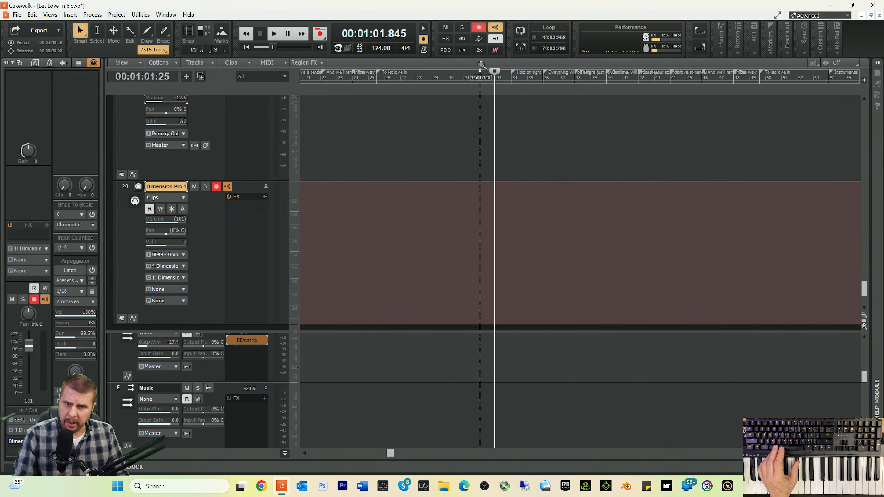
{"action": "left_click", "coordinate": [472, 78]}
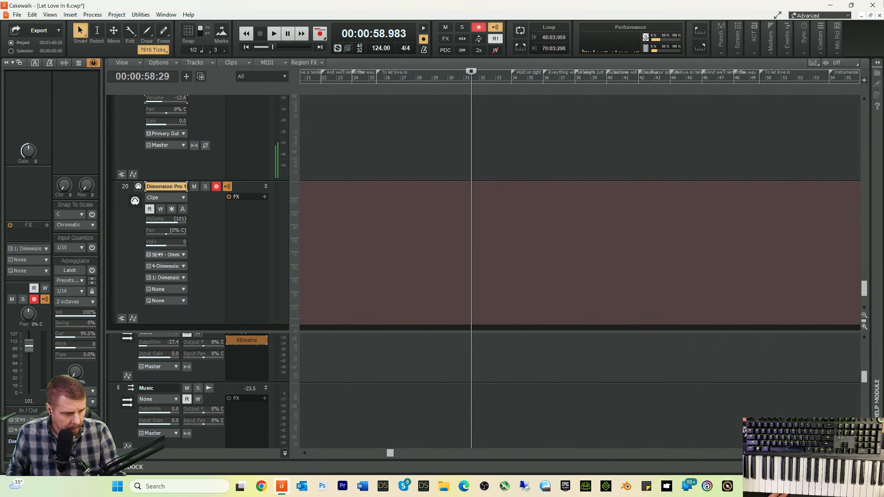
- Lower the system volume and play the song from 00:00:58:29 to practise the organ part
{"action": "key", "text": "XF86AudioLowerVolume"}
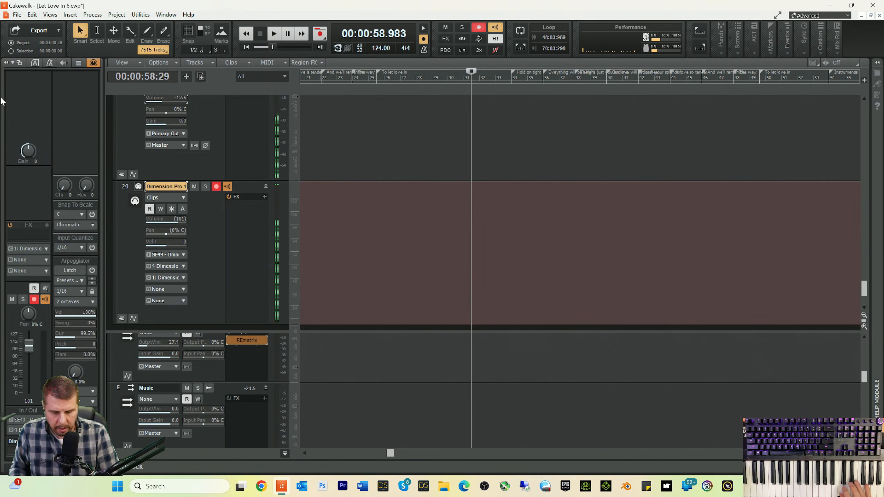
{"action": "key", "text": "space"}
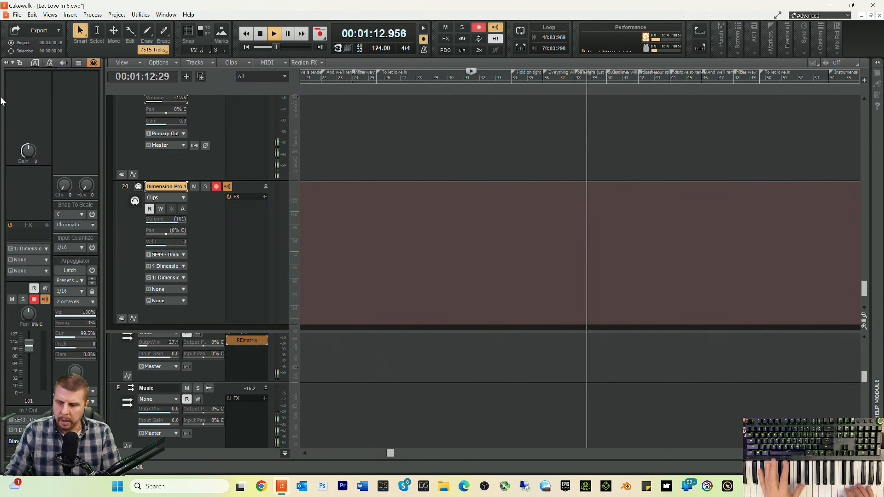
{"action": "key", "text": "space"}
- Record the organ part from the SE49 keyboard onto Dimension Pro track 20, stopping after bar 42
{"action": "key", "text": "r"}
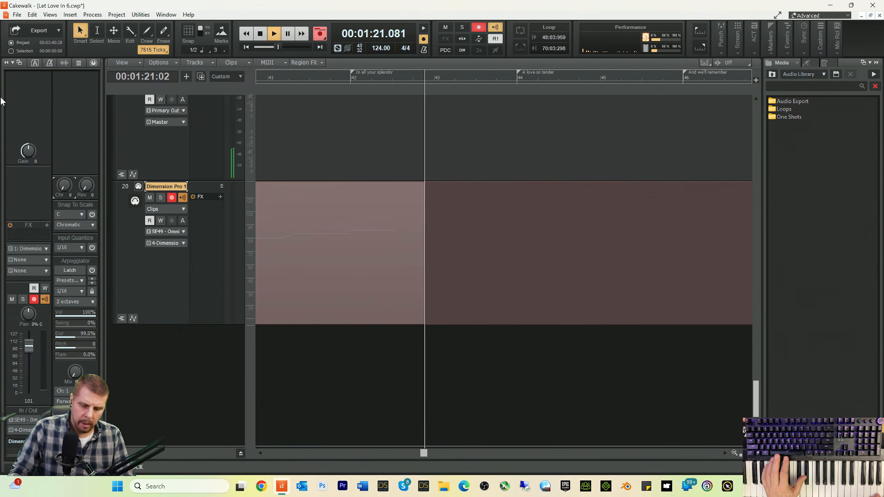
{"action": "key", "text": "space"}
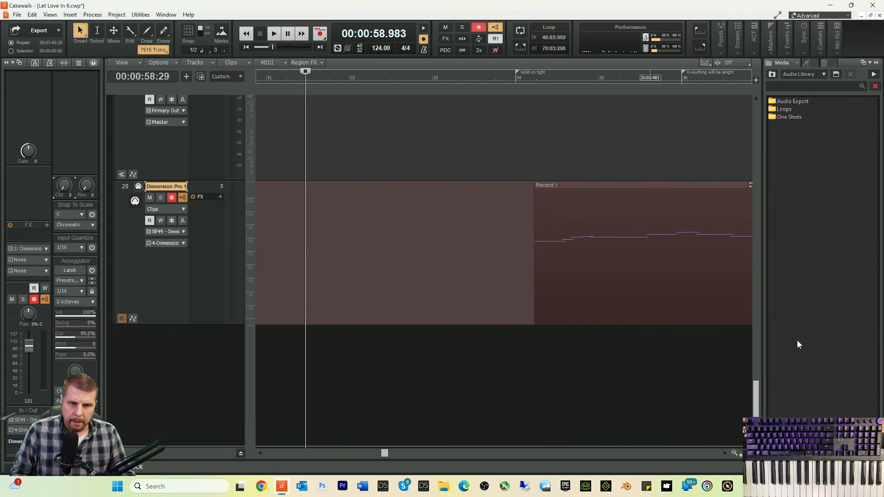
- Open the Record 1 clip of Dimension Pro track 20 in the Piano Roll and play it from 00:01:03:13, just before bar 34
{"action": "left_click", "coordinate": [552, 316]}
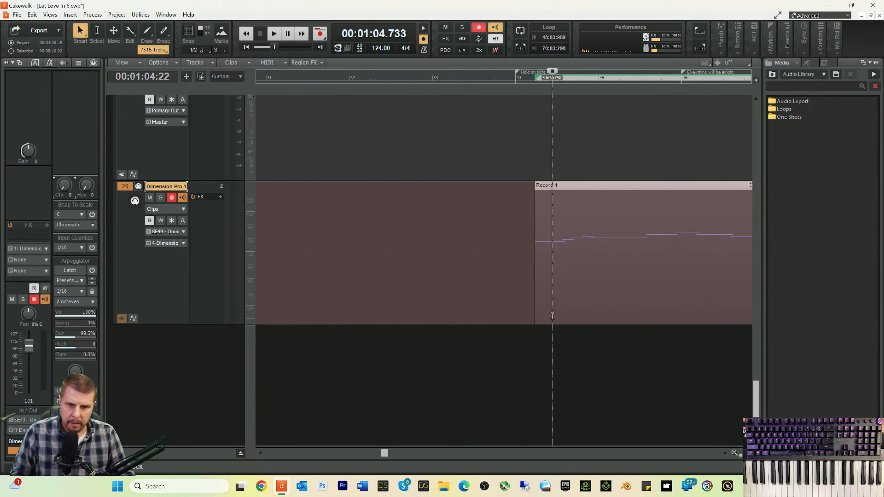
{"action": "double_click", "coordinate": [552, 316]}
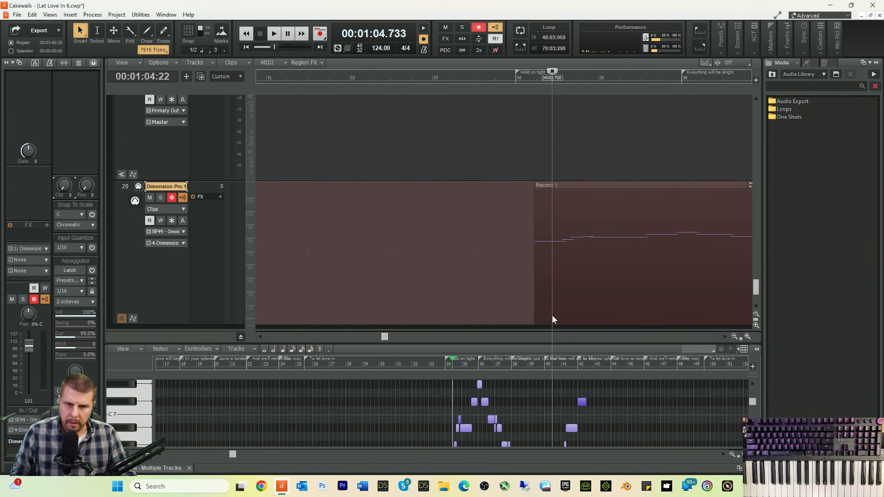
{"action": "double_click", "coordinate": [497, 68]}
{"action": "left_click", "coordinate": [497, 77]}
{"action": "key", "text": "space"}
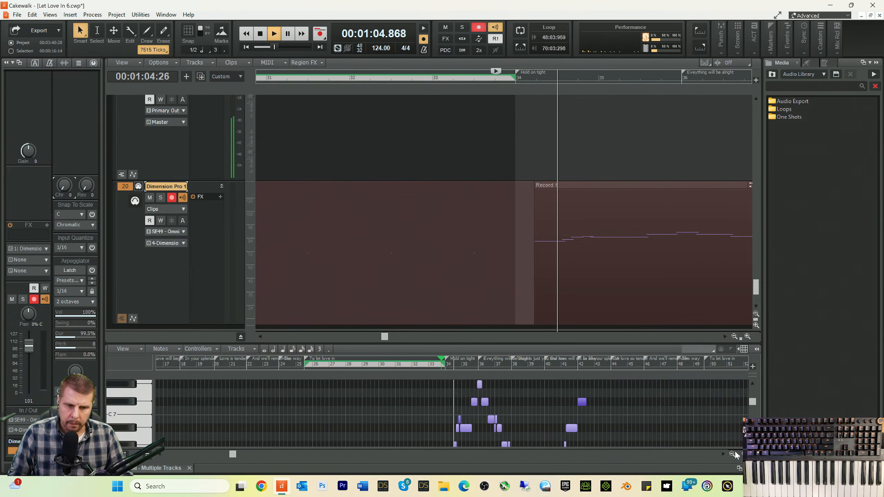
{"action": "left_click", "coordinate": [745, 455]}
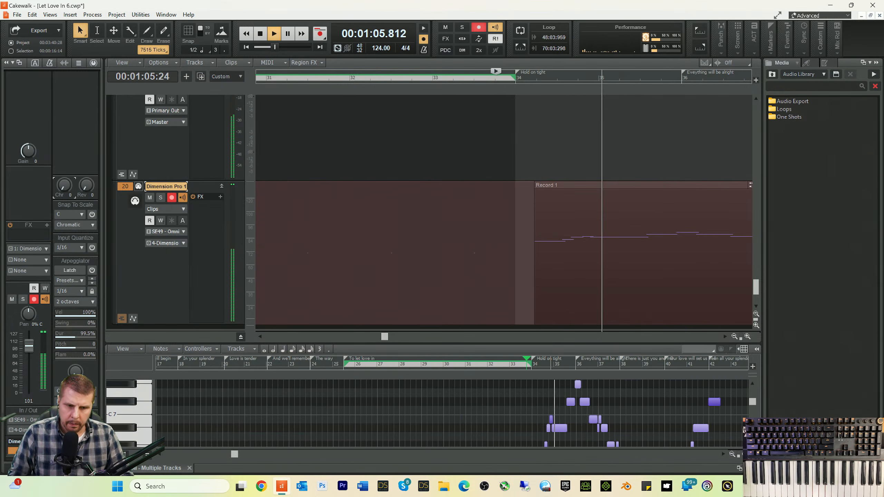
{"action": "scroll", "coordinate": [564, 412], "scroll_direction": "up", "scroll_amount": 7}
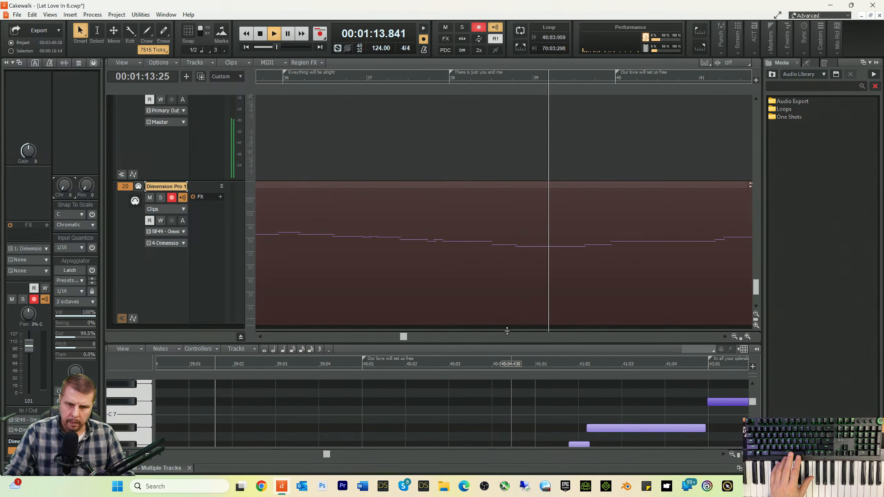
- Stop playback and enlarge the Piano Roll so it fills most of the workspace, showing the recorded notes from bar 34
{"action": "left_click_drag", "start_coordinate": [505, 327], "coordinate": [497, 199]}
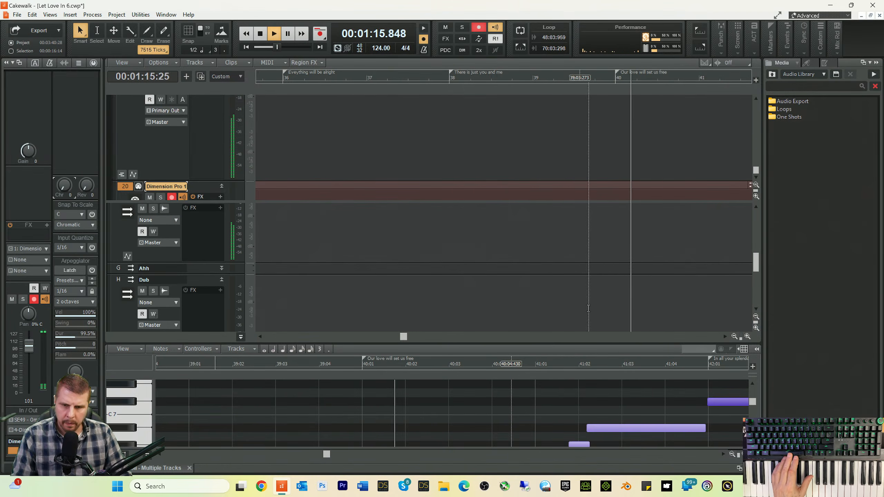
{"action": "key", "text": "space"}
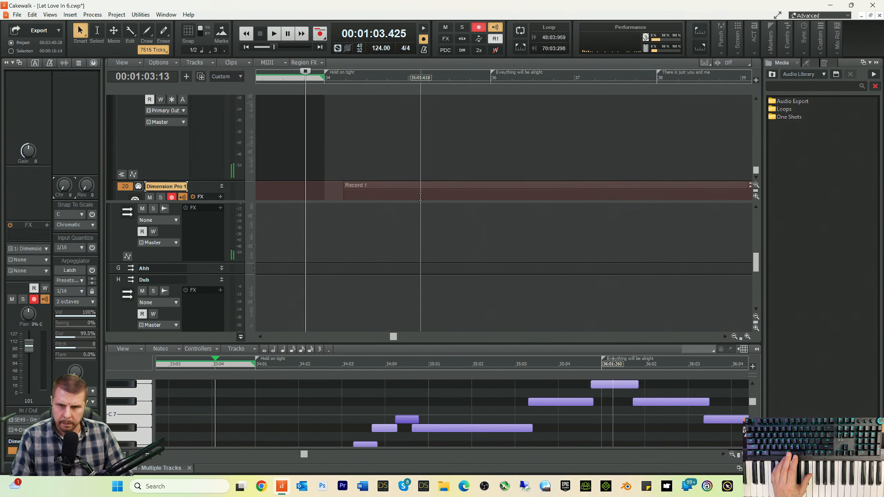
{"action": "left_click_drag", "start_coordinate": [418, 202], "coordinate": [427, 402]}
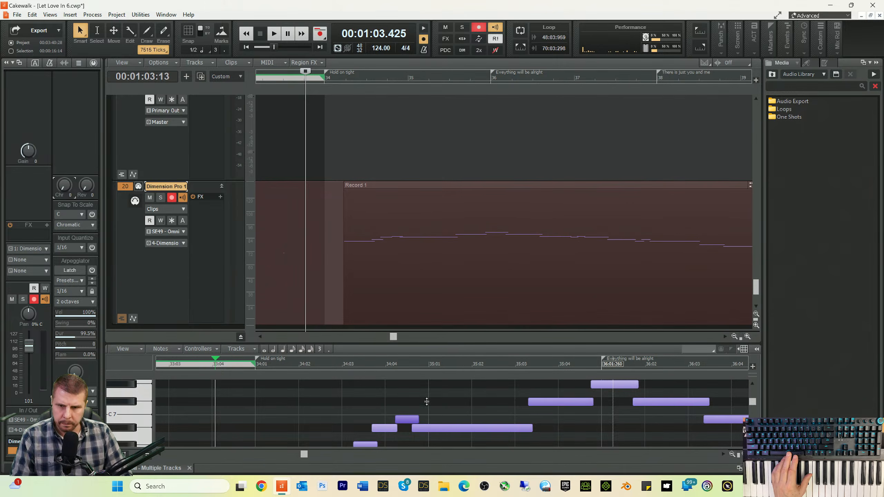
{"action": "double_click", "coordinate": [441, 356]}
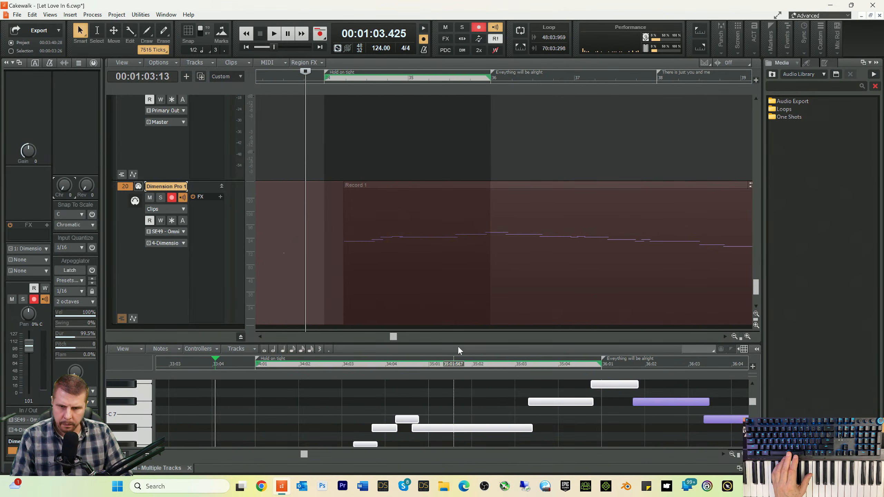
{"action": "left_click_drag", "start_coordinate": [459, 344], "coordinate": [500, 120]}
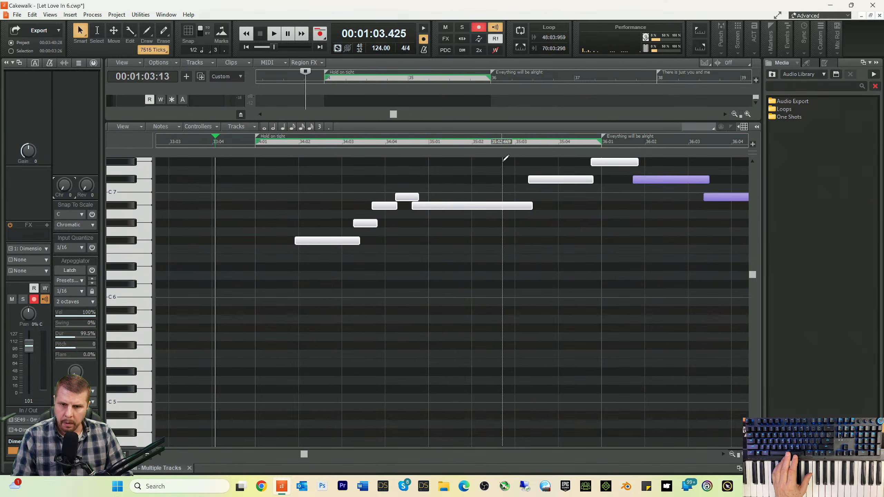
{"action": "scroll", "coordinate": [526, 294], "scroll_direction": "up", "scroll_amount": 5}
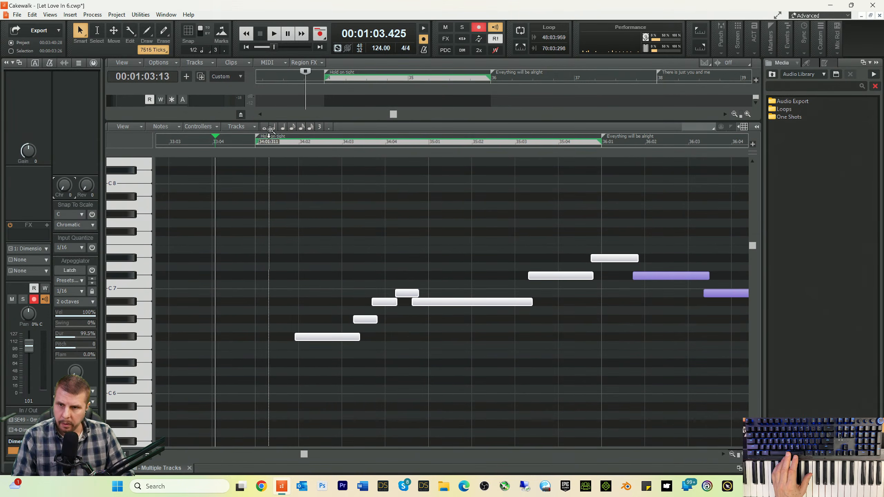
- Play from 00:01:04:00, turn on snap, and shift the four notes after the first so the long A#6 note starts at 35:01:000
{"action": "left_click", "coordinate": [267, 148]}
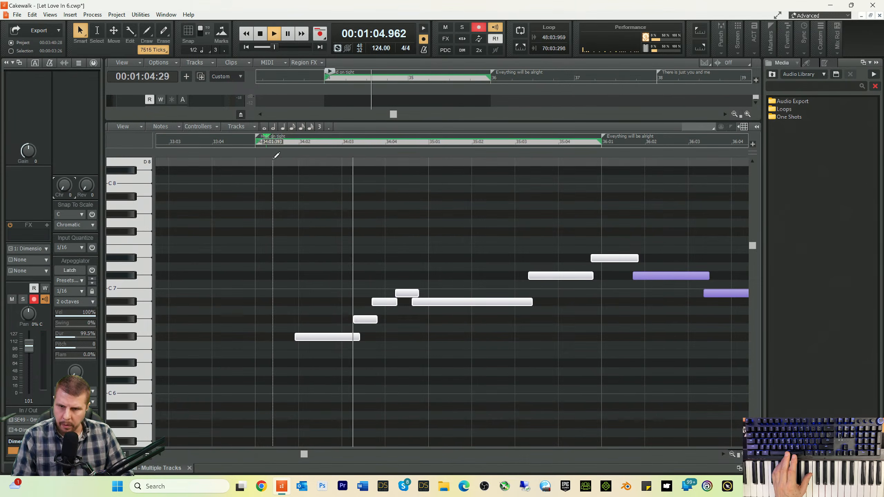
{"action": "left_click_drag", "start_coordinate": [354, 220], "coordinate": [462, 307]}
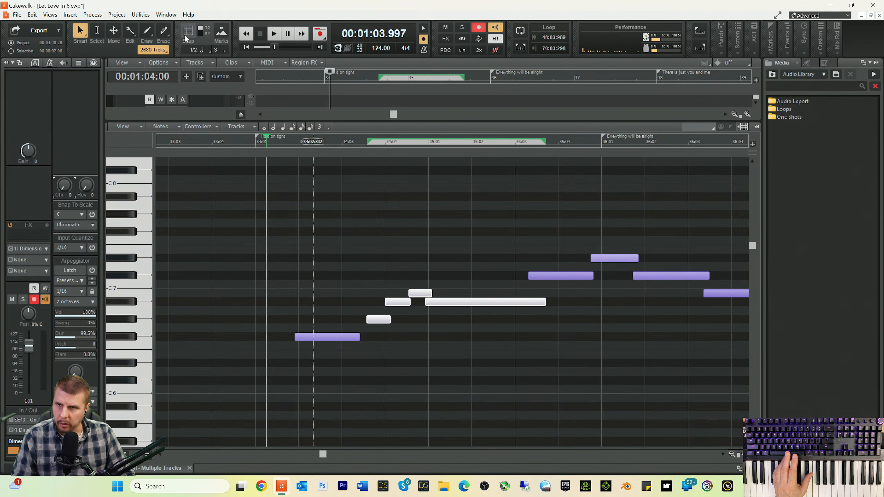
{"action": "left_click", "coordinate": [186, 39]}
{"action": "left_click_drag", "start_coordinate": [473, 302], "coordinate": [476, 302]}
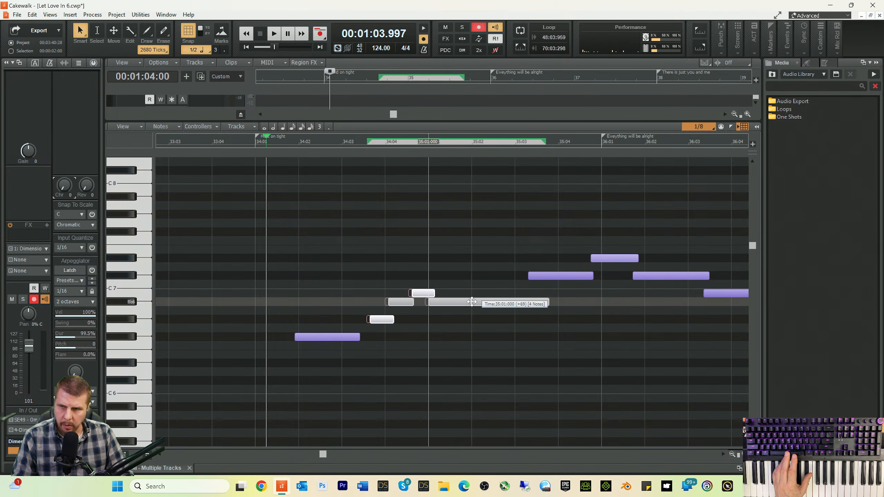
- Set the snap resolution to 1/8 and move the first F#6 note to start at 34:02, checking it by playback
{"action": "left_click", "coordinate": [201, 52]}
{"action": "left_click", "coordinate": [197, 113]}
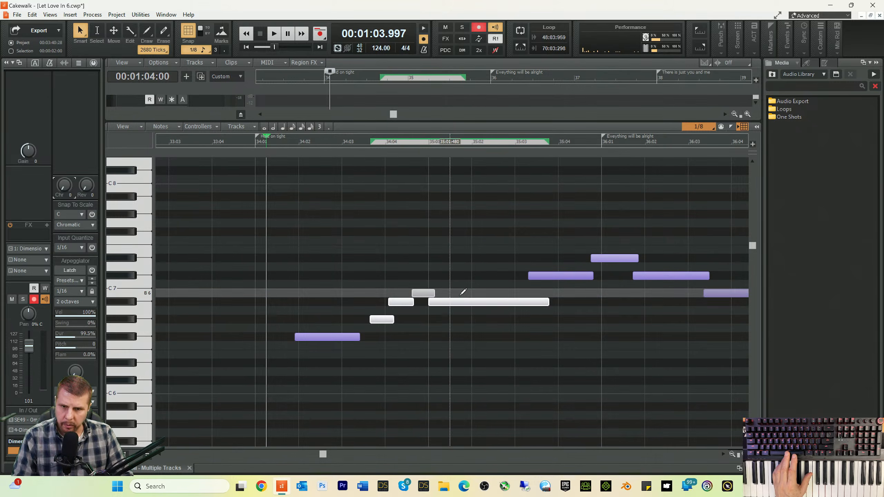
{"action": "left_click_drag", "start_coordinate": [471, 302], "coordinate": [466, 302]}
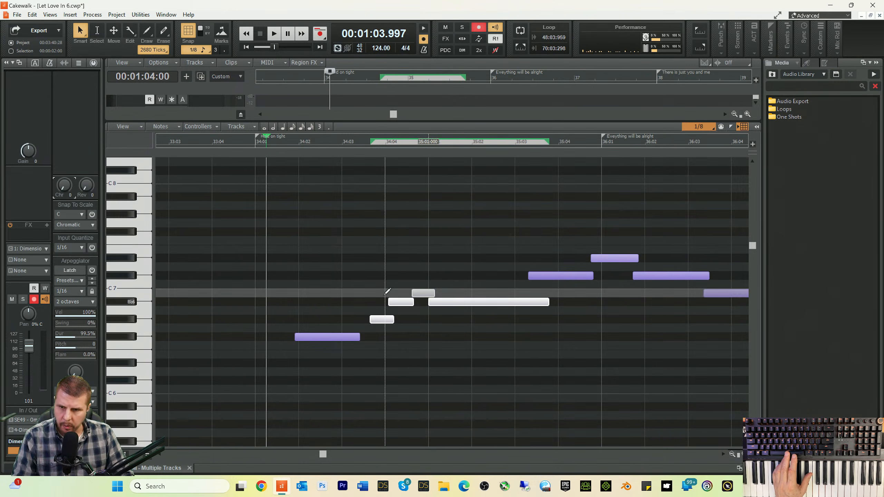
{"action": "left_click_drag", "start_coordinate": [324, 336], "coordinate": [328, 337]}
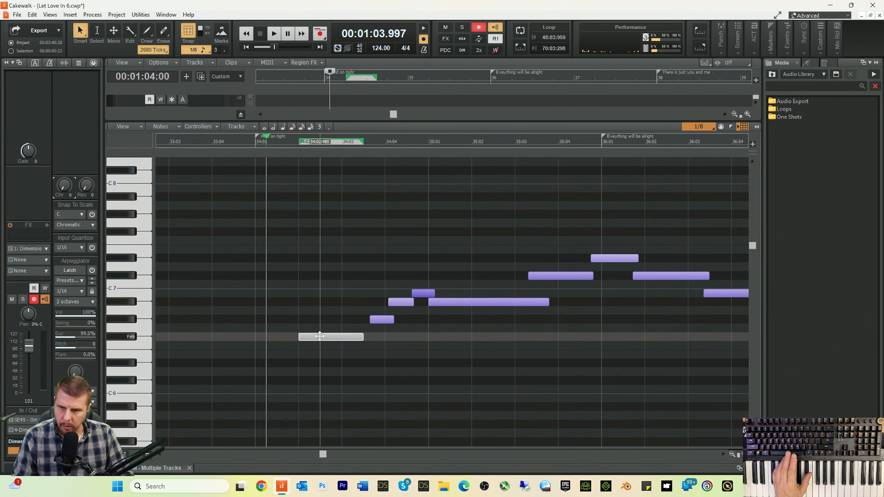
{"action": "key", "text": "space"}
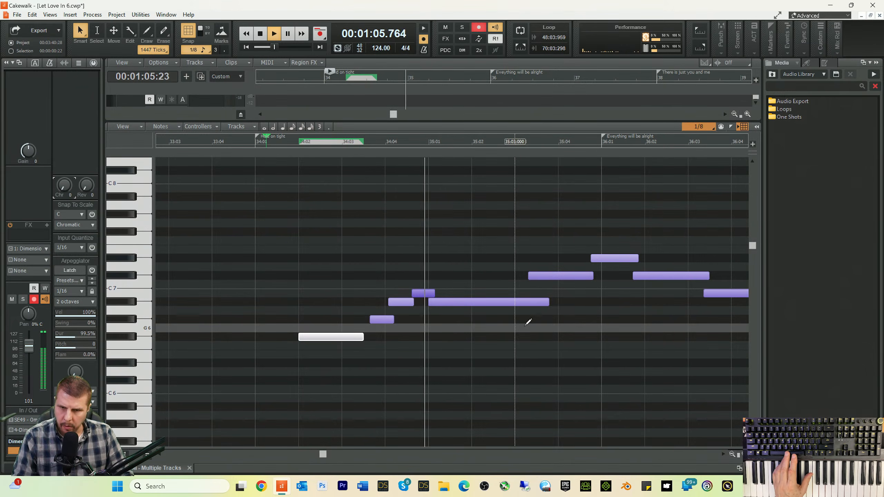
{"action": "key", "text": "space"}
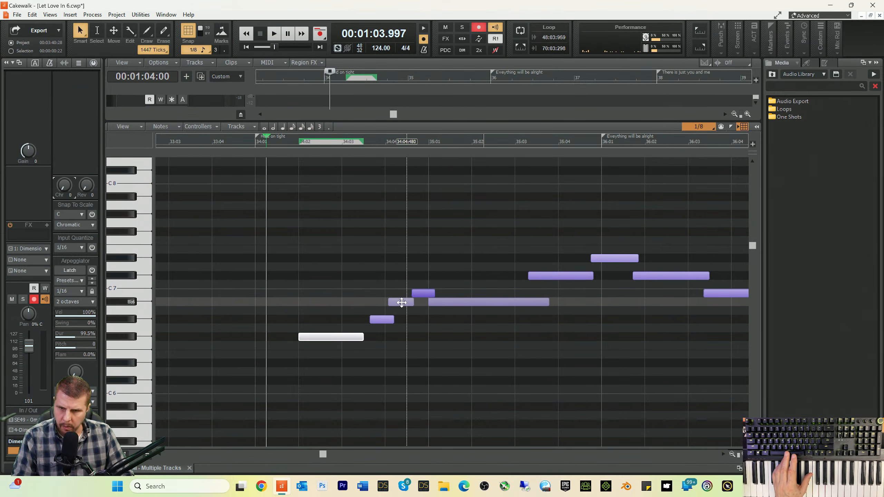
- Align the short G#6, A#6 and B6 notes before bar 35 to successive eighth-note grid lines, starting midway through beat 34:03
{"action": "left_click_drag", "start_coordinate": [402, 302], "coordinate": [377, 319]}
{"action": "left_click", "coordinate": [383, 319]}
{"action": "key", "text": "space"}
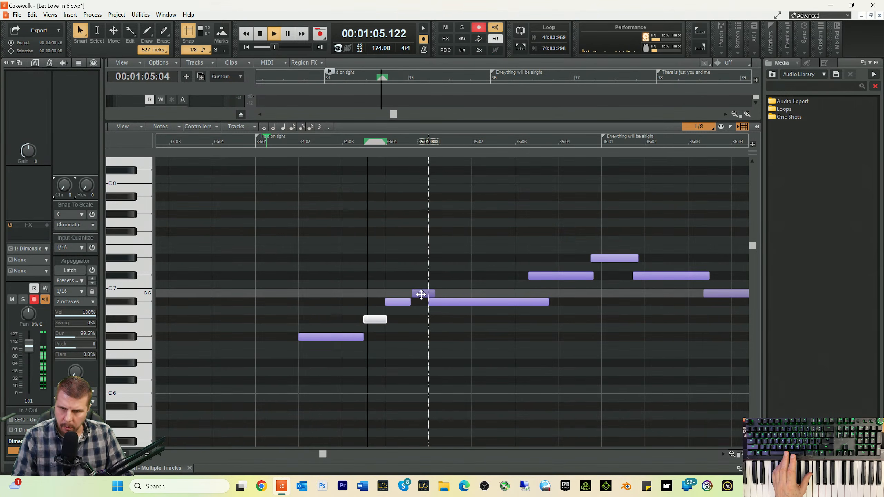
{"action": "left_click_drag", "start_coordinate": [422, 294], "coordinate": [416, 295]}
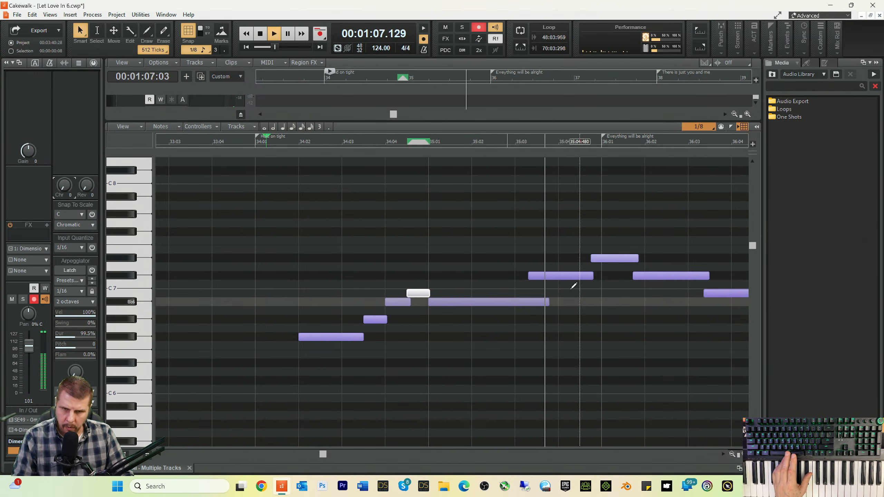
{"action": "key", "text": "space"}
- Try moving the two Db7 notes and the Eb7 note around bar 36 earlier, with the first Db7 note starting at 35:03
{"action": "left_click_drag", "start_coordinate": [555, 276], "coordinate": [542, 276]}
{"action": "left_click_drag", "start_coordinate": [608, 258], "coordinate": [592, 260]}
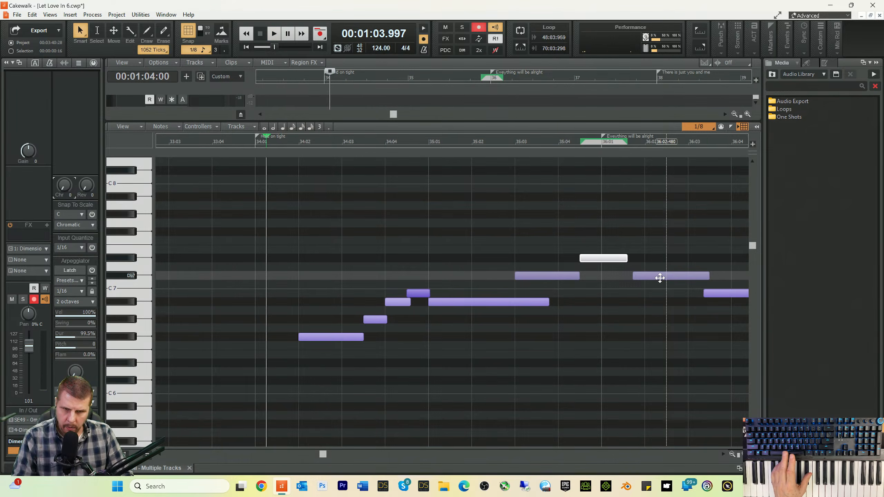
{"action": "left_click_drag", "start_coordinate": [657, 275], "coordinate": [652, 279]}
{"action": "key", "text": "space"}
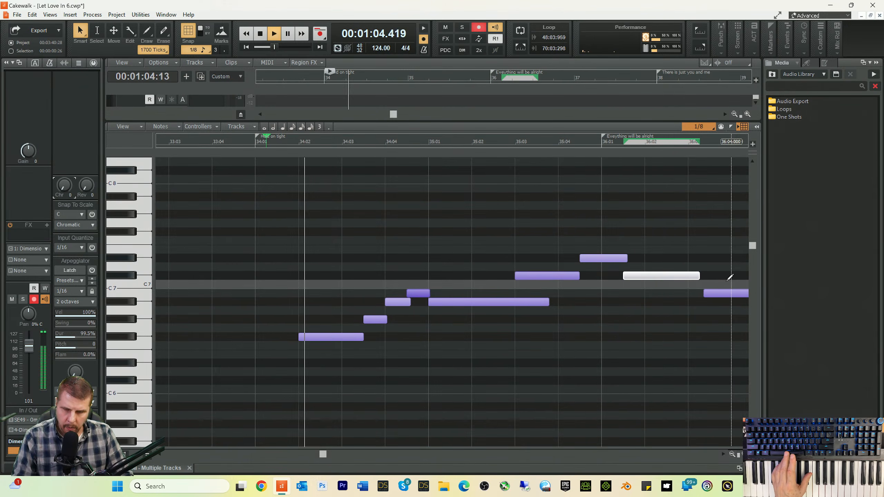
- Shorten the long A#6 note to end midway through beat 35:03 and move the following Db7 note to start there
{"action": "left_click_drag", "start_coordinate": [546, 300], "coordinate": [562, 276]}
{"action": "key", "text": "space"}
{"action": "left_click_drag", "start_coordinate": [512, 302], "coordinate": [536, 301]}
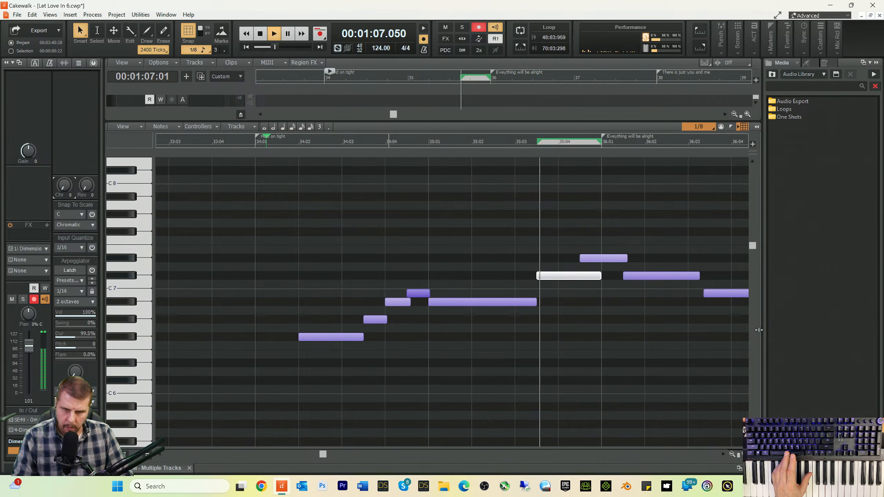
{"action": "key", "text": "space"}
{"action": "key", "text": "space"}
- Move the Eb7 note to 36:01 with a quarter-note length and start the second Db7 note at 36:02
{"action": "left_click_drag", "start_coordinate": [602, 261], "coordinate": [623, 262]}
{"action": "left_click", "coordinate": [643, 278]}
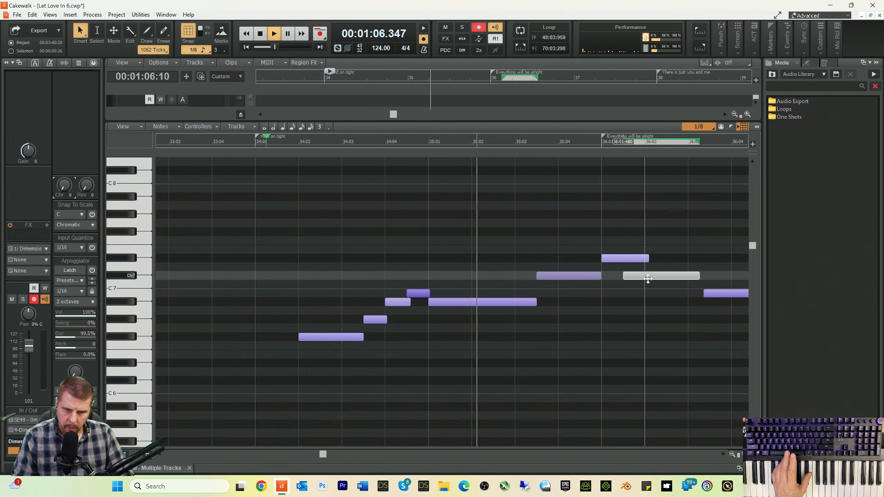
{"action": "left_click_drag", "start_coordinate": [671, 277], "coordinate": [645, 258]}
{"action": "key", "text": "space"}
{"action": "key", "text": "space"}
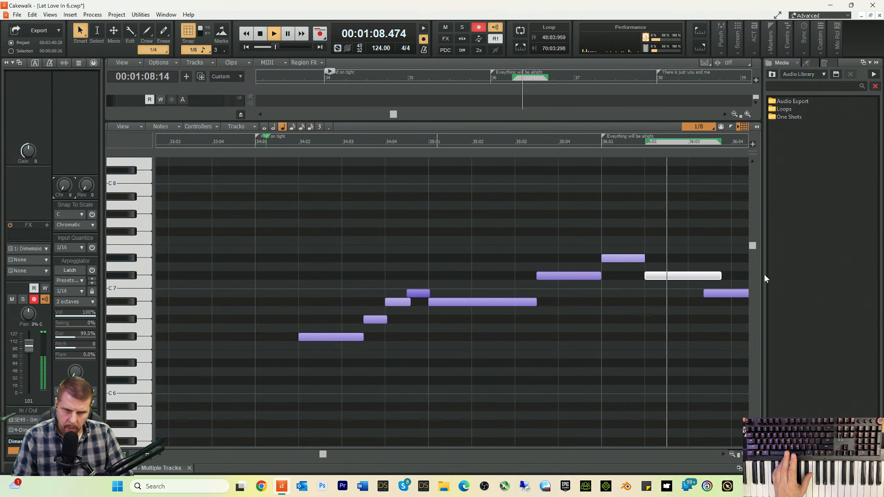
{"action": "key", "text": "space"}
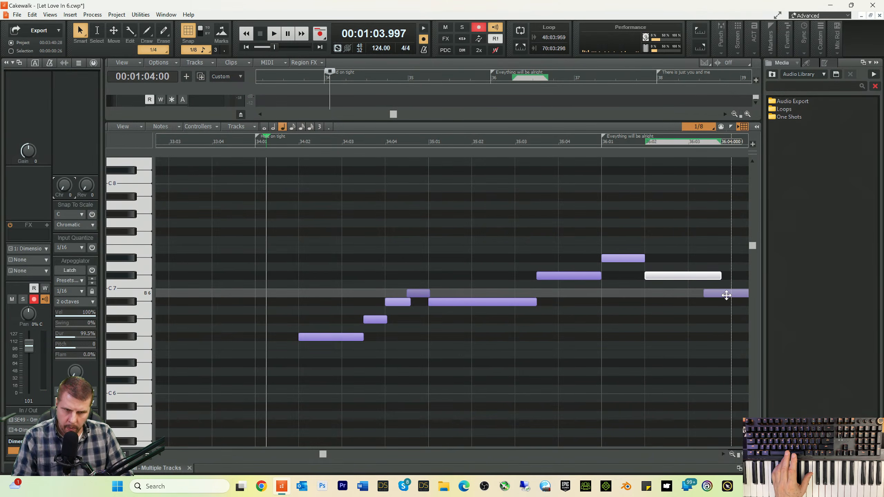
- Move the B6 note to start midway through beat 36:03 and shorten the preceding Db7 note to a dotted quarter
{"action": "left_click_drag", "start_coordinate": [727, 296], "coordinate": [710, 277]}
{"action": "key", "text": "space"}
{"action": "key", "text": "space"}
- Play the phrase and shorten the short A#6 note at 34:04 to an eighth note, ending where the B6 note starts
{"action": "key", "text": "space"}
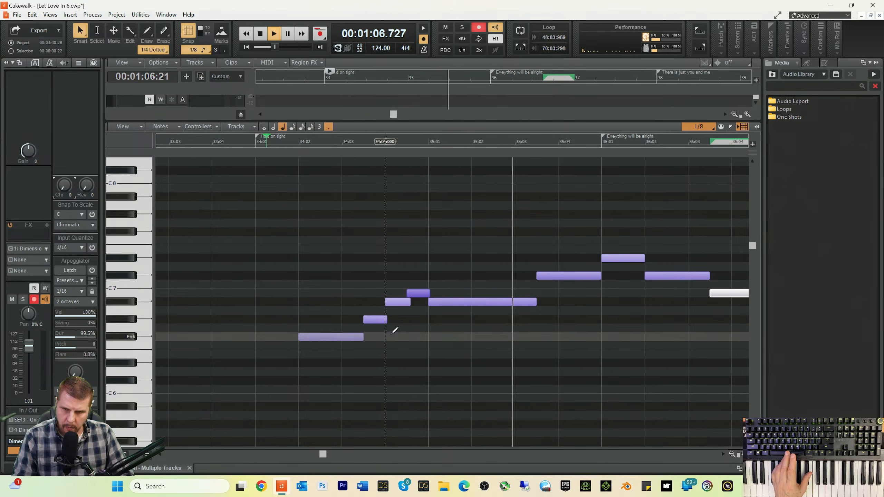
{"action": "left_click_drag", "start_coordinate": [410, 303], "coordinate": [407, 304]}
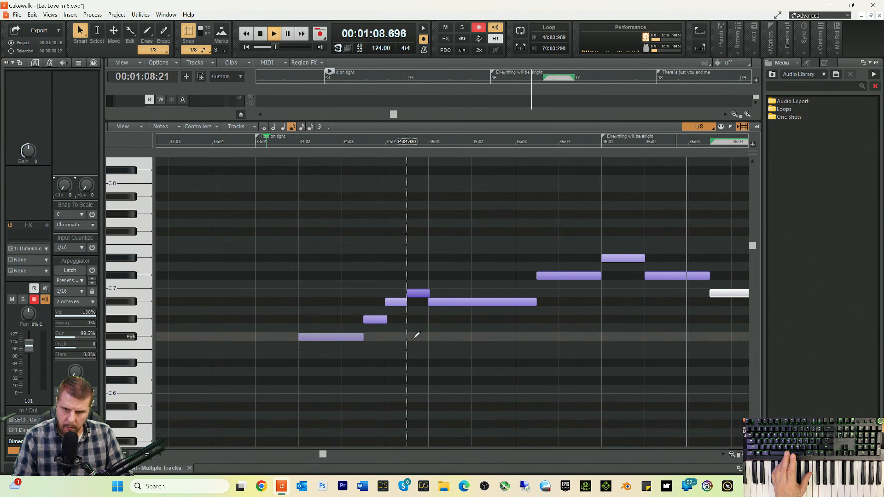
{"action": "key", "text": "space"}
- Set the playhead to 36:03 and shift the group of three notes near bar 37 to start at 37:01, checking it by playback
{"action": "left_click_drag", "start_coordinate": [327, 454], "coordinate": [327, 457]}
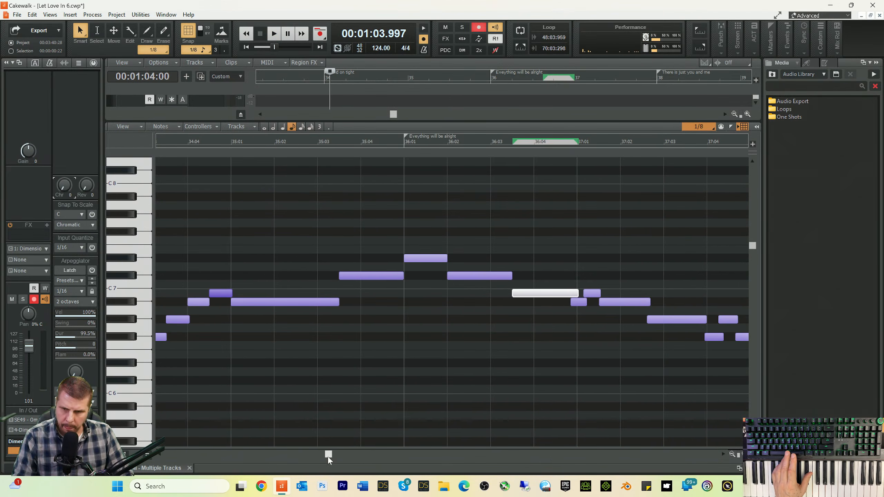
{"action": "left_click", "coordinate": [483, 148]}
{"action": "key", "text": "space"}
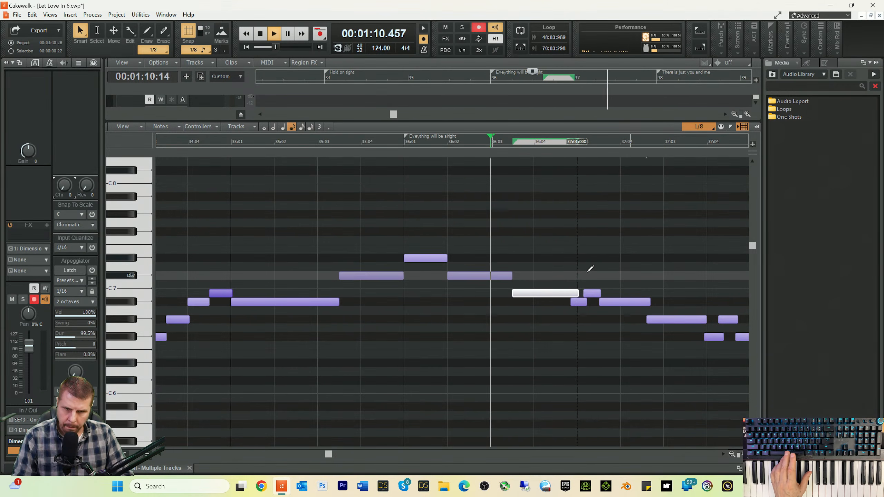
{"action": "left_click_drag", "start_coordinate": [588, 273], "coordinate": [601, 351]}
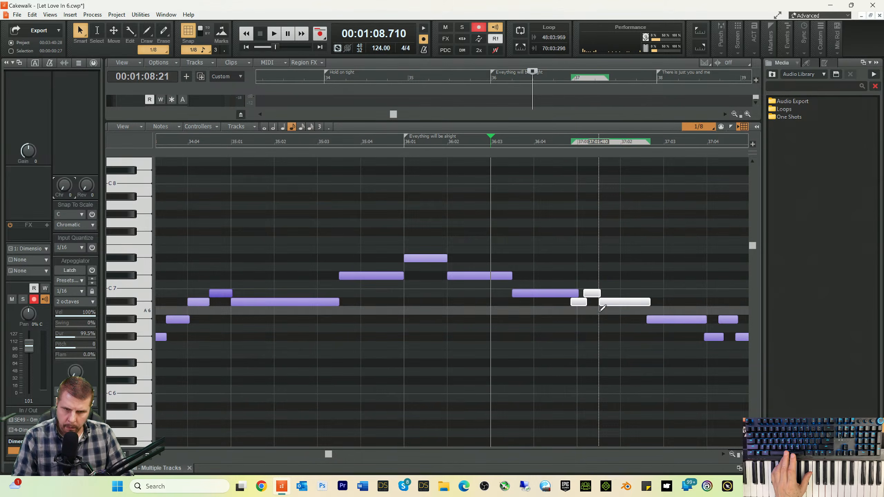
{"action": "mouse_move", "coordinate": [618, 303]}
{"action": "left_mouse_down"}
{"action": "mouse_move", "coordinate": [693, 302]}
{"action": "mouse_move", "coordinate": [625, 303]}
{"action": "left_mouse_up"}
{"action": "key", "text": "space"}
{"action": "key", "text": "space"}
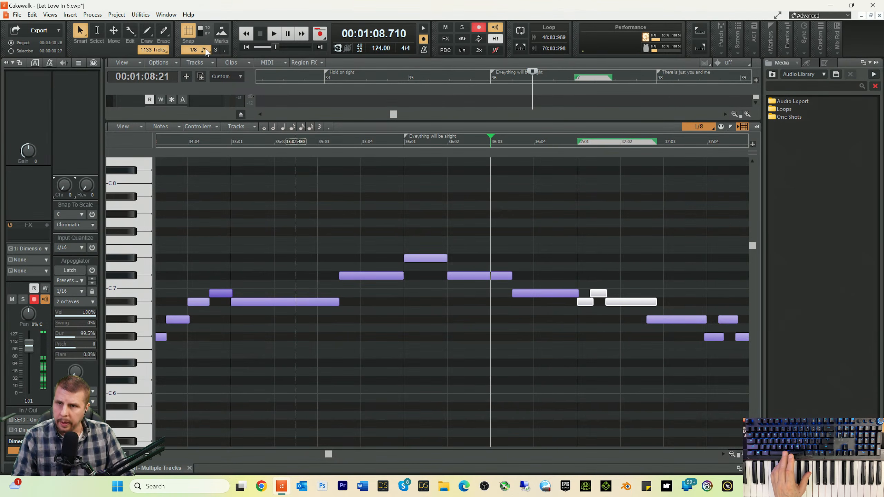
- Open the snap options, check the Snap Intensity setting, and accept the preferences
{"action": "right_click", "coordinate": [222, 33]}
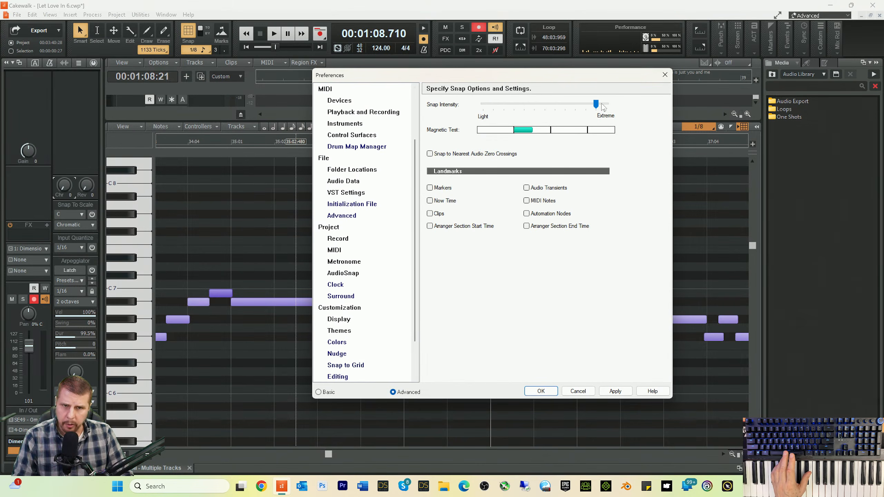
{"action": "left_click", "coordinate": [538, 392]}
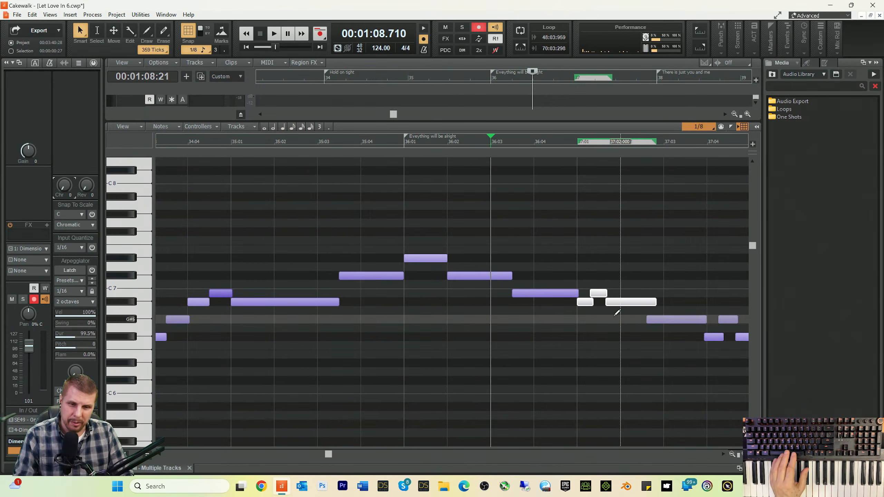
- Trim the end of the B6 note to 37:01 and play the phrase from midway through beat 36:02
{"action": "left_click", "coordinate": [577, 294]}
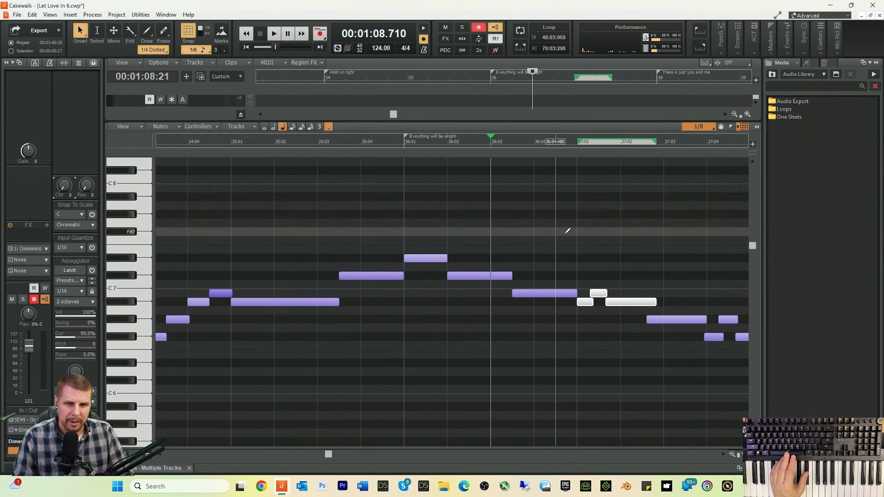
{"action": "left_click", "coordinate": [474, 143]}
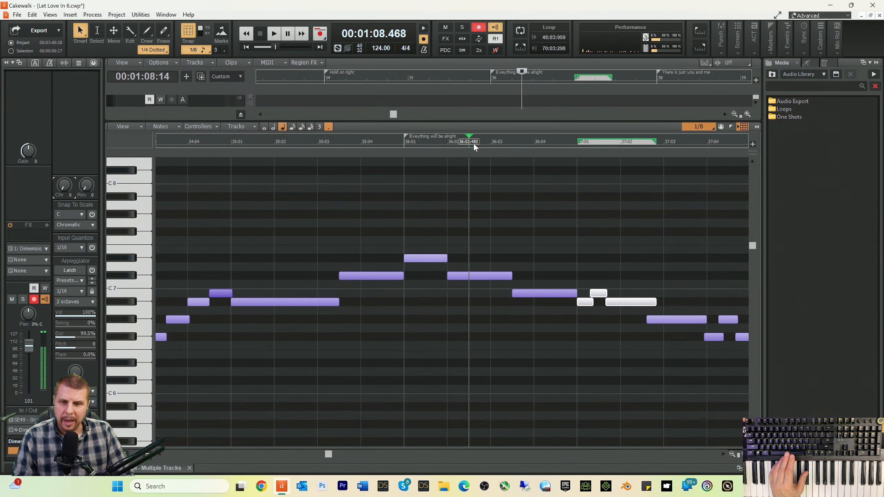
{"action": "key", "text": "space"}
{"action": "key", "text": "space"}
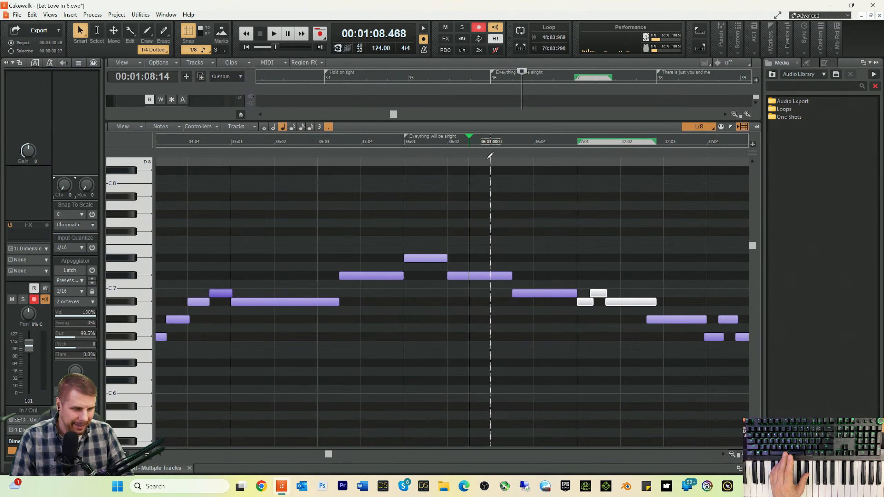
{"action": "key", "text": "space"}
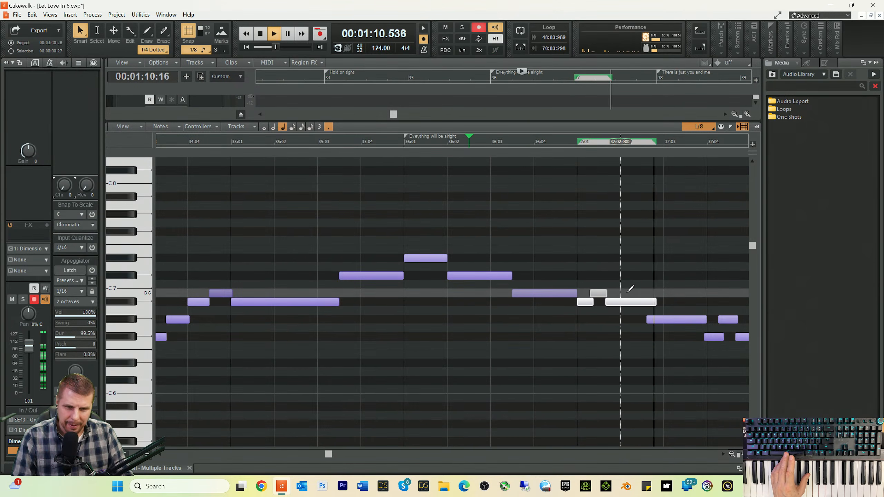
{"action": "key", "text": "space"}
{"action": "key", "text": "space"}
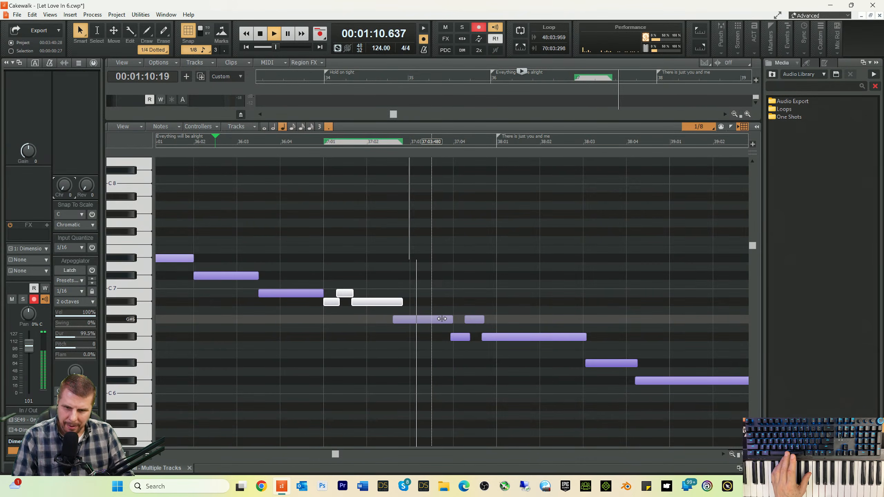
- Shorten the long G#6 note to end at 37:03:480 and extend the following F#6 note to start there
{"action": "key", "text": "space"}
{"action": "left_click_drag", "start_coordinate": [453, 335], "coordinate": [432, 319]}
{"action": "key", "text": "space"}
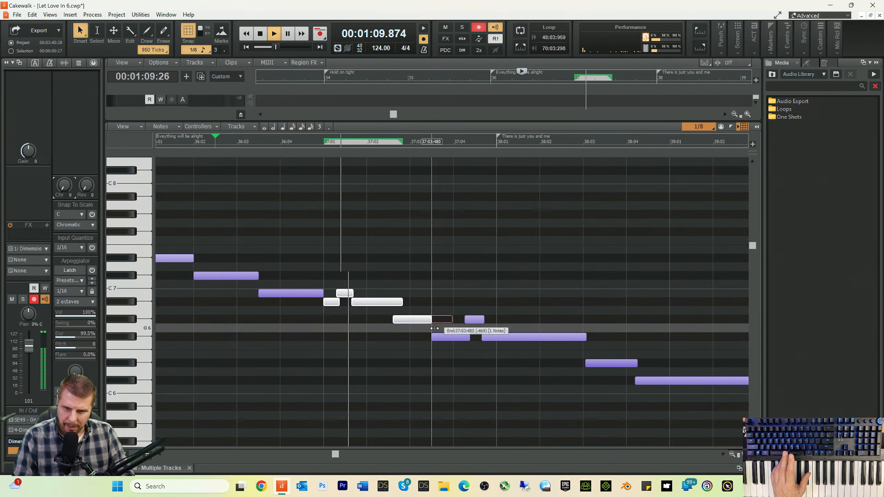
{"action": "key", "text": "space"}
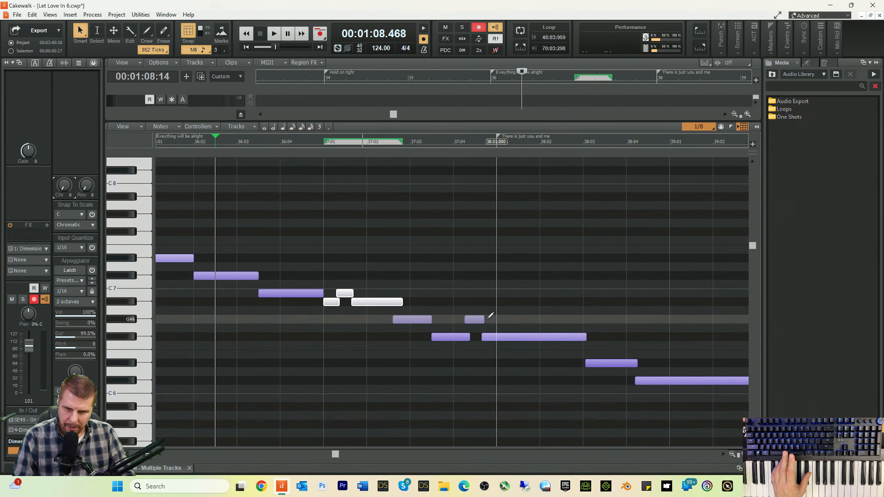
- Move the short G#6 note to 37:04:480 with the preceding F#6 reaching it, and start the long F#6 note at 38:01
{"action": "left_click", "coordinate": [474, 321]}
{"action": "left_click_drag", "start_coordinate": [473, 321], "coordinate": [479, 342]}
{"action": "key", "text": "space"}
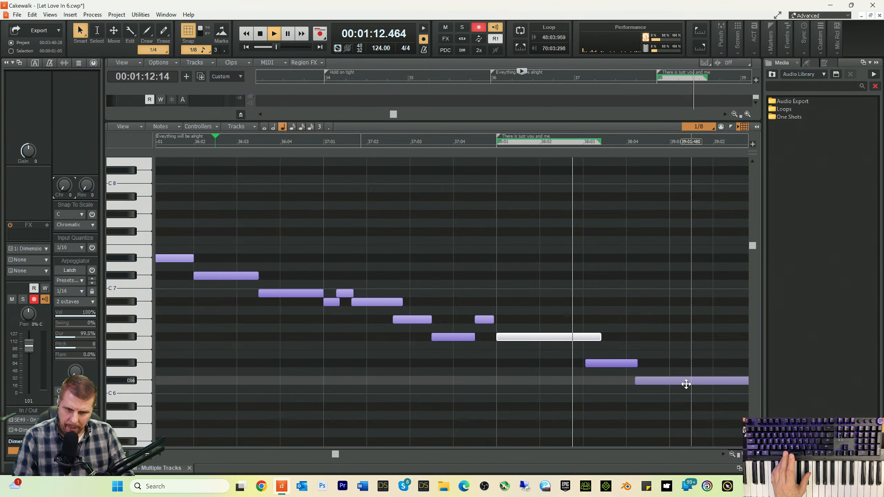
{"action": "key", "text": "space"}
- Move the Eb6 note in bar 38 to start midway through beat 38:02 and check it by playback
{"action": "mouse_move", "coordinate": [615, 363]}
{"action": "left_mouse_down"}
{"action": "mouse_move", "coordinate": [593, 365]}
{"action": "mouse_move", "coordinate": [602, 365]}
{"action": "left_mouse_up"}
{"action": "key", "text": "space"}
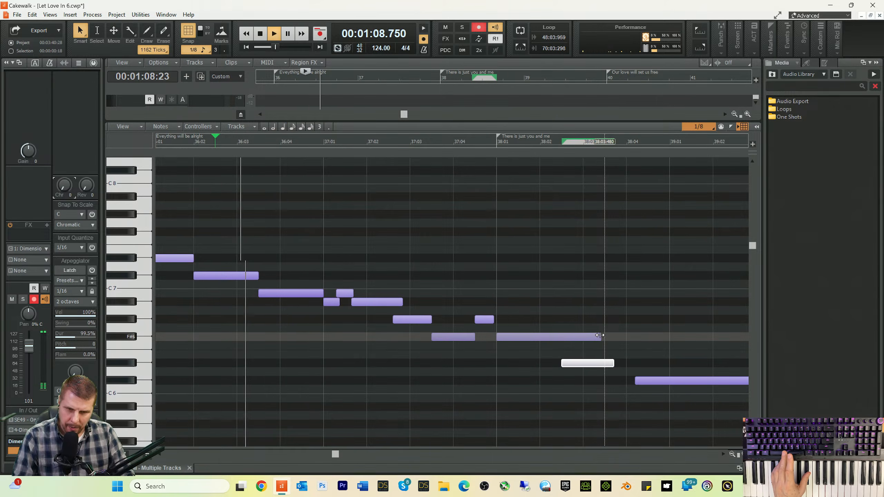
{"action": "key", "text": "space"}
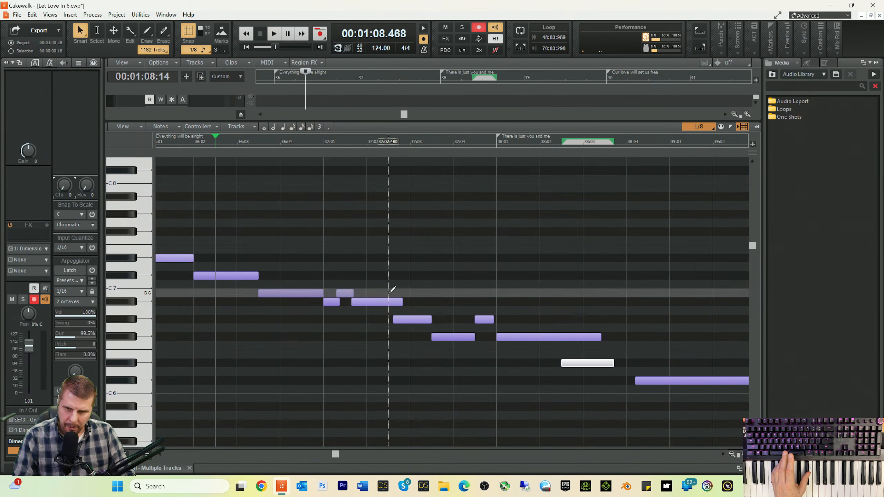
- Shift the short B6 note to 37:01:480 and the A#6 note after it to 37:02, checking by playback
{"action": "left_click_drag", "start_coordinate": [347, 293], "coordinate": [374, 300]}
{"action": "key", "text": "space"}
{"action": "key", "text": "space"}
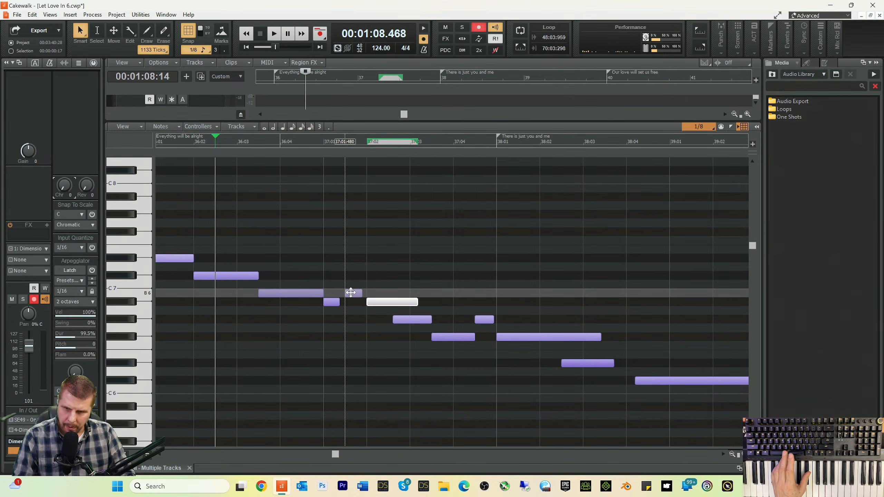
- Set the project snap resolution to 1/16, try to move the short B6 note earlier, and play from 36:04
{"action": "left_click", "coordinate": [351, 292]}
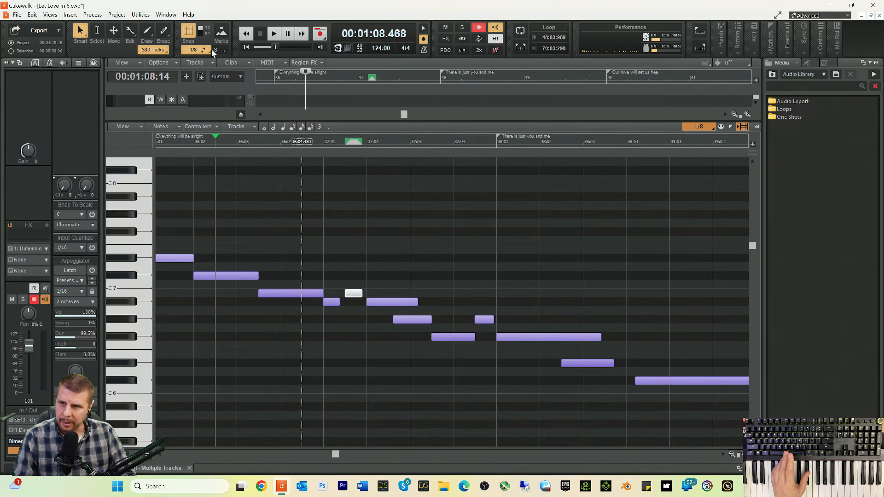
{"action": "left_click", "coordinate": [197, 51]}
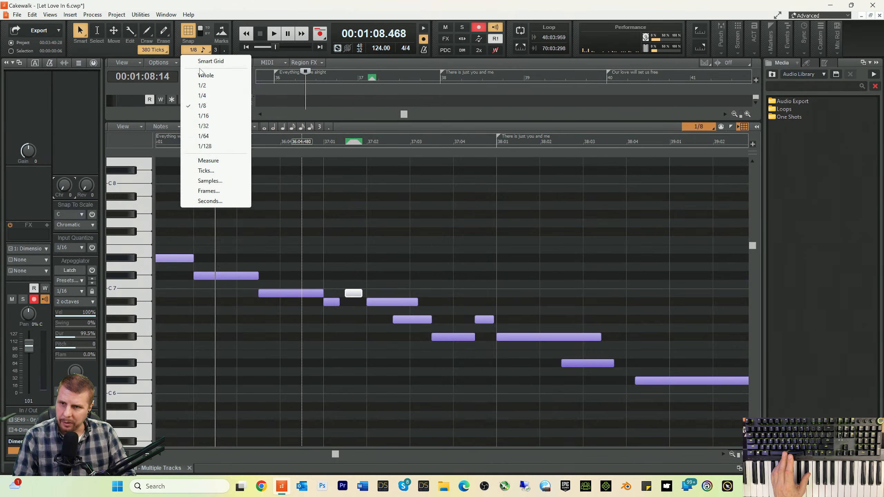
{"action": "left_click", "coordinate": [202, 116]}
{"action": "key", "text": "space"}
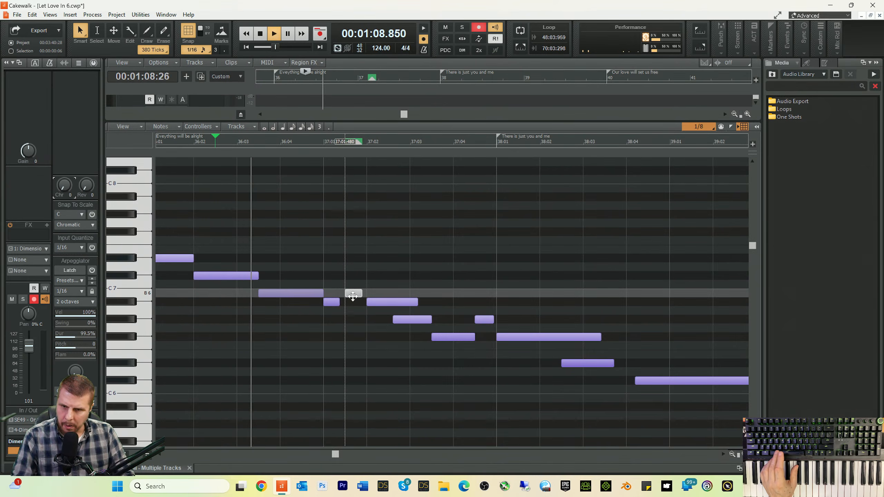
{"action": "key", "text": "space"}
{"action": "left_click_drag", "start_coordinate": [352, 294], "coordinate": [344, 294]}
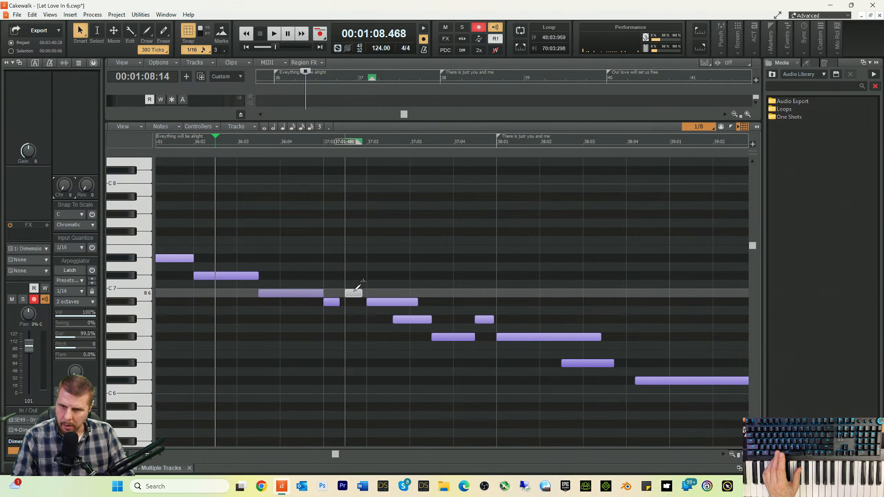
{"action": "key", "text": "space"}
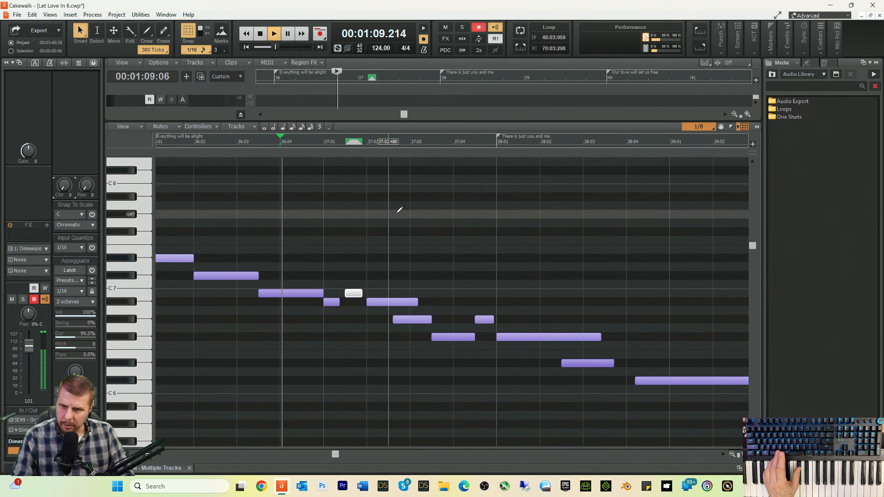
{"action": "key", "text": "space"}
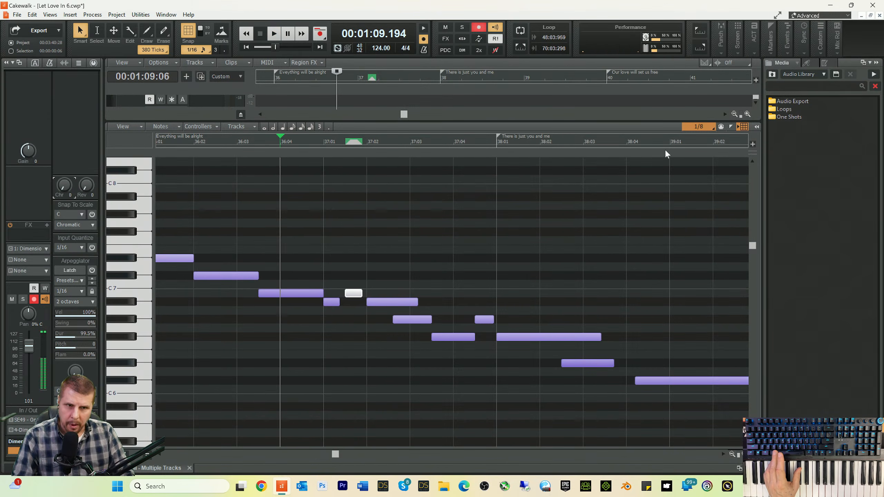
- Set the Piano Roll snap to 1/16 and make the short B6 note span 37:01:240 to 37:01:480, with the next A#6 starting there
{"action": "left_click", "coordinate": [703, 128]}
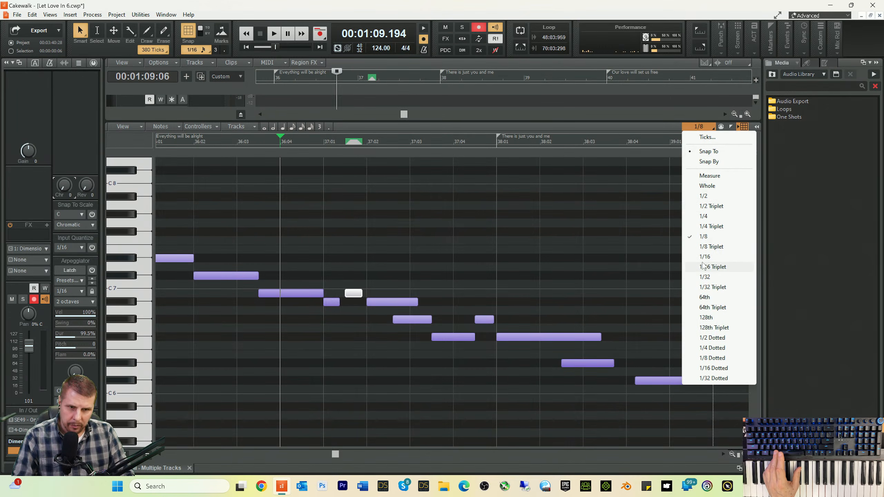
{"action": "left_click", "coordinate": [704, 258]}
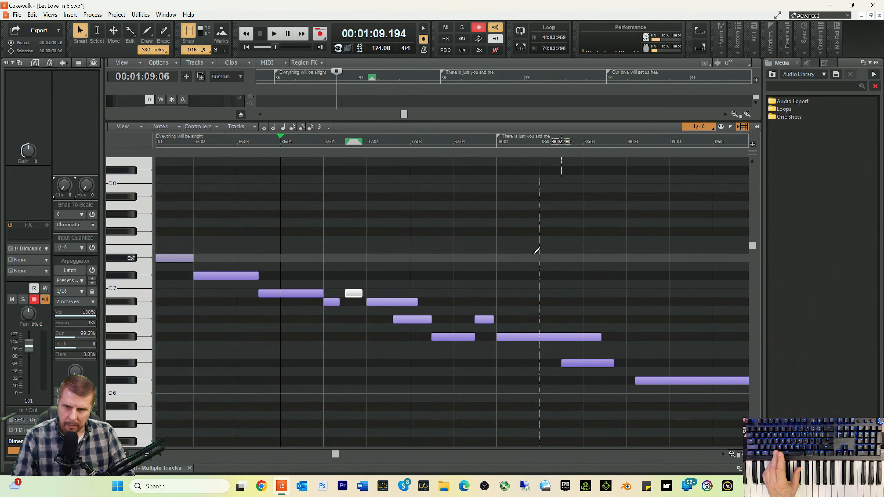
{"action": "mouse_move", "coordinate": [351, 294]}
{"action": "left_mouse_down"}
{"action": "mouse_move", "coordinate": [340, 293]}
{"action": "mouse_move", "coordinate": [373, 301]}
{"action": "mouse_move", "coordinate": [346, 294]}
{"action": "left_mouse_up"}
{"action": "key", "text": "space"}
{"action": "key", "text": "space"}
{"action": "key", "text": "space"}
{"action": "key", "text": "space"}
{"action": "key", "text": "space"}
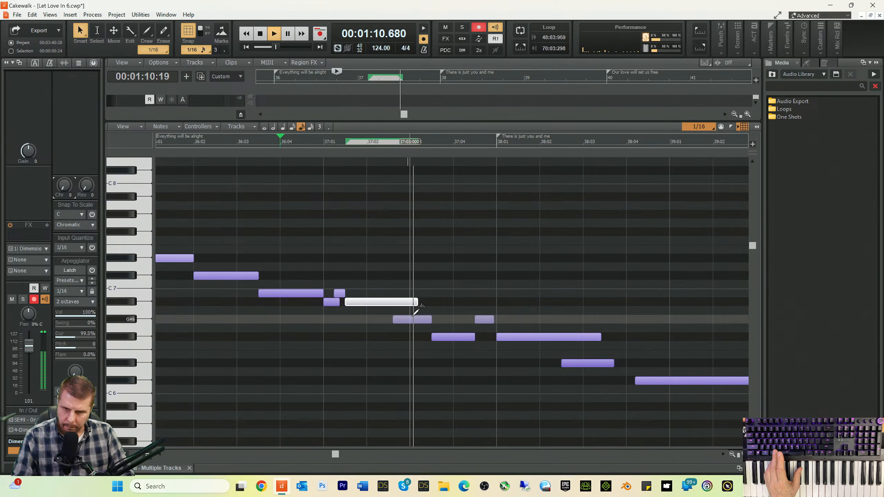
- Trim the longer A#6 note to end midway through beat 37:02 and move the following G#6 note to start there
{"action": "key", "text": "space"}
{"action": "mouse_move", "coordinate": [410, 304]}
{"action": "left_mouse_down"}
{"action": "mouse_move", "coordinate": [394, 315]}
{"action": "mouse_move", "coordinate": [406, 321]}
{"action": "left_mouse_up"}
{"action": "left_click", "coordinate": [410, 320]}
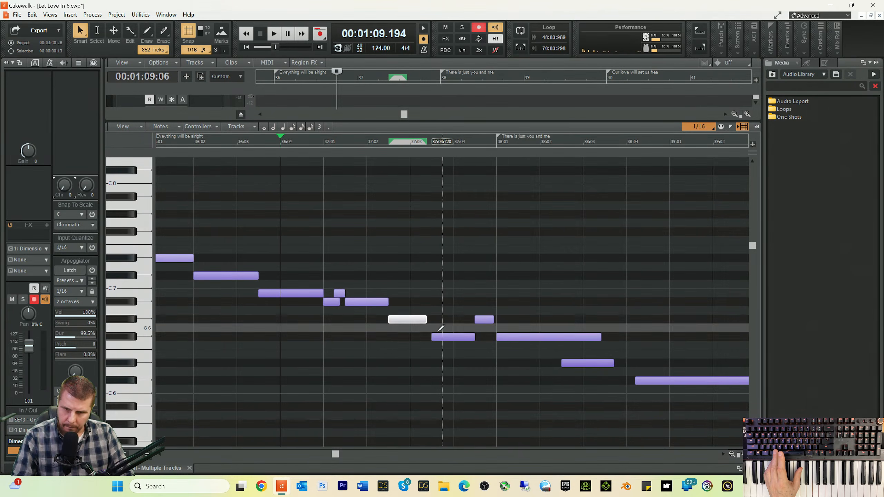
{"action": "left_click", "coordinate": [451, 339]}
{"action": "key", "text": "space"}
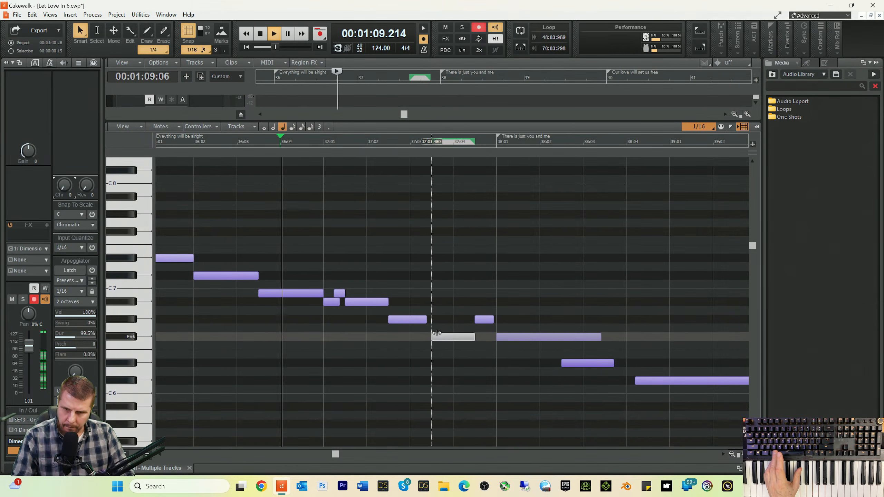
- Shorten the G#6 note to an eighth ending at 37:03 and move the F#6 note to start there, checking by playback
{"action": "left_click_drag", "start_coordinate": [426, 320], "coordinate": [397, 318]}
{"action": "key", "text": "space"}
{"action": "key", "text": "space"}
{"action": "key", "text": "space"}
{"action": "key", "text": "space"}
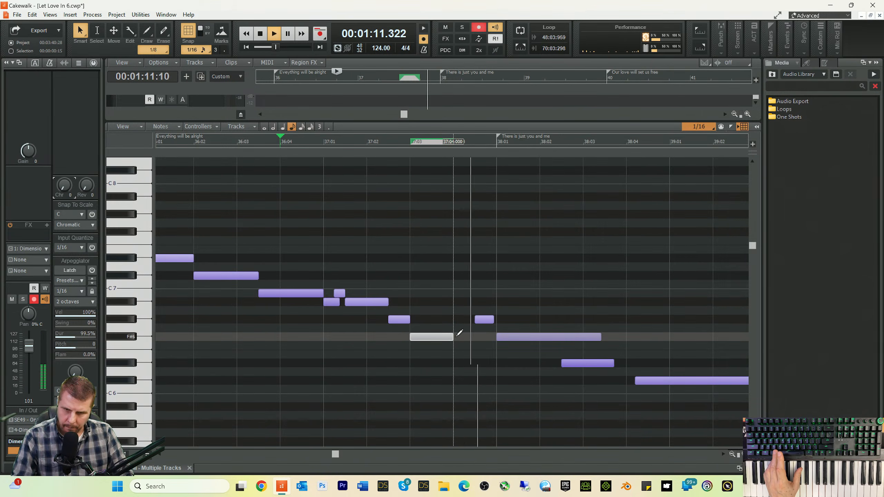
- Extend the G#6 note before bar 38 to start at 37:04 and play the phrase
{"action": "key", "text": "space"}
{"action": "mouse_move", "coordinate": [476, 321]}
{"action": "left_mouse_down"}
{"action": "mouse_move", "coordinate": [454, 321]}
{"action": "mouse_move", "coordinate": [463, 323]}
{"action": "left_mouse_up"}
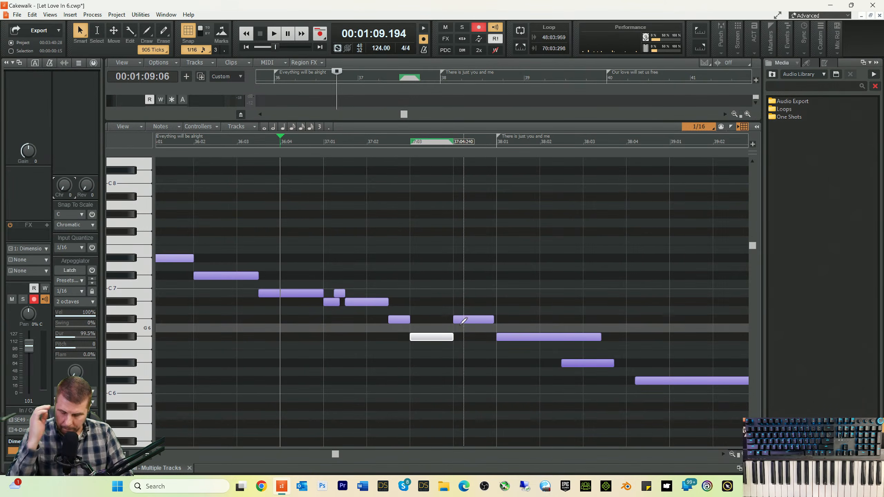
{"action": "key", "text": "space"}
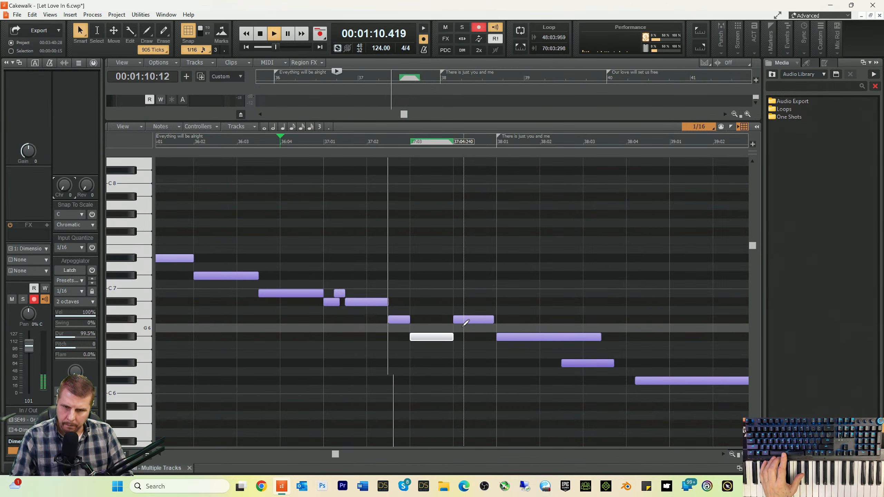
{"action": "key", "text": "space"}
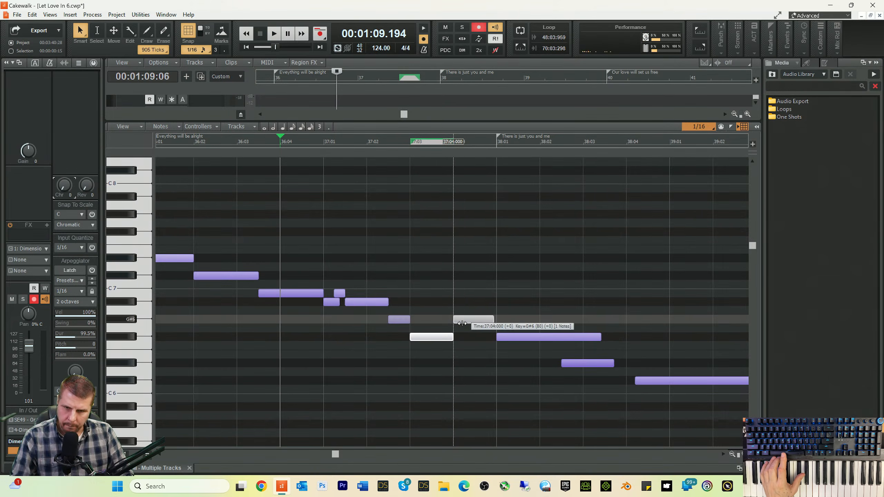
- Lengthen the F#6 note at 37:03 to a dotted quarter and make the next G#6 note span 37:04:480 to 38:01
{"action": "left_click_drag", "start_coordinate": [462, 323], "coordinate": [475, 338]}
{"action": "key", "text": "space"}
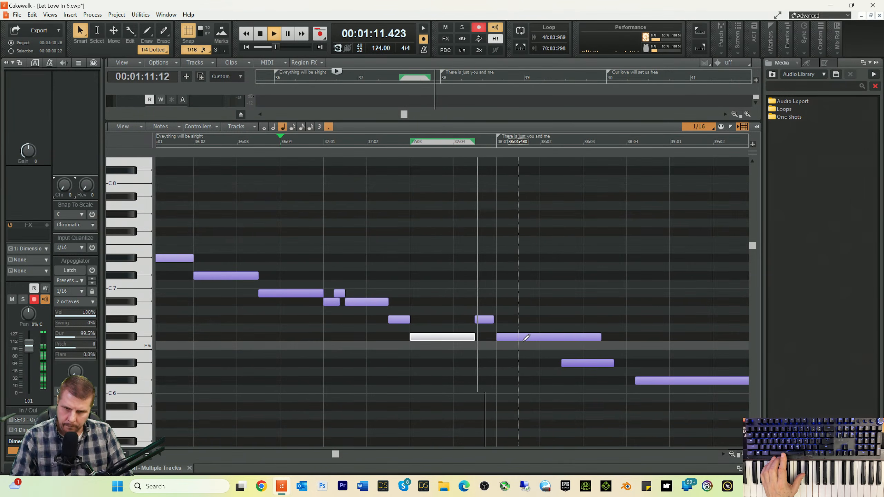
{"action": "key", "text": "space"}
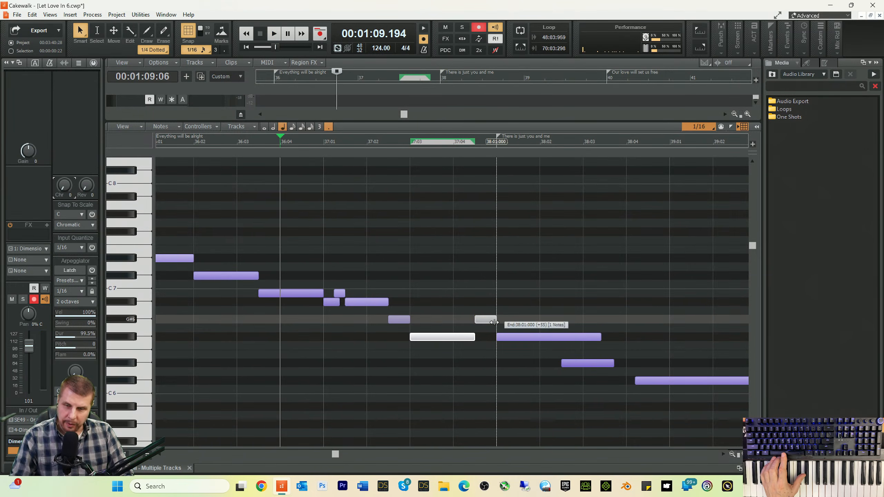
{"action": "left_click_drag", "start_coordinate": [494, 322], "coordinate": [496, 322]}
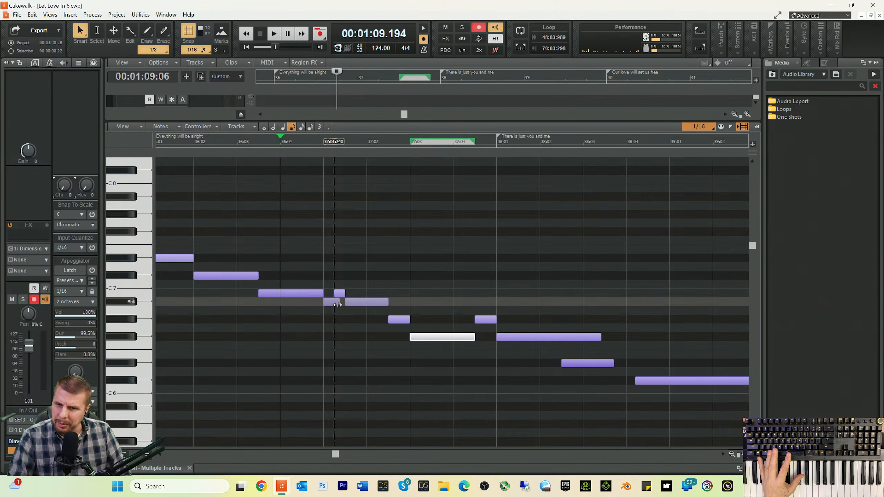
- Shorten the A#6 note at 37:01 to a sixteenth and play the phrase from 37:01, leaving the playhead there
{"action": "left_click_drag", "start_coordinate": [339, 303], "coordinate": [334, 306]}
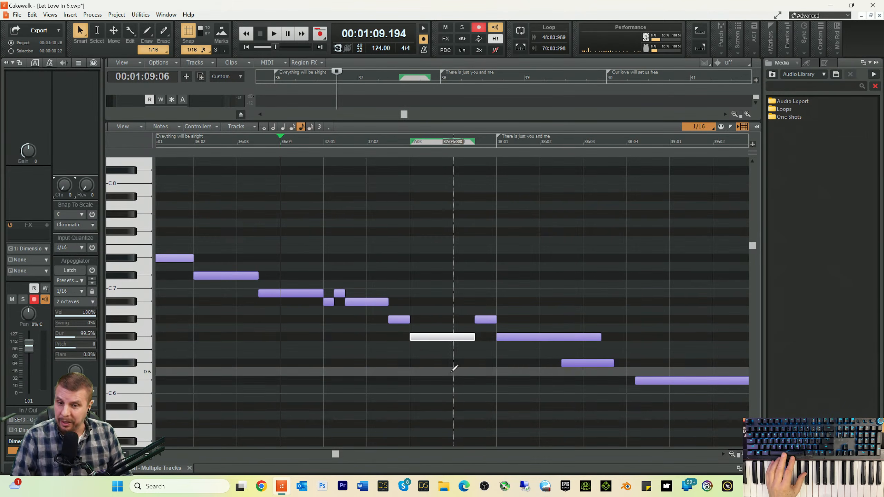
{"action": "left_click", "coordinate": [322, 143]}
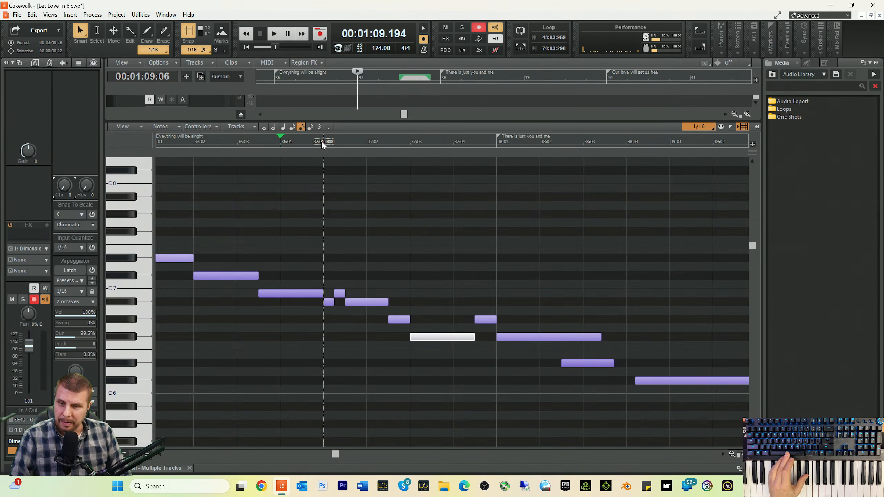
{"action": "key", "text": "space"}
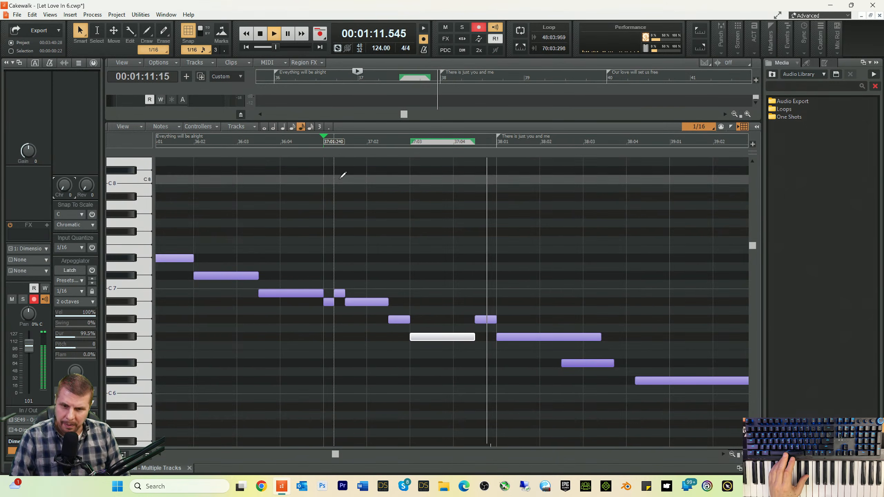
{"action": "key", "text": "space"}
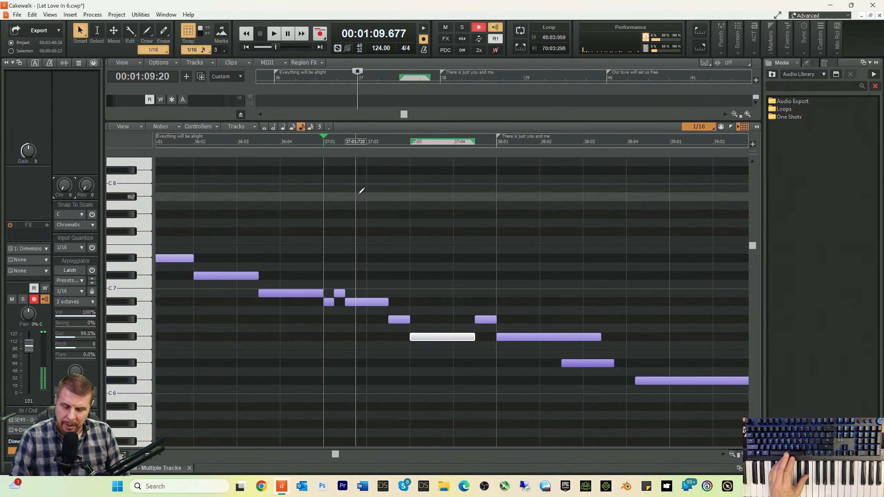
{"action": "left_click", "coordinate": [497, 142]}
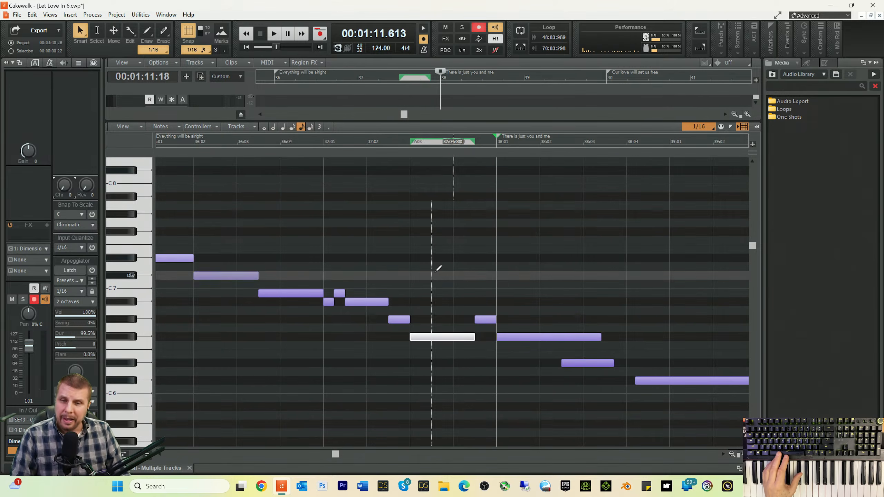
{"action": "left_click", "coordinate": [326, 145]}
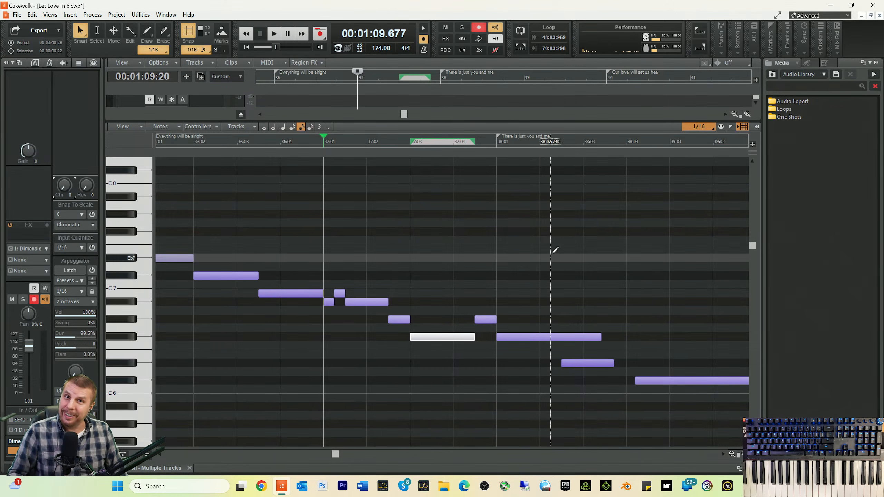
- Play the phrase from 37:01, shorten the F#6 note at 38:01 to a dotted quarter, and select the next Eb6 note
{"action": "key", "text": "space"}
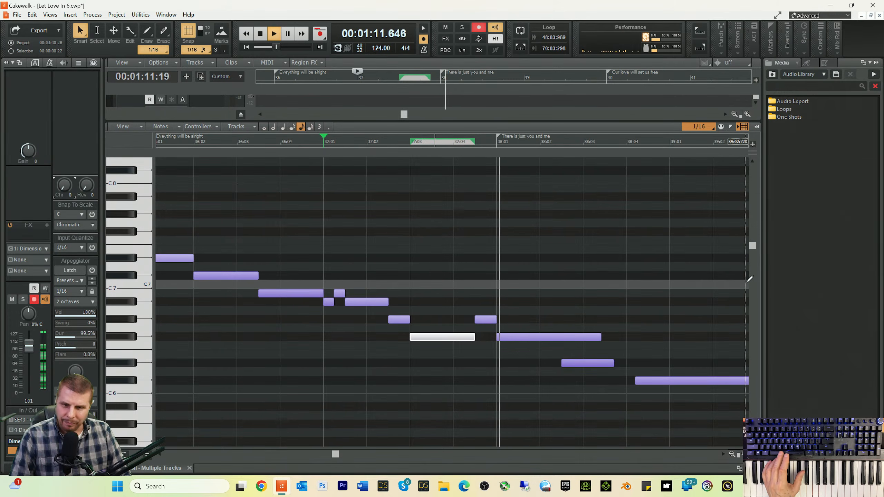
{"action": "key", "text": "space"}
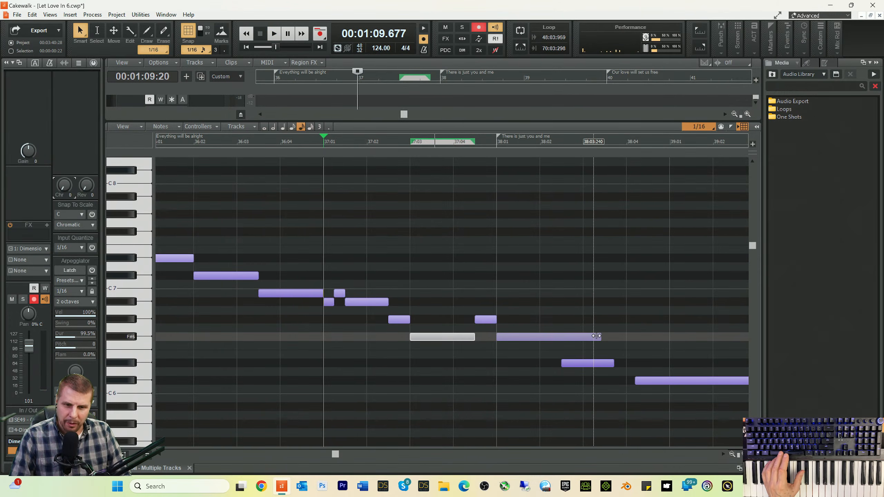
{"action": "left_click_drag", "start_coordinate": [599, 338], "coordinate": [564, 348]}
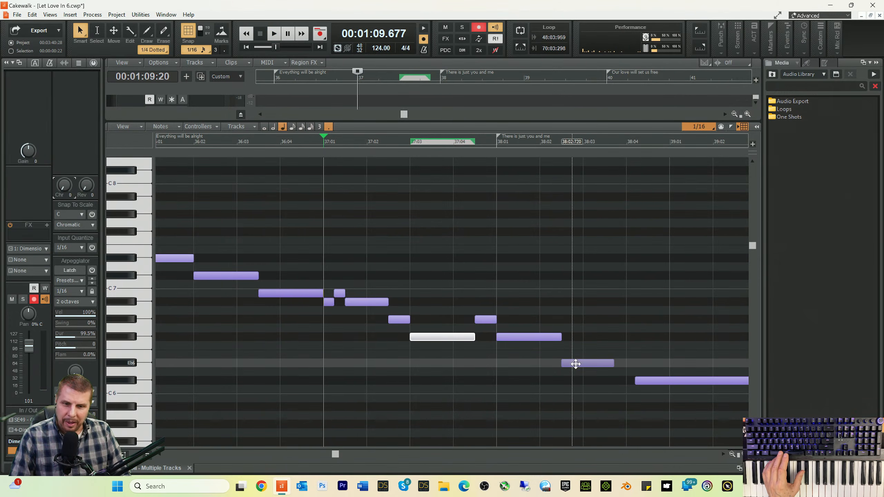
{"action": "left_click", "coordinate": [571, 363]}
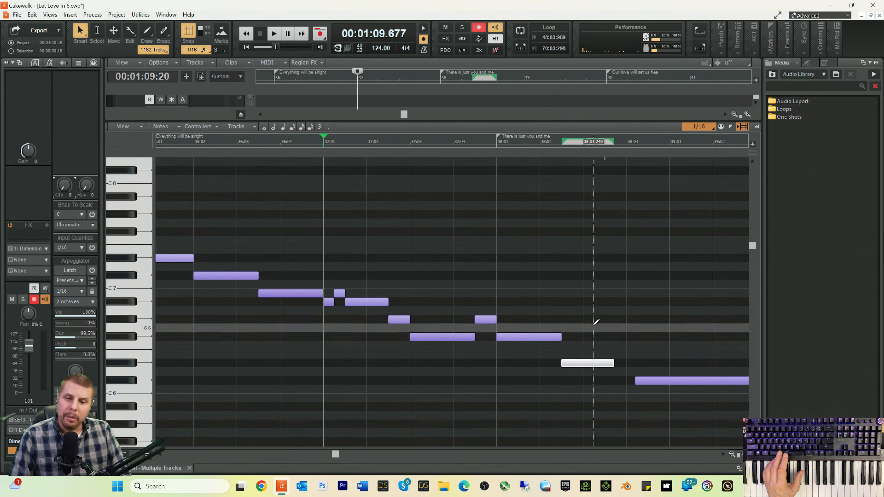
- Play from 38:01 and move the Eb6 note to start at 38:03, checking by playback
{"action": "left_click", "coordinate": [496, 148]}
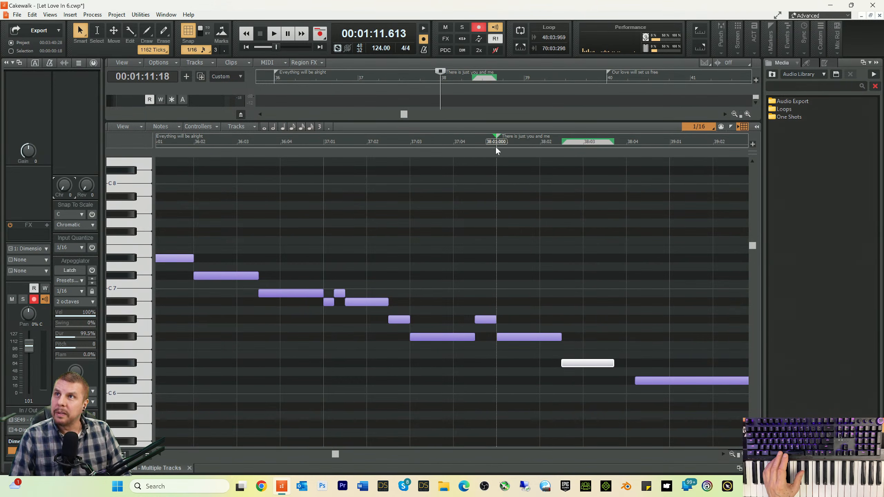
{"action": "key", "text": "space"}
{"action": "key", "text": "space"}
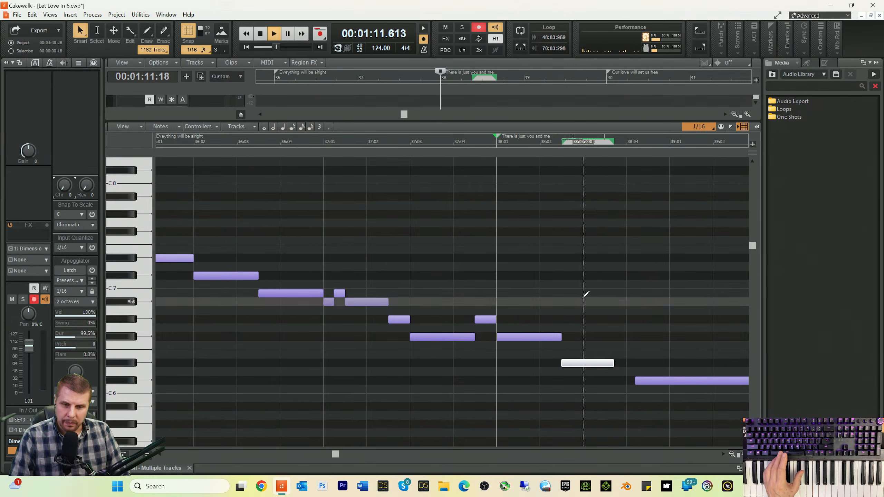
{"action": "key", "text": "space"}
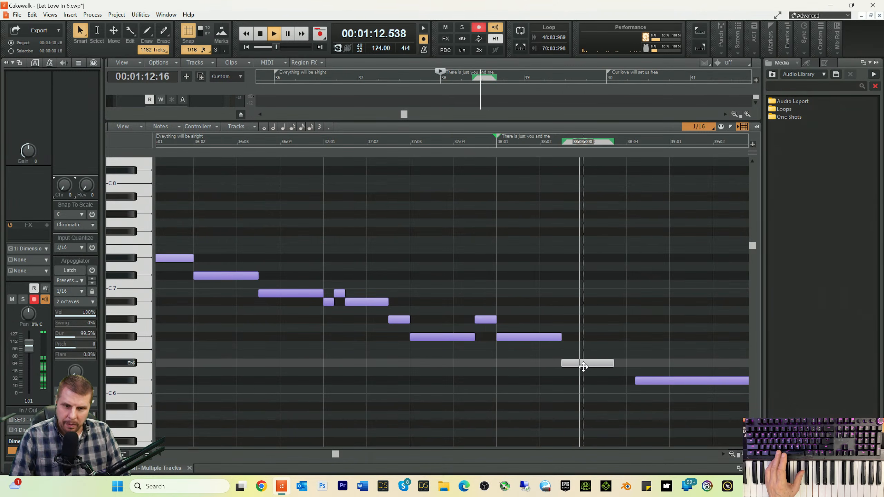
{"action": "key", "text": "space"}
{"action": "left_click_drag", "start_coordinate": [584, 367], "coordinate": [605, 367]}
{"action": "key", "text": "space"}
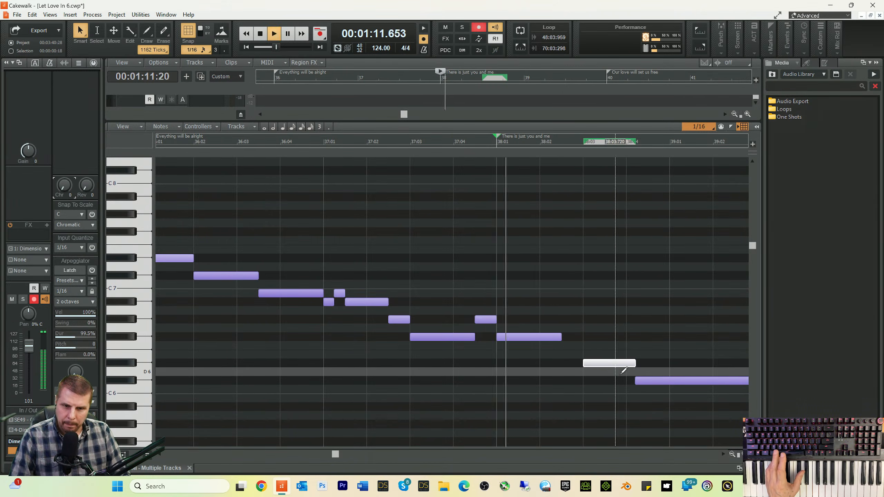
{"action": "key", "text": "space"}
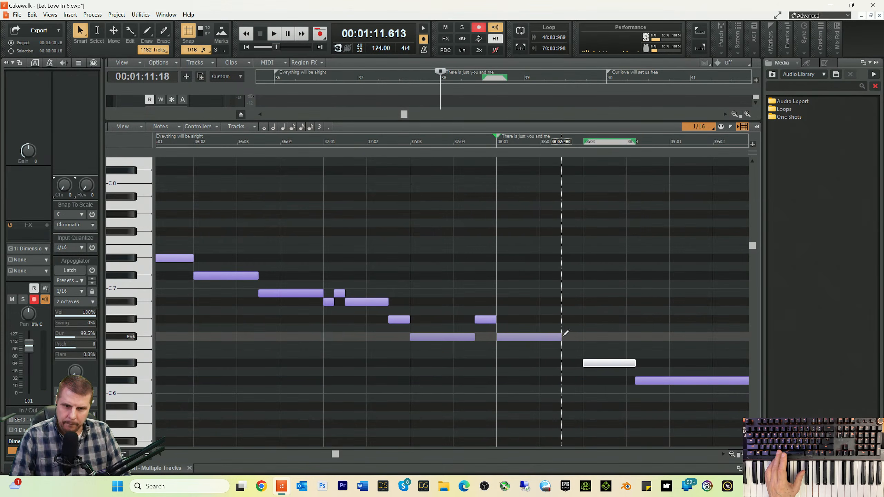
- Lengthen the F#6 note at 38:01 to a half note ending at 38:03 and play the phrase
{"action": "left_click_drag", "start_coordinate": [560, 338], "coordinate": [583, 337]}
{"action": "key", "text": "space"}
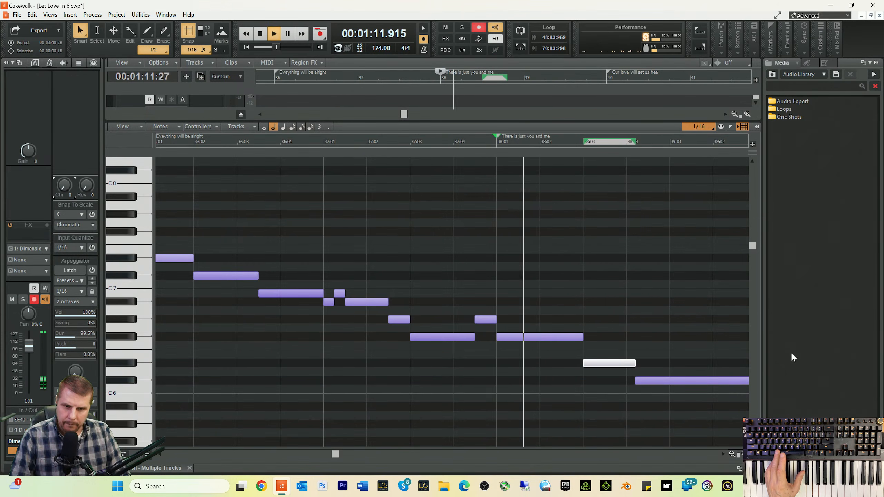
{"action": "key", "text": "space"}
- Move the Eb6 note to start at 38:03:480, extend the F#6 note to meet it, and play the phrase
{"action": "left_click_drag", "start_coordinate": [614, 364], "coordinate": [637, 362]}
{"action": "key", "text": "space"}
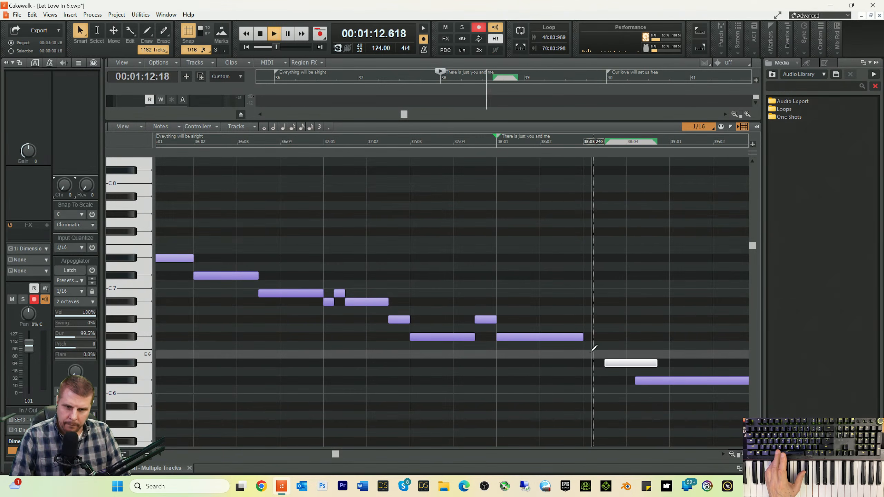
{"action": "key", "text": "space"}
{"action": "left_click_drag", "start_coordinate": [585, 339], "coordinate": [607, 340]}
{"action": "key", "text": "space"}
- Shorten the Eb6 note to an eighth ending at 38:04, start the following C#6 note there, and play the phrase
{"action": "left_click_drag", "start_coordinate": [657, 363], "coordinate": [630, 384]}
{"action": "key", "text": "space"}
{"action": "key", "text": "space"}
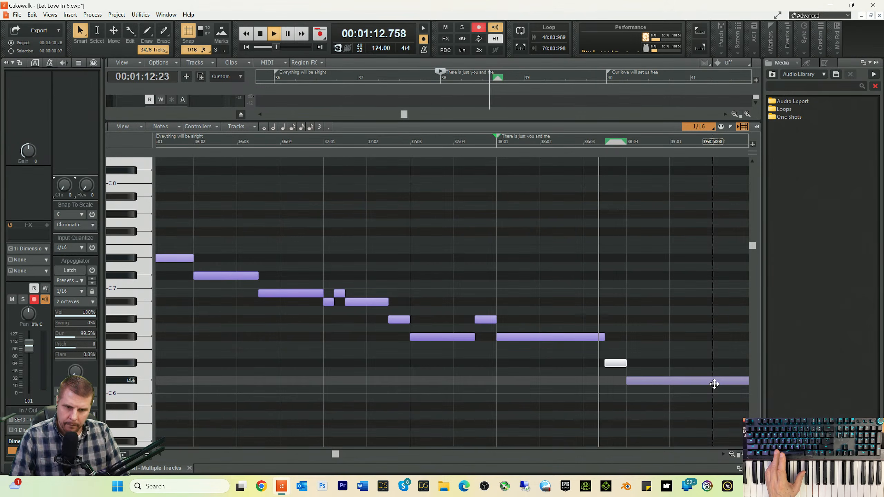
- Set the Eb6 note at 38:03:480 to a quarter, start the following C#6 note at 38:04:480, and check by playback
{"action": "key", "text": "space"}
{"action": "left_click_drag", "start_coordinate": [630, 384], "coordinate": [649, 364]}
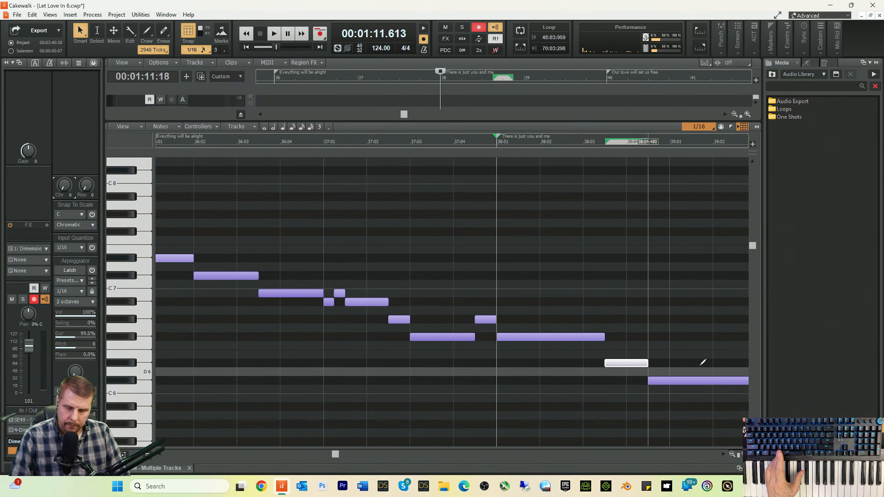
{"action": "key", "text": "space"}
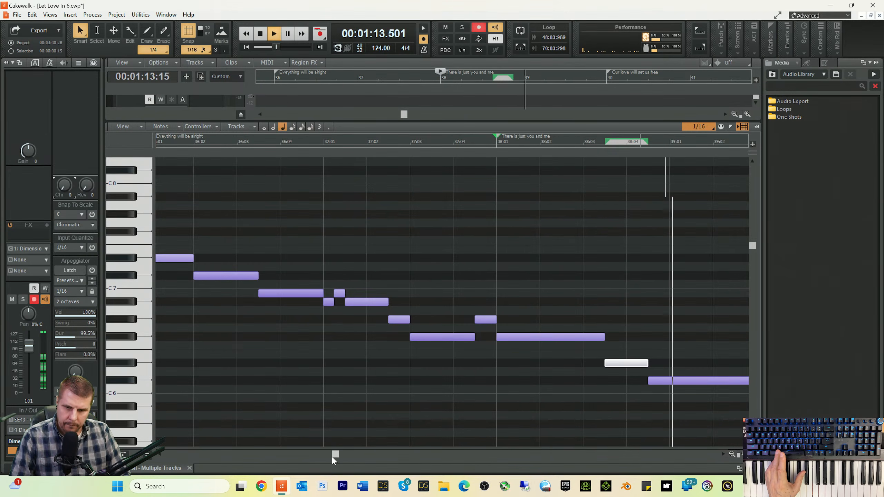
{"action": "key", "text": "space"}
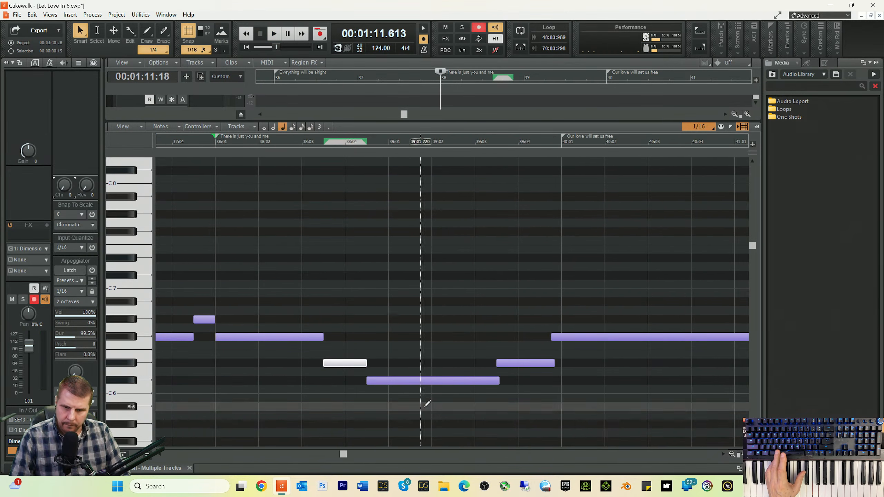
- Play from 38:04, turn the Eb6 note at 39:03:480 into a B5 eighth, and add Bb5 and B5 eighths at 39:04 and 39:04:480
{"action": "left_click", "coordinate": [348, 147]}
{"action": "key", "text": "space"}
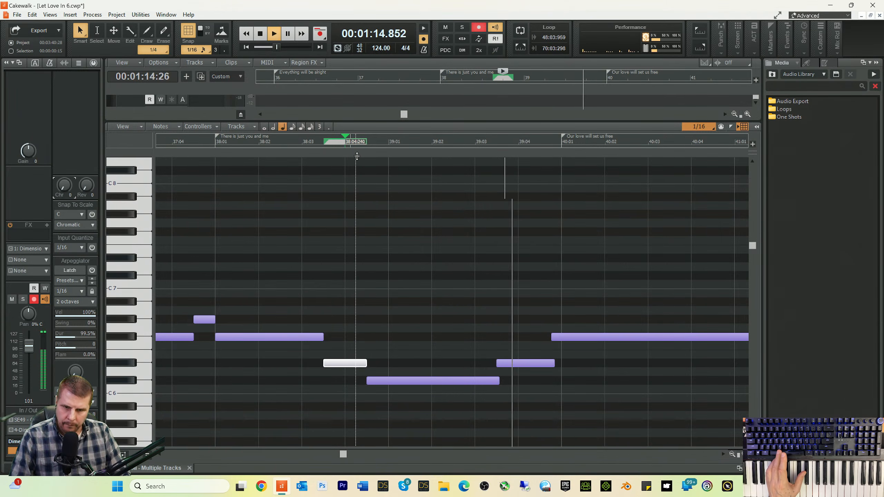
{"action": "key", "text": "space"}
{"action": "mouse_move", "coordinate": [520, 366]}
{"action": "left_mouse_down"}
{"action": "mouse_move", "coordinate": [519, 399]}
{"action": "mouse_move", "coordinate": [544, 398]}
{"action": "mouse_move", "coordinate": [515, 401]}
{"action": "left_mouse_up"}
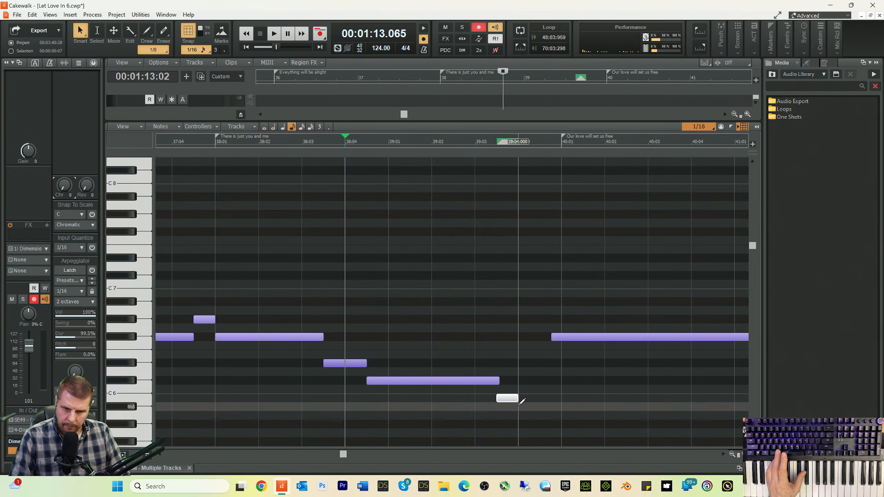
{"action": "left_click", "coordinate": [529, 407]}
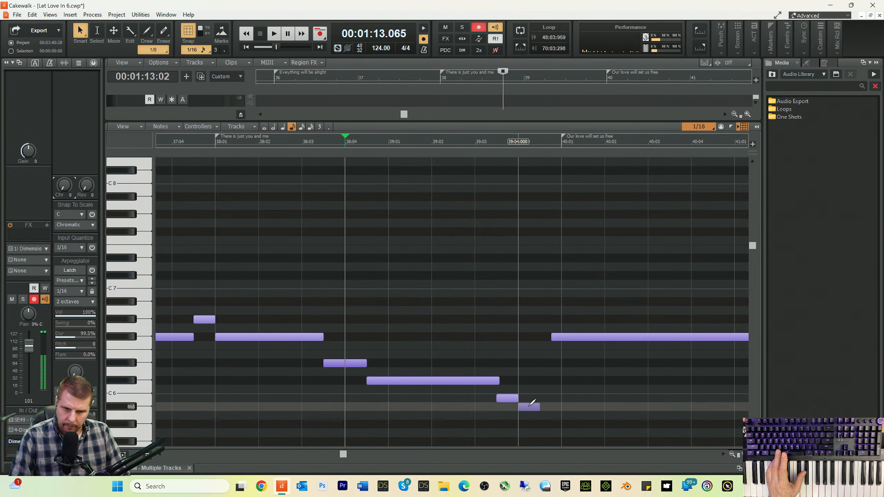
{"action": "left_click", "coordinate": [545, 398]}
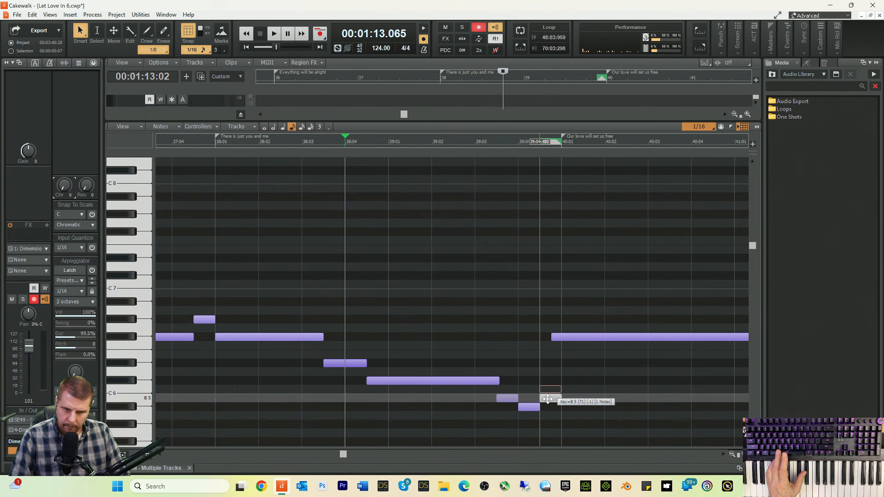
- Move the long F#6 note before bar 40 to start at 40:01 on Bb5, checking the phrase by playback
{"action": "left_click_drag", "start_coordinate": [586, 336], "coordinate": [593, 378]}
{"action": "key", "text": "space"}
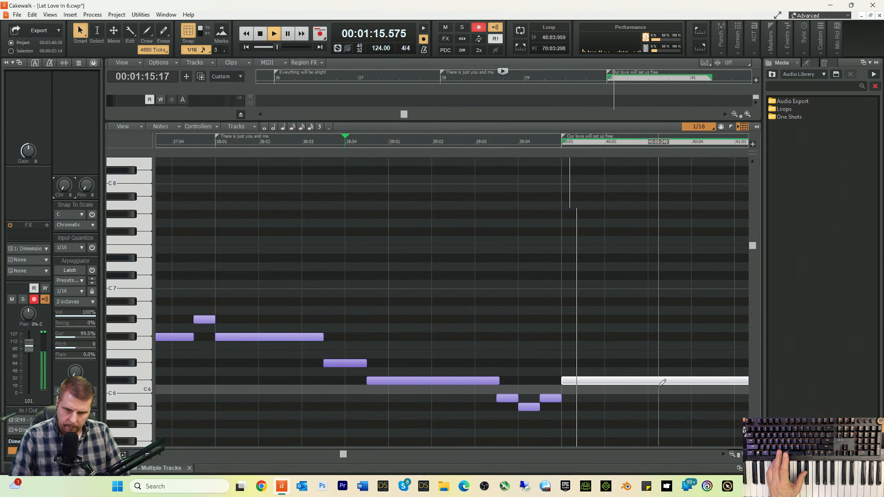
{"action": "key", "text": "space"}
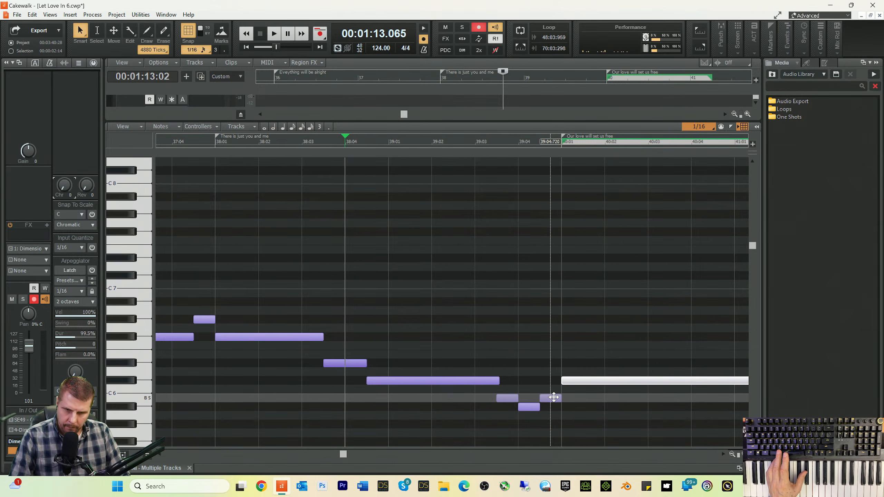
{"action": "left_click_drag", "start_coordinate": [553, 397], "coordinate": [591, 406]}
{"action": "key", "text": "space"}
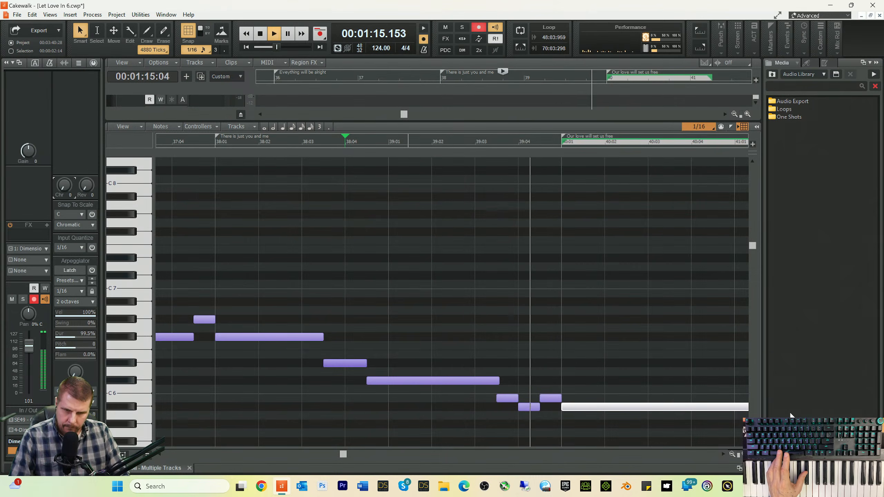
{"action": "left_click_drag", "start_coordinate": [351, 453], "coordinate": [355, 453]}
{"action": "key", "text": "space"}
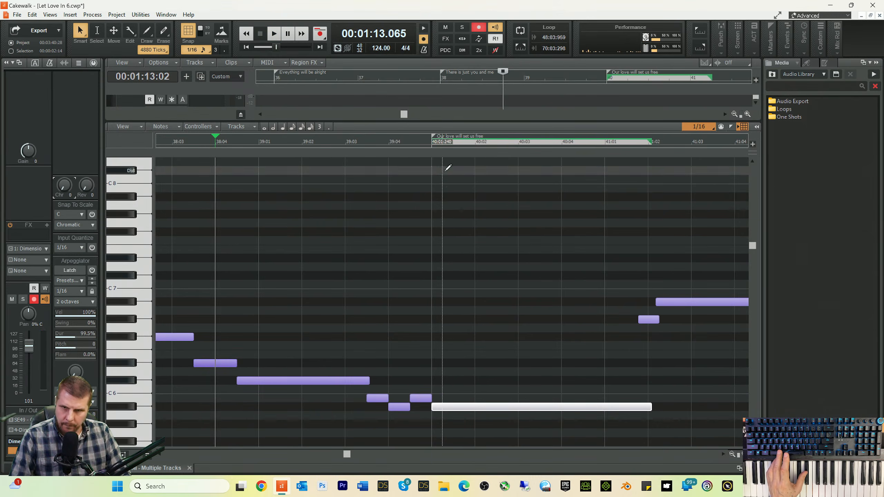
- Play from just before bar 40 and shorten the long Bb5 note at 40:01 to a dotted quarter
{"action": "left_click", "coordinate": [424, 142]}
{"action": "key", "text": "space"}
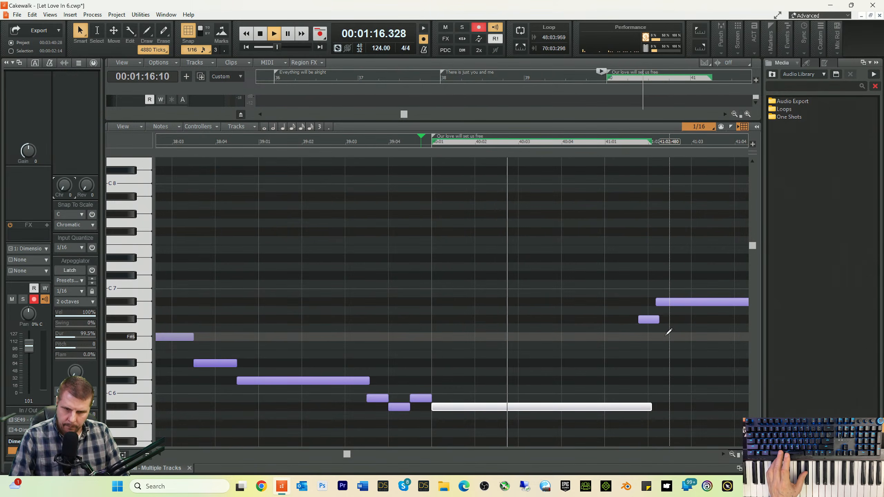
{"action": "key", "text": "space"}
{"action": "left_click_drag", "start_coordinate": [651, 407], "coordinate": [519, 383]}
- Add dotted-quarter notes C#6 at 40:02:480, Eb6 at 40:03:480 and F#6 at 41:01, and play them
{"action": "left_click", "coordinate": [499, 390]}
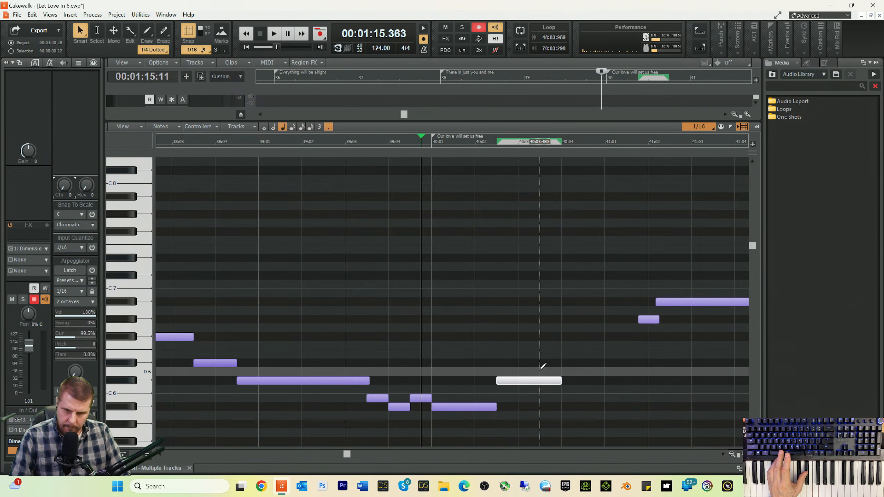
{"action": "left_click", "coordinate": [543, 364]}
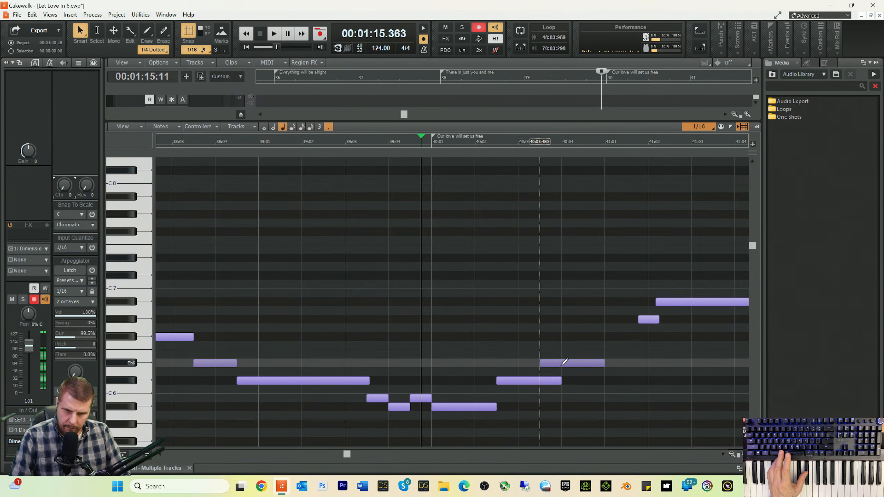
{"action": "left_click", "coordinate": [609, 340]}
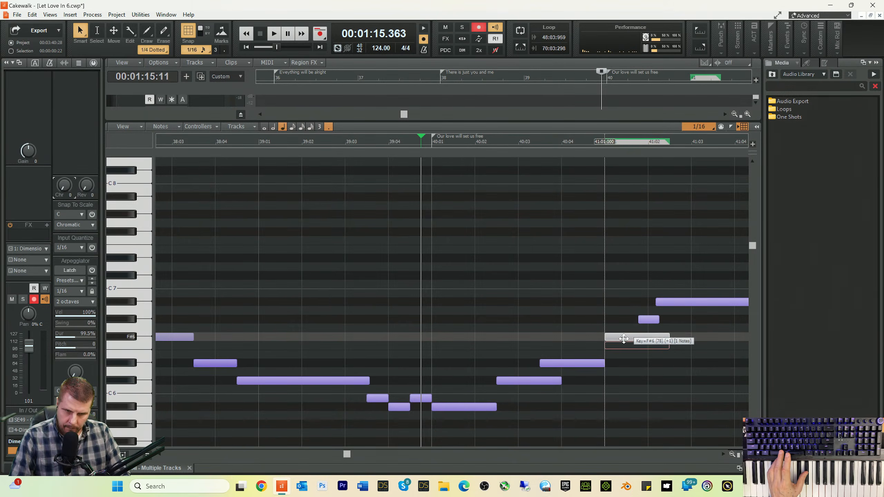
{"action": "key", "text": "space"}
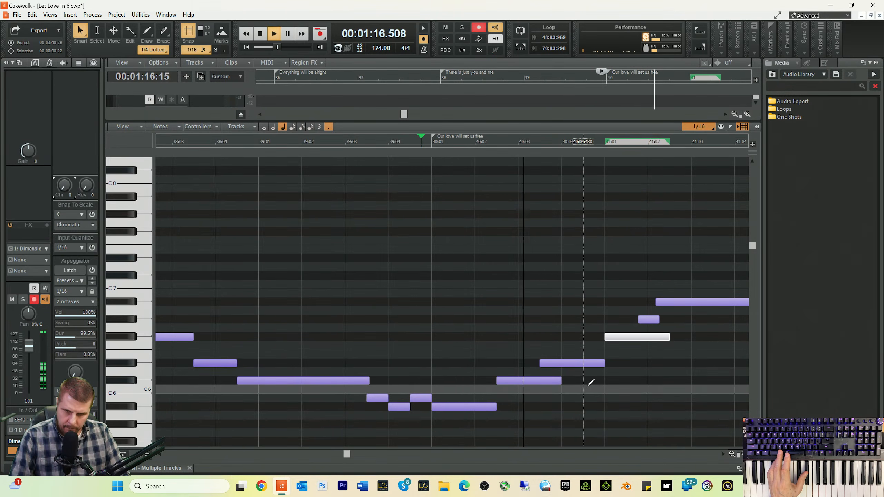
{"action": "key", "text": "space"}
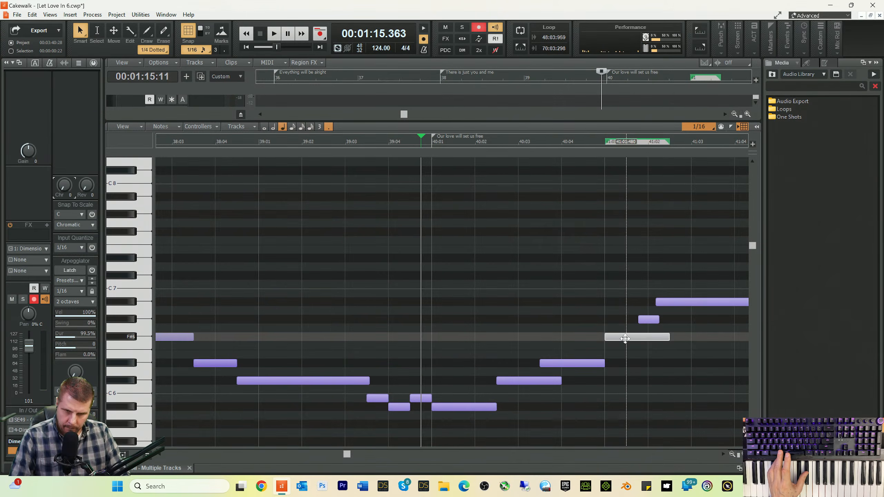
- Move the F#6 note to start at 40:04:480, shorten the Eb6 note to a quarter ending there, and play the phrase
{"action": "left_click_drag", "start_coordinate": [622, 339], "coordinate": [589, 365]}
{"action": "key", "text": "space"}
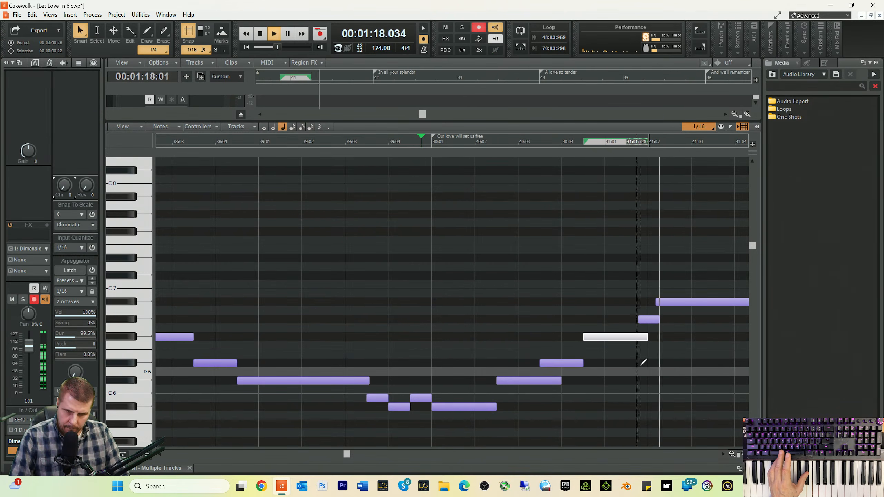
{"action": "key", "text": "space"}
- Start the G#6 note at 41:01:480 and the Bb6 note at 41:02, shorten F#6 and C#6 to quarters, and play the phrase
{"action": "left_click_drag", "start_coordinate": [643, 319], "coordinate": [652, 301]}
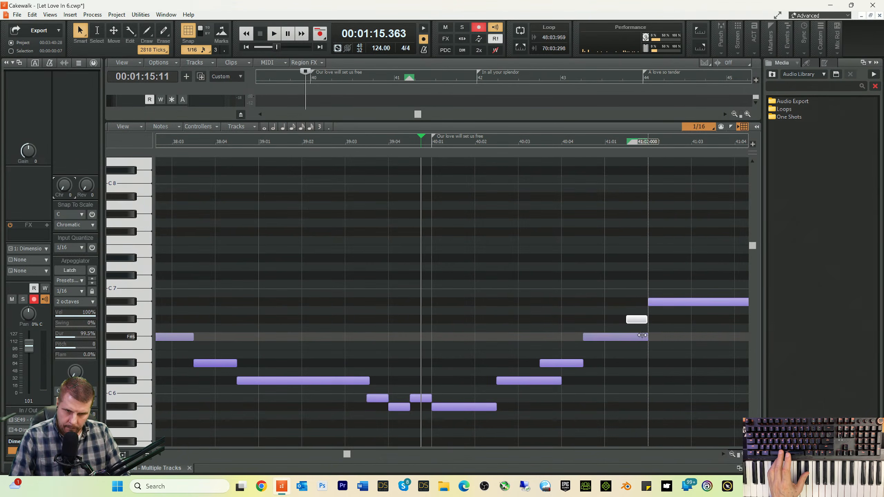
{"action": "left_click_drag", "start_coordinate": [647, 337], "coordinate": [627, 338]}
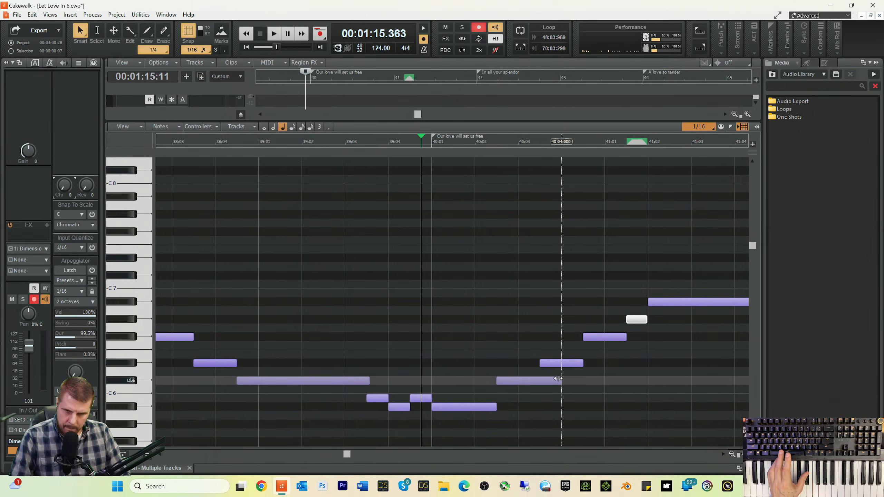
{"action": "left_click_drag", "start_coordinate": [561, 381], "coordinate": [539, 389]}
{"action": "key", "text": "space"}
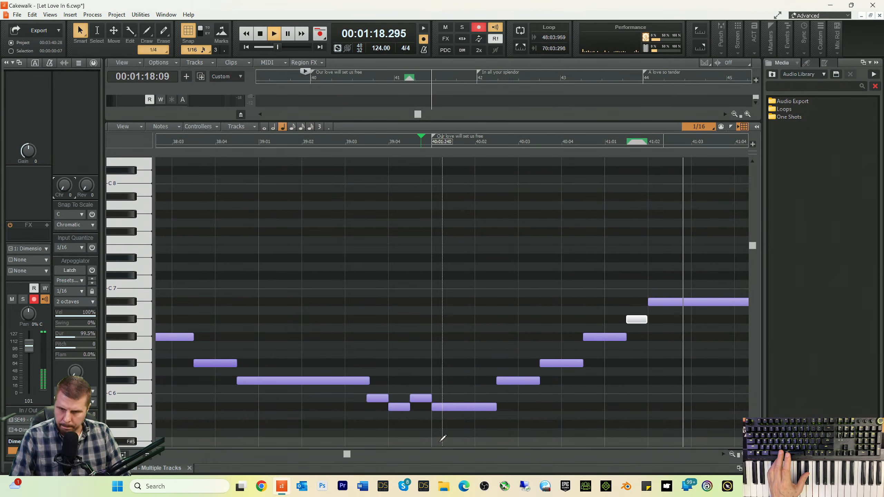
{"action": "key", "text": "space"}
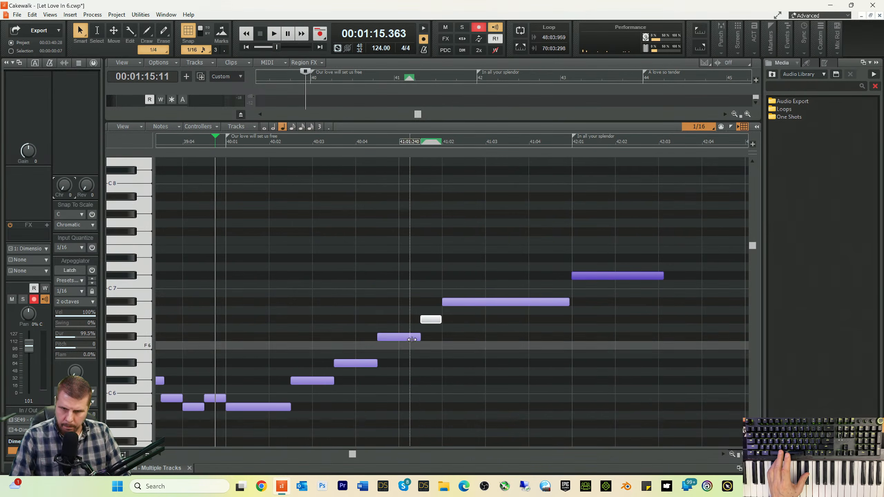
- Shorten the Bb6 note at 41:02 to a dotted quarter, add G#6 at 41:03:480 and F#6 at 41:04, and play from 41:01:480
{"action": "left_click", "coordinate": [426, 147]}
{"action": "key", "text": "space"}
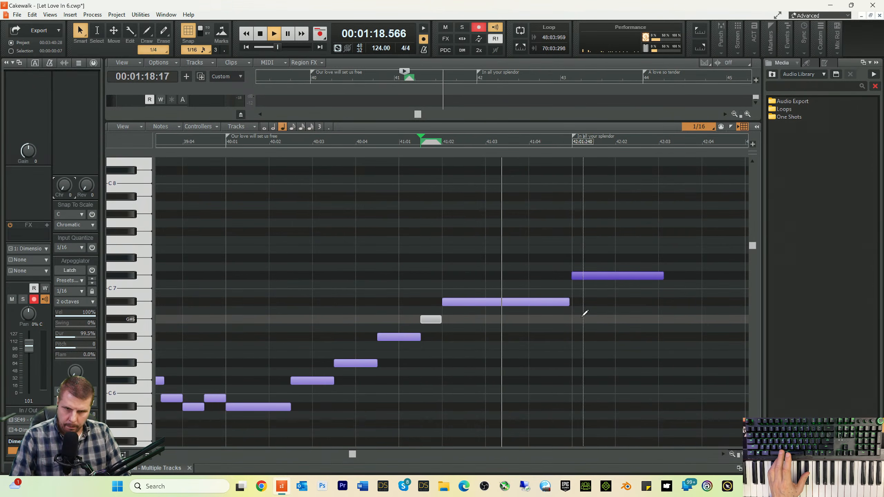
{"action": "key", "text": "space"}
{"action": "mouse_move", "coordinate": [560, 300]}
{"action": "left_mouse_down"}
{"action": "mouse_move", "coordinate": [496, 319]}
{"action": "mouse_move", "coordinate": [515, 316]}
{"action": "left_mouse_up"}
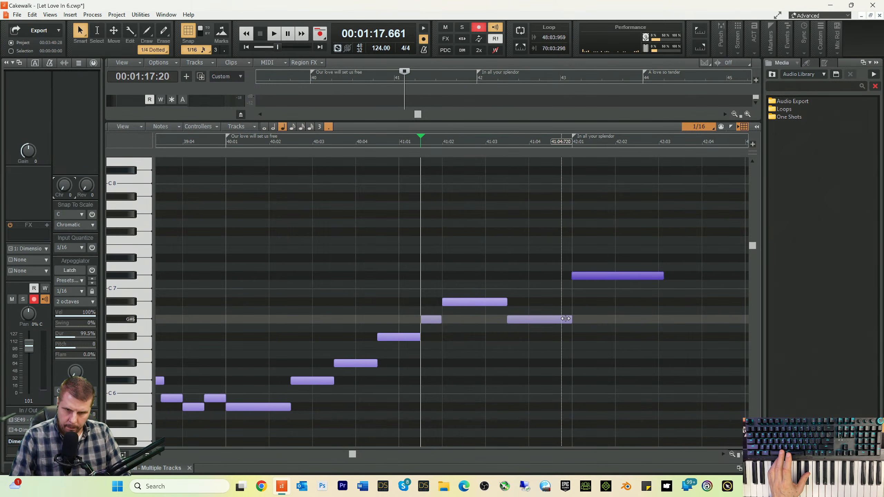
{"action": "mouse_move", "coordinate": [566, 319]}
{"action": "left_mouse_down"}
{"action": "mouse_move", "coordinate": [533, 324]}
{"action": "mouse_move", "coordinate": [574, 328]}
{"action": "mouse_move", "coordinate": [549, 337]}
{"action": "left_mouse_up"}
{"action": "key", "text": "space"}
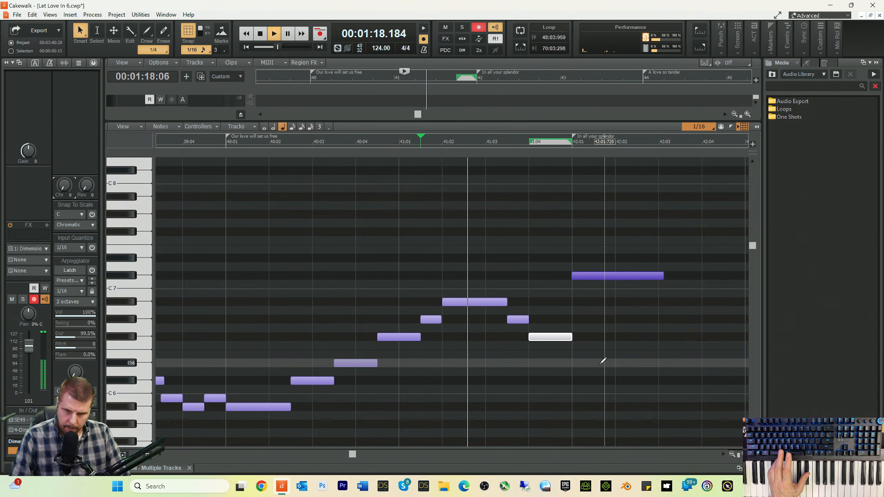
{"action": "key", "text": "space"}
- Delete the long Db7 note at 42:01 and close the Piano Roll
{"action": "left_click", "coordinate": [623, 276]}
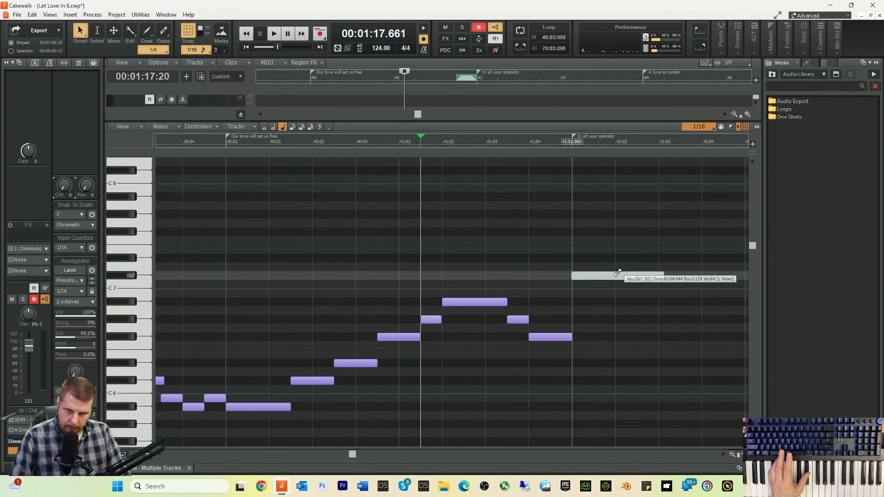
{"action": "key", "text": "Delete"}
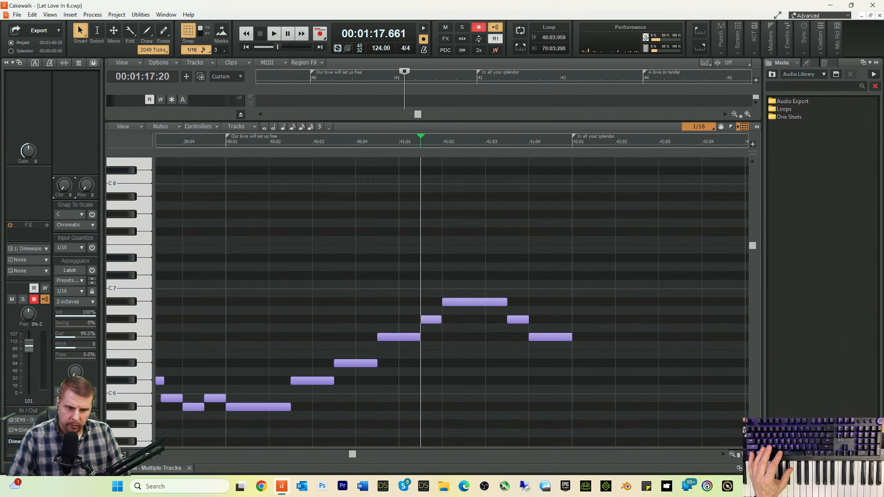
{"action": "key", "text": "d"}
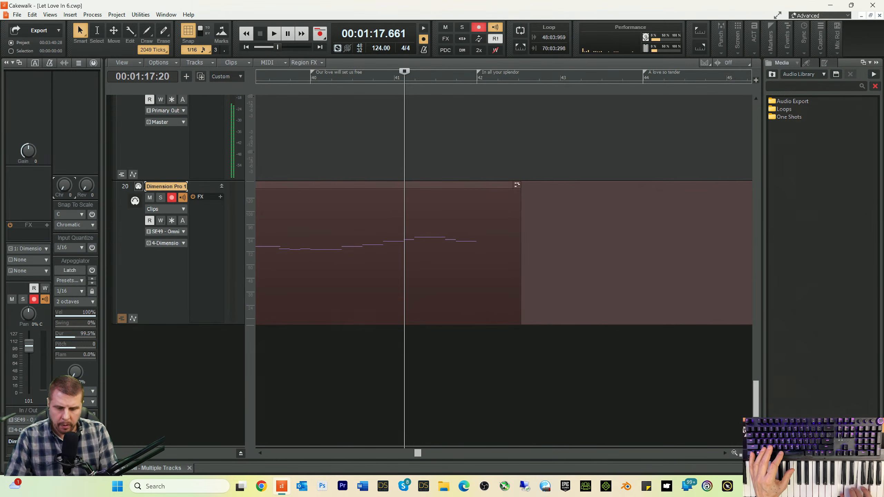
- Play the song repeatedly from 41:01:480 while practising the chords that follow on the keyboard
{"action": "key", "text": "space"}
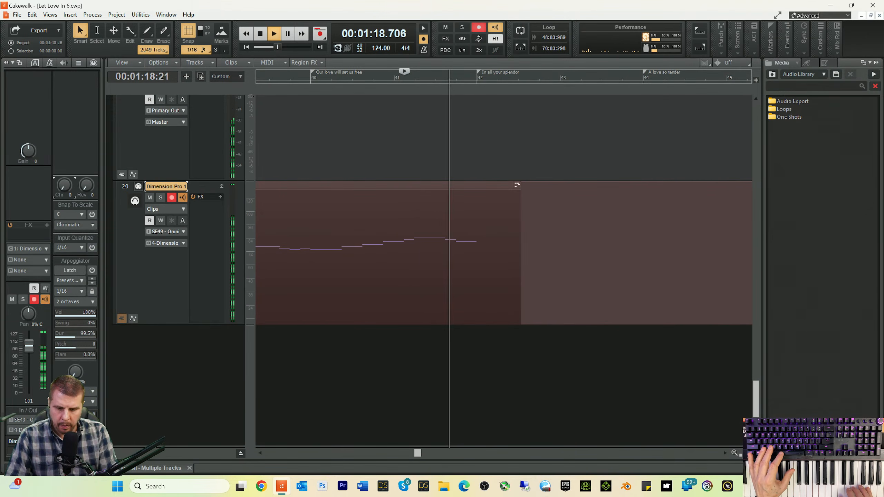
{"action": "key", "text": "space"}
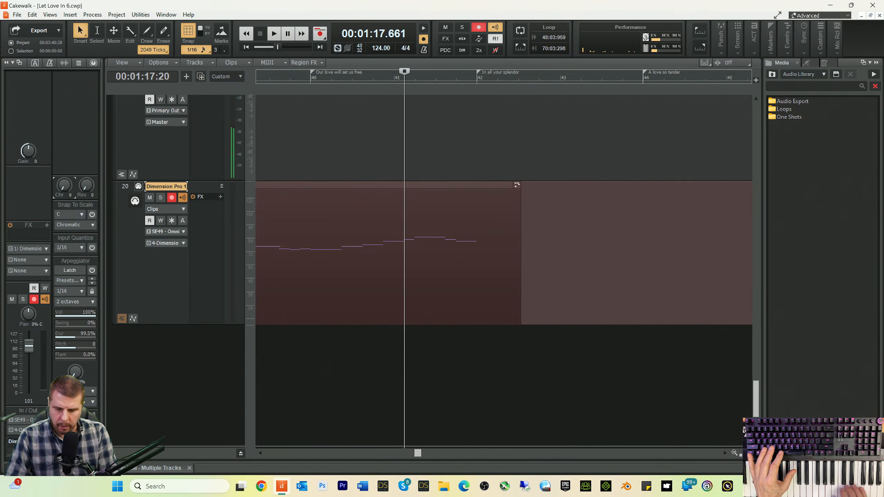
{"action": "key", "text": "space"}
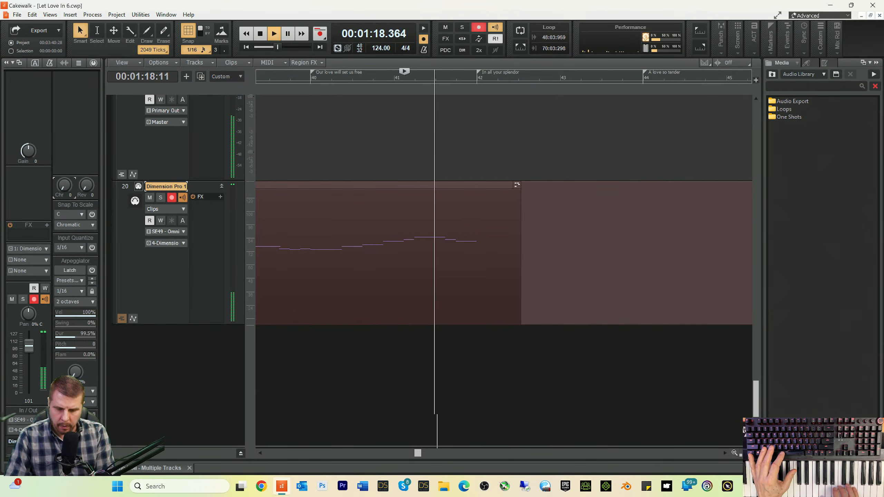
{"action": "key", "text": "space"}
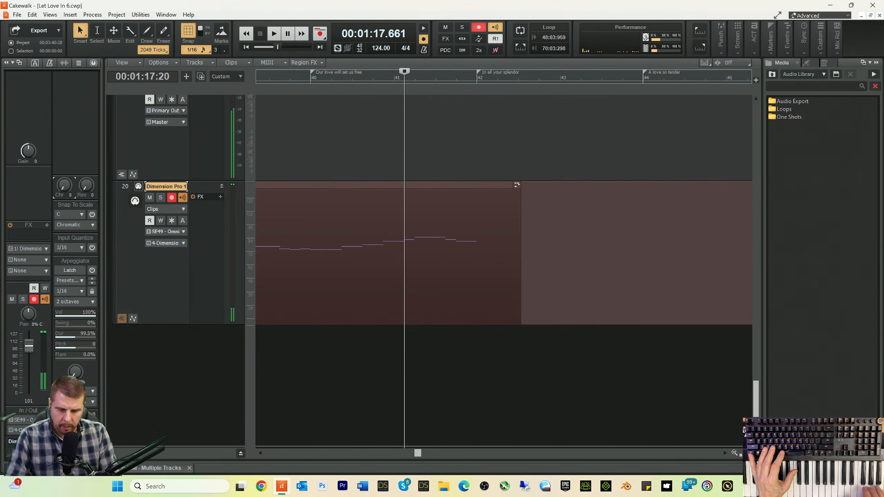
{"action": "key", "text": "space"}
{"action": "key", "text": "space"}
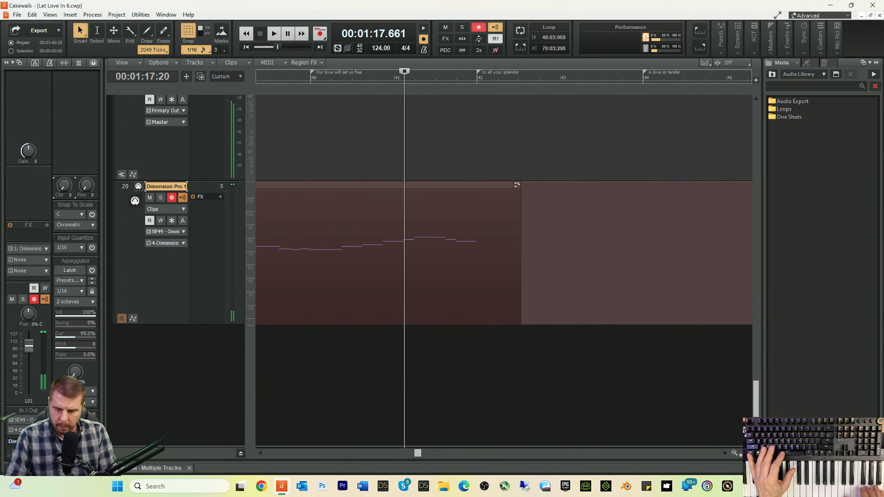
{"action": "key", "text": "space"}
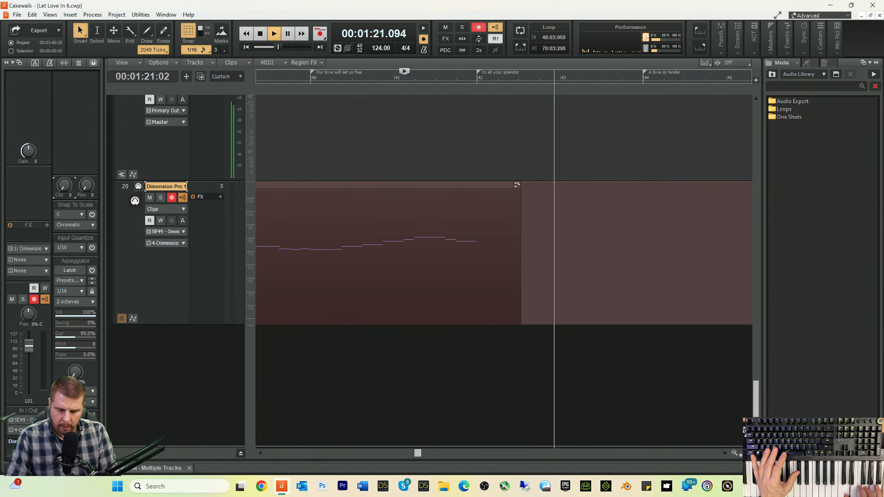
{"action": "key", "text": "space"}
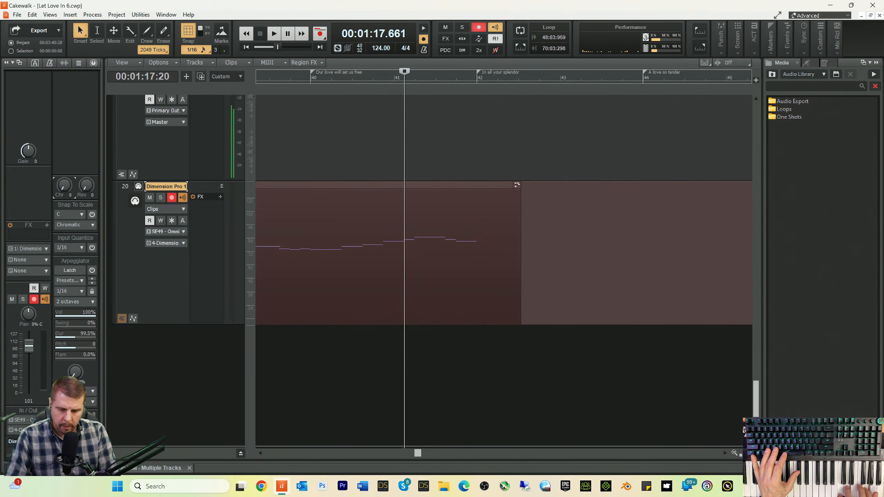
{"action": "key", "text": "space"}
{"action": "key", "text": "space"}
- Record a chord take on the Dimension Pro 1 track from just before bar 42 to the "To let love in" marker
{"action": "key", "text": "space"}
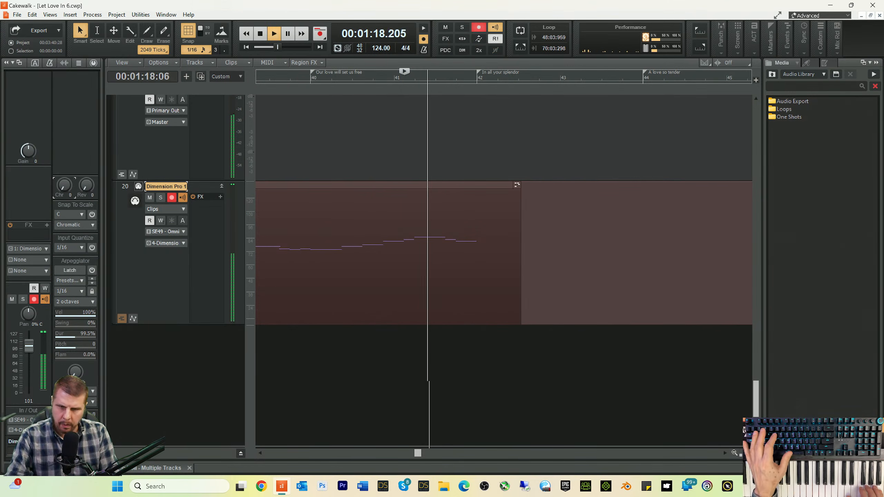
{"action": "key", "text": "r"}
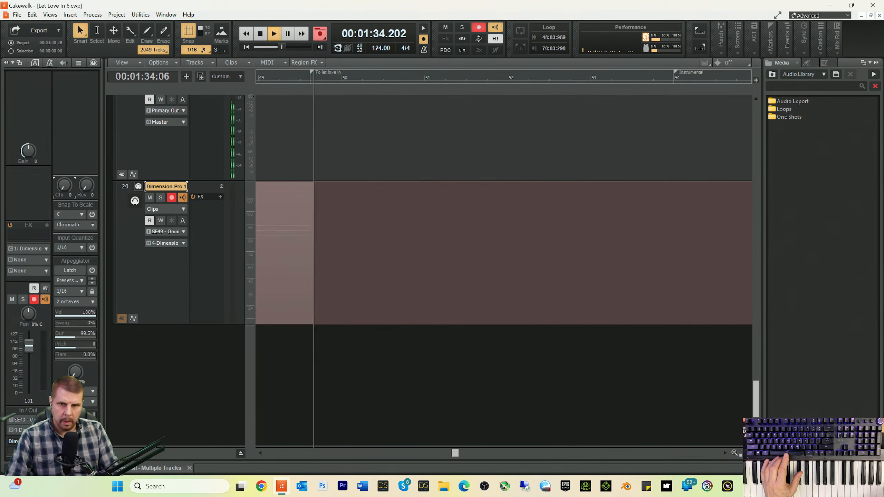
{"action": "key", "text": "space"}
- Play back the new take, open the Record 2 clip in the Piano Roll, and listen from 43:03:720
{"action": "key", "text": "space"}
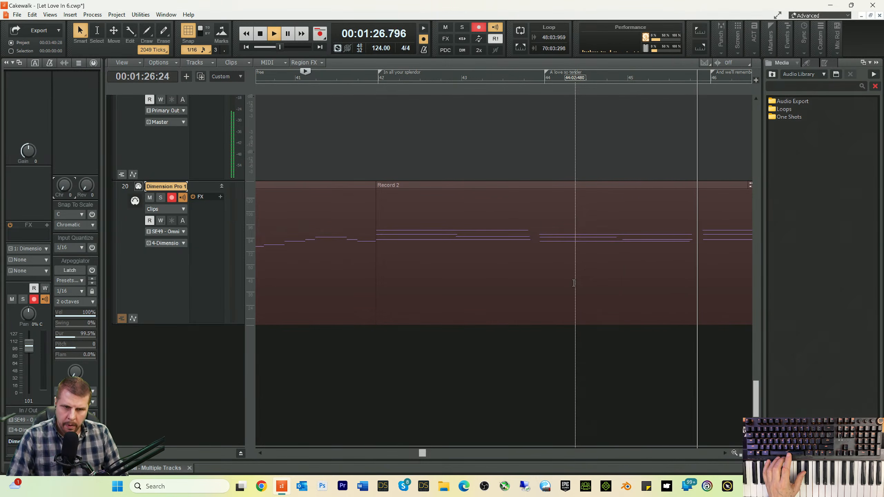
{"action": "key", "text": "space"}
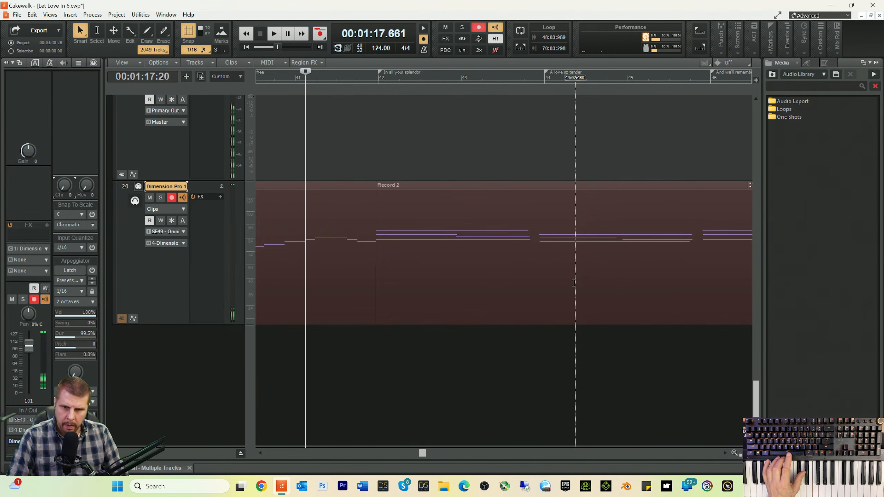
{"action": "left_click", "coordinate": [518, 284]}
{"action": "double_click", "coordinate": [518, 284]}
{"action": "key", "text": "space"}
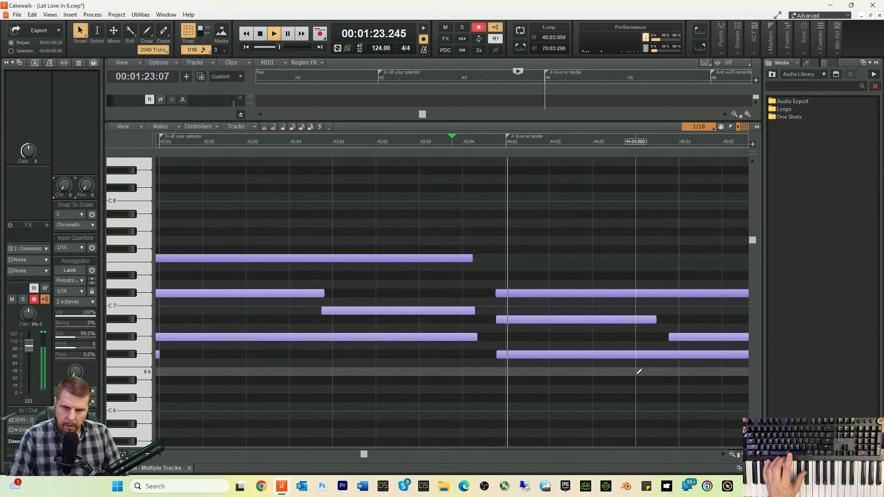
{"action": "key", "text": "space"}
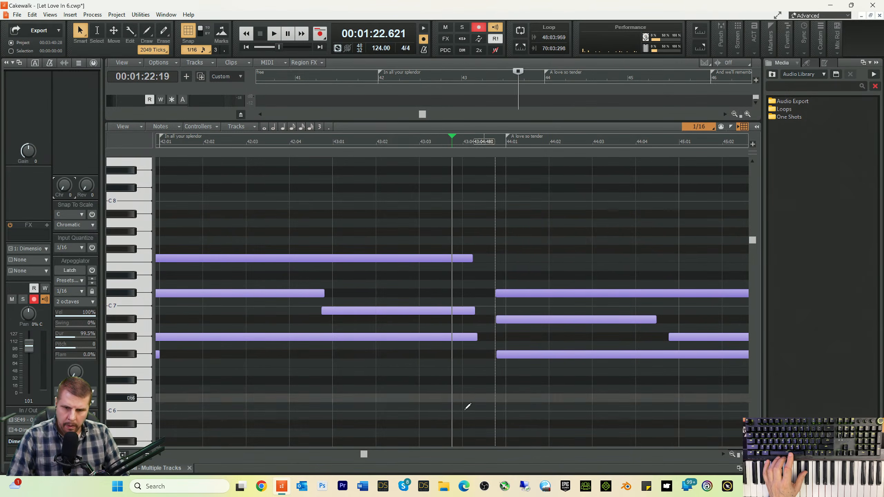
- Audition the individual notes of the chords in bars 44 and 45
{"action": "scroll", "coordinate": [371, 454], "scroll_direction": "right", "scroll_amount": 3}
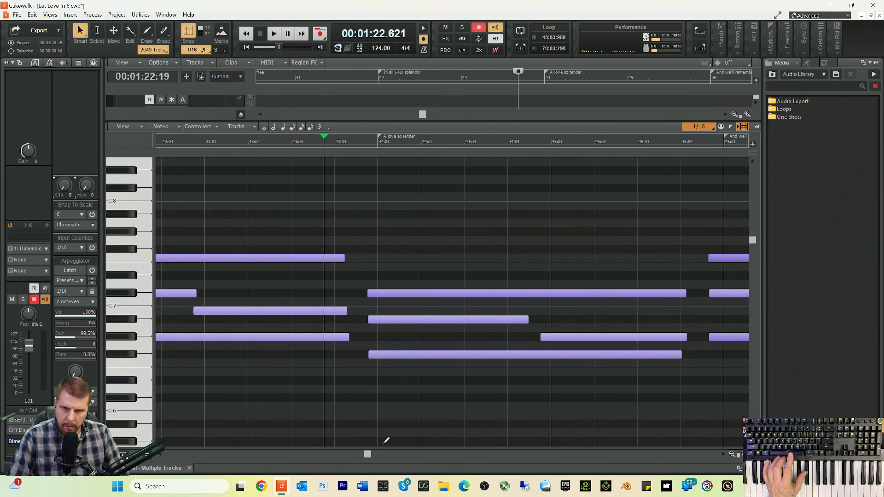
{"action": "left_click", "coordinate": [540, 293]}
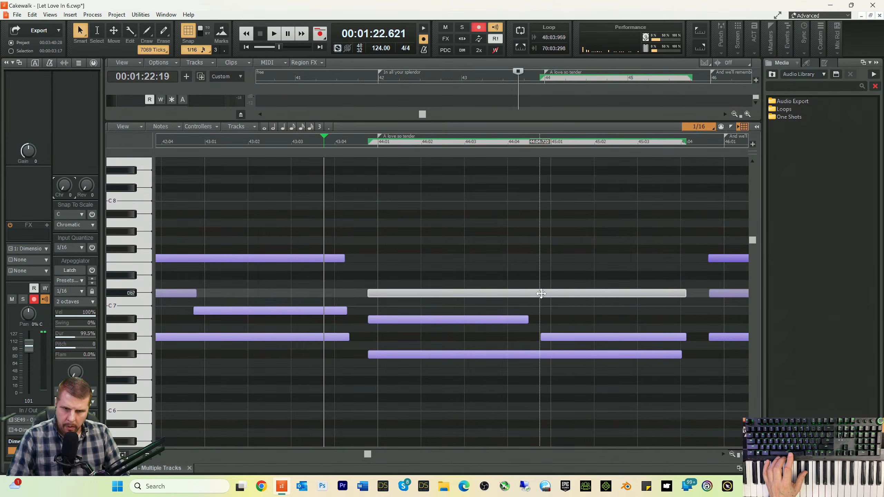
{"action": "left_click", "coordinate": [571, 339]}
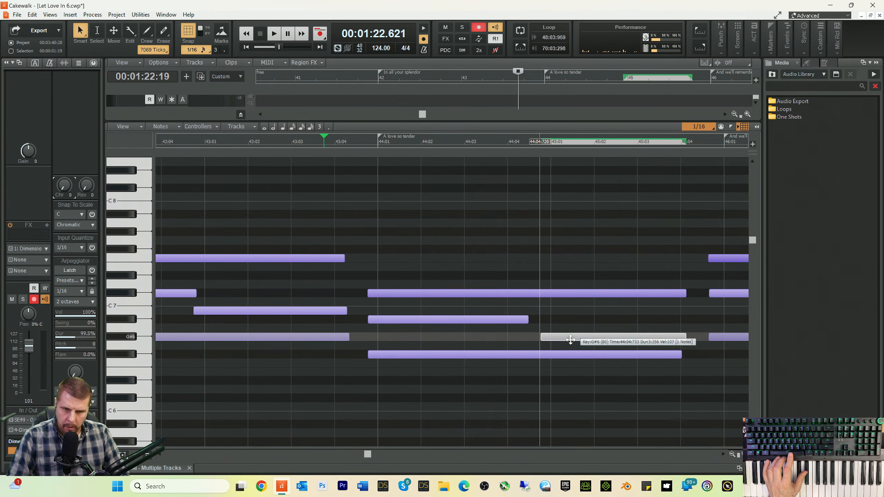
{"action": "left_click", "coordinate": [554, 355]}
{"action": "left_click", "coordinate": [466, 320]}
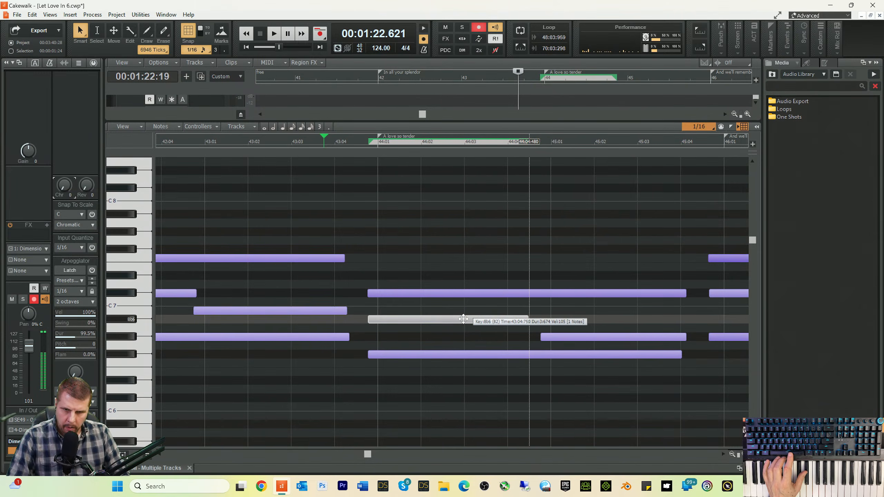
{"action": "left_click", "coordinate": [518, 294]}
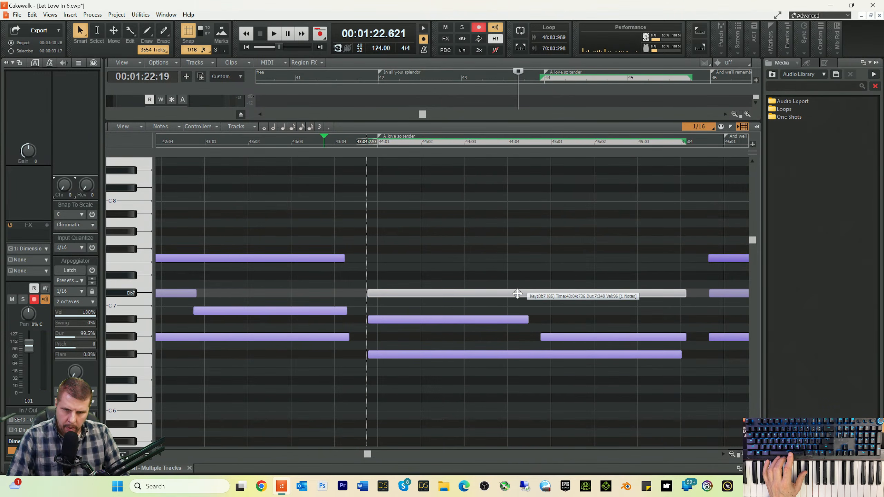
{"action": "left_click", "coordinate": [561, 337]}
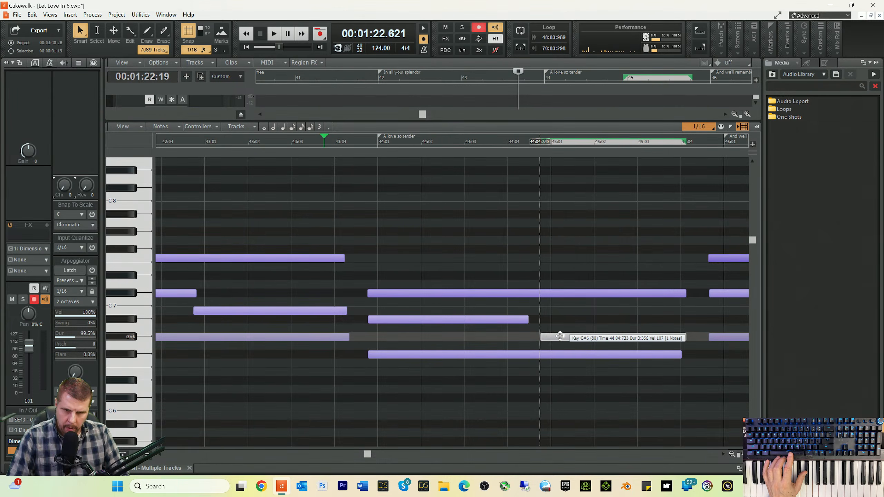
{"action": "left_click", "coordinate": [508, 321]}
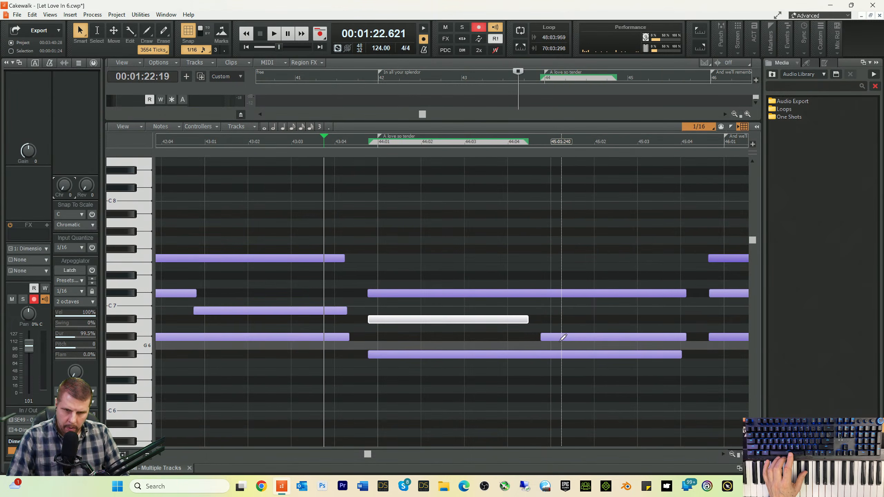
- Move the G#6 note near 45:01 to B6 at 45:01, add a matching G#6 note there, and play the section
{"action": "left_click_drag", "start_coordinate": [570, 340], "coordinate": [576, 314]}
{"action": "key", "text": "space"}
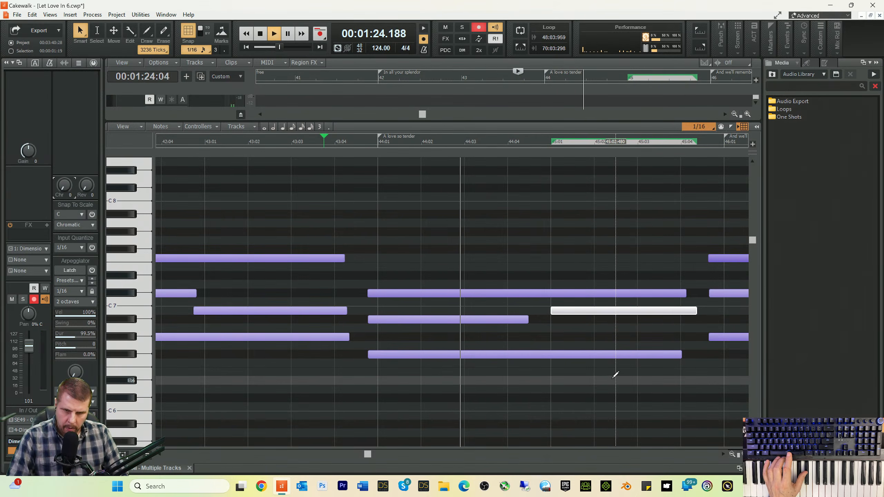
{"action": "key", "text": "space"}
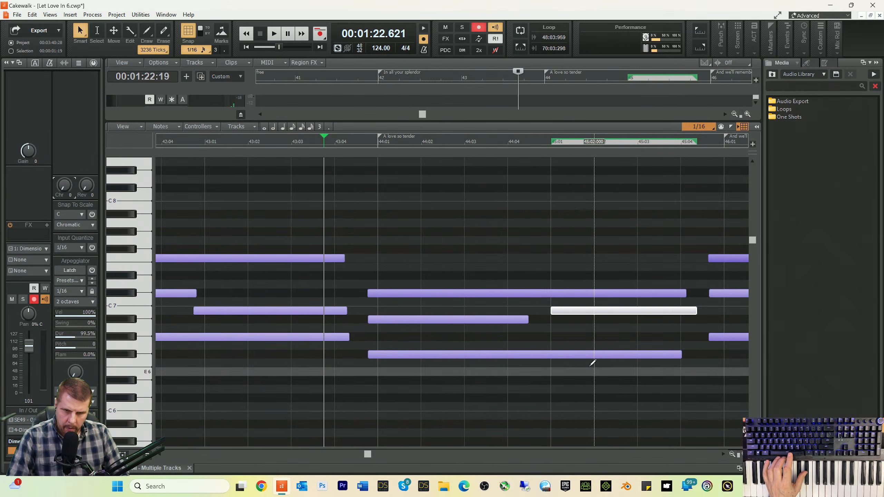
{"action": "left_click", "coordinate": [555, 336]}
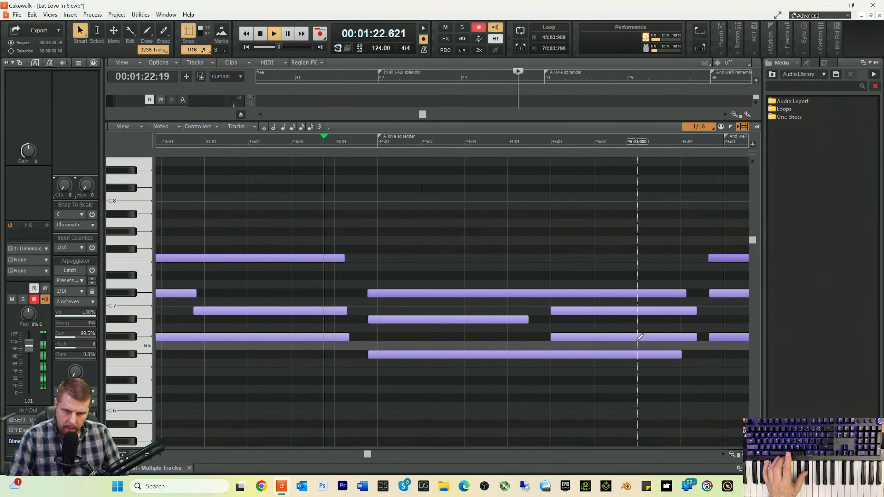
{"action": "key", "text": "space"}
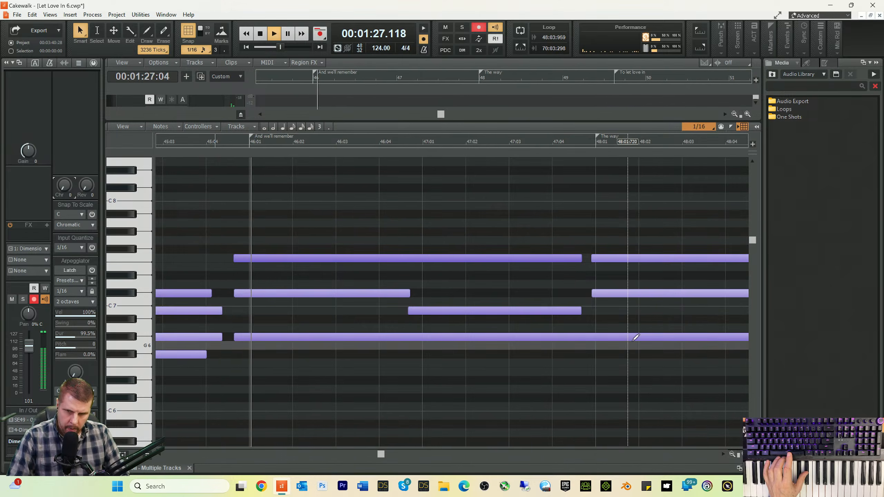
{"action": "key", "text": "space"}
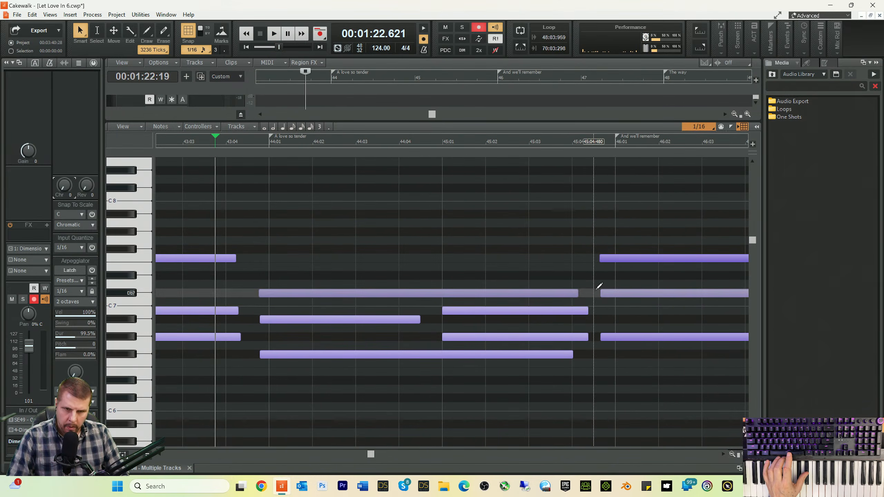
- Move the bar 46 chord to start at 46:01 and the bar 44 chord to start at 44:01, and play the section
{"action": "left_click_drag", "start_coordinate": [601, 240], "coordinate": [662, 338]}
{"action": "left_click_drag", "start_coordinate": [303, 264], "coordinate": [319, 371]}
{"action": "left_click_drag", "start_coordinate": [314, 318], "coordinate": [323, 321]}
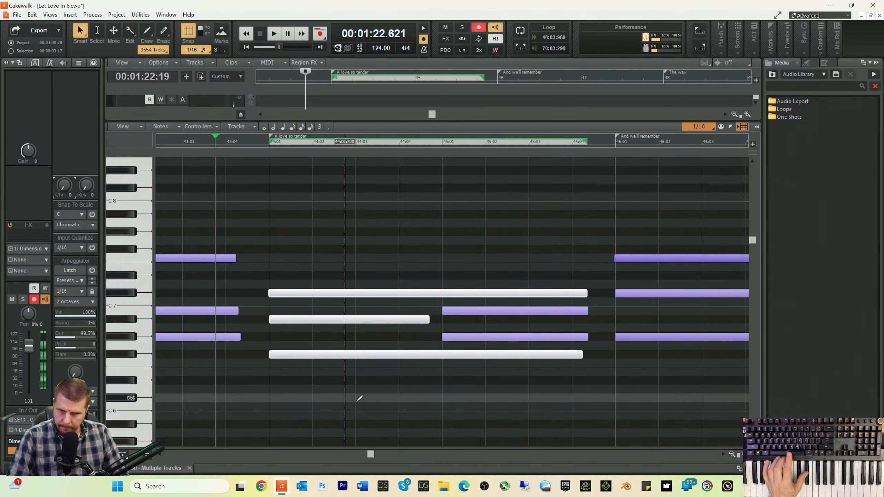
{"action": "key", "text": "space"}
{"action": "key", "text": "space"}
- Align the F7, Db7 and G#6 chord to 42:01 and move the following B6 note to 43:01
{"action": "left_click_drag", "start_coordinate": [371, 452], "coordinate": [357, 453]}
{"action": "left_click_drag", "start_coordinate": [429, 250], "coordinate": [471, 337]}
{"action": "left_click_drag", "start_coordinate": [607, 309], "coordinate": [614, 310]}
- Play from 41:04:240 and move the B6 note near bar 47 to start at 47:01
{"action": "left_click", "coordinate": [385, 147]}
{"action": "key", "text": "space"}
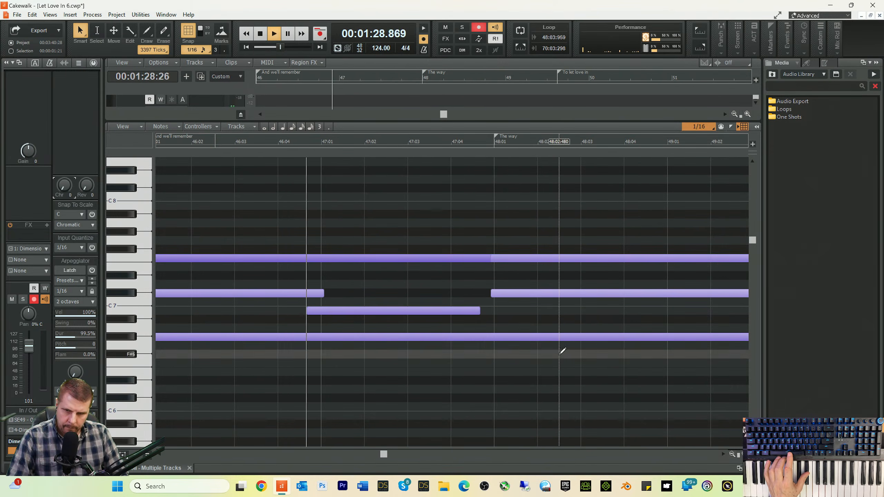
{"action": "left_click_drag", "start_coordinate": [399, 313], "coordinate": [416, 313]}
{"action": "key", "text": "space"}
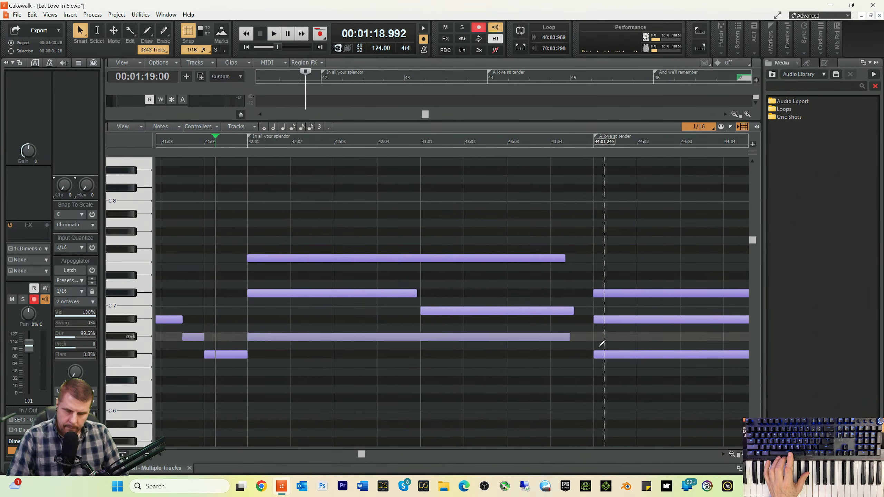
{"action": "left_click_drag", "start_coordinate": [362, 454], "coordinate": [385, 454]}
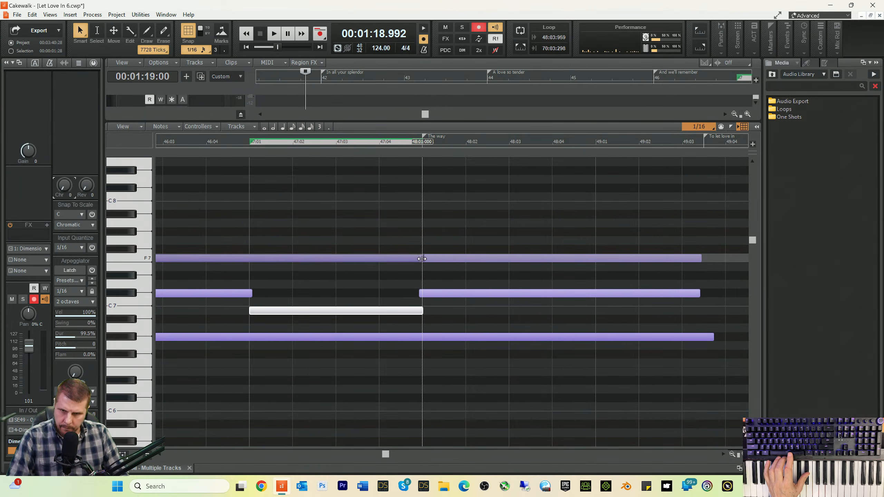
- Shorten the F7 note that starts in bar 46 so it ends just before 48:01, and play from bar 47
{"action": "mouse_move", "coordinate": [423, 258]}
{"action": "left_mouse_down"}
{"action": "mouse_move", "coordinate": [408, 261]}
{"action": "mouse_move", "coordinate": [443, 296]}
{"action": "left_mouse_up"}
{"action": "left_click", "coordinate": [305, 141]}
{"action": "key", "text": "space"}
{"action": "key", "text": "space"}
{"action": "right_click", "coordinate": [444, 296]}
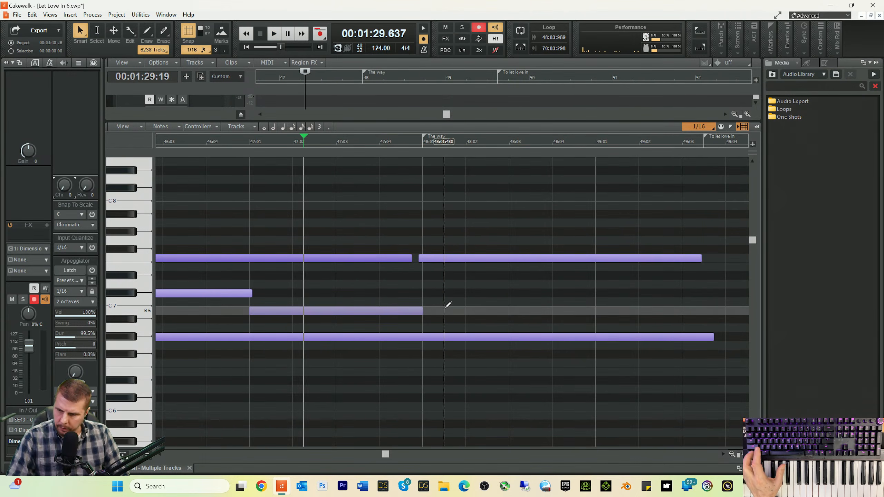
{"action": "key", "text": "ctrl+z"}
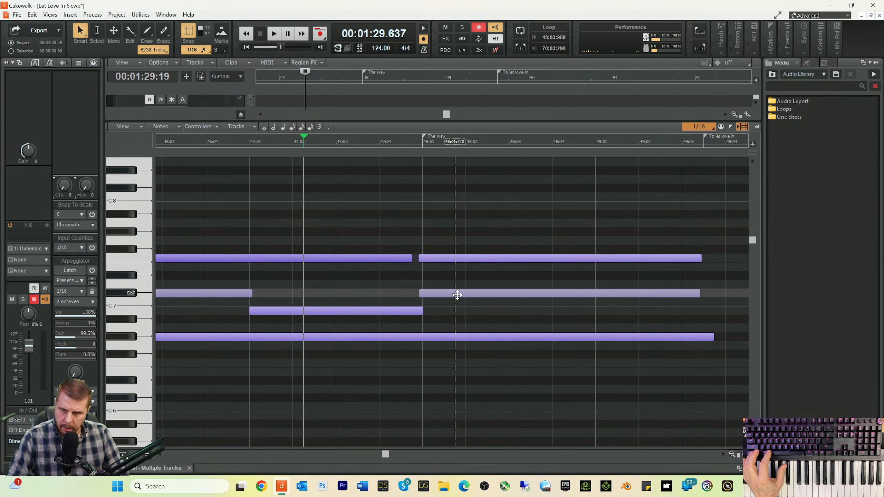
- Move the F7 and Db7 notes near bar 48 to start at 48:01, and play the section
{"action": "left_click_drag", "start_coordinate": [454, 245], "coordinate": [477, 294]}
{"action": "key", "text": "space"}
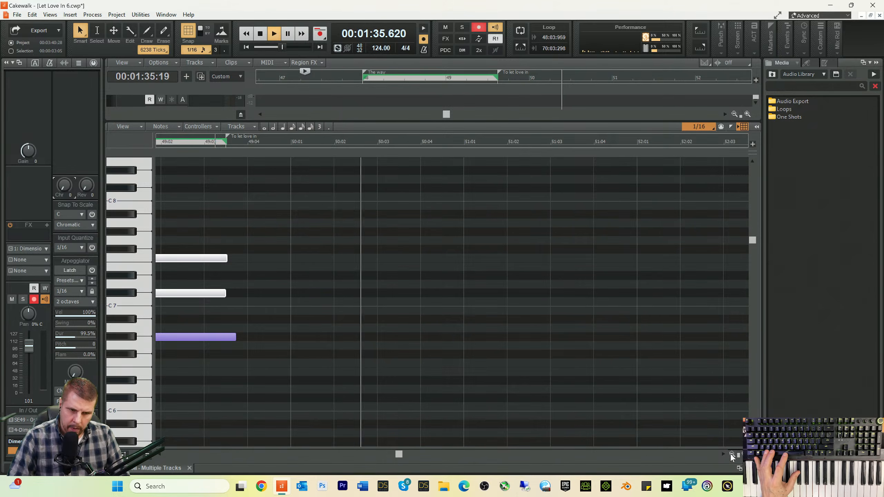
{"action": "key", "text": "space"}
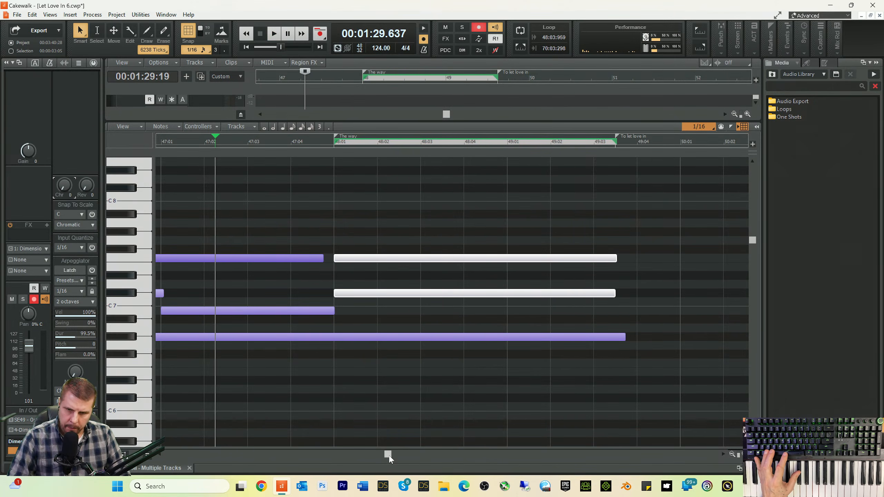
- Play the organ part from just before bar 34 to review the opening melody
{"action": "left_click_drag", "start_coordinate": [389, 455], "coordinate": [388, 456]}
{"action": "left_click", "coordinate": [733, 456]}
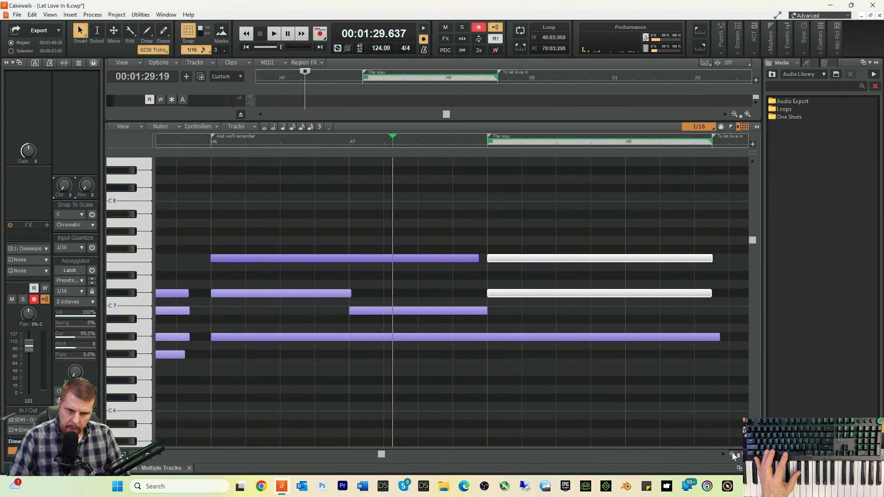
{"action": "left_click", "coordinate": [732, 456]}
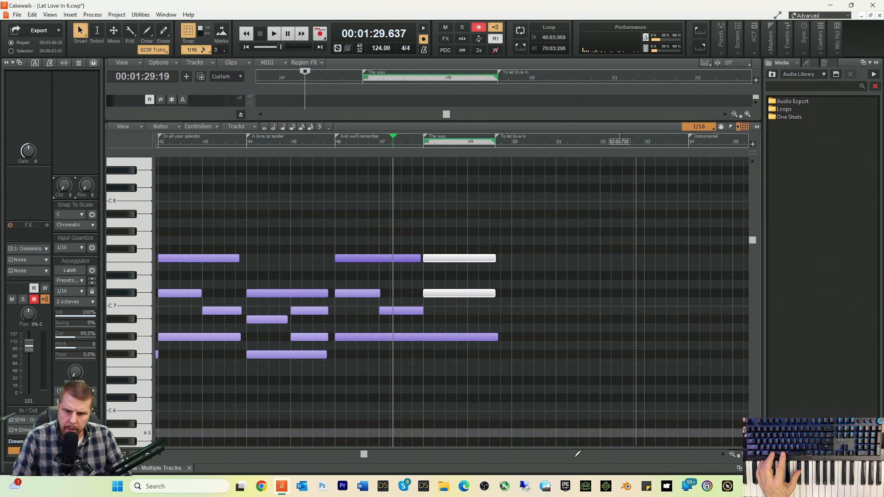
{"action": "left_click_drag", "start_coordinate": [364, 458], "coordinate": [307, 455]}
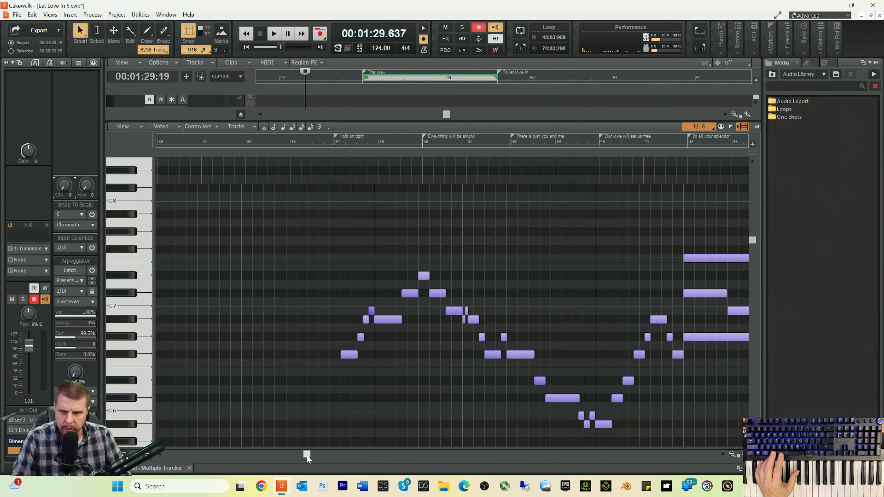
{"action": "left_click", "coordinate": [321, 144]}
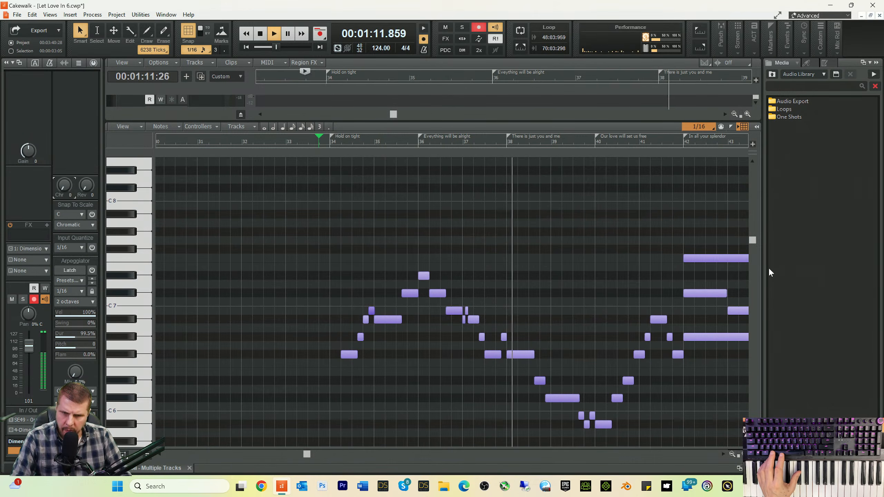
{"action": "key", "text": "space"}
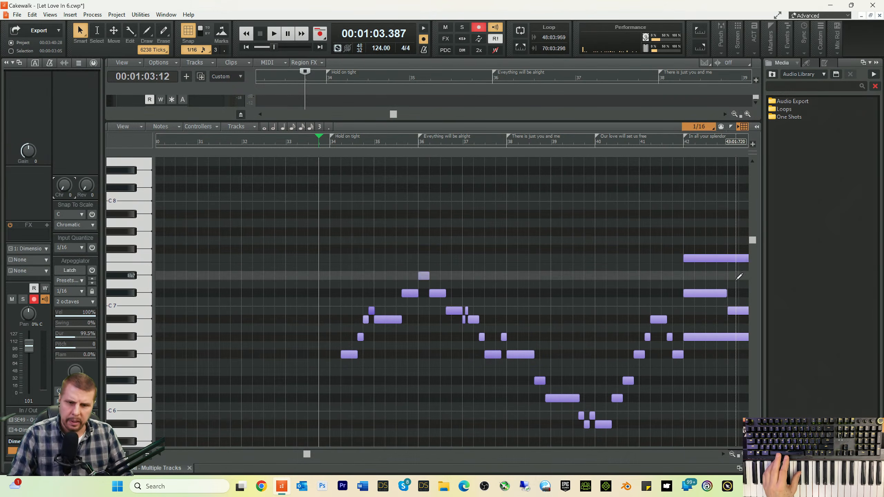
- Delete the melody notes from bar 38 through bar 41 and set the playback position to 37:02:720
{"action": "left_click_drag", "start_coordinate": [519, 308], "coordinate": [679, 435]}
{"action": "left_click_drag", "start_coordinate": [680, 433], "coordinate": [681, 434]}
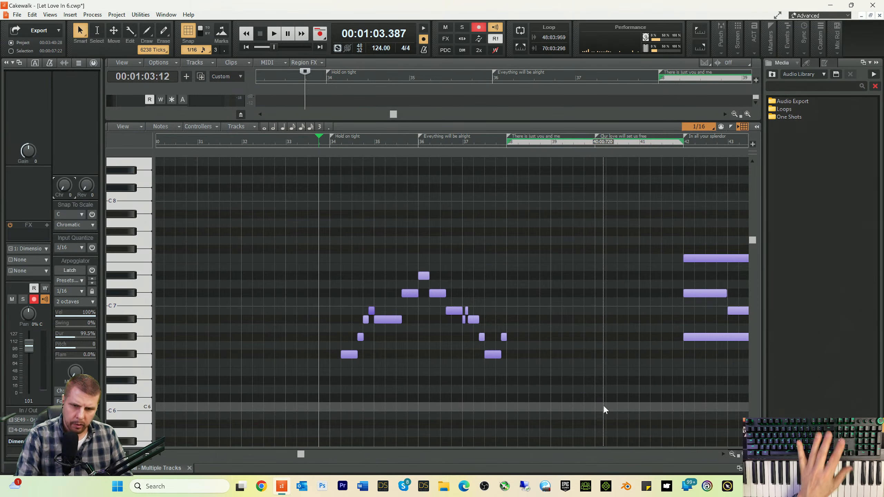
{"action": "key", "text": "Delete"}
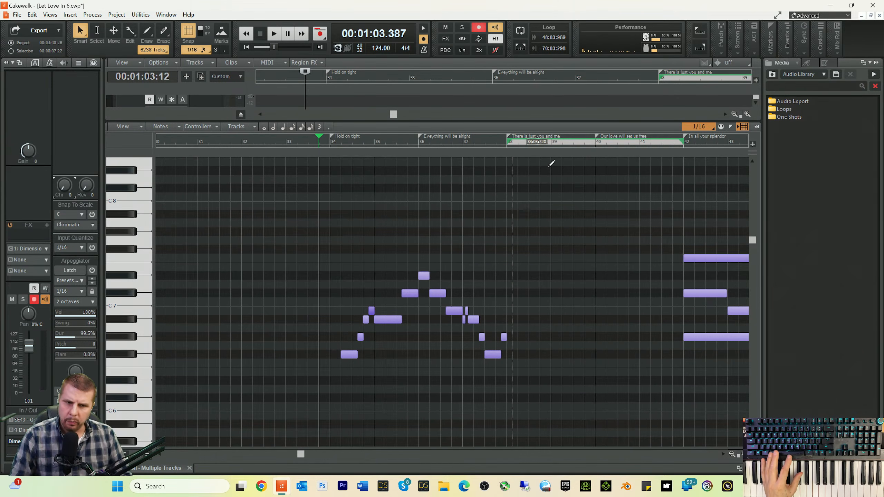
{"action": "left_click_drag", "start_coordinate": [581, 190], "coordinate": [580, 361]}
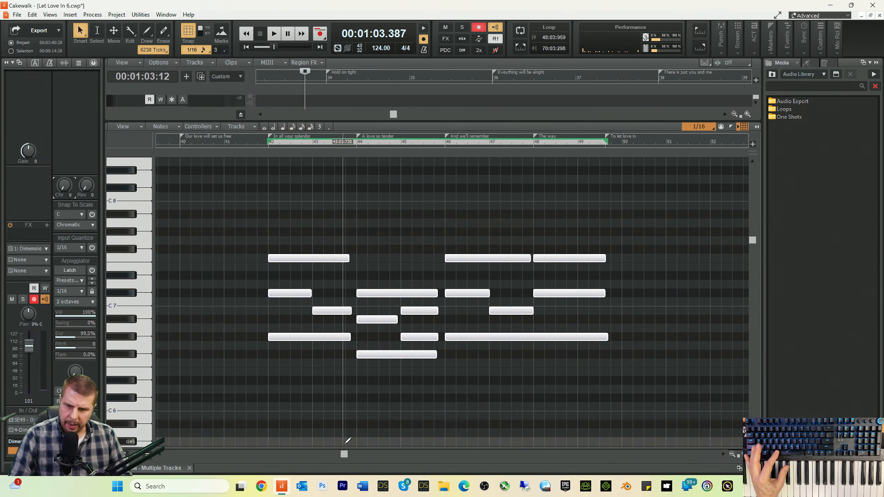
{"action": "left_click_drag", "start_coordinate": [342, 454], "coordinate": [313, 453]}
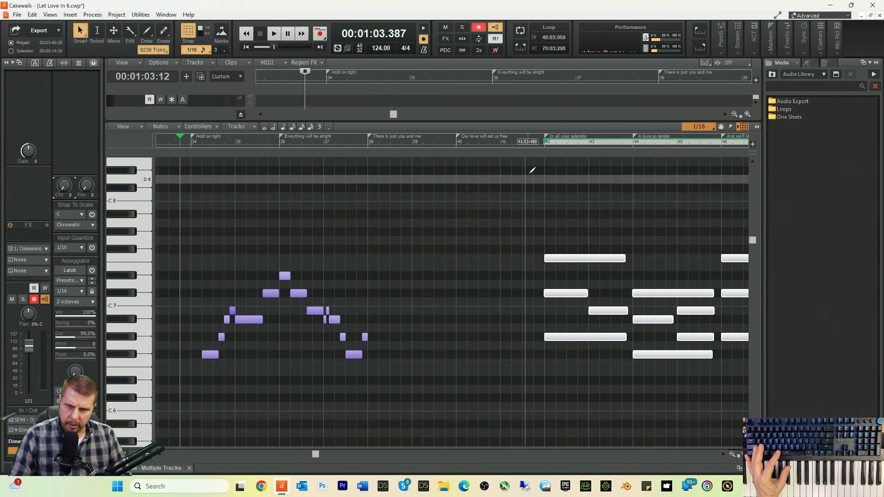
{"action": "left_click", "coordinate": [342, 140]}
{"action": "key", "text": "space"}
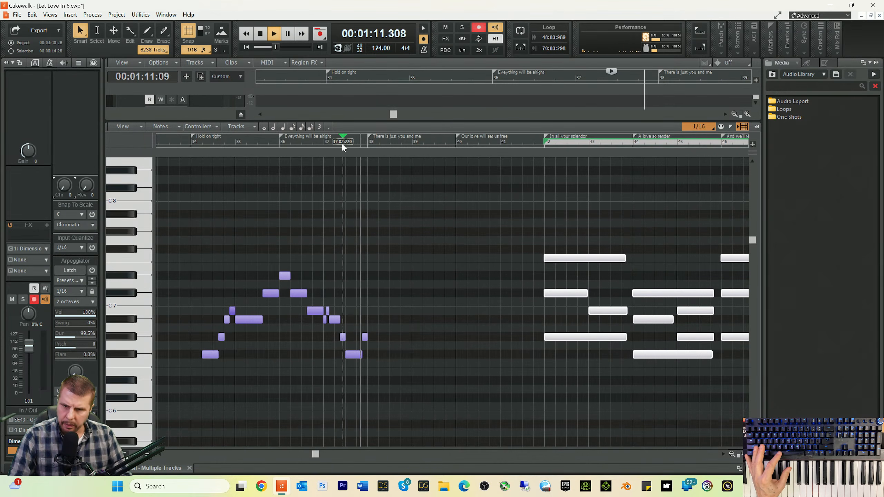
{"action": "key", "text": "space"}
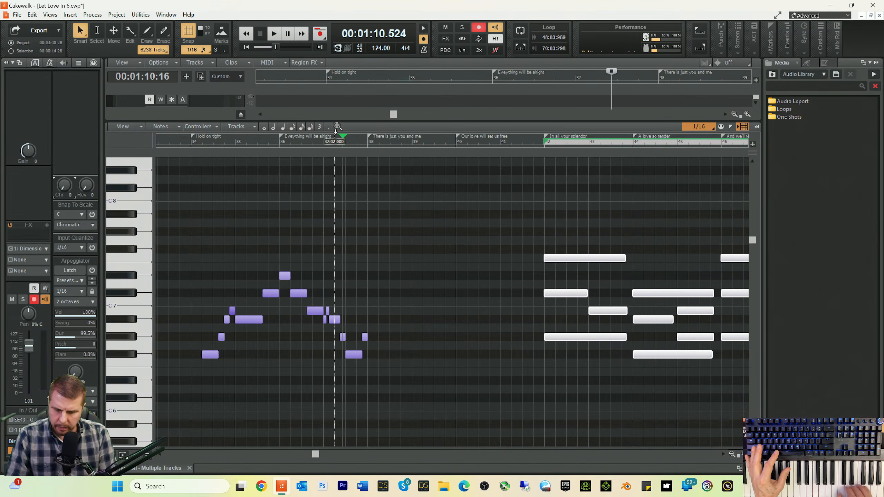
{"action": "key", "text": "space"}
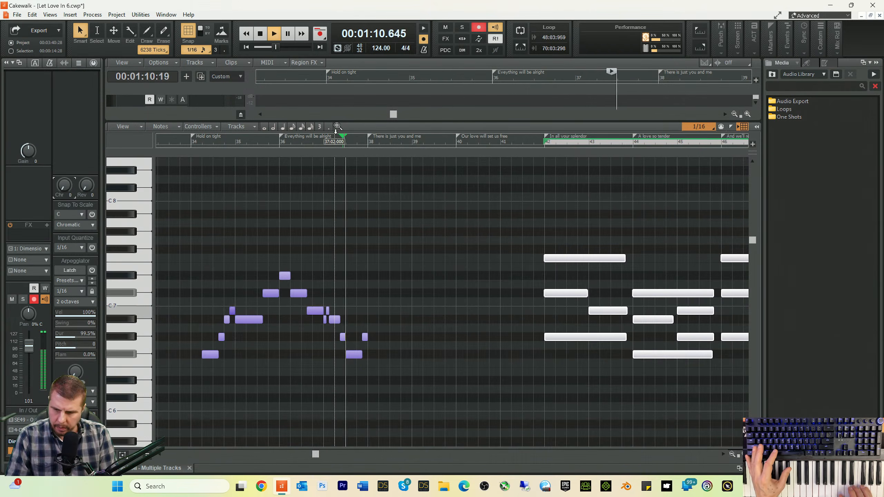
{"action": "key", "text": "space"}
{"action": "key", "text": "space"}
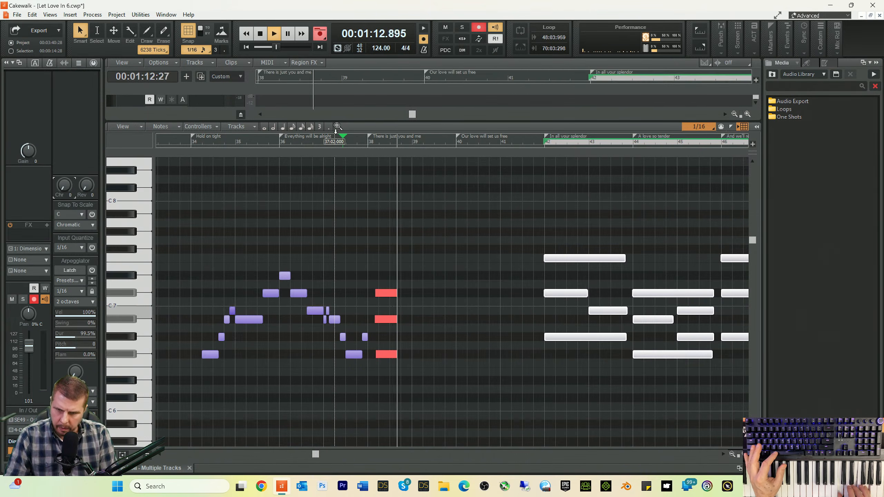
{"action": "key", "text": "space"}
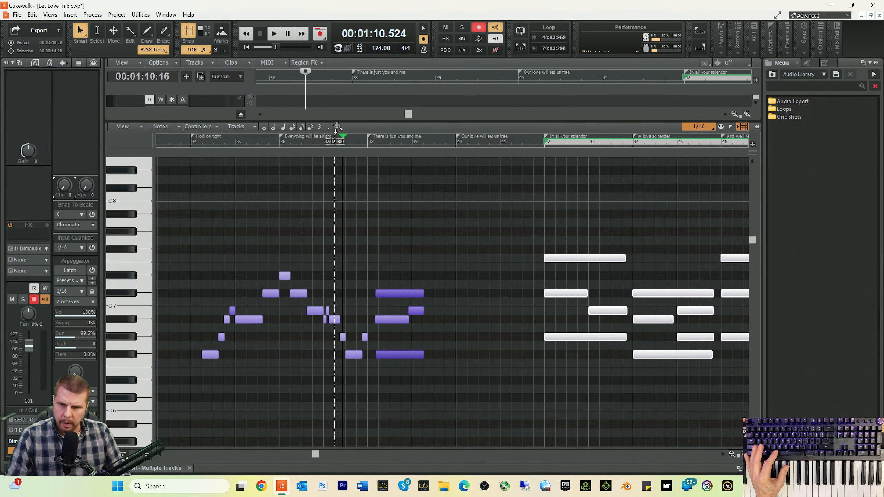
{"action": "left_click_drag", "start_coordinate": [408, 262], "coordinate": [462, 367]}
{"action": "key", "text": "Delete"}
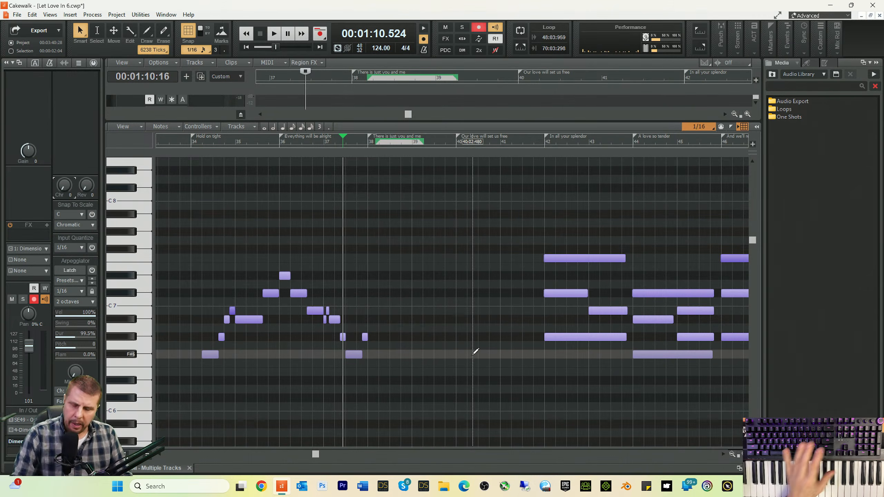
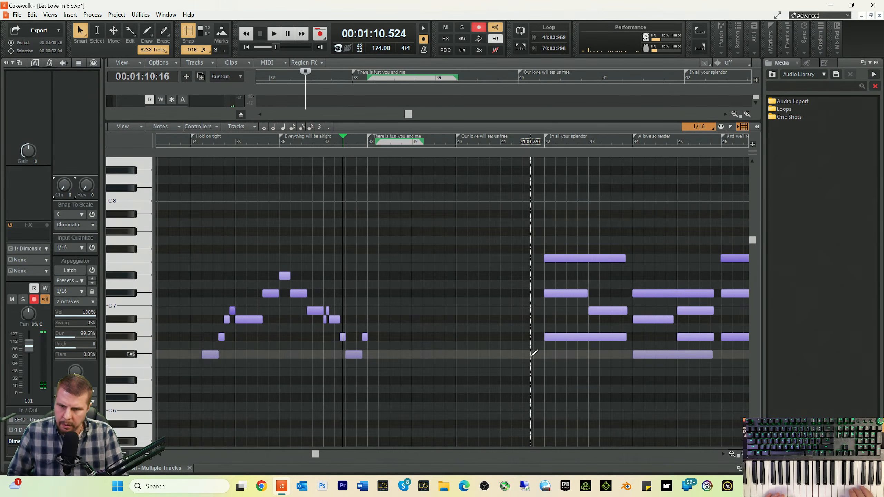
- Record held F#6 and Db7 notes across bars 38 to 41 with a moving inner line of Bb6, B6, Bb6 and G#6
{"action": "key", "text": "space"}
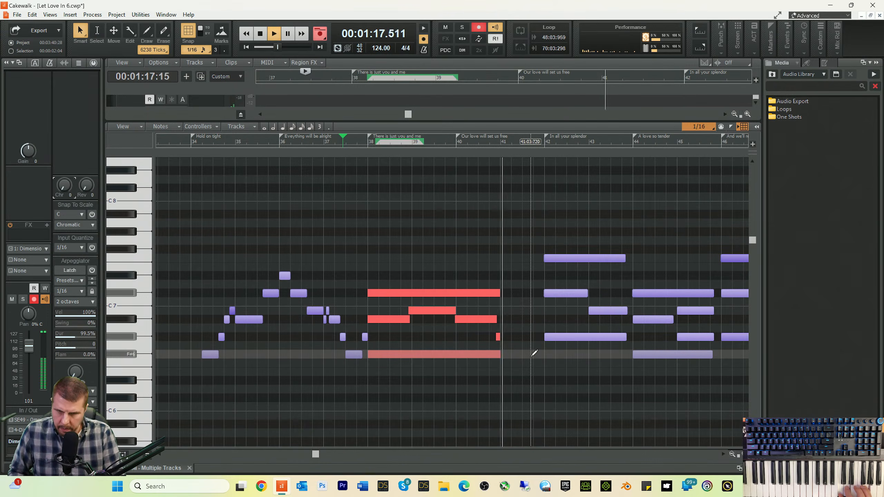
{"action": "key", "text": "space"}
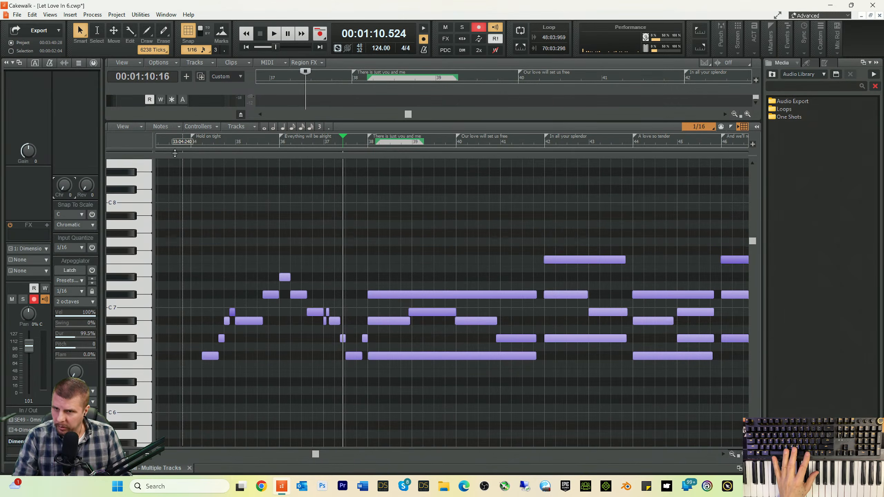
- Play from just before bar 34 and trim the newly recorded B6 note to start at 39:01
{"action": "left_click", "coordinate": [172, 138]}
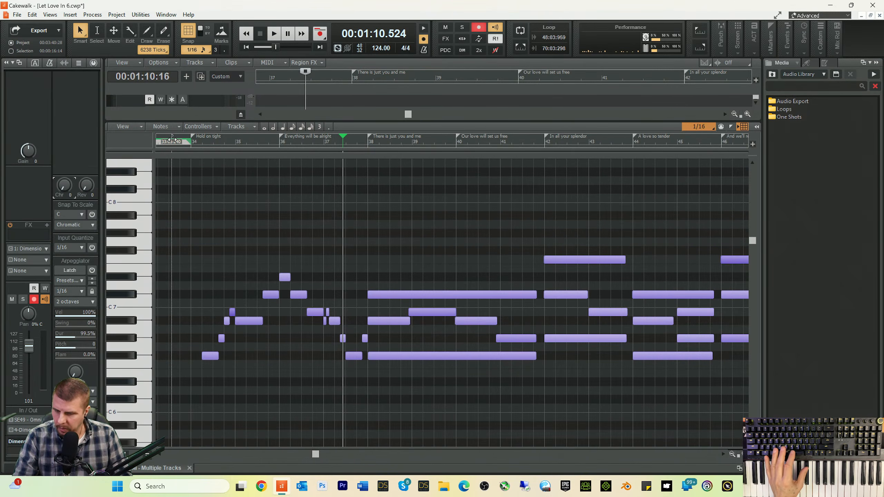
{"action": "key", "text": "space"}
{"action": "key", "text": "space"}
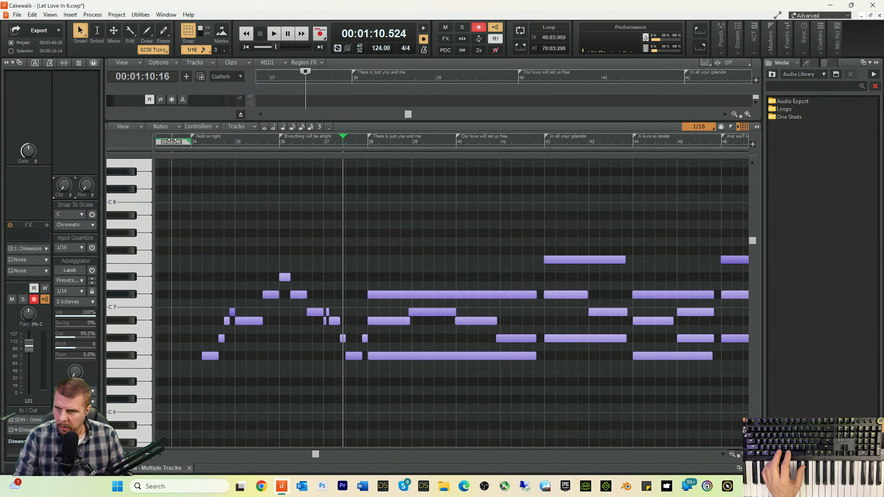
{"action": "left_click", "coordinate": [172, 141]}
{"action": "key", "text": "space"}
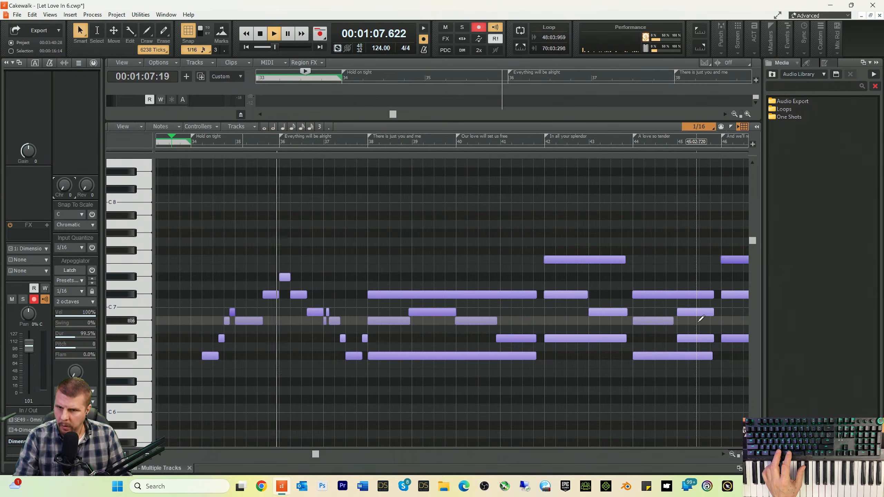
{"action": "key", "text": "space"}
{"action": "key", "text": "space"}
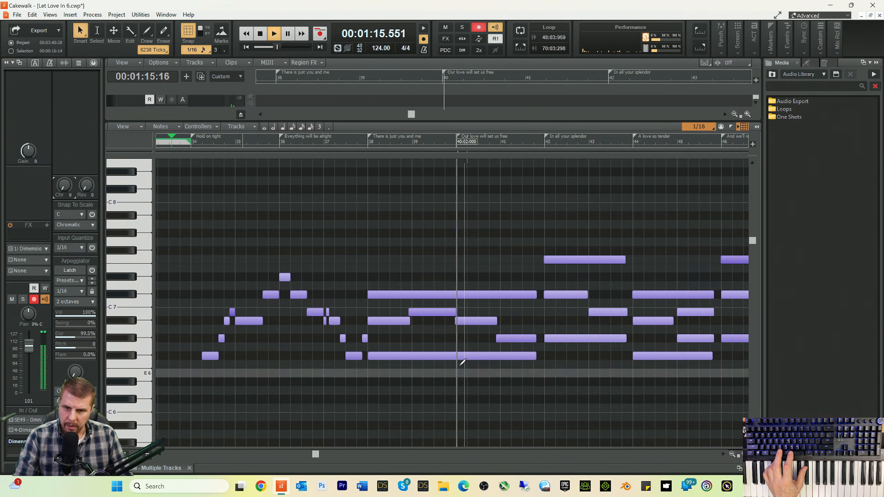
{"action": "left_click_drag", "start_coordinate": [410, 313], "coordinate": [414, 313]}
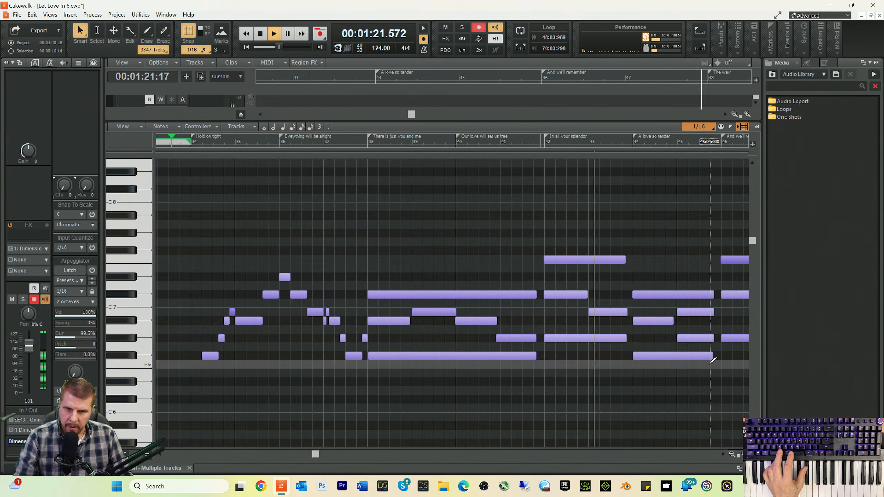
{"action": "key", "text": "space"}
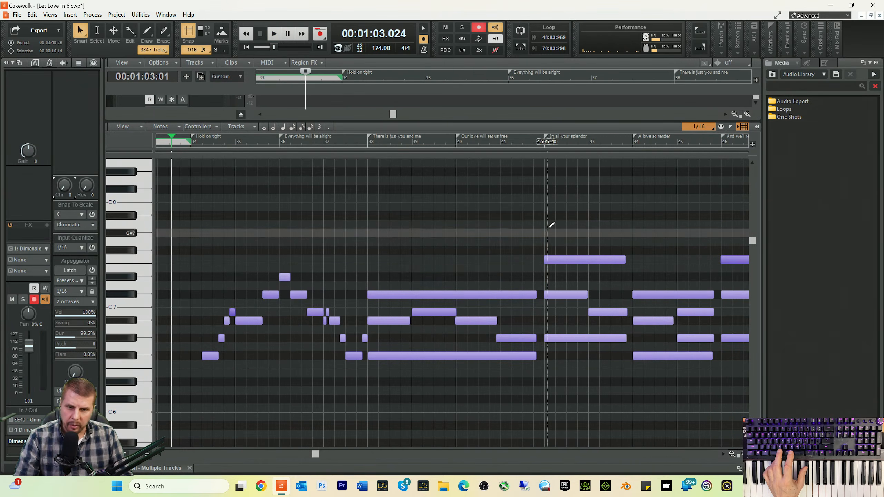
- Select the chord notes from bar 42 onward and insert a Kontakt 7 soft synth with MIDI source and first synth audio output tracks
{"action": "left_click_drag", "start_coordinate": [548, 229], "coordinate": [713, 385]}
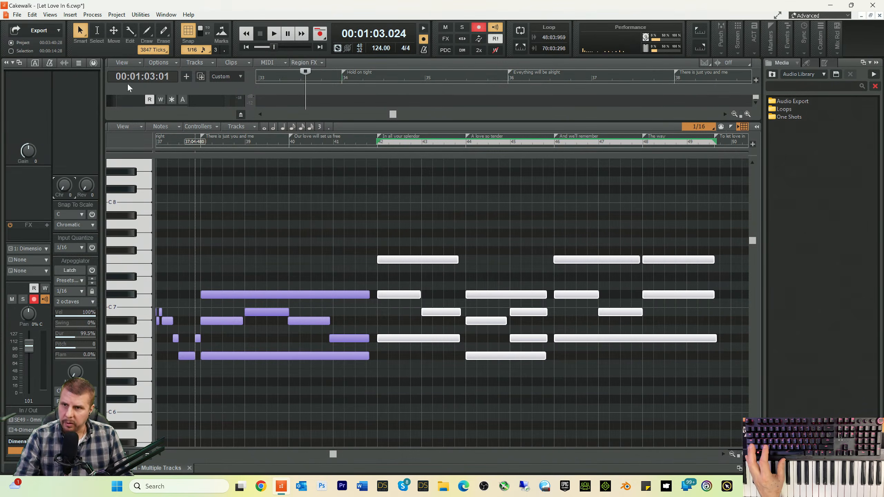
{"action": "left_click", "coordinate": [64, 17]}
{"action": "left_click", "coordinate": [83, 43]}
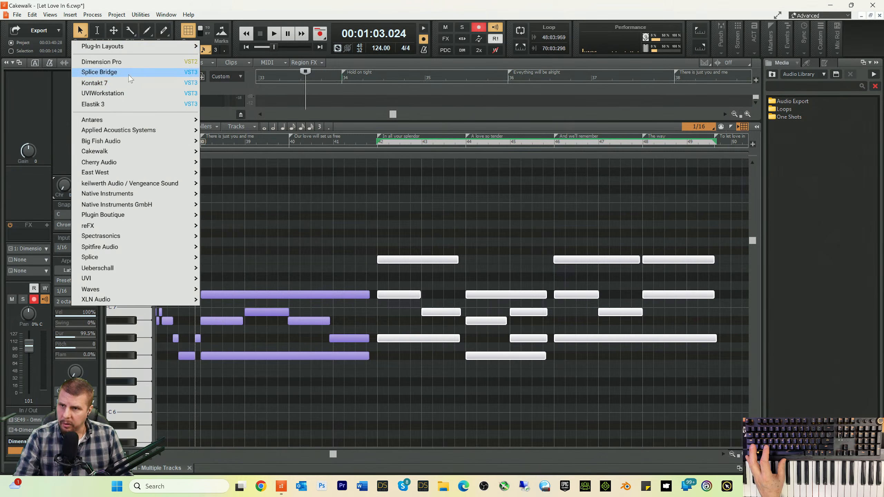
{"action": "left_click", "coordinate": [101, 83]}
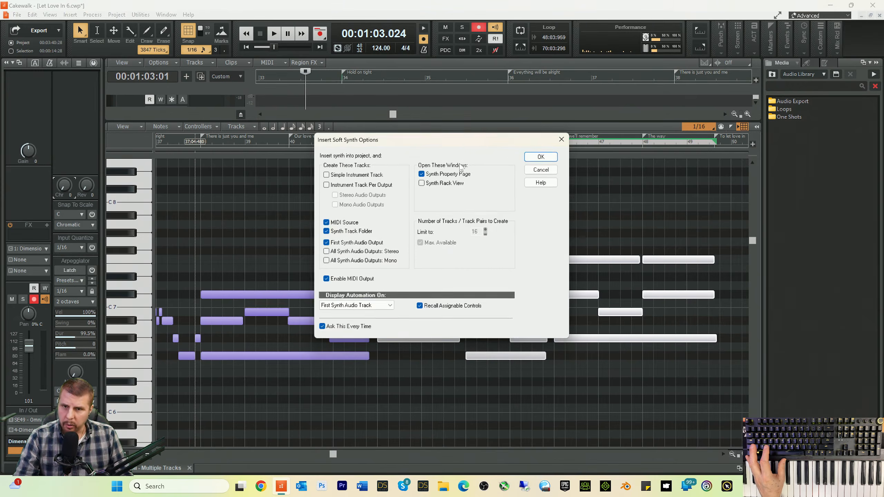
{"action": "left_click", "coordinate": [542, 157]}
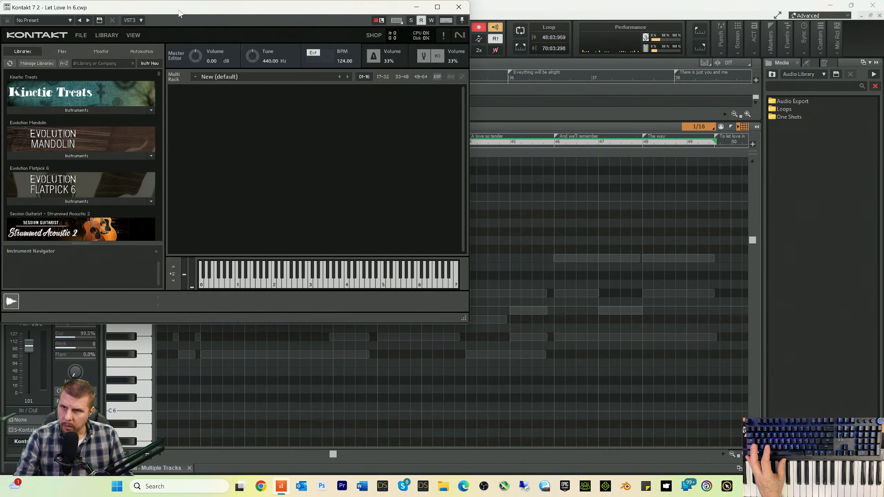
- Load the Session Horns Pro - Performance instrument from the Session Horns Pro library into Kontakt
{"action": "left_click_drag", "start_coordinate": [179, 13], "coordinate": [395, 86]}
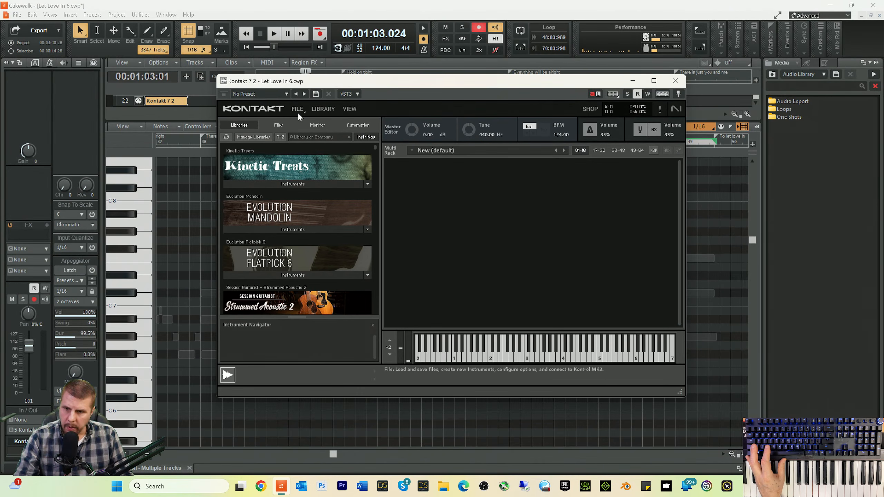
{"action": "scroll", "coordinate": [296, 217], "scroll_direction": "down", "scroll_amount": 6}
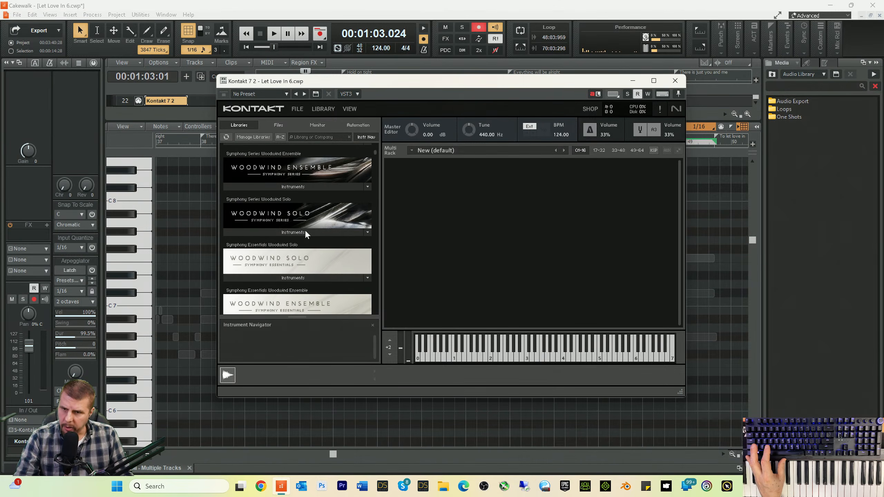
{"action": "scroll", "coordinate": [306, 232], "scroll_direction": "down", "scroll_amount": 8}
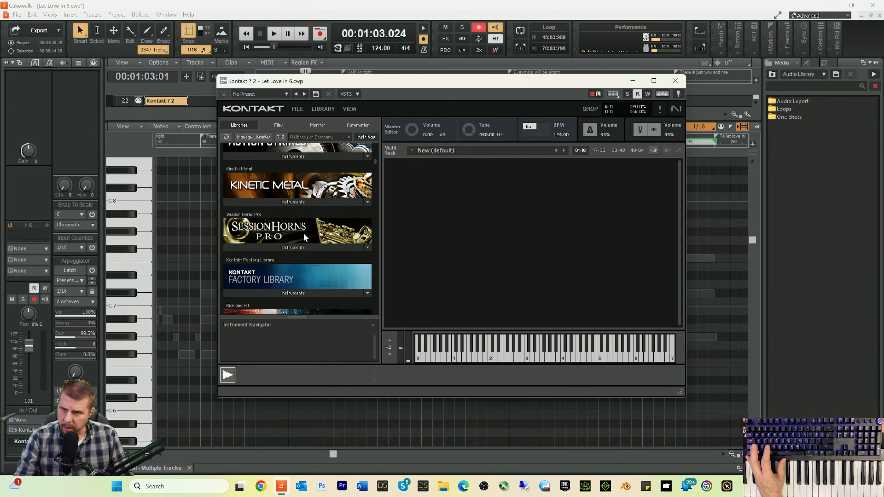
{"action": "left_click", "coordinate": [283, 246]}
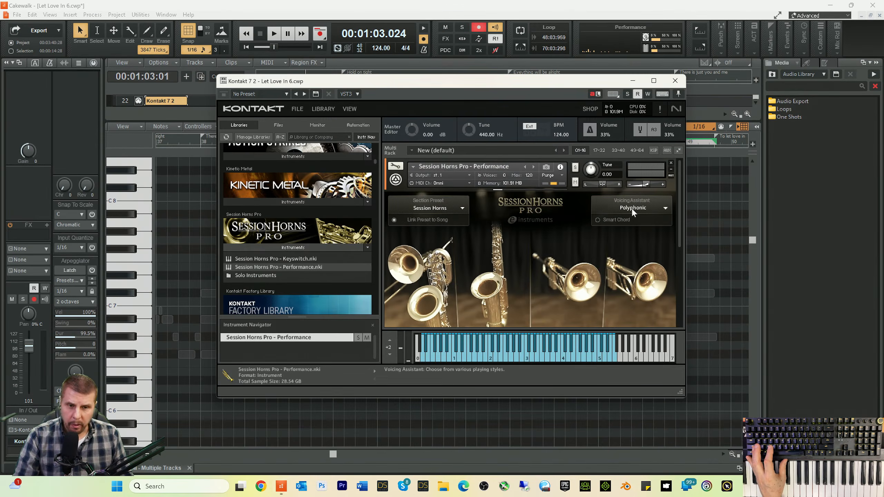
- Set the horn instrument's Voicing Assistant to Smart Voice Split and close the Kontakt window
{"action": "left_click", "coordinate": [634, 209]}
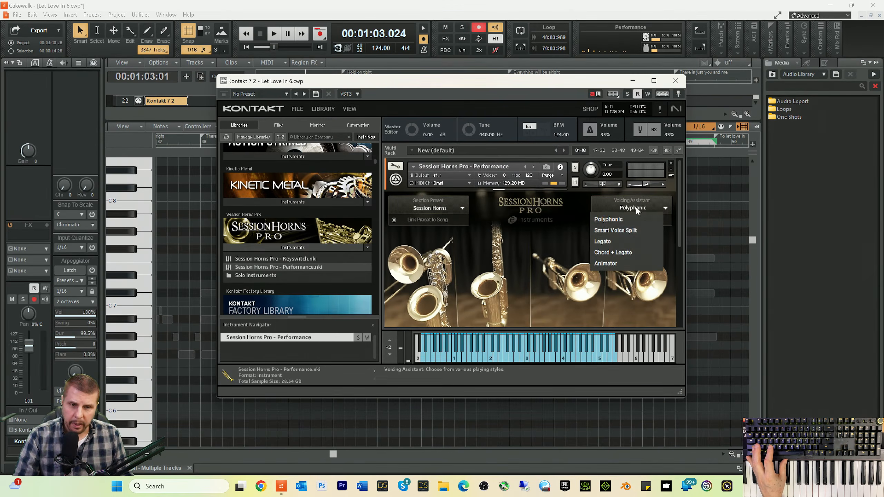
{"action": "left_click", "coordinate": [608, 231]}
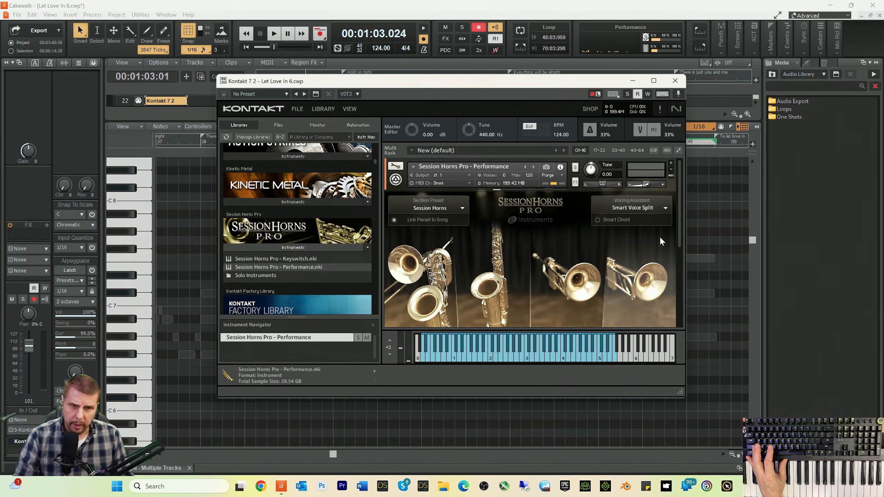
{"action": "left_click", "coordinate": [676, 81]}
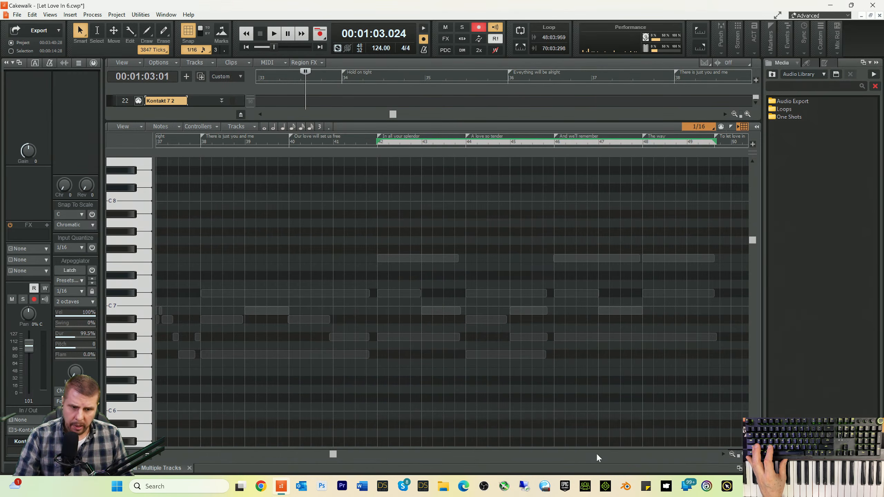
- Play the track arrangement from just before bar 38 to check where the organ chord sections fall
{"action": "key", "text": "d"}
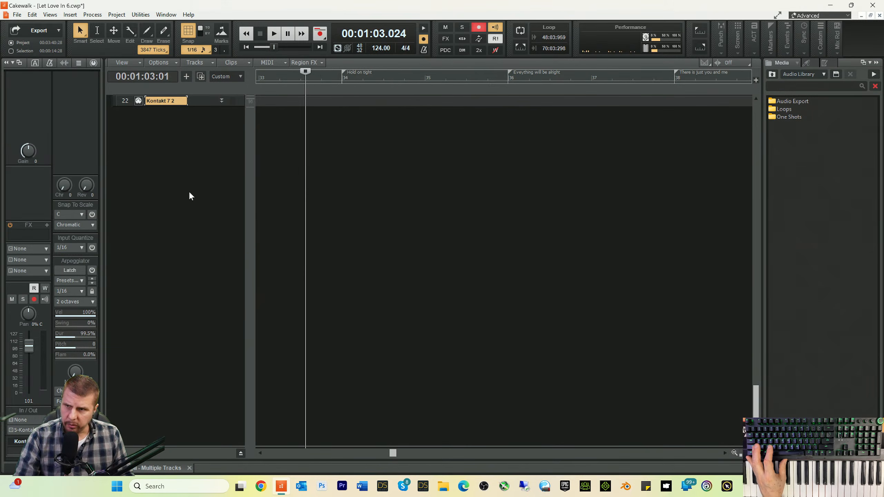
{"action": "scroll", "coordinate": [189, 195], "scroll_direction": "up", "scroll_amount": 3}
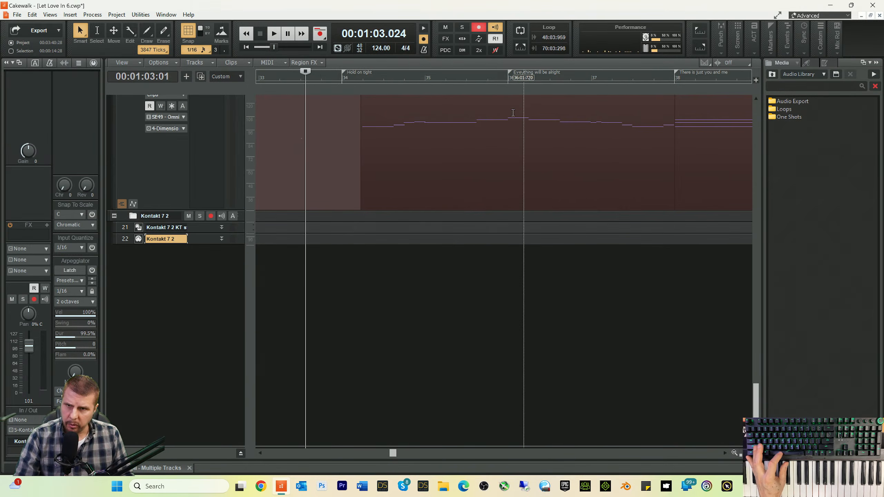
{"action": "key", "text": "space"}
{"action": "key", "text": "space"}
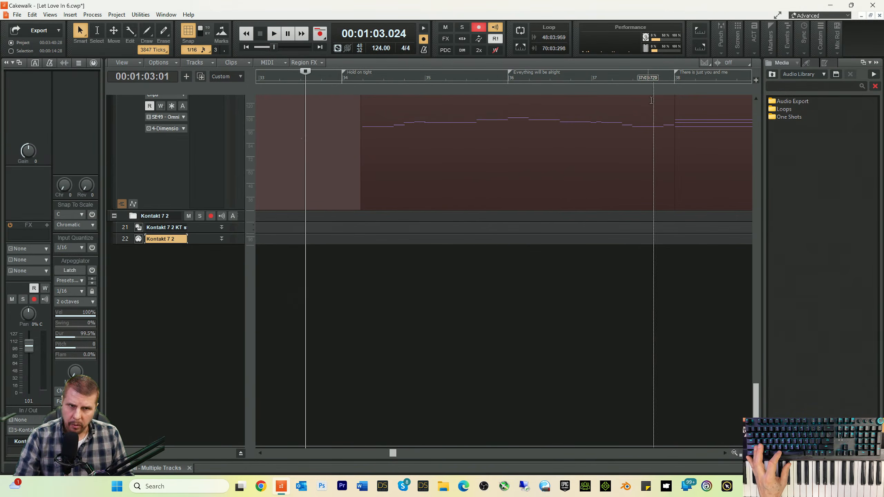
{"action": "left_click", "coordinate": [669, 83]}
{"action": "key", "text": "space"}
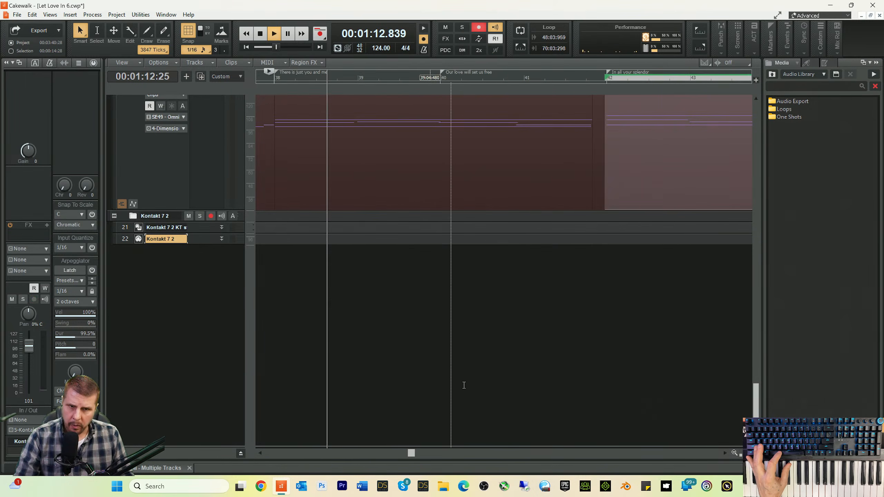
{"action": "key", "text": "space"}
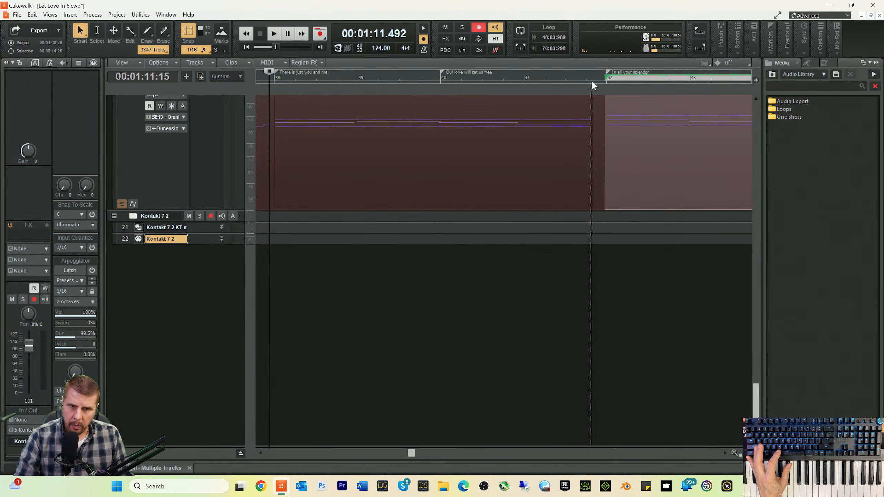
- Paste the copied chord notes onto Kontakt 7 2 track 22 at bar 42 and play them back
{"action": "left_click", "coordinate": [605, 83]}
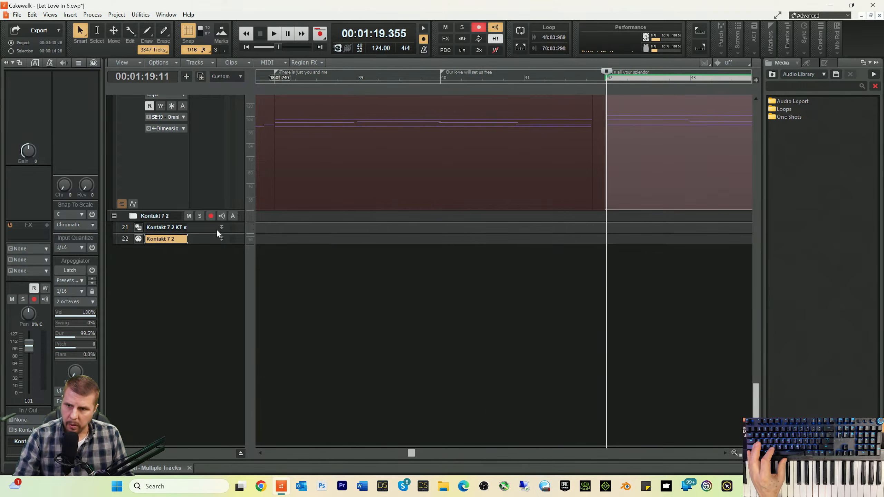
{"action": "left_click", "coordinate": [123, 241]}
{"action": "key", "text": "r"}
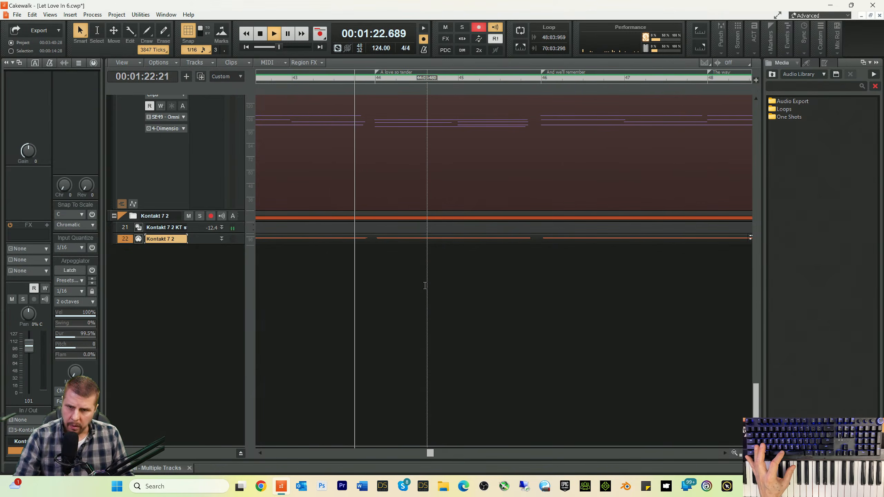
{"action": "key", "text": "space"}
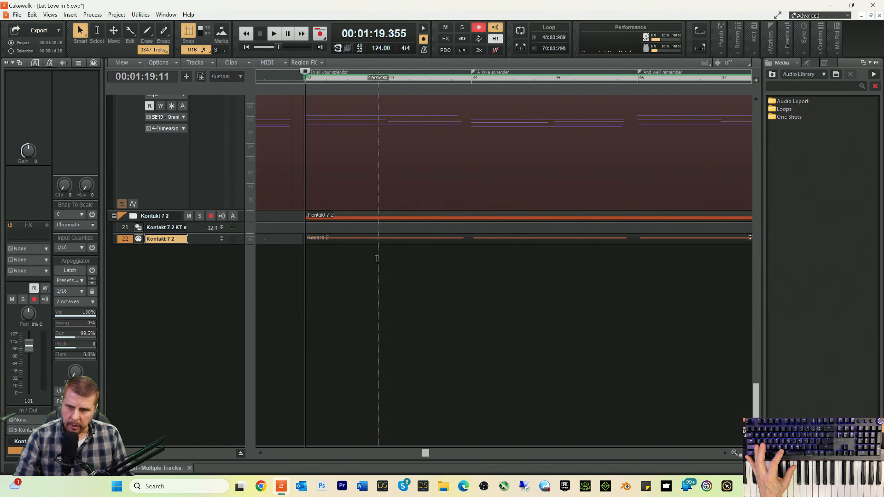
- Transpose all the pasted Kontakt notes down 7 semitones, align their start to 42:01:000, and play the result
{"action": "double_click", "coordinate": [365, 239]}
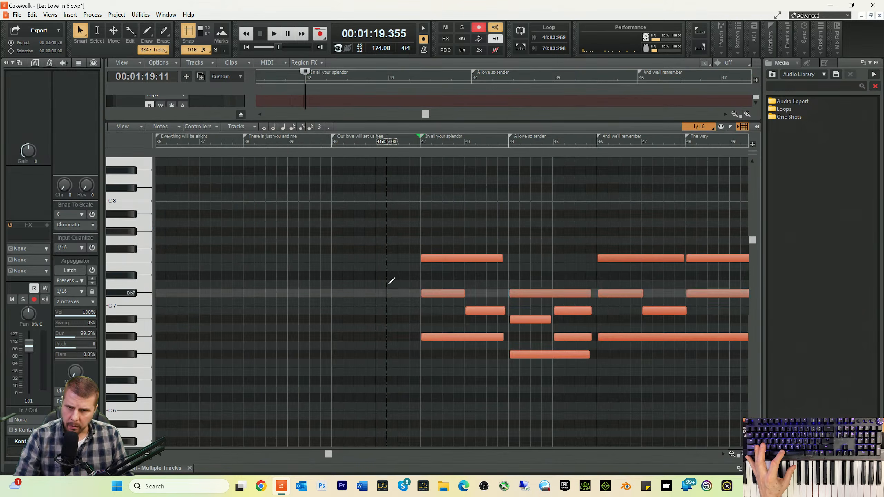
{"action": "left_click_drag", "start_coordinate": [467, 337], "coordinate": [412, 432]}
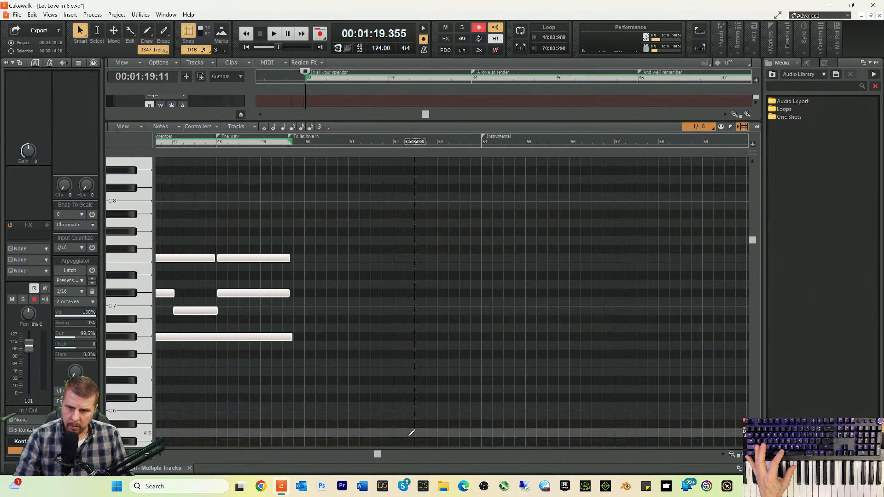
{"action": "left_click_drag", "start_coordinate": [379, 459], "coordinate": [338, 459]}
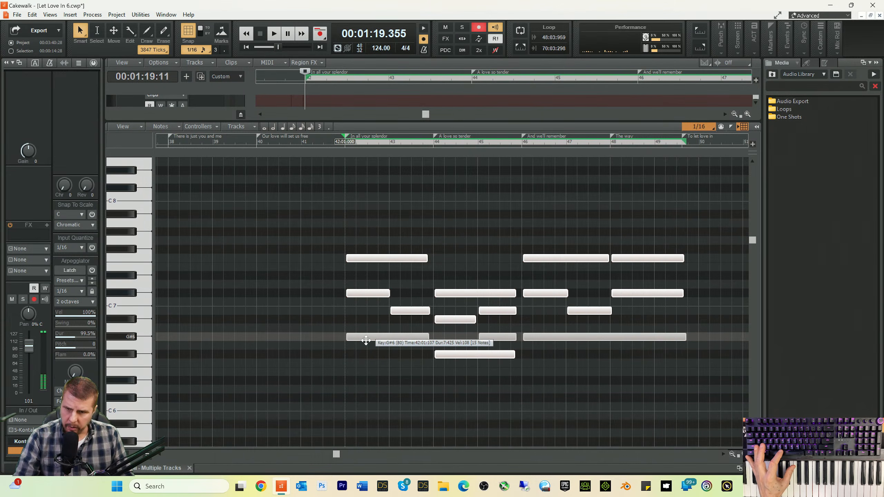
{"action": "left_click_drag", "start_coordinate": [365, 340], "coordinate": [365, 399]}
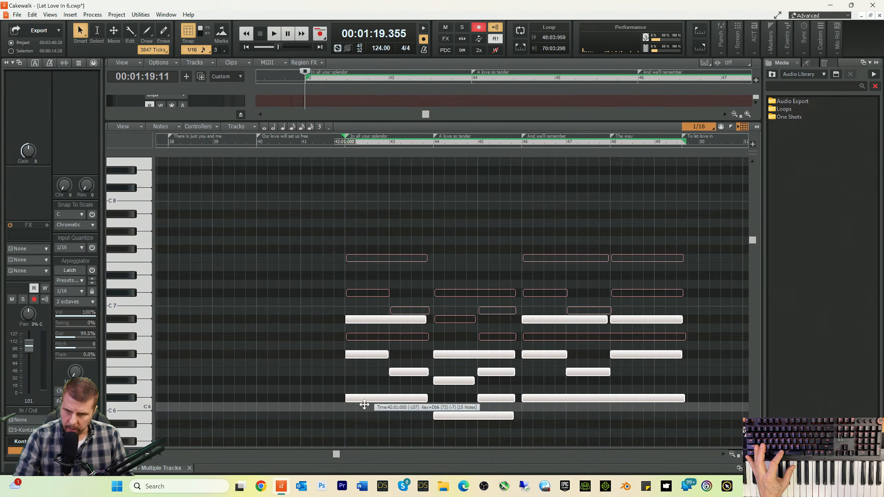
{"action": "left_click", "coordinate": [309, 141]}
{"action": "key", "text": "space"}
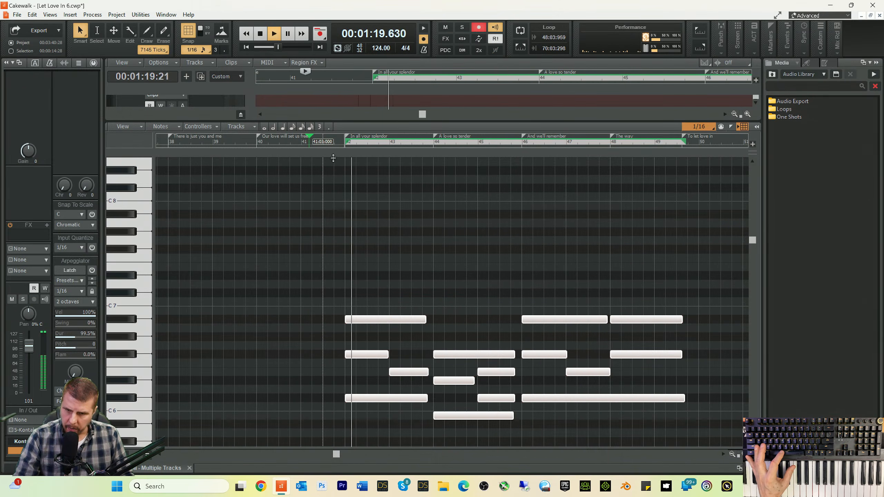
{"action": "key", "text": "space"}
- Open the Dimension Pro 1 clip at bar 42 and delete its chord notes from bar 42 onward
{"action": "left_click", "coordinate": [754, 468]}
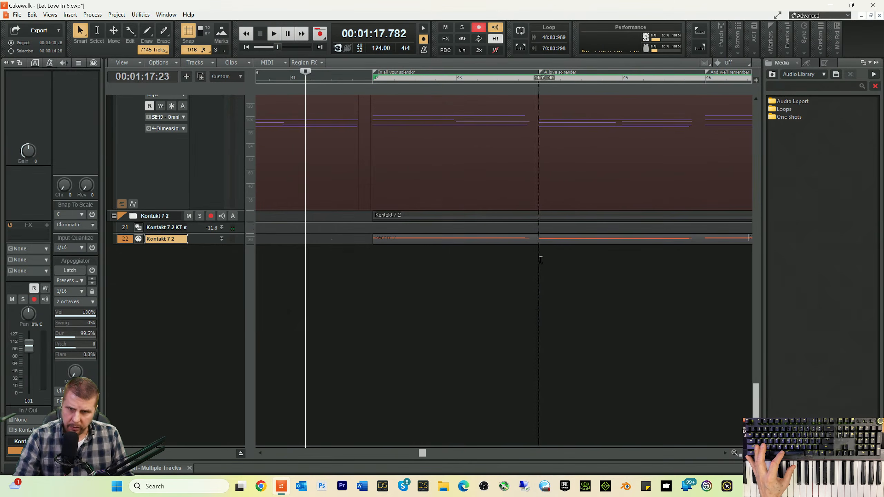
{"action": "scroll", "coordinate": [409, 140], "scroll_direction": "up", "scroll_amount": 3}
{"action": "double_click", "coordinate": [416, 273]}
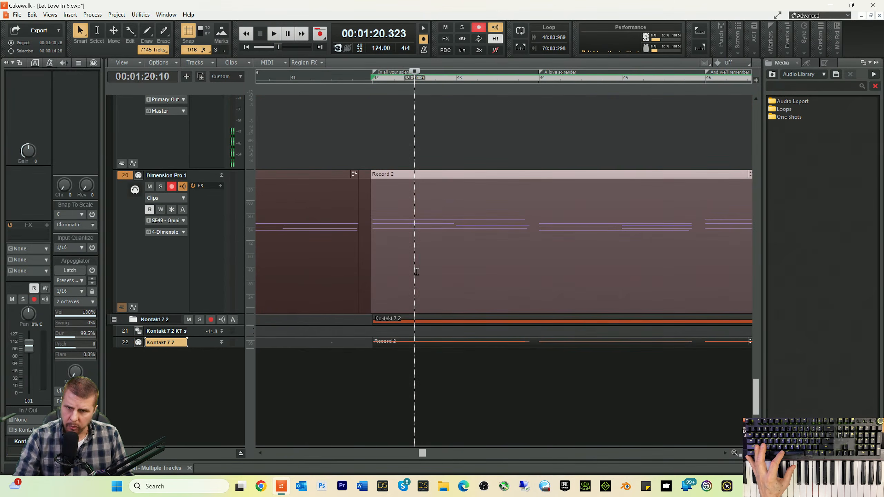
{"action": "key", "text": "space"}
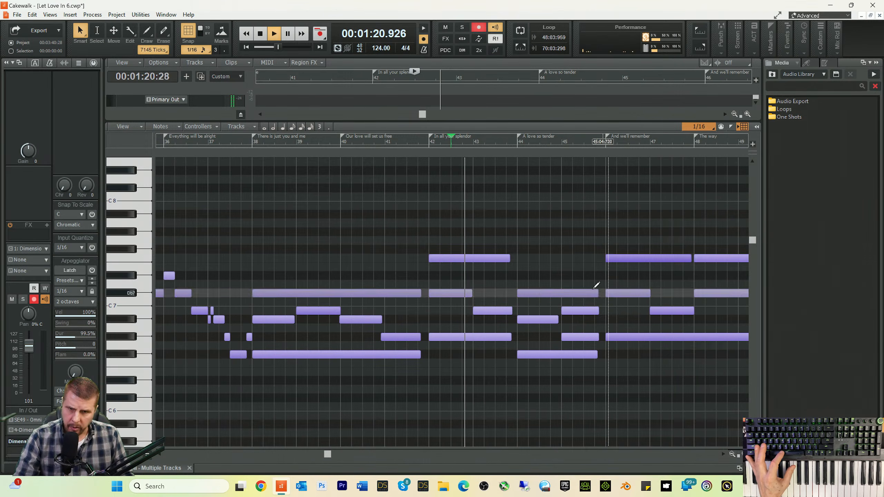
{"action": "key", "text": "space"}
{"action": "left_click_drag", "start_coordinate": [455, 216], "coordinate": [634, 378]}
{"action": "key", "text": "Delete"}
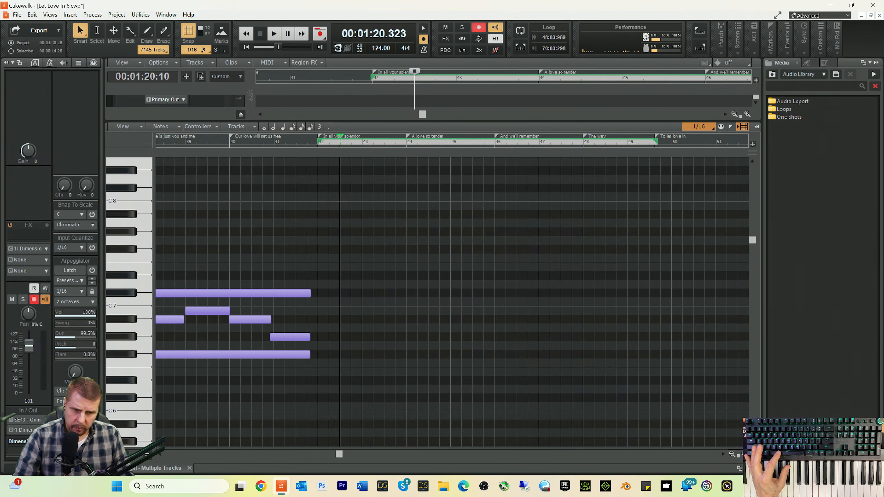
- Return to the track view and play from just before bar 42 to hear the organ-to-horns transition
{"action": "key", "text": "d"}
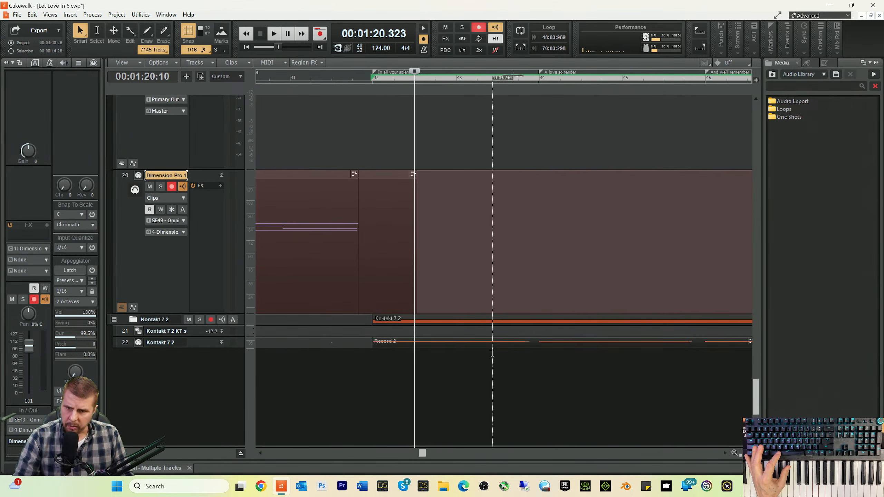
{"action": "left_click", "coordinate": [341, 78]}
{"action": "key", "text": "space"}
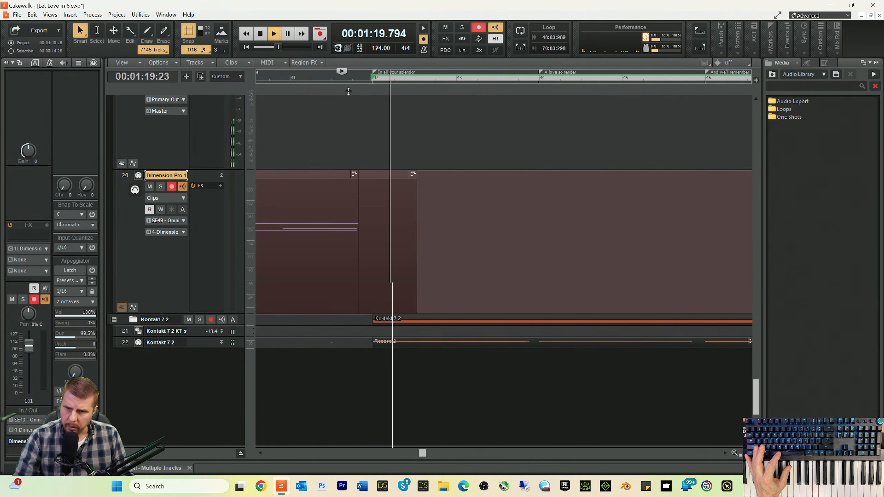
{"action": "key", "text": "space"}
- Transpose all the Kontakt horn notes from bar 42 down another 5 semitones and play them back
{"action": "double_click", "coordinate": [389, 343]}
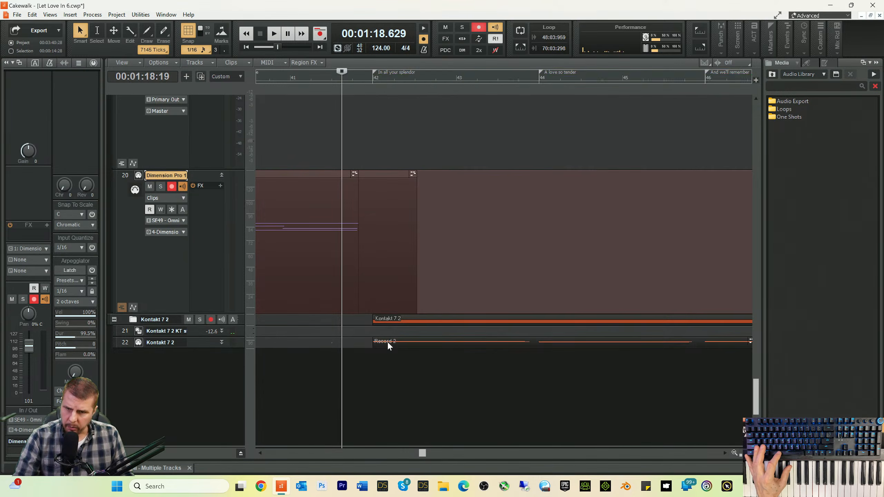
{"action": "left_click_drag", "start_coordinate": [435, 249], "coordinate": [669, 387]}
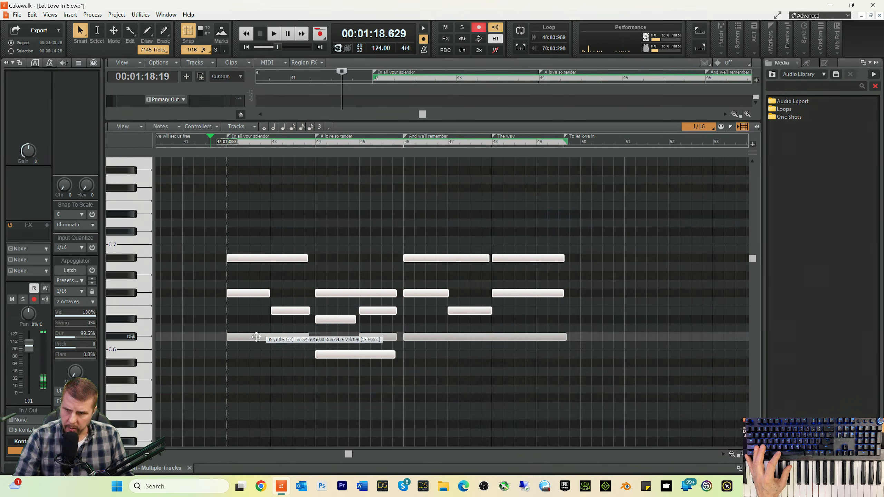
{"action": "left_click_drag", "start_coordinate": [256, 337], "coordinate": [256, 381]}
{"action": "key", "text": "space"}
{"action": "key", "text": "space"}
{"action": "key", "text": "space"}
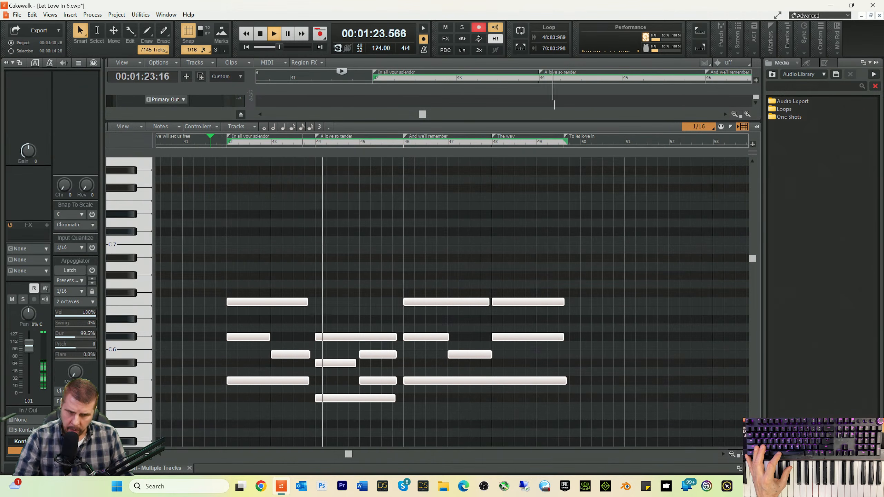
{"action": "key", "text": "d"}
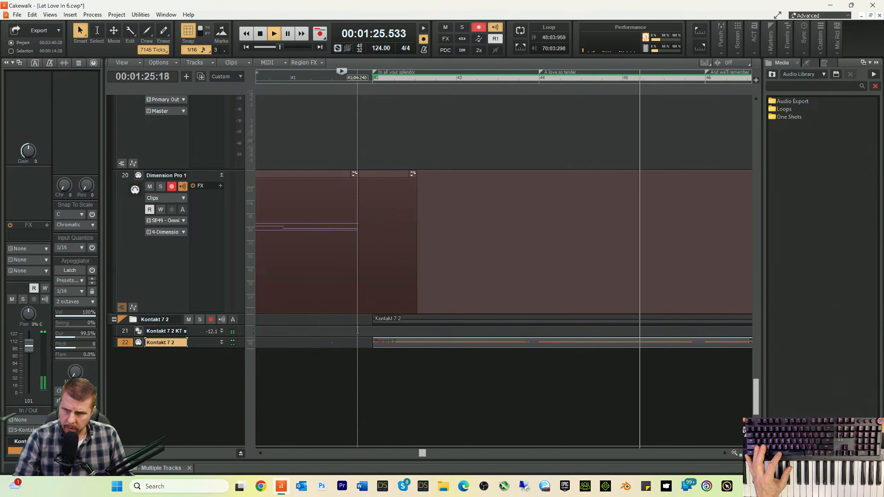
{"action": "key", "text": "space"}
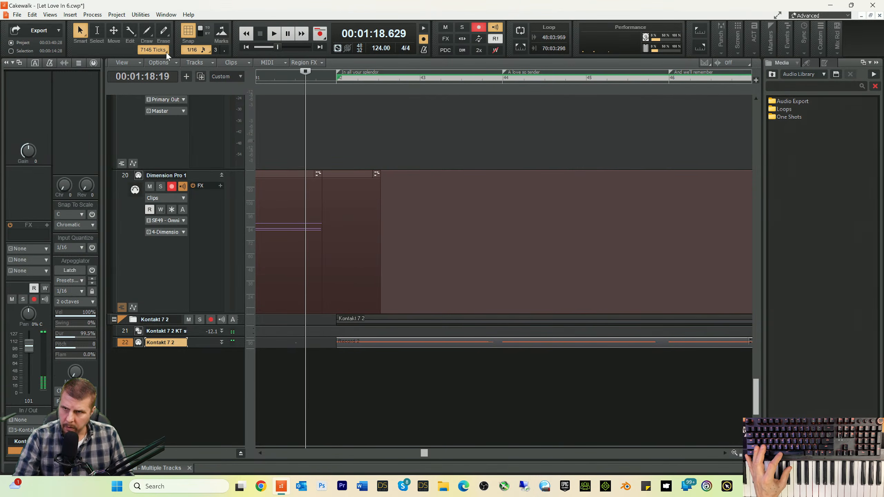
- Show all track controls and set the volume of Dimension Pro 1 track 19 to -17.0 while playing the section
{"action": "left_click", "coordinate": [237, 79]}
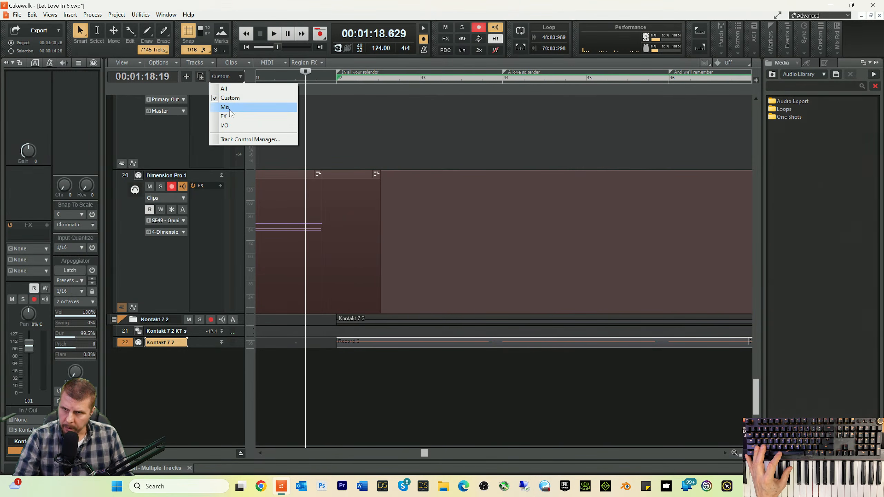
{"action": "left_click", "coordinate": [226, 90]}
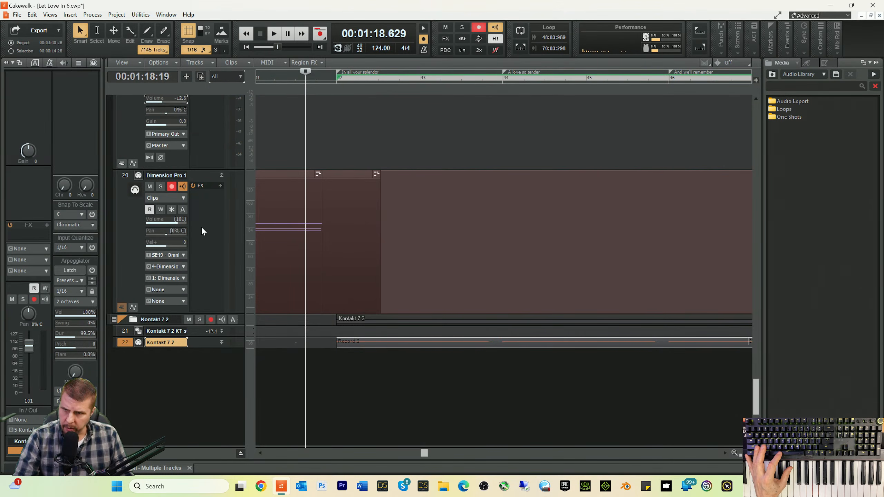
{"action": "key", "text": "space"}
{"action": "left_click_drag", "start_coordinate": [182, 220], "coordinate": [182, 220]}
{"action": "key", "text": "space"}
{"action": "key", "text": "space"}
{"action": "scroll", "coordinate": [186, 142], "scroll_direction": "up", "scroll_amount": 3}
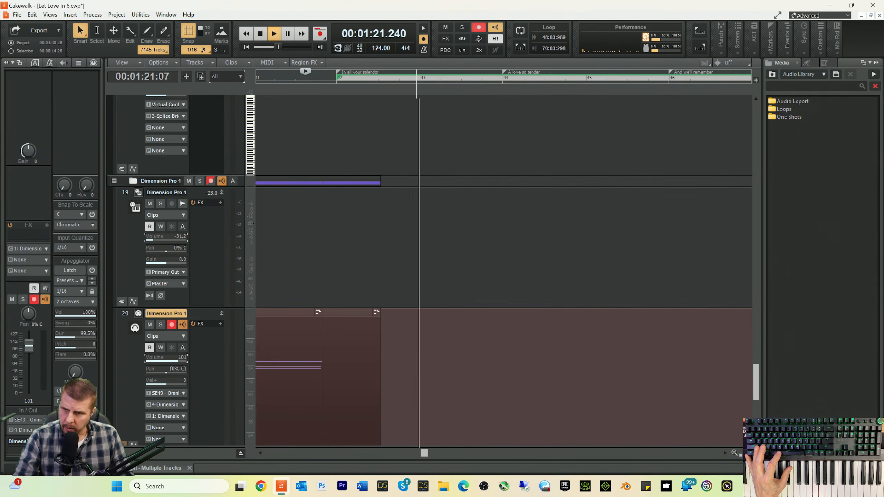
{"action": "key", "text": "space"}
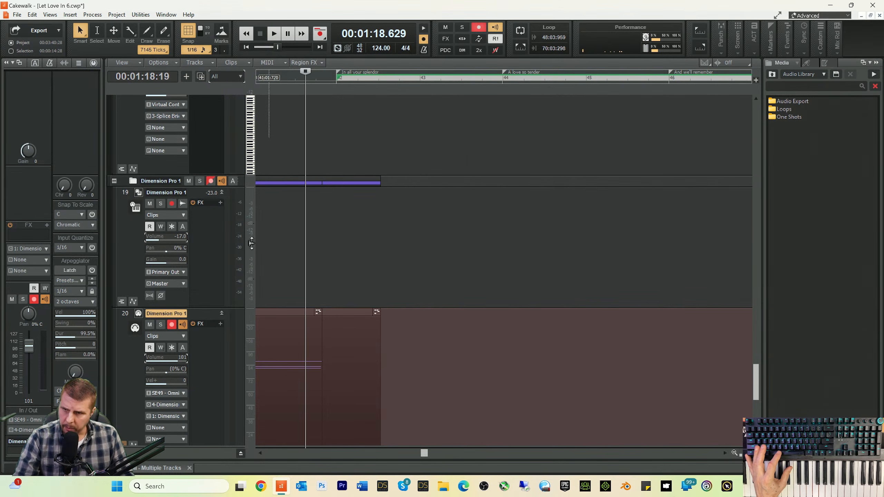
- Raise the volume of Dimension Pro 1 track 19 to -7.7 and play the lead-in to bar 42
{"action": "key", "text": "space"}
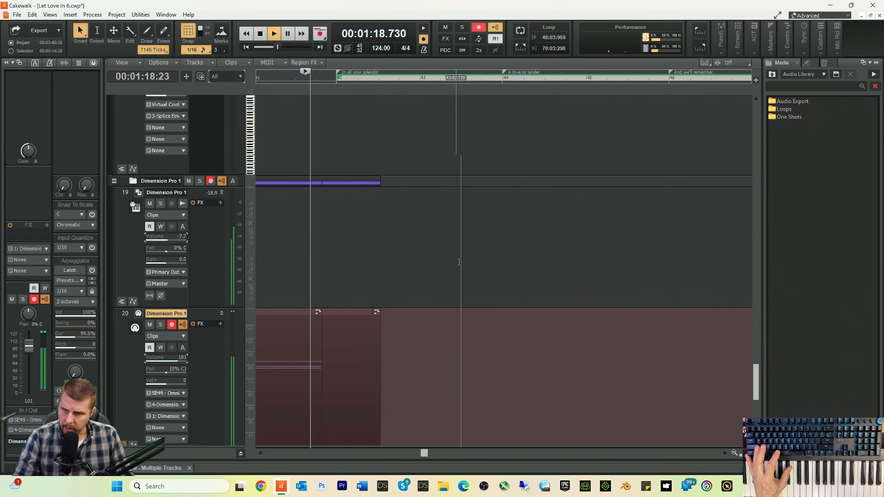
{"action": "scroll", "coordinate": [307, 241], "scroll_direction": "down", "scroll_amount": 3}
{"action": "key", "text": "space"}
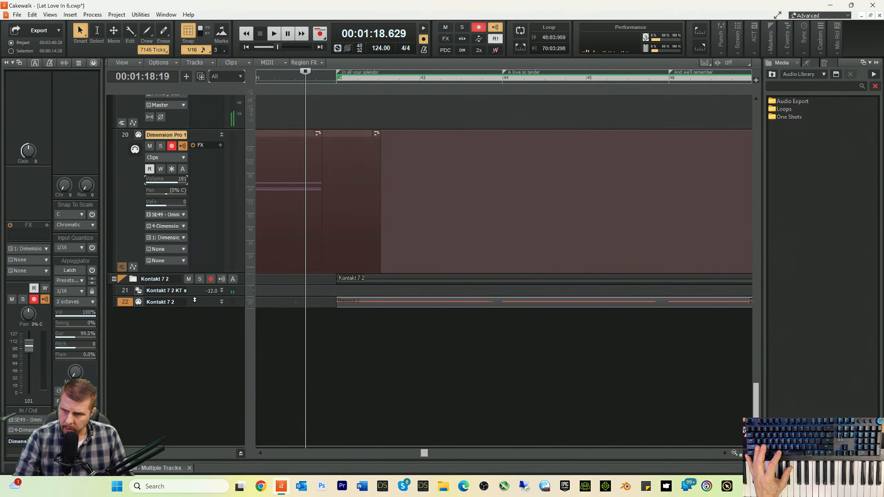
- Disarm Dimension Pro 1 track 20 and set the volume of Kontakt 7 2 track 21 to -6.8 while playing the horn section
{"action": "left_click", "coordinate": [171, 147]}
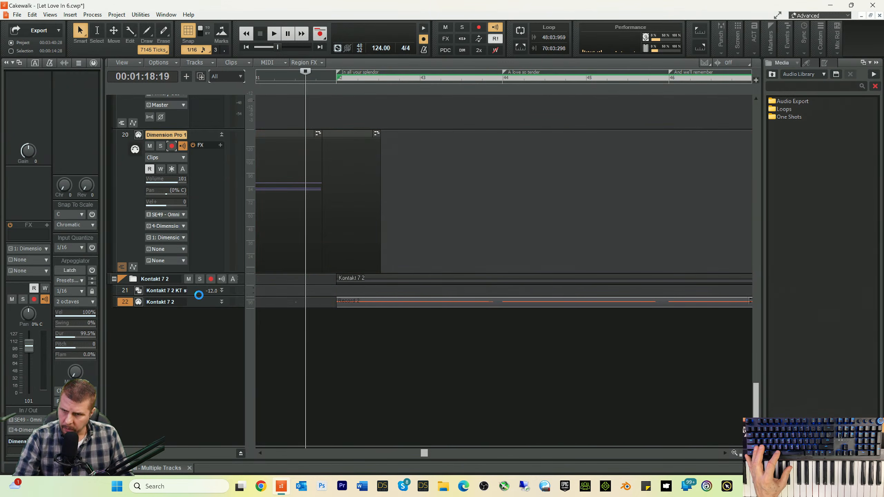
{"action": "left_click_drag", "start_coordinate": [198, 295], "coordinate": [197, 366]}
{"action": "key", "text": "space"}
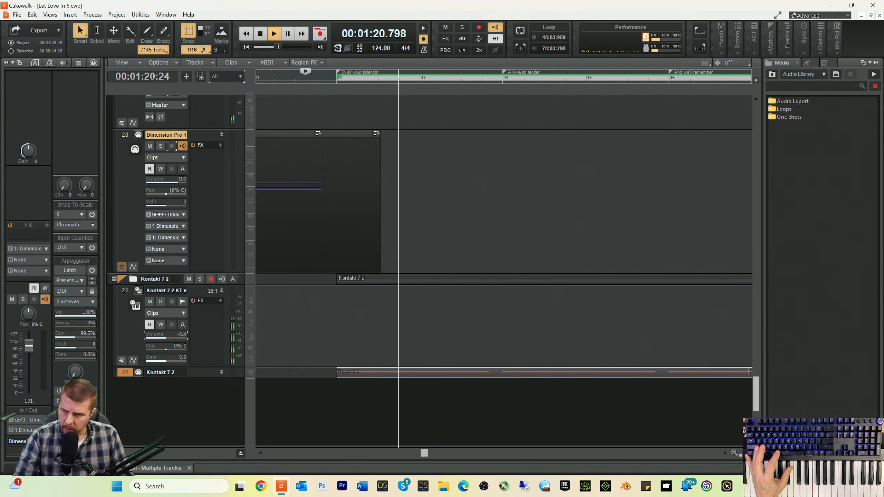
{"action": "left_click_drag", "start_coordinate": [175, 338], "coordinate": [177, 337]}
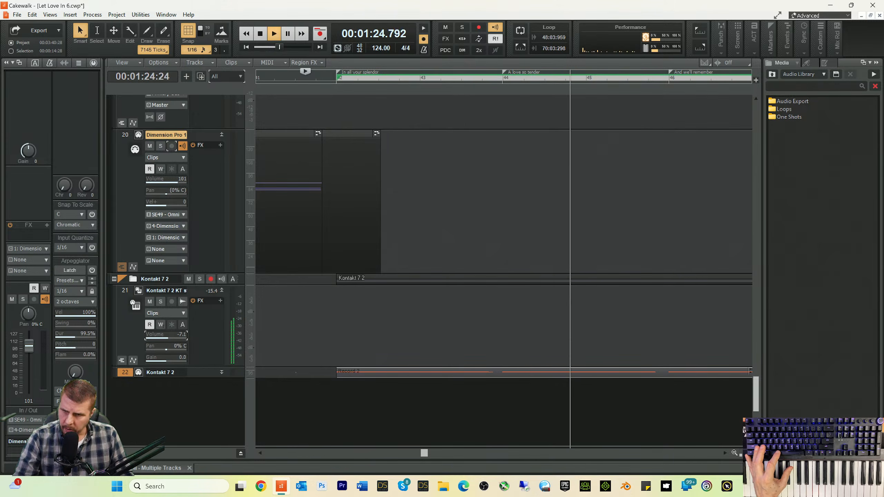
{"action": "left_click_drag", "start_coordinate": [177, 338], "coordinate": [176, 342]}
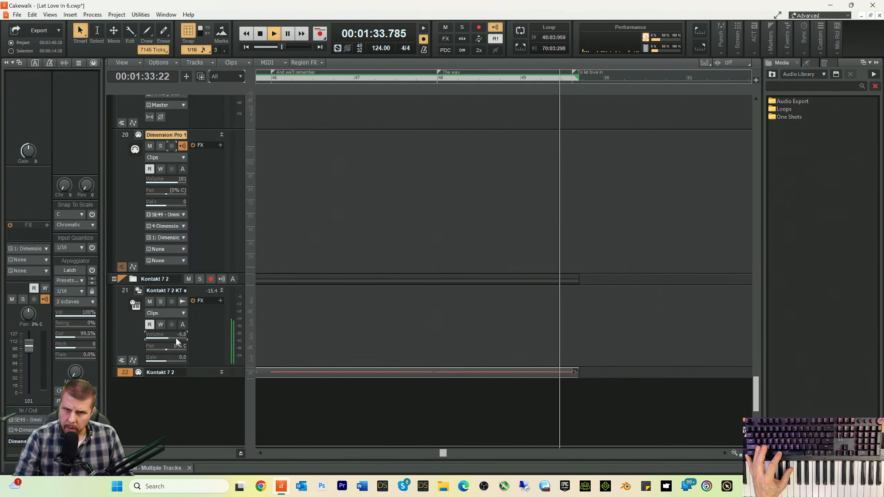
{"action": "key", "text": "space"}
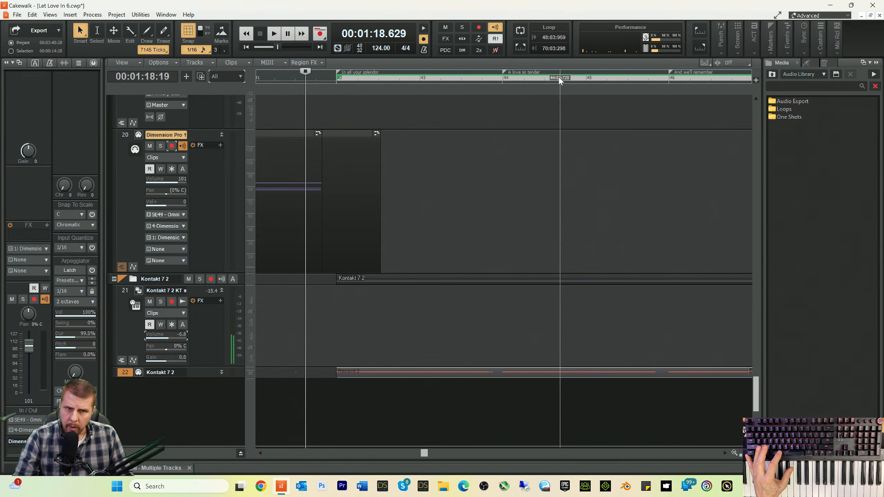
- Play from just after bar 46 and trim the start of the Lead Guitar take 12 clip to just after bar 49
{"action": "left_click", "coordinate": [701, 76]}
{"action": "scroll", "coordinate": [700, 150], "scroll_direction": "up", "scroll_amount": 3}
{"action": "scroll", "coordinate": [700, 150], "scroll_direction": "up", "scroll_amount": 6}
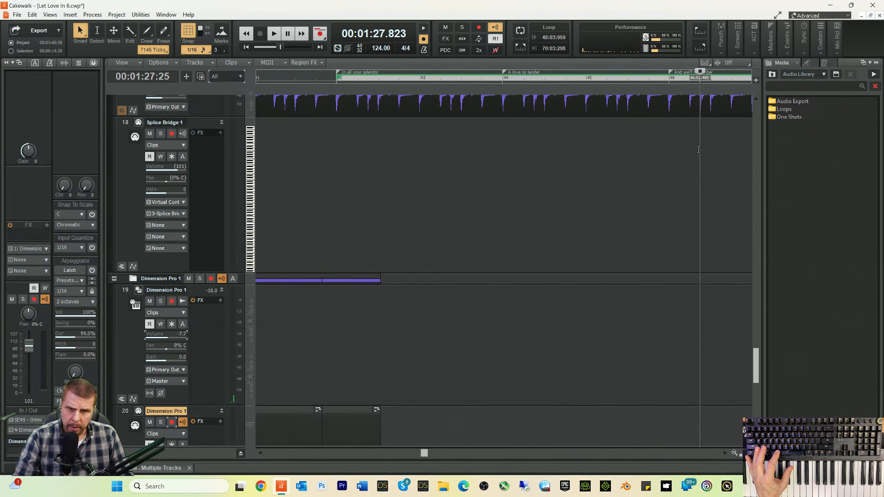
{"action": "scroll", "coordinate": [699, 149], "scroll_direction": "up", "scroll_amount": 8}
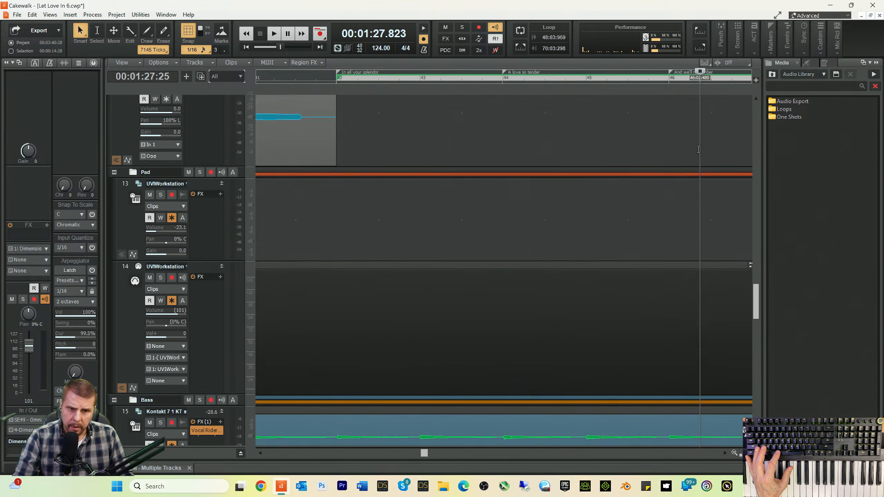
{"action": "scroll", "coordinate": [698, 150], "scroll_direction": "up", "scroll_amount": 8}
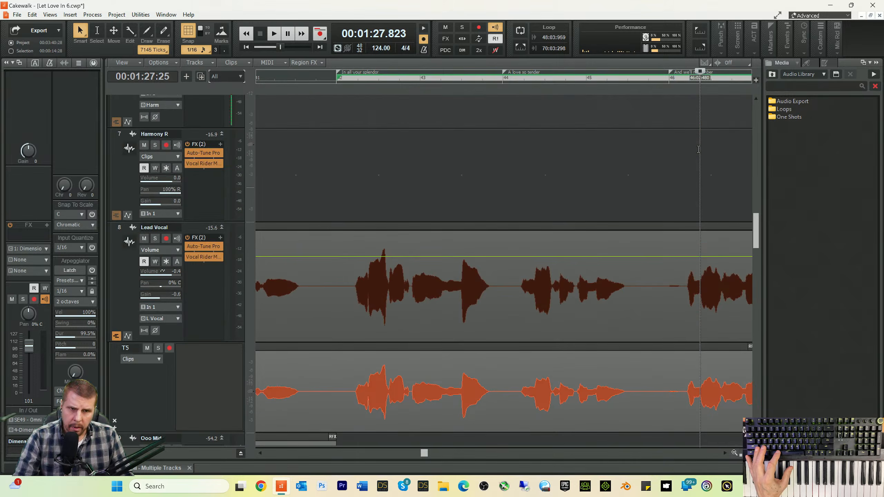
{"action": "scroll", "coordinate": [699, 149], "scroll_direction": "up", "scroll_amount": 4}
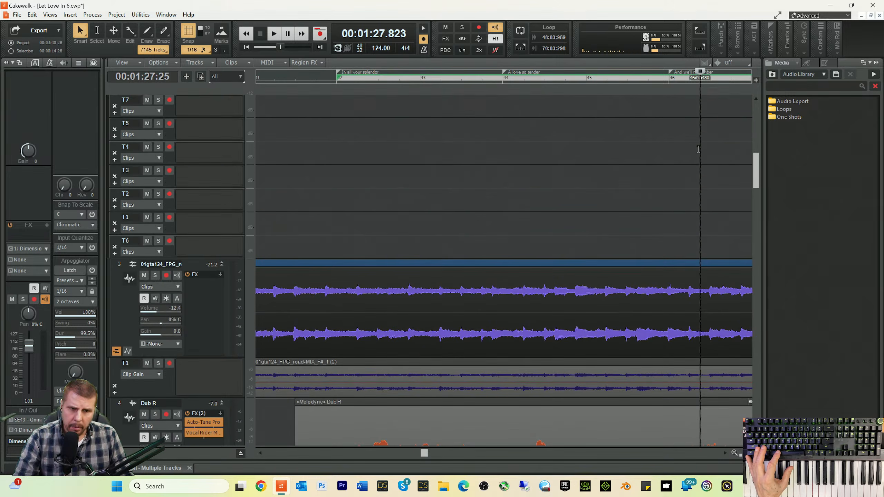
{"action": "key", "text": "space"}
{"action": "scroll", "coordinate": [623, 164], "scroll_direction": "up", "scroll_amount": 10}
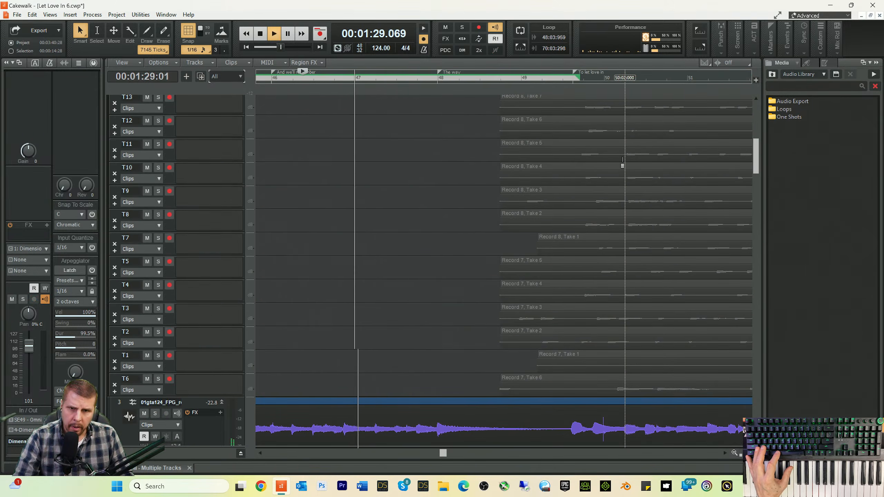
{"action": "scroll", "coordinate": [623, 164], "scroll_direction": "up", "scroll_amount": 5}
{"action": "key", "text": "space"}
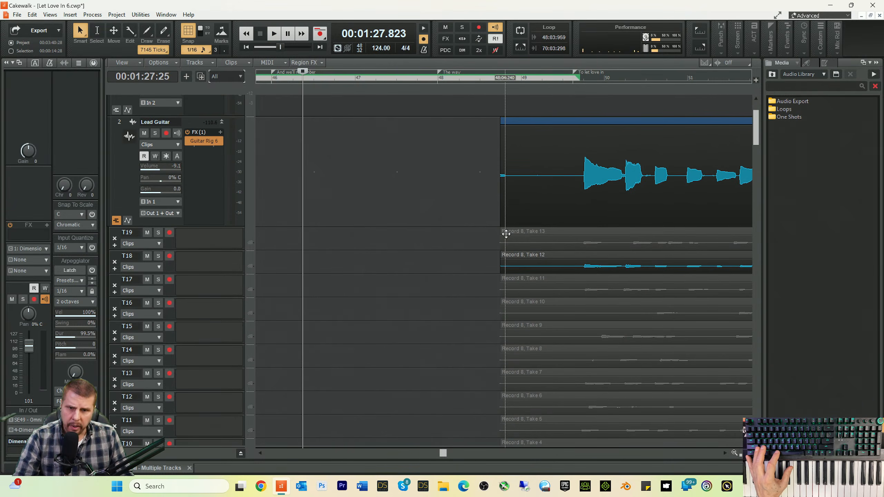
{"action": "left_click_drag", "start_coordinate": [501, 261], "coordinate": [536, 264]}
- Play from just after bar 46 to the end of bar 49 to check the trimmed guitar entry against the vocals
{"action": "scroll", "coordinate": [557, 237], "scroll_direction": "down", "scroll_amount": 12}
{"action": "key", "text": "space"}
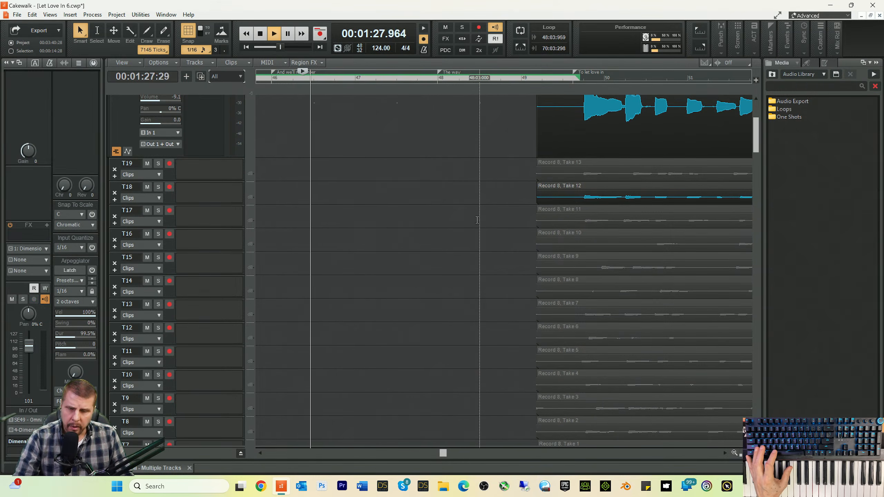
{"action": "scroll", "coordinate": [469, 225], "scroll_direction": "down", "scroll_amount": 10}
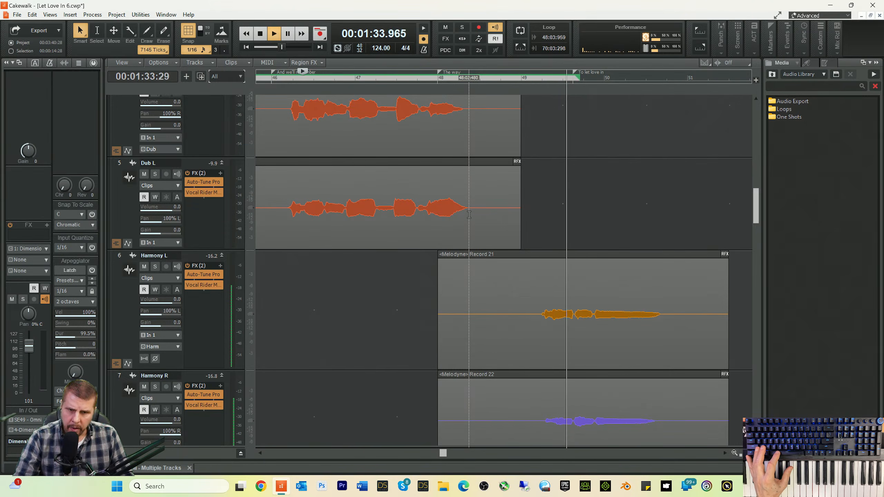
{"action": "key", "text": "space"}
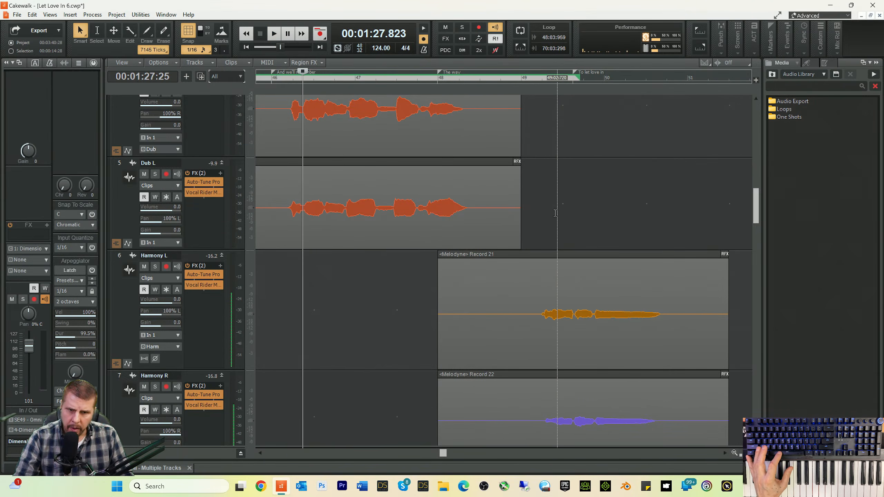
- Set the Lead Guitar track volume to -23.1 while playing the solo from just before bar 49
{"action": "scroll", "coordinate": [555, 214], "scroll_direction": "down", "scroll_amount": 5}
{"action": "scroll", "coordinate": [554, 214], "scroll_direction": "up", "scroll_amount": 10}
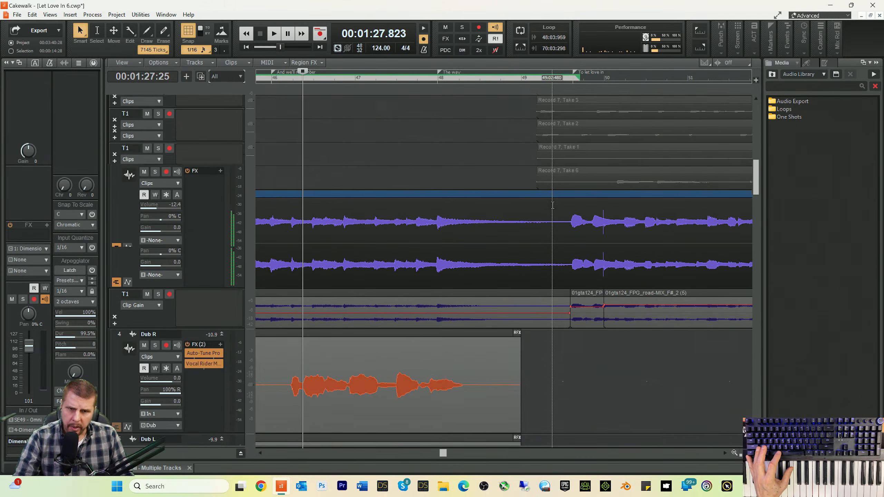
{"action": "scroll", "coordinate": [553, 206], "scroll_direction": "up", "scroll_amount": 12}
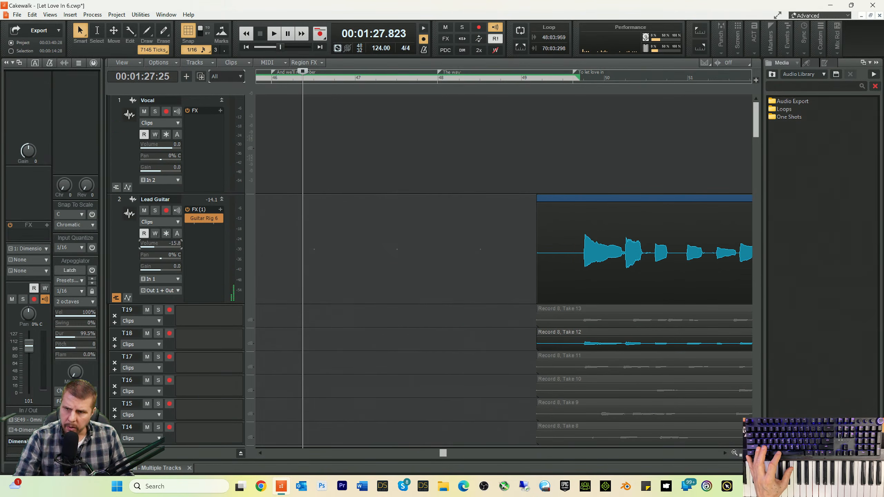
{"action": "left_click", "coordinate": [500, 78]}
{"action": "key", "text": "space"}
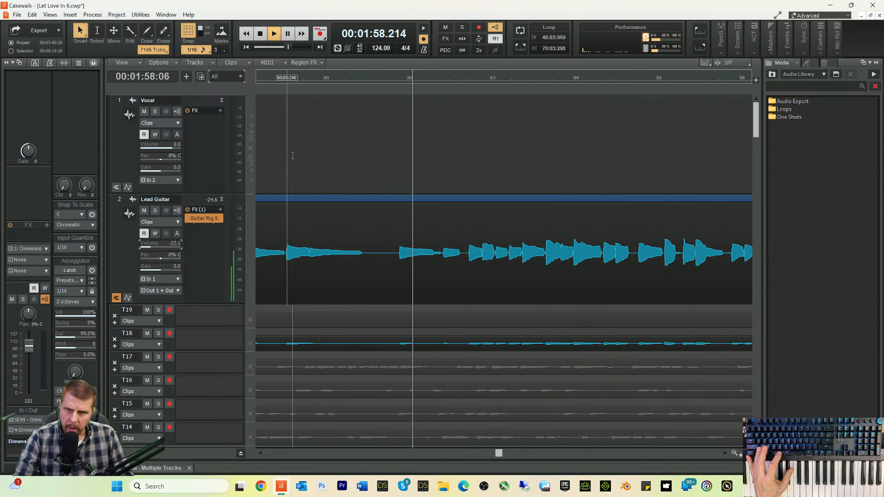
{"action": "key", "text": "space"}
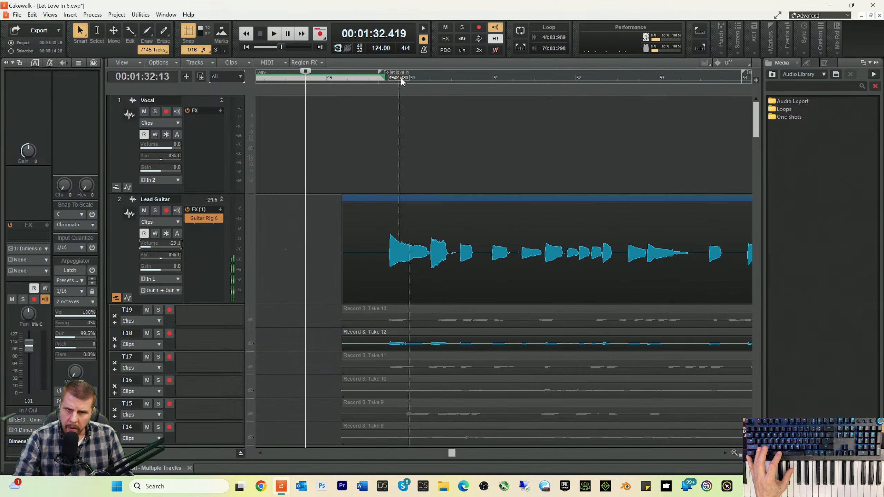
- Audition the Lead Guitar solo at several points between bars 49 and 62, stopping just before bar 62
{"action": "key", "text": "space"}
{"action": "key", "text": "space"}
{"action": "left_click", "coordinate": [691, 77]}
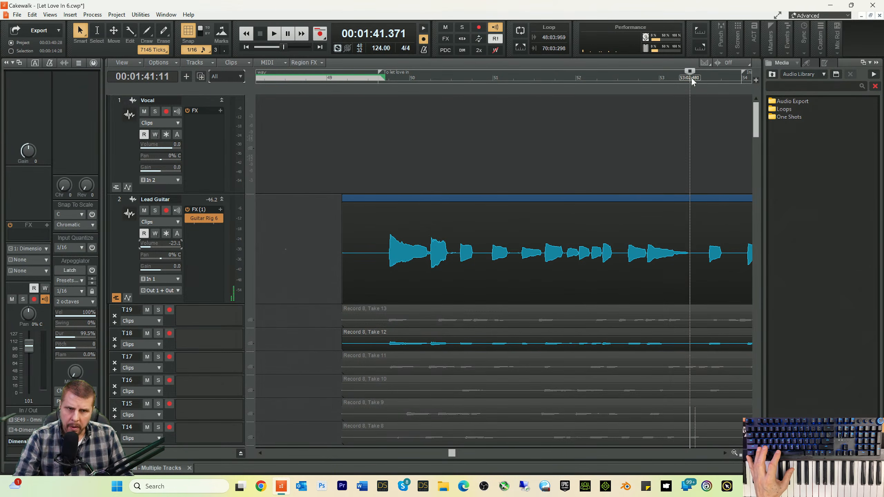
{"action": "left_click", "coordinate": [717, 82]}
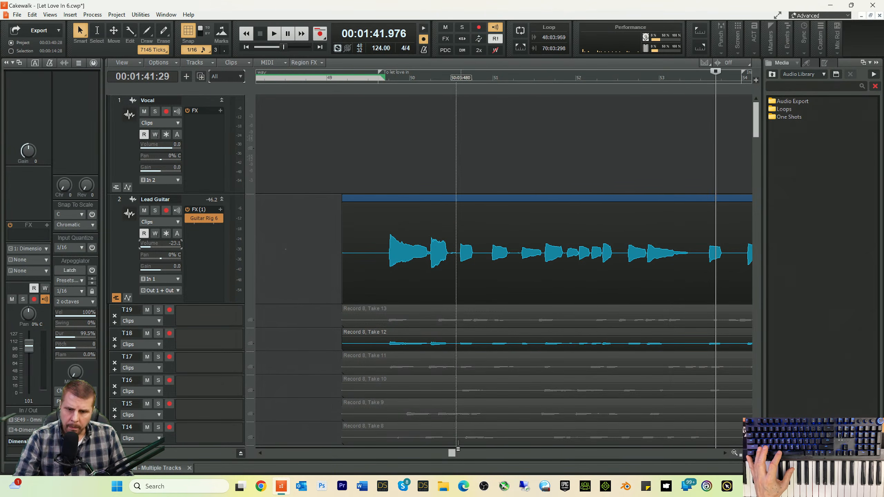
{"action": "left_click_drag", "start_coordinate": [451, 454], "coordinate": [480, 456]}
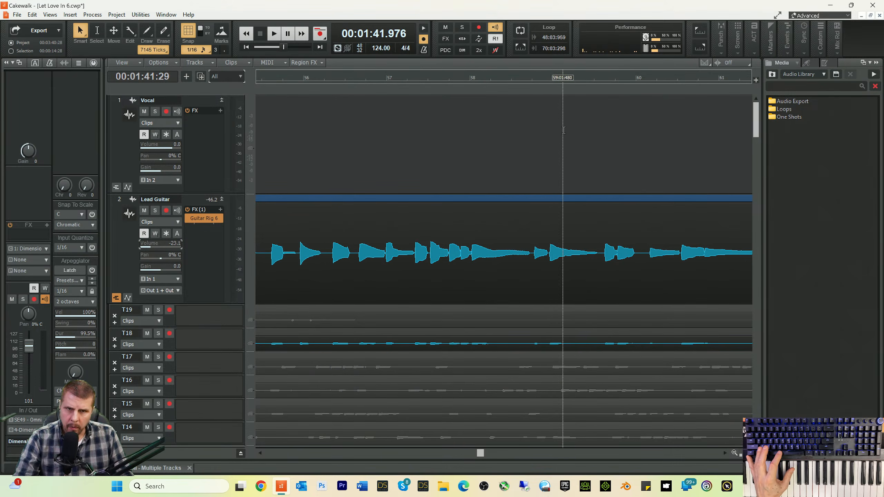
{"action": "key", "text": "space"}
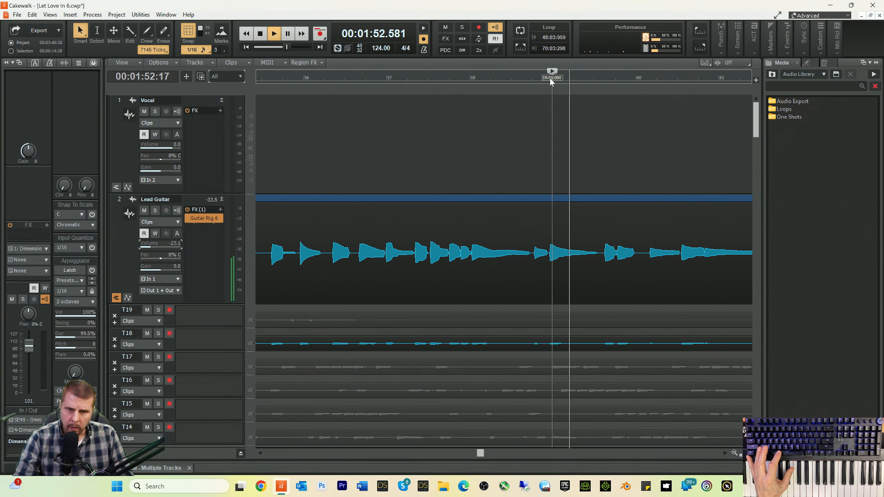
{"action": "left_click_drag", "start_coordinate": [481, 453], "coordinate": [489, 454]}
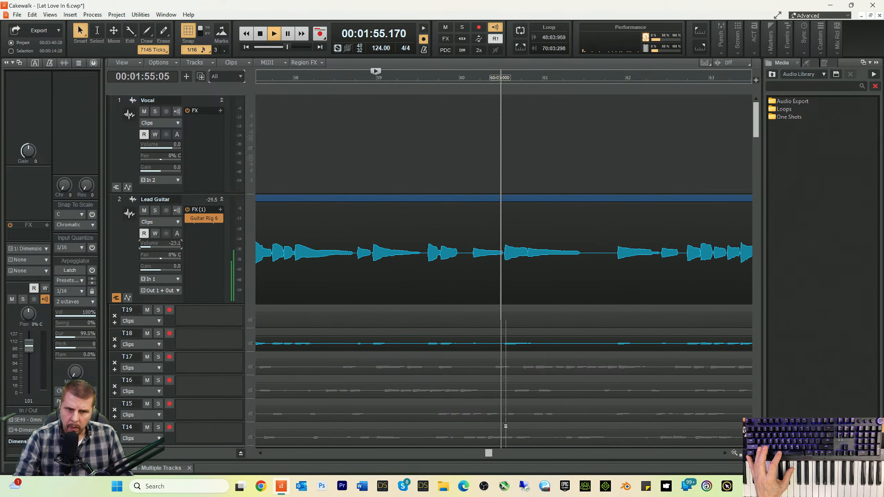
{"action": "left_click", "coordinate": [610, 80]}
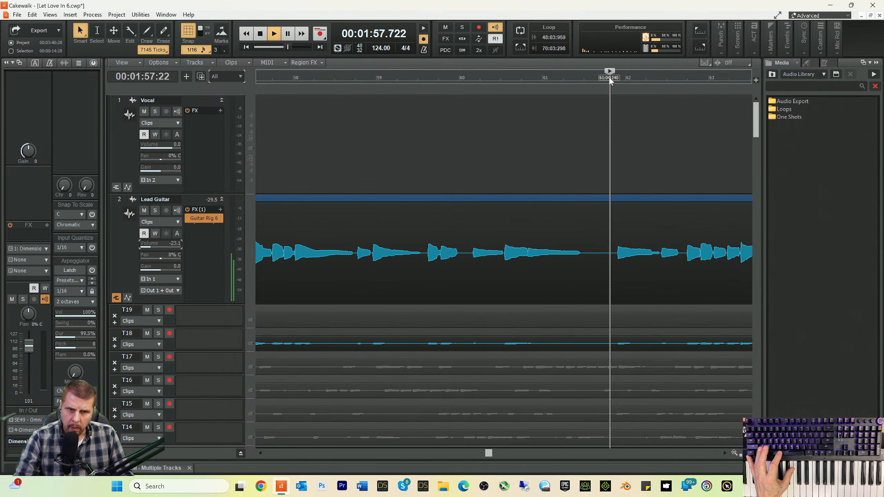
{"action": "left_click", "coordinate": [610, 79]}
- Return to the Kontakt 7 2 tracks, show a wider stretch of the timeline, and play the instrumental section from about bar 59
{"action": "scroll", "coordinate": [610, 230], "scroll_direction": "down", "scroll_amount": 15}
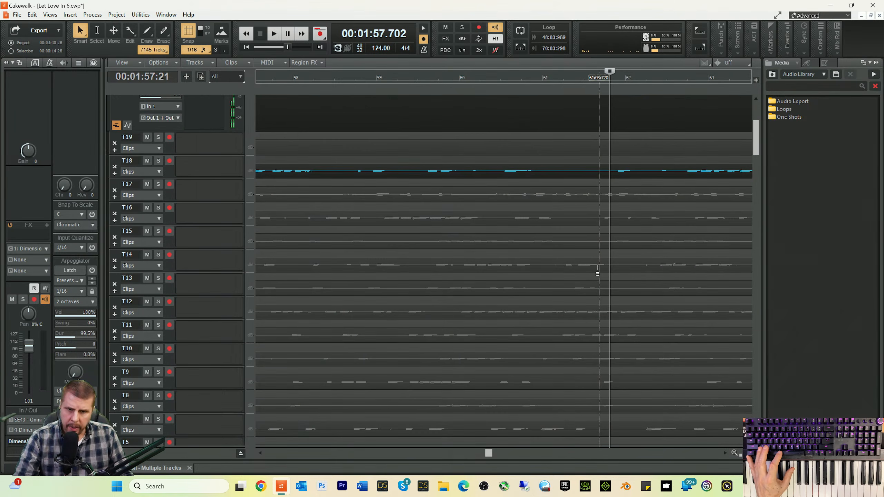
{"action": "scroll", "coordinate": [591, 305], "scroll_direction": "down", "scroll_amount": 10}
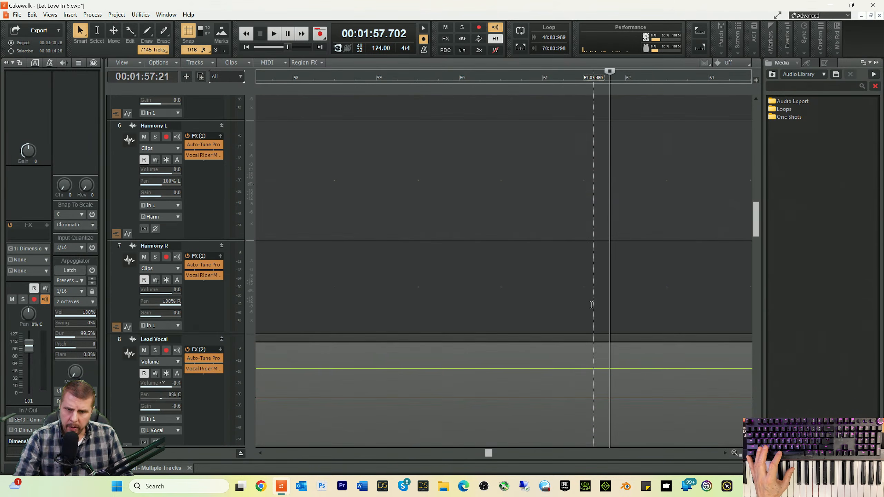
{"action": "scroll", "coordinate": [591, 302], "scroll_direction": "down", "scroll_amount": 10}
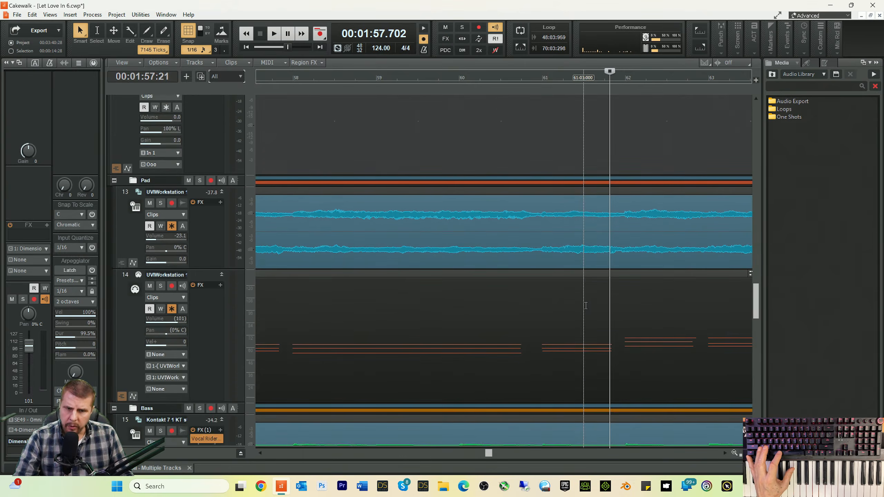
{"action": "scroll", "coordinate": [578, 309], "scroll_direction": "down", "scroll_amount": 8}
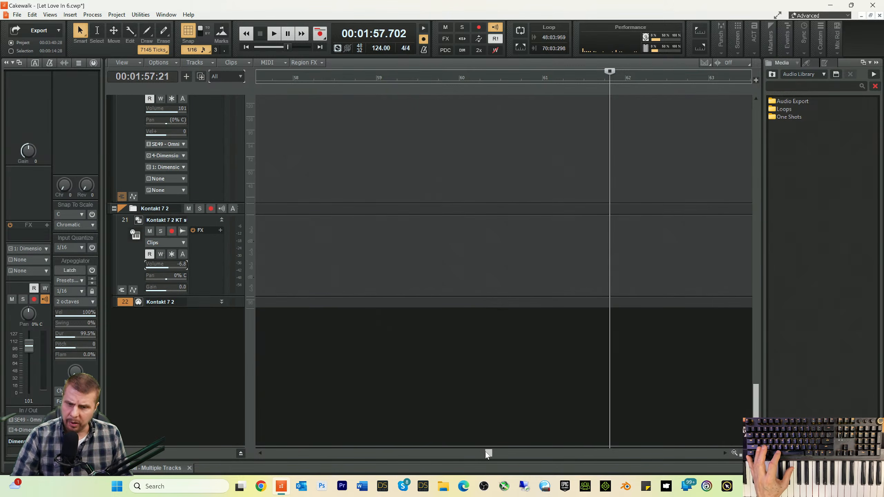
{"action": "left_click_drag", "start_coordinate": [487, 453], "coordinate": [428, 462]}
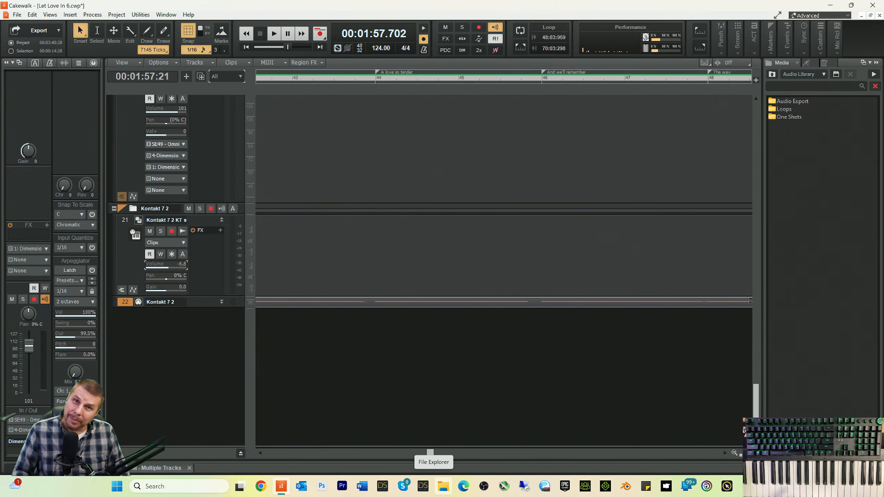
{"action": "left_click", "coordinate": [735, 454]}
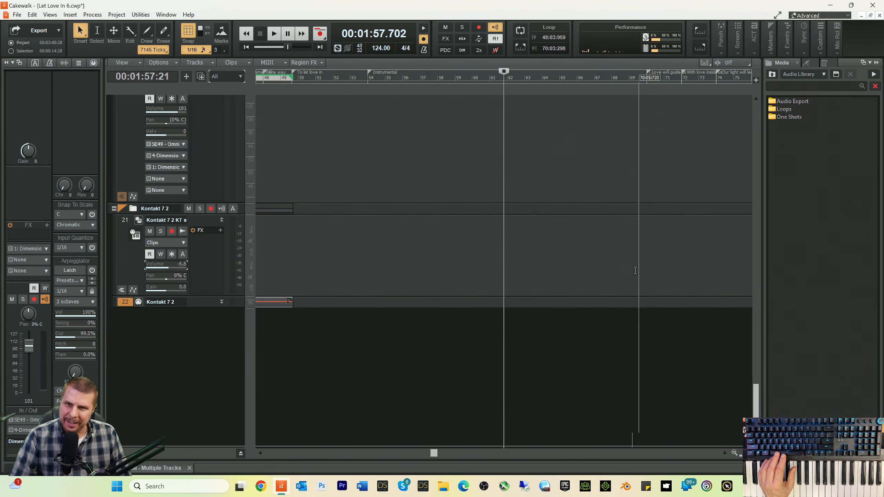
{"action": "left_click", "coordinate": [483, 80]}
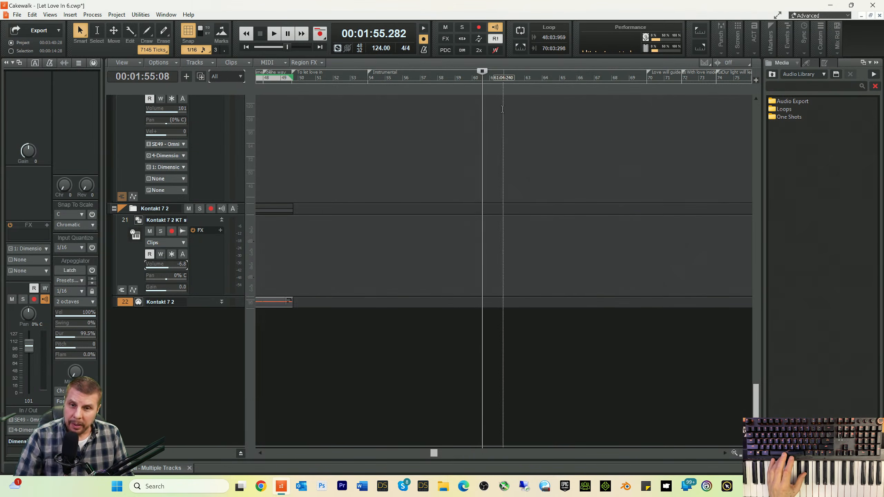
{"action": "left_click", "coordinate": [453, 79]}
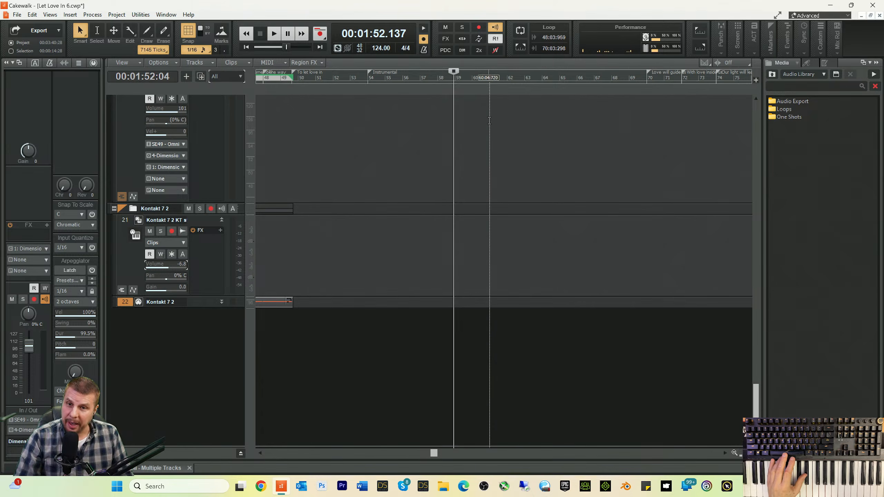
{"action": "key", "text": "space"}
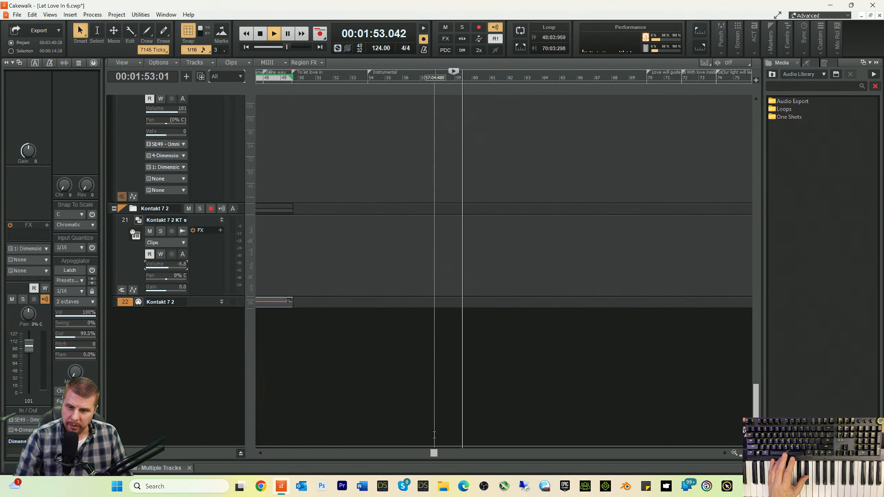
- Stop playback, open the Kontakt 7 2 clip's notes in the piano roll, and play them from bar 41
{"action": "key", "text": "space"}
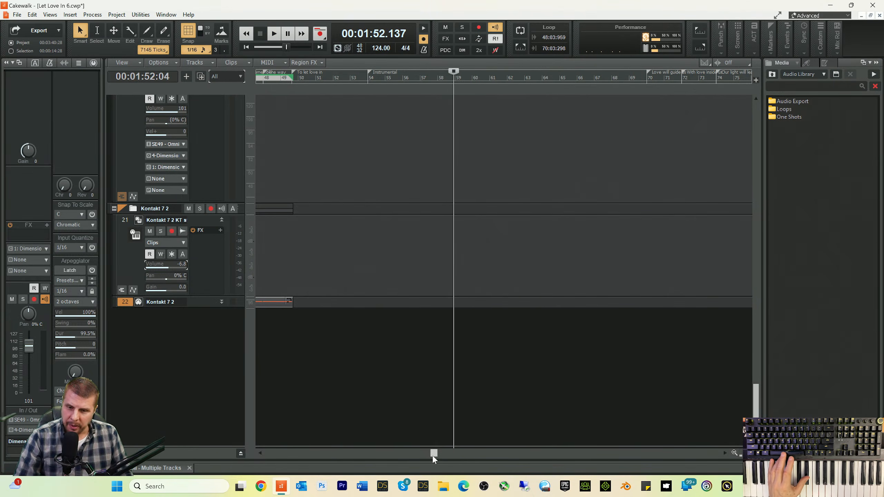
{"action": "left_click", "coordinate": [271, 302]}
{"action": "double_click", "coordinate": [270, 303]}
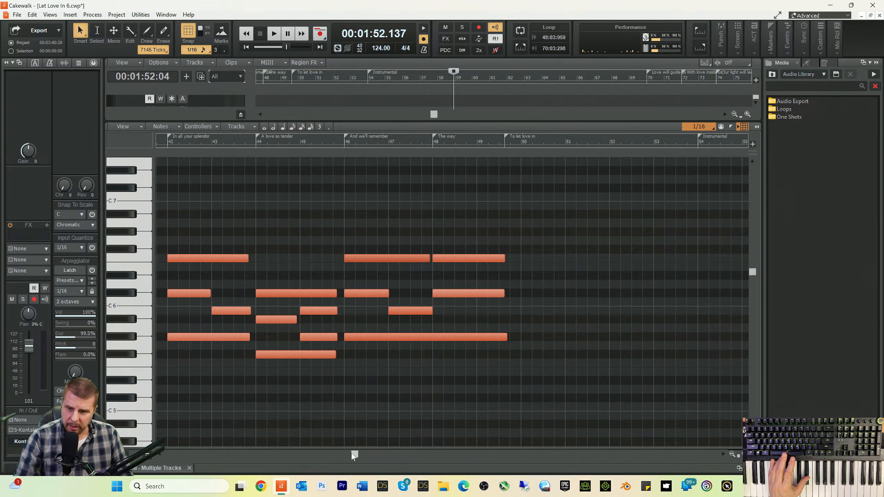
{"action": "left_click_drag", "start_coordinate": [351, 454], "coordinate": [310, 455]}
{"action": "left_click", "coordinate": [513, 143]}
{"action": "key", "text": "space"}
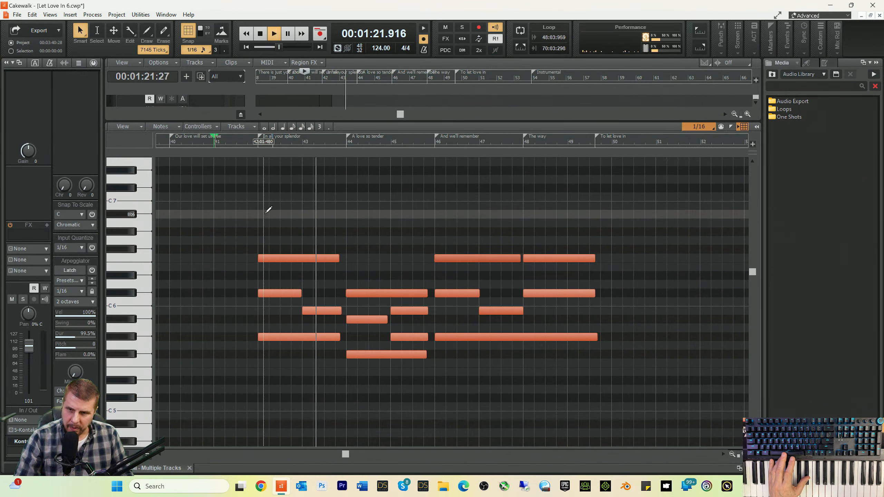
{"action": "key", "text": "space"}
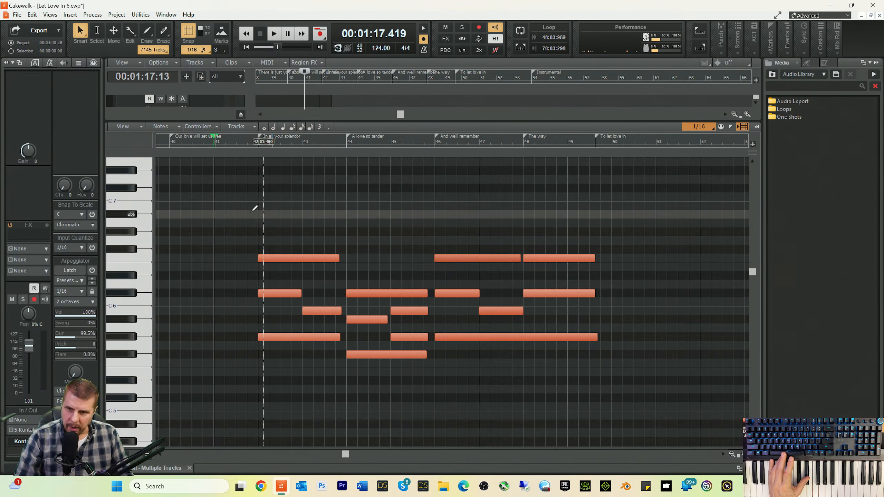
- Quantize the start times of all Kontakt 7 2 notes in bars 42 to 49 to 1/16 at 100 percent strength
{"action": "left_click_drag", "start_coordinate": [247, 208], "coordinate": [581, 391]}
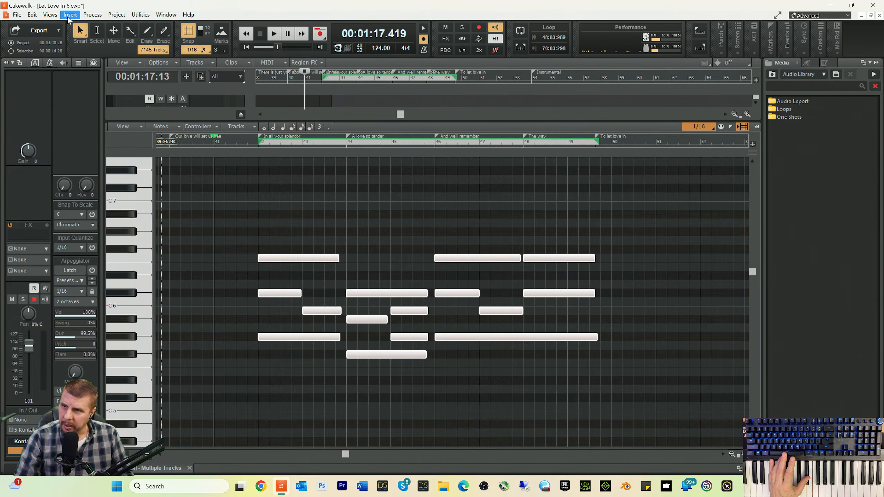
{"action": "left_click", "coordinate": [99, 16]}
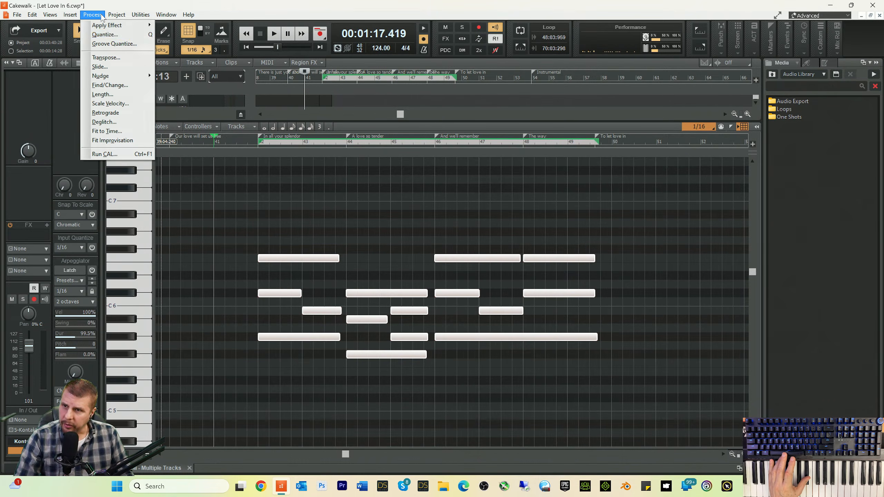
{"action": "left_click", "coordinate": [104, 35]}
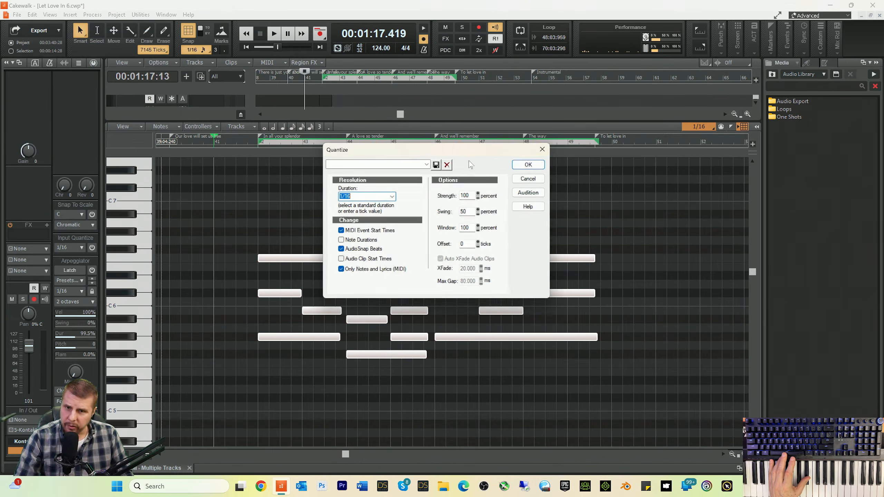
{"action": "left_click", "coordinate": [531, 165]}
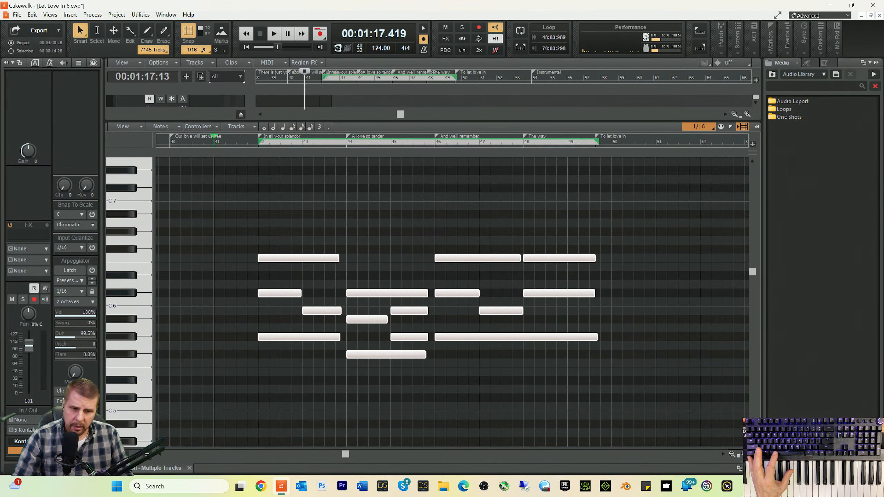
{"action": "left_click", "coordinate": [71, 15]}
{"action": "left_click", "coordinate": [74, 43]}
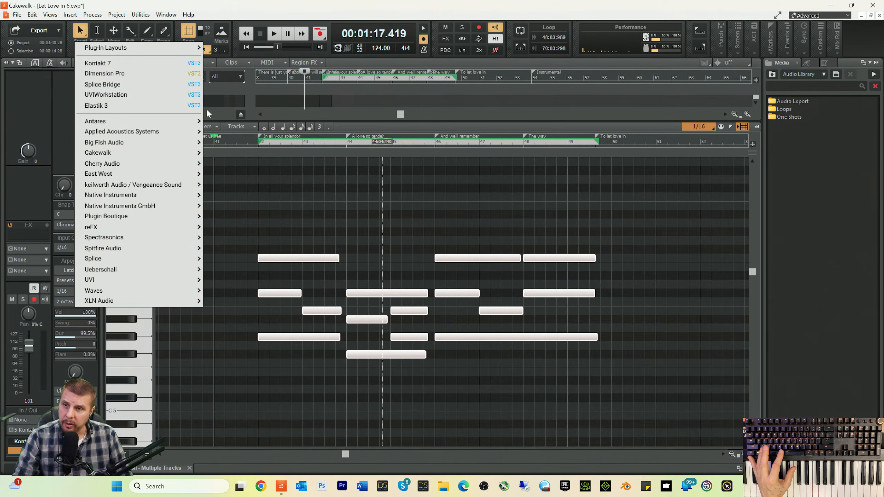
{"action": "left_click", "coordinate": [91, 74]}
{"action": "left_click", "coordinate": [542, 157]}
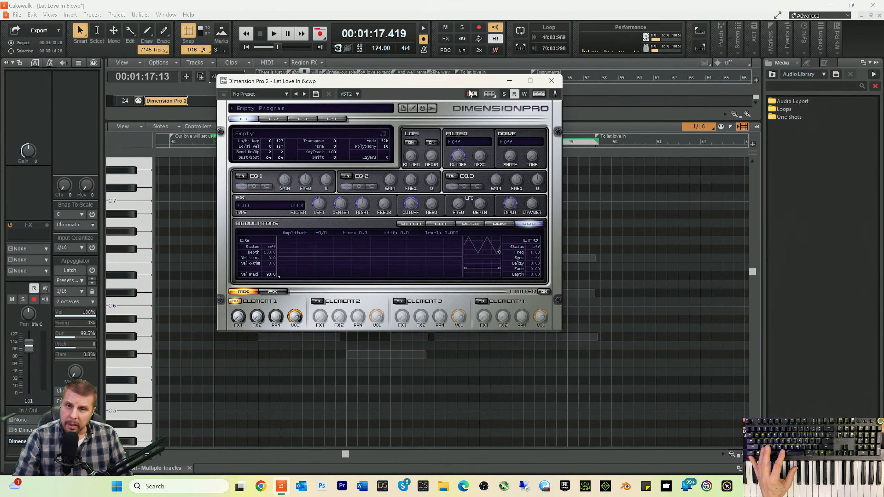
{"action": "left_click", "coordinate": [552, 80]}
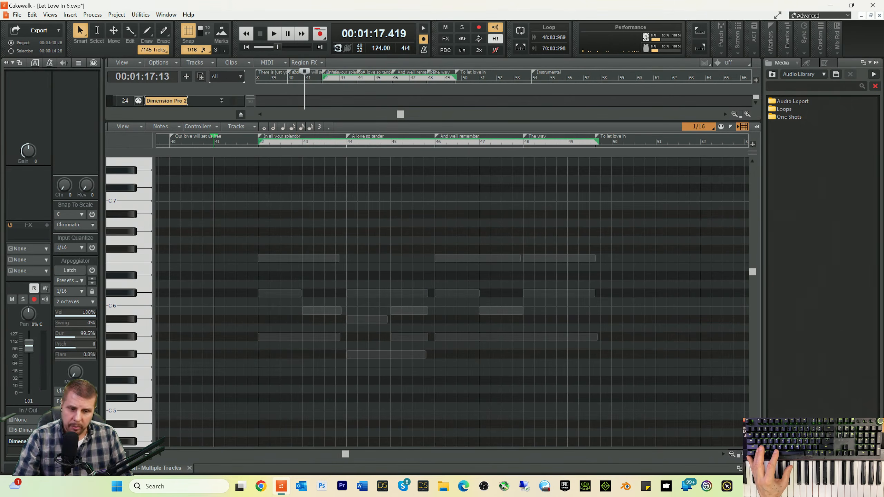
{"action": "key", "text": "ctrl+z"}
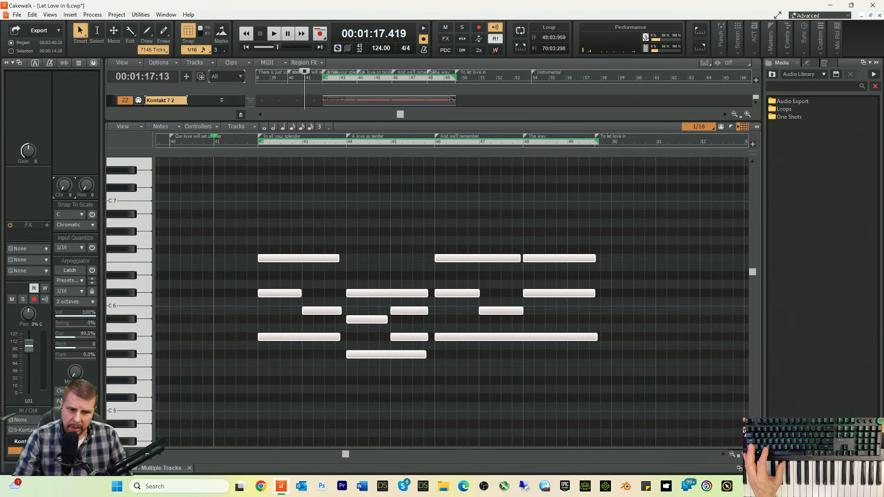
- Close the piano roll and insert another Kontakt 7 soft synth below the Kontakt 7 2 tracks
{"action": "key", "text": "d"}
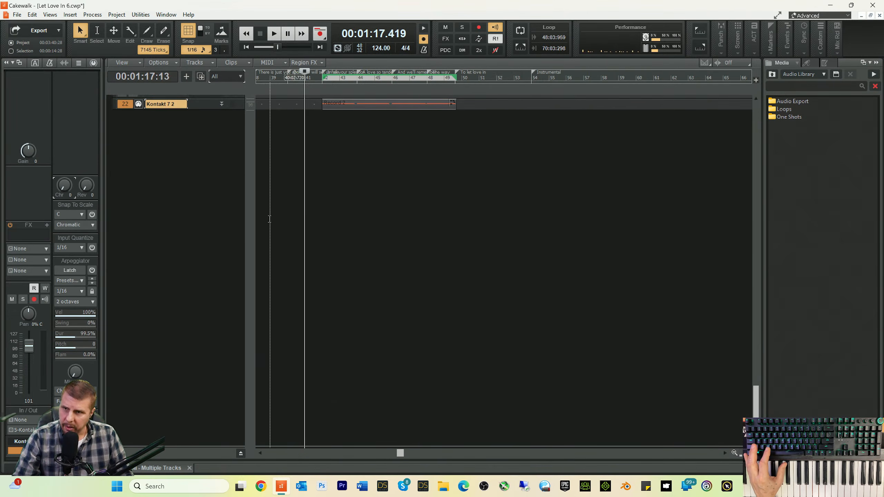
{"action": "scroll", "coordinate": [219, 204], "scroll_direction": "up", "scroll_amount": 8}
{"action": "left_click", "coordinate": [72, 14]}
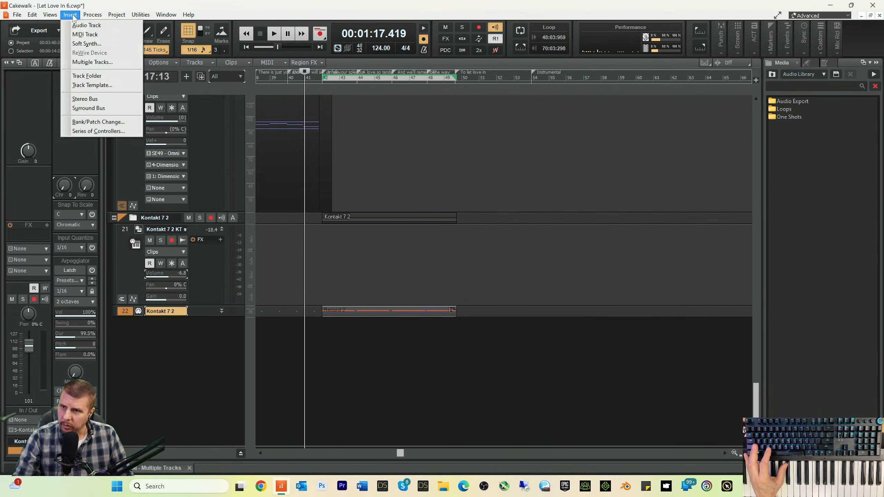
{"action": "left_click", "coordinate": [111, 41]}
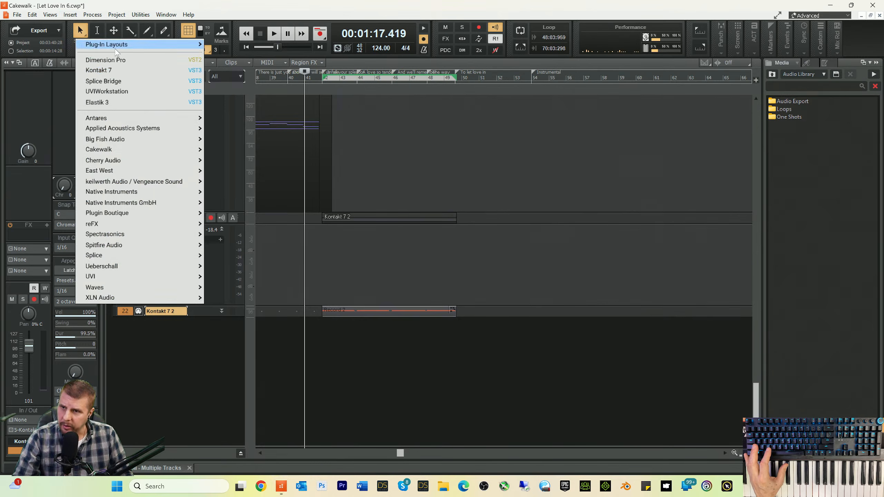
{"action": "left_click", "coordinate": [98, 70]}
{"action": "left_click", "coordinate": [533, 158]}
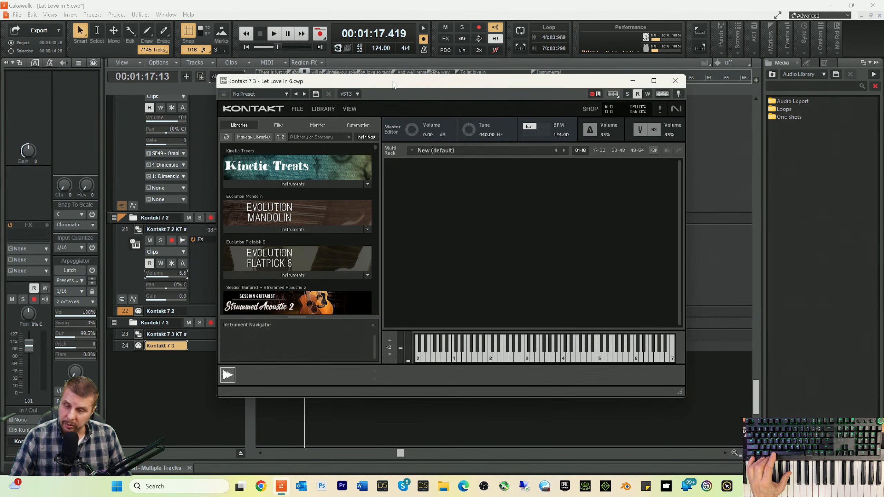
- Browse the new Kontakt instance's libraries and filter the list by FACTORY
{"action": "scroll", "coordinate": [327, 266], "scroll_direction": "down", "scroll_amount": 5}
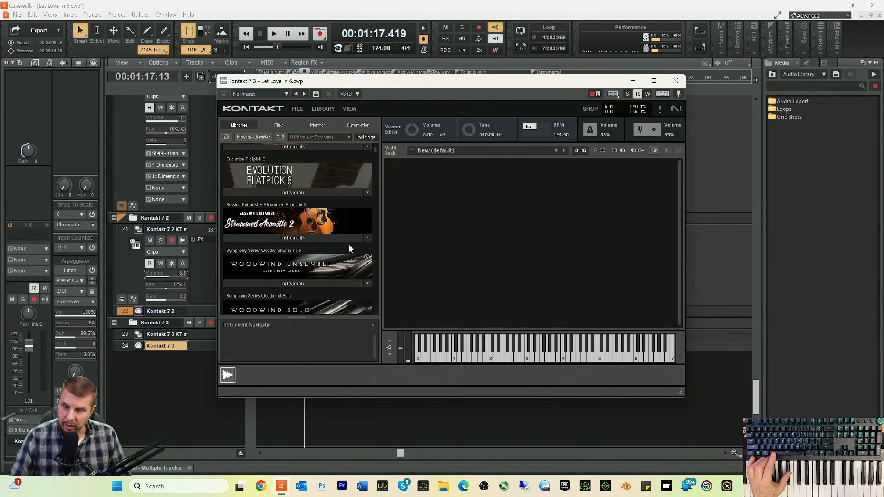
{"action": "scroll", "coordinate": [348, 241], "scroll_direction": "down", "scroll_amount": 5}
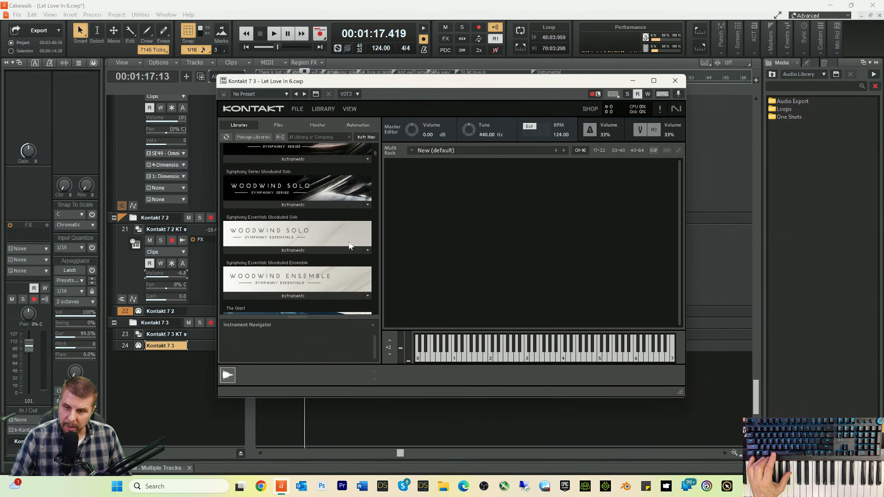
{"action": "scroll", "coordinate": [349, 242], "scroll_direction": "down", "scroll_amount": 3}
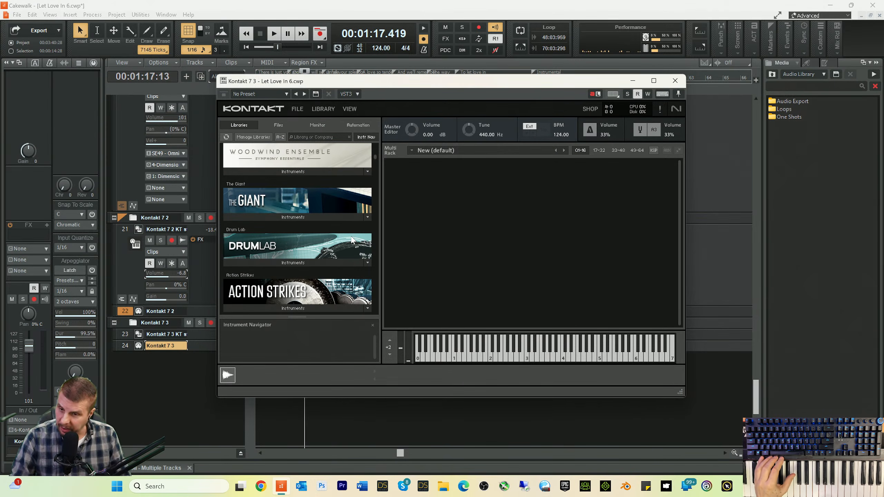
{"action": "scroll", "coordinate": [316, 228], "scroll_direction": "down", "scroll_amount": 4}
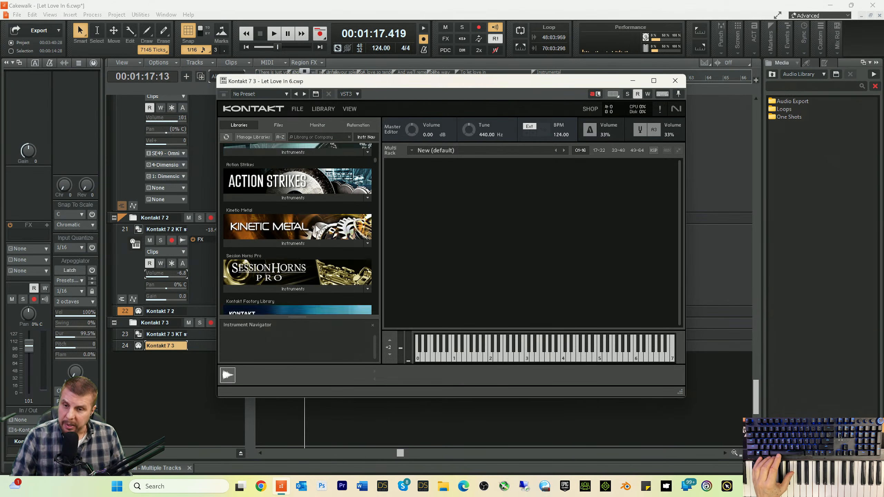
{"action": "scroll", "coordinate": [320, 267], "scroll_direction": "down", "scroll_amount": 4}
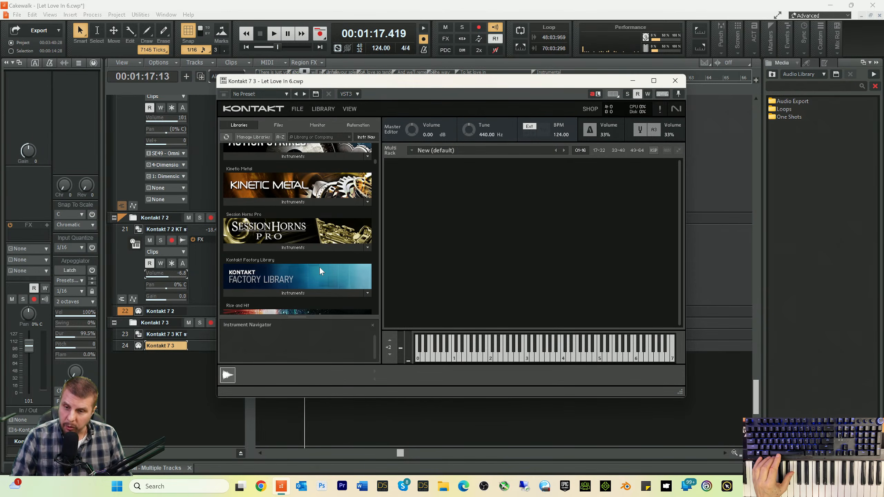
{"action": "scroll", "coordinate": [319, 267], "scroll_direction": "down", "scroll_amount": 3}
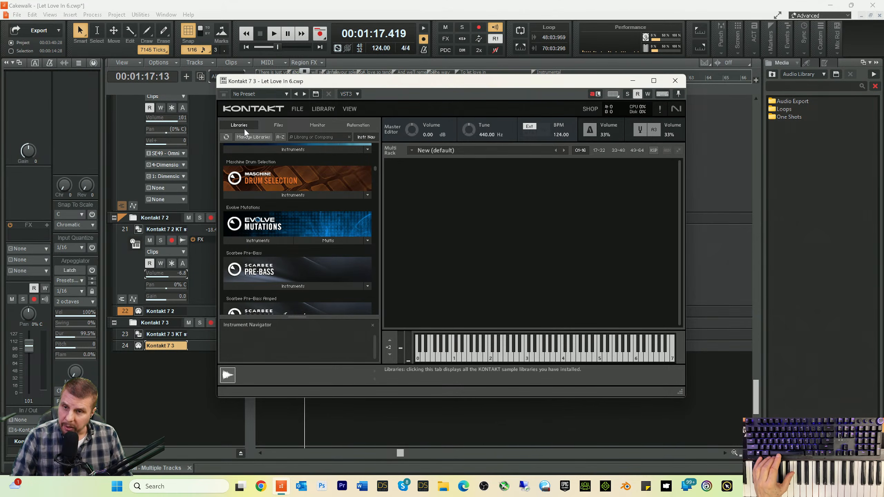
{"action": "type", "text": "F"}
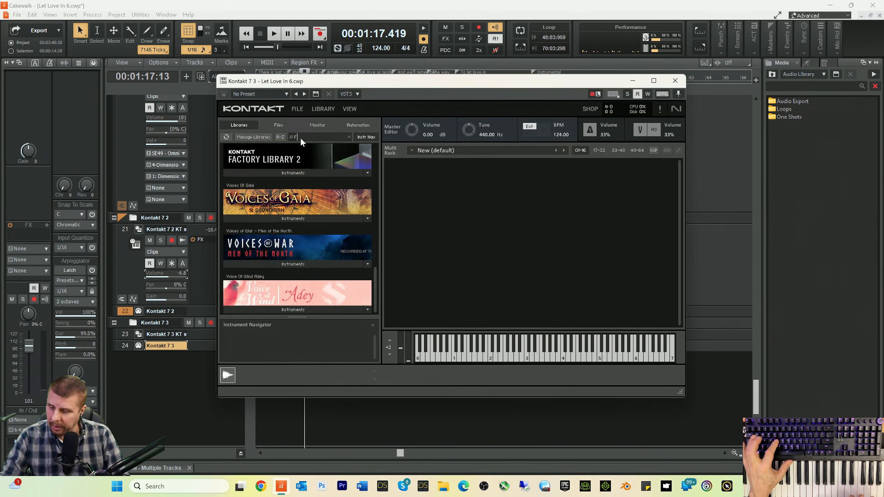
{"action": "type", "text": "ACTORY"}
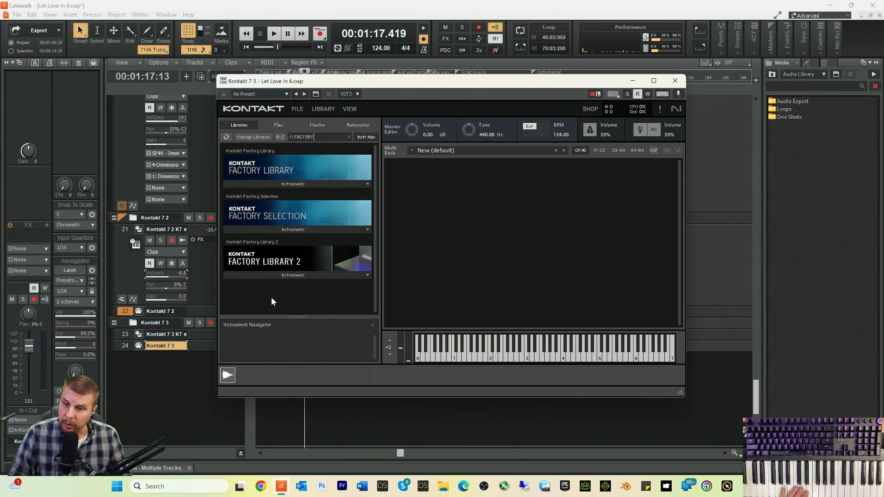
- Load Choir [a].nki from the 3 - Choir folder of Kontakt Factory Library 2 and put the Kontakt window away
{"action": "left_click", "coordinate": [291, 275]}
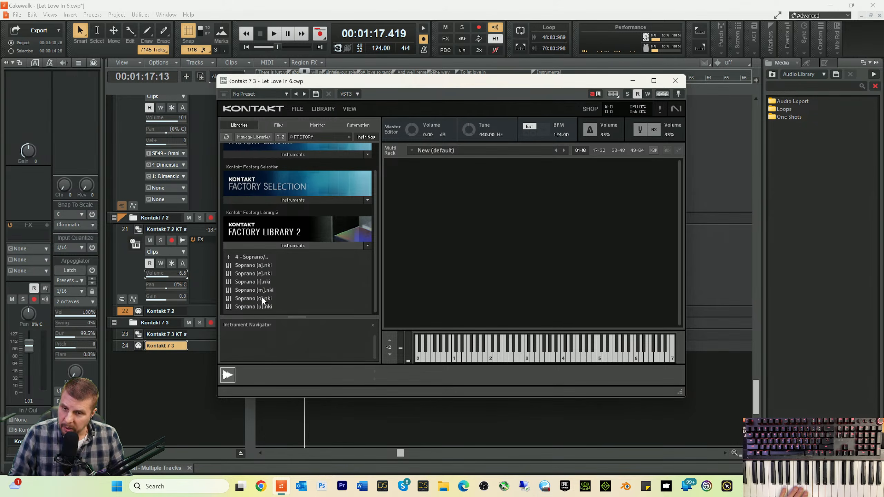
{"action": "left_click", "coordinate": [228, 257]}
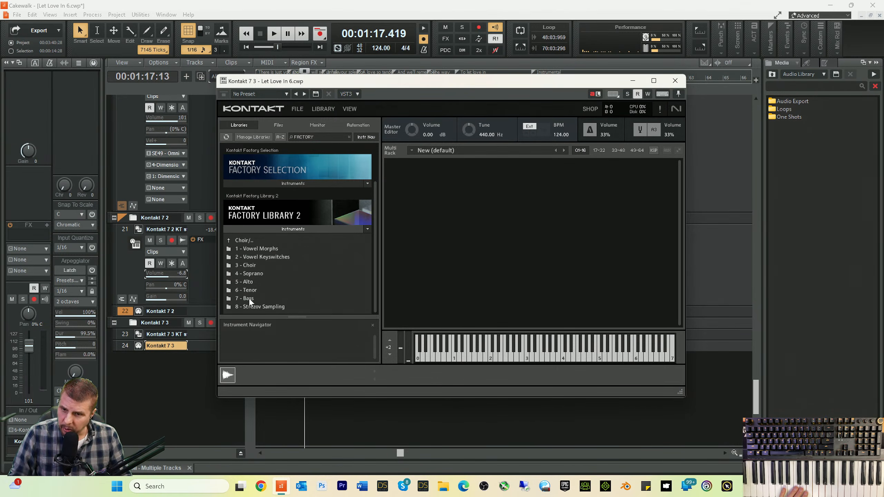
{"action": "left_click", "coordinate": [246, 267]}
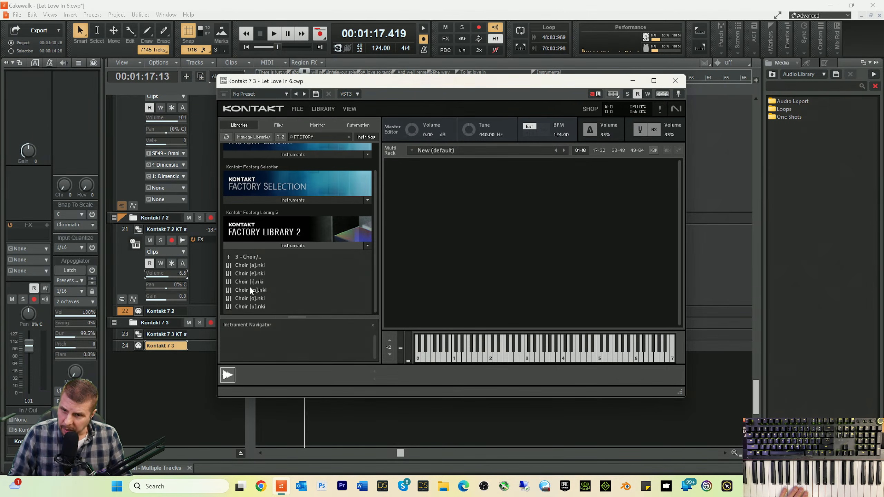
{"action": "left_click", "coordinate": [233, 267]}
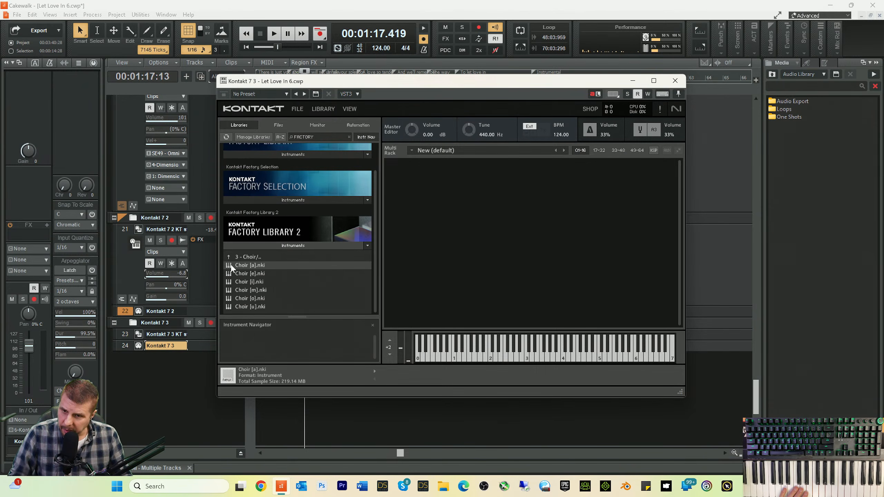
{"action": "double_click", "coordinate": [299, 267]}
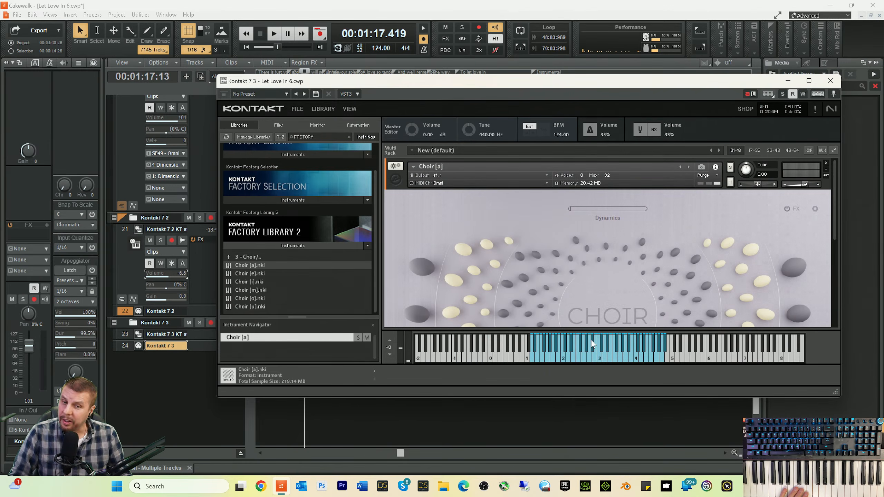
{"action": "left_click", "coordinate": [788, 82]}
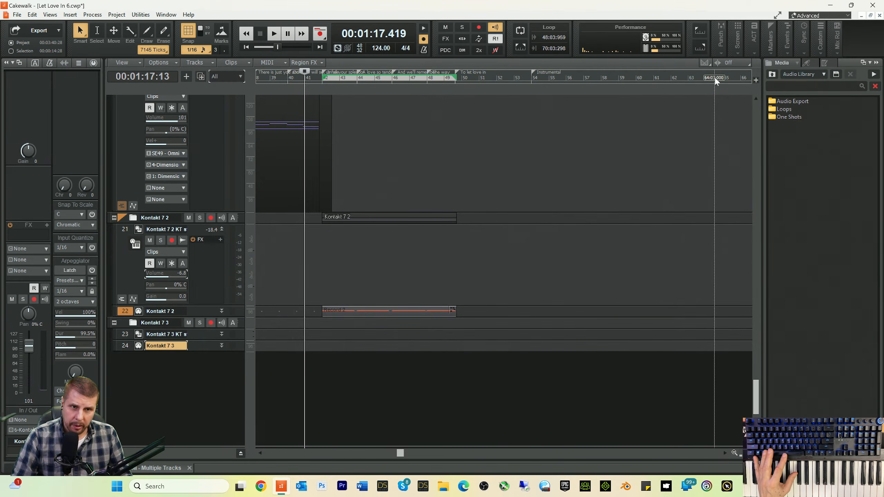
- Play the instrumental section from bar 64, then from about bar 59, to find where the choir part enters
{"action": "left_click", "coordinate": [716, 78]}
{"action": "key", "text": "space"}
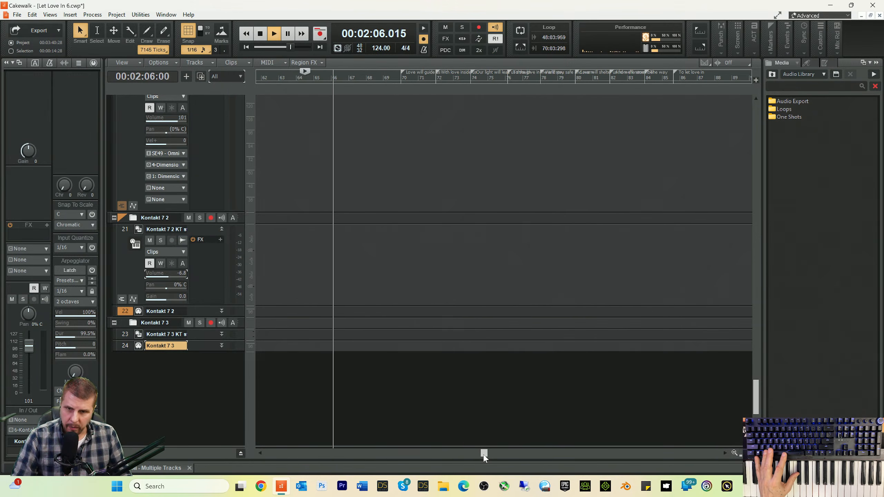
{"action": "left_click_drag", "start_coordinate": [484, 455], "coordinate": [431, 458]}
{"action": "key", "text": "space"}
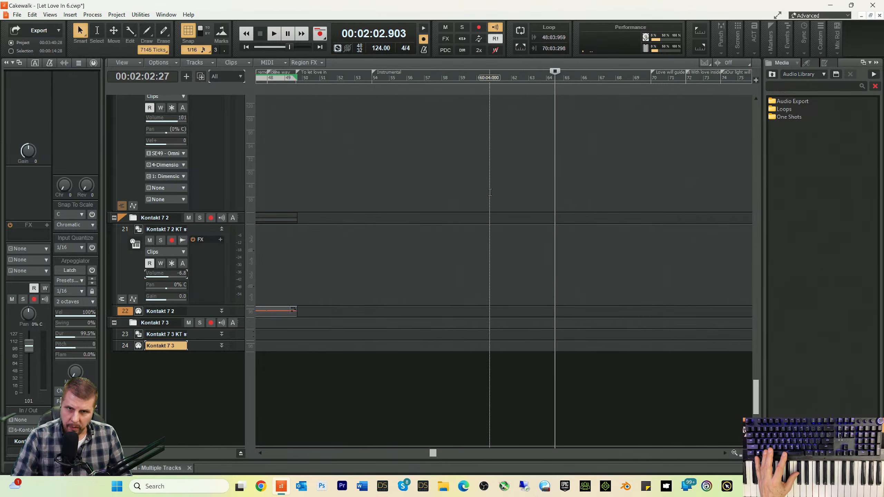
{"action": "left_click", "coordinate": [465, 79]}
{"action": "key", "text": "space"}
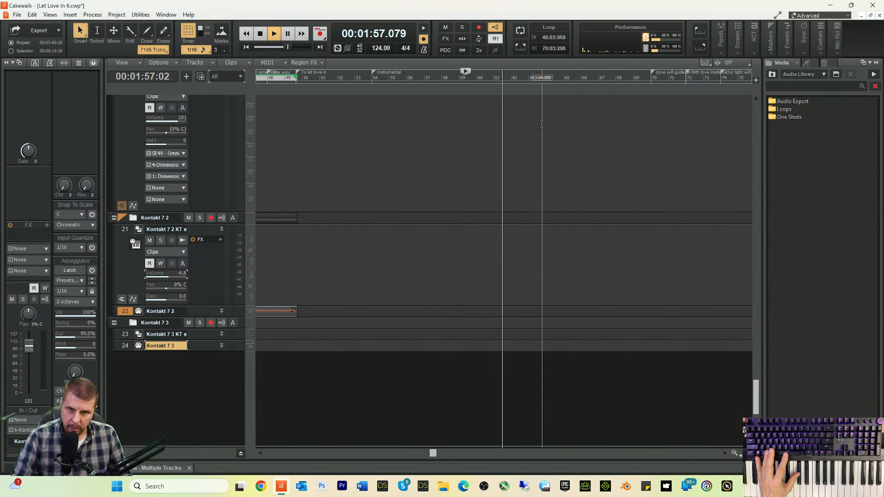
{"action": "key", "text": "space"}
- Move the playback position to bar 62 and select the Kontakt 7 3 MIDI track
{"action": "left_click", "coordinate": [511, 78]}
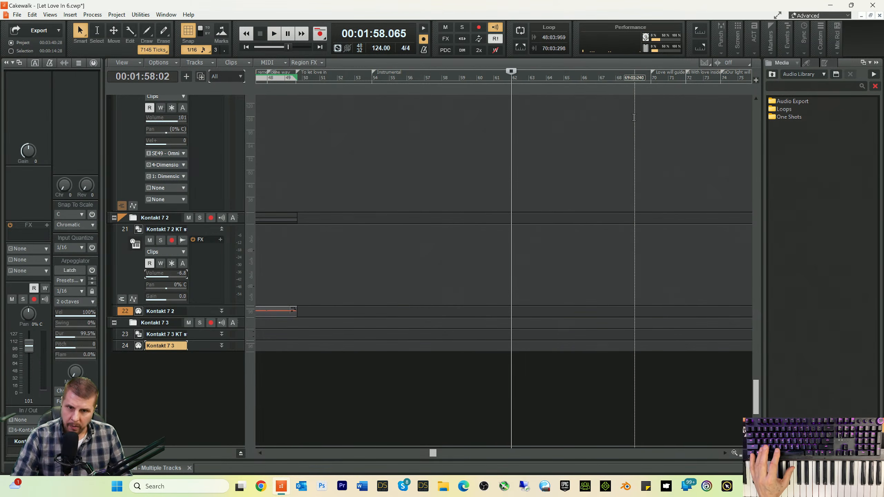
{"action": "left_click", "coordinate": [124, 348]}
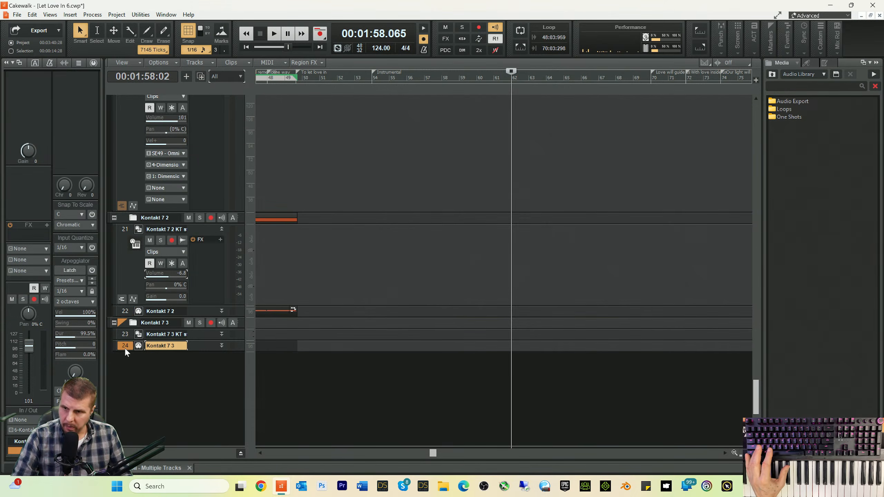
- Paste the copied clip onto the Kontakt 7 3 MIDI track at bar 62 and, during playback, set its audio track's volume to -7.4
{"action": "key", "text": "ctrl+v"}
{"action": "key", "text": "space"}
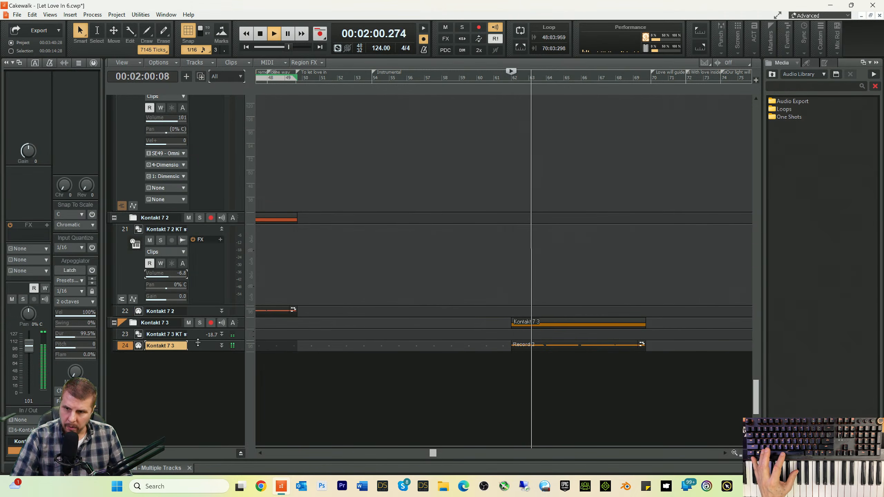
{"action": "left_click_drag", "start_coordinate": [198, 343], "coordinate": [176, 380]}
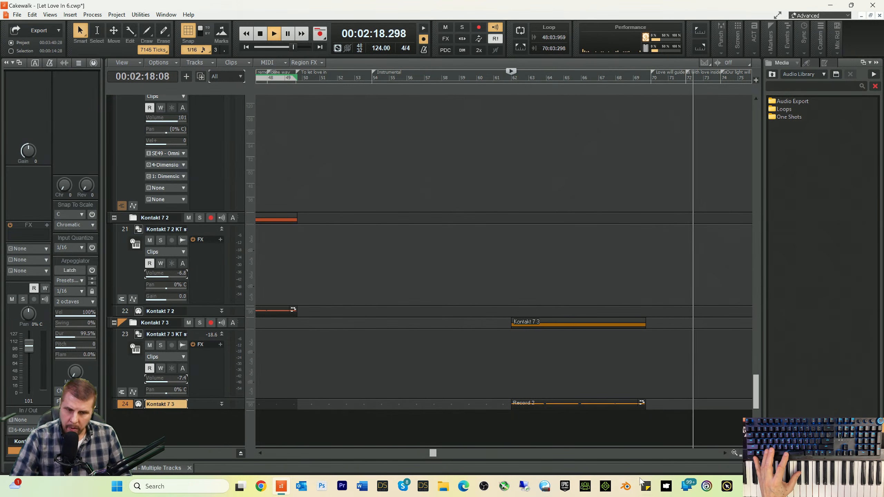
- Stop playback, place the playhead at 00:02:20:13 near bar 73 and save the project
{"action": "left_click", "coordinate": [733, 456]}
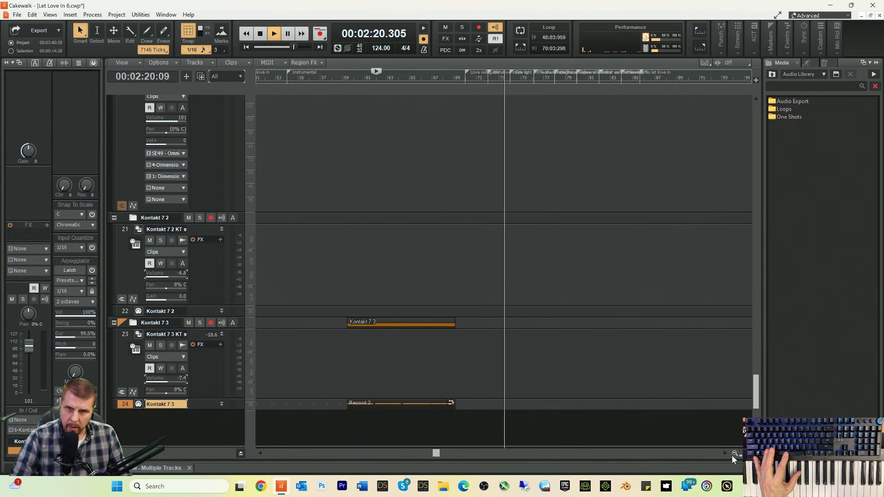
{"action": "left_click", "coordinate": [733, 455]}
{"action": "key", "text": "space"}
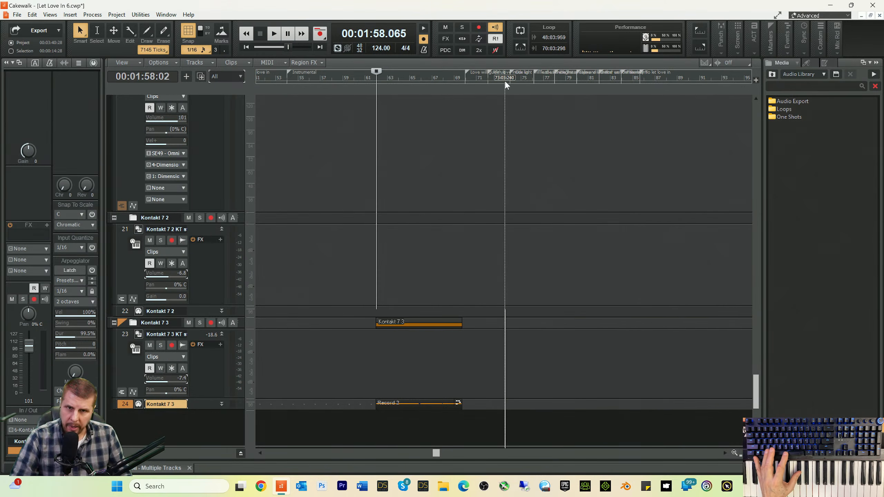
{"action": "left_click", "coordinate": [505, 78]}
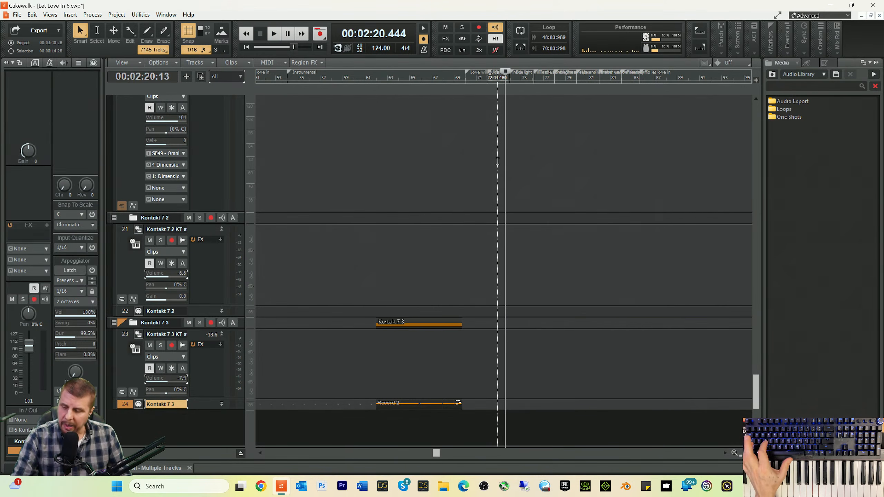
{"action": "key", "text": "ctrl+s"}
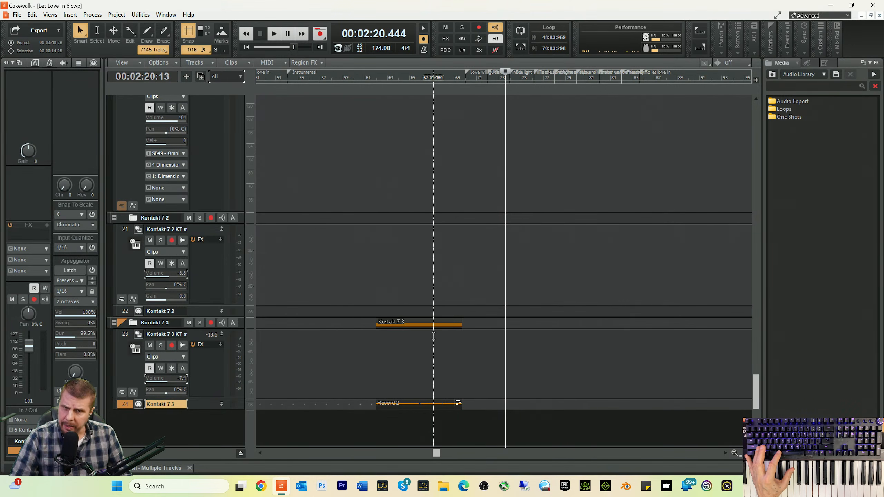
- Insert another Kontakt 7 soft synth with a MIDI source, synth track folder and first synth audio output
{"action": "scroll", "coordinate": [435, 335], "scroll_direction": "down", "scroll_amount": 1}
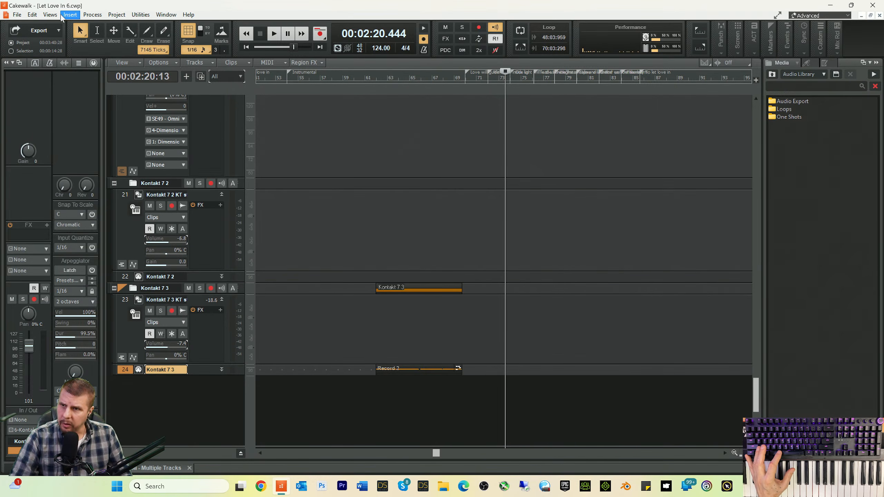
{"action": "left_click", "coordinate": [62, 16]}
{"action": "left_click", "coordinate": [86, 47]}
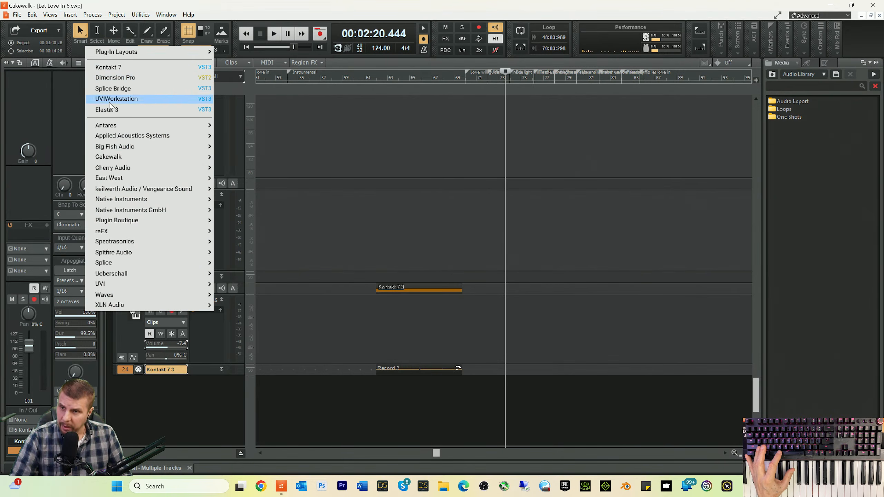
{"action": "left_click", "coordinate": [112, 66]}
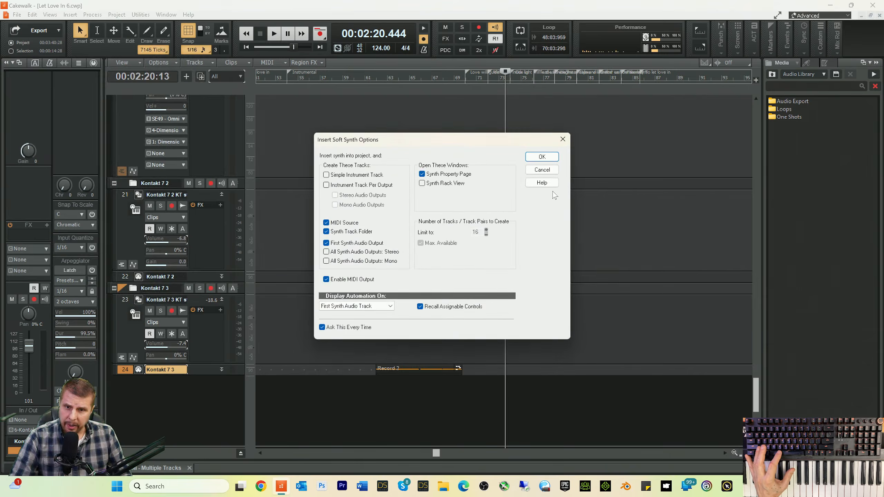
{"action": "left_click", "coordinate": [542, 157]}
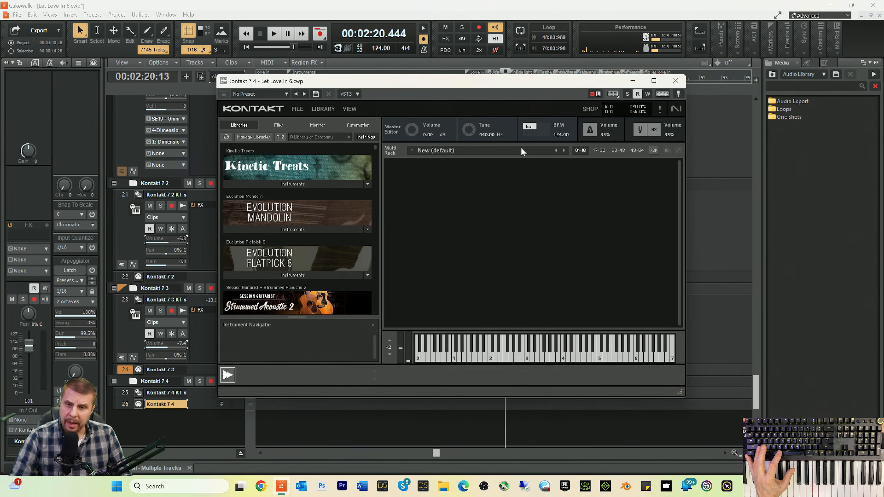
- Browse the Kontakt instrument libraries and filter them by "STRA"
{"action": "left_click_drag", "start_coordinate": [411, 87], "coordinate": [445, 76]}
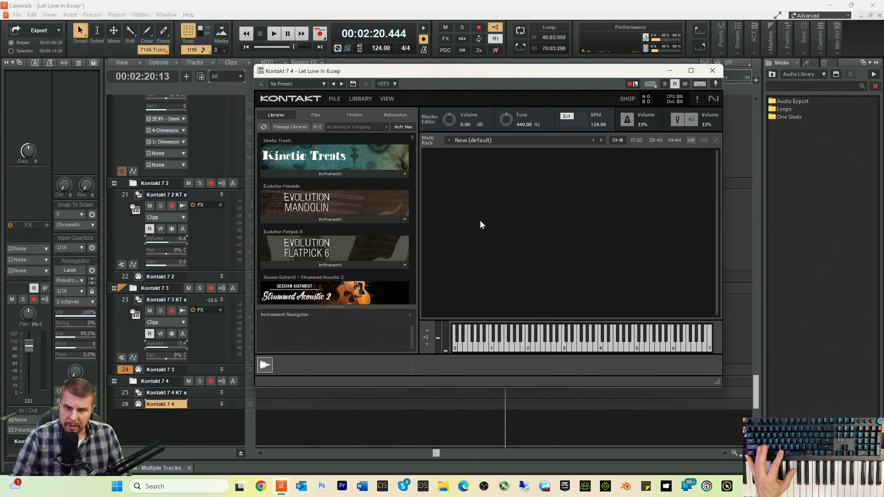
{"action": "scroll", "coordinate": [360, 249], "scroll_direction": "down", "scroll_amount": 1}
{"action": "scroll", "coordinate": [359, 254], "scroll_direction": "up", "scroll_amount": 1}
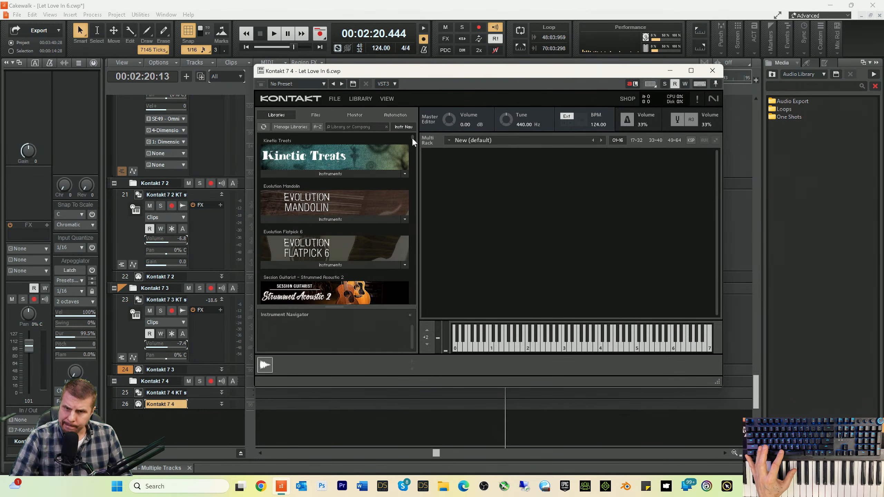
{"action": "left_click_drag", "start_coordinate": [412, 137], "coordinate": [411, 140]}
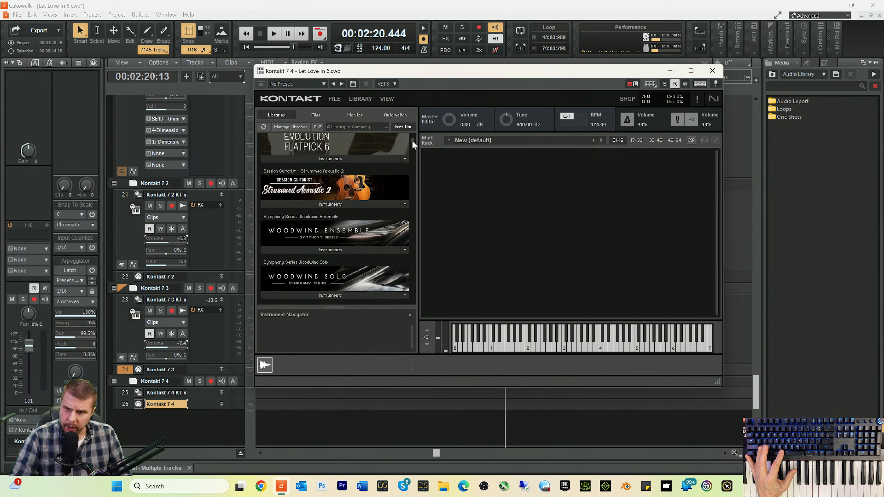
{"action": "left_click_drag", "start_coordinate": [412, 140], "coordinate": [412, 144]}
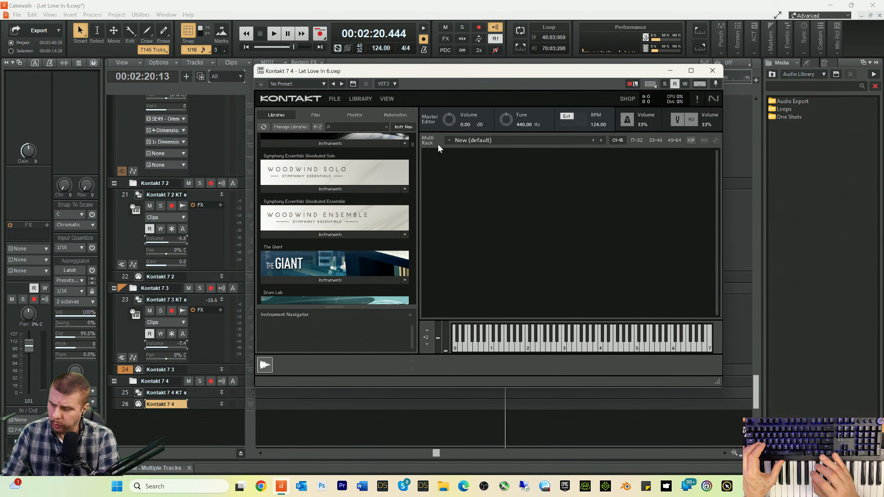
{"action": "type", "text": "STR"}
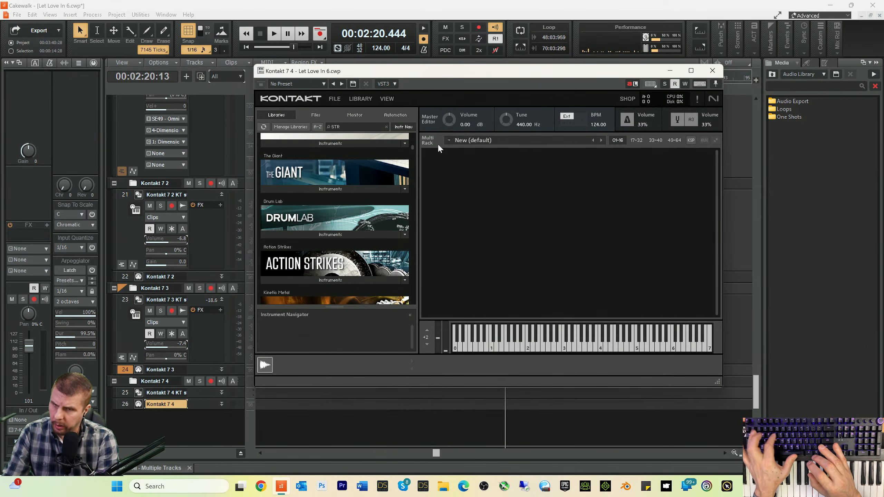
{"action": "type", "text": "A"}
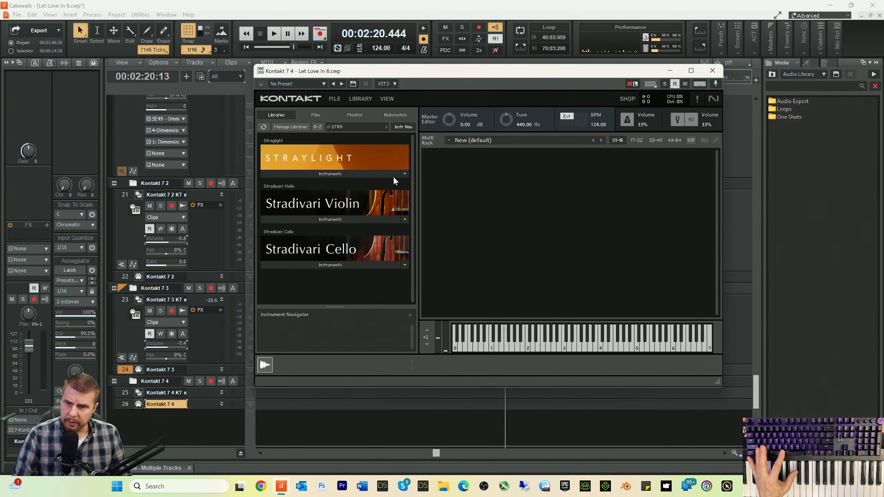
- Load the Stradivari Cello Multi Mic instrument, look over its interface and minimize the synth window
{"action": "left_click", "coordinate": [326, 265]}
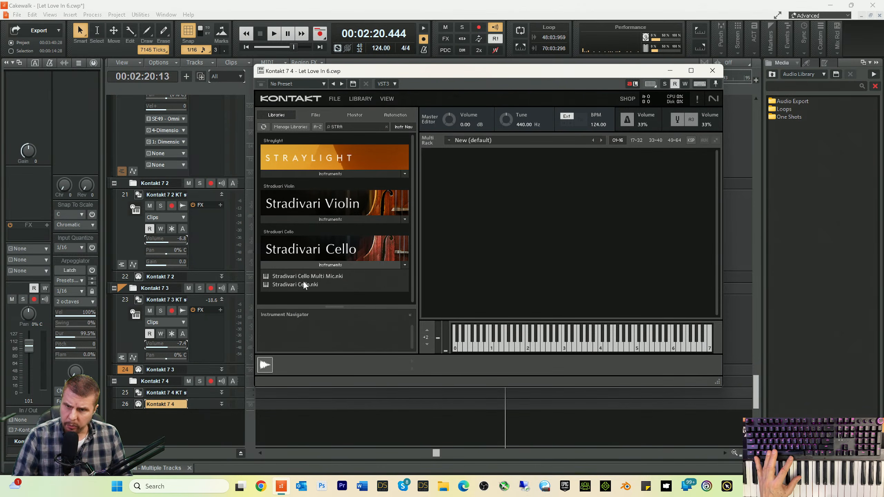
{"action": "left_click", "coordinate": [309, 274]}
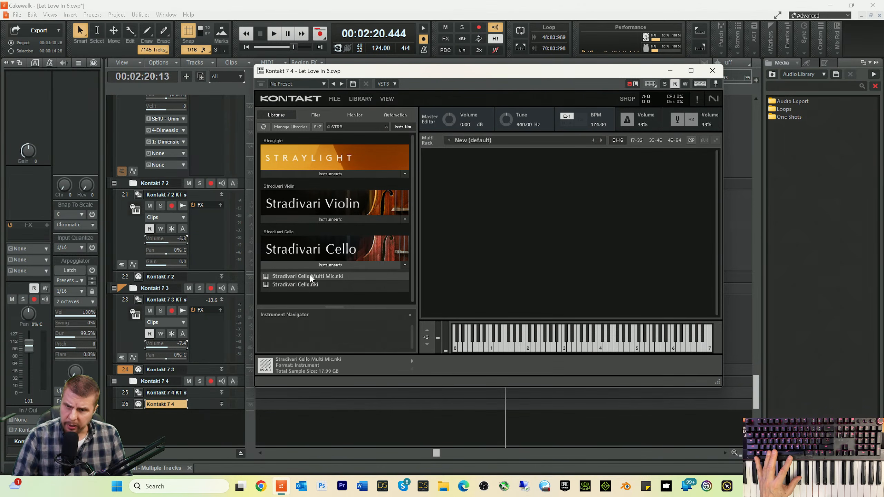
{"action": "double_click", "coordinate": [289, 277]}
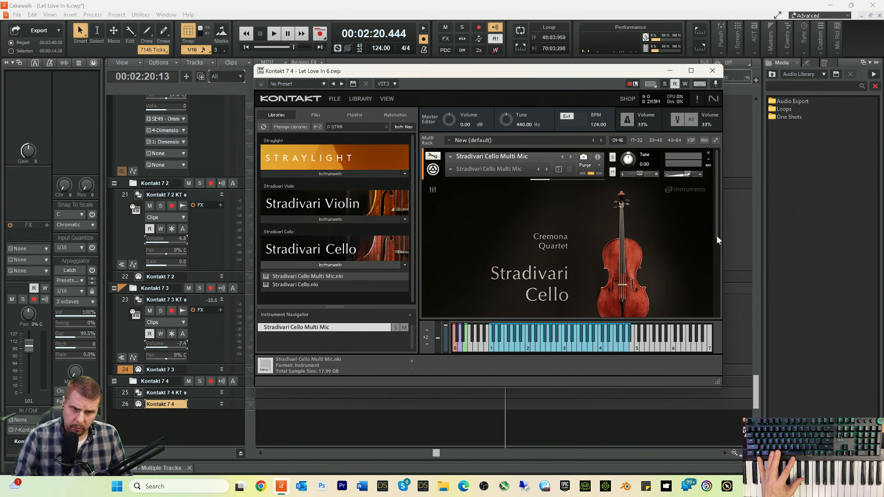
{"action": "left_click_drag", "start_coordinate": [716, 235], "coordinate": [711, 301]}
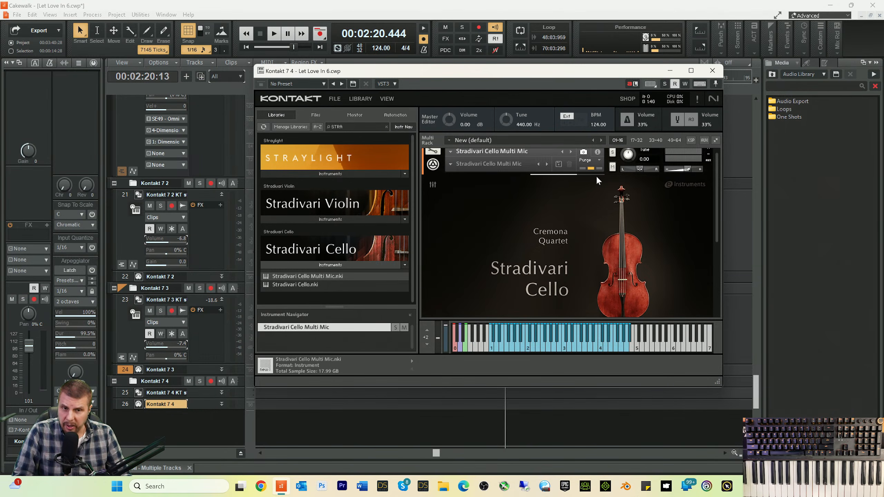
{"action": "left_click", "coordinate": [669, 71]}
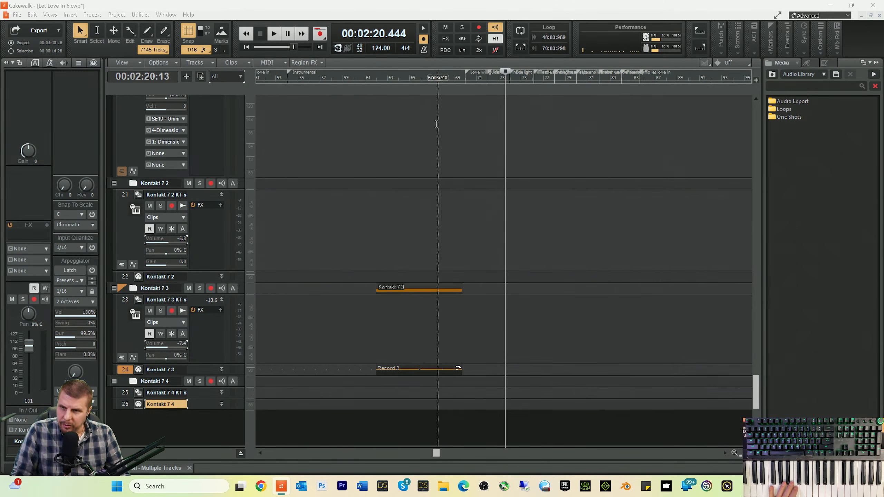
- Turn off input echo for the Dimension Pro 1 folder and turn it on for the Kontakt 7 4 folder
{"action": "scroll", "coordinate": [437, 124], "scroll_direction": "up", "scroll_amount": 10}
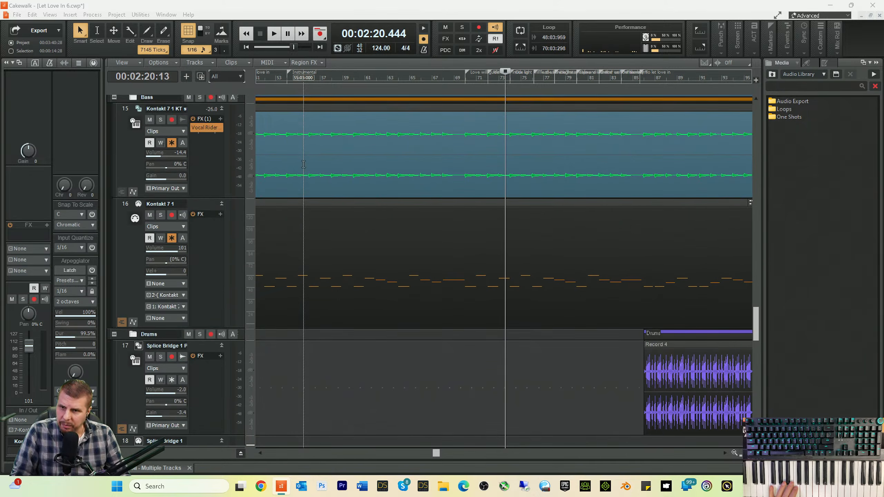
{"action": "scroll", "coordinate": [307, 182], "scroll_direction": "down", "scroll_amount": 5}
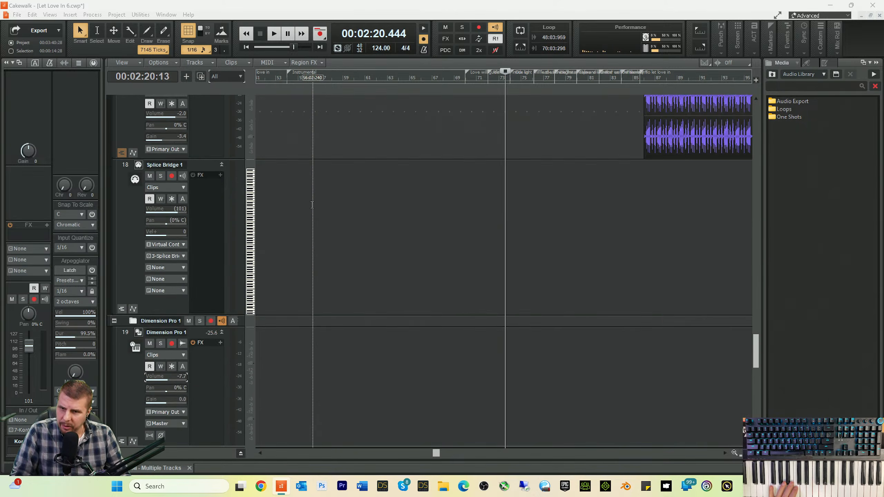
{"action": "scroll", "coordinate": [312, 205], "scroll_direction": "down", "scroll_amount": 3}
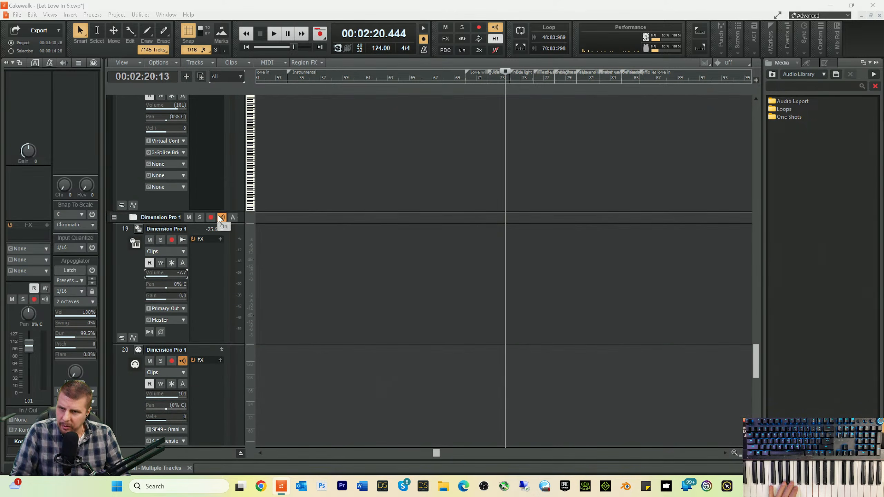
{"action": "scroll", "coordinate": [296, 219], "scroll_direction": "down", "scroll_amount": 10}
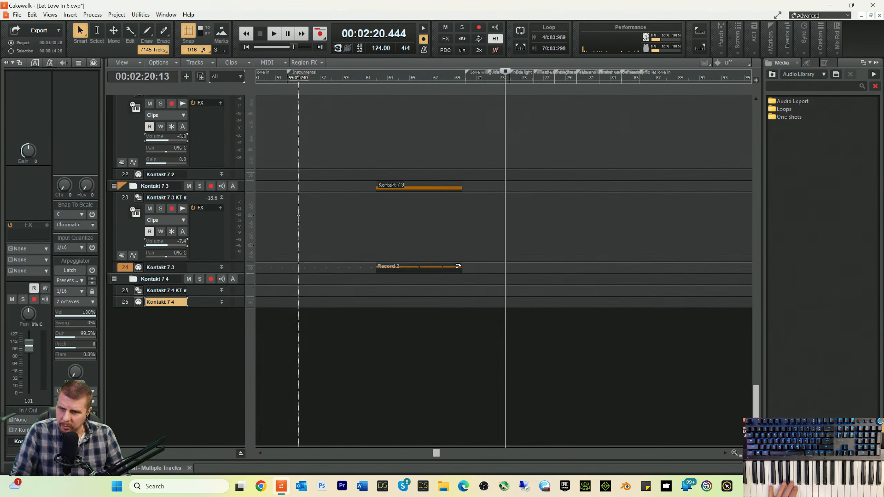
{"action": "left_click", "coordinate": [222, 280]}
- Enlarge the Kontakt 7 4 audio and MIDI tracks until their volume, pan and routing controls show
{"action": "left_click_drag", "start_coordinate": [203, 308], "coordinate": [209, 424]}
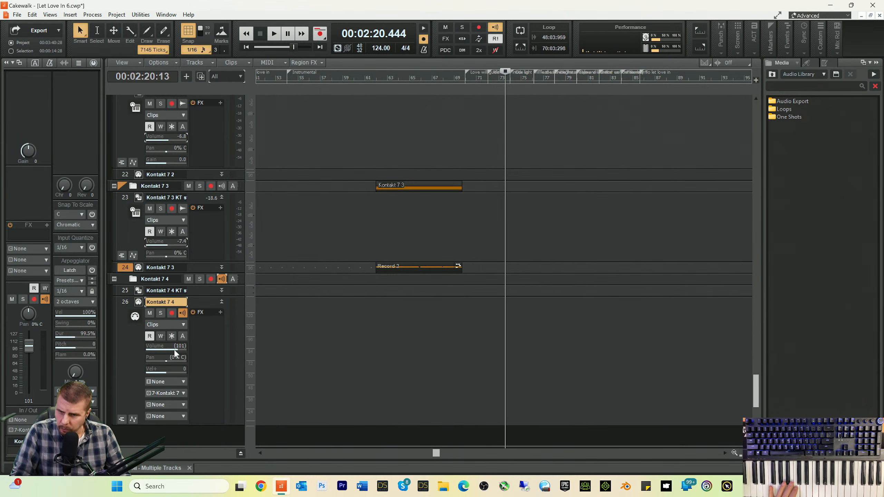
{"action": "left_click_drag", "start_coordinate": [198, 301], "coordinate": [200, 360]}
{"action": "scroll", "coordinate": [344, 326], "scroll_direction": "down", "scroll_amount": 3}
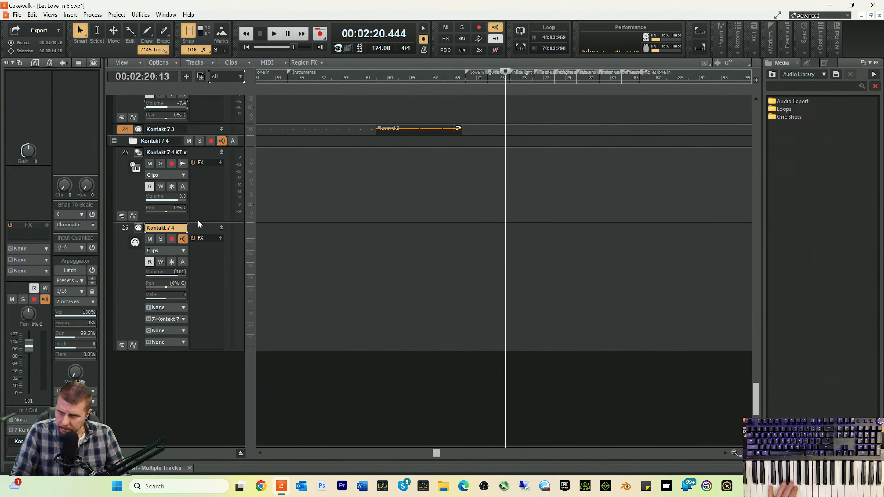
{"action": "left_click_drag", "start_coordinate": [194, 220], "coordinate": [192, 247]}
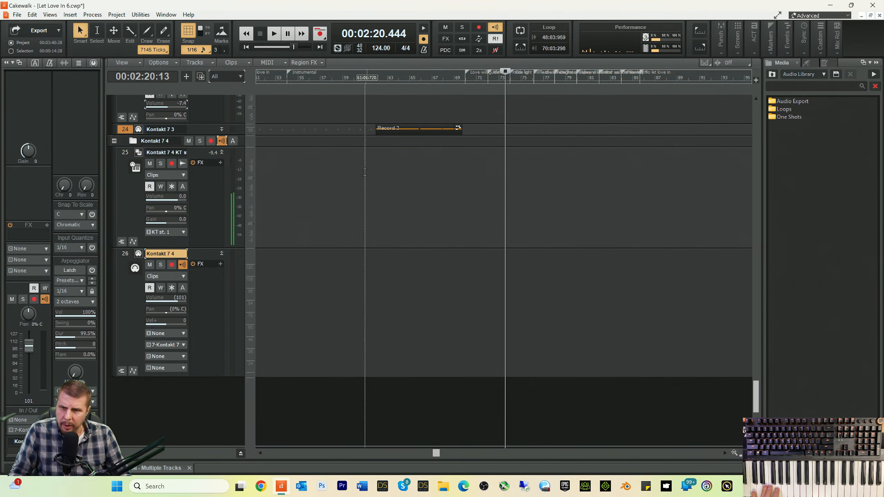
- Play the song repeatedly from 00:02:20:13 while rehearsing the cello part, stopping to return to the start point
{"action": "left_click_drag", "start_coordinate": [436, 453], "coordinate": [437, 472]}
{"action": "key", "text": "space"}
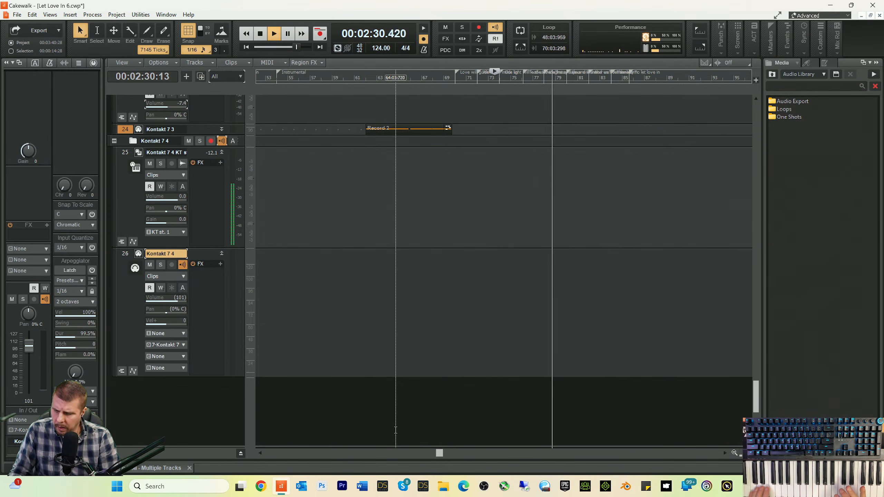
{"action": "key", "text": "space"}
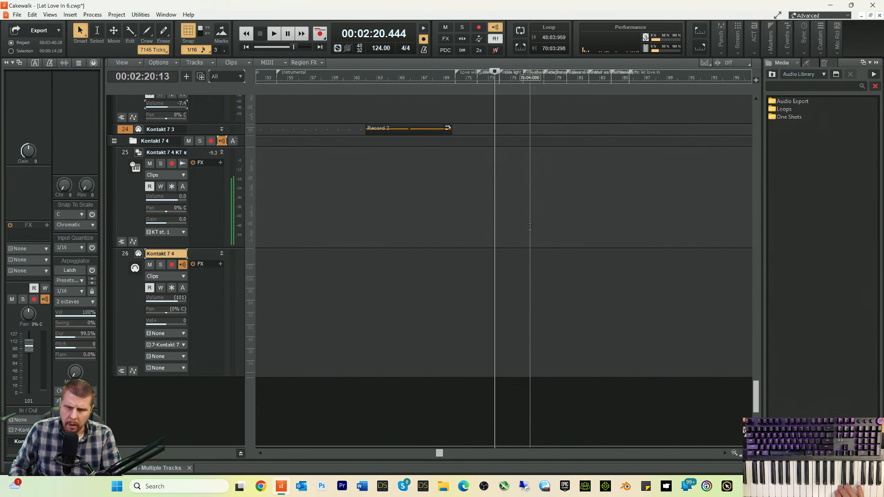
{"action": "key", "text": "space"}
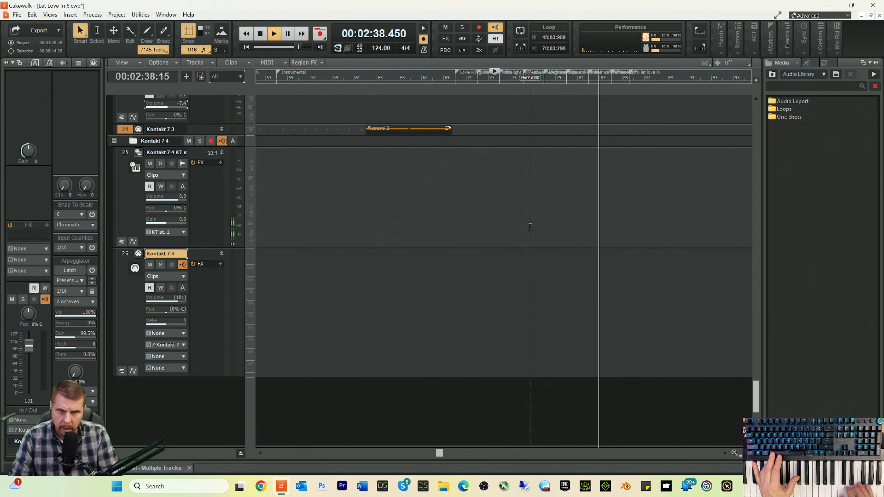
{"action": "key", "text": "space"}
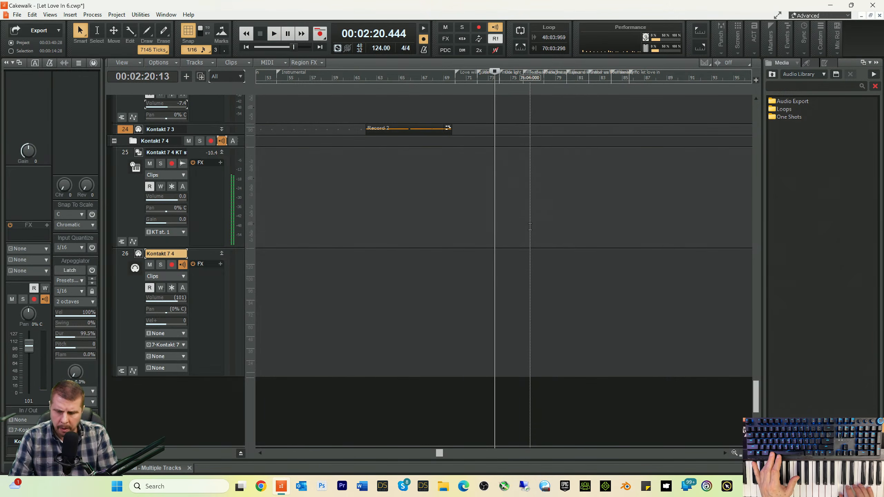
{"action": "key", "text": "space"}
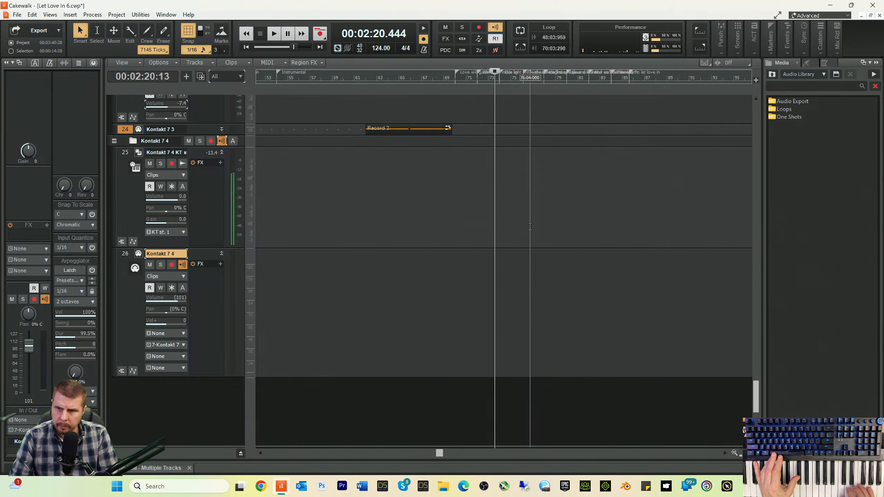
{"action": "key", "text": "space"}
{"action": "key", "text": "space"}
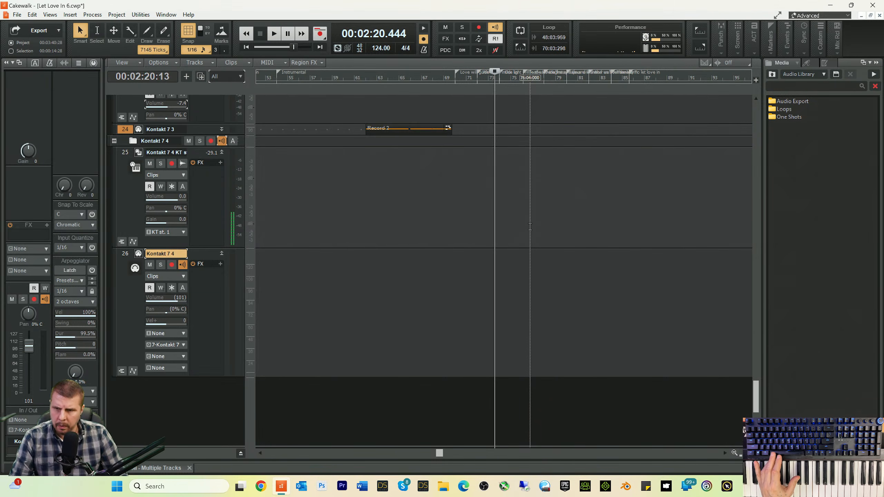
- Arm the Kontakt 7 4 MIDI track for recording
{"action": "left_click", "coordinate": [172, 264]}
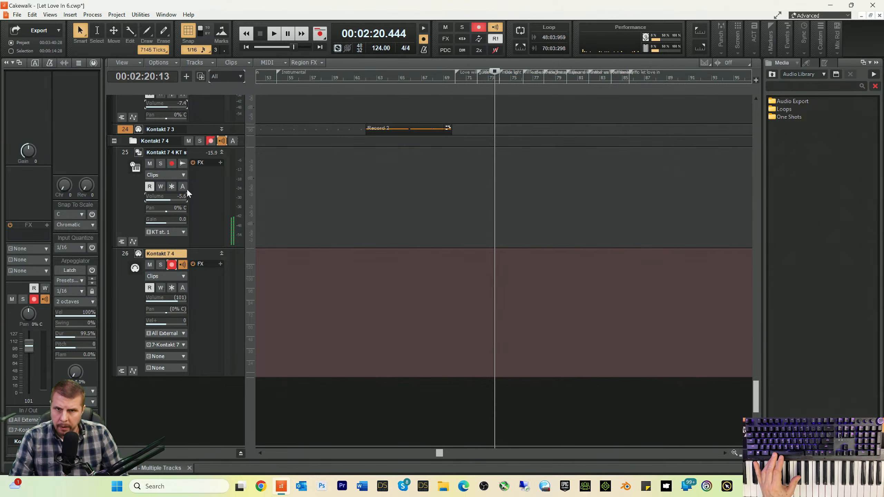
- Record the cello part on the Kontakt 7 4 MIDI track starting from 00:02:15:18, discarding the first short take before recording again
{"action": "left_click", "coordinate": [466, 82]}
{"action": "key", "text": "space"}
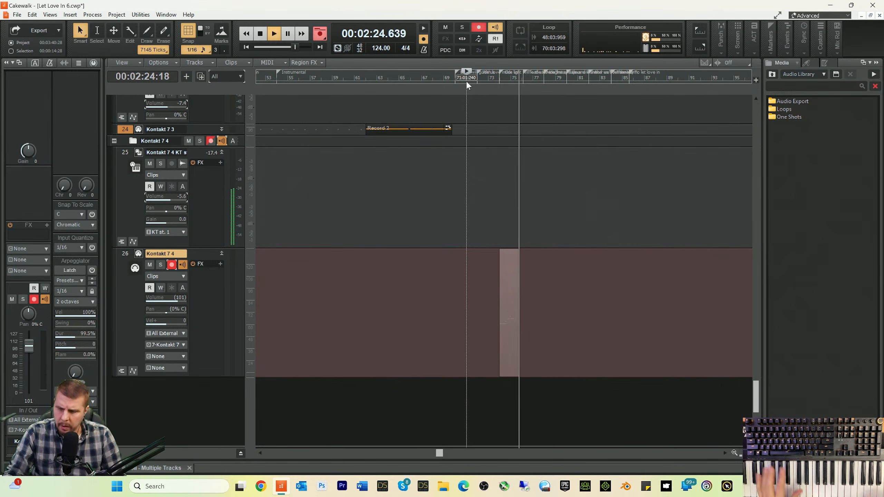
{"action": "key", "text": "space"}
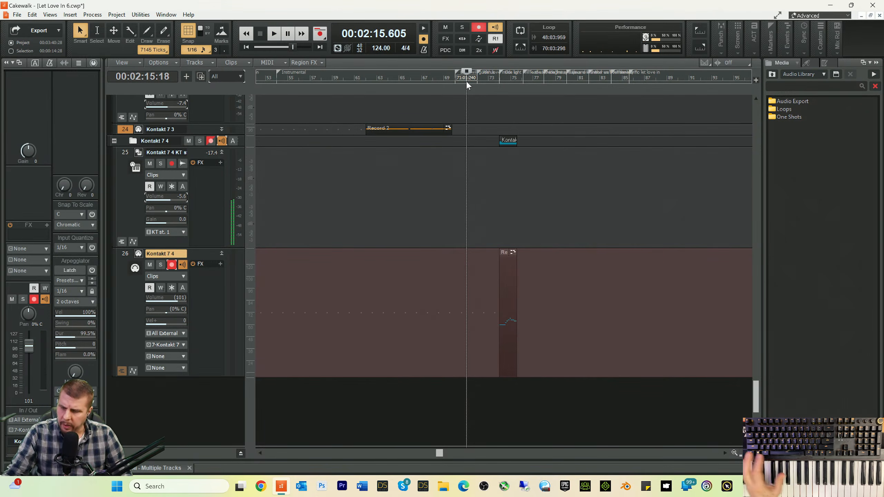
{"action": "key", "text": "ctrl+z"}
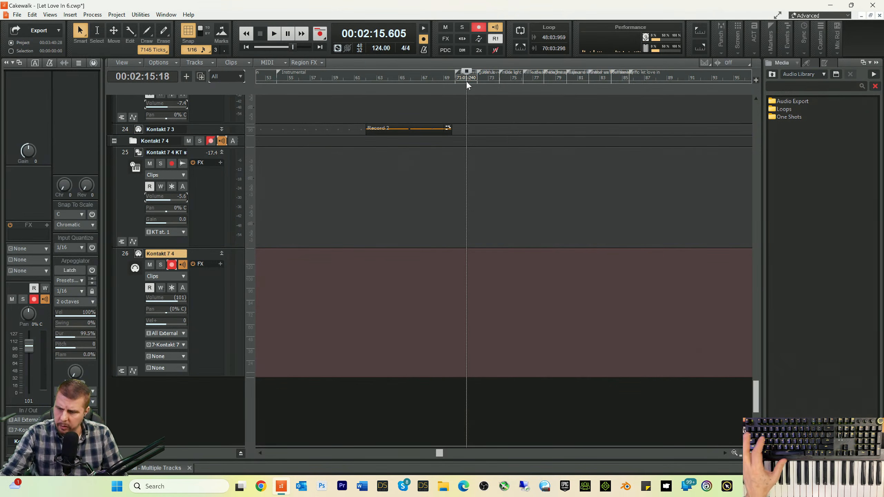
{"action": "key", "text": "r"}
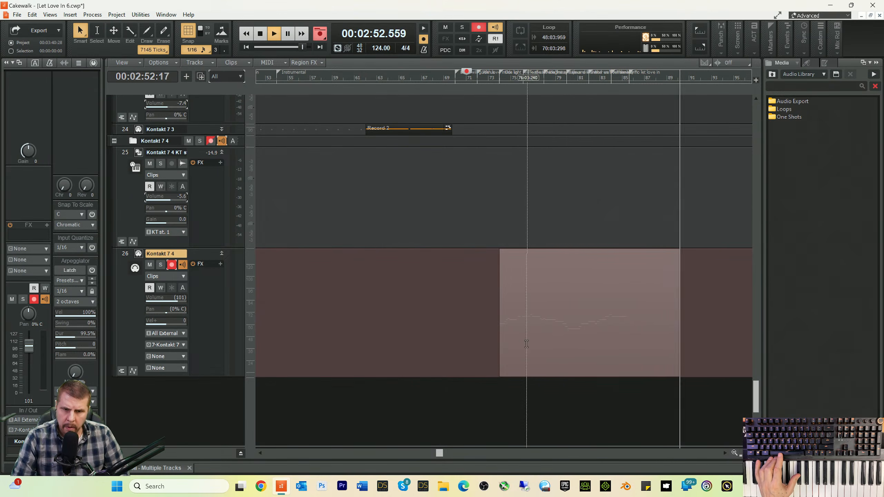
{"action": "key", "text": "space"}
- Play back the new take and lower the Kontakt 7 4 audio track's volume to -14.2
{"action": "key", "text": "space"}
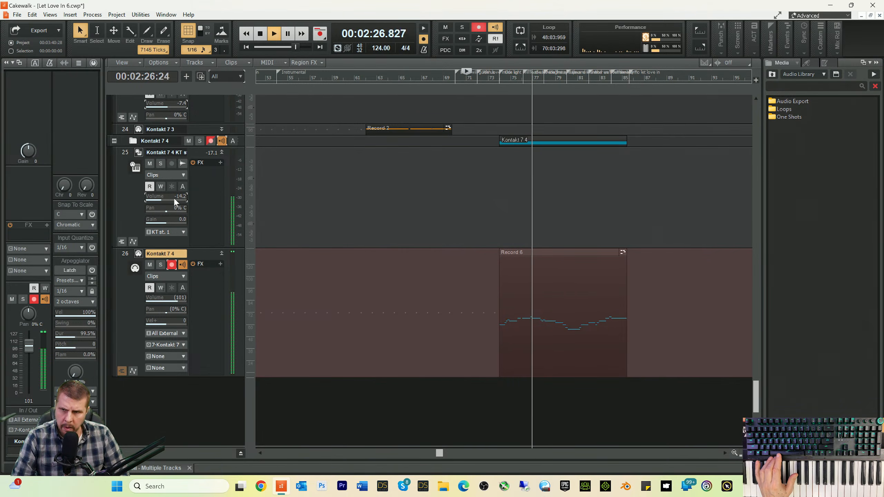
{"action": "key", "text": "space"}
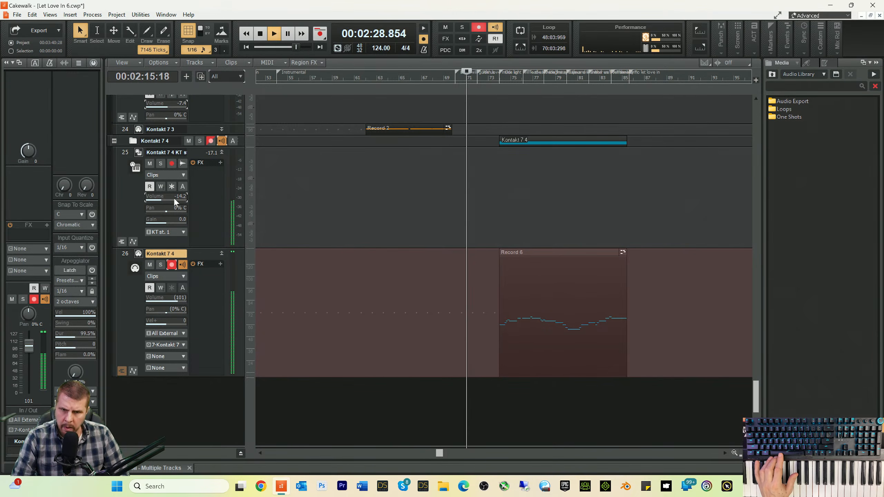
- Open the recorded cello clip in the piano roll and play it from just before its first note, at 00:02:20:24
{"action": "double_click", "coordinate": [541, 341]}
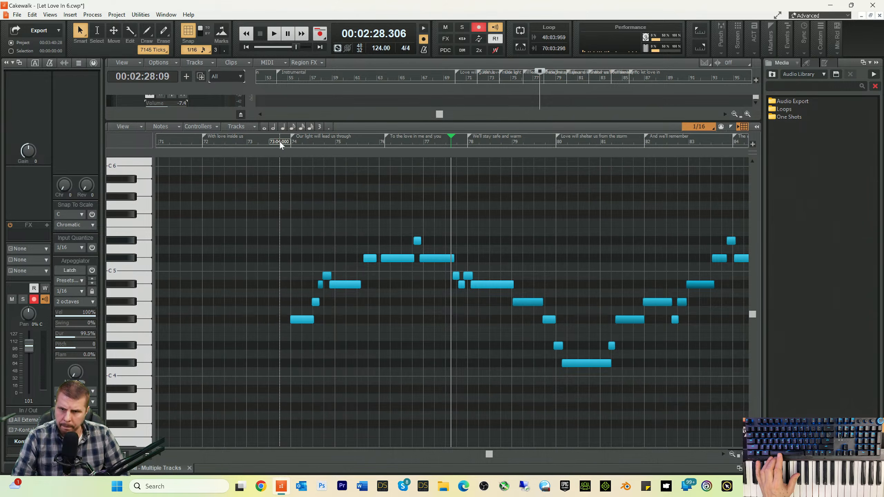
{"action": "left_click", "coordinate": [280, 145]}
{"action": "key", "text": "space"}
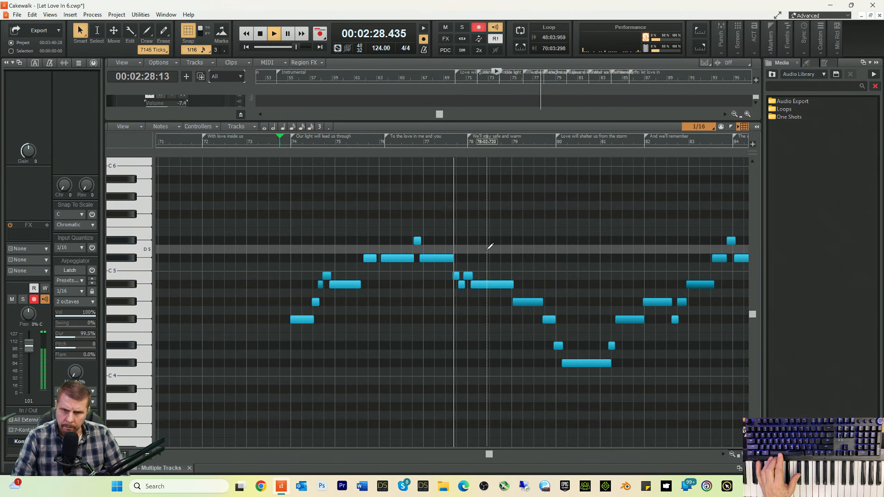
{"action": "key", "text": "space"}
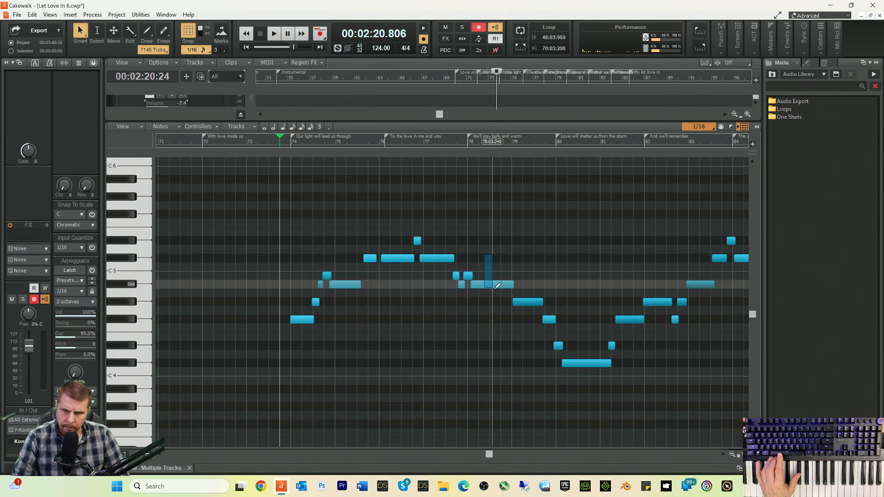
- Delete all cello notes following the group of three short notes around the start of bar 78
{"action": "left_click_drag", "start_coordinate": [486, 254], "coordinate": [720, 346]}
{"action": "key", "text": "Delete"}
{"action": "left_click_drag", "start_coordinate": [519, 275], "coordinate": [600, 276]}
{"action": "key", "text": "Delete"}
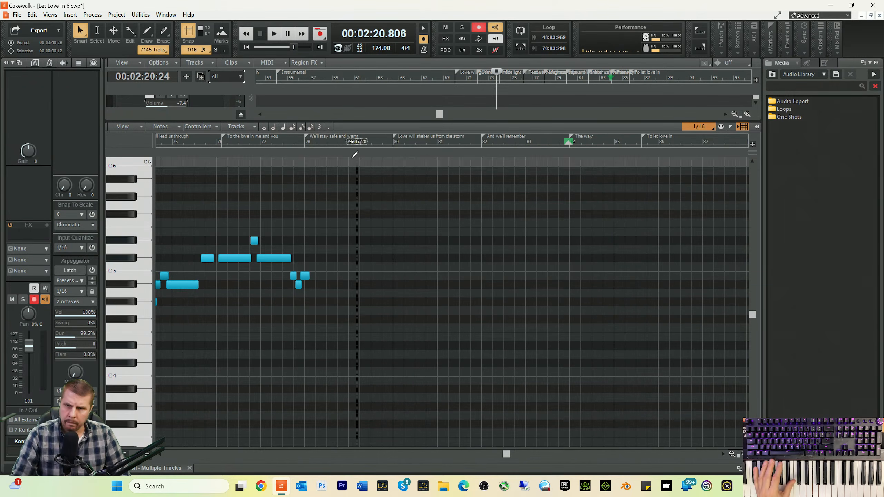
- Shorten the last remaining cello note to end at bar 78 and check it by playing from 77:02:000
{"action": "left_click", "coordinate": [274, 142]}
{"action": "key", "text": "space"}
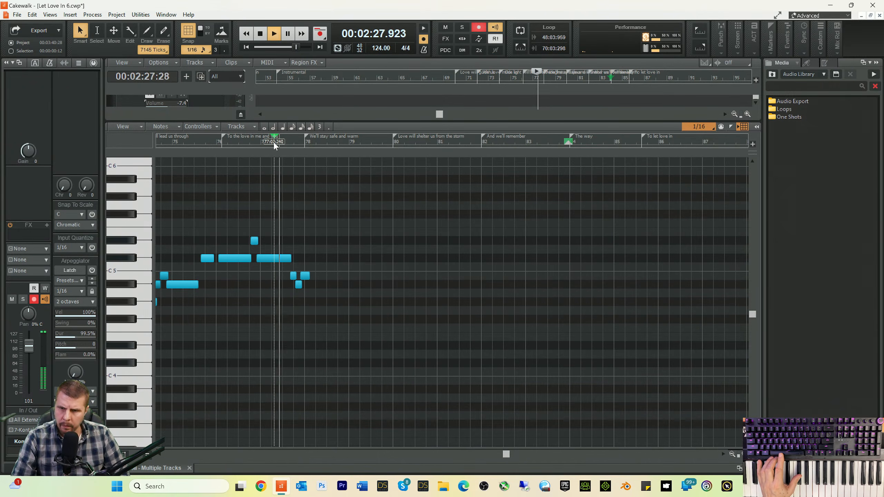
{"action": "key", "text": "space"}
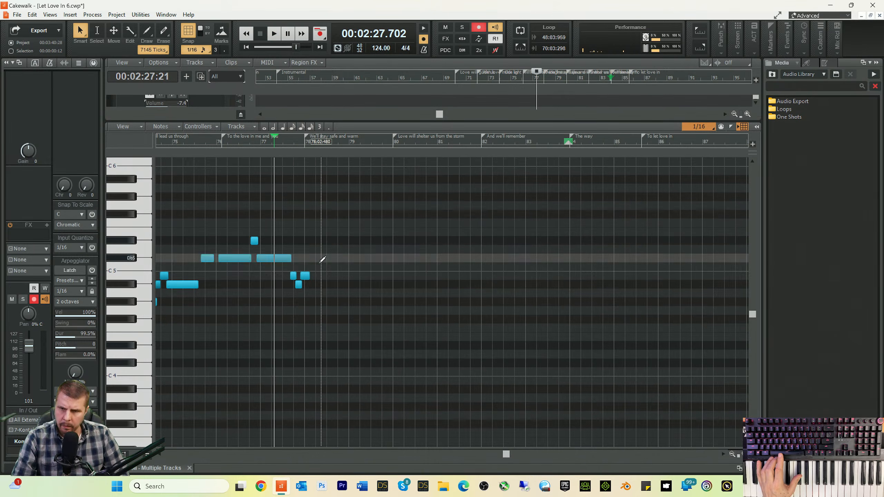
{"action": "left_click_drag", "start_coordinate": [308, 276], "coordinate": [306, 287]}
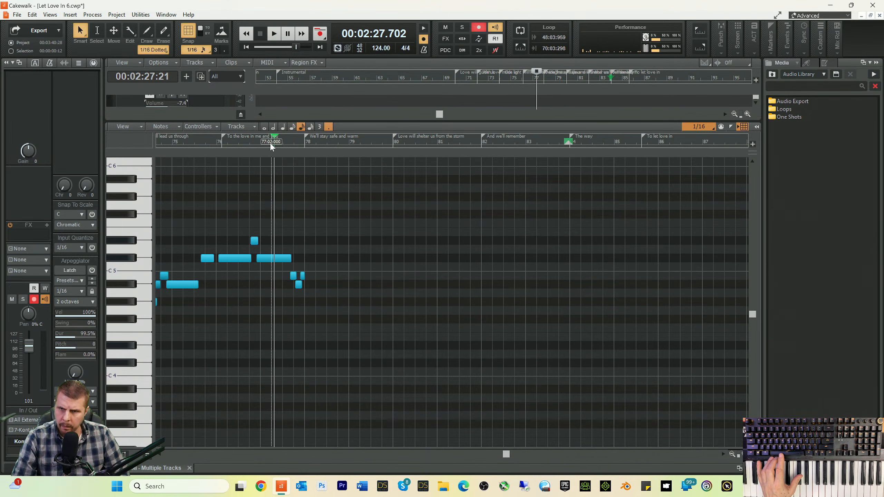
{"action": "key", "text": "space"}
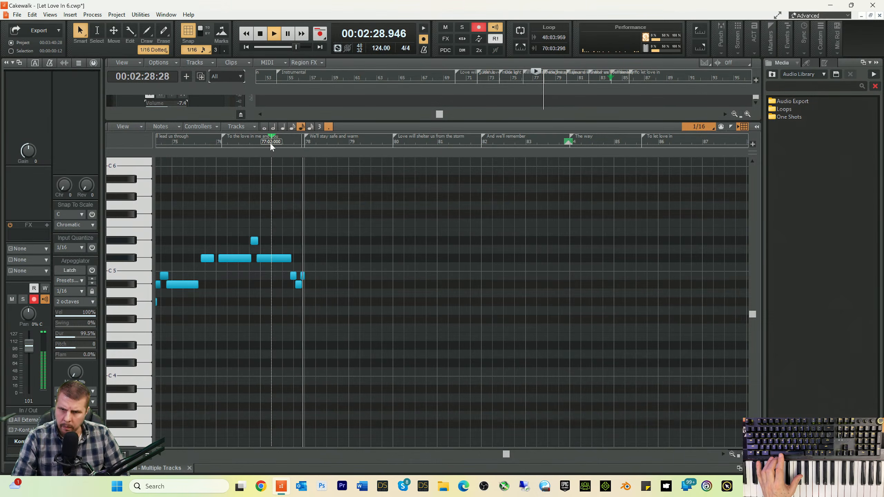
{"action": "key", "text": "space"}
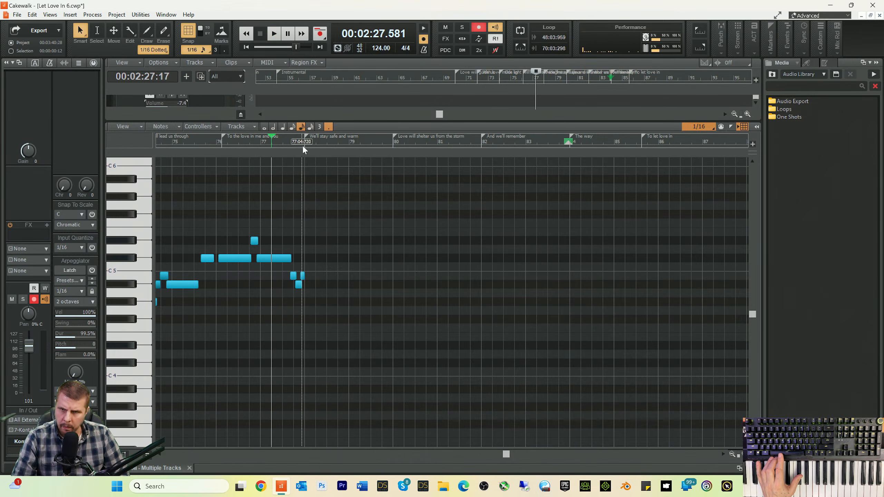
- Listen to the song from the start of bar 78, at 00:02:29:01
{"action": "left_click", "coordinate": [306, 149]}
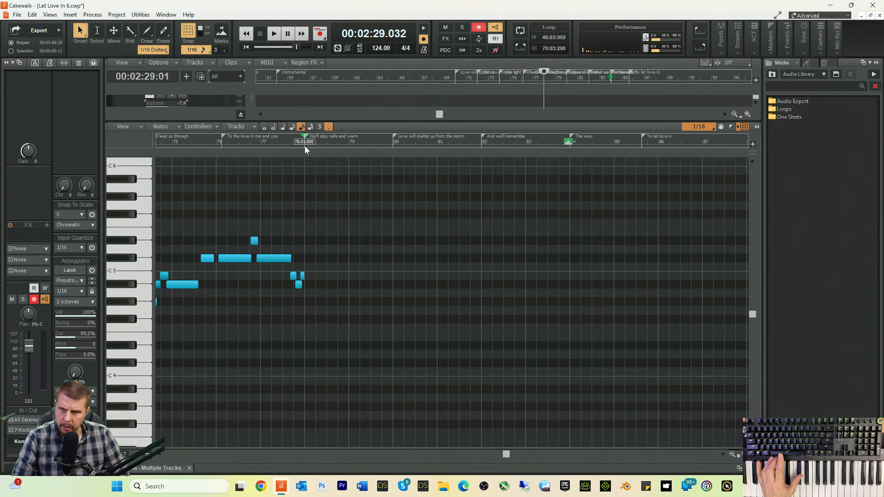
{"action": "key", "text": "space"}
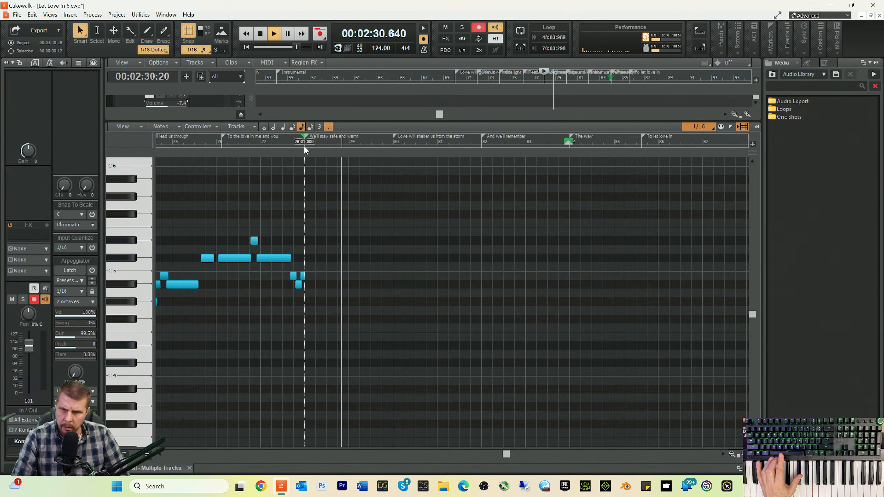
{"action": "key", "text": "space"}
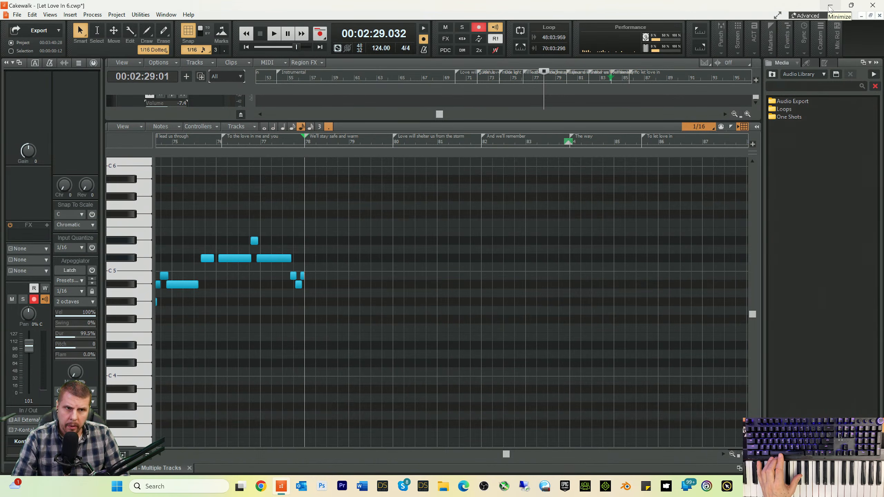
- Cancel closing the program, save the Let Love In 6 project, and return to its window
{"action": "left_click", "coordinate": [872, 6]}
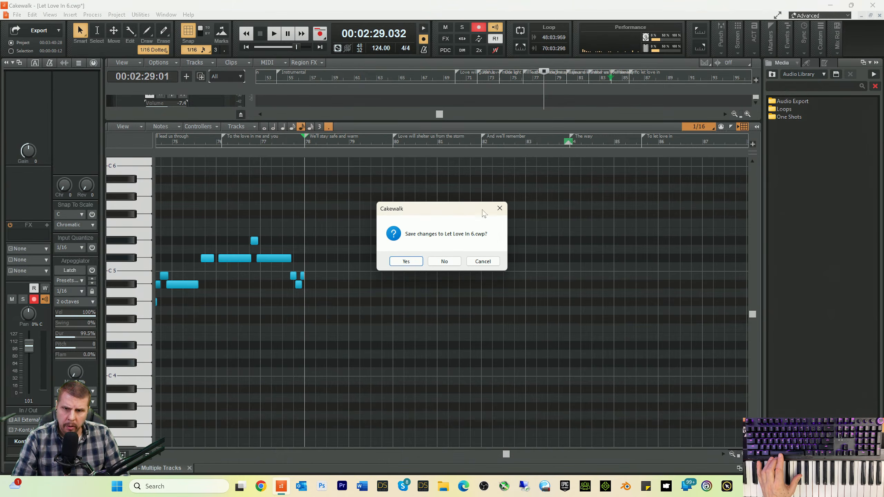
{"action": "left_click", "coordinate": [477, 261]}
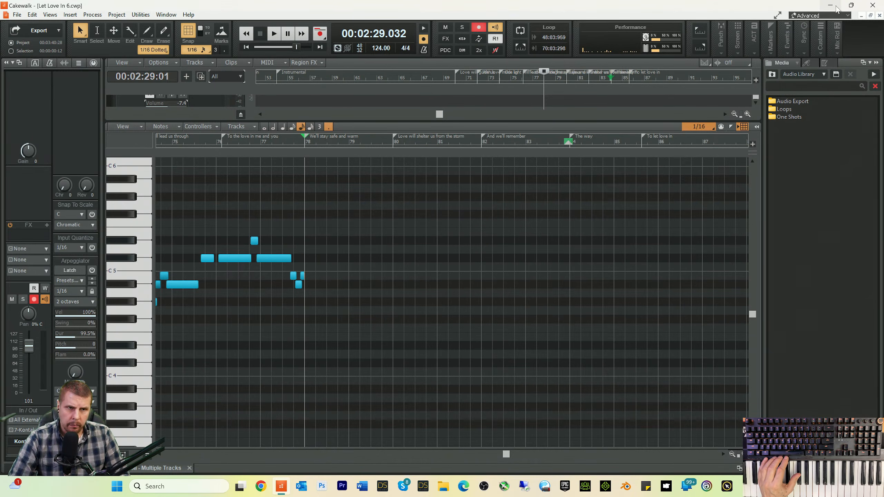
{"action": "left_click", "coordinate": [832, 6]}
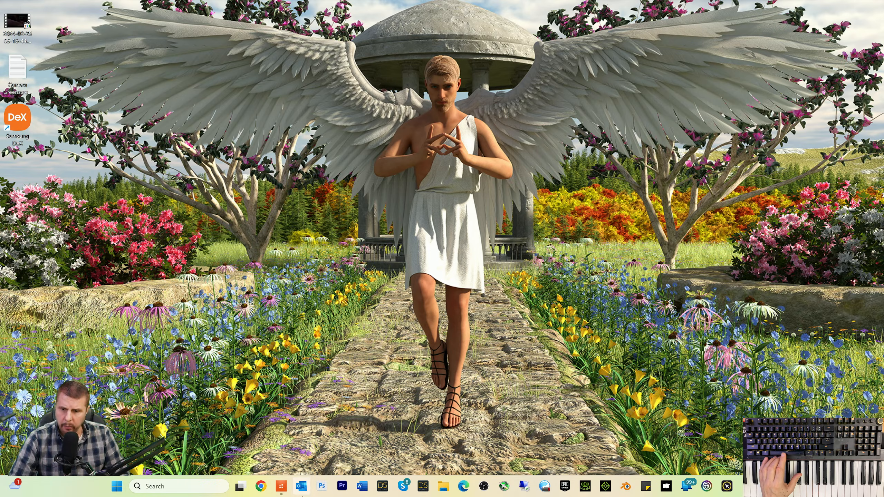
{"action": "left_click", "coordinate": [282, 487]}
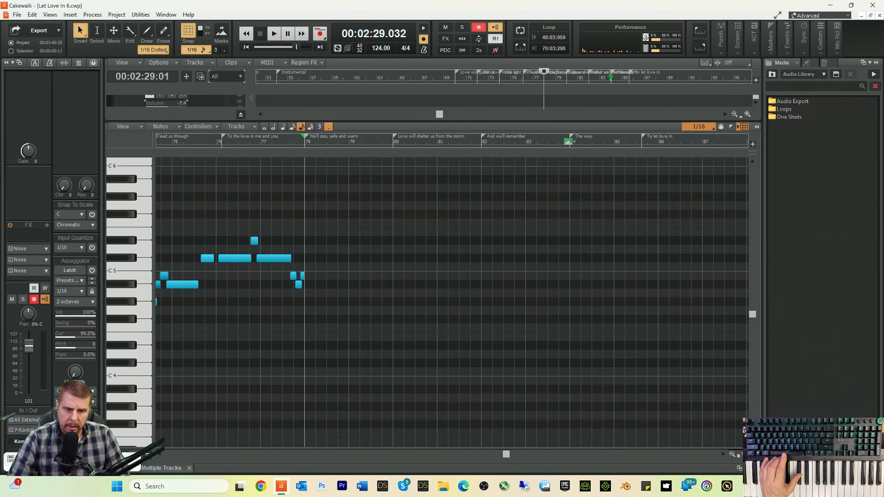
- Return to the track clips and trim the end of the recorded cello clip to just past its last note
{"action": "key", "text": "d"}
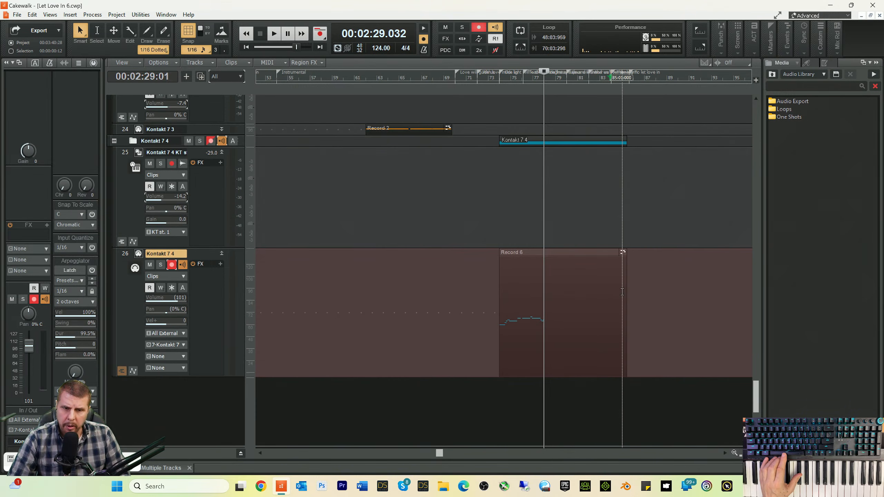
{"action": "left_click_drag", "start_coordinate": [624, 300], "coordinate": [549, 336]}
- Insert another Kontakt 7 soft synth with a MIDI source, a synth track folder and the first synth audio output
{"action": "left_click", "coordinate": [65, 16]}
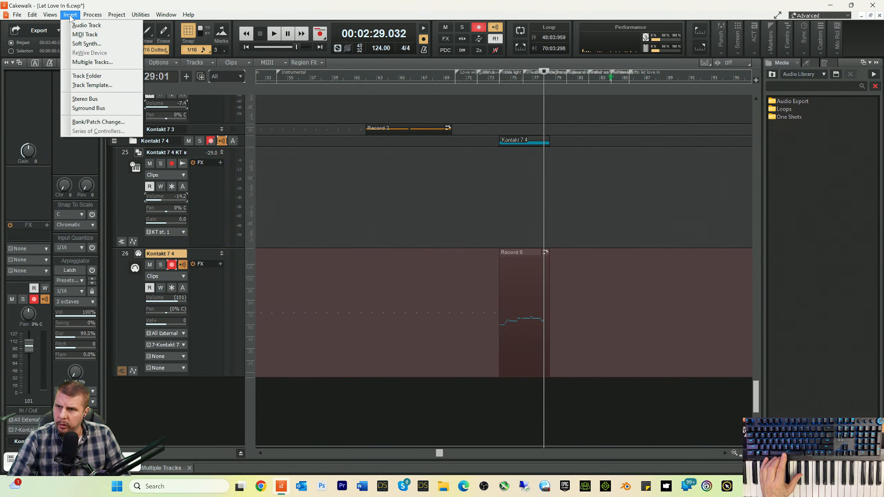
{"action": "left_click", "coordinate": [77, 44]}
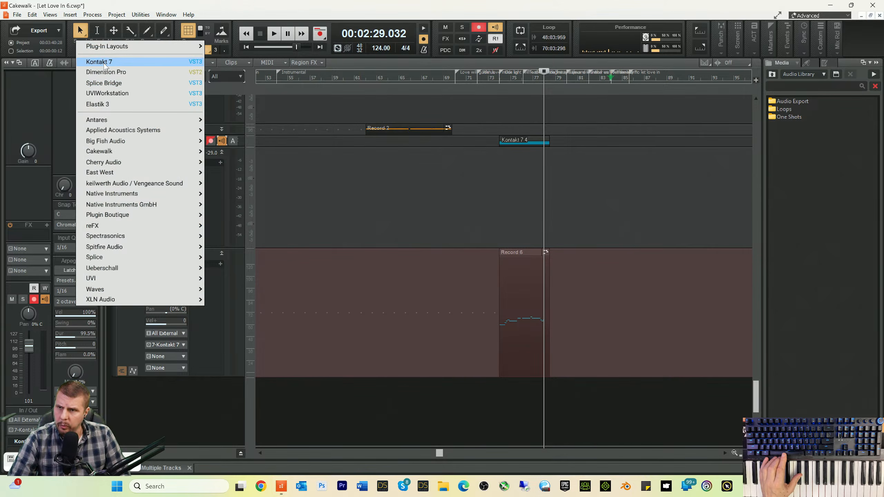
{"action": "left_click", "coordinate": [104, 63]}
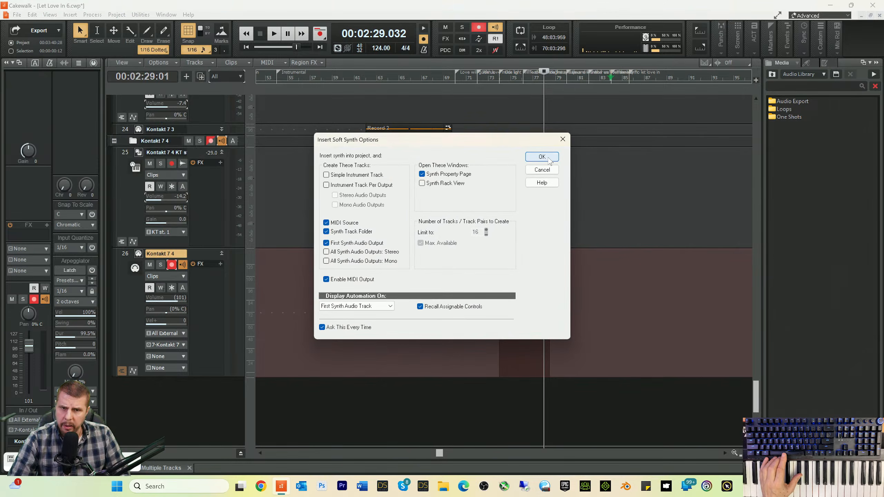
{"action": "left_click", "coordinate": [542, 157]}
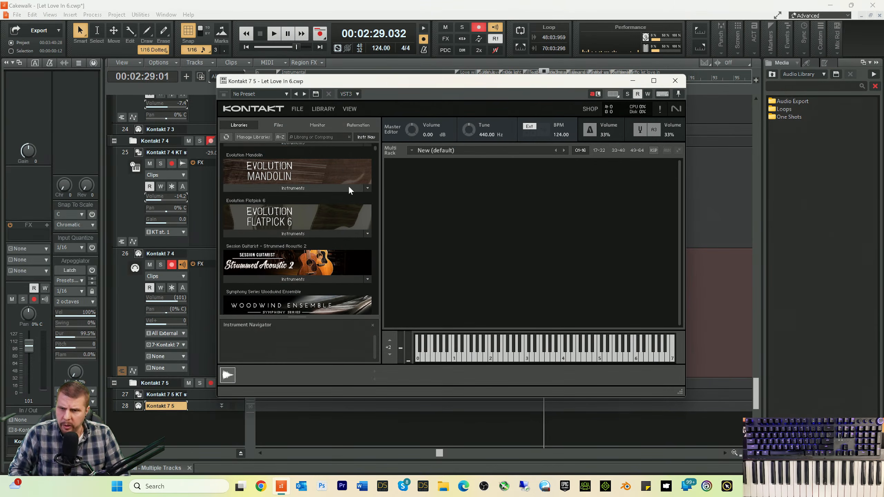
- Look through the Kontakt instrument libraries for a suitable strings library
{"action": "scroll", "coordinate": [349, 190], "scroll_direction": "down", "scroll_amount": 2}
{"action": "scroll", "coordinate": [298, 258], "scroll_direction": "down", "scroll_amount": 2}
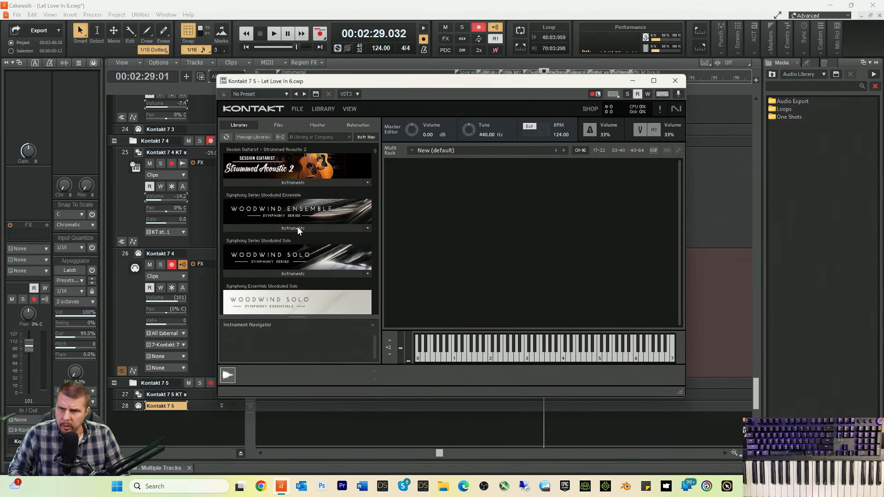
{"action": "scroll", "coordinate": [313, 184], "scroll_direction": "down", "scroll_amount": 1}
{"action": "scroll", "coordinate": [313, 184], "scroll_direction": "down", "scroll_amount": 3}
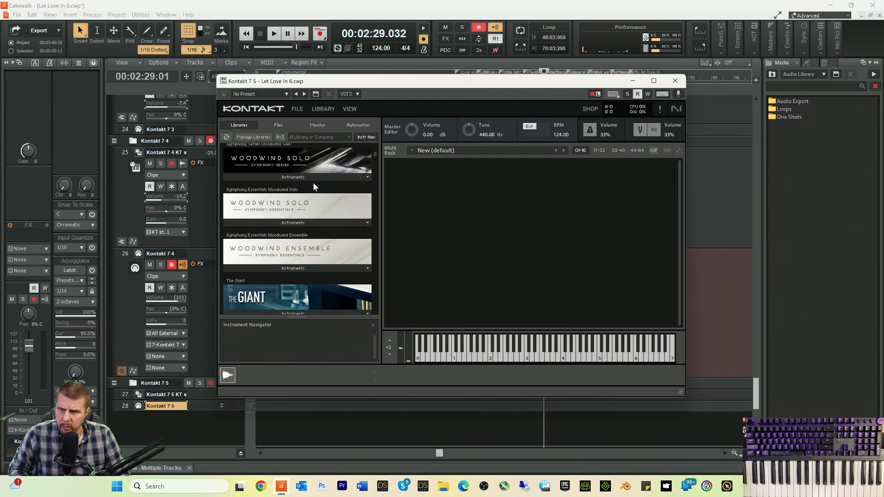
{"action": "scroll", "coordinate": [313, 183], "scroll_direction": "down", "scroll_amount": 6}
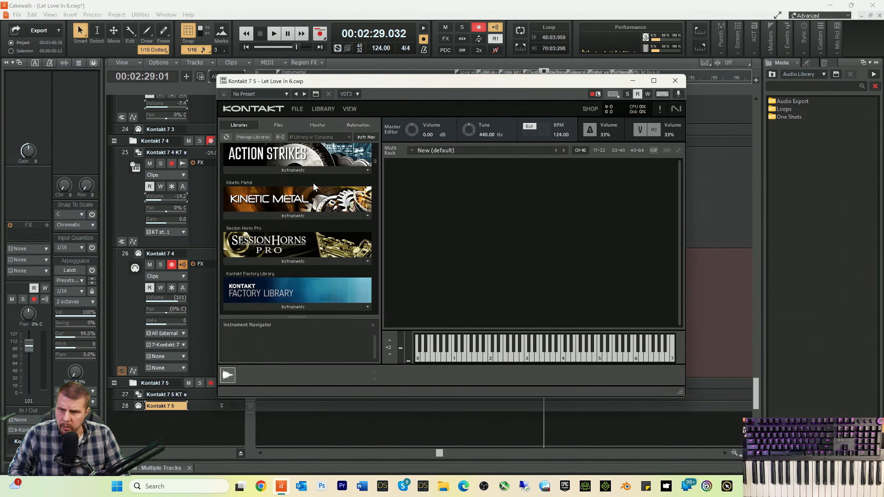
{"action": "scroll", "coordinate": [313, 183], "scroll_direction": "down", "scroll_amount": 5}
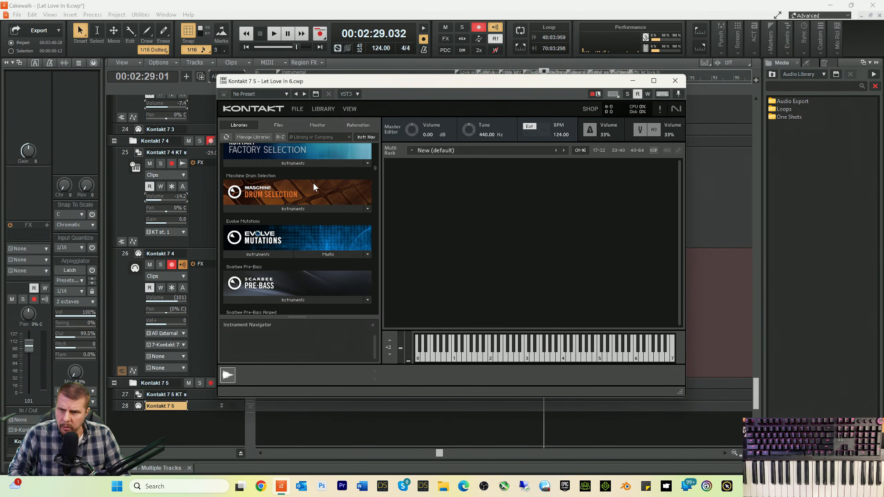
{"action": "scroll", "coordinate": [314, 183], "scroll_direction": "down", "scroll_amount": 6}
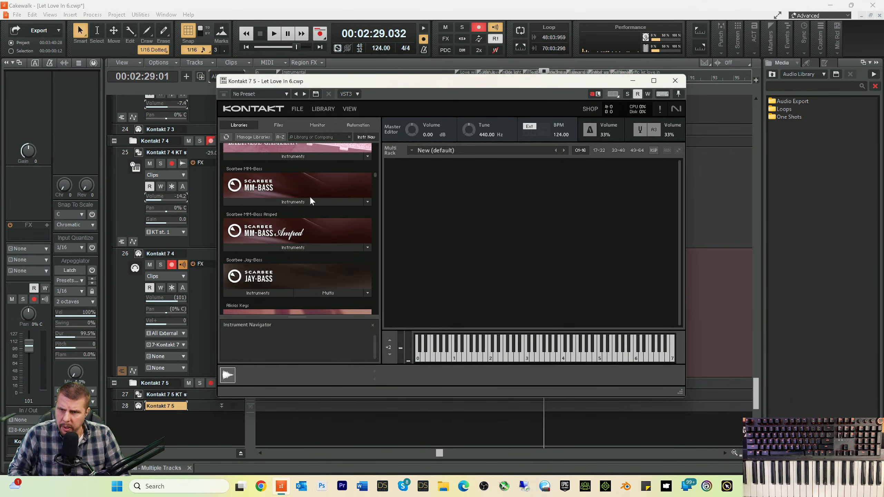
{"action": "scroll", "coordinate": [311, 198], "scroll_direction": "down", "scroll_amount": 5}
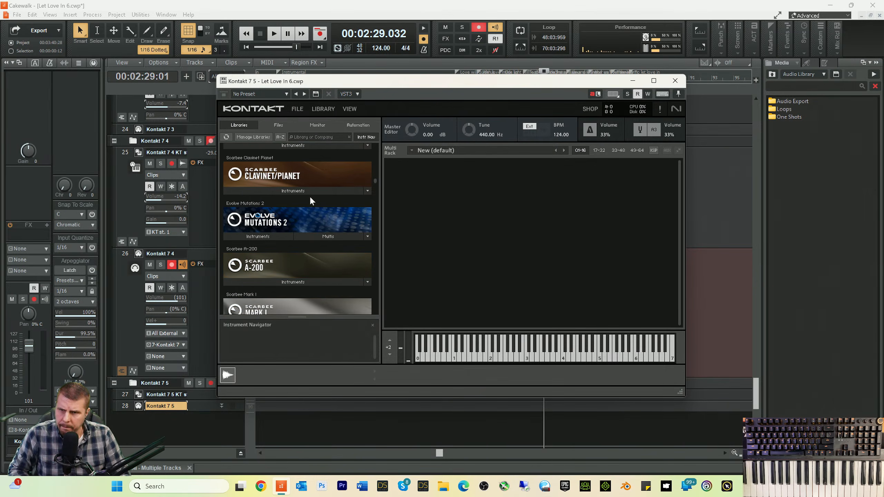
{"action": "scroll", "coordinate": [311, 198], "scroll_direction": "down", "scroll_amount": 4}
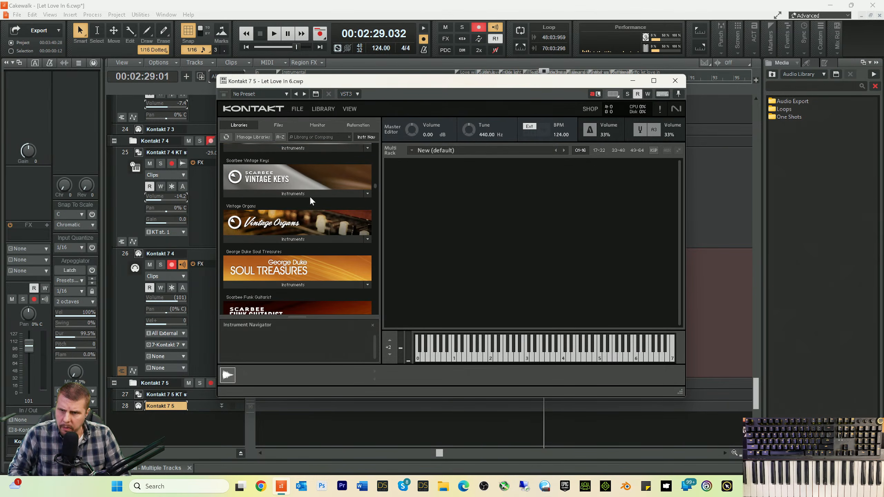
{"action": "scroll", "coordinate": [310, 198], "scroll_direction": "down", "scroll_amount": 2}
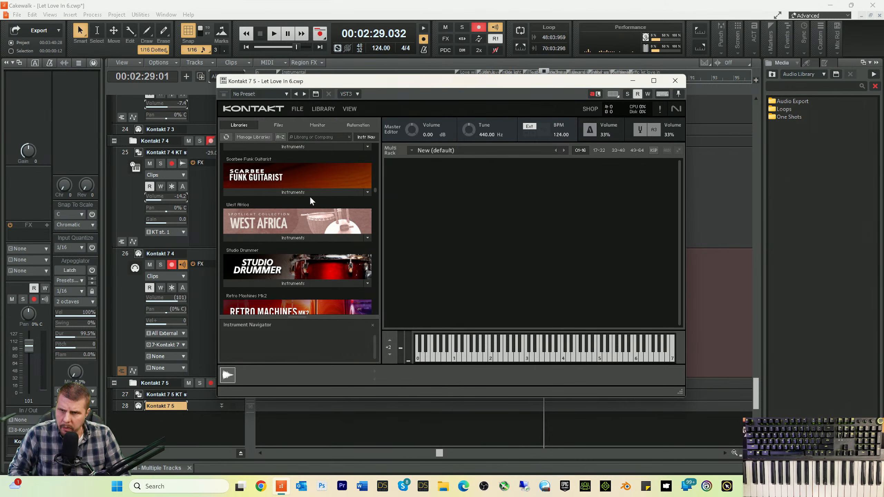
{"action": "scroll", "coordinate": [310, 198], "scroll_direction": "down", "scroll_amount": 3}
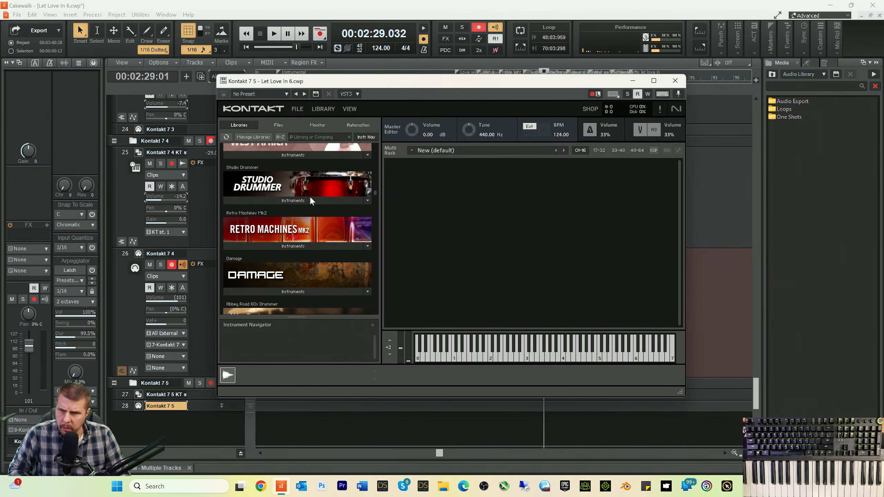
{"action": "scroll", "coordinate": [310, 198], "scroll_direction": "down", "scroll_amount": 2}
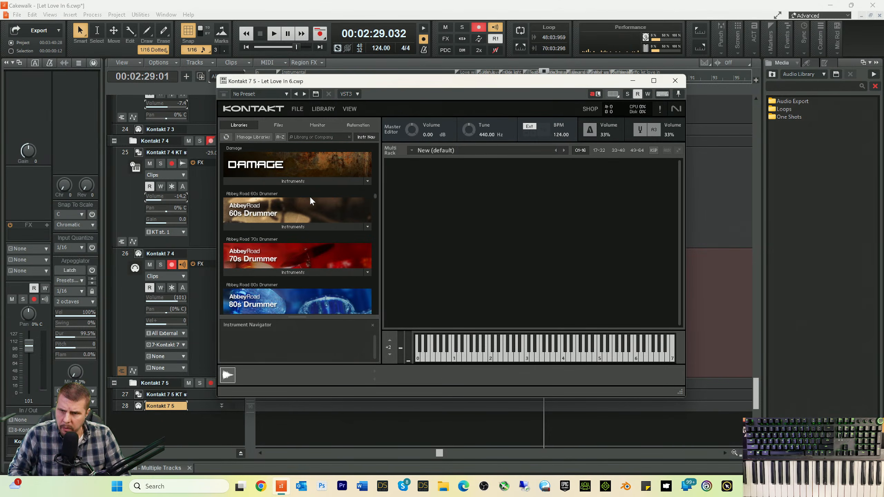
{"action": "scroll", "coordinate": [311, 201], "scroll_direction": "down", "scroll_amount": 2}
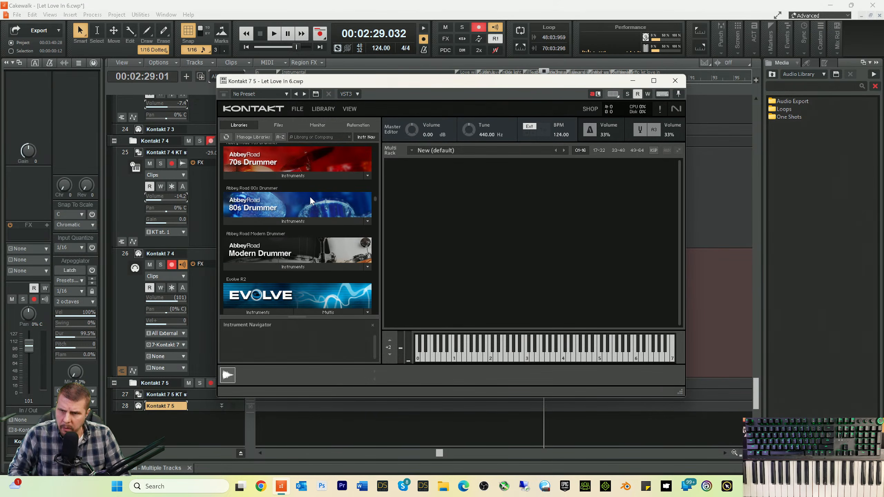
{"action": "scroll", "coordinate": [311, 200], "scroll_direction": "down", "scroll_amount": 3}
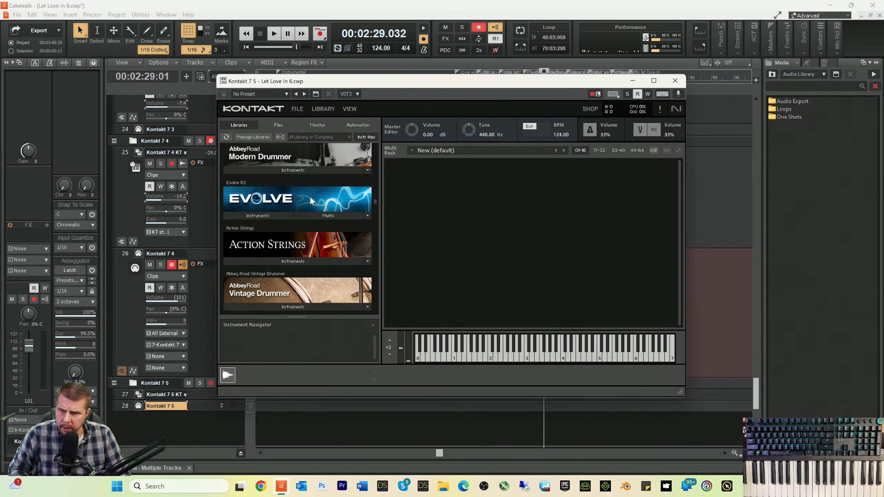
{"action": "scroll", "coordinate": [311, 200], "scroll_direction": "down", "scroll_amount": 1}
{"action": "scroll", "coordinate": [310, 201], "scroll_direction": "down", "scroll_amount": 1}
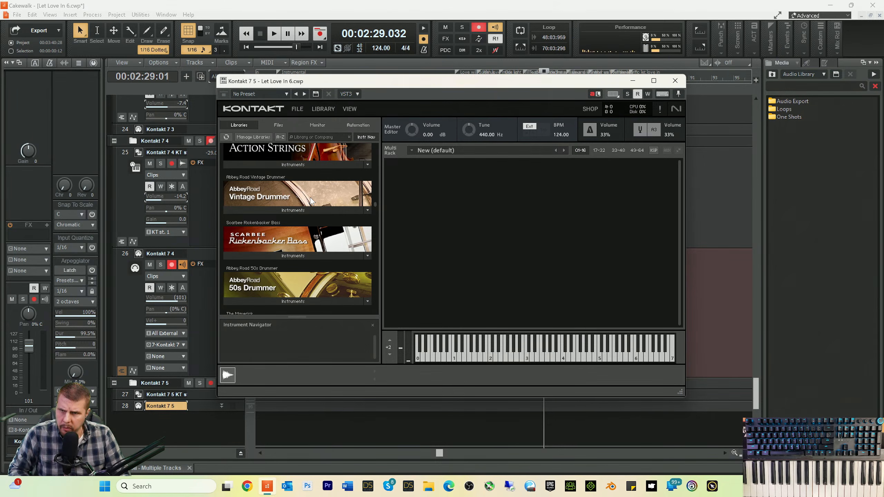
{"action": "scroll", "coordinate": [310, 201], "scroll_direction": "down", "scroll_amount": 3}
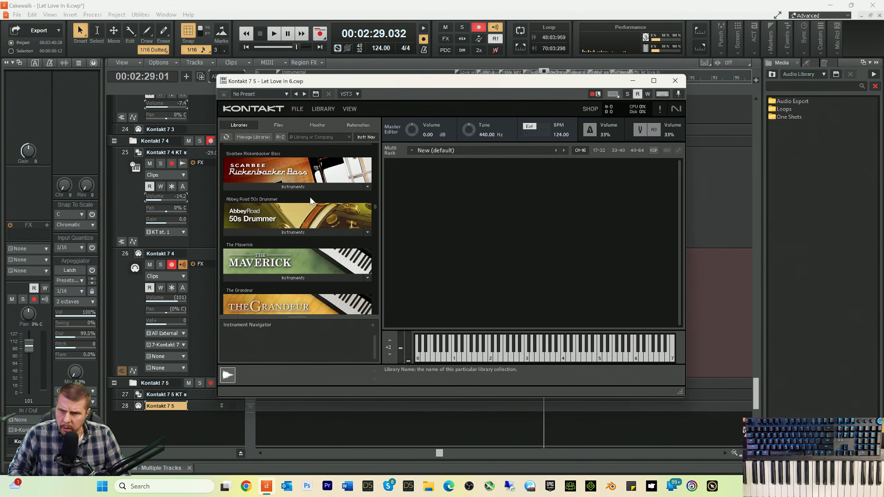
{"action": "scroll", "coordinate": [310, 201], "scroll_direction": "down", "scroll_amount": 3}
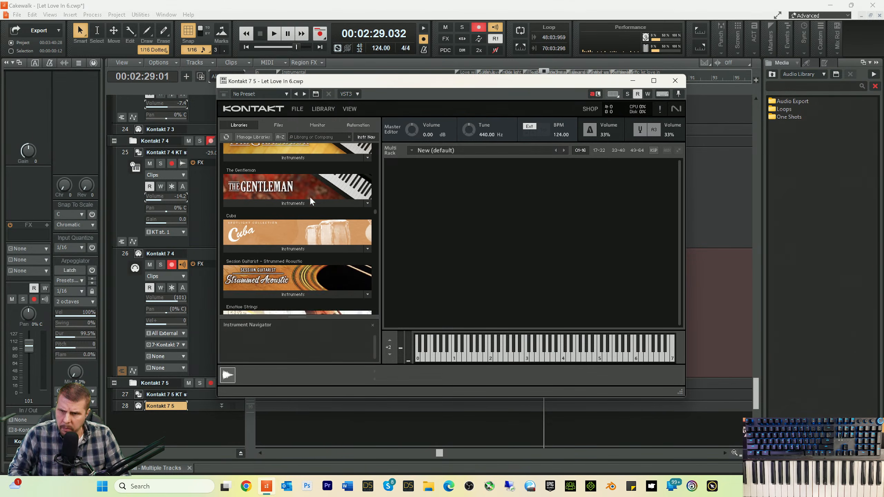
{"action": "scroll", "coordinate": [311, 200], "scroll_direction": "down", "scroll_amount": 3}
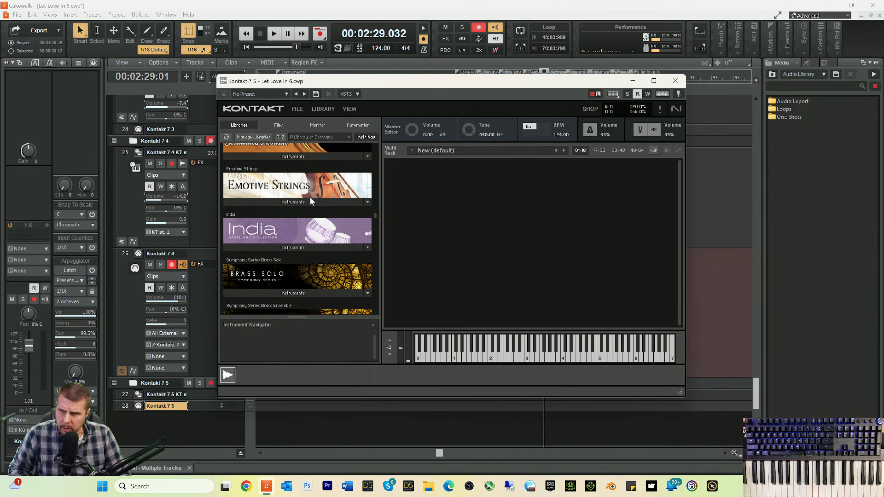
- Try the Emotive Strings instrument in the new Kontakt 7 instance and remove it from the rack
{"action": "left_click", "coordinate": [291, 201]}
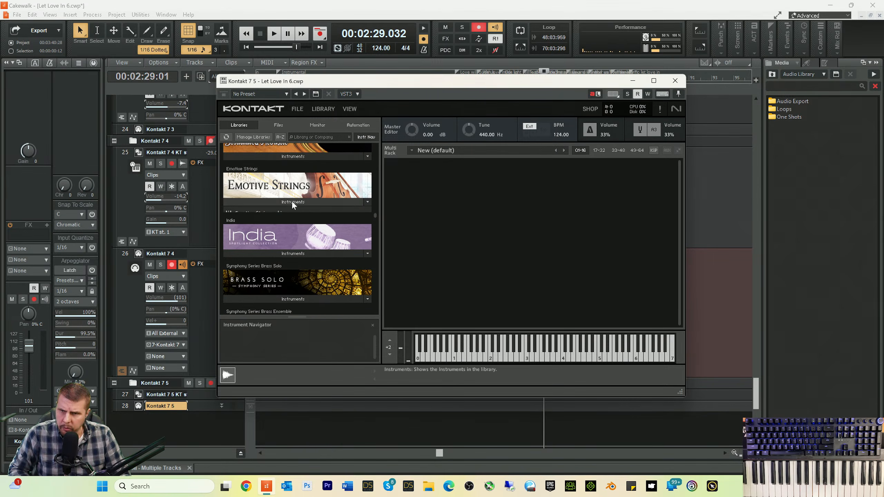
{"action": "left_click", "coordinate": [270, 214]}
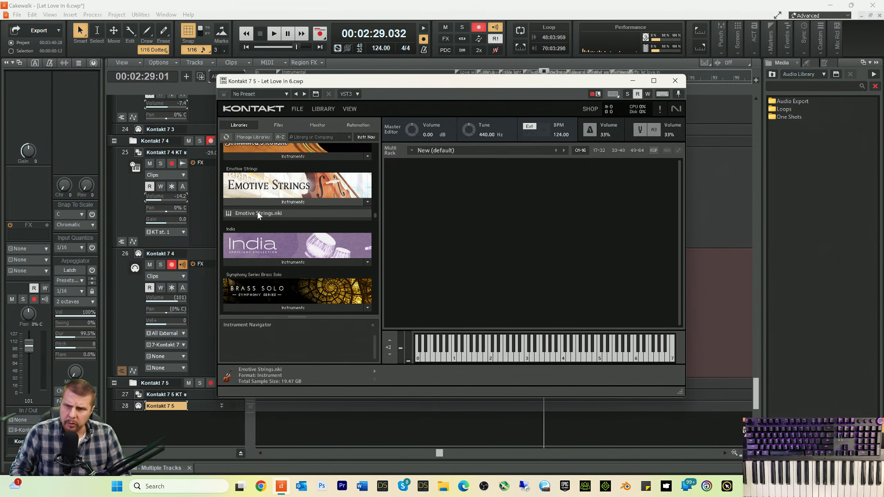
{"action": "double_click", "coordinate": [258, 213]}
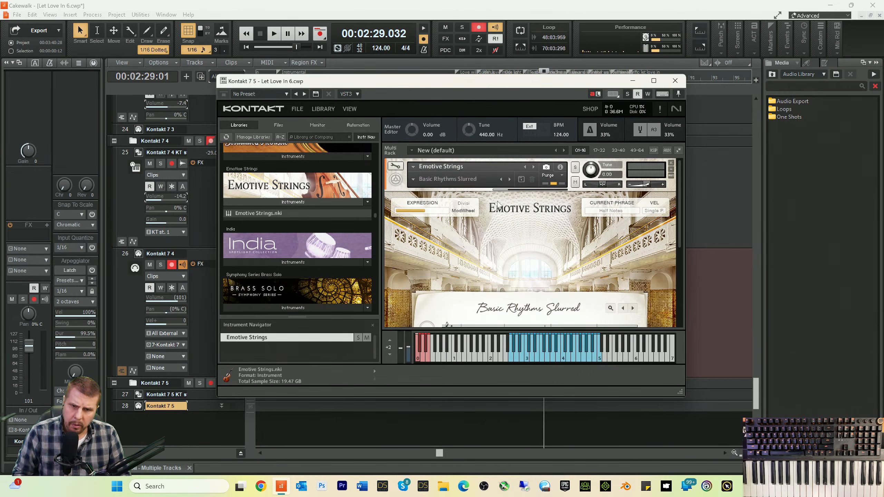
{"action": "scroll", "coordinate": [499, 226], "scroll_direction": "down", "scroll_amount": 1}
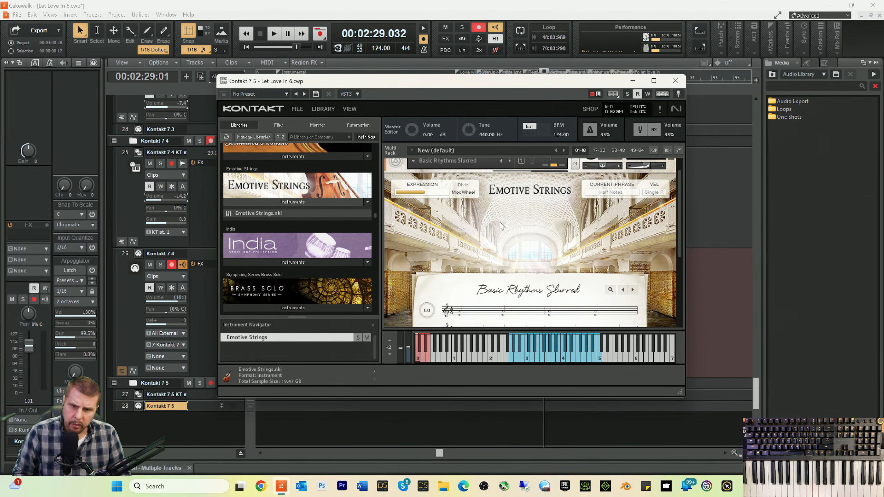
{"action": "scroll", "coordinate": [502, 226], "scroll_direction": "up", "scroll_amount": 1}
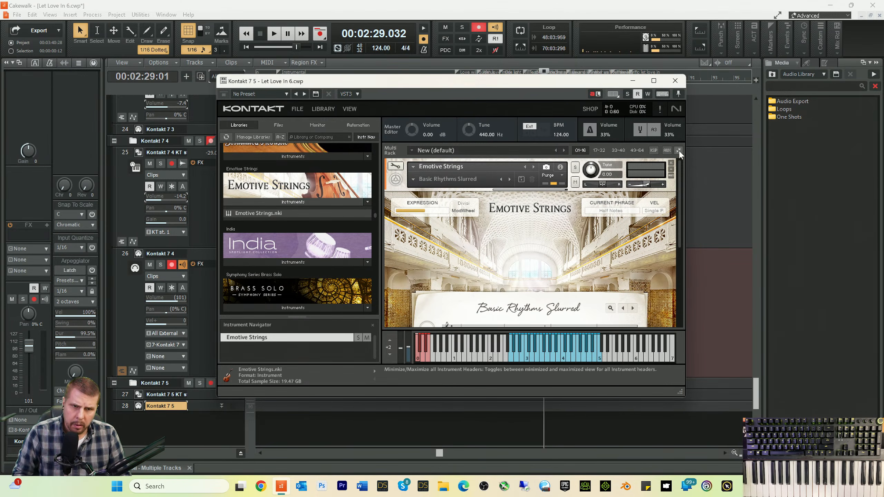
{"action": "left_click", "coordinate": [671, 164]}
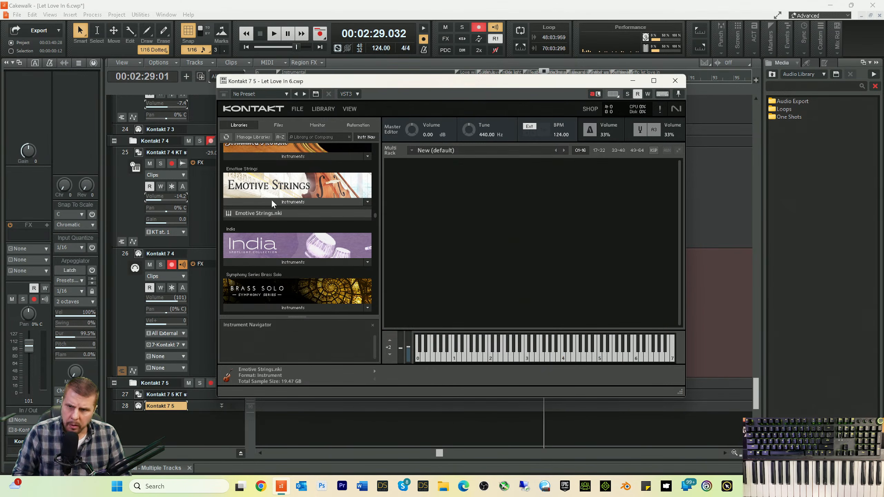
- Try the Violas instrument from the Symphony Series String Ensemble library and remove it from the rack
{"action": "scroll", "coordinate": [265, 206], "scroll_direction": "down", "scroll_amount": 3}
{"action": "scroll", "coordinate": [265, 203], "scroll_direction": "down", "scroll_amount": 1}
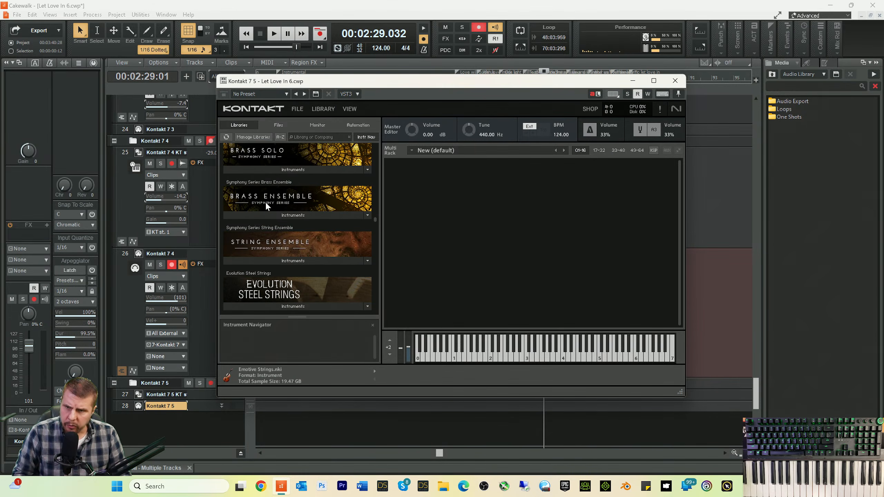
{"action": "left_click", "coordinate": [289, 261]}
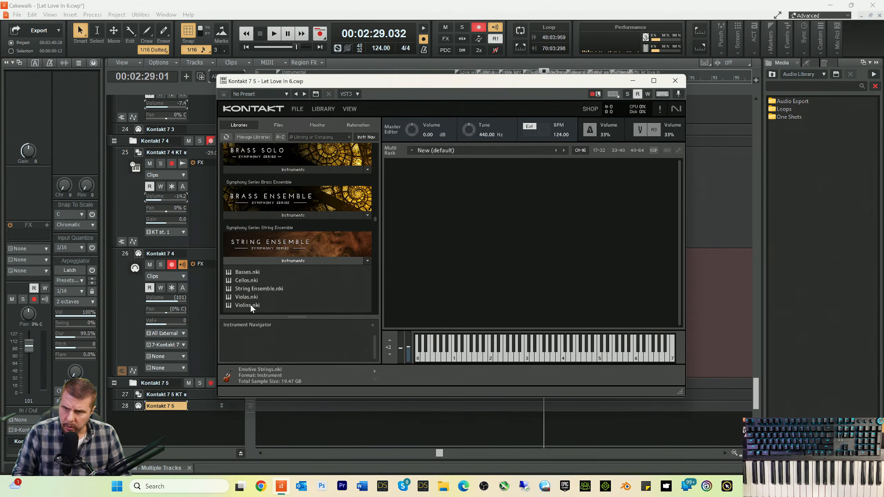
{"action": "scroll", "coordinate": [249, 301], "scroll_direction": "up", "scroll_amount": 2}
{"action": "scroll", "coordinate": [249, 301], "scroll_direction": "down", "scroll_amount": 3}
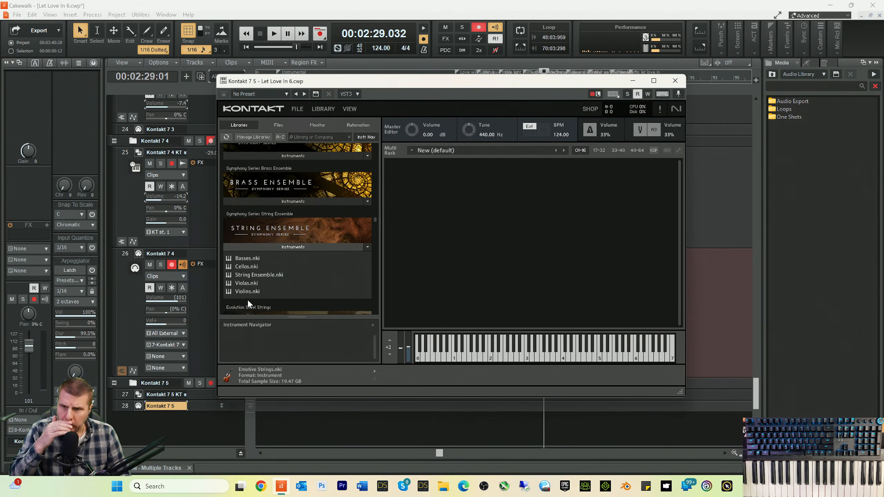
{"action": "left_click", "coordinate": [231, 283]}
{"action": "double_click", "coordinate": [231, 282]}
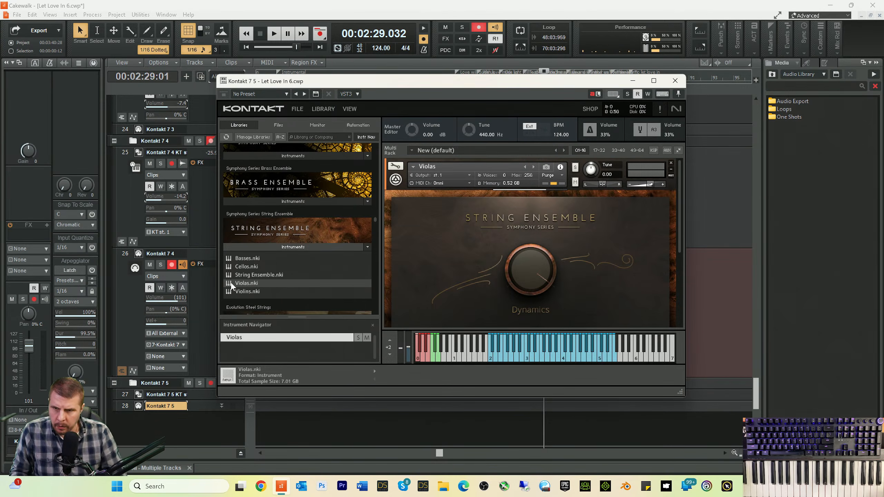
{"action": "left_click", "coordinate": [671, 164]}
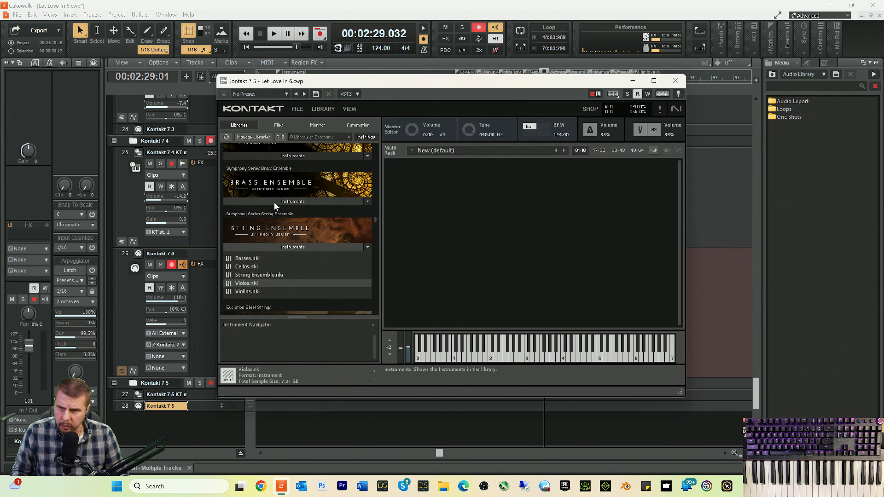
- Load the String Ensemble Essential instrument from the Symphony Essentials String Ensemble library
{"action": "scroll", "coordinate": [274, 201], "scroll_direction": "down", "scroll_amount": 3}
{"action": "scroll", "coordinate": [307, 241], "scroll_direction": "down", "scroll_amount": 5}
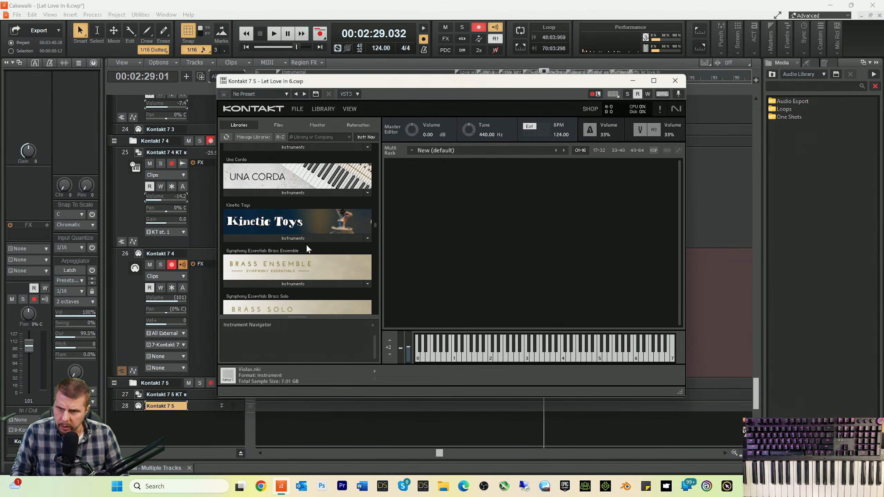
{"action": "scroll", "coordinate": [306, 246], "scroll_direction": "down", "scroll_amount": 1}
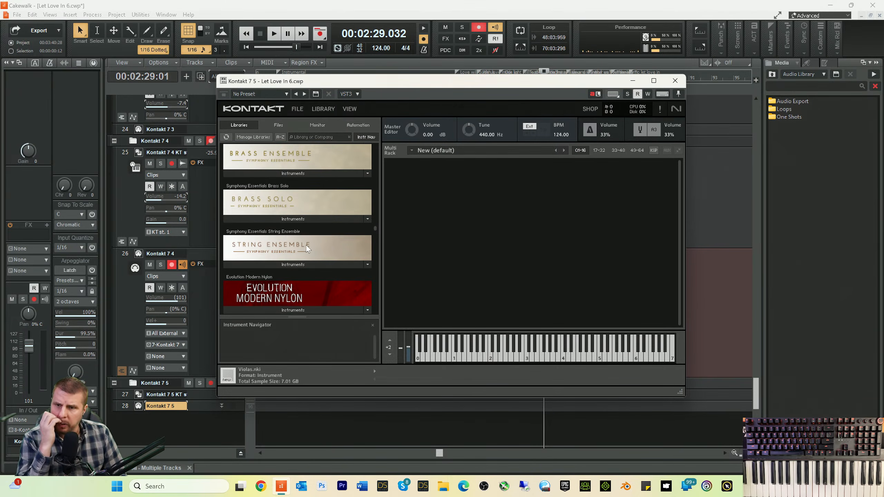
{"action": "left_click", "coordinate": [294, 265]}
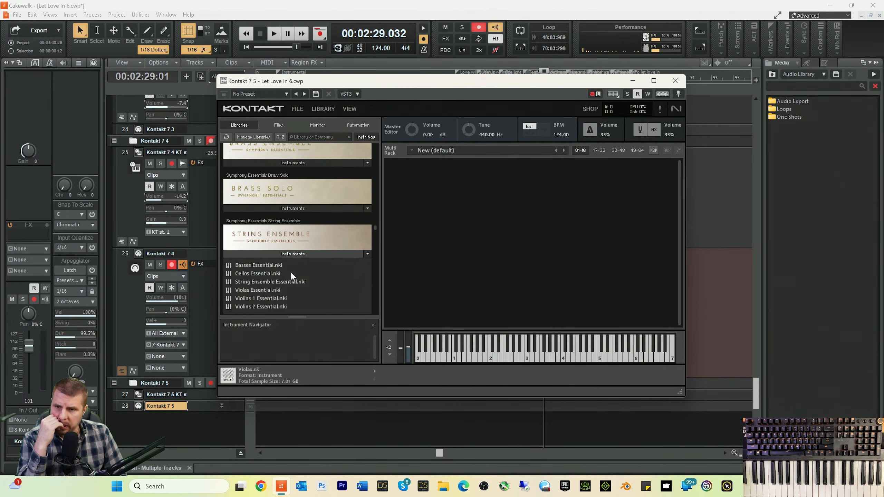
{"action": "double_click", "coordinate": [238, 282]}
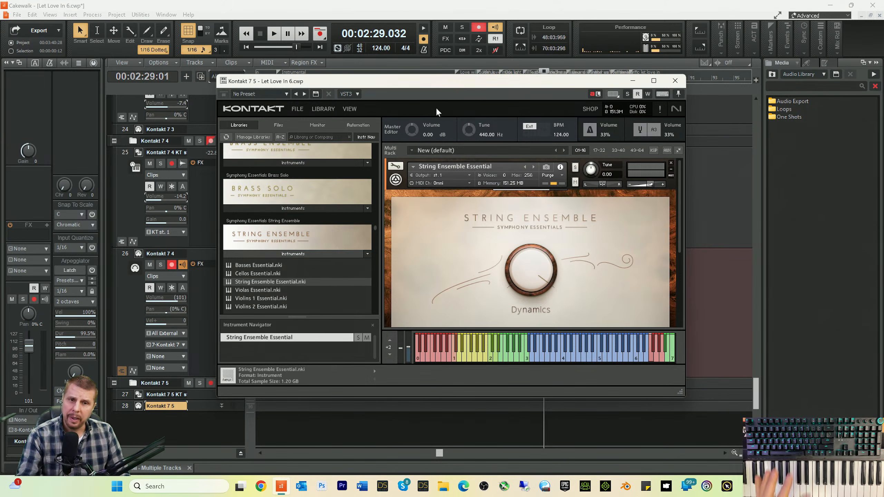
- Return to the tracks, switch off arming and input echo on Kontakt 7 4, enable input echo on Kontakt 7 5, and enlarge track 28
{"action": "left_click", "coordinate": [632, 81]}
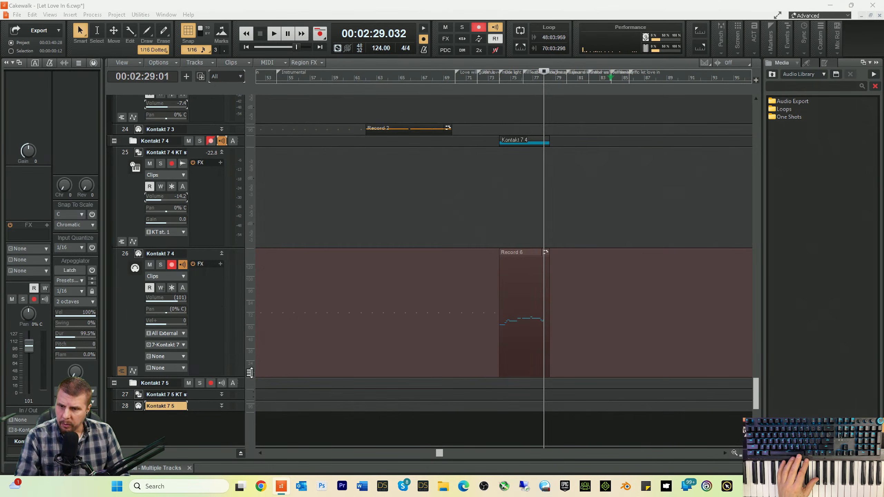
{"action": "left_click", "coordinate": [182, 265]}
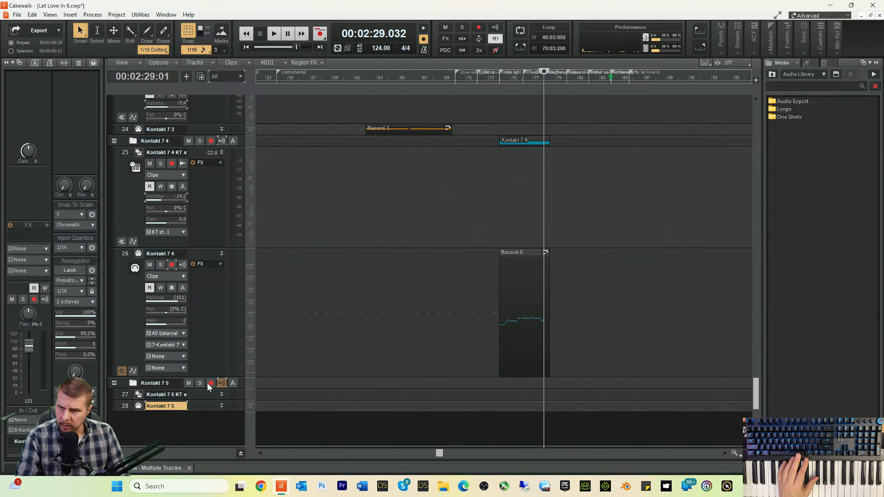
{"action": "left_click", "coordinate": [208, 384]}
{"action": "left_click", "coordinate": [210, 384]}
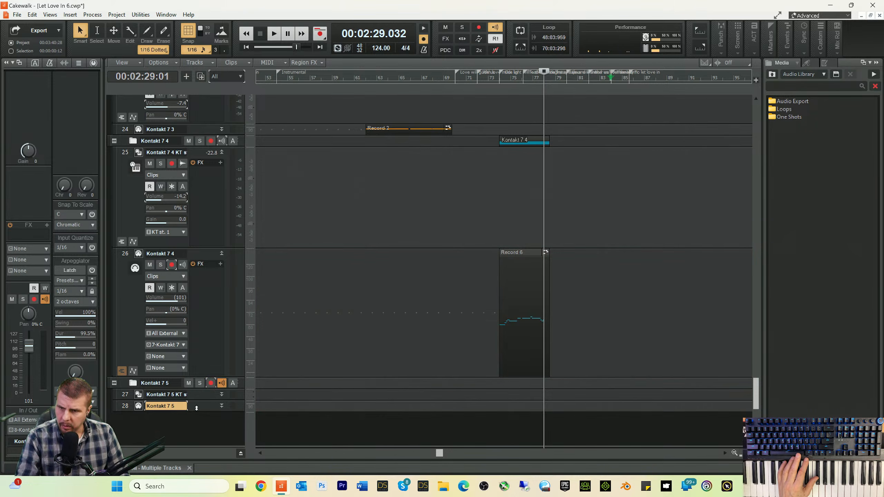
{"action": "left_click_drag", "start_coordinate": [195, 412], "coordinate": [193, 453]}
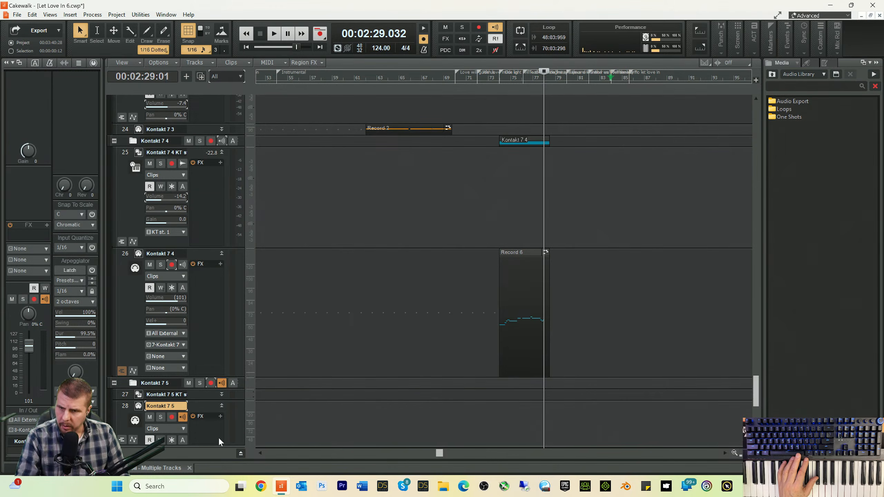
- Arm track 28 (Kontakt 7 5) for recording, enlarge tracks 27 and 28, and set the playhead to about 2:25
{"action": "scroll", "coordinate": [219, 442], "scroll_direction": "down", "scroll_amount": 3}
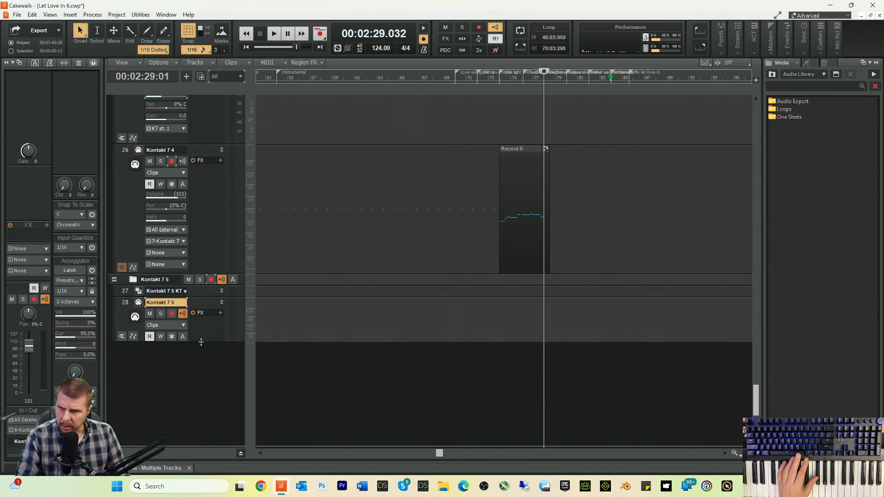
{"action": "left_click_drag", "start_coordinate": [201, 342], "coordinate": [198, 390]}
{"action": "left_click", "coordinate": [172, 313]}
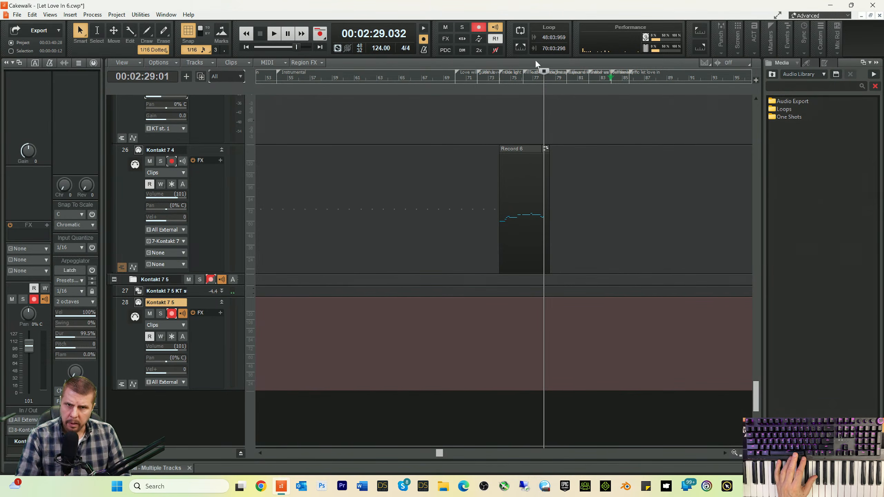
{"action": "left_click", "coordinate": [523, 82]}
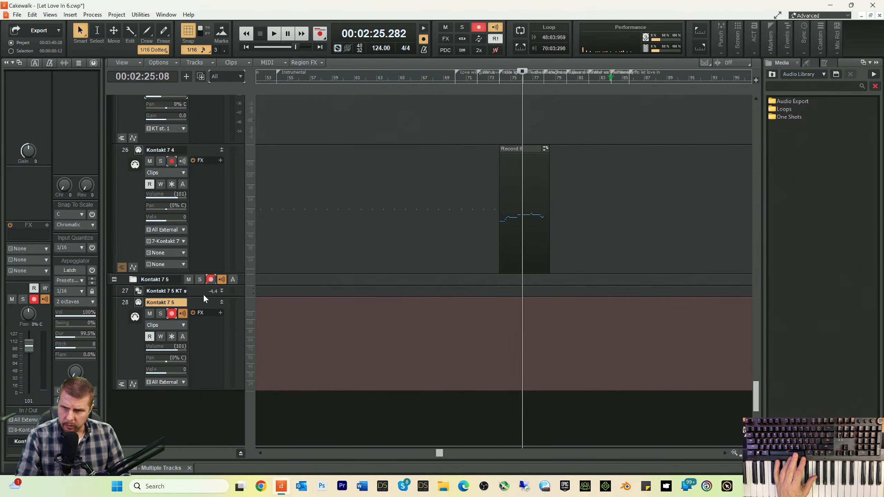
{"action": "left_click_drag", "start_coordinate": [203, 297], "coordinate": [203, 357]}
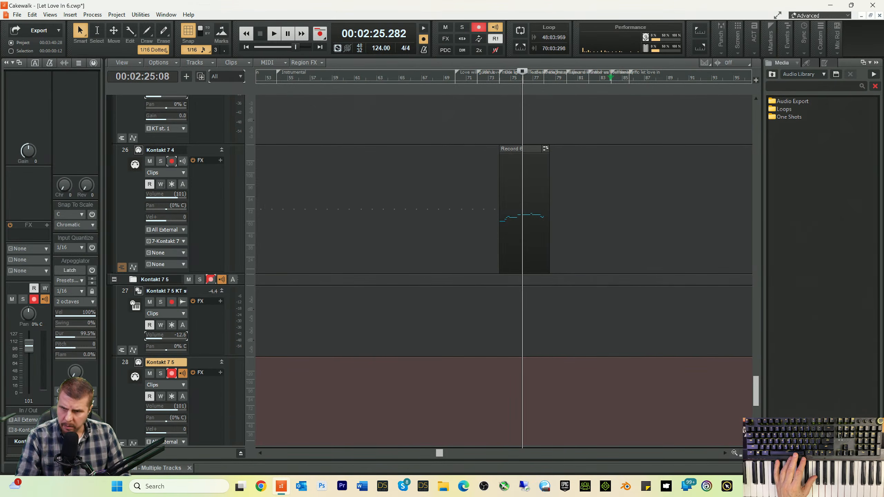
- Rehearse the string part with playback from about 2:25 and record it on track 28 across bars 78 to 84
{"action": "key", "text": "space"}
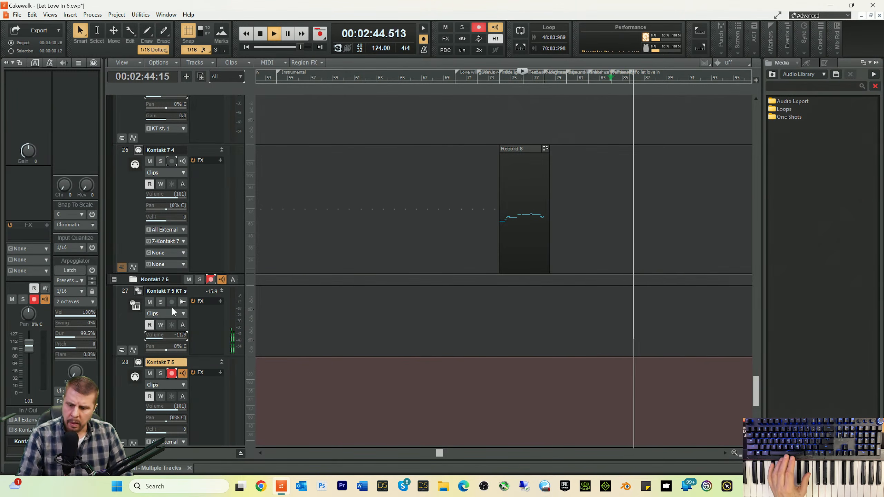
{"action": "key", "text": "space"}
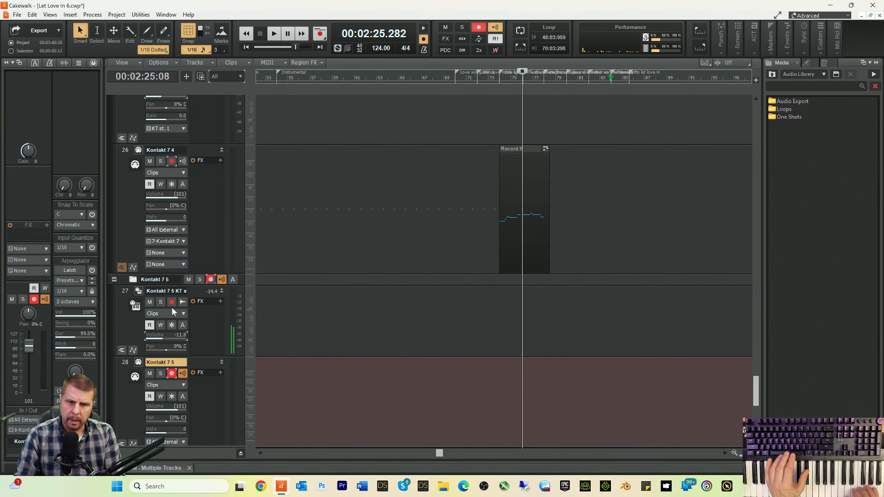
{"action": "key", "text": "space"}
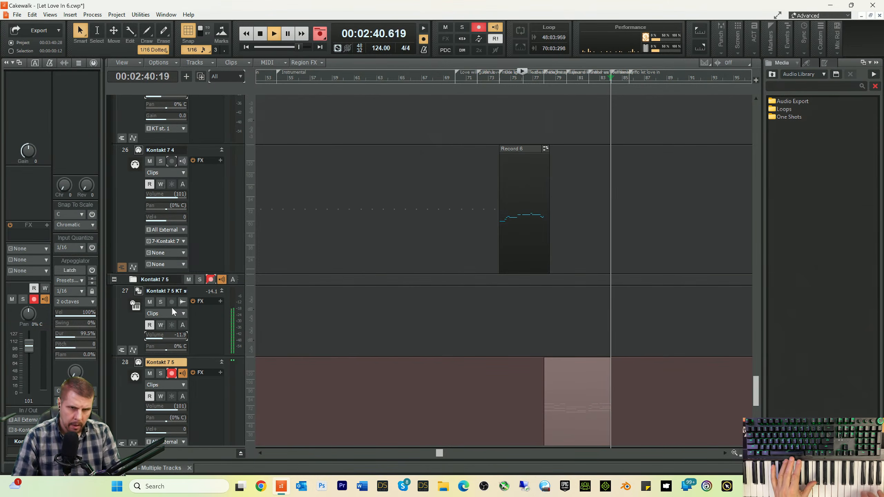
{"action": "key", "text": "space"}
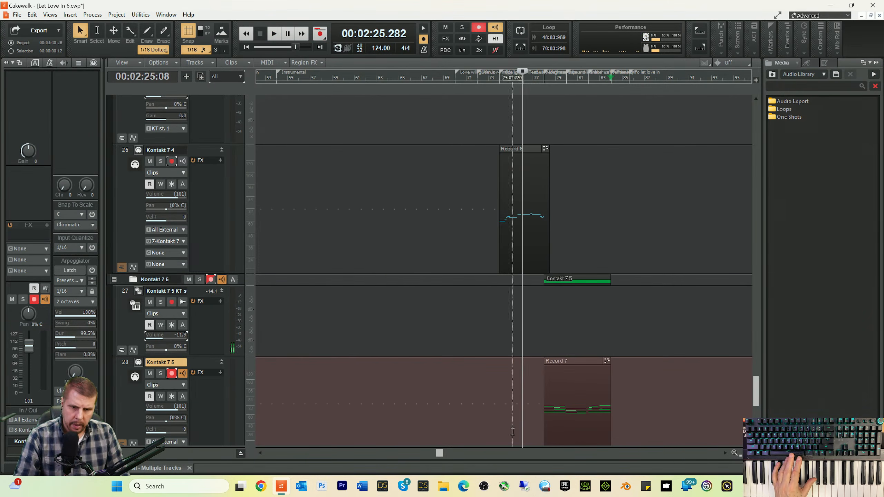
- Open the recorded clip's notes and, in bar 79, delete the short Eb5, start F5 at 79:01, and add a Db5 there
{"action": "double_click", "coordinate": [577, 436]}
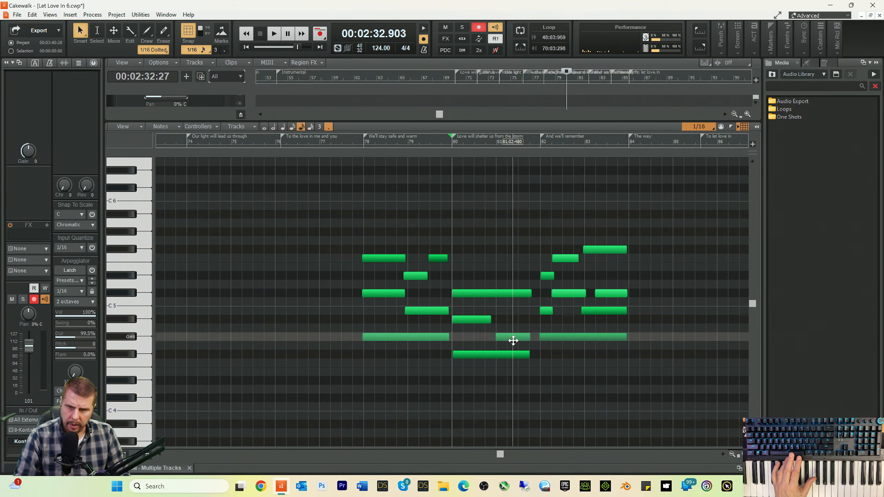
{"action": "left_click", "coordinate": [362, 146]}
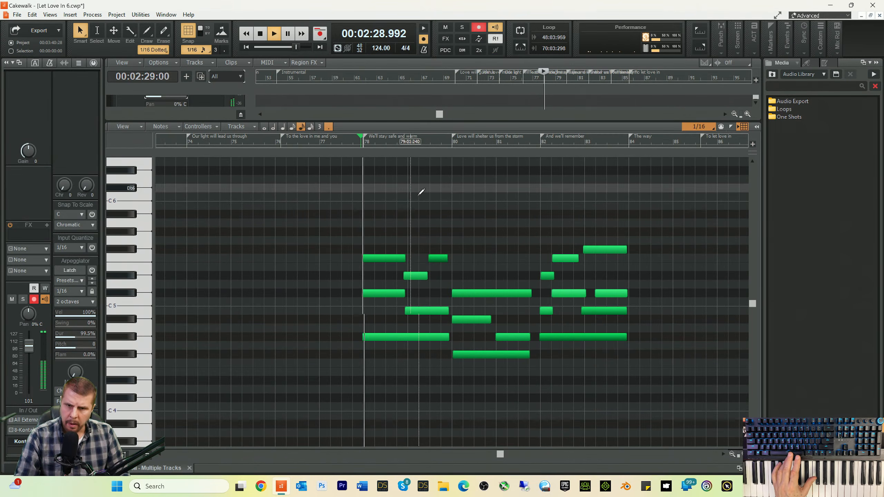
{"action": "key", "text": "space"}
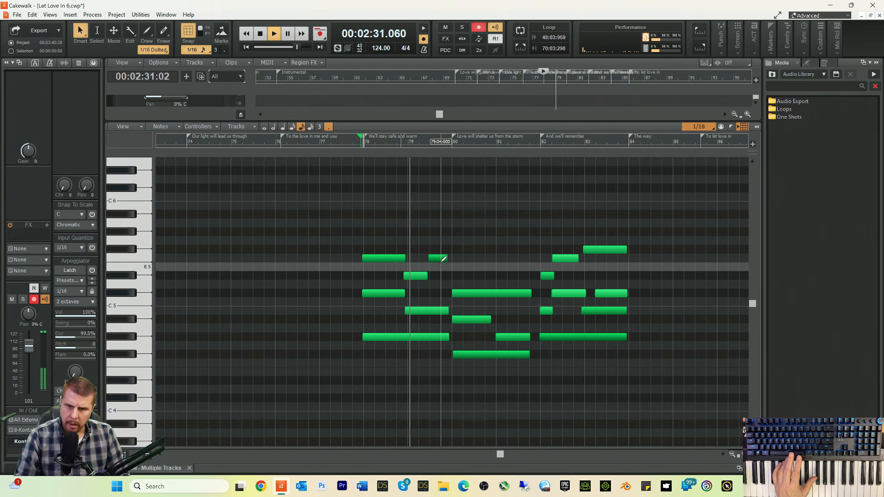
{"action": "key", "text": "space"}
{"action": "right_click", "coordinate": [421, 273]}
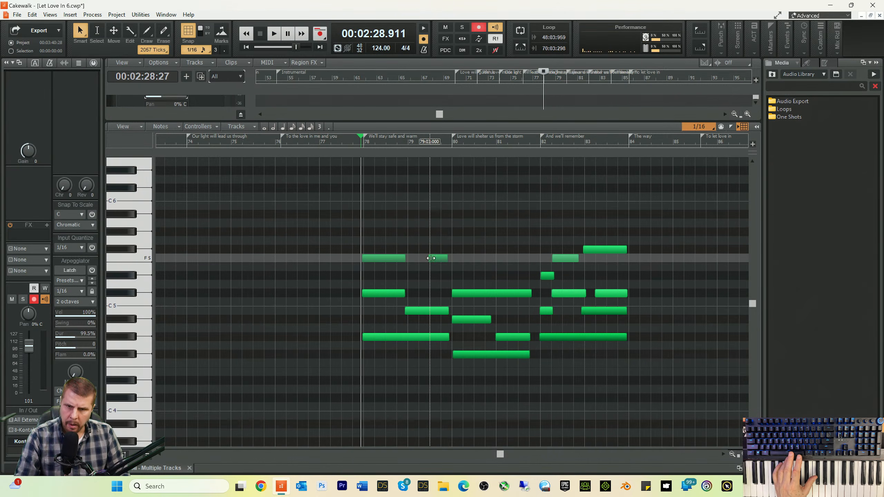
{"action": "left_click_drag", "start_coordinate": [431, 258], "coordinate": [411, 258]}
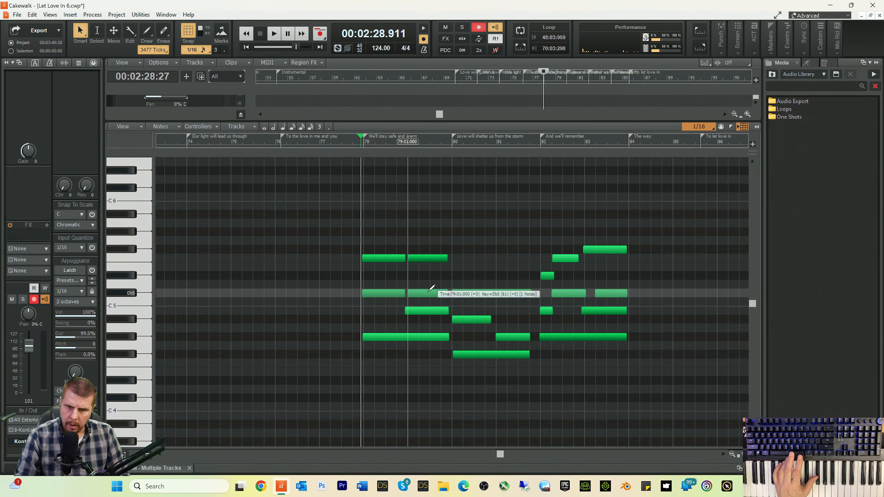
{"action": "key", "text": "space"}
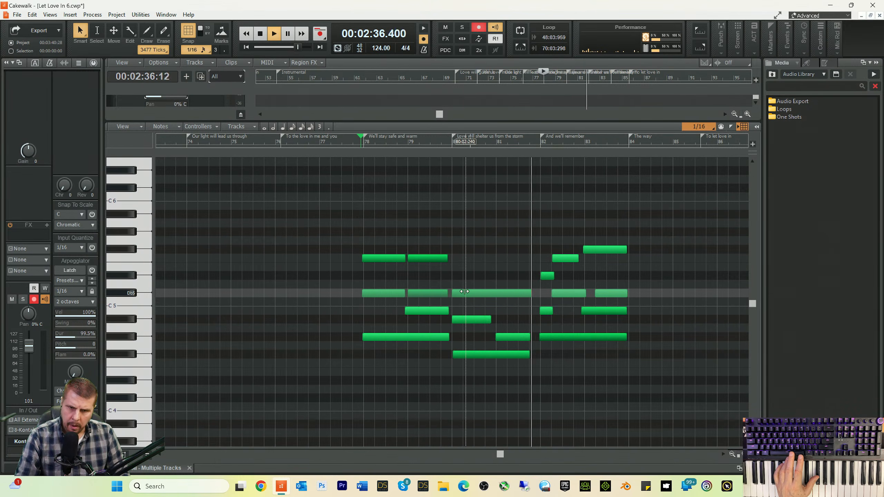
{"action": "key", "text": "space"}
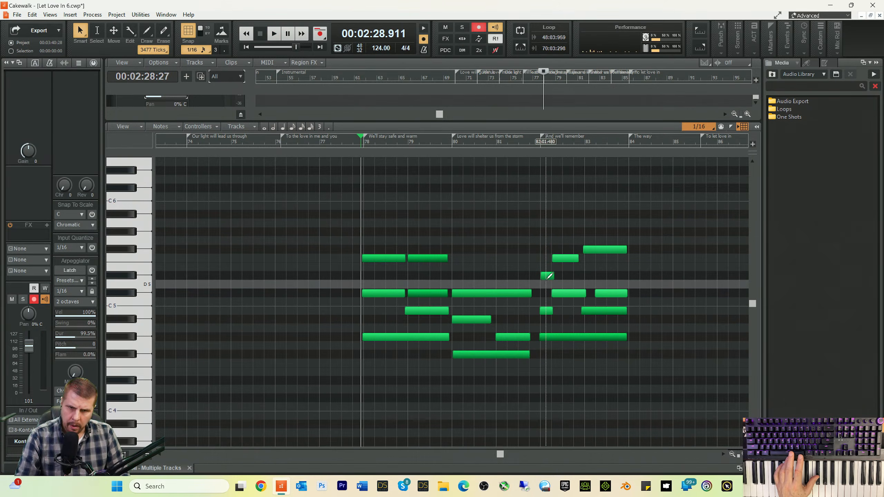
- Delete the short Eb5 and B4 notes opening bar 82 and extend the F5 and Db5 notes back to the bar's start
{"action": "right_click", "coordinate": [547, 279]}
{"action": "left_click", "coordinate": [547, 277]}
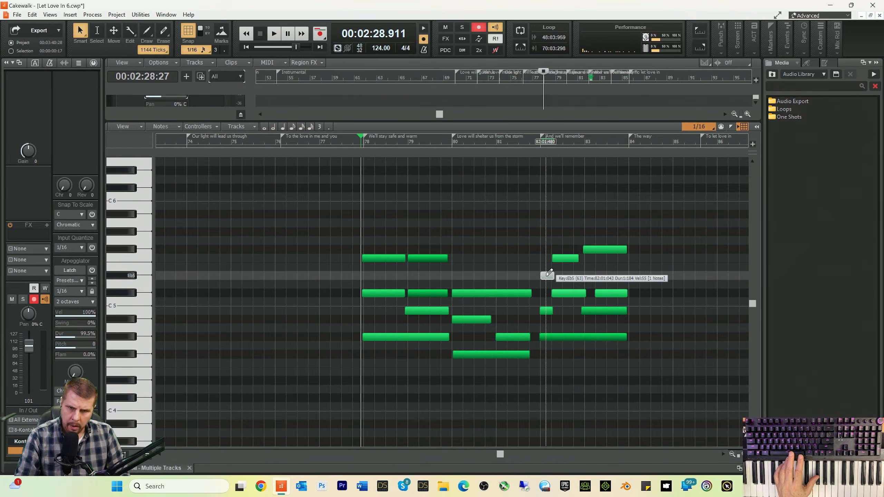
{"action": "right_click", "coordinate": [549, 276]}
{"action": "left_click_drag", "start_coordinate": [551, 259], "coordinate": [541, 259]}
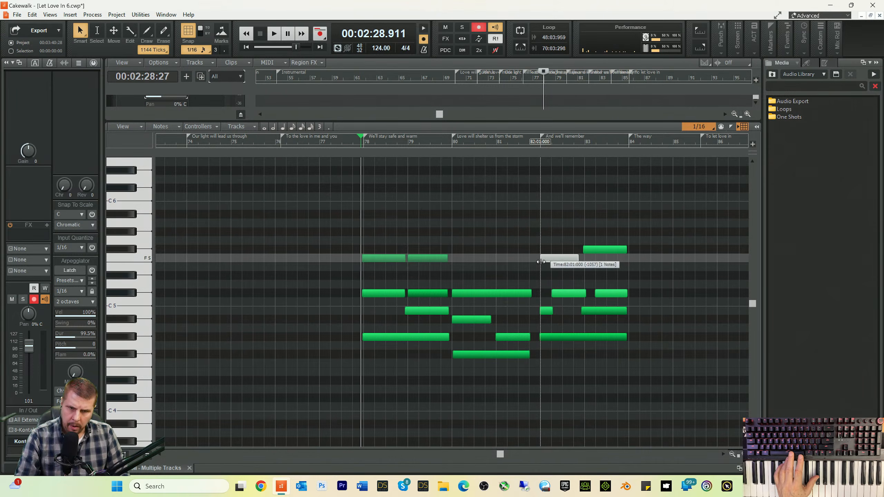
{"action": "left_click_drag", "start_coordinate": [543, 313], "coordinate": [544, 313]}
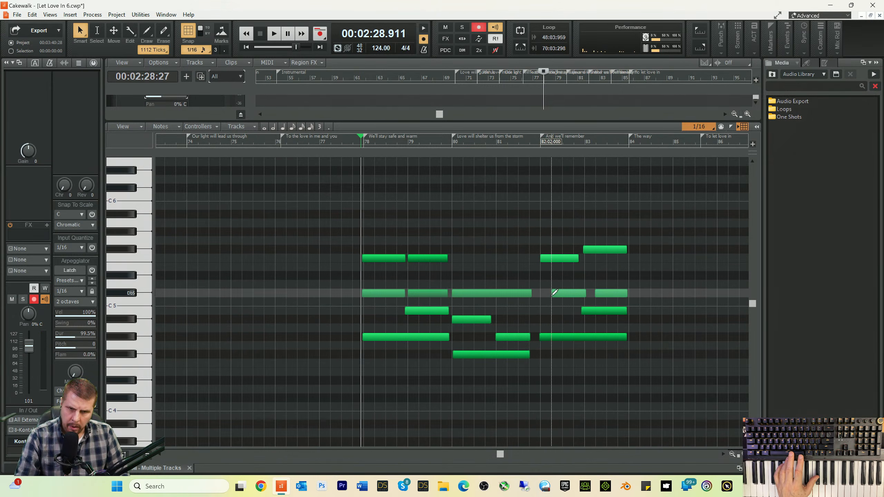
{"action": "left_click_drag", "start_coordinate": [553, 293], "coordinate": [584, 311]}
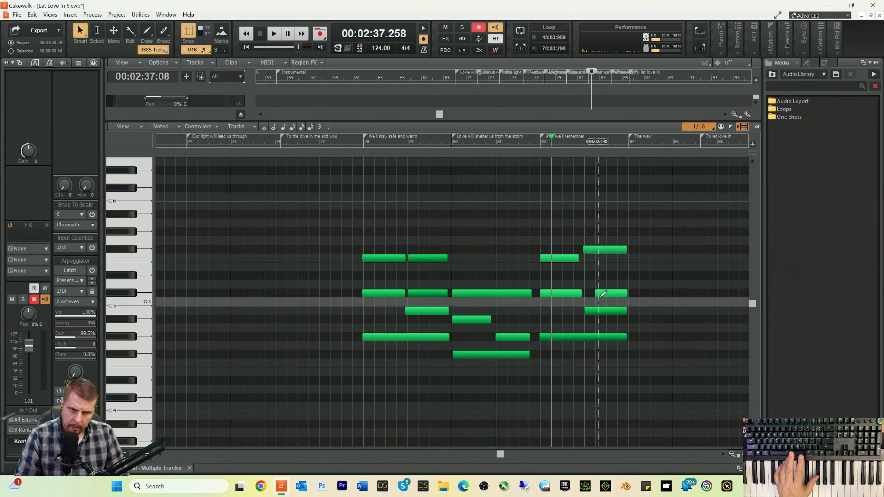
- Extend the start of the Db5 note in bar 83 back to line up with the B4 note while auditioning the passage
{"action": "key", "text": "space"}
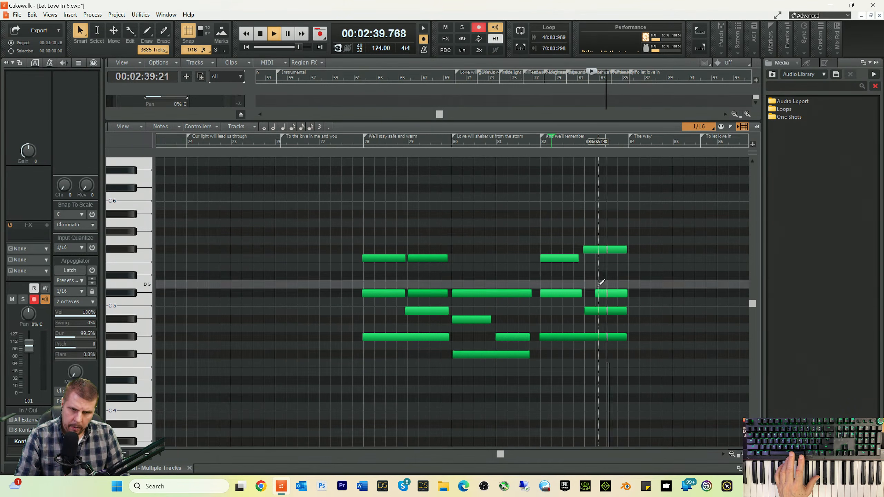
{"action": "left_click_drag", "start_coordinate": [596, 294], "coordinate": [588, 295]}
{"action": "key", "text": "space"}
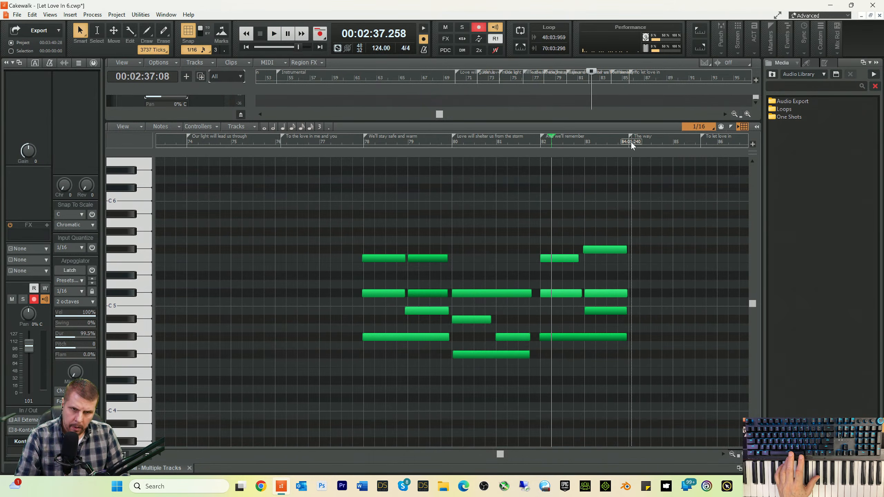
- Copy the opening chord at bar 78, paste it at bar 84, and play it back
{"action": "left_click_drag", "start_coordinate": [333, 238], "coordinate": [387, 350]}
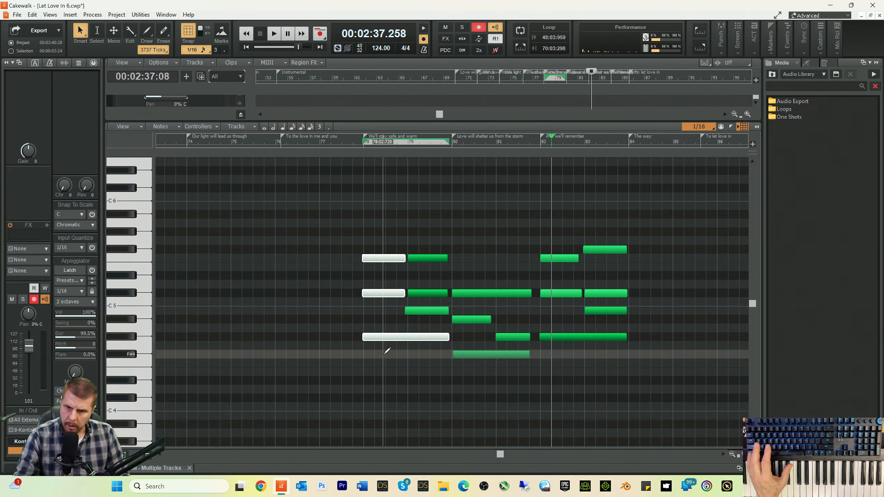
{"action": "left_click", "coordinate": [628, 146]}
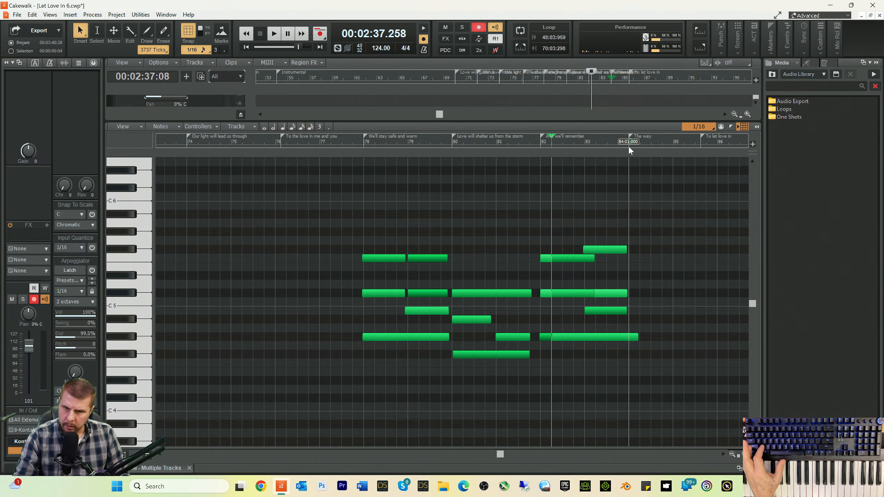
{"action": "key", "text": "ctrl+shift+z"}
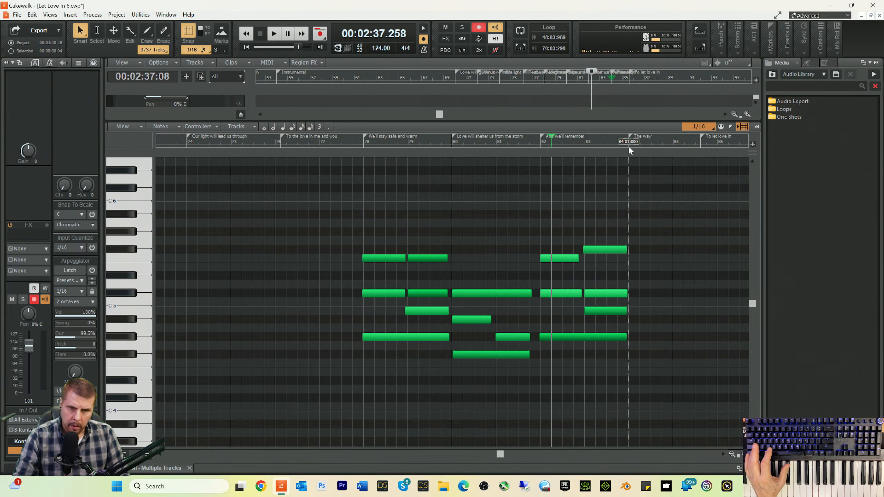
{"action": "left_click", "coordinate": [629, 147]}
{"action": "key", "text": "ctrl+v"}
{"action": "key", "text": "space"}
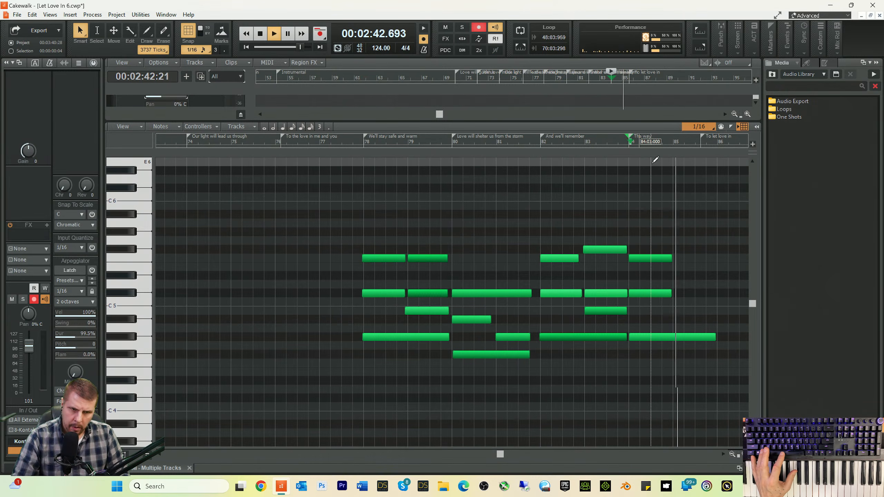
{"action": "key", "text": "space"}
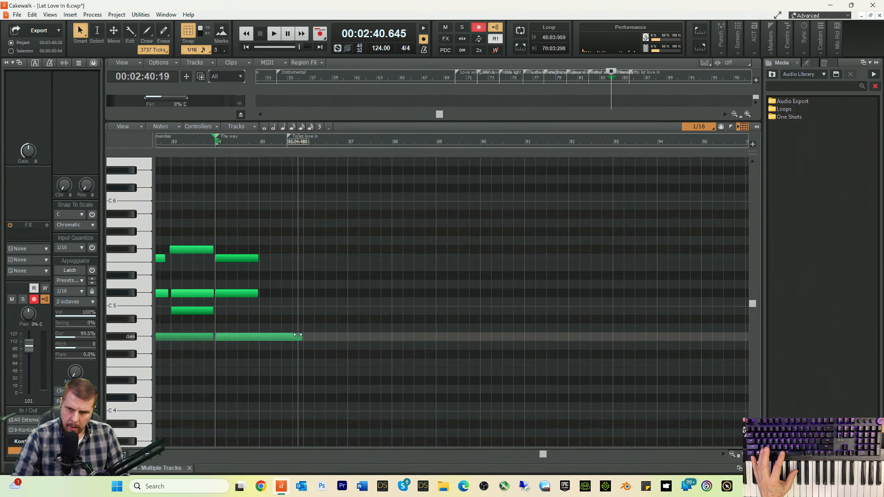
- Shorten the lowest note of the pasted chord at bar 84 to match the upper notes, and listen to it
{"action": "left_click_drag", "start_coordinate": [301, 338], "coordinate": [259, 345]}
{"action": "key", "text": "space"}
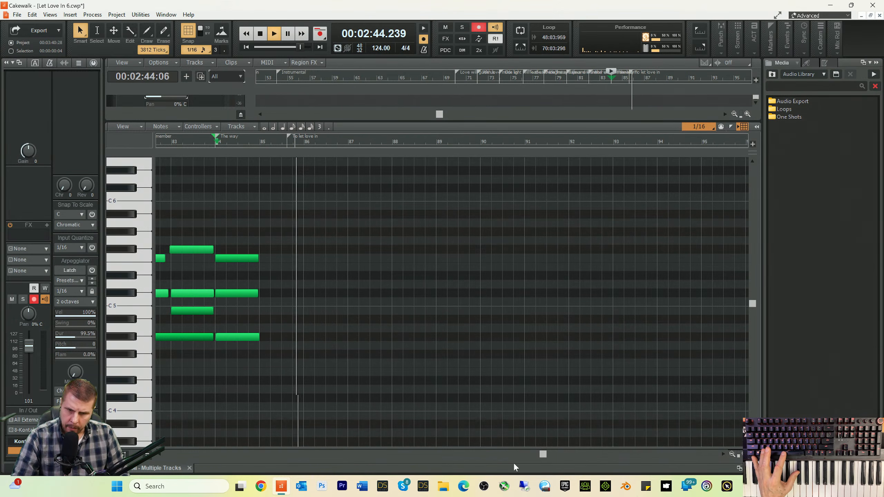
{"action": "left_click_drag", "start_coordinate": [541, 455], "coordinate": [497, 458]}
{"action": "key", "text": "space"}
- Select all notes in the string part and quantize them
{"action": "left_click_drag", "start_coordinate": [353, 191], "coordinate": [681, 379]}
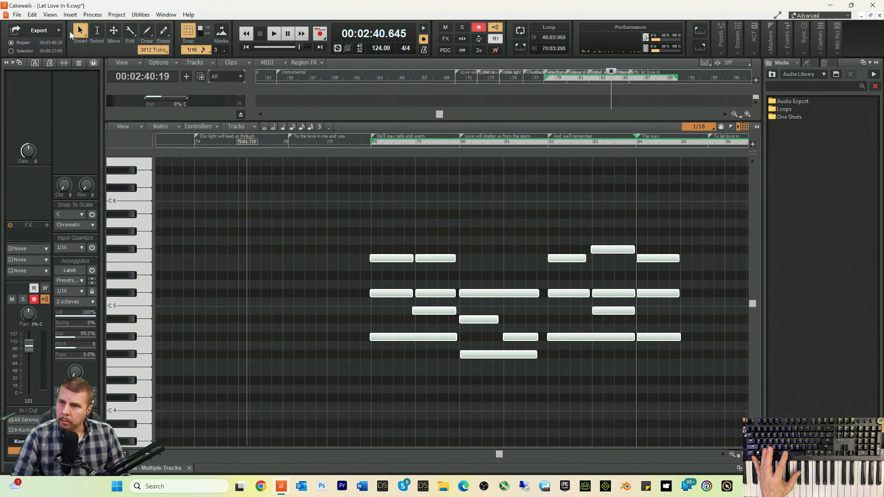
{"action": "left_click", "coordinate": [100, 16]}
{"action": "left_click", "coordinate": [102, 36]}
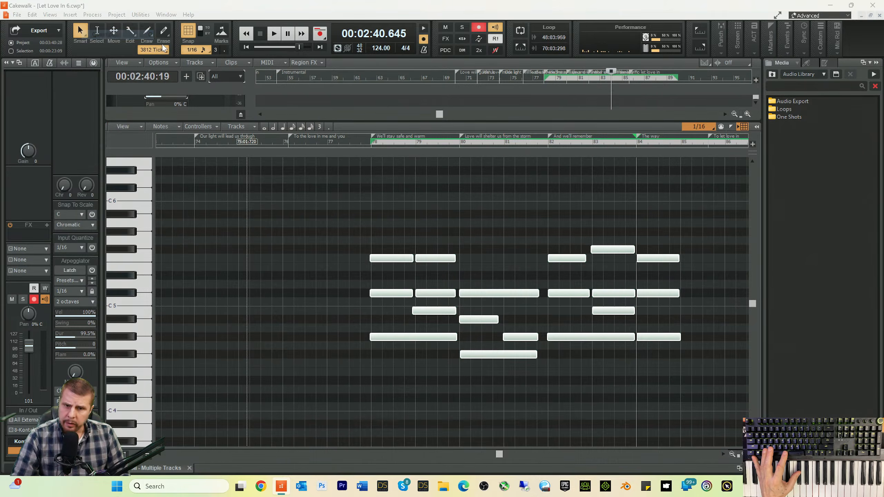
{"action": "left_click", "coordinate": [524, 167]}
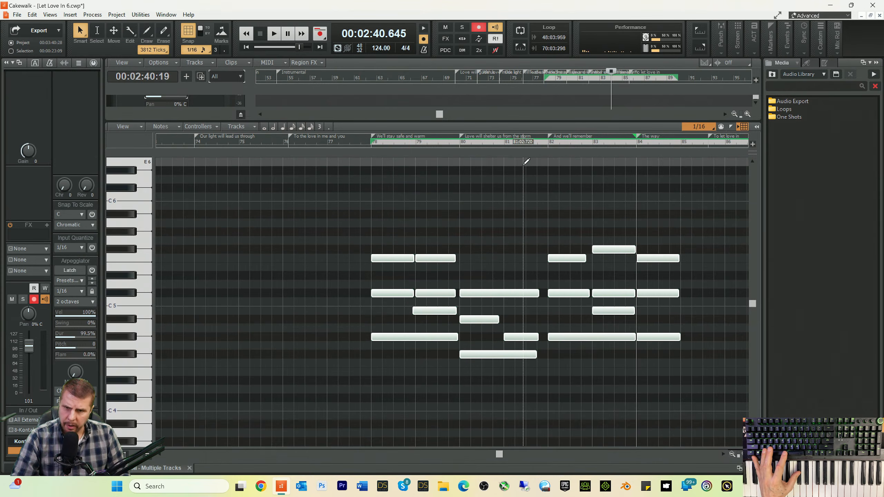
- Audition the quantized part, move the start of the B4 note in bar 79 to 79:01, and play it from about 2:30
{"action": "left_click", "coordinate": [327, 141]}
{"action": "key", "text": "space"}
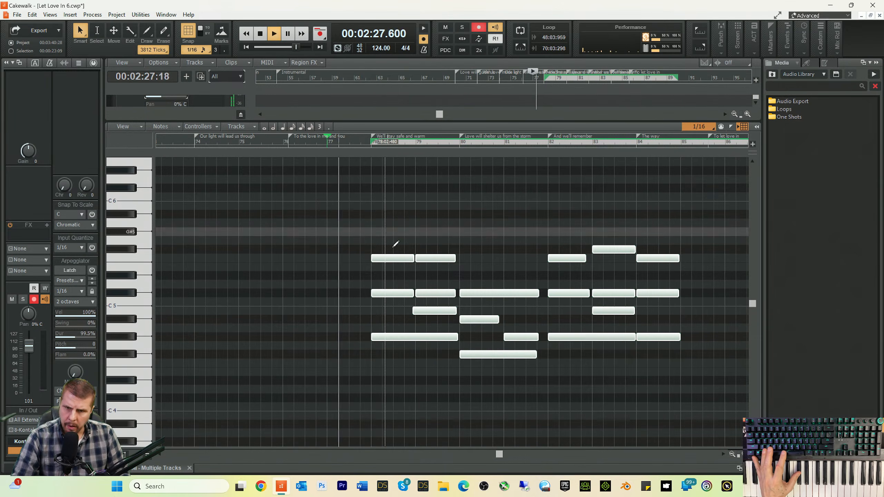
{"action": "key", "text": "space"}
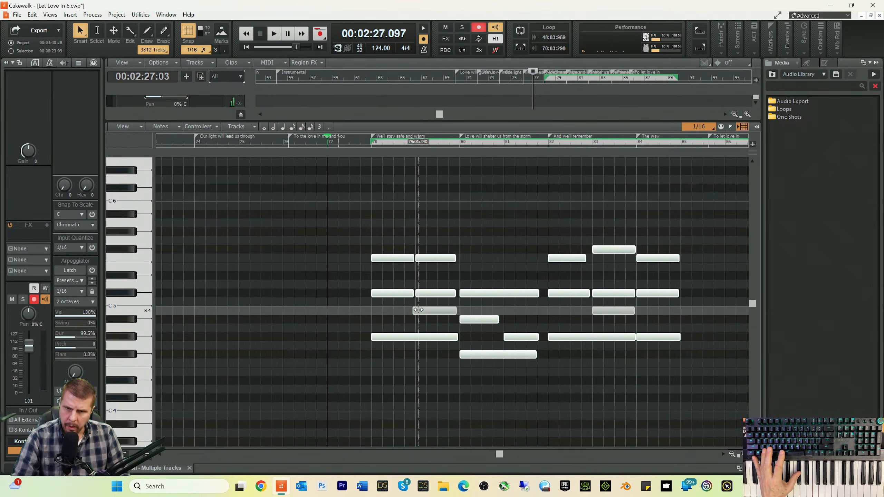
{"action": "left_click", "coordinate": [412, 305]}
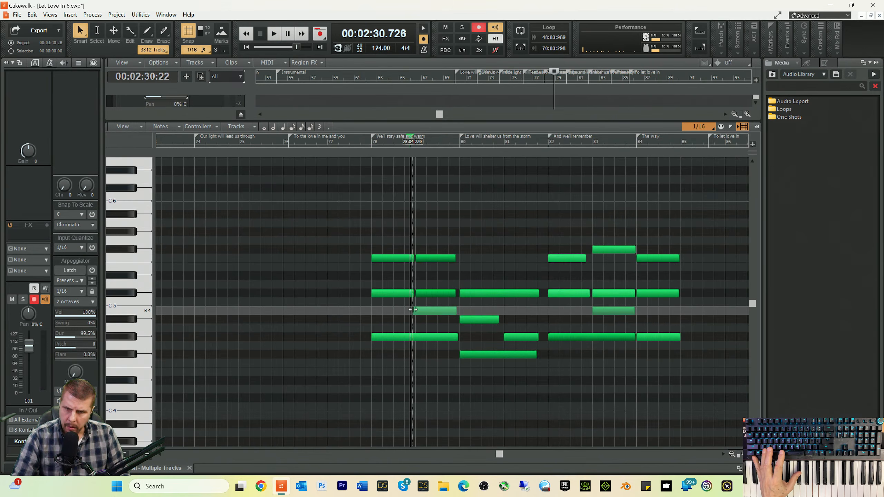
{"action": "left_click_drag", "start_coordinate": [411, 310], "coordinate": [415, 310]}
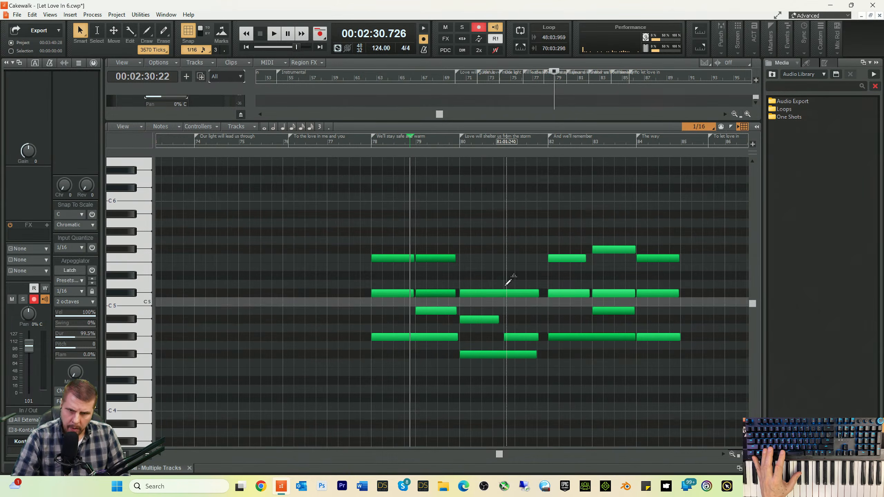
{"action": "key", "text": "space"}
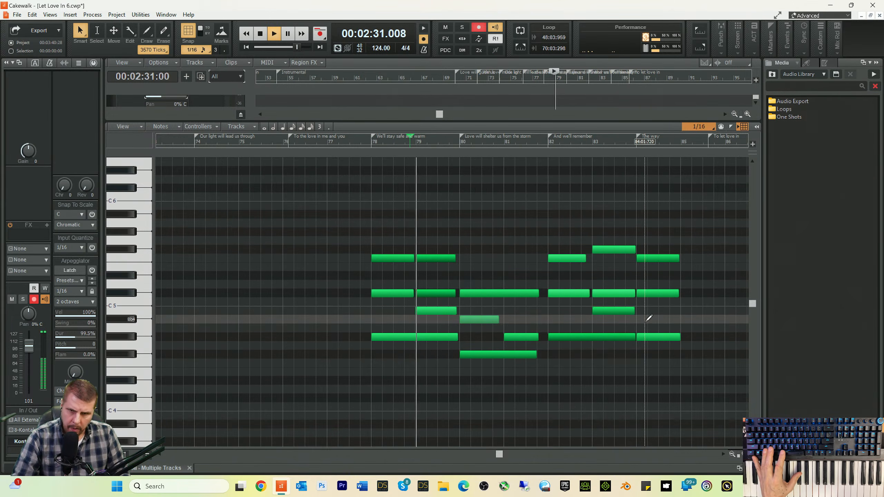
- Delete the repeated C#5 and F5 notes at bar 79 and lengthen the same notes from bar 78 to cover both bars
{"action": "key", "text": "space"}
{"action": "left_click", "coordinate": [354, 144]}
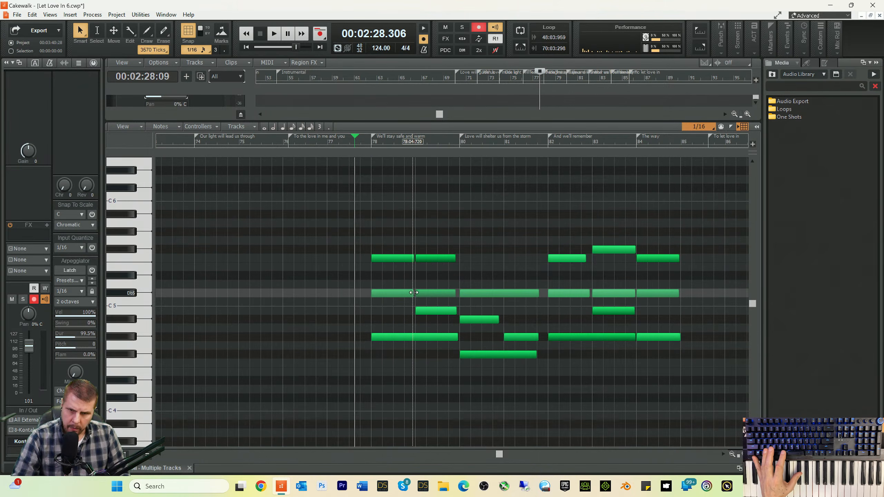
{"action": "left_click", "coordinate": [413, 293]}
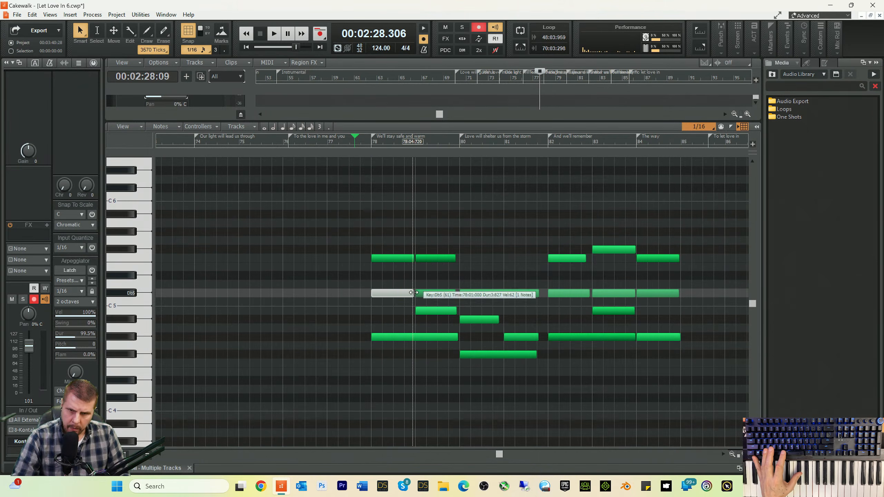
{"action": "right_click", "coordinate": [436, 292]}
{"action": "left_click_drag", "start_coordinate": [412, 295], "coordinate": [456, 294]}
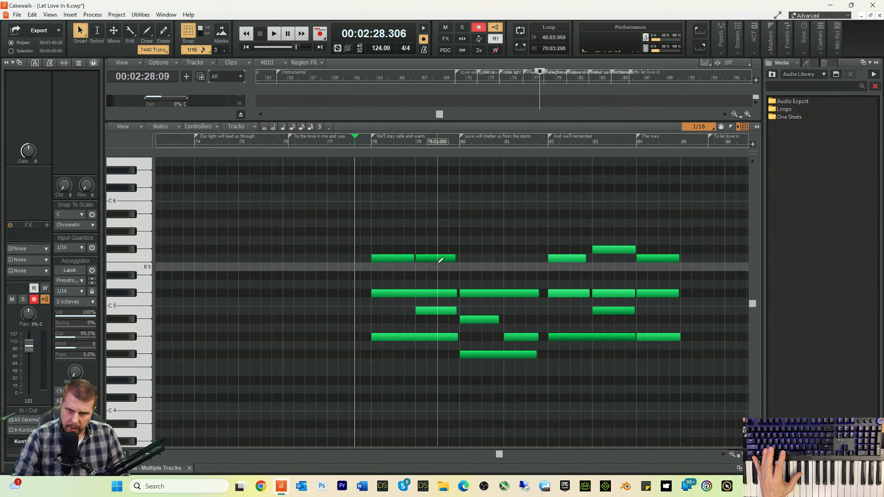
{"action": "left_click", "coordinate": [430, 257]}
{"action": "right_click", "coordinate": [428, 258]}
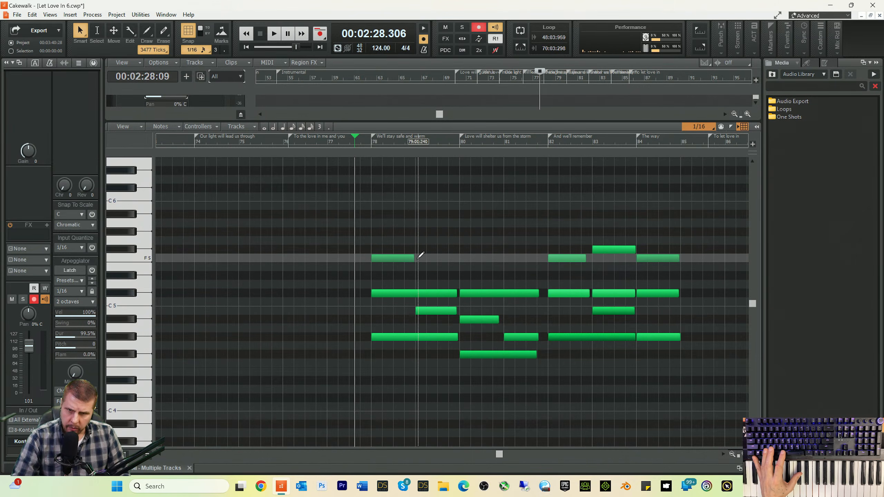
{"action": "left_click_drag", "start_coordinate": [414, 259], "coordinate": [456, 261]}
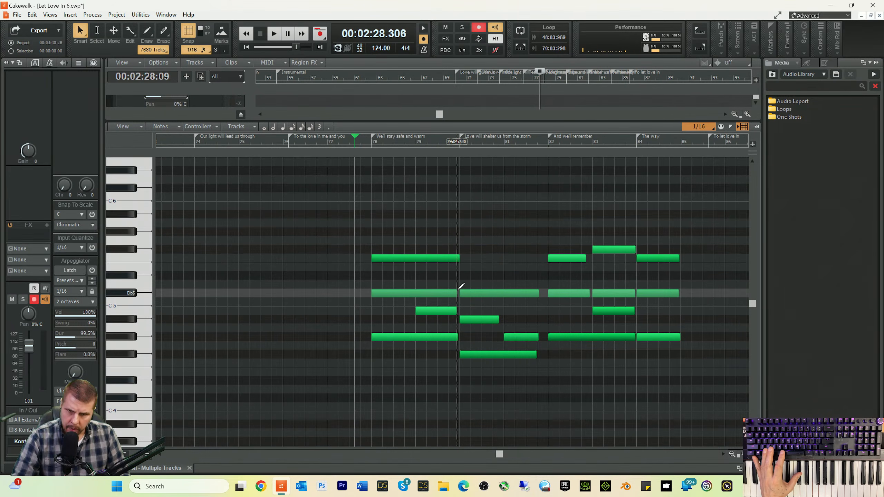
- Delete the C#5 at bar 80, extend the earlier C#5 through bar 81, lengthen B4 and G#4 to bar 80, and listen
{"action": "right_click", "coordinate": [478, 293]}
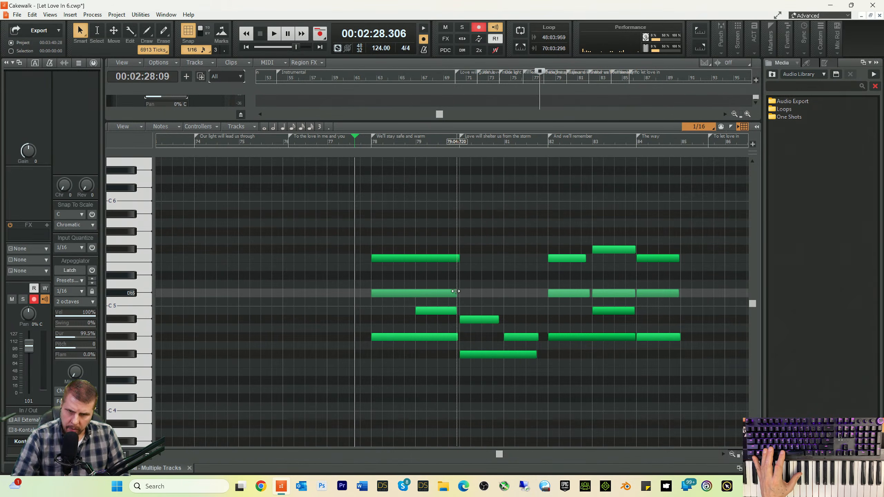
{"action": "left_click_drag", "start_coordinate": [456, 291], "coordinate": [539, 297]}
{"action": "left_click_drag", "start_coordinate": [456, 310], "coordinate": [458, 339]}
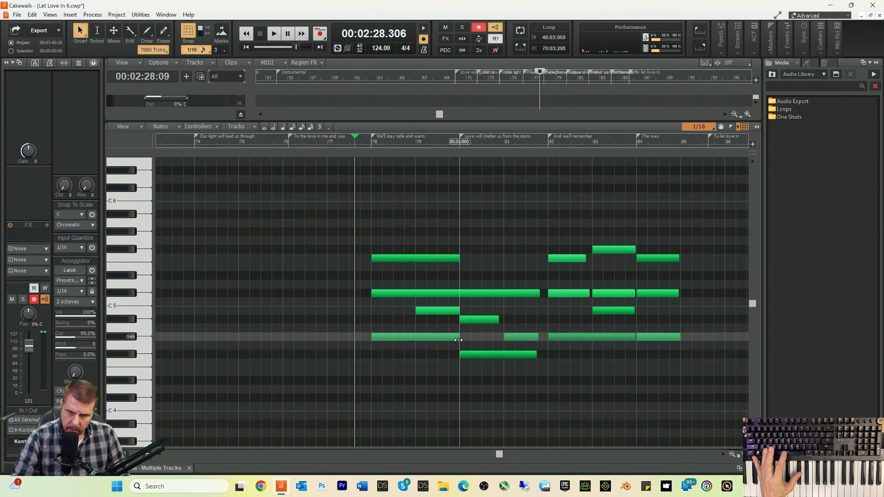
{"action": "key", "text": "space"}
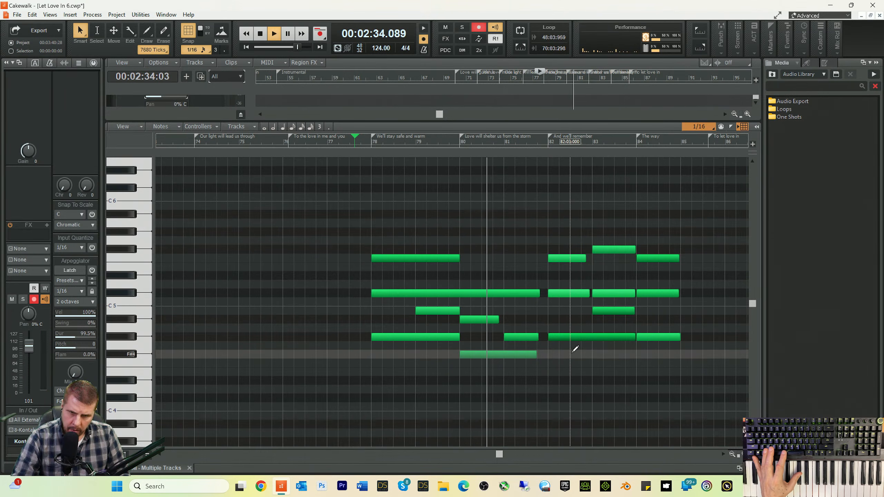
{"action": "key", "text": "space"}
- Lengthen the A#4 in bar 80 to bar 81 and extend the C#5, G#4 and F#4 ends to one point just before bar 82
{"action": "left_click_drag", "start_coordinate": [498, 320], "coordinate": [501, 320]}
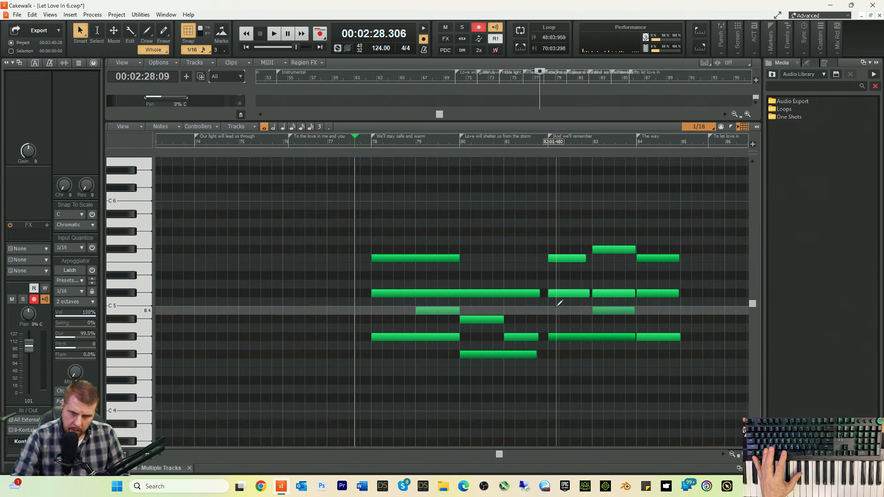
{"action": "left_click_drag", "start_coordinate": [534, 292], "coordinate": [543, 293]}
{"action": "left_click", "coordinate": [538, 338]}
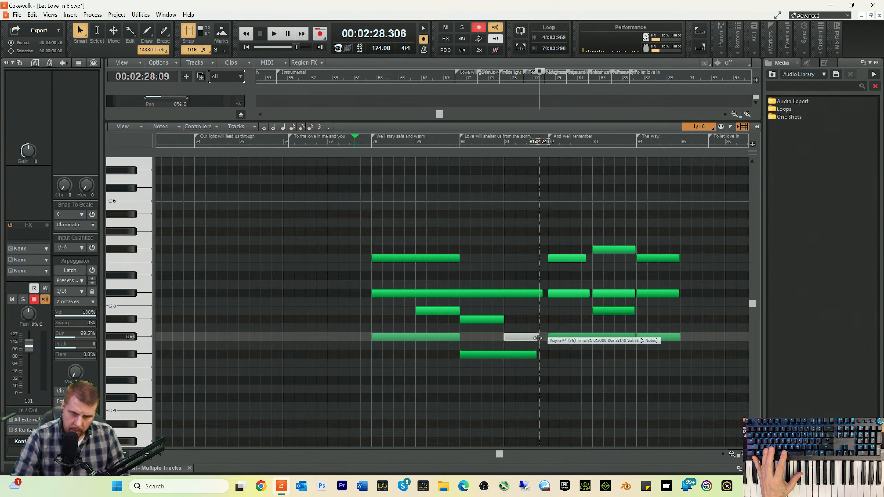
{"action": "left_click_drag", "start_coordinate": [540, 337], "coordinate": [542, 358]}
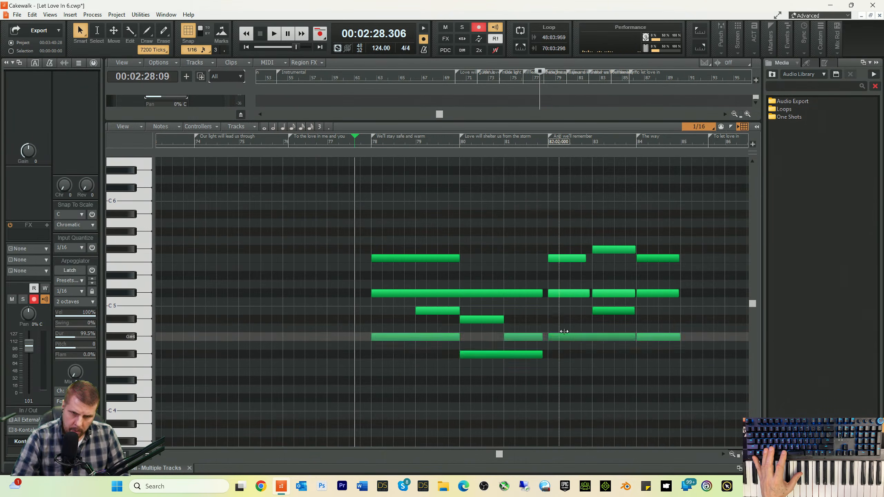
- Replace the repeated C#5 and G#4 notes from bar 82 with sustained notes to bar 85, and lengthen F5 and B4 to close their gaps
{"action": "left_click_drag", "start_coordinate": [586, 260], "coordinate": [679, 298]}
{"action": "key", "text": "Delete"}
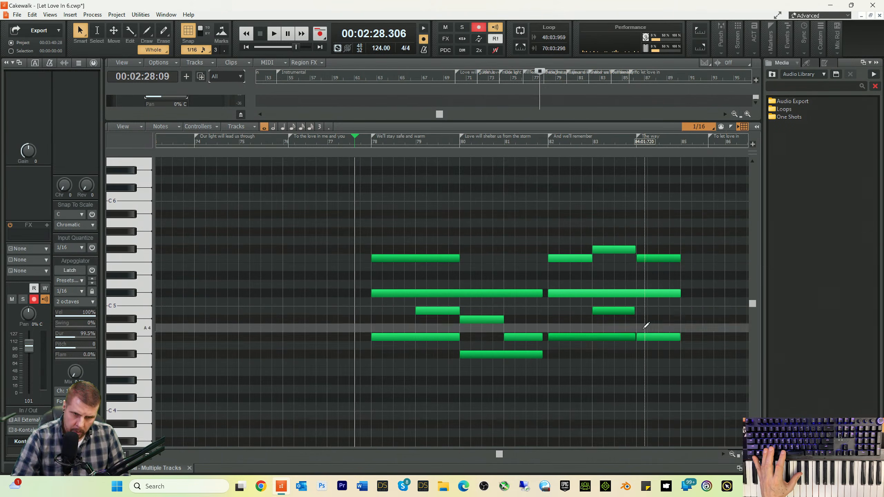
{"action": "left_click_drag", "start_coordinate": [635, 311], "coordinate": [677, 340]}
{"action": "key", "text": "space"}
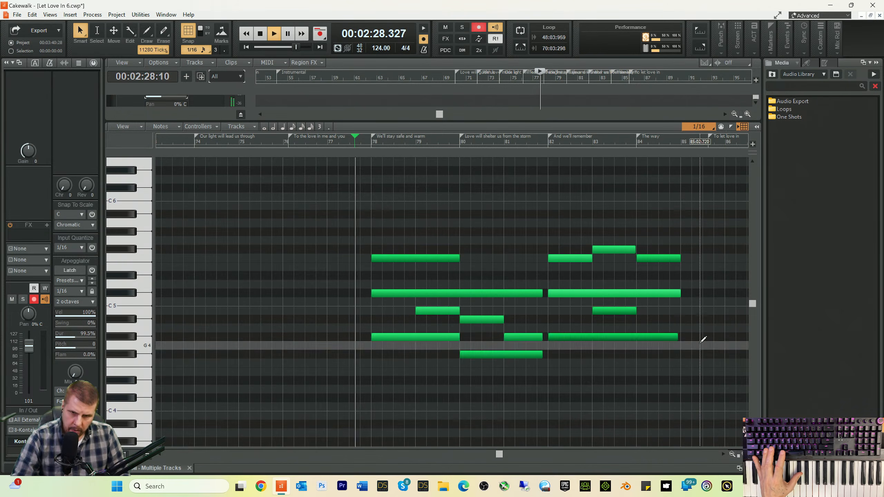
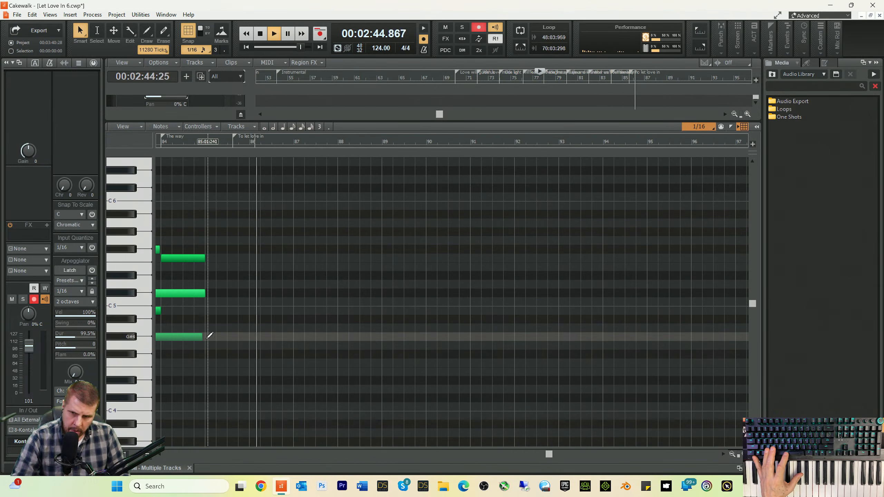
{"action": "key", "text": "space"}
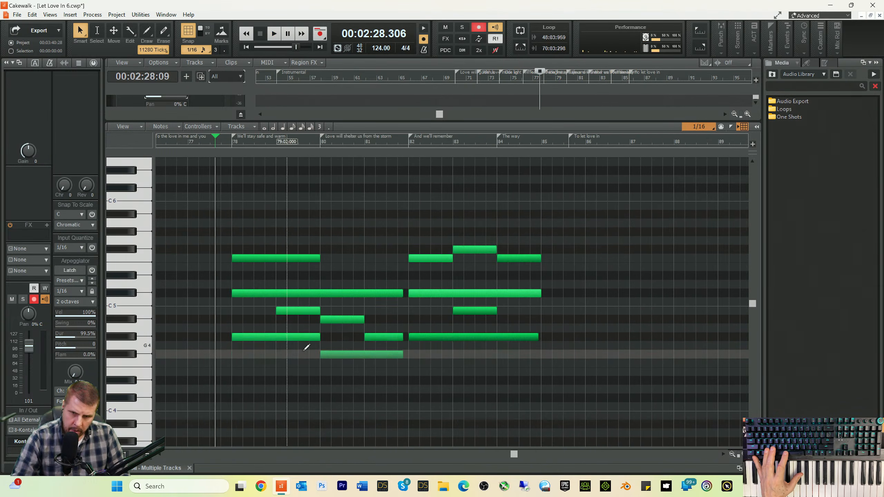
{"action": "left_click", "coordinate": [538, 341]}
{"action": "left_click_drag", "start_coordinate": [538, 340], "coordinate": [541, 341]}
- Return to the tracks and bounce the Record 7 clip on Kontakt 7 5 to a single clip
{"action": "key", "text": "d"}
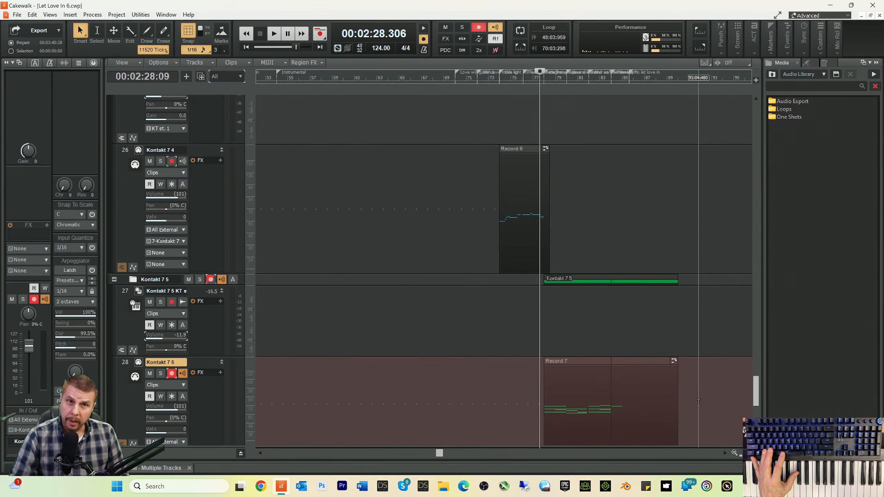
{"action": "left_click_drag", "start_coordinate": [699, 402], "coordinate": [555, 404]}
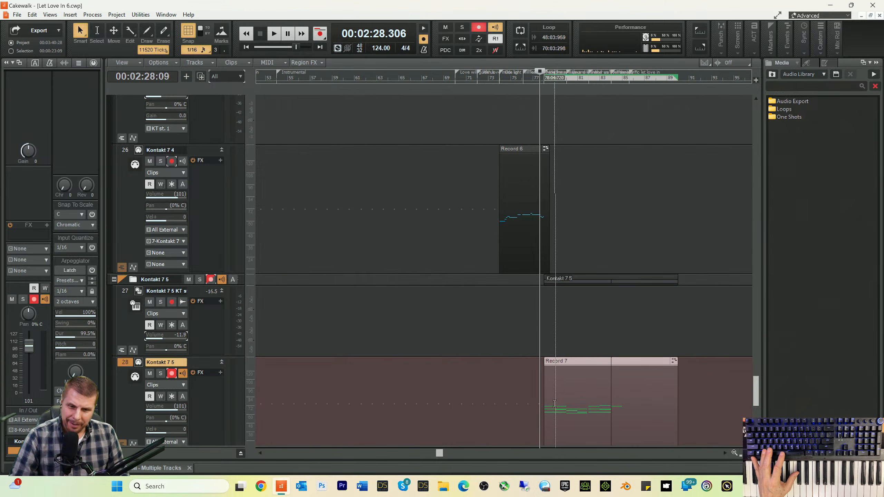
{"action": "right_click", "coordinate": [564, 402]}
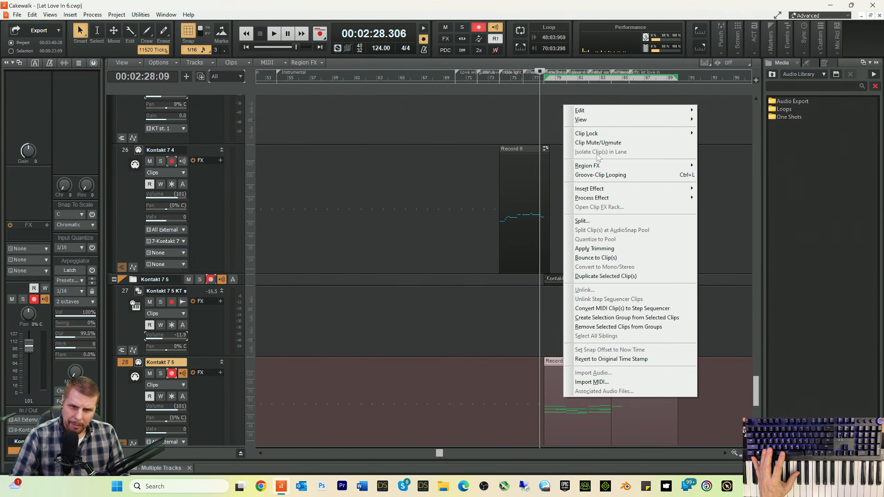
{"action": "left_click", "coordinate": [588, 260]}
- Lower the Kontakt 7 5 instrument track's volume to -21.0 during playback and recheck the mix from about 2:20
{"action": "key", "text": "space"}
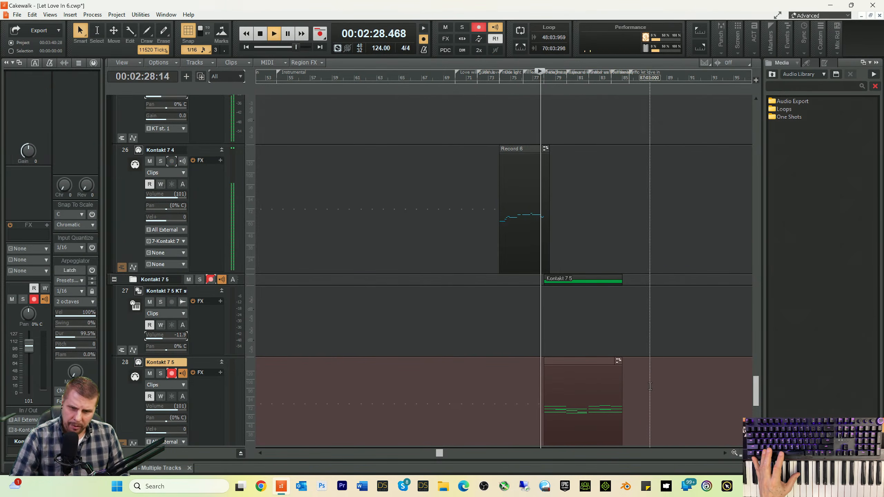
{"action": "left_click_drag", "start_coordinate": [164, 337], "coordinate": [158, 337]}
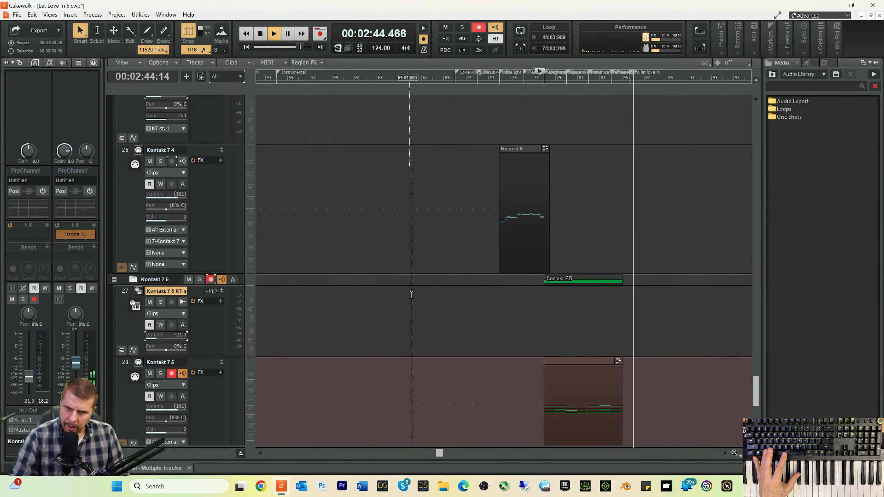
{"action": "left_click", "coordinate": [495, 81]}
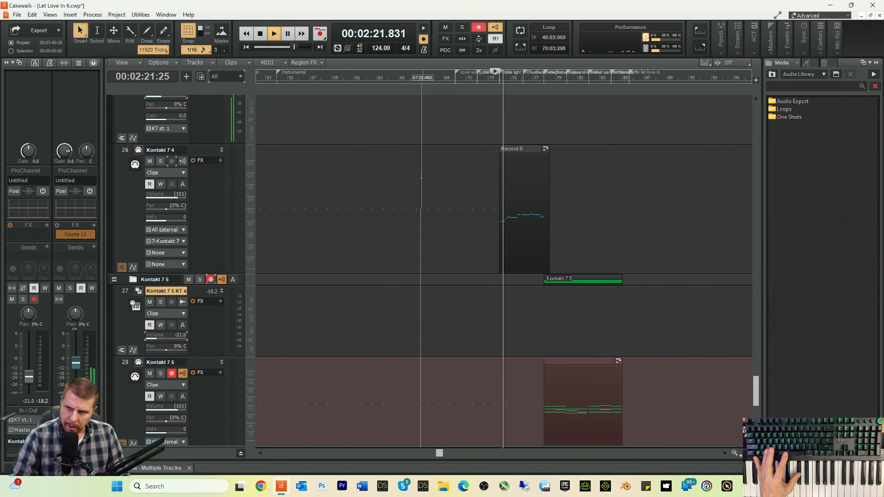
{"action": "key", "text": "space"}
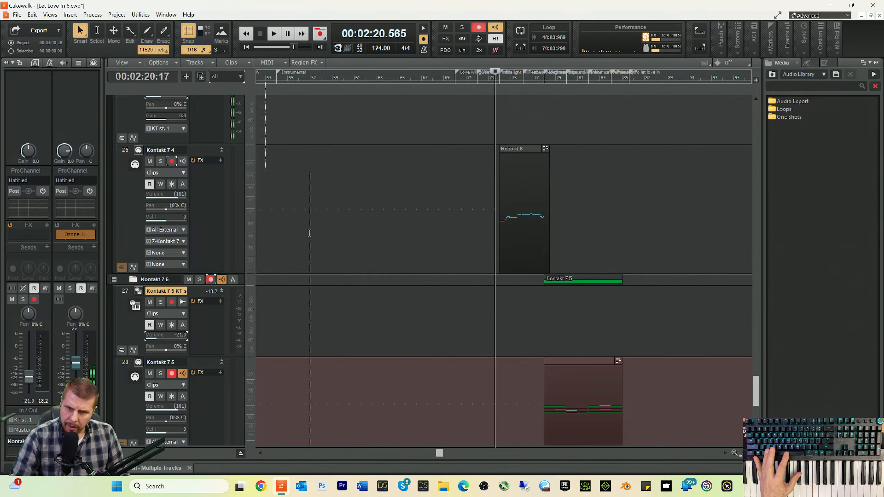
- Open the Record 6 clip of Kontakt 7 4 in the piano roll and play its opening notes from just before bar 74
{"action": "double_click", "coordinate": [510, 251]}
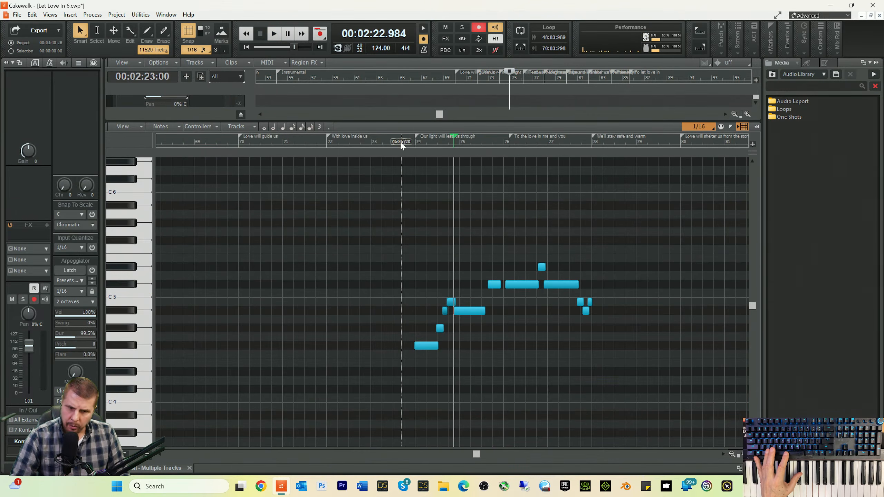
{"action": "left_click", "coordinate": [401, 141]}
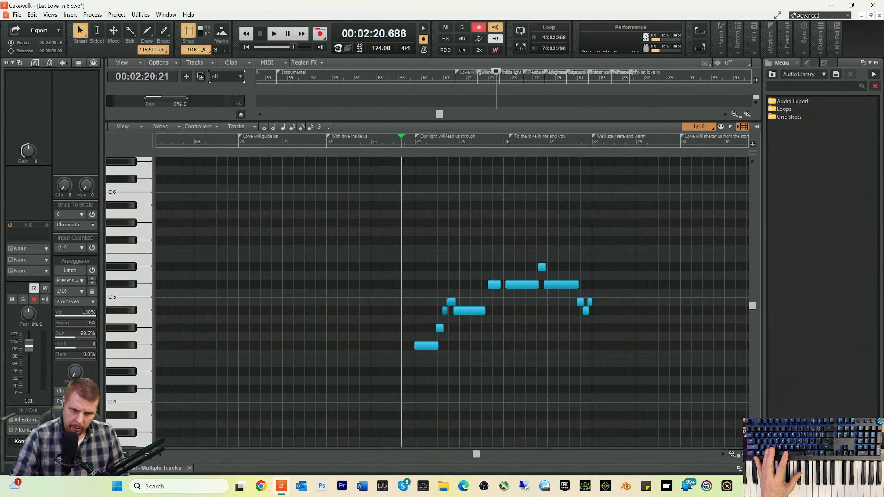
{"action": "left_click", "coordinate": [745, 455]}
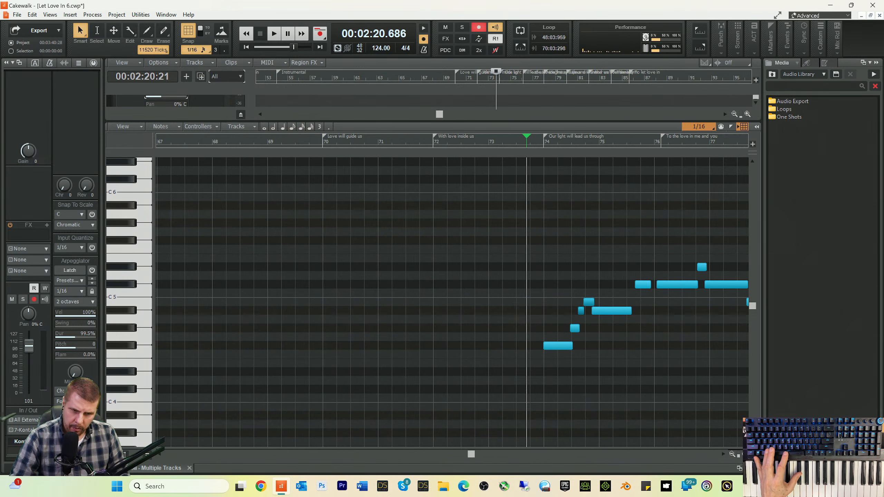
{"action": "key", "text": "space"}
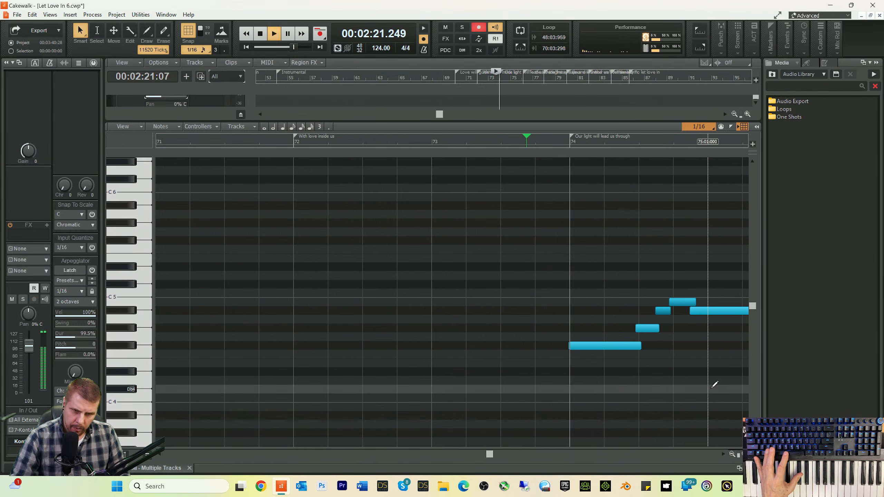
{"action": "key", "text": "space"}
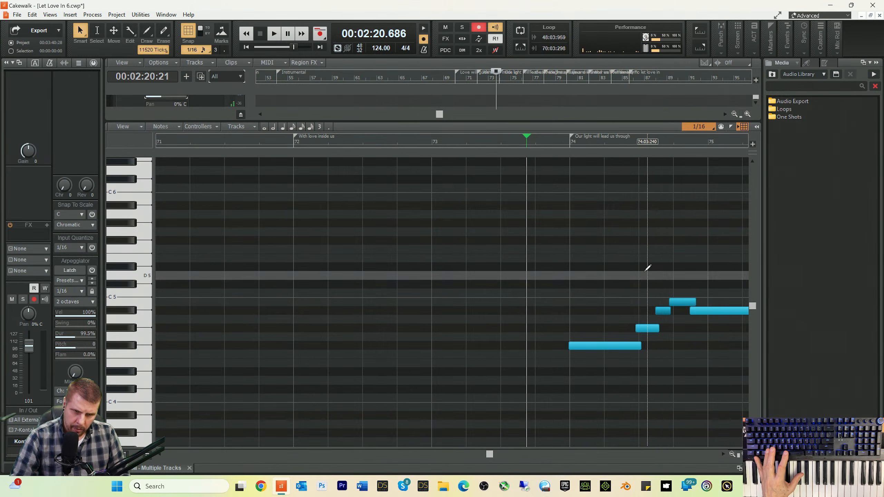
- Try shifting the four notes after the opening F#4 slightly later, and listen to the result
{"action": "left_click_drag", "start_coordinate": [647, 271], "coordinate": [716, 311]}
{"action": "key", "text": "space"}
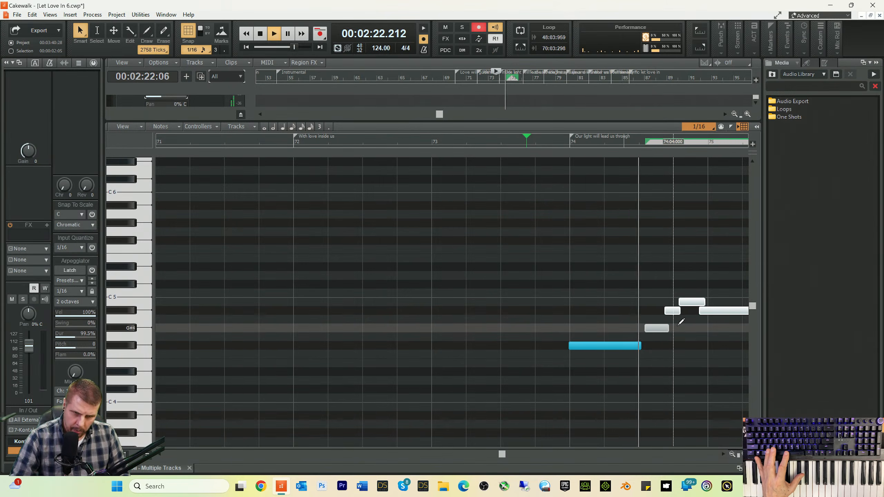
{"action": "key", "text": "space"}
- Align the G#4, A#4, B4 and long A#4 to consecutive eighth-note positions from 74:03:000, trim the first two to eighths, and listen
{"action": "left_click", "coordinate": [644, 305]}
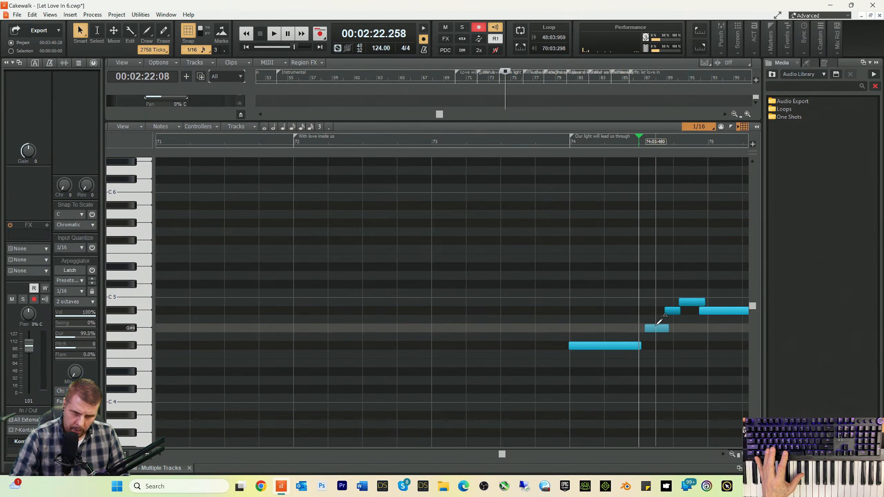
{"action": "mouse_move", "coordinate": [654, 328]}
{"action": "left_mouse_down"}
{"action": "mouse_move", "coordinate": [663, 313]}
{"action": "mouse_move", "coordinate": [657, 328]}
{"action": "left_mouse_up"}
{"action": "key", "text": "space"}
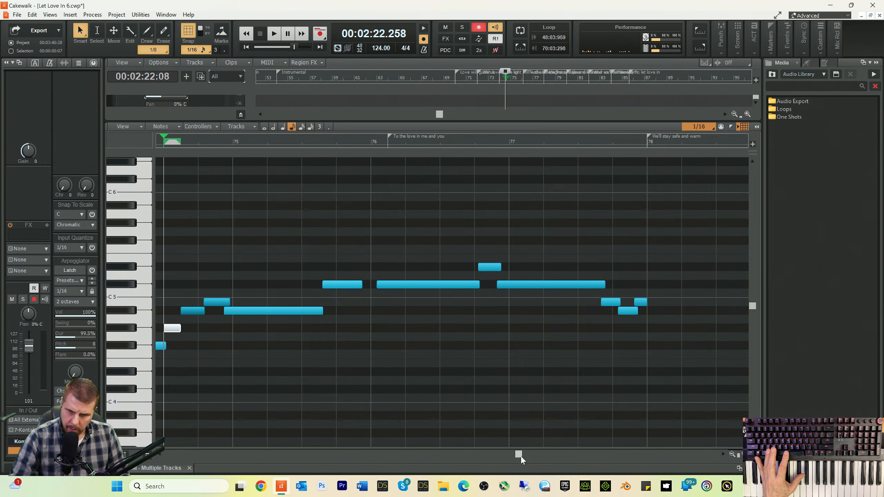
{"action": "left_click_drag", "start_coordinate": [521, 457], "coordinate": [513, 456]}
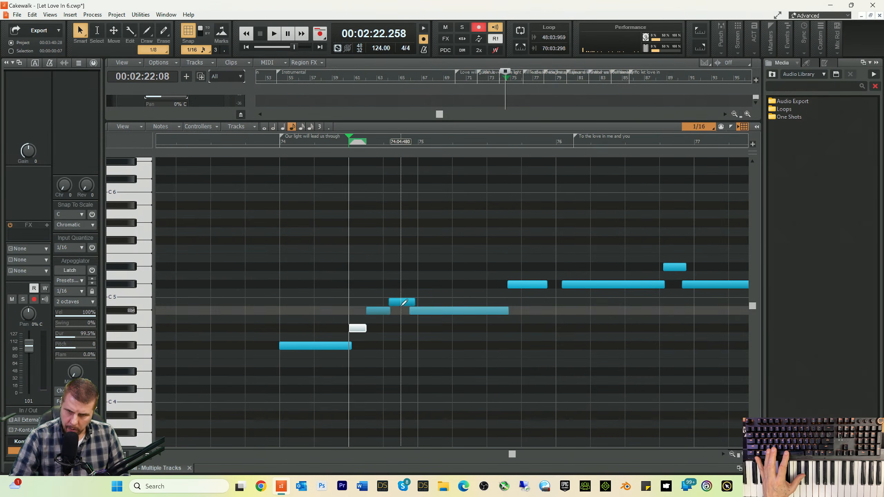
{"action": "left_click_drag", "start_coordinate": [404, 302], "coordinate": [383, 314]}
{"action": "key", "text": "space"}
{"action": "key", "text": "space"}
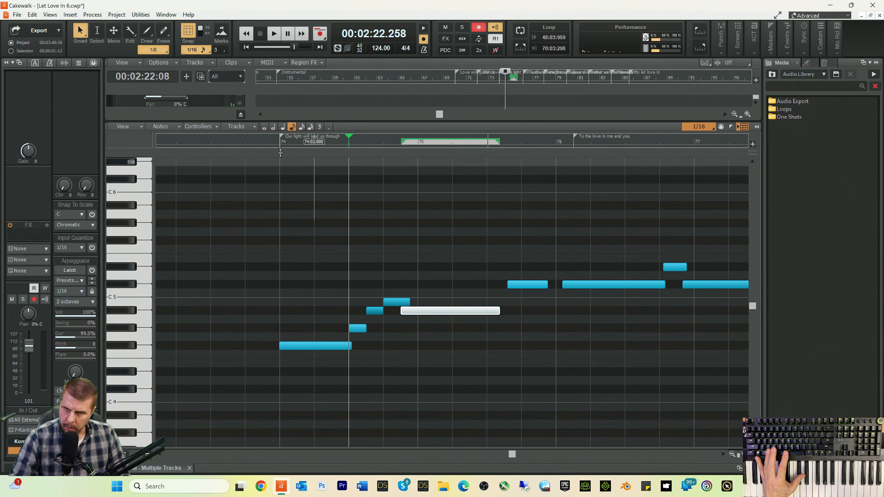
- Audition from 73:04:240, shift the four notes an eighth later to start at 74:03:480, and lengthen the opening F#4 to meet them
{"action": "left_click", "coordinate": [257, 148]}
{"action": "key", "text": "space"}
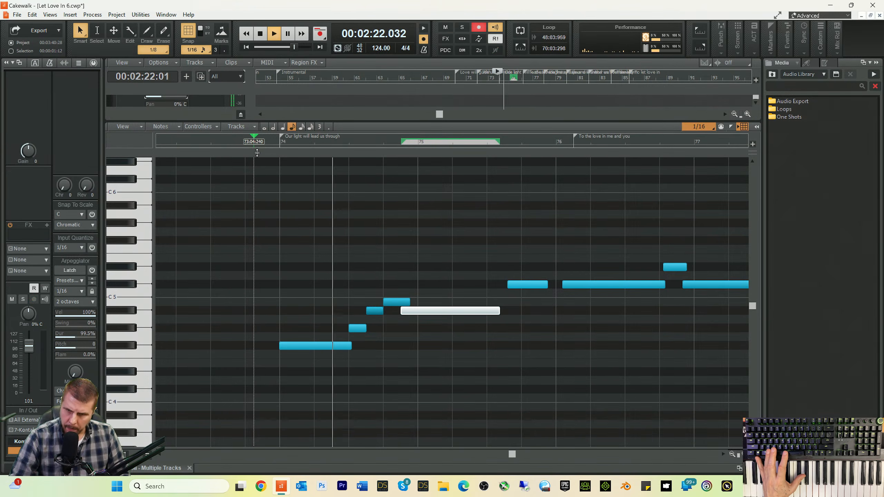
{"action": "key", "text": "space"}
{"action": "left_click_drag", "start_coordinate": [341, 280], "coordinate": [419, 314]}
{"action": "key", "text": "space"}
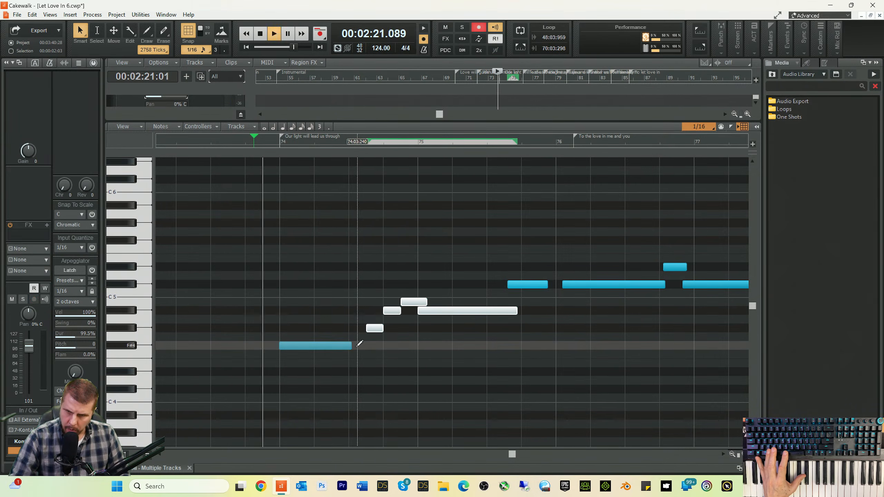
{"action": "left_click_drag", "start_coordinate": [352, 346], "coordinate": [366, 347]}
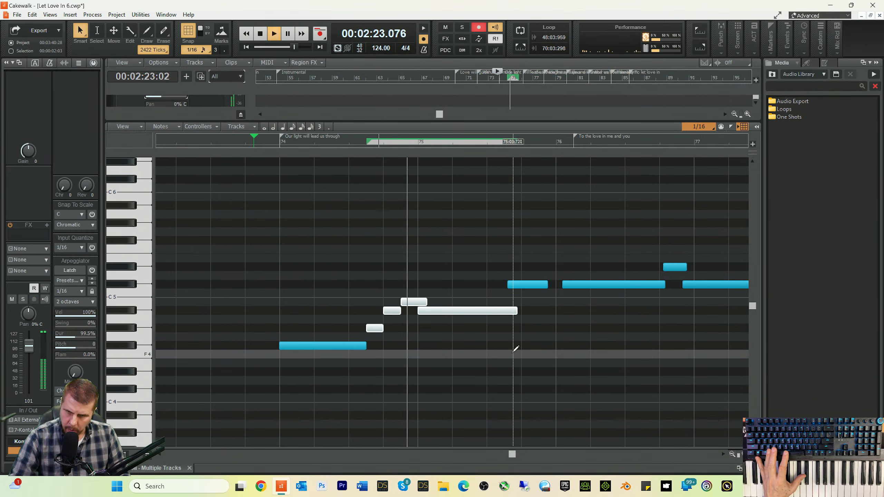
- Trim the B4 before the long Bb4 to an eighth note and audition the phrase from 73:04:480
{"action": "key", "text": "space"}
{"action": "left_click_drag", "start_coordinate": [426, 305], "coordinate": [421, 302]}
{"action": "left_click", "coordinate": [413, 271]}
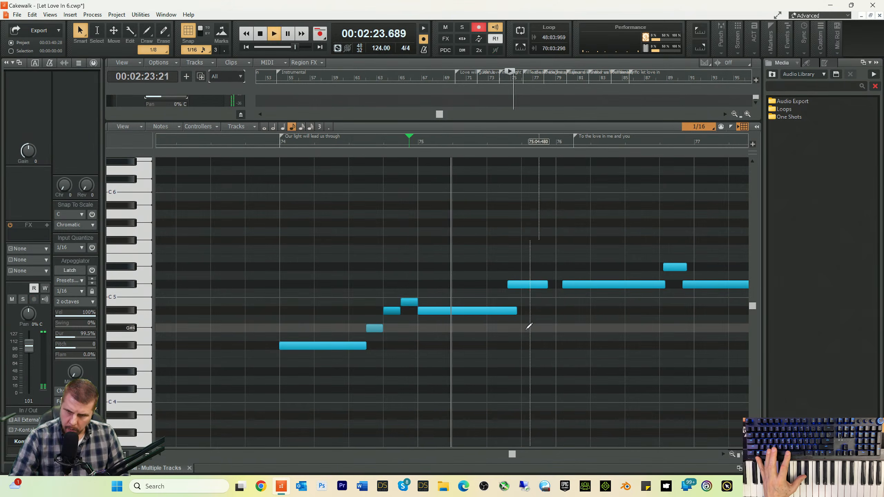
{"action": "key", "text": "space"}
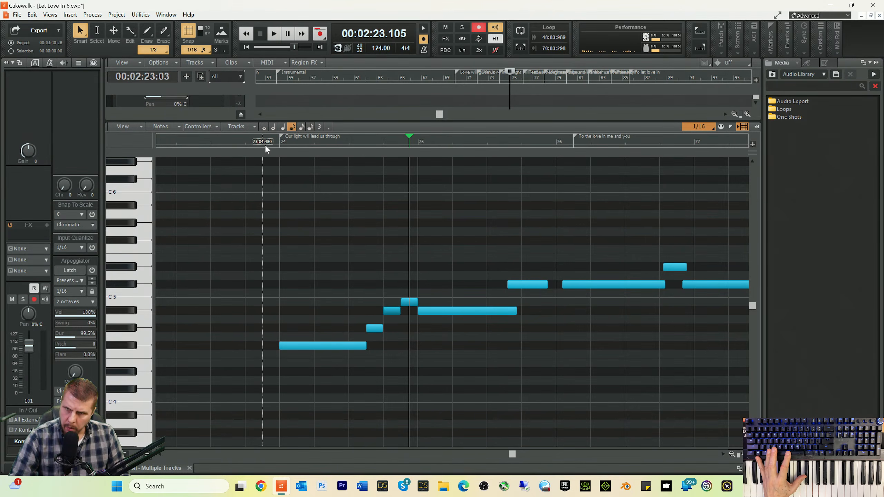
{"action": "left_click", "coordinate": [265, 148]}
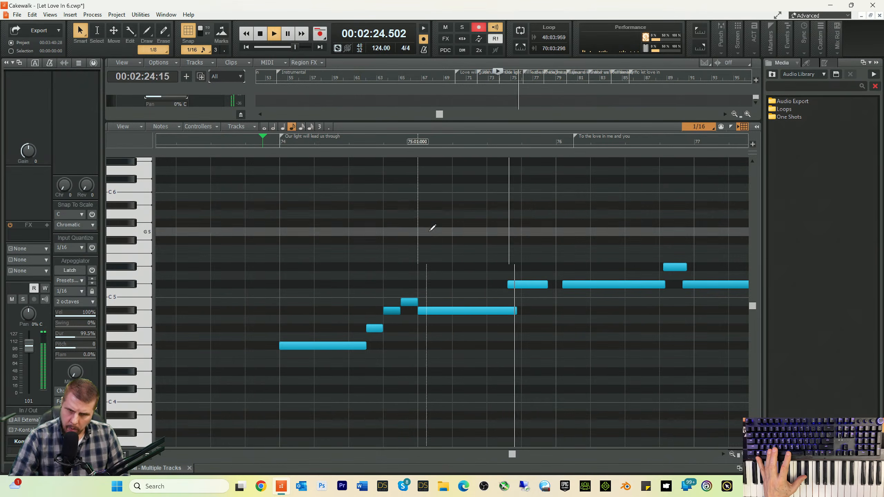
{"action": "key", "text": "space"}
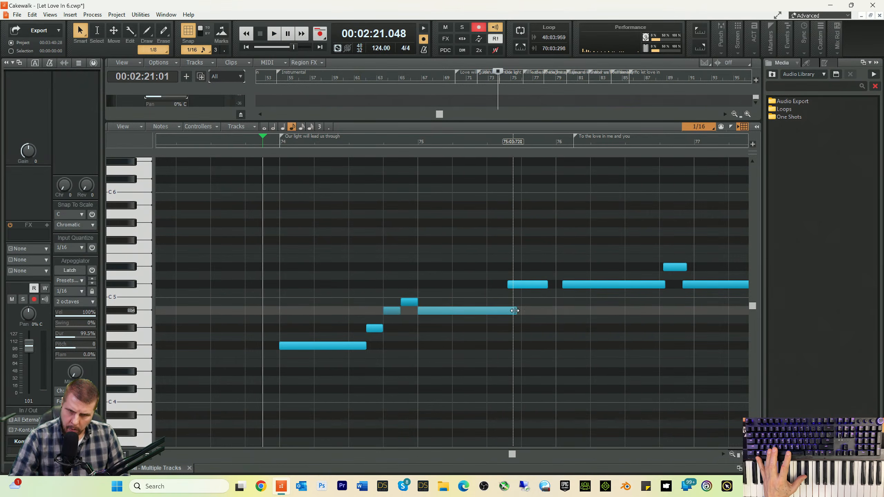
- End the long Bb4 at 75:03:480, fit the following Db5 there as a quarter note, and start the next Db5 at 76:01:000
{"action": "mouse_move", "coordinate": [515, 311]}
{"action": "left_mouse_down"}
{"action": "mouse_move", "coordinate": [504, 312]}
{"action": "mouse_move", "coordinate": [524, 288]}
{"action": "left_mouse_up"}
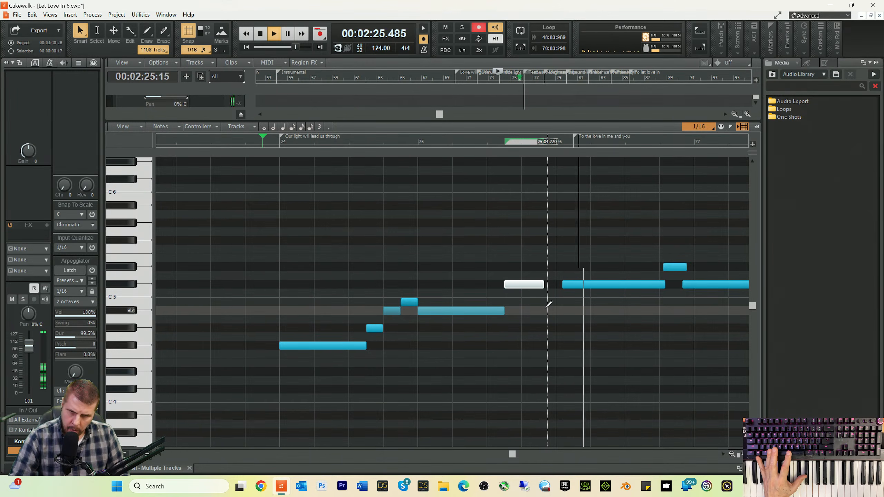
{"action": "key", "text": "space"}
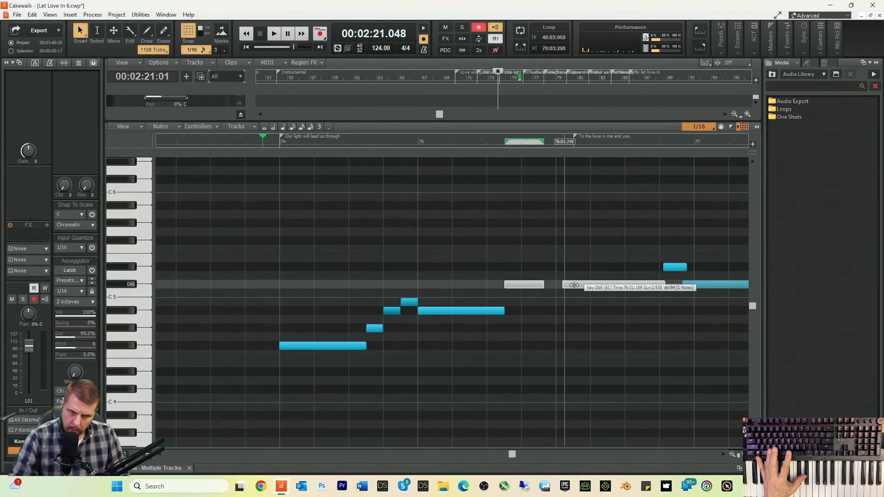
{"action": "left_click_drag", "start_coordinate": [574, 286], "coordinate": [566, 285]}
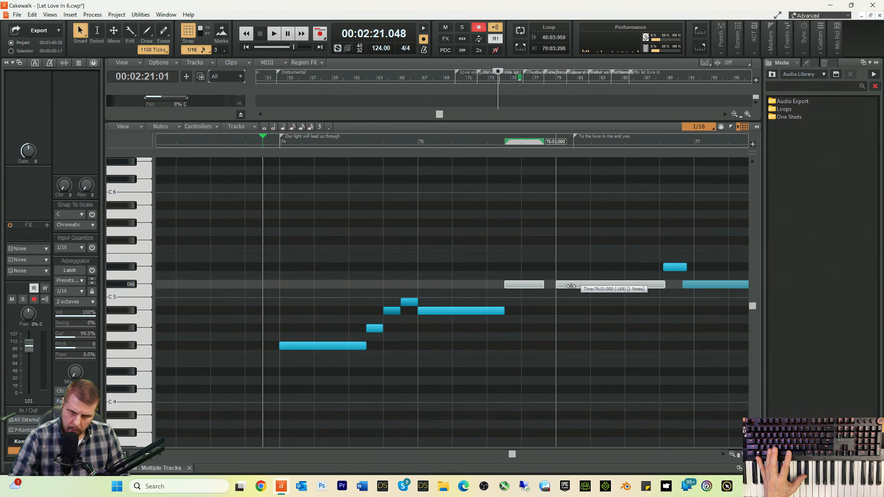
{"action": "key", "text": "space"}
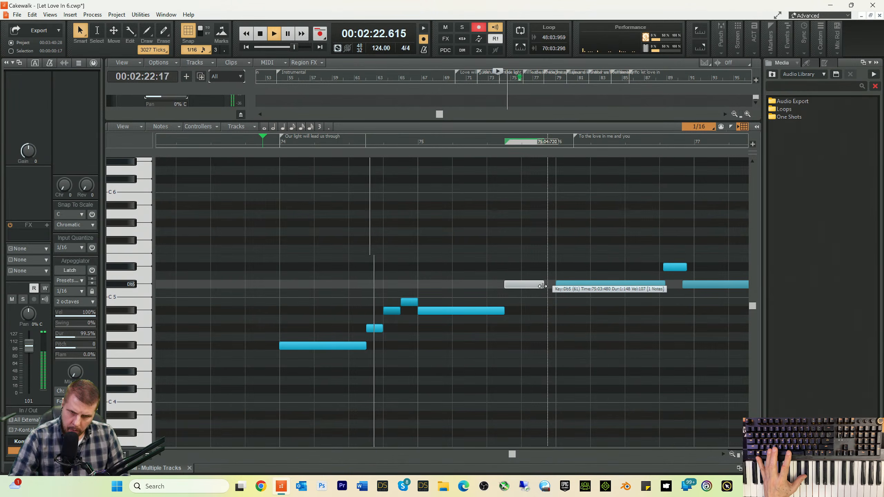
{"action": "left_click_drag", "start_coordinate": [544, 285], "coordinate": [539, 286]}
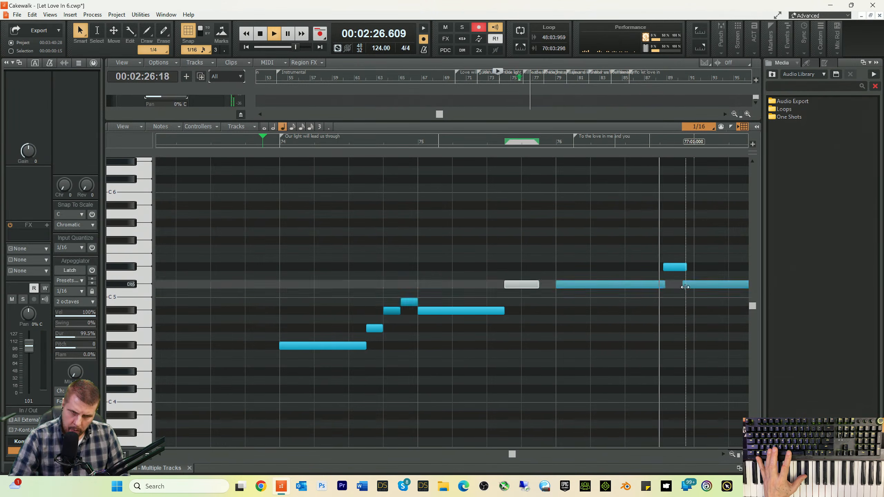
{"action": "key", "text": "space"}
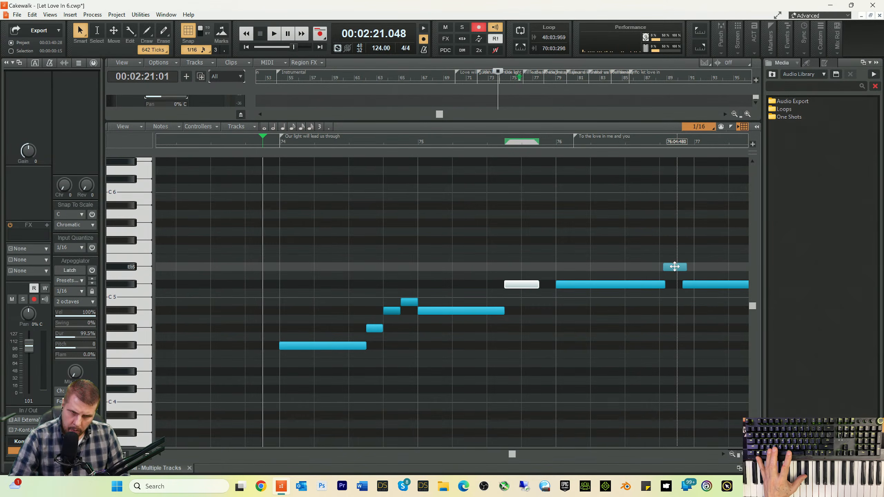
- Make the Eb5 an eighth note at 76:04:000, fit the long Db5 notes on either side against it, and listen
{"action": "left_click_drag", "start_coordinate": [672, 267], "coordinate": [660, 287]}
{"action": "key", "text": "space"}
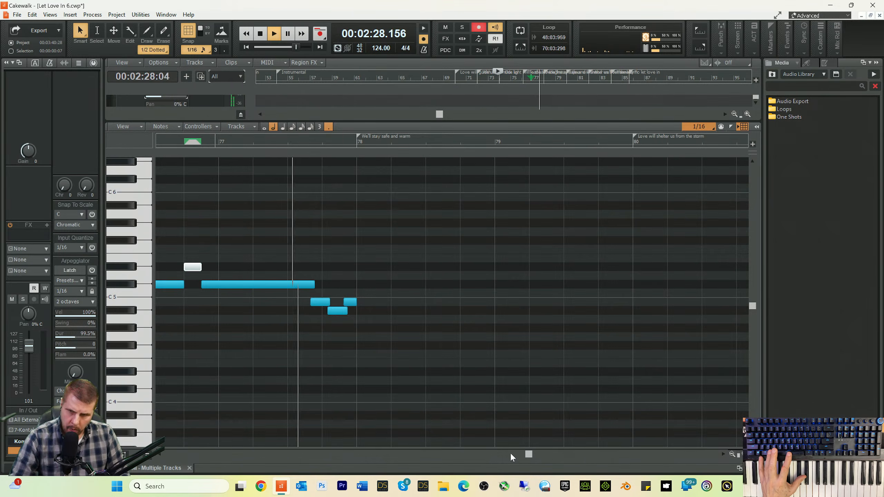
{"action": "key", "text": "space"}
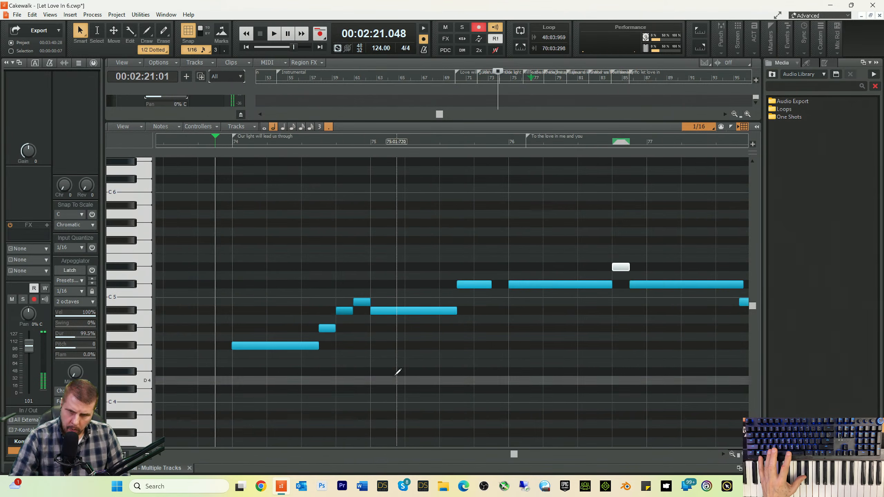
- Audition from 77:01:240, align the closing B4, Bb4 and B4 as consecutive eighths from 77:03:480, and trim the long Db5 to meet them
{"action": "left_click", "coordinate": [656, 142]}
{"action": "key", "text": "space"}
{"action": "key", "text": "space"}
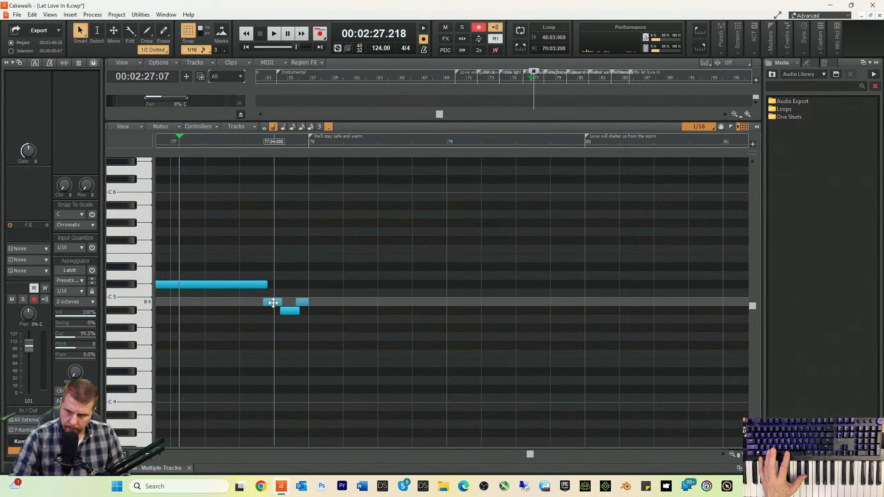
{"action": "left_click_drag", "start_coordinate": [273, 302], "coordinate": [267, 303]}
{"action": "left_click", "coordinate": [289, 310]}
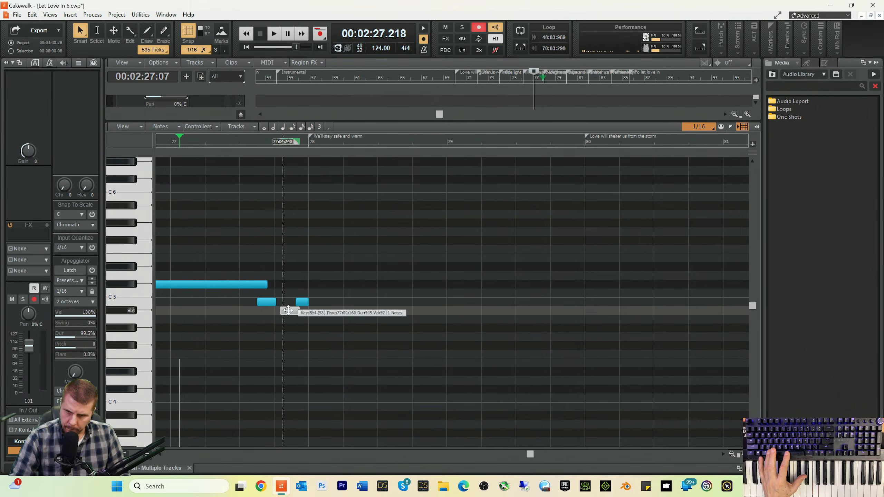
{"action": "left_click_drag", "start_coordinate": [300, 302], "coordinate": [293, 305]}
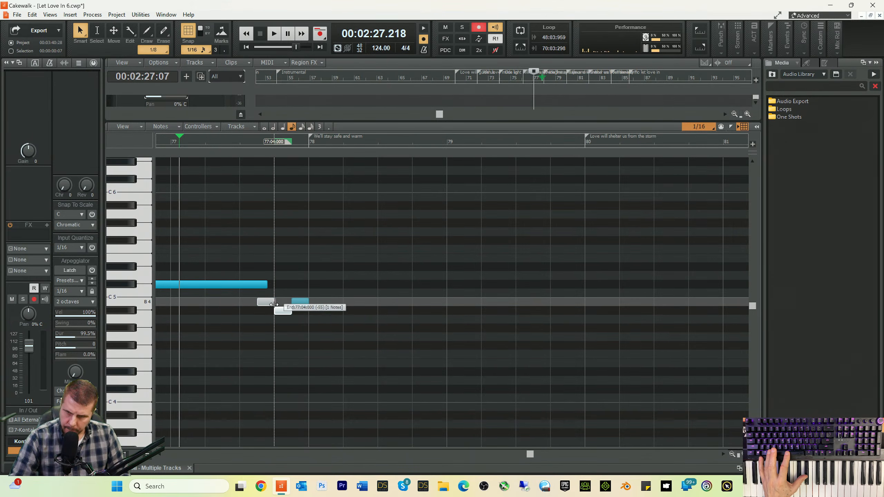
{"action": "left_click_drag", "start_coordinate": [265, 286], "coordinate": [257, 286]}
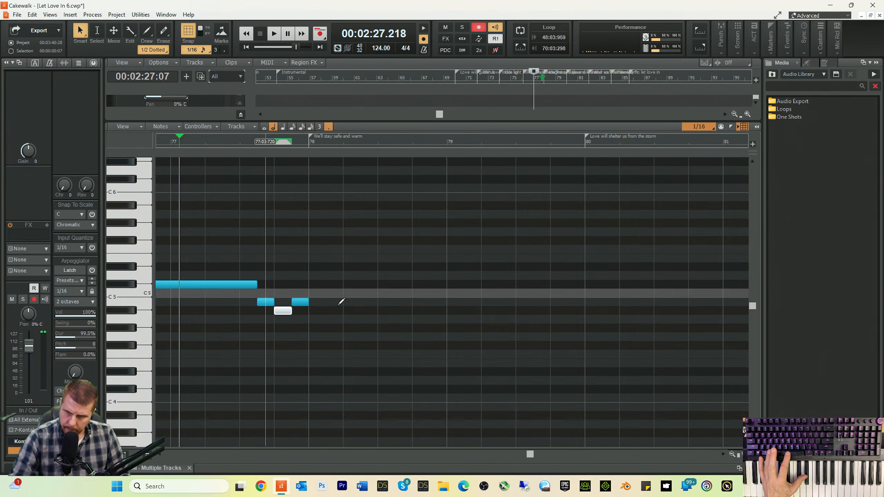
{"action": "key", "text": "space"}
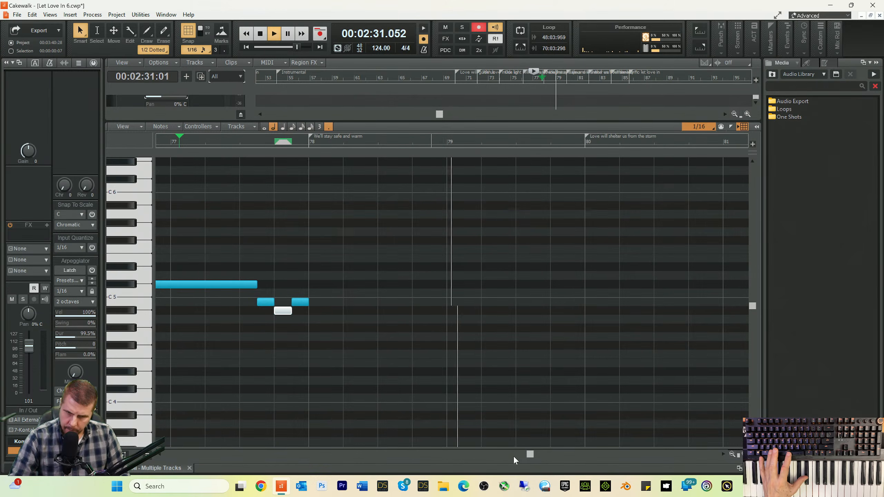
{"action": "key", "text": "space"}
- Add a dotted-half Db5 at 78:01:000 followed by a dotted-half B4 at 78:04:000, playing back the passage
{"action": "left_click_drag", "start_coordinate": [529, 455], "coordinate": [525, 455]}
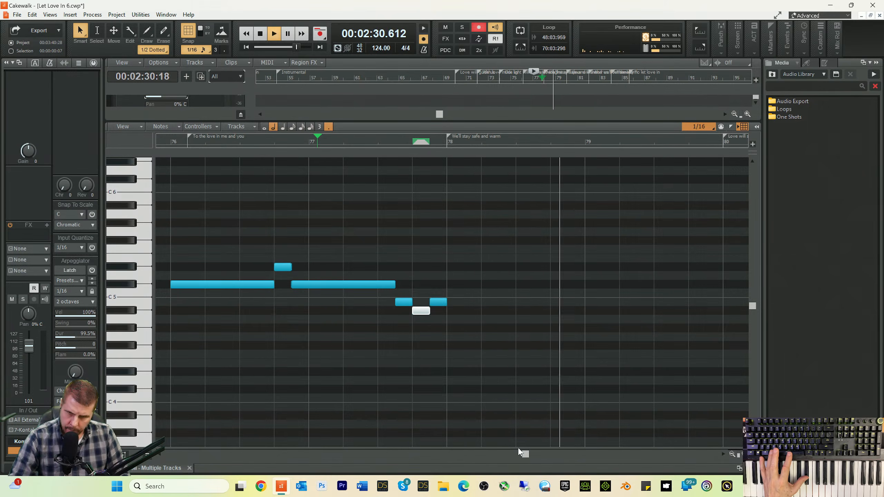
{"action": "key", "text": "space"}
{"action": "key", "text": "space"}
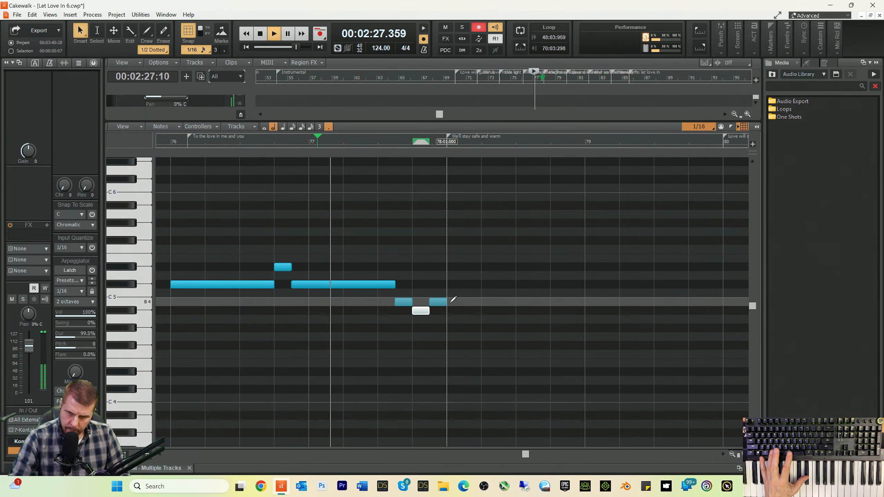
{"action": "key", "text": "space"}
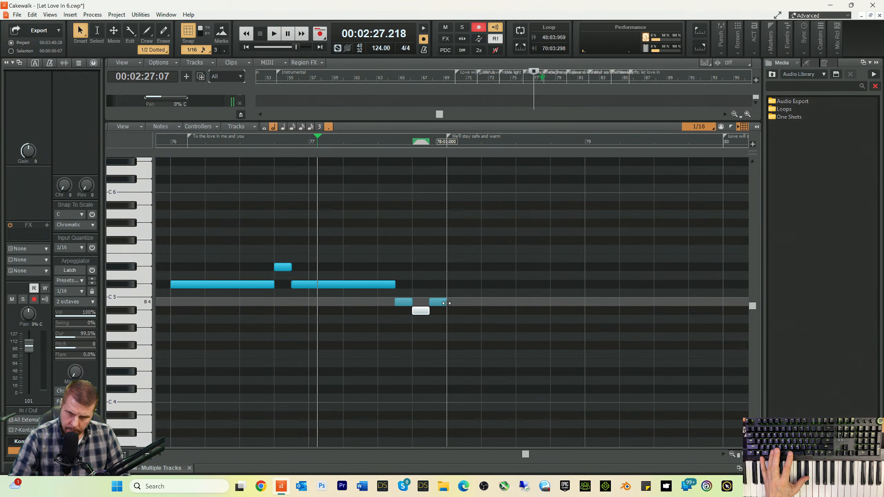
{"action": "left_click", "coordinate": [451, 281]}
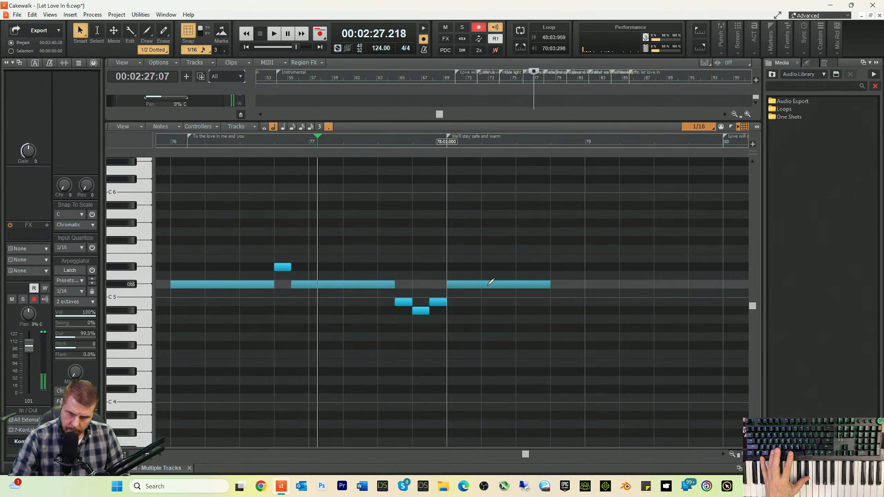
{"action": "key", "text": "space"}
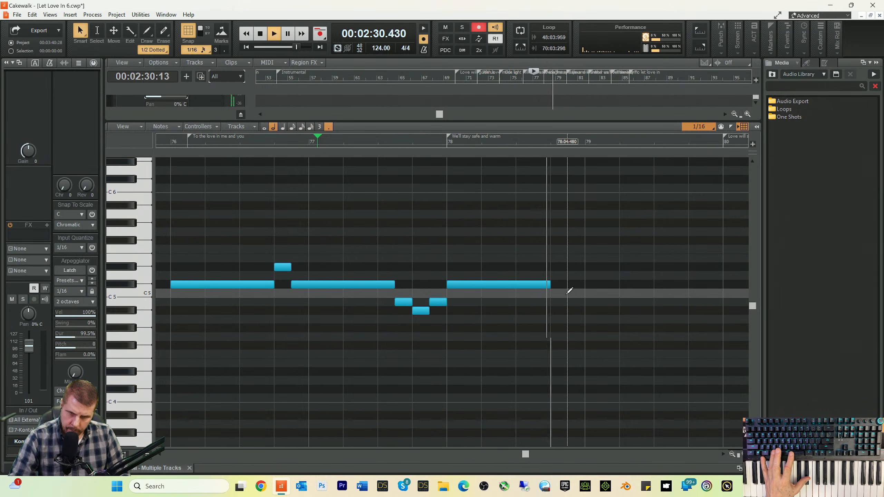
{"action": "key", "text": "space"}
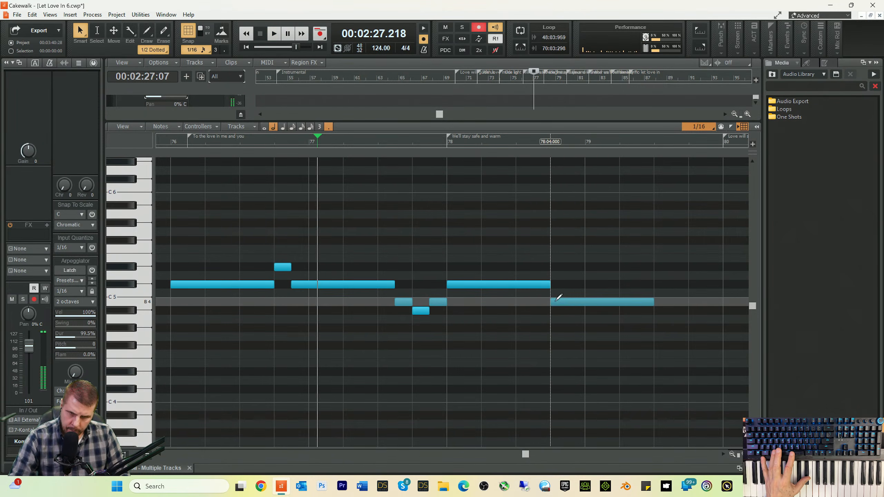
- Shift the new B4 an eighth later to 78:04:480, lengthen the preceding Db5 to meet it, and listen
{"action": "key", "text": "space"}
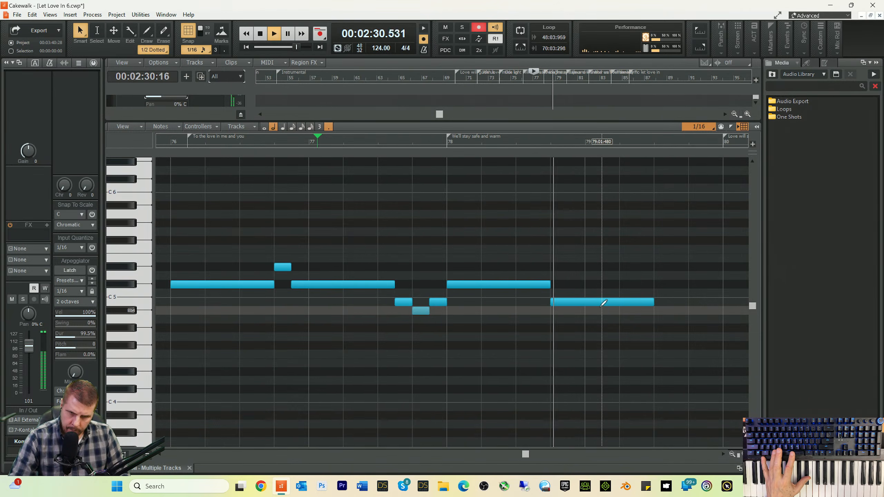
{"action": "key", "text": "space"}
{"action": "left_click", "coordinate": [594, 304]}
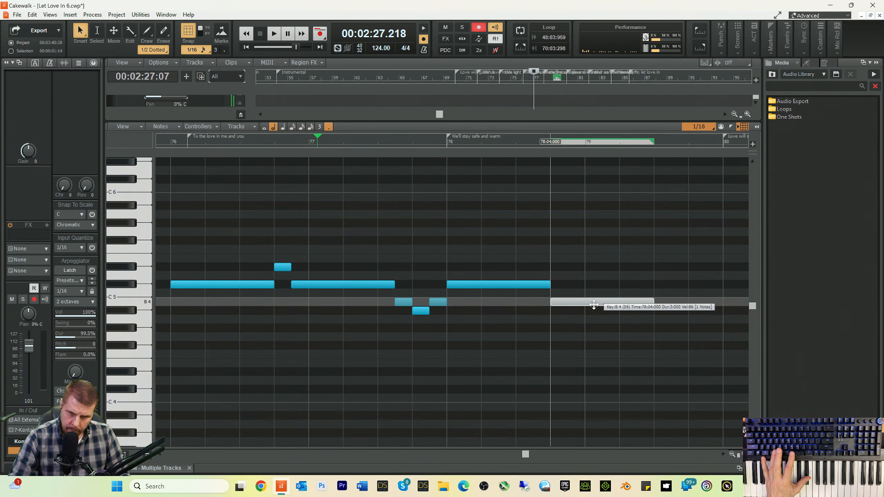
{"action": "left_click_drag", "start_coordinate": [595, 305], "coordinate": [617, 304]}
{"action": "key", "text": "space"}
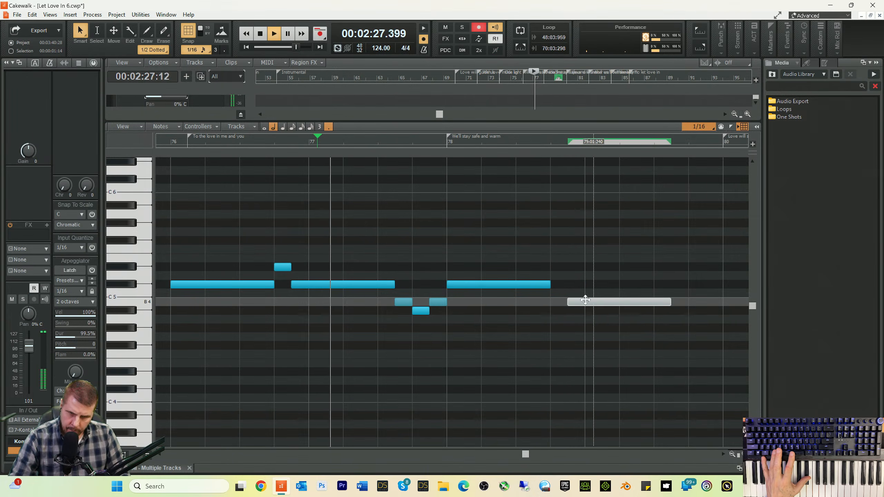
{"action": "left_click_drag", "start_coordinate": [551, 285], "coordinate": [568, 284]}
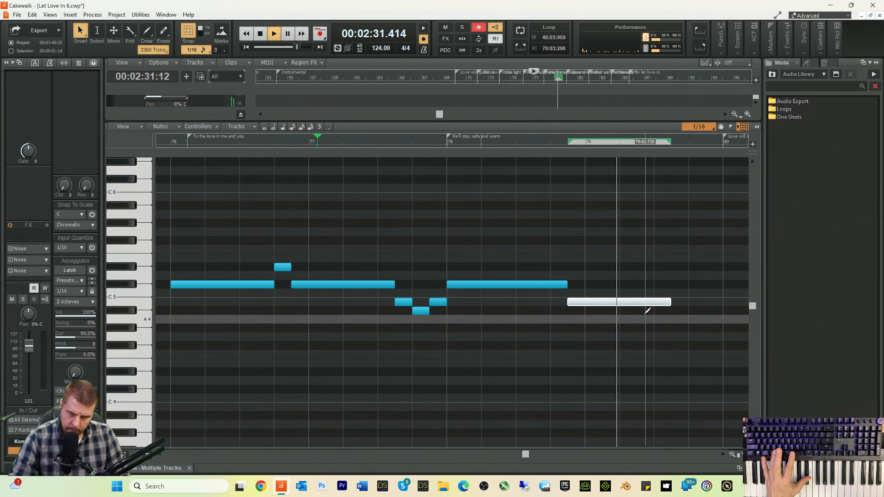
{"action": "key", "text": "space"}
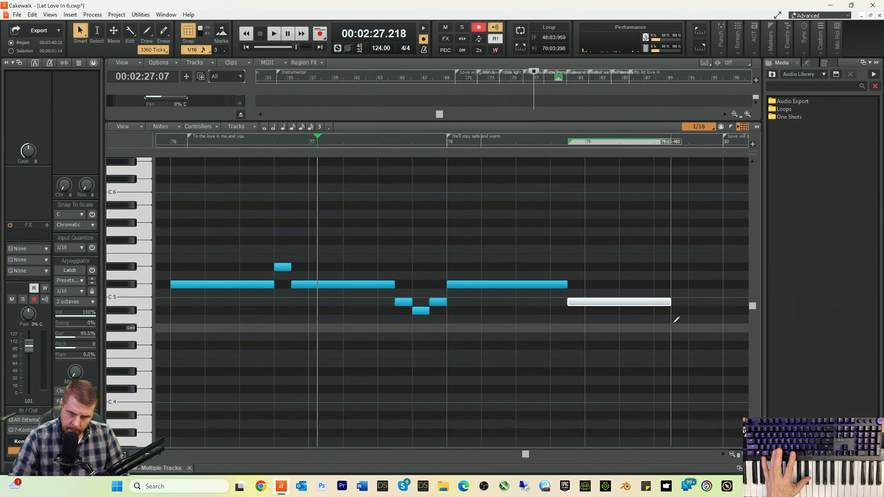
- Add a 3360-tick note at 79:03:480 right after the B4, set its pitch to Bb4, and play the passage
{"action": "left_click", "coordinate": [672, 326]}
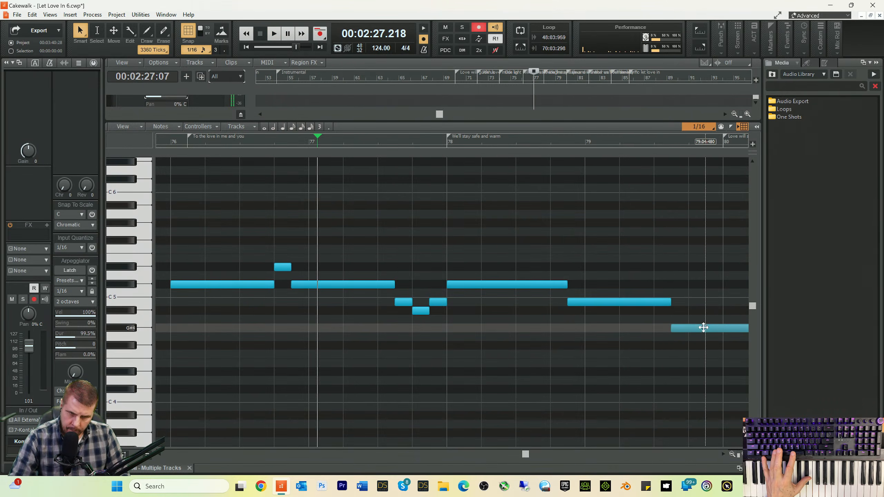
{"action": "left_click_drag", "start_coordinate": [704, 326], "coordinate": [704, 311]}
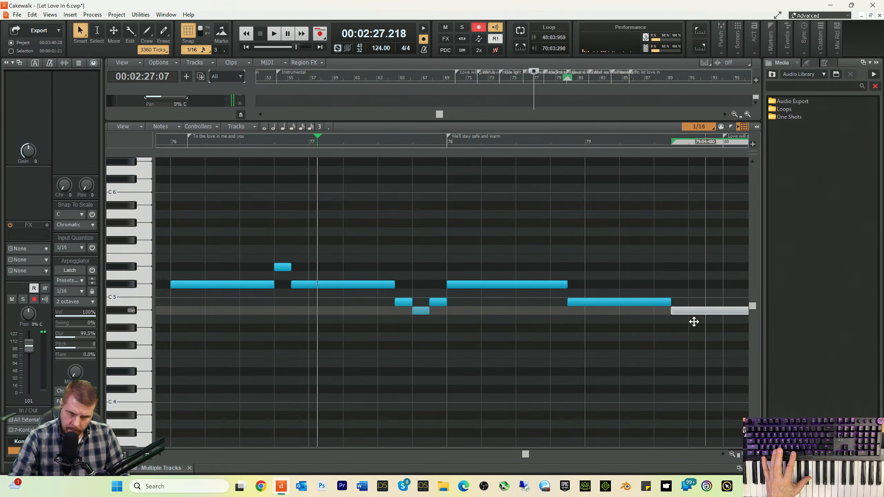
{"action": "key", "text": "space"}
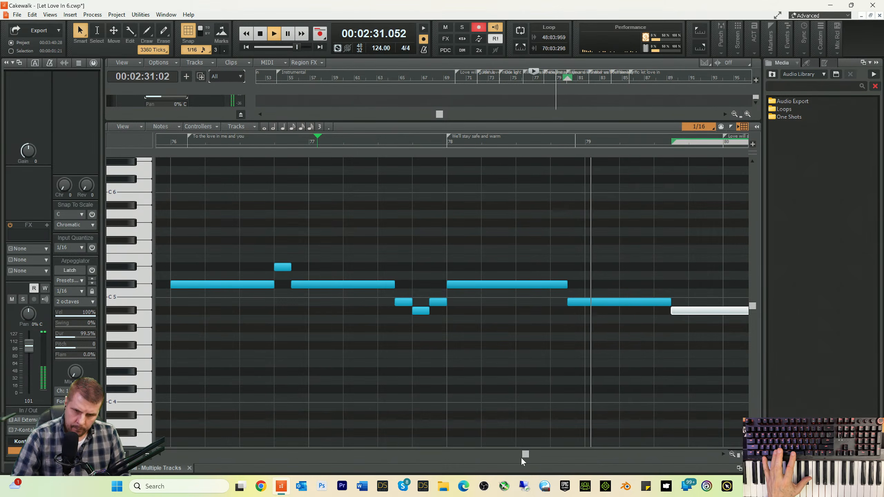
{"action": "left_click_drag", "start_coordinate": [525, 457], "coordinate": [536, 458]}
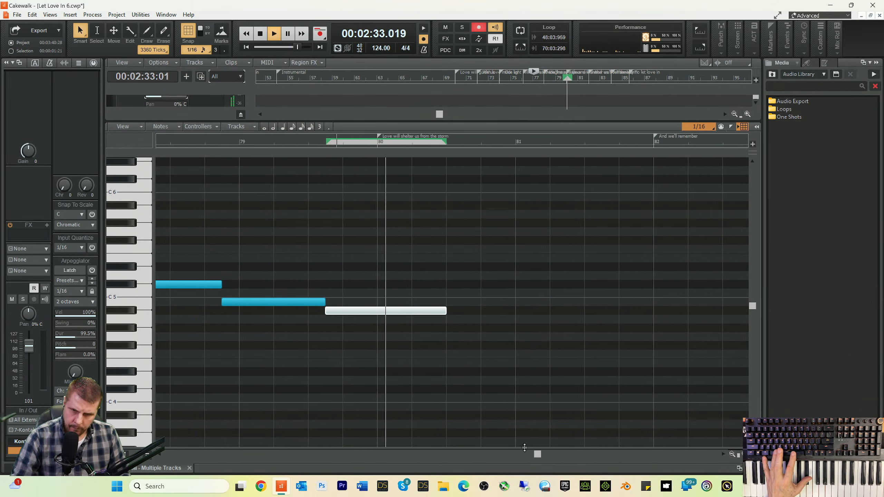
{"action": "key", "text": "space"}
- Shift the closing Bb4 an eighth later to 79:04:000, lengthen the preceding B4 to meet it, and play from 78:04:240
{"action": "mouse_move", "coordinate": [598, 313]}
{"action": "left_mouse_down"}
{"action": "mouse_move", "coordinate": [614, 314]}
{"action": "mouse_move", "coordinate": [585, 302]}
{"action": "left_mouse_up"}
{"action": "left_click", "coordinate": [571, 302]}
{"action": "left_click", "coordinate": [458, 143]}
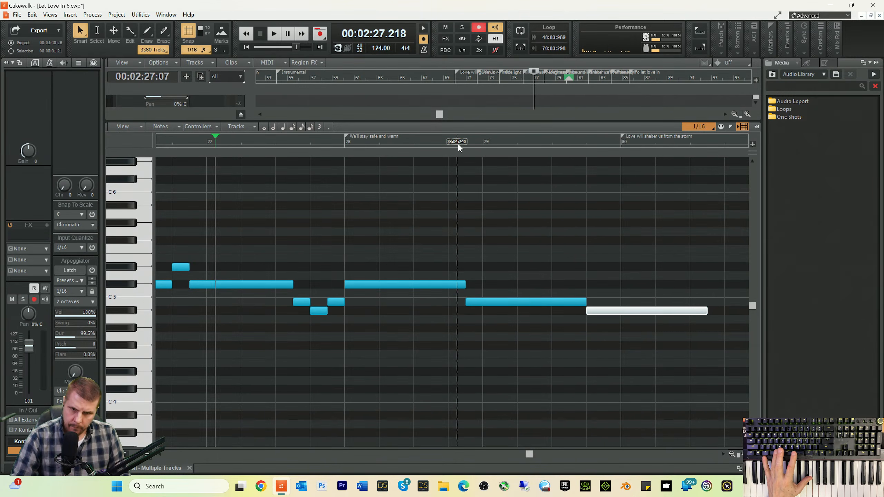
{"action": "key", "text": "space"}
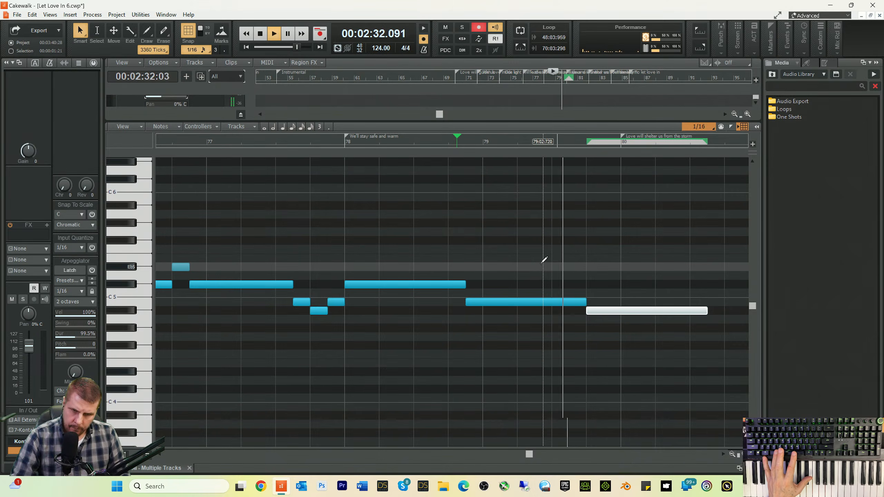
{"action": "key", "text": "space"}
- Move the closing Bb4 to 79:04:480, extend the B4 up to its start, and listen to the passage
{"action": "left_click_drag", "start_coordinate": [622, 310], "coordinate": [645, 310]}
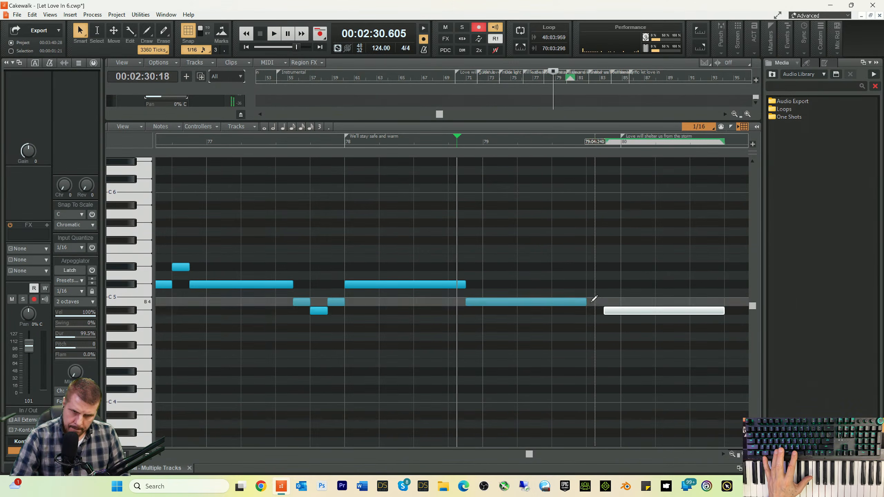
{"action": "key", "text": "space"}
{"action": "left_click_drag", "start_coordinate": [588, 303], "coordinate": [604, 302]}
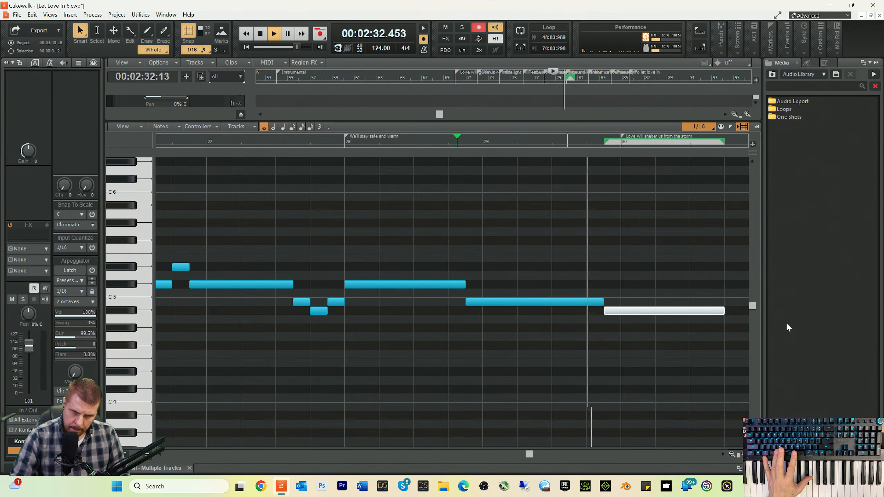
{"action": "key", "text": "space"}
{"action": "key", "text": "space"}
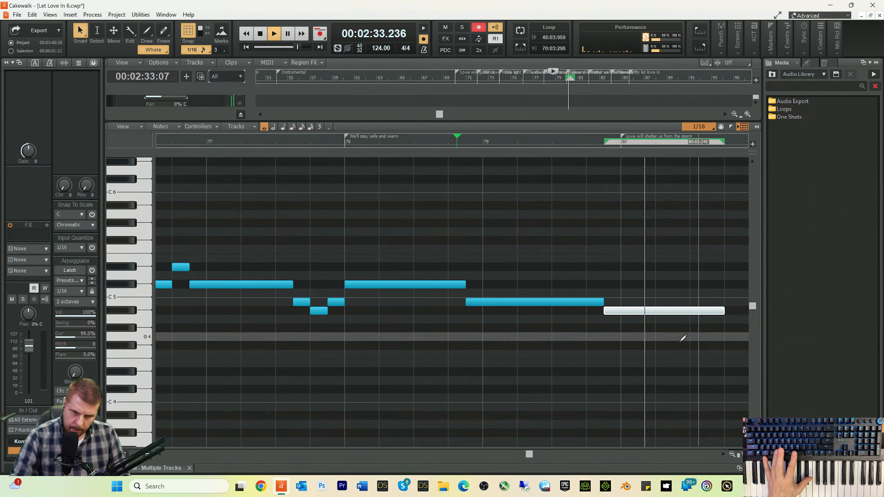
{"action": "key", "text": "space"}
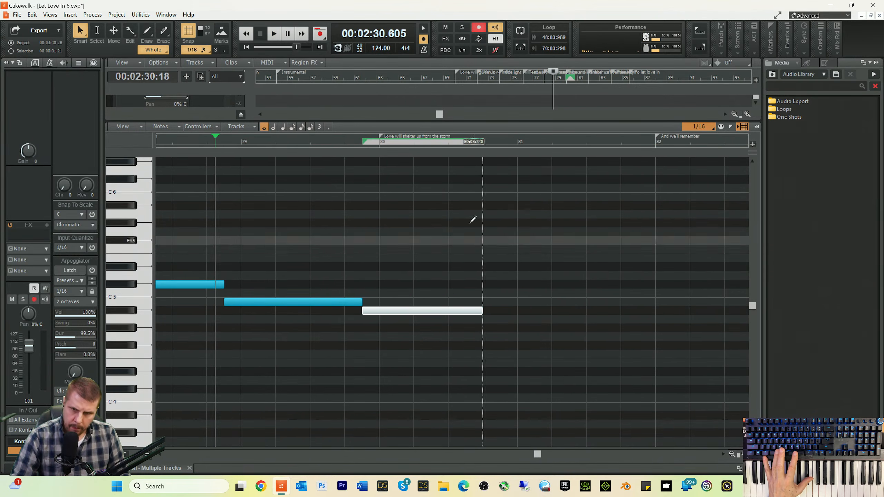
- Audition from 79:04:000 and add consecutive eighth notes G#4, F#4 and G#4 starting at 80:04:000
{"action": "left_click", "coordinate": [343, 143]}
{"action": "key", "text": "space"}
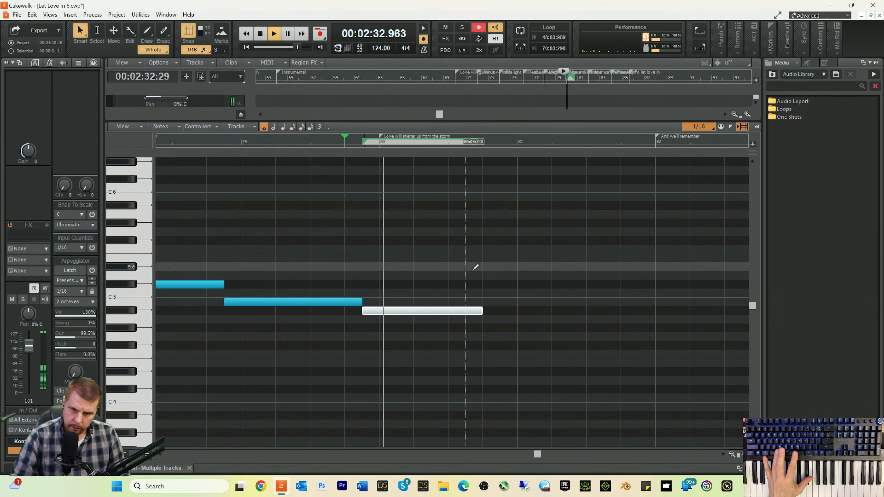
{"action": "key", "text": "space"}
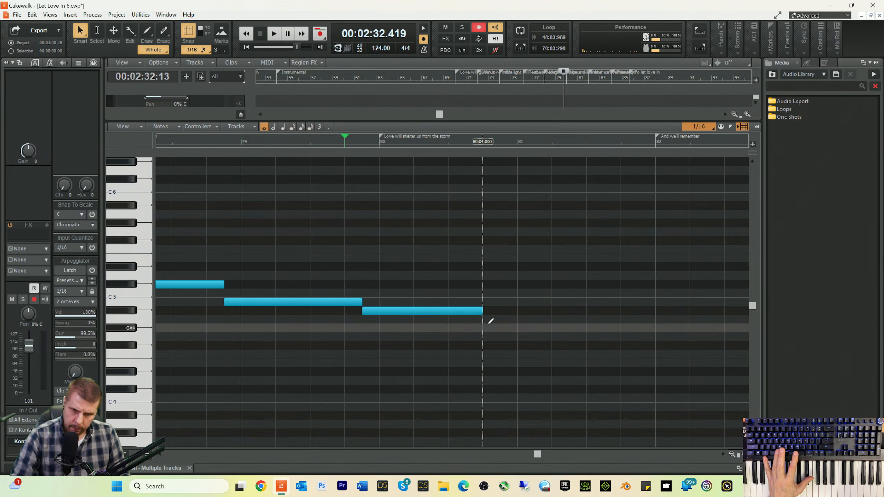
{"action": "left_click", "coordinate": [492, 327]}
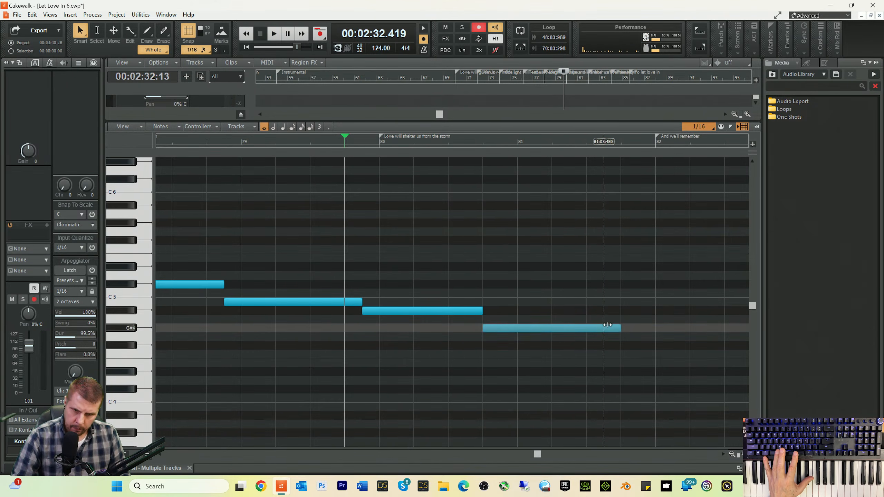
{"action": "mouse_move", "coordinate": [608, 326]}
{"action": "left_mouse_down"}
{"action": "mouse_move", "coordinate": [501, 331]}
{"action": "mouse_move", "coordinate": [506, 346]}
{"action": "mouse_move", "coordinate": [536, 329]}
{"action": "left_mouse_up"}
{"action": "left_click", "coordinate": [502, 337]}
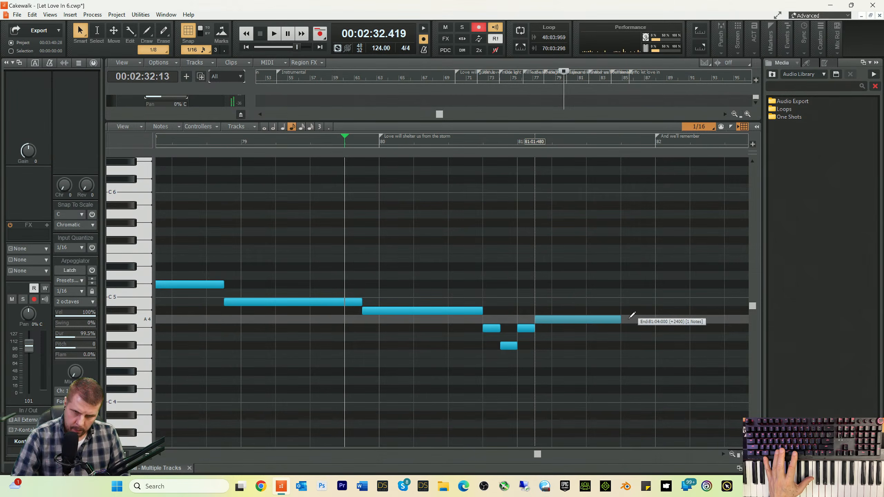
- Add a 3120-tick note at 81:01:480 after the eighths, set its pitch to Bb4, and play the phrase back
{"action": "left_click_drag", "start_coordinate": [632, 315], "coordinate": [647, 319]}
{"action": "left_click_drag", "start_coordinate": [562, 319], "coordinate": [561, 311]}
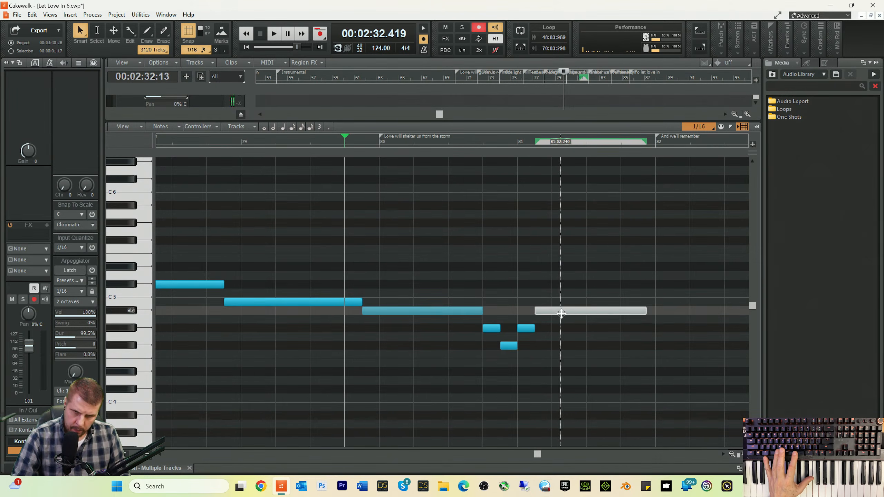
{"action": "key", "text": "space"}
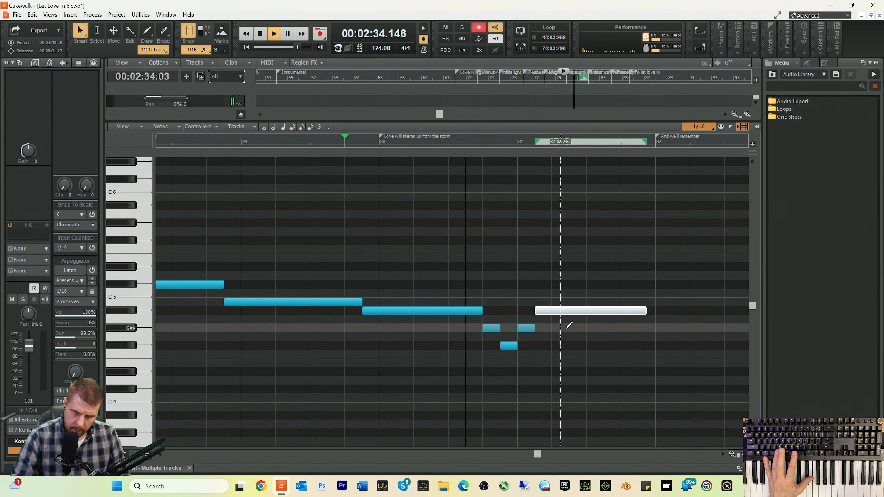
{"action": "key", "text": "space"}
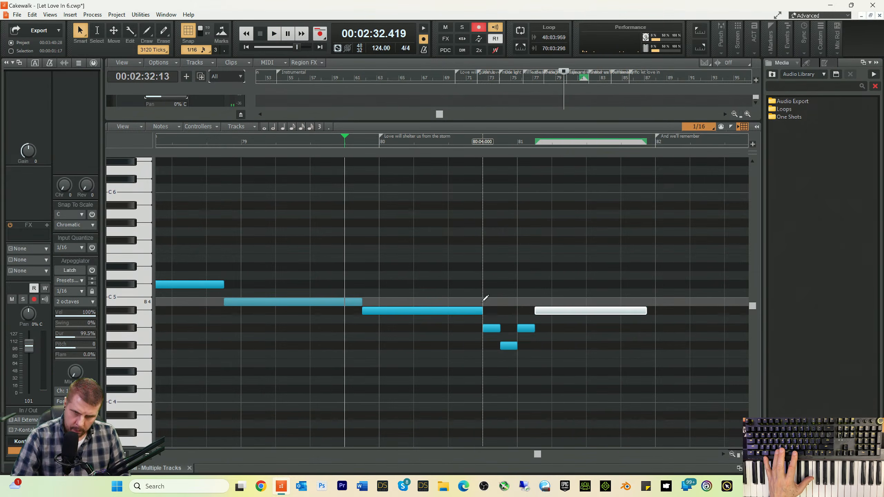
{"action": "key", "text": "space"}
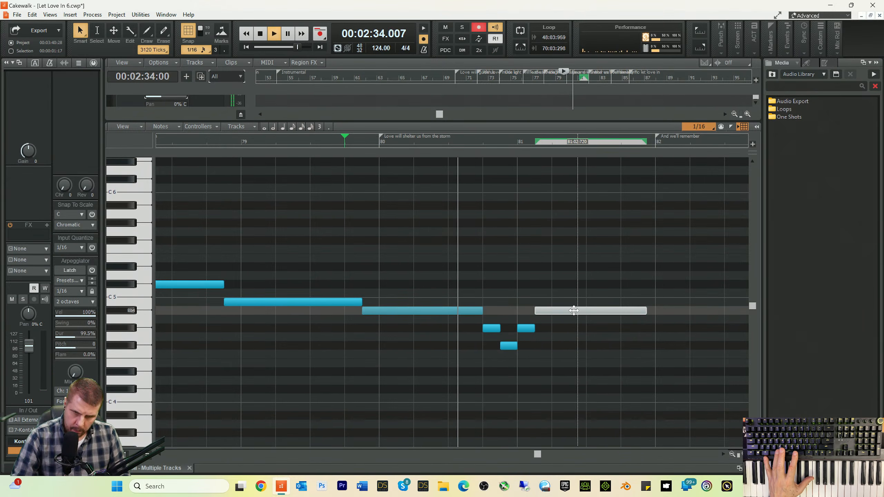
{"action": "key", "text": "space"}
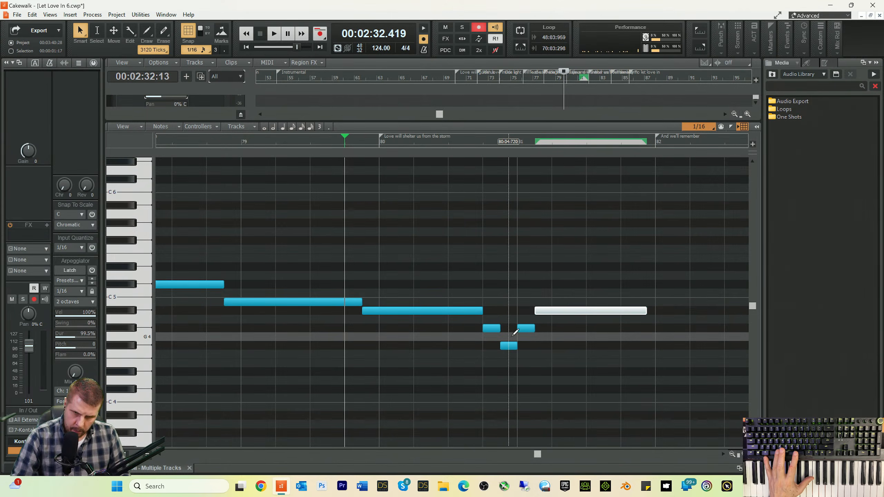
- Shift the second G#4 and the last Bb4 an eighth later, lengthen the F#4 to a quarter note, and listen
{"action": "left_click", "coordinate": [509, 345]}
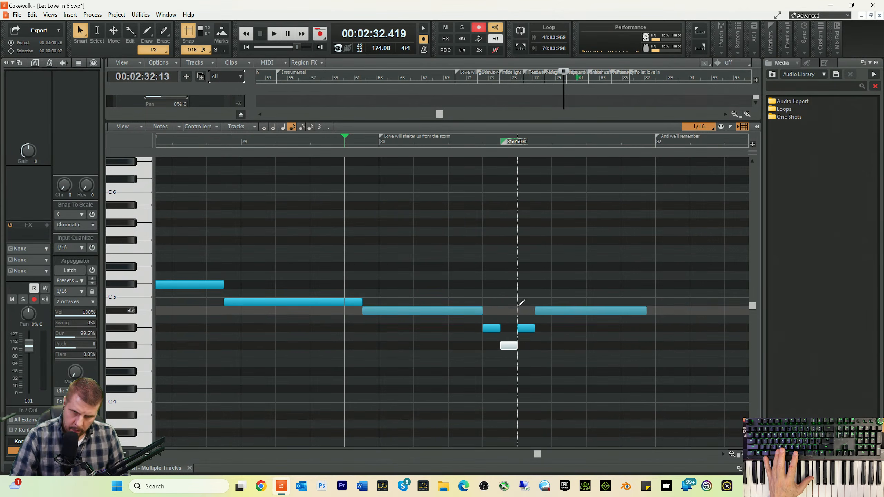
{"action": "left_click_drag", "start_coordinate": [518, 303], "coordinate": [577, 314]}
{"action": "left_click_drag", "start_coordinate": [514, 345], "coordinate": [535, 345]}
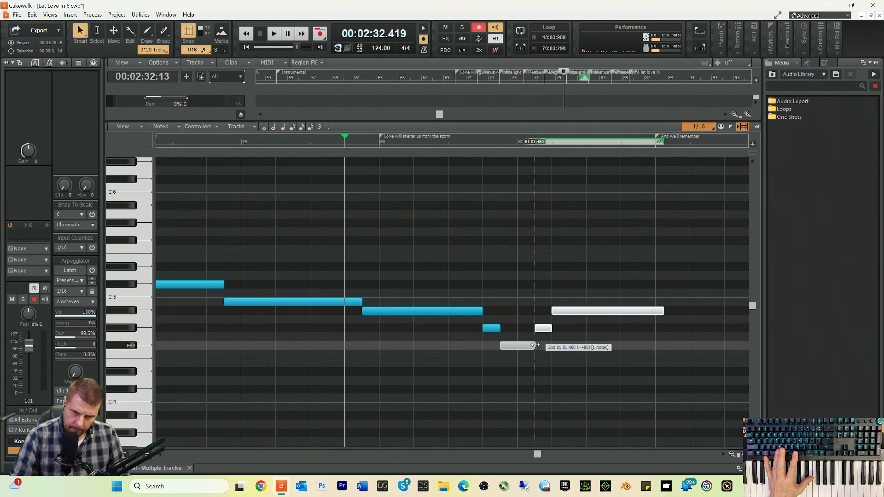
{"action": "key", "text": "space"}
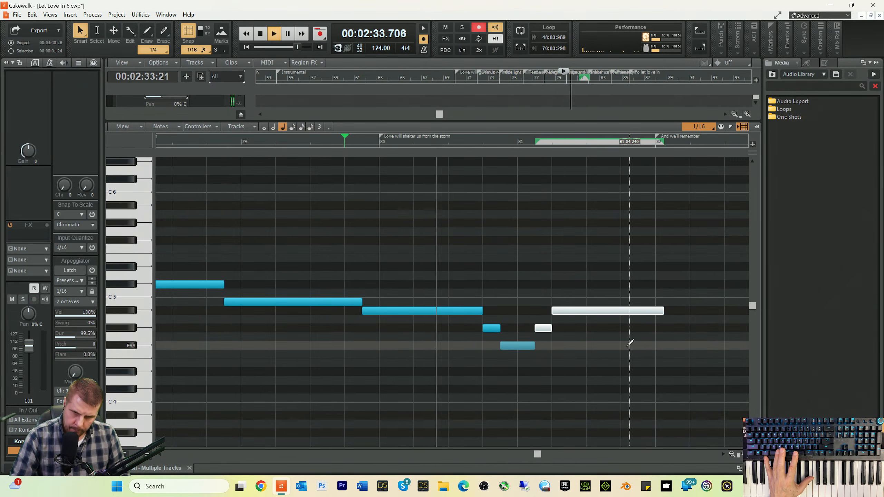
{"action": "key", "text": "space"}
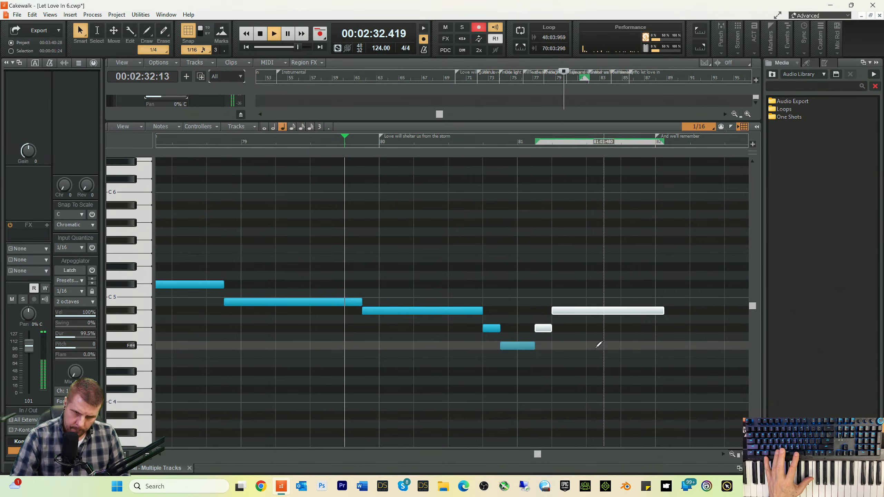
- Move the second G#4 to 81:02:000 along with the last Bb4, extend the F#4 to a dotted quarter, and play back
{"action": "mouse_move", "coordinate": [554, 293]}
{"action": "left_mouse_down"}
{"action": "mouse_move", "coordinate": [576, 334]}
{"action": "mouse_move", "coordinate": [561, 329]}
{"action": "mouse_move", "coordinate": [595, 312]}
{"action": "left_mouse_up"}
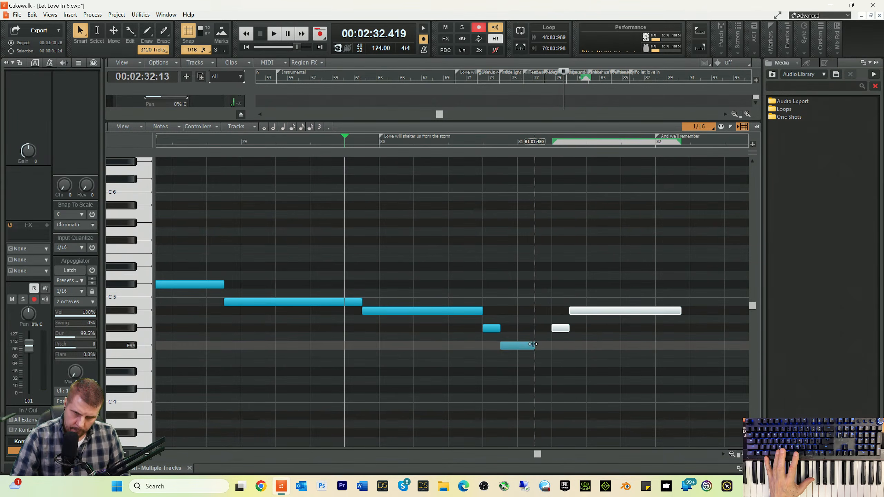
{"action": "left_click_drag", "start_coordinate": [535, 345], "coordinate": [551, 344]}
{"action": "key", "text": "space"}
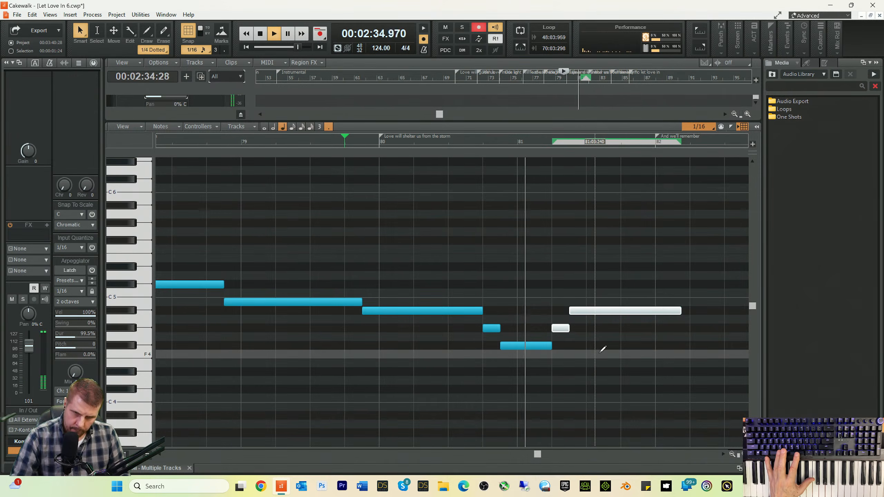
{"action": "key", "text": "space"}
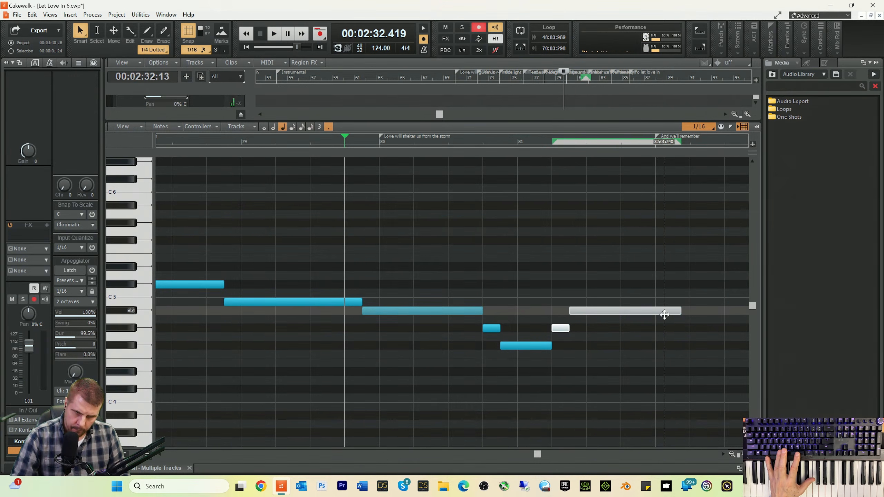
- Shorten the last Bb4 to a dotted quarter ending at 81:04:000 and audition from 81:01:240
{"action": "mouse_move", "coordinate": [675, 309]}
{"action": "left_mouse_down"}
{"action": "mouse_move", "coordinate": [612, 310]}
{"action": "mouse_move", "coordinate": [689, 314]}
{"action": "mouse_move", "coordinate": [621, 310]}
{"action": "left_mouse_up"}
{"action": "left_click", "coordinate": [622, 263]}
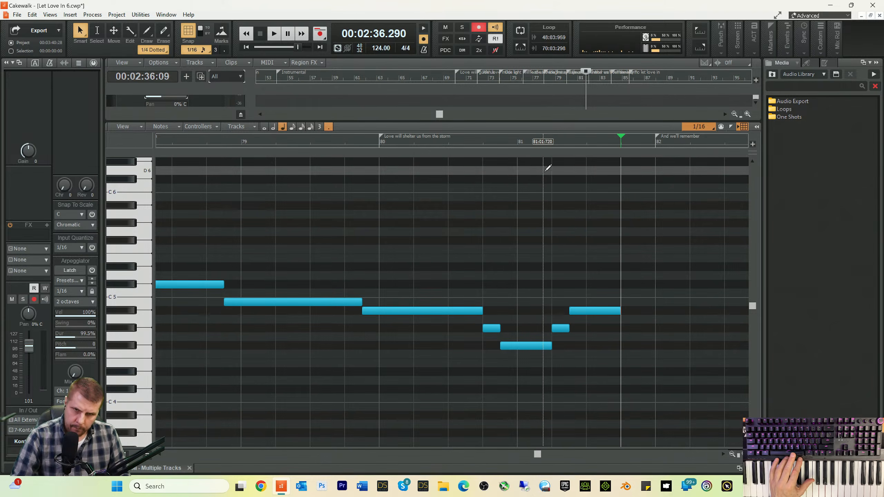
{"action": "left_click", "coordinate": [524, 147]}
{"action": "key", "text": "space"}
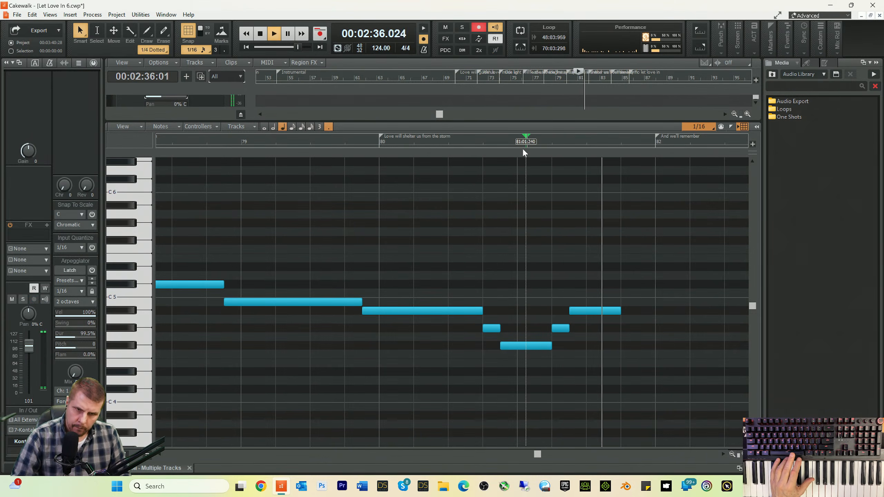
{"action": "key", "text": "space"}
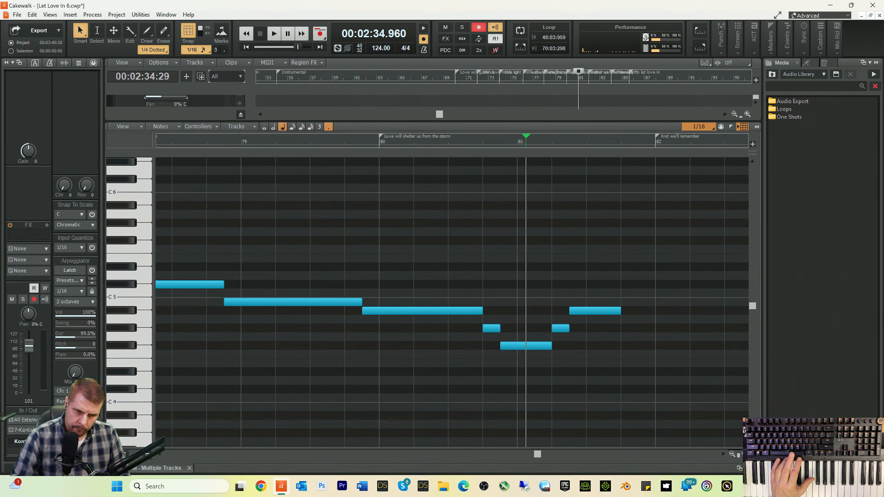
- Return to the track view and listen to the Kontakt parts from 78:01:000 and from 75:04:480
{"action": "left_click", "coordinate": [754, 469]}
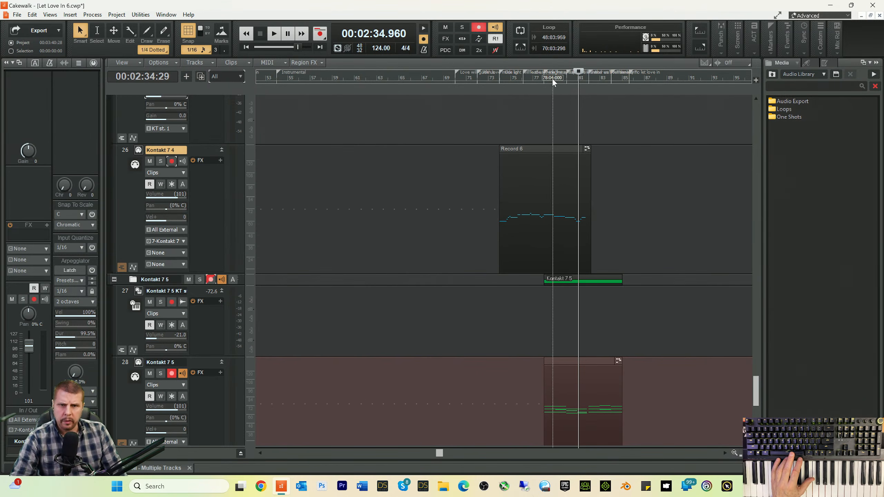
{"action": "left_click", "coordinate": [545, 79]}
{"action": "key", "text": "space"}
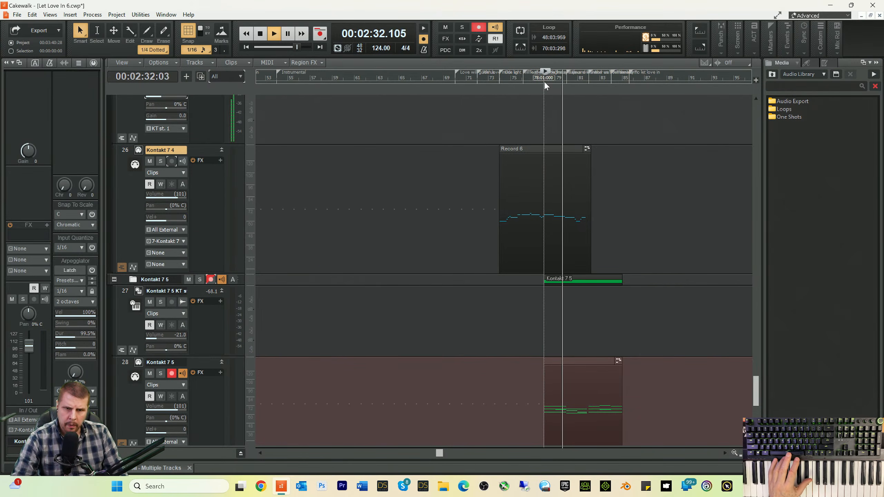
{"action": "key", "text": "space"}
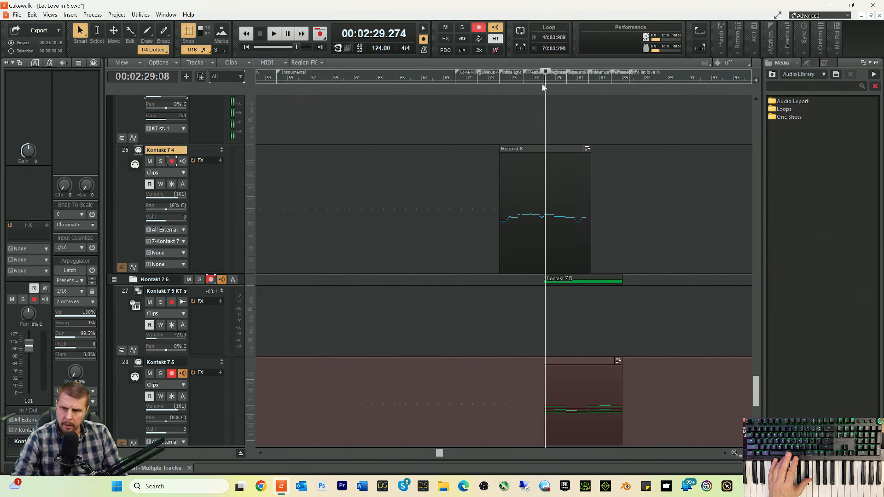
{"action": "key", "text": "space"}
{"action": "key", "text": "space"}
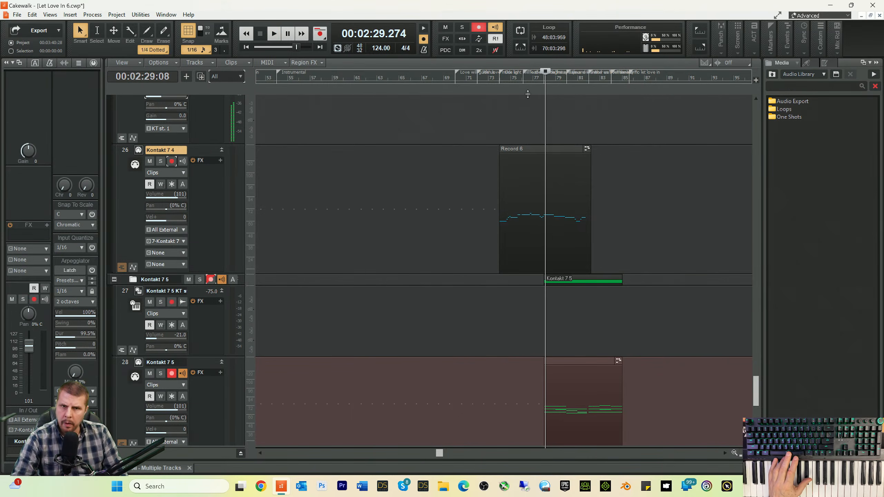
{"action": "left_click", "coordinate": [520, 82]}
{"action": "key", "text": "space"}
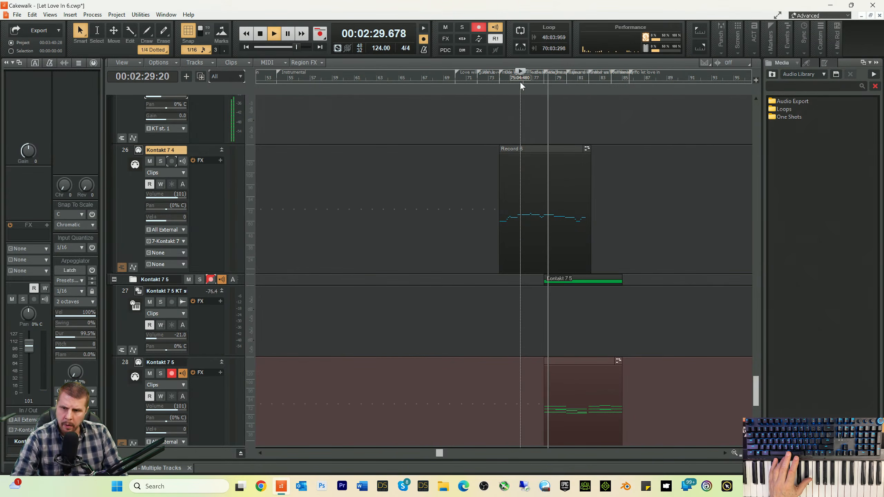
{"action": "key", "text": "space"}
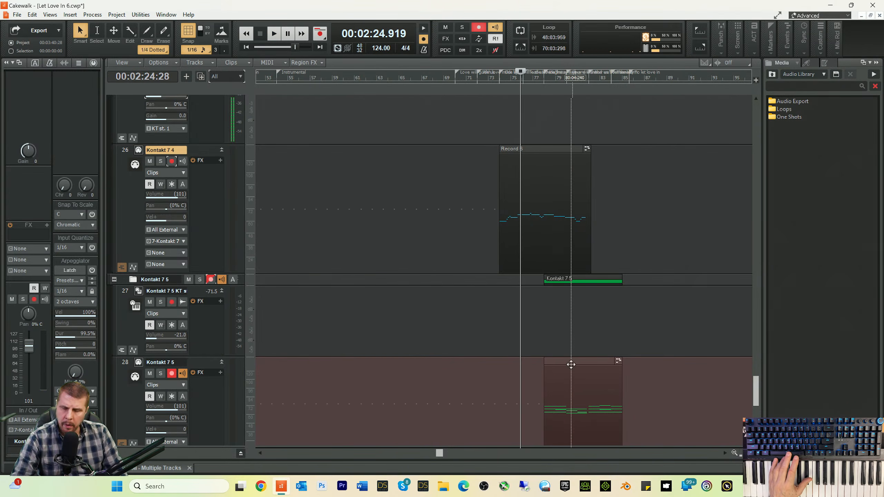
- Examine the notes of the Kontakt 7 5 clip and the Dynamics knob's MIDI CC assignment in its String Ensemble instrument
{"action": "double_click", "coordinate": [557, 435]}
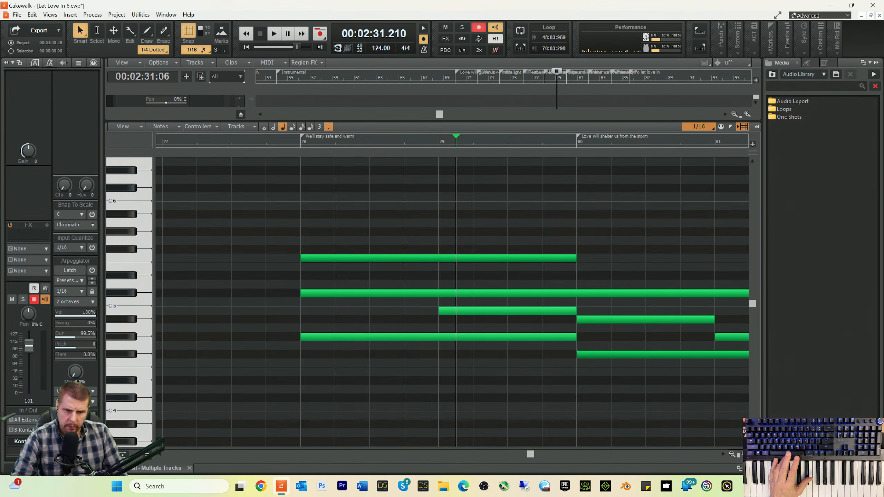
{"action": "left_click", "coordinate": [753, 468]}
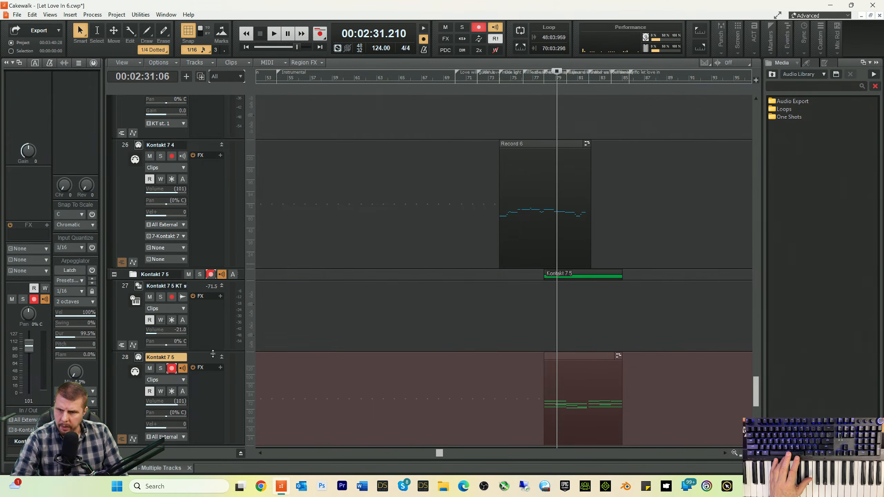
{"action": "left_click", "coordinate": [139, 357]}
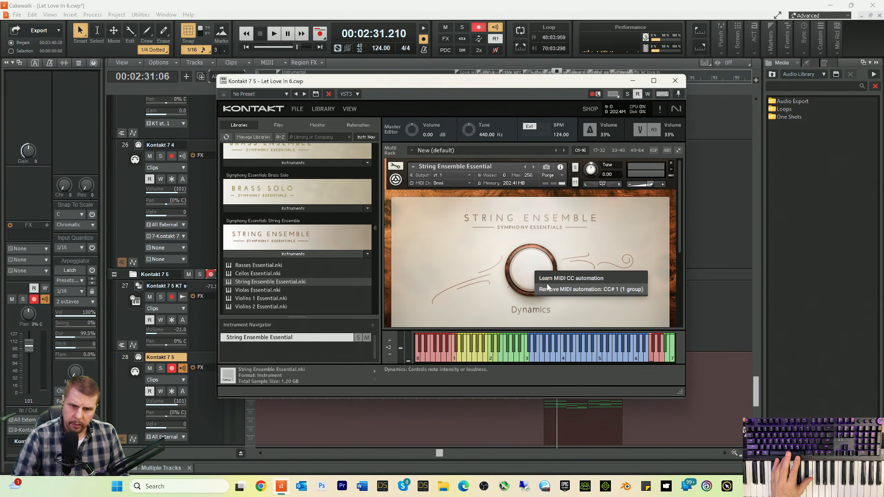
{"action": "left_click", "coordinate": [676, 81]}
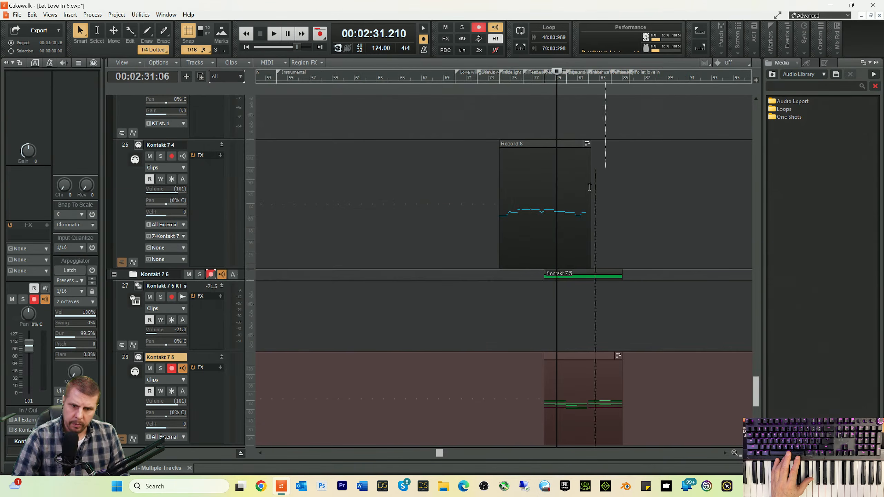
- Listen to the Kontakt 7 4 melody with the string part from bar 73 and again from bar 76
{"action": "left_click", "coordinate": [494, 79]}
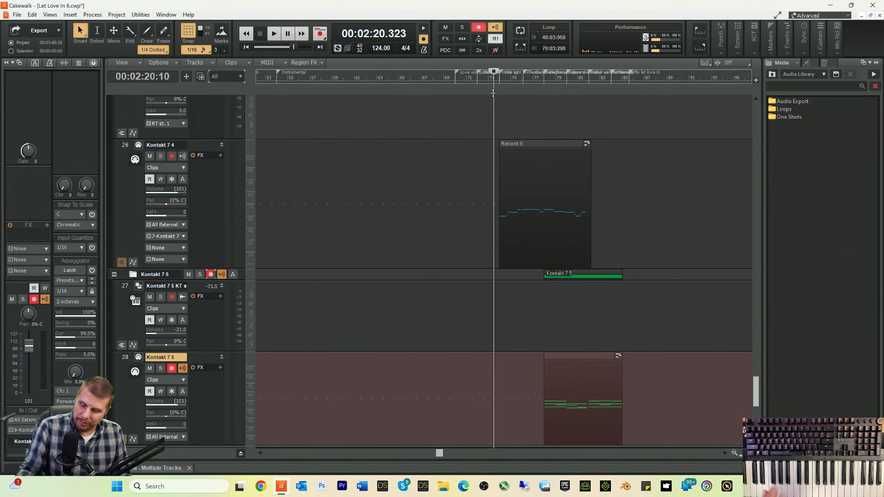
{"action": "key", "text": "space"}
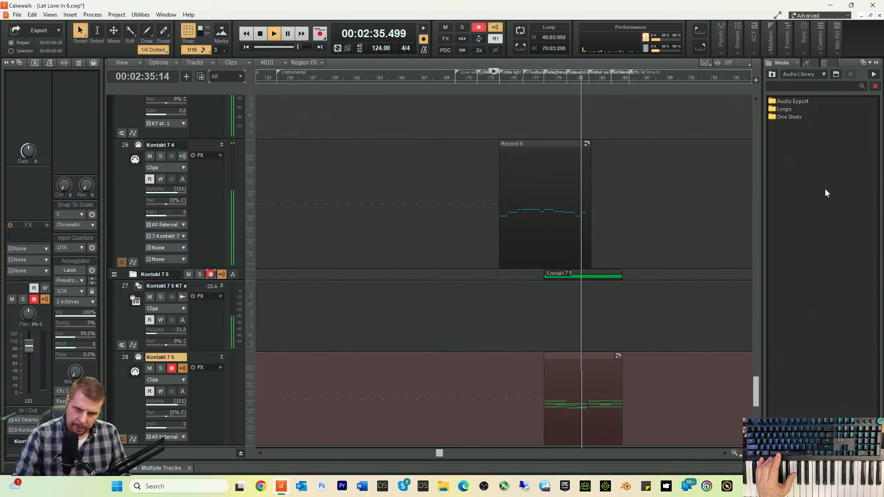
{"action": "key", "text": "space"}
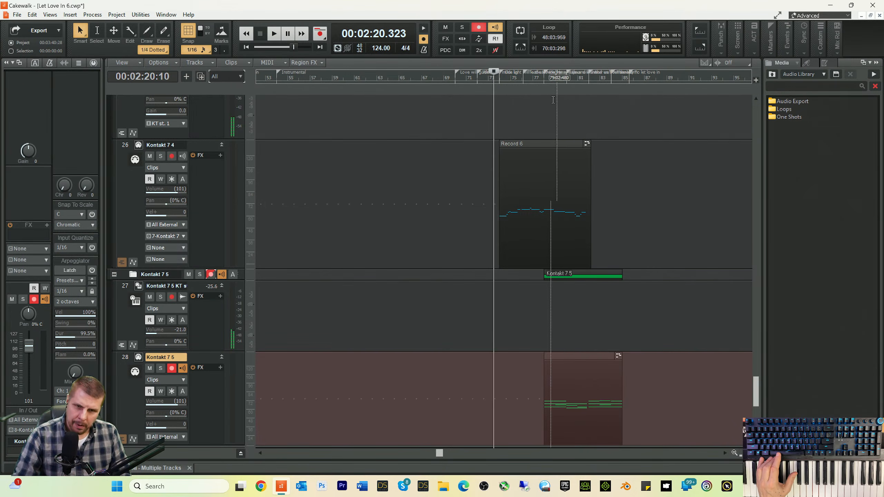
{"action": "left_click", "coordinate": [526, 78]}
{"action": "key", "text": "space"}
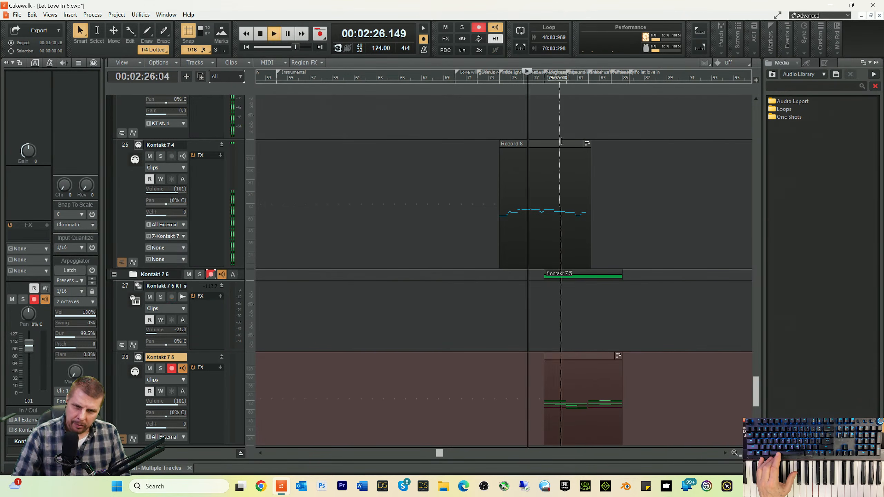
- Open the Kontakt 7 4 clip's notes, move the long B4 to start at 79:01:000, and audition the change
{"action": "double_click", "coordinate": [541, 239]}
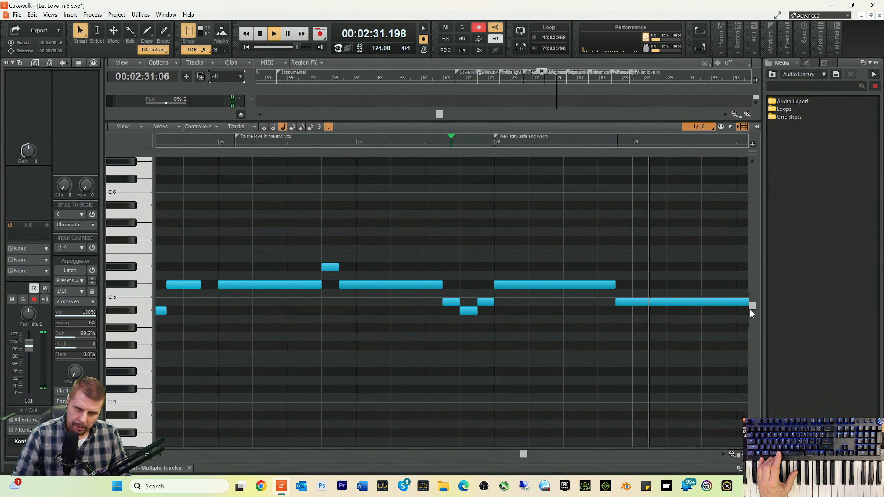
{"action": "key", "text": "space"}
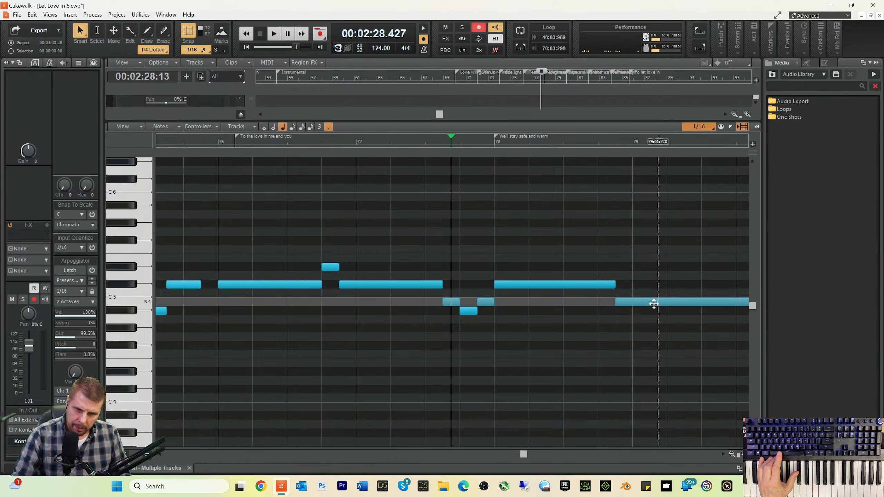
{"action": "left_click", "coordinate": [654, 304]}
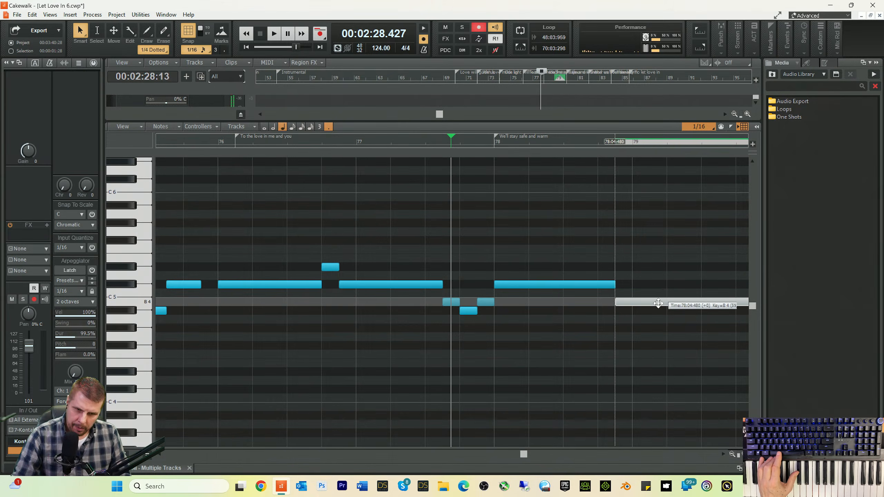
{"action": "left_click_drag", "start_coordinate": [667, 303], "coordinate": [668, 303]}
{"action": "key", "text": "space"}
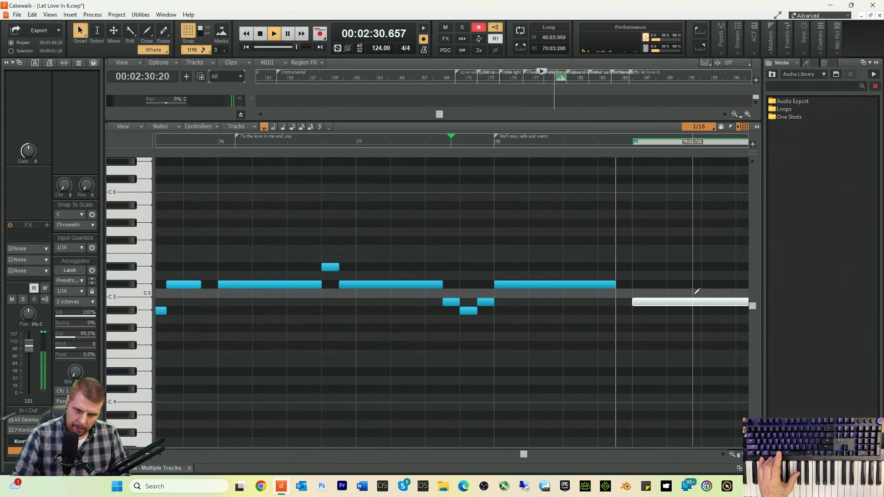
{"action": "key", "text": "space"}
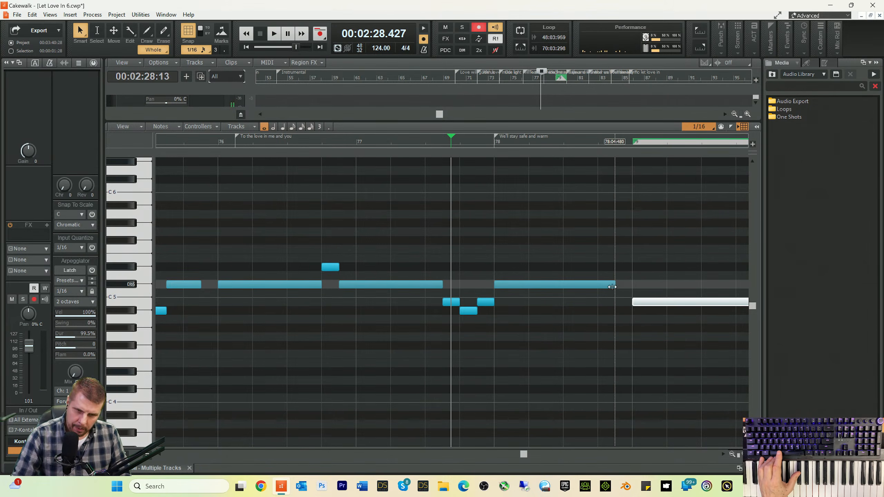
- Extend the Db5 at bar 78 to a whole note ending at 79:01:000 and move the long Bb4 to 80:01:000 during playback
{"action": "left_click_drag", "start_coordinate": [613, 287], "coordinate": [632, 287]}
{"action": "key", "text": "space"}
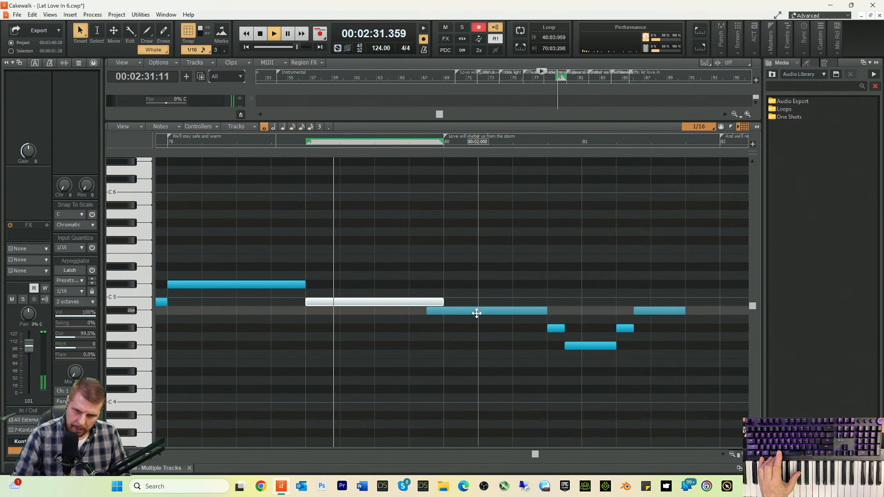
{"action": "left_click_drag", "start_coordinate": [475, 311], "coordinate": [492, 311]}
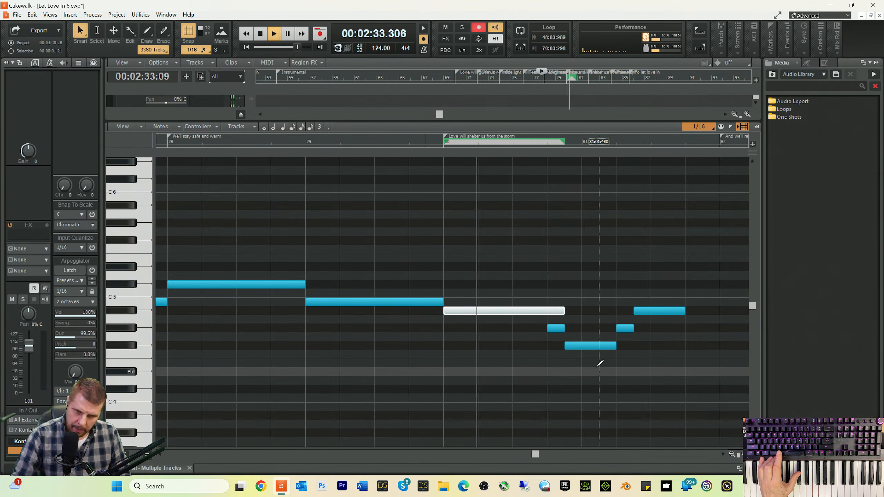
{"action": "key", "text": "space"}
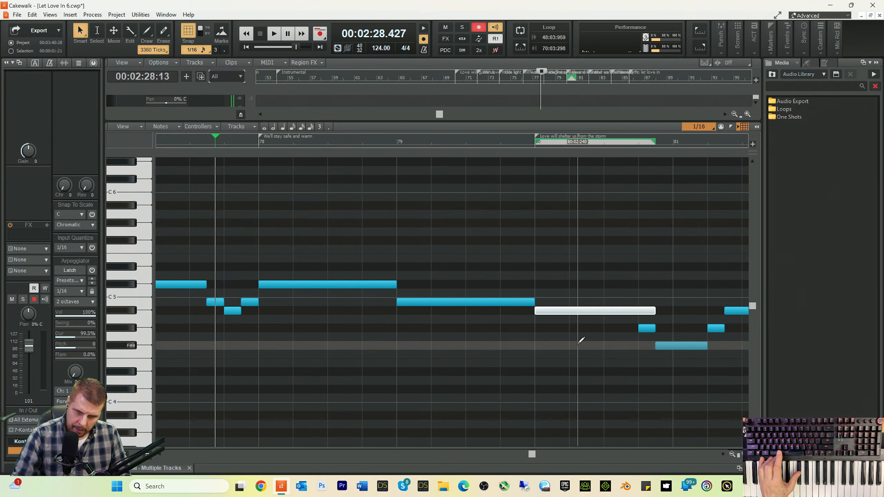
- Shorten the long Bb4 to a dotted half ending at 80:04:000 and audition from 79:03:720
{"action": "mouse_move", "coordinate": [654, 311]}
{"action": "left_mouse_down"}
{"action": "mouse_move", "coordinate": [630, 313]}
{"action": "mouse_move", "coordinate": [637, 314]}
{"action": "left_mouse_up"}
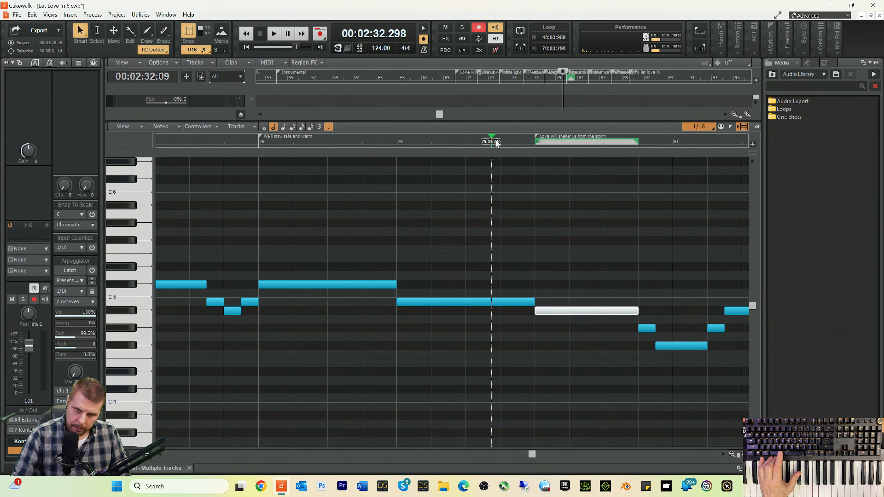
{"action": "key", "text": "space"}
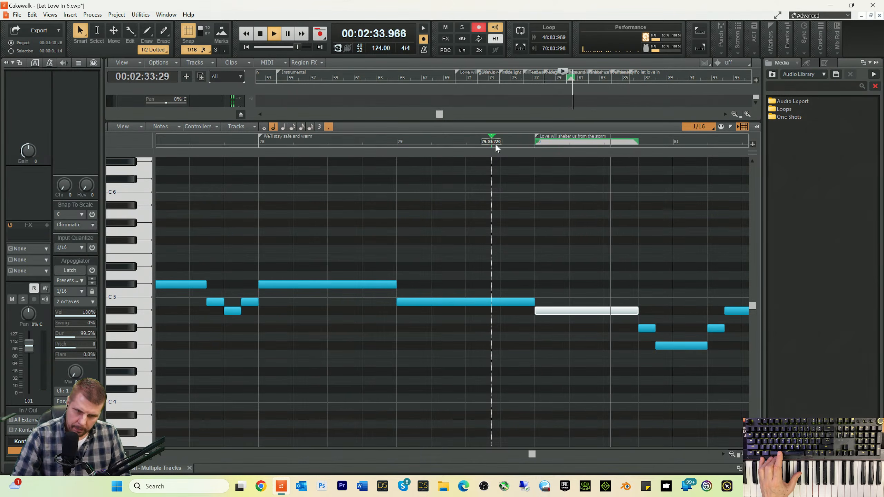
{"action": "key", "text": "space"}
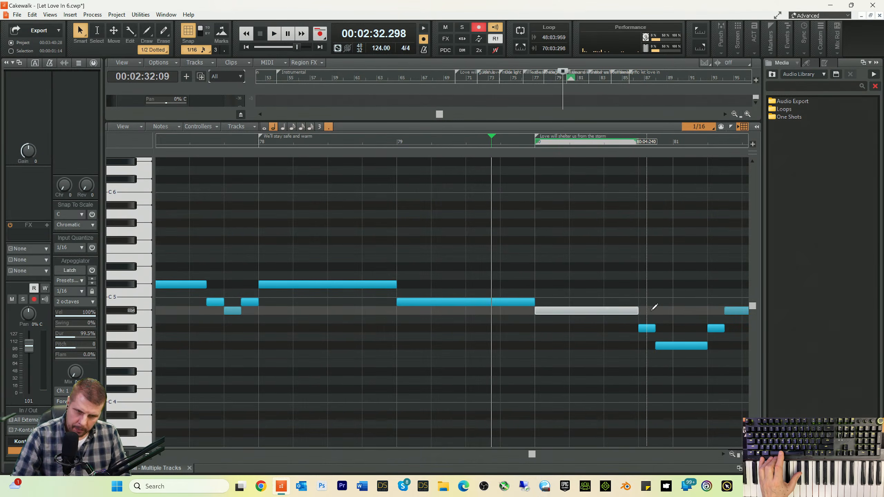
- Move the last four notes an eighth earlier to start at 80:03:480 and shorten the preceding Bb4 to end there
{"action": "left_click_drag", "start_coordinate": [642, 292], "coordinate": [735, 355]}
{"action": "mouse_move", "coordinate": [739, 311]}
{"action": "left_mouse_down"}
{"action": "mouse_move", "coordinate": [713, 311]}
{"action": "mouse_move", "coordinate": [721, 311]}
{"action": "left_mouse_up"}
{"action": "key", "text": "space"}
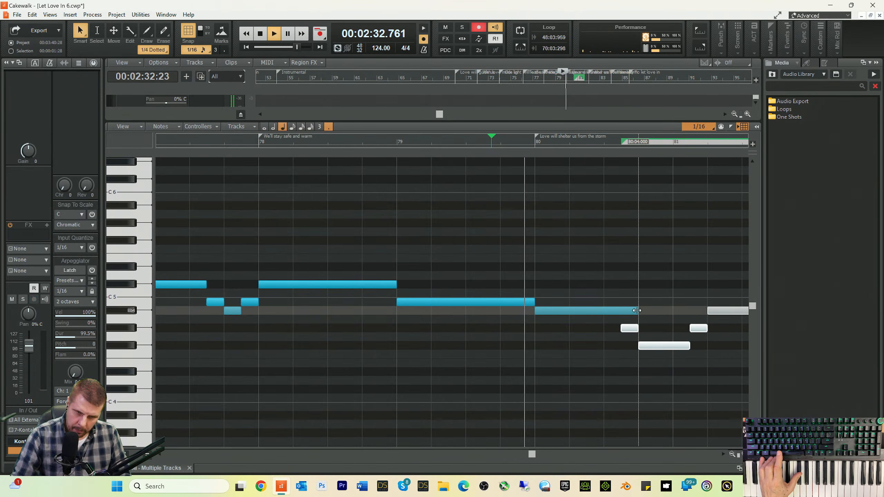
{"action": "left_click_drag", "start_coordinate": [637, 310], "coordinate": [621, 310]}
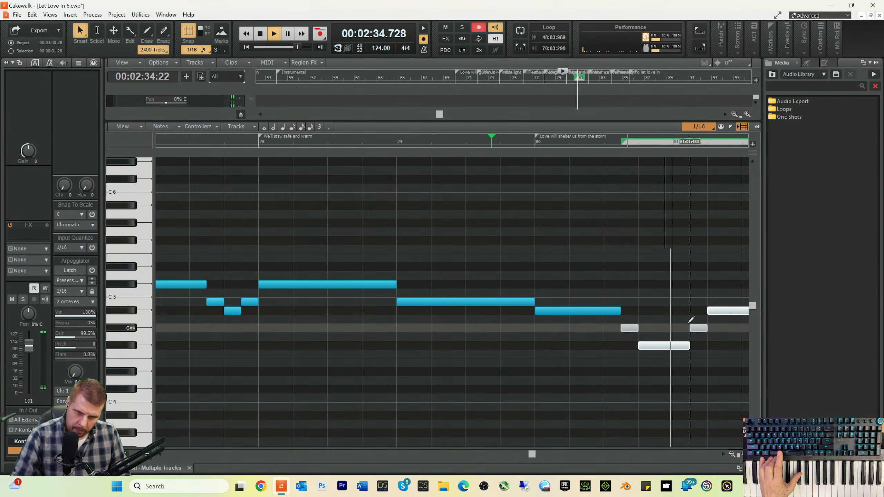
{"action": "key", "text": "space"}
- Listen to the rearranged phrase in bars 79 to 81 from 79:03:720 and from 78:03:480
{"action": "key", "text": "space"}
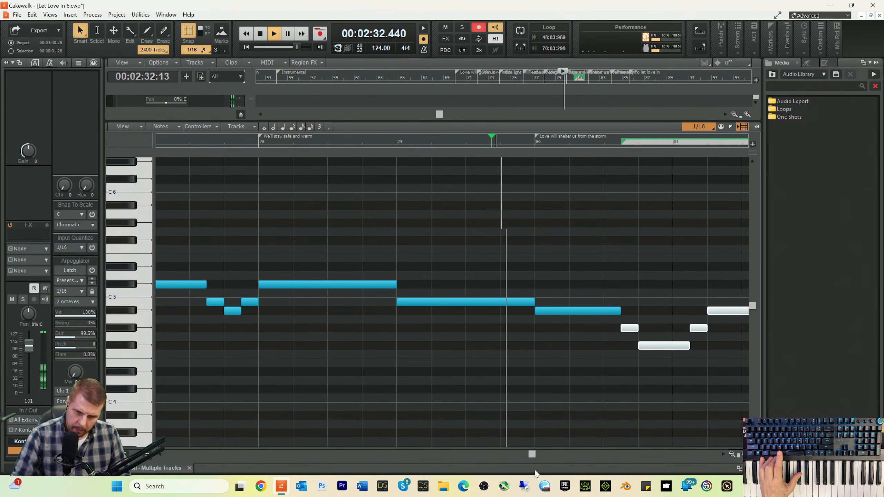
{"action": "left_click_drag", "start_coordinate": [534, 457], "coordinate": [537, 456]}
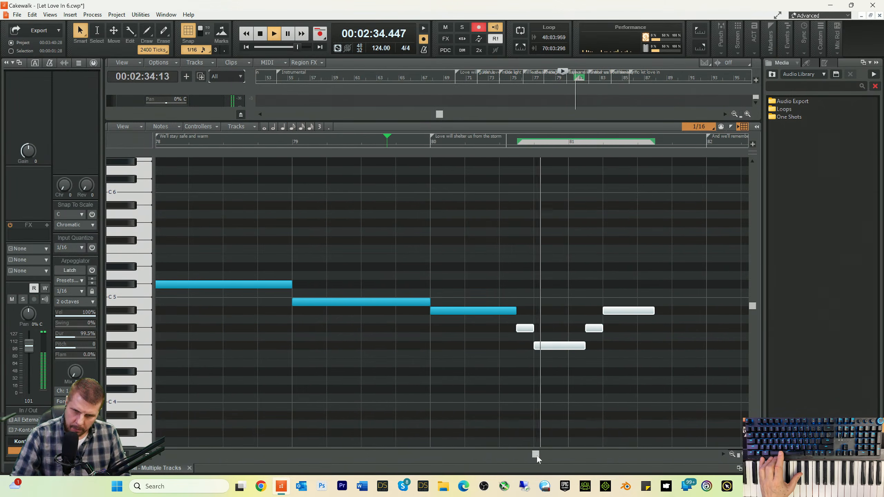
{"action": "key", "text": "space"}
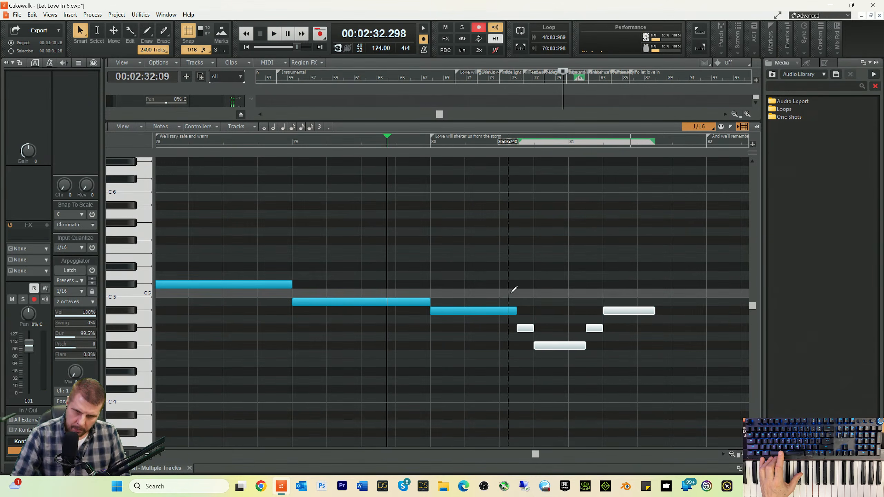
{"action": "key", "text": "space"}
{"action": "key", "text": "space"}
{"action": "left_click", "coordinate": [239, 143]}
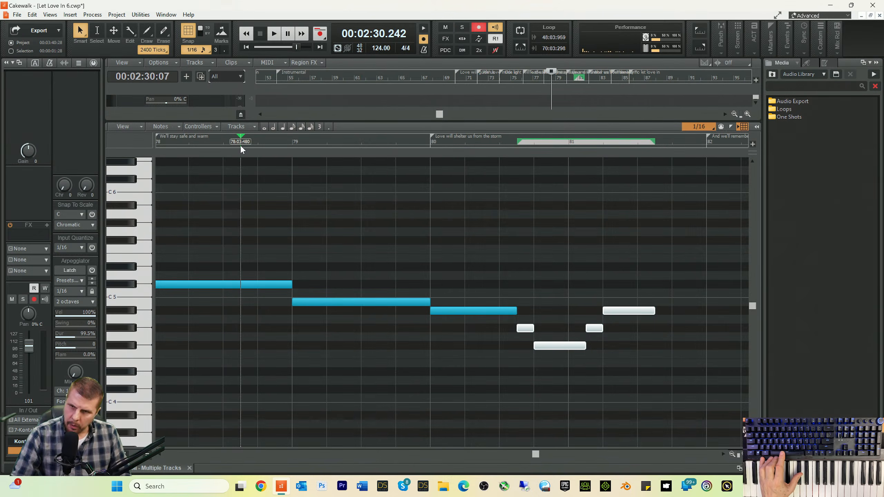
{"action": "key", "text": "space"}
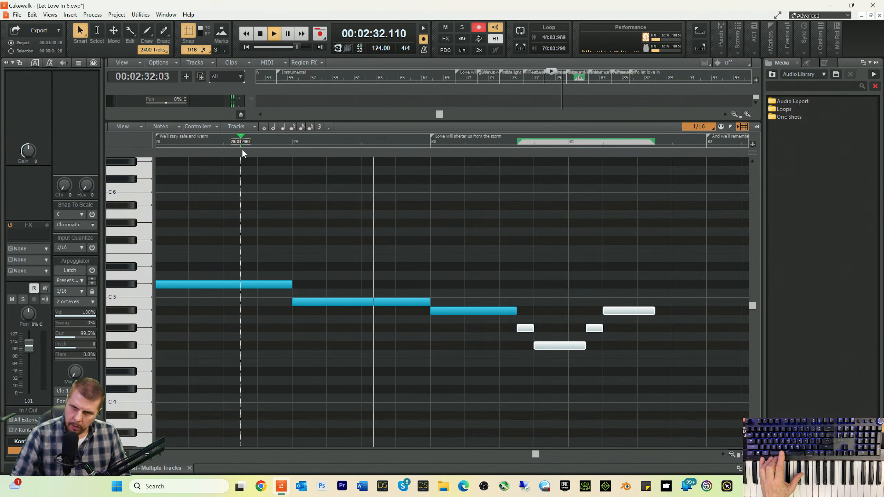
{"action": "key", "text": "space"}
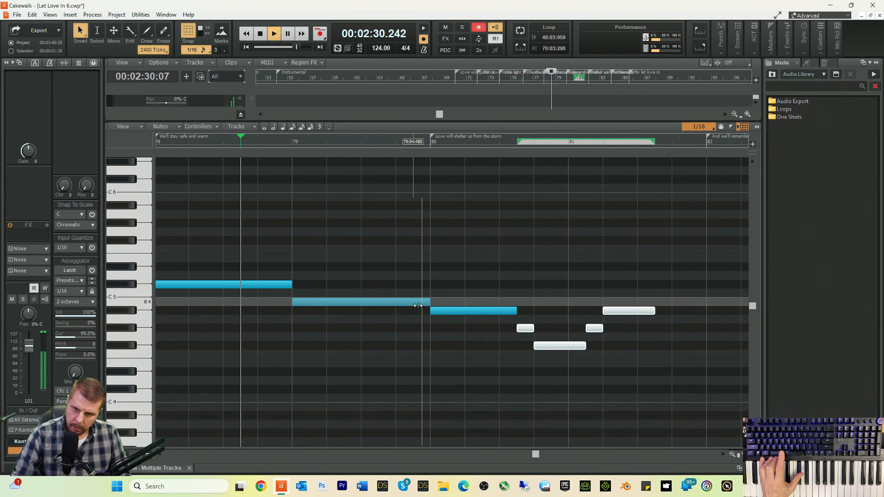
{"action": "key", "text": "space"}
- Shorten the B4 at bar 79 to end at 79:03:720, add a quarter-note B4 at 79:04:000, and play it back
{"action": "left_click_drag", "start_coordinate": [422, 303], "coordinate": [395, 303]}
{"action": "key", "text": "space"}
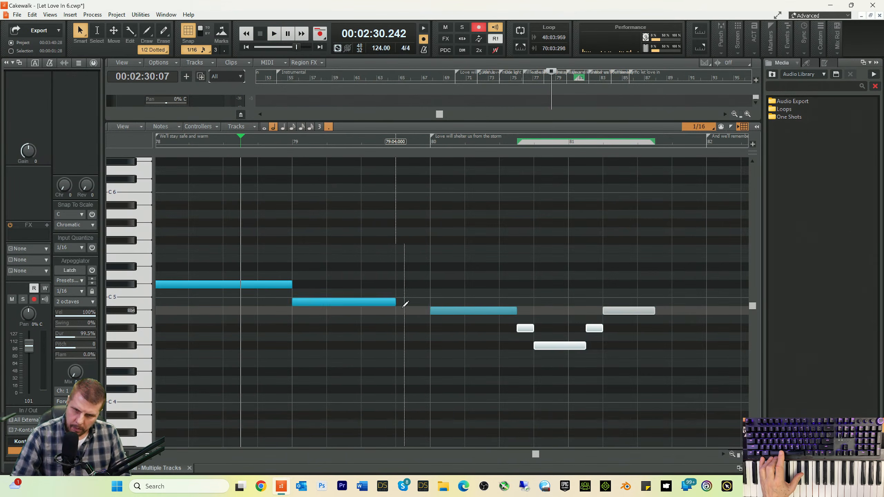
{"action": "left_click", "coordinate": [401, 300]}
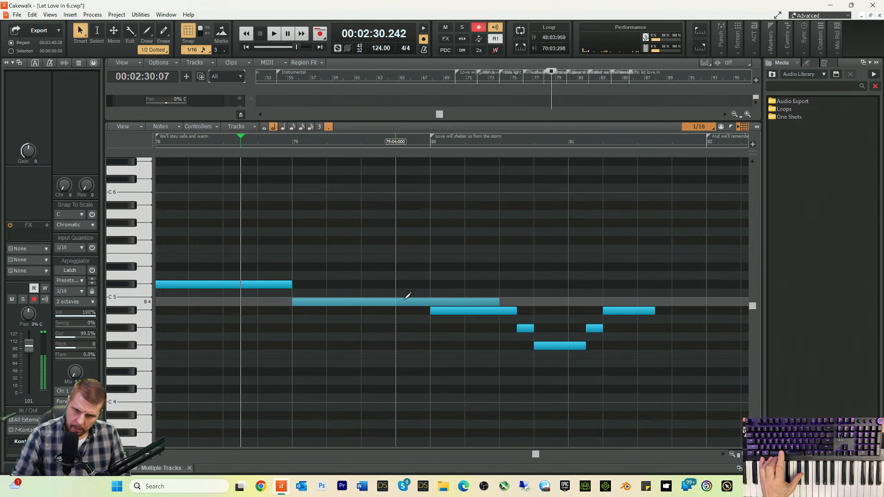
{"action": "left_click_drag", "start_coordinate": [493, 302], "coordinate": [389, 305]}
{"action": "key", "text": "space"}
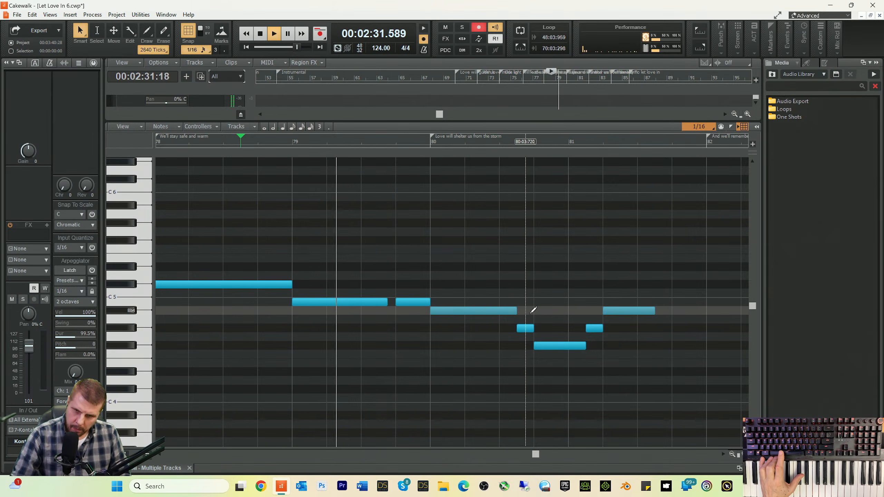
{"action": "key", "text": "space"}
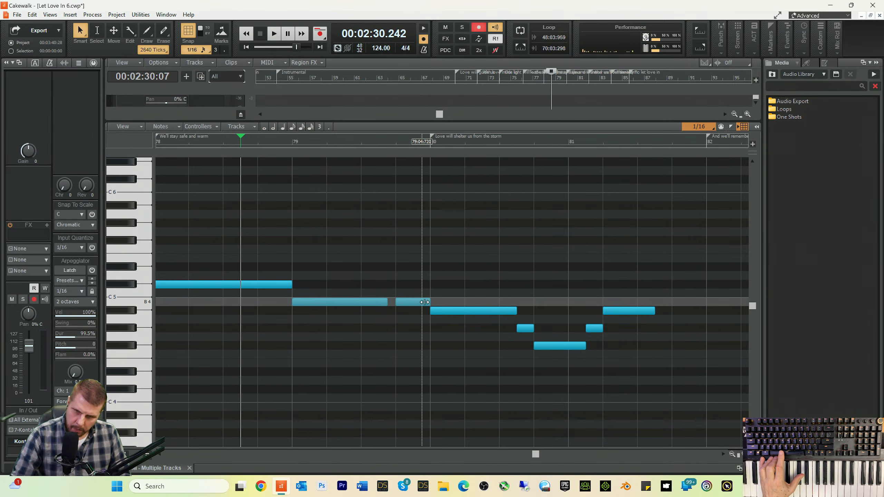
- Shorten the second B4 to a dotted eighth ending at 79:04:720 and audition from 78:03:480
{"action": "left_click_drag", "start_coordinate": [424, 302], "coordinate": [417, 303]}
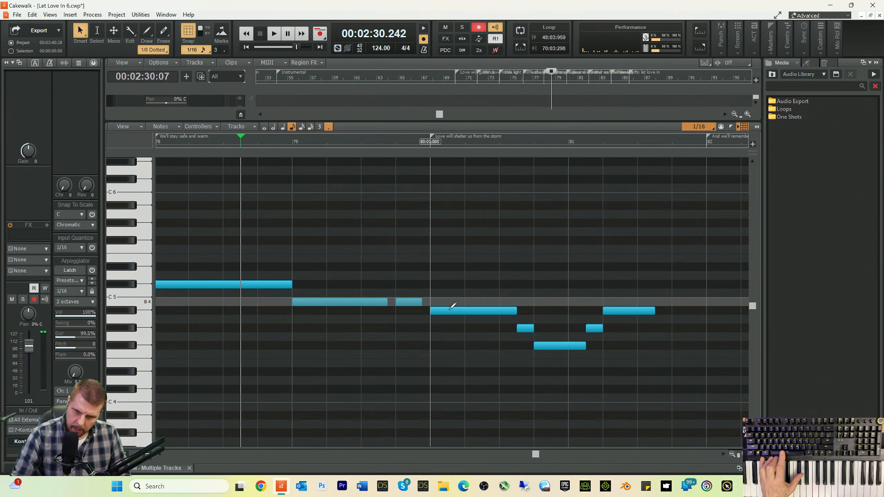
{"action": "key", "text": "space"}
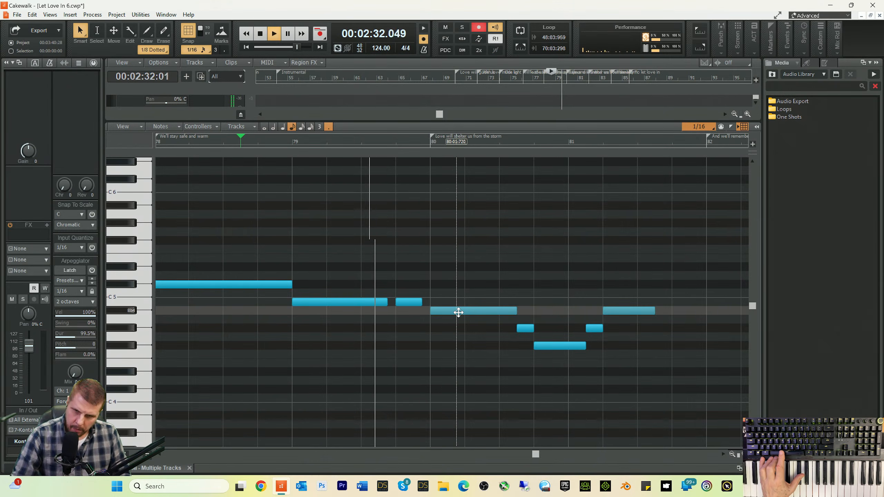
{"action": "key", "text": "space"}
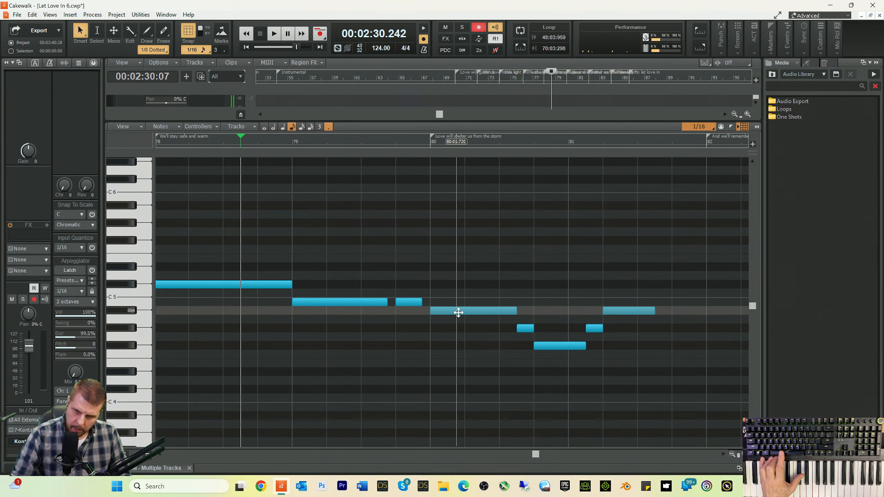
- Move the long Bb4 an eighth earlier to start at 79:04:480 and audition the phrase
{"action": "mouse_move", "coordinate": [459, 312]}
{"action": "left_mouse_down"}
{"action": "mouse_move", "coordinate": [450, 313]}
{"action": "mouse_move", "coordinate": [469, 306]}
{"action": "mouse_move", "coordinate": [462, 311]}
{"action": "left_mouse_up"}
{"action": "key", "text": "space"}
{"action": "key", "text": "space"}
{"action": "key", "text": "space"}
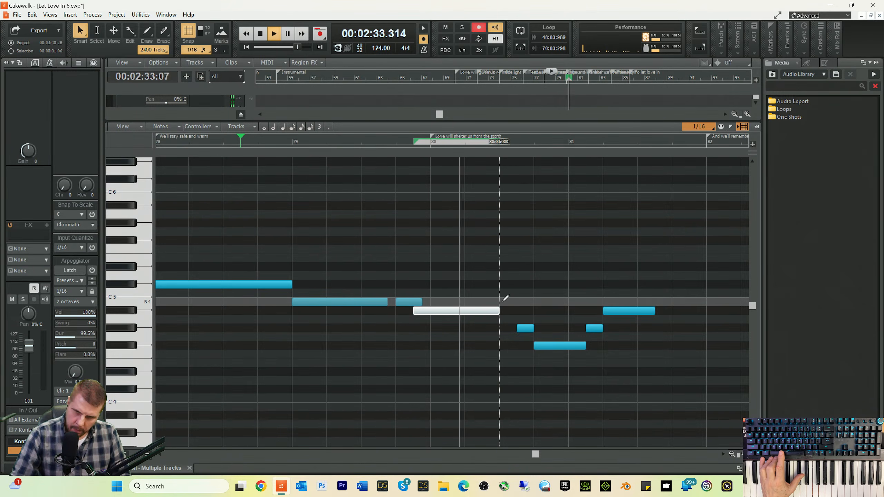
{"action": "key", "text": "space"}
- Shorten the second B4 to an eighth note and extend the long Bb4 to end at 80:03:240, auditioning both changes
{"action": "left_click_drag", "start_coordinate": [422, 302], "coordinate": [414, 305]}
{"action": "key", "text": "space"}
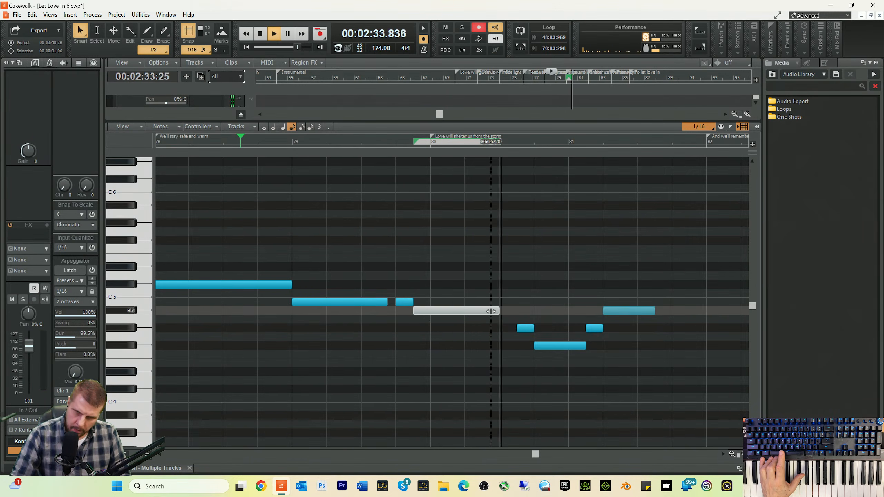
{"action": "key", "text": "space"}
{"action": "mouse_move", "coordinate": [491, 311]}
{"action": "left_mouse_down"}
{"action": "mouse_move", "coordinate": [516, 314]}
{"action": "mouse_move", "coordinate": [505, 313]}
{"action": "left_mouse_up"}
{"action": "key", "text": "space"}
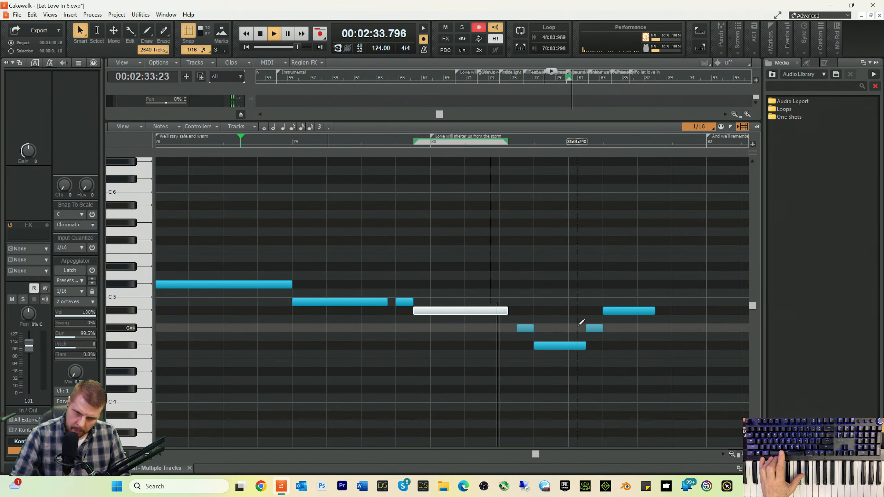
{"action": "key", "text": "space"}
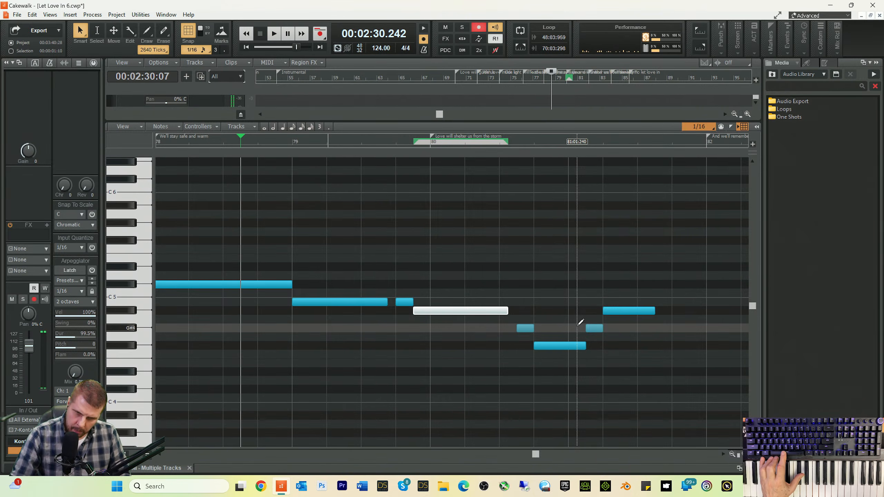
- Move the last four notes an eighth later so the first G#4 starts at 80:04:000, and play back the phrase
{"action": "left_click_drag", "start_coordinate": [522, 278], "coordinate": [624, 355]}
{"action": "left_click_drag", "start_coordinate": [627, 311], "coordinate": [645, 311]}
{"action": "key", "text": "space"}
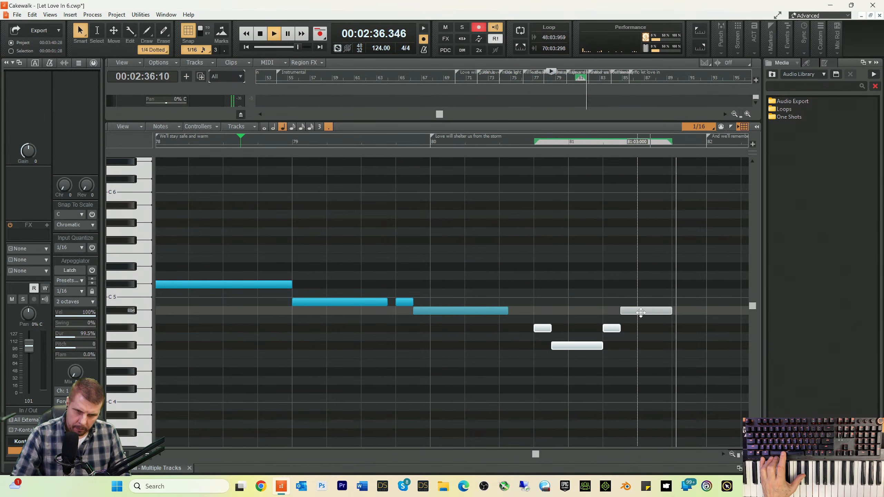
- Reposition the last four notes so the first G#4 starts at 80:03:480, auditioning the timing
{"action": "key", "text": "space"}
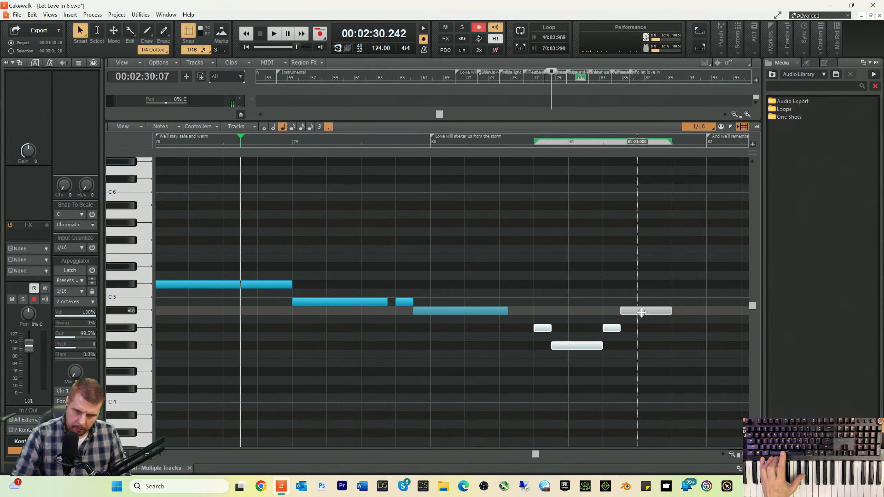
{"action": "left_click_drag", "start_coordinate": [642, 311], "coordinate": [604, 312]}
{"action": "key", "text": "space"}
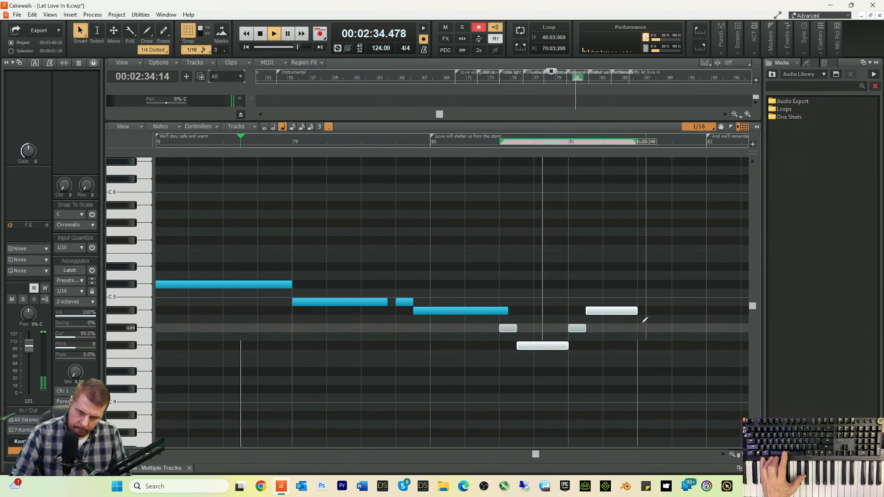
{"action": "key", "text": "space"}
{"action": "left_click_drag", "start_coordinate": [615, 315], "coordinate": [625, 311]}
{"action": "key", "text": "space"}
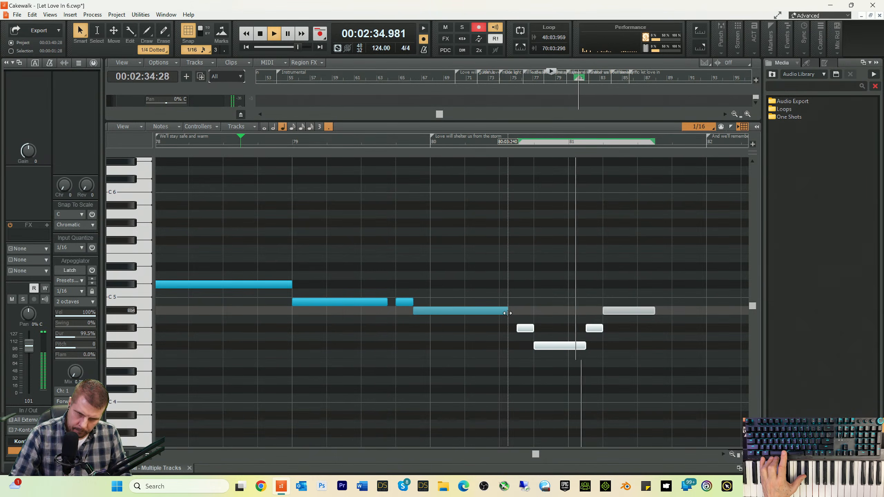
{"action": "key", "text": "space"}
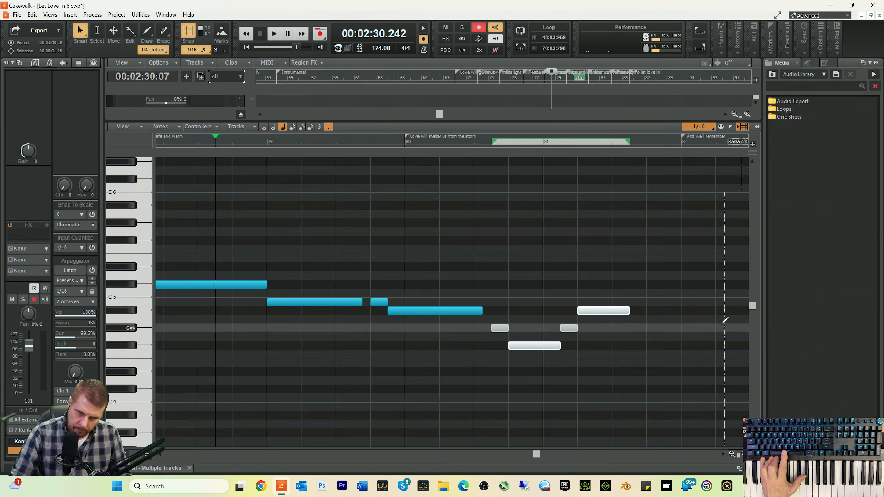
- Add dotted-quarter notes C#5 at 81:04:000 and F5 at 82:01:480, and audition them from 81:01:000
{"action": "left_click", "coordinate": [637, 294]}
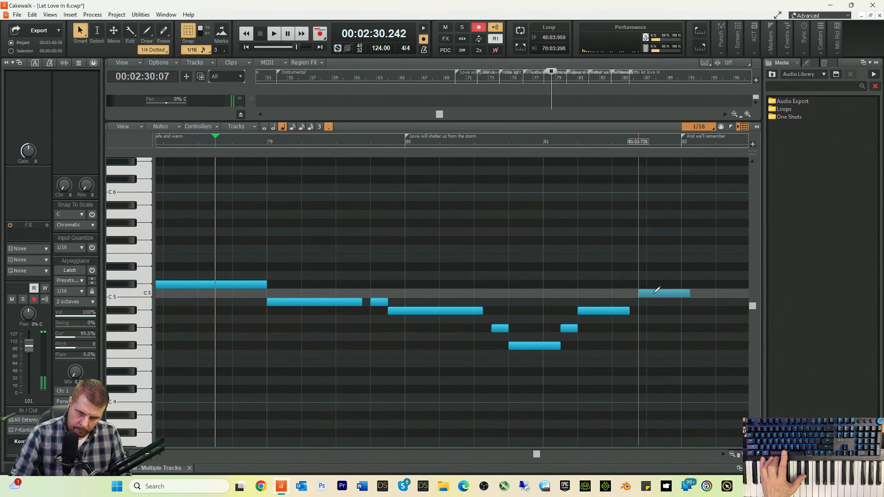
{"action": "left_click_drag", "start_coordinate": [668, 295], "coordinate": [673, 286]}
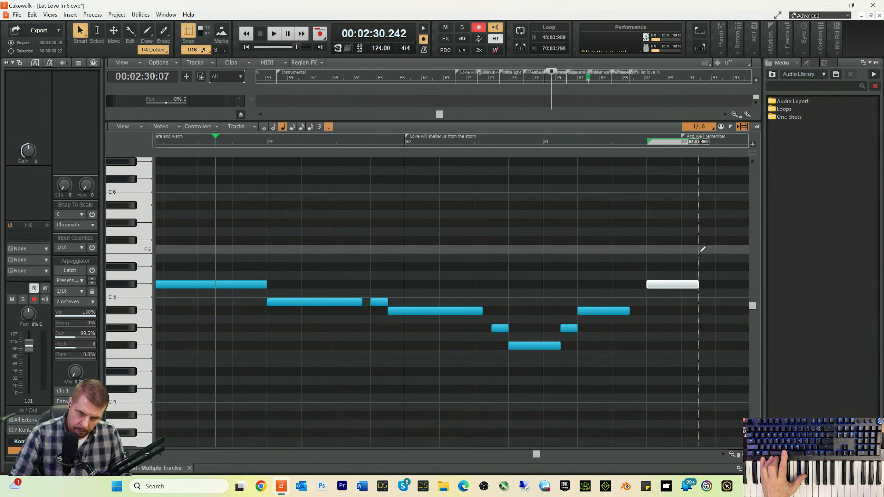
{"action": "left_click_drag", "start_coordinate": [704, 249], "coordinate": [712, 247]}
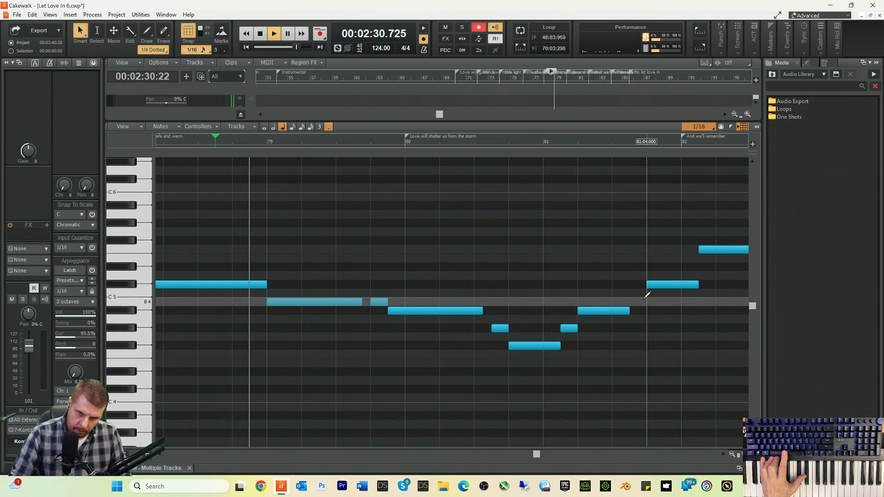
{"action": "left_click", "coordinate": [542, 144]}
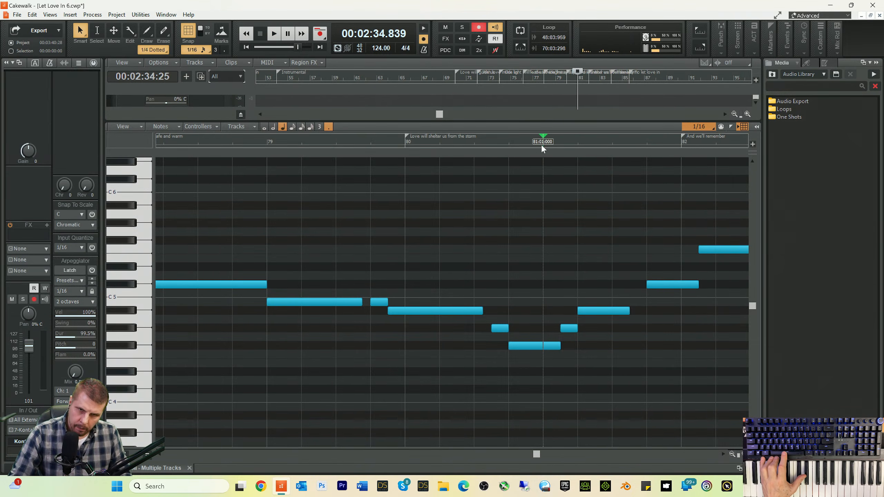
{"action": "key", "text": "space"}
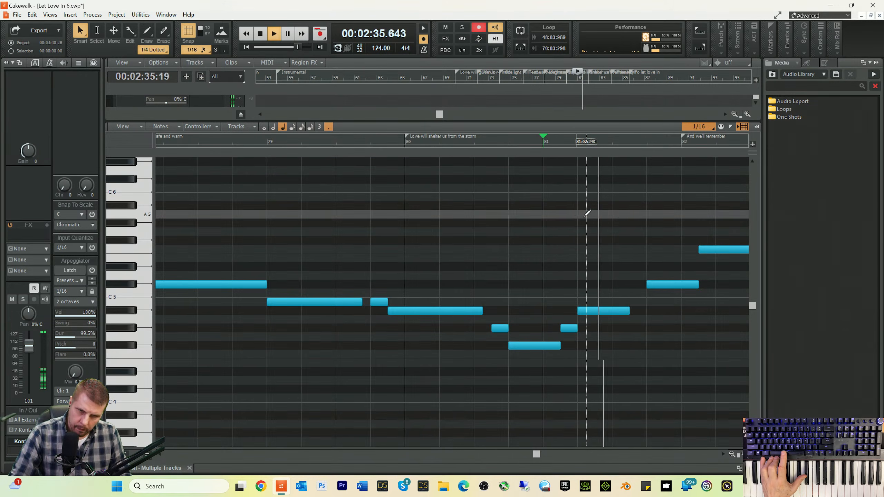
{"action": "key", "text": "space"}
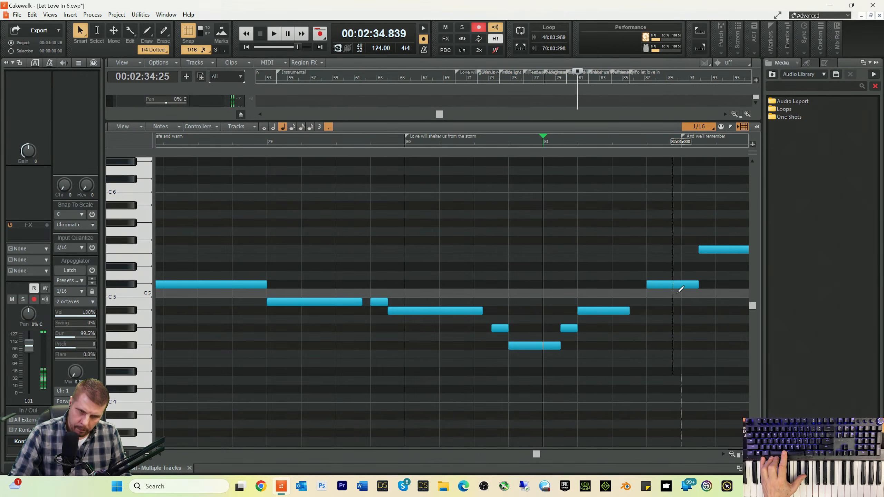
{"action": "key", "text": "space"}
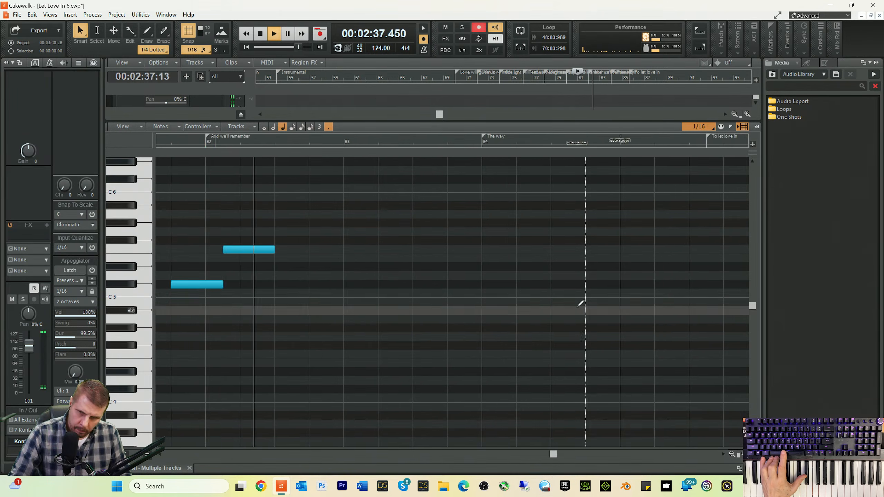
{"action": "key", "text": "space"}
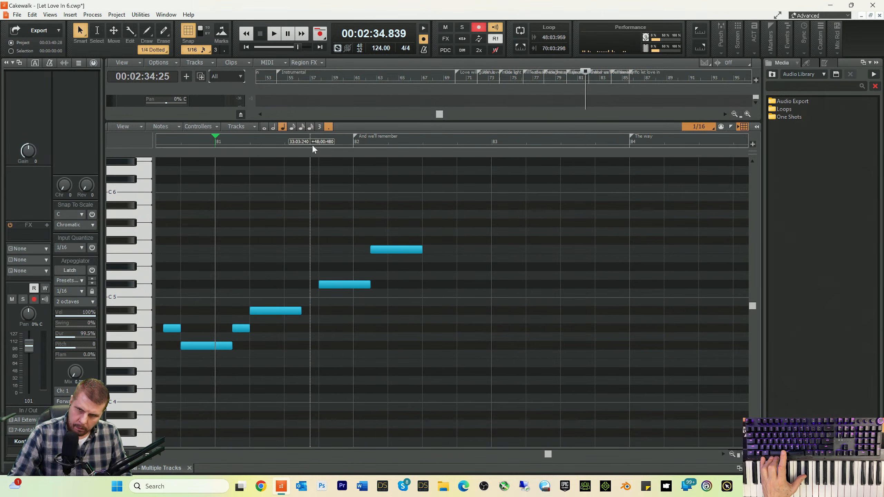
- Audition from 81:03:720 and add a dotted-quarter F#5 at 82:04:000
{"action": "left_click", "coordinate": [313, 146]}
{"action": "key", "text": "space"}
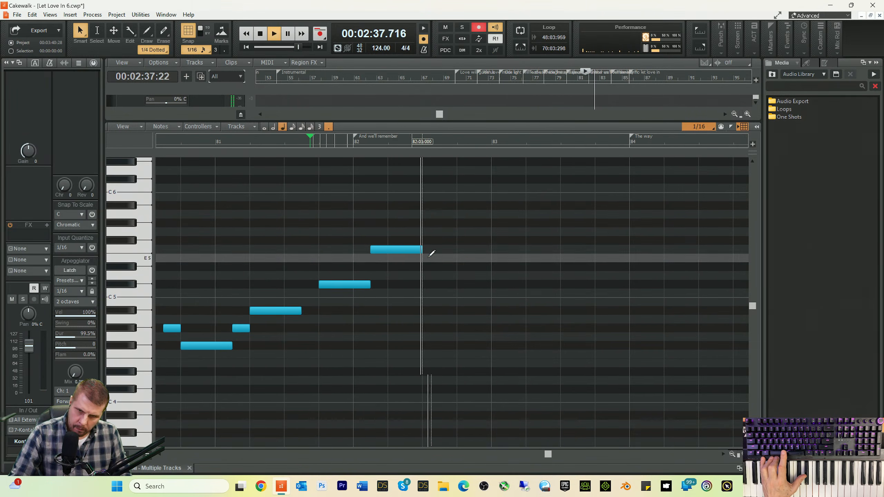
{"action": "key", "text": "space"}
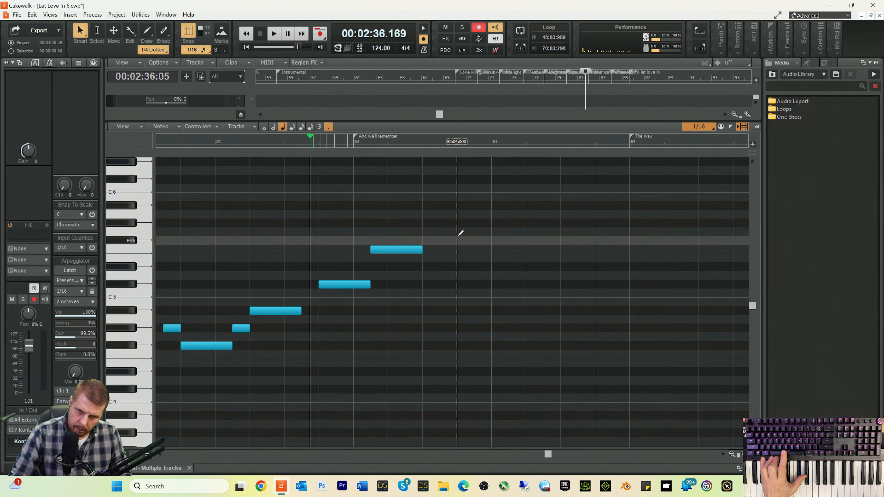
{"action": "left_click", "coordinate": [458, 232]}
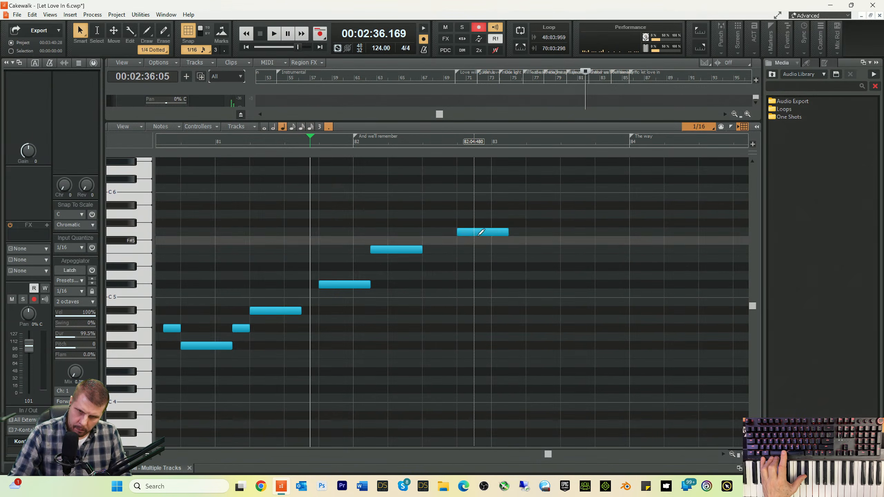
{"action": "left_click_drag", "start_coordinate": [479, 233], "coordinate": [478, 244]}
{"action": "key", "text": "space"}
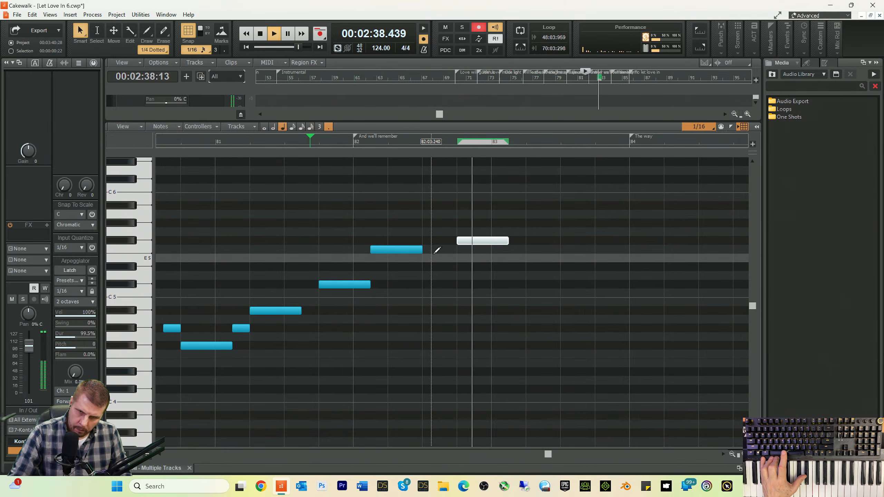
{"action": "key", "text": "space"}
- Extend the F5 to end at 82:03:720 and move the F#5 an eighth later to 82:04:480, auditioning both changes
{"action": "left_click_drag", "start_coordinate": [420, 251], "coordinate": [446, 252]}
{"action": "key", "text": "space"}
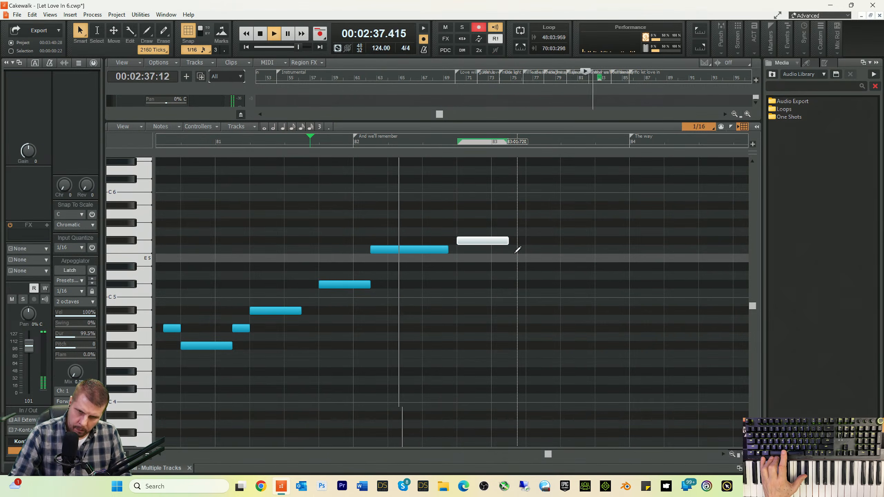
{"action": "key", "text": "space"}
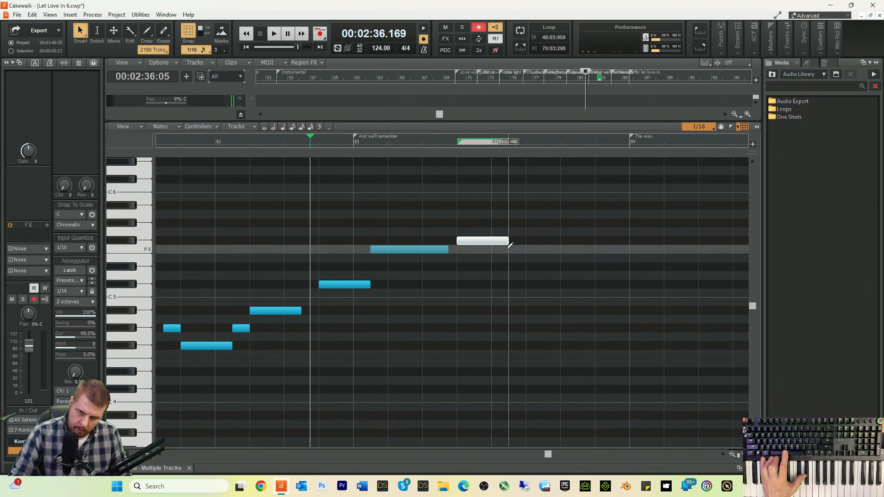
{"action": "left_click_drag", "start_coordinate": [487, 241], "coordinate": [503, 242]}
{"action": "key", "text": "space"}
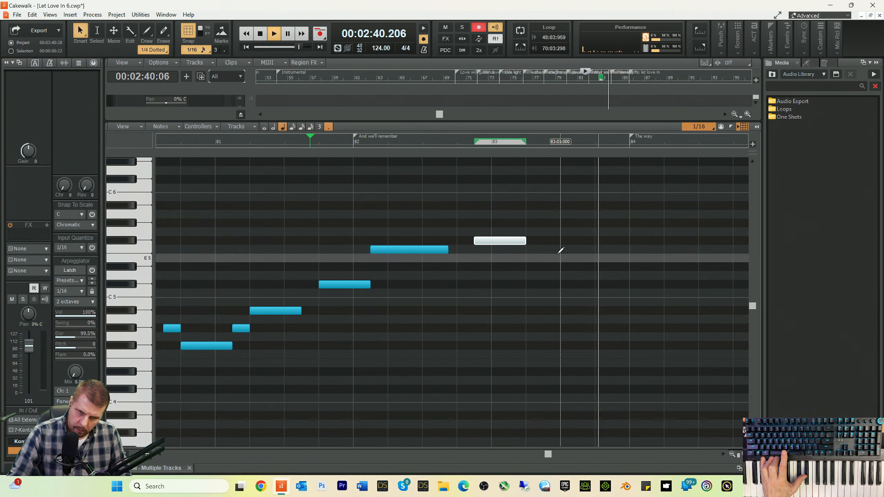
{"action": "key", "text": "space"}
- Add a dotted-quarter F5 at 83:03:480 and extend the F#5 before it to end at 83:03:000, auditioning the phrase
{"action": "left_click", "coordinate": [587, 256]}
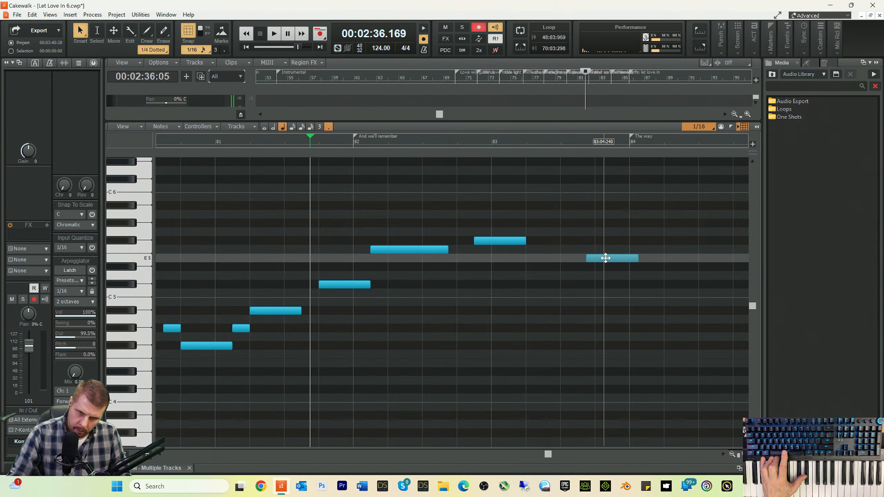
{"action": "left_click_drag", "start_coordinate": [606, 258], "coordinate": [606, 250]}
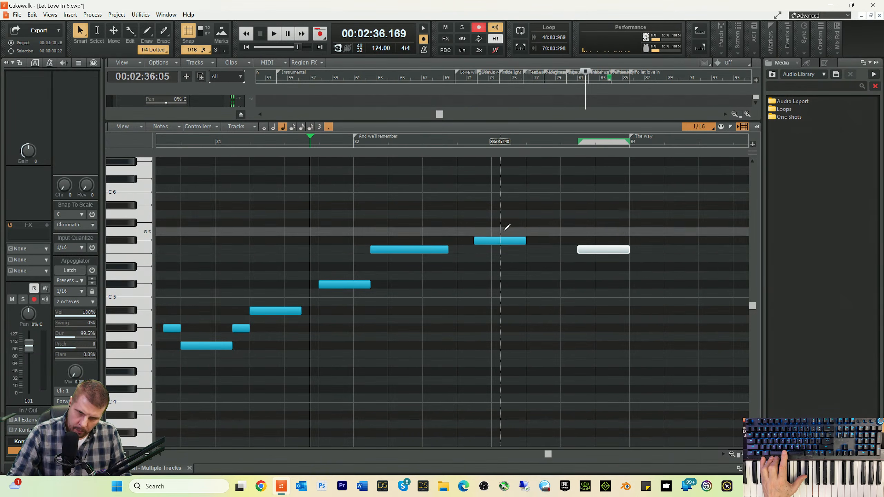
{"action": "left_click_drag", "start_coordinate": [526, 241], "coordinate": [557, 242]}
{"action": "key", "text": "space"}
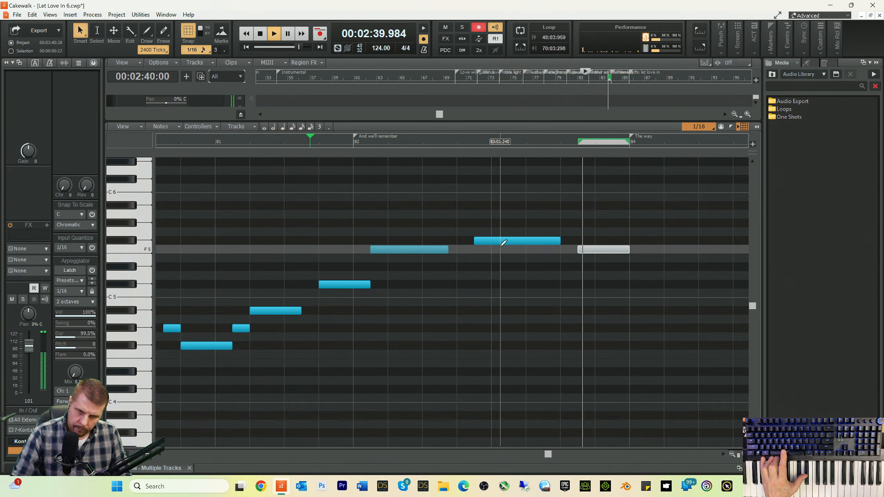
{"action": "key", "text": "space"}
- Move the last F5 to 84:01:000 and lengthen the F#5 to a whole note ending at 83:04:480, auditioning the result
{"action": "left_click_drag", "start_coordinate": [597, 250], "coordinate": [645, 250]}
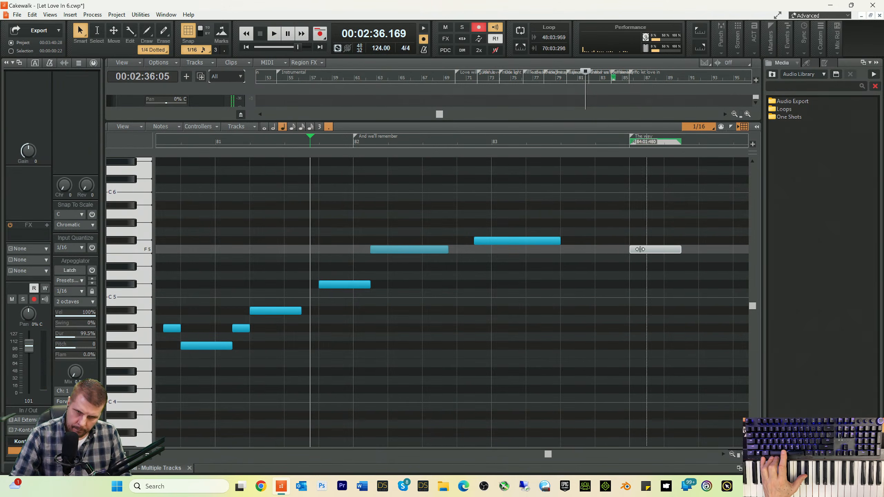
{"action": "left_click_drag", "start_coordinate": [560, 241], "coordinate": [613, 243]}
{"action": "key", "text": "space"}
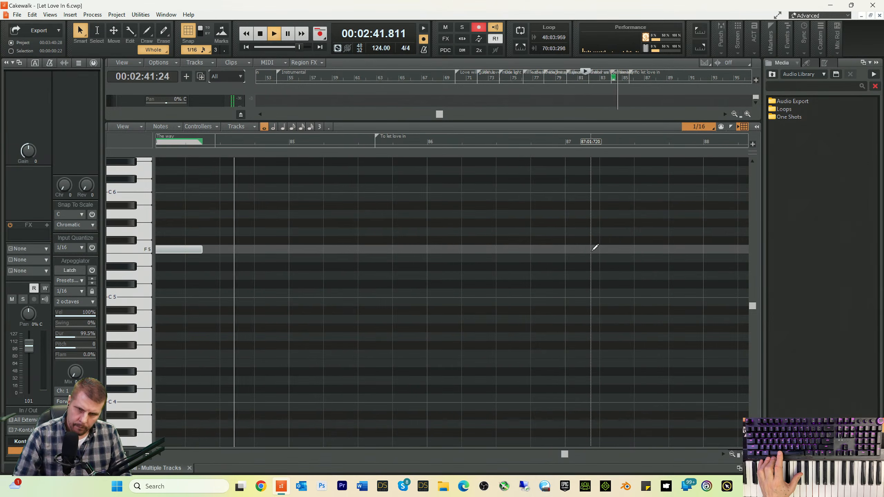
{"action": "key", "text": "space"}
- Audition from 83:04:720 and add a quarter-note C#5 at 84:03:000
{"action": "left_click", "coordinate": [526, 141]}
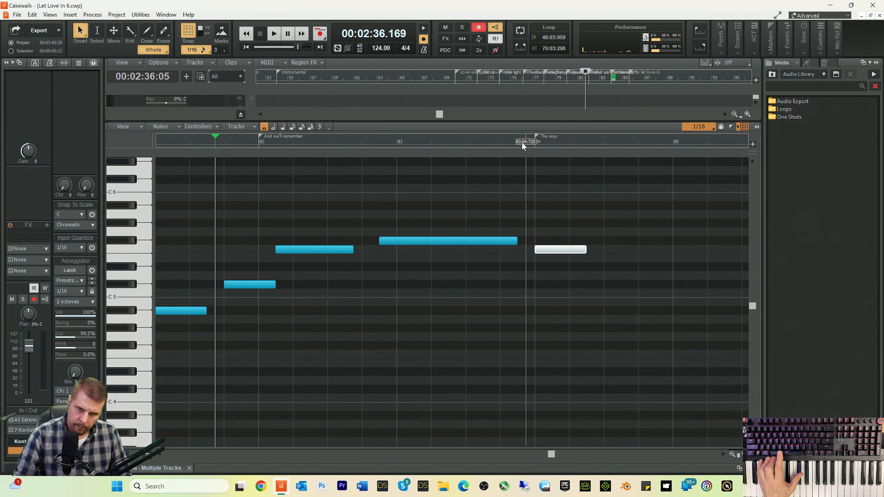
{"action": "key", "text": "space"}
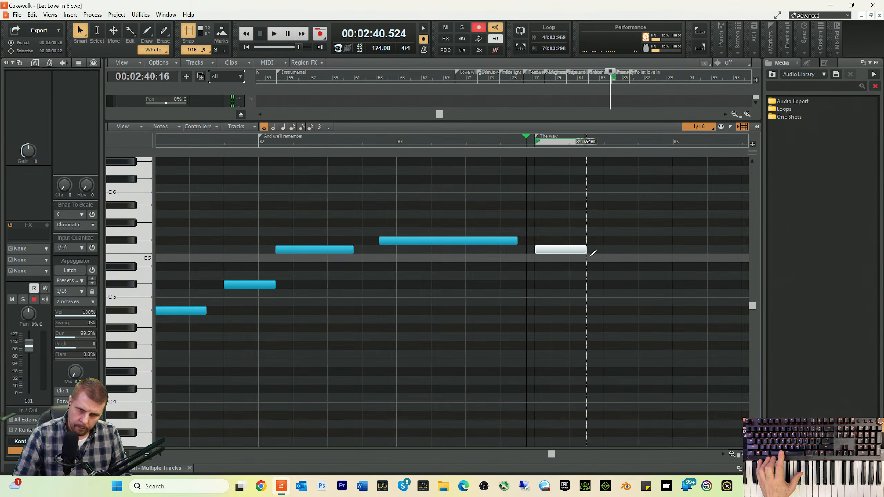
{"action": "left_click", "coordinate": [606, 258]}
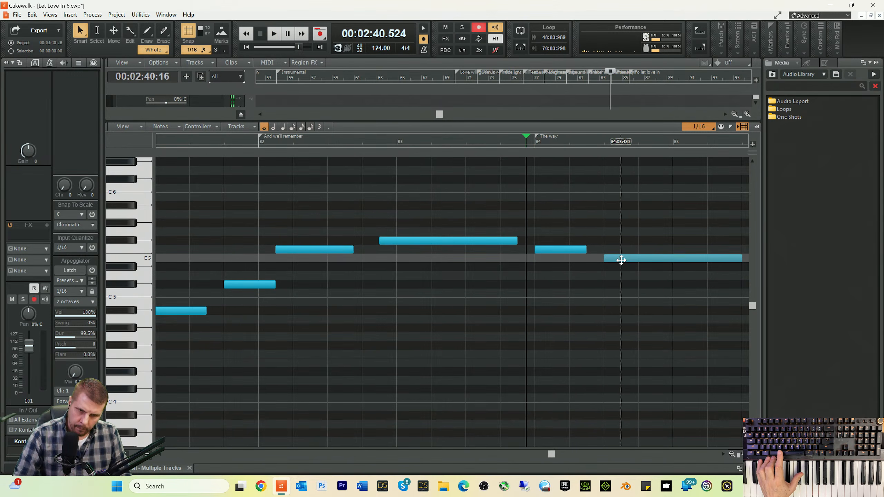
{"action": "left_click_drag", "start_coordinate": [622, 258], "coordinate": [621, 283]}
{"action": "left_click_drag", "start_coordinate": [730, 286], "coordinate": [639, 285]}
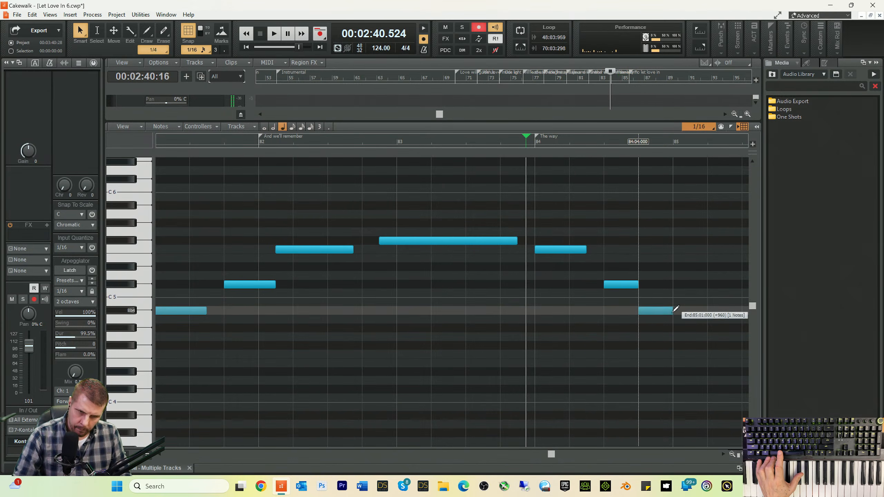
- Add a whole-note G#4 at 84:04:000 and audition the ending
{"action": "mouse_move", "coordinate": [675, 309]}
{"action": "left_mouse_down"}
{"action": "mouse_move", "coordinate": [675, 320]}
{"action": "mouse_move", "coordinate": [700, 328]}
{"action": "mouse_move", "coordinate": [746, 327]}
{"action": "mouse_move", "coordinate": [718, 327]}
{"action": "left_mouse_up"}
{"action": "key", "text": "space"}
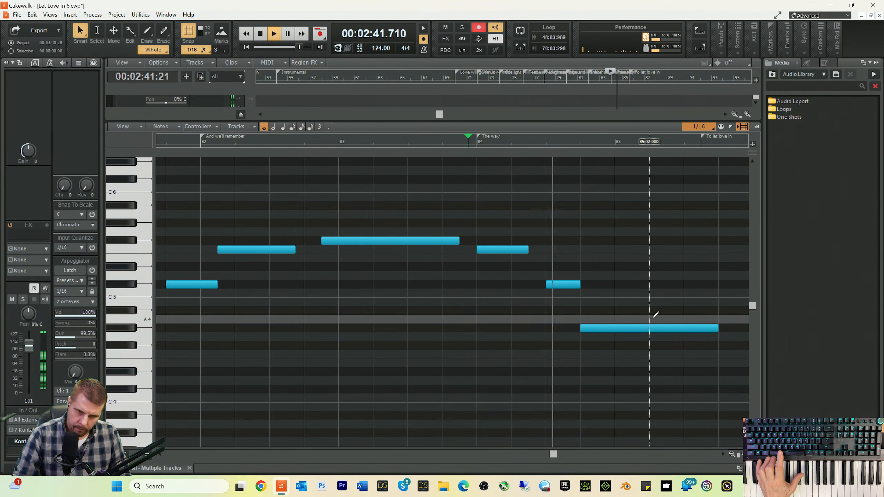
{"action": "key", "text": "space"}
- Move the last C#5 to 84:02:480 and the long G#4 to 84:03:480, auditioning both changes
{"action": "left_click_drag", "start_coordinate": [566, 285], "coordinate": [545, 287]}
{"action": "key", "text": "space"}
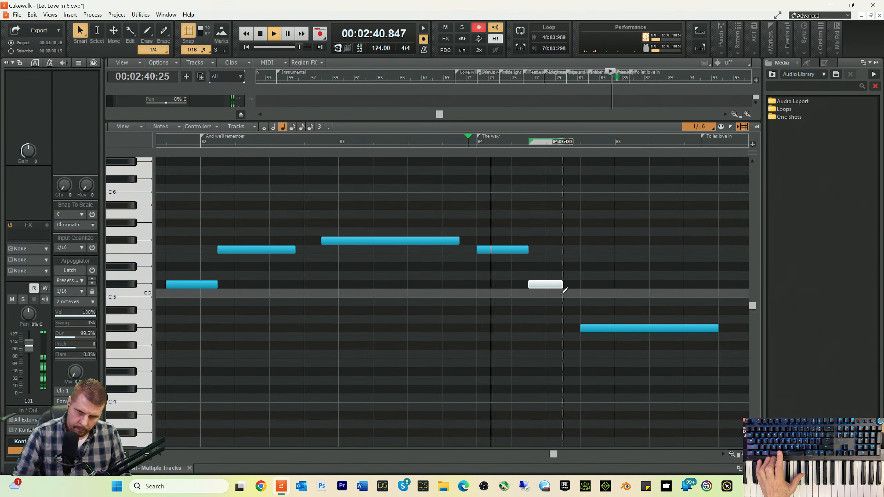
{"action": "key", "text": "space"}
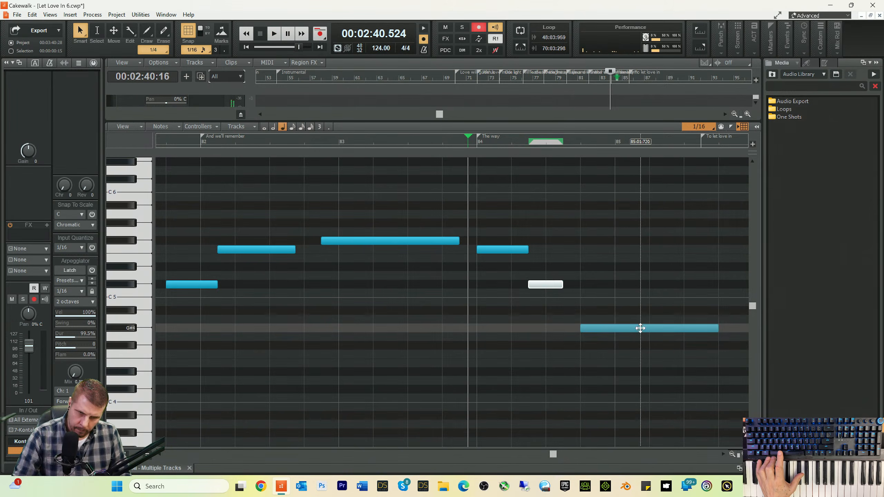
{"action": "left_click_drag", "start_coordinate": [642, 328], "coordinate": [626, 329]}
{"action": "key", "text": "space"}
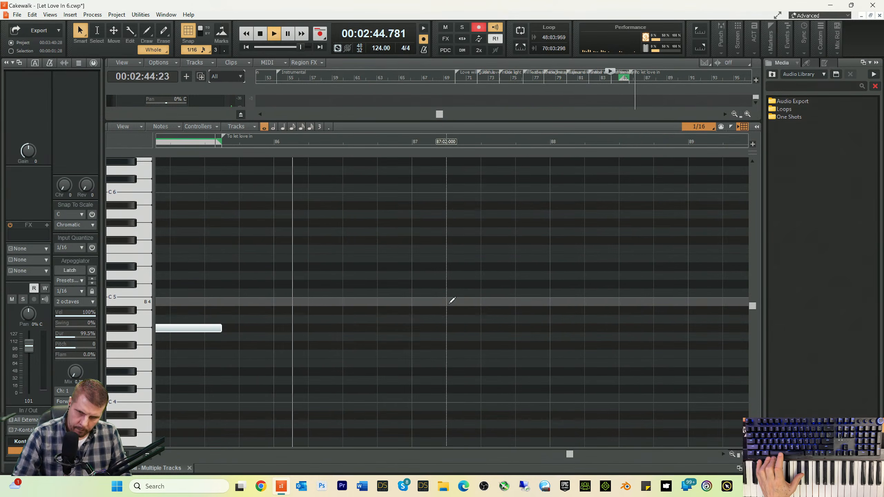
{"action": "key", "text": "space"}
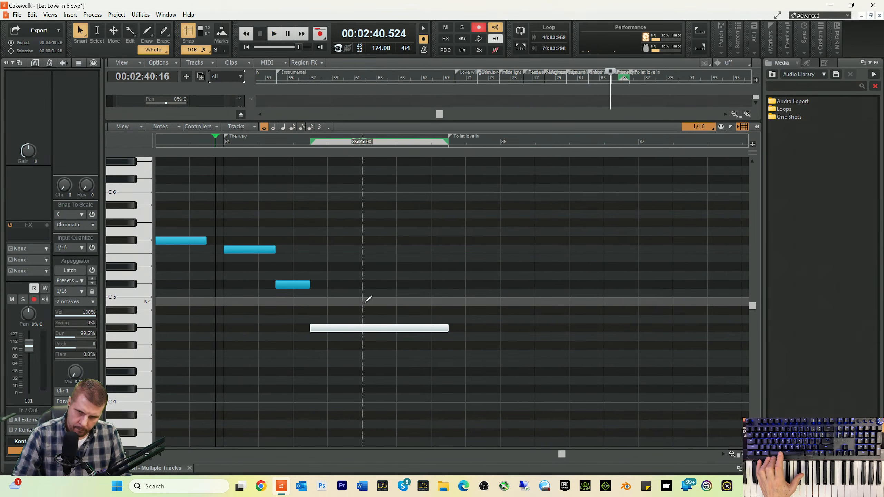
- Move the last C#5 an eighth earlier to start at 84:02:000 and audition it
{"action": "left_click_drag", "start_coordinate": [292, 285], "coordinate": [272, 286]}
{"action": "key", "text": "space"}
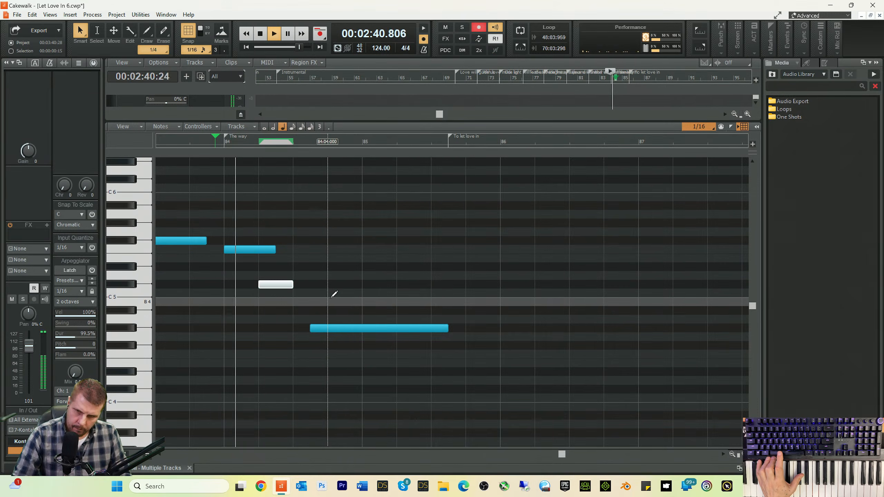
{"action": "key", "text": "space"}
- Move the long G#4 to 84:03:000 and shorten the F5 in bar 84 to a quarter note ending at 84:02:000
{"action": "left_click_drag", "start_coordinate": [362, 328], "coordinate": [346, 329]}
{"action": "mouse_move", "coordinate": [266, 253]}
{"action": "left_mouse_down"}
{"action": "mouse_move", "coordinate": [388, 251]}
{"action": "mouse_move", "coordinate": [259, 252]}
{"action": "left_mouse_up"}
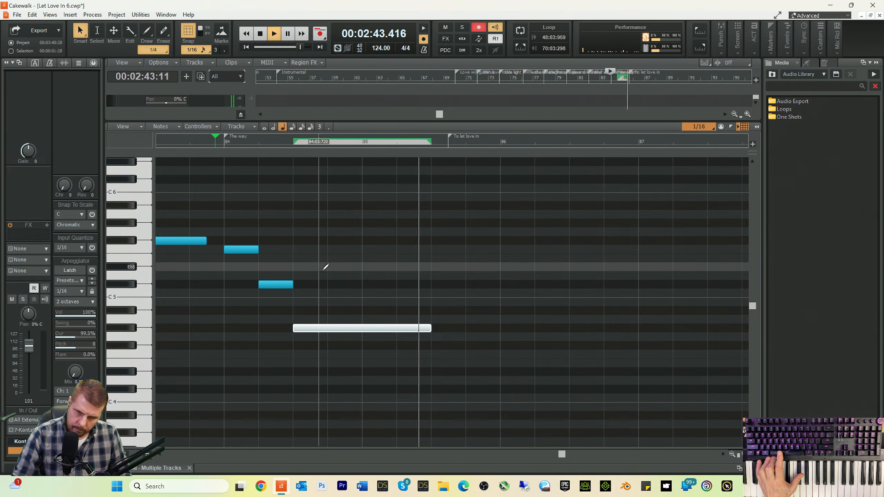
- Shorten the final G#4 to a dotted half note ending at 85:02:000, audition it, and save the project
{"action": "key", "text": "space"}
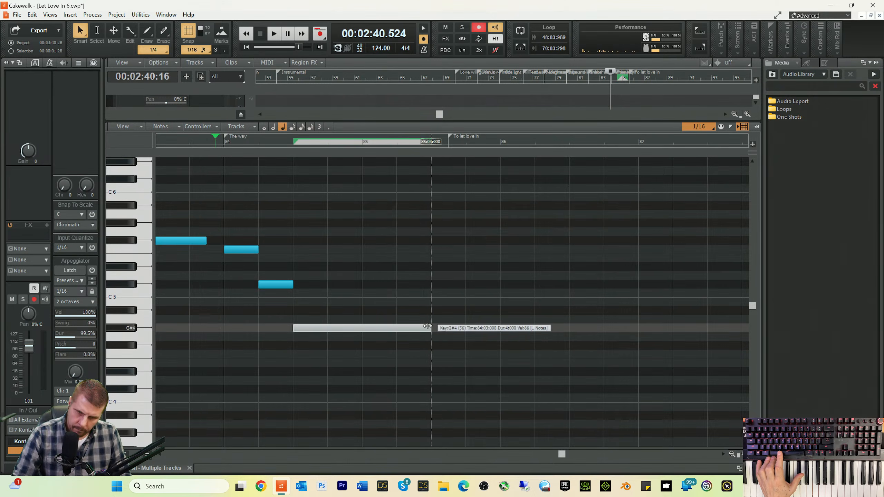
{"action": "left_click_drag", "start_coordinate": [428, 327], "coordinate": [397, 327]}
{"action": "key", "text": "space"}
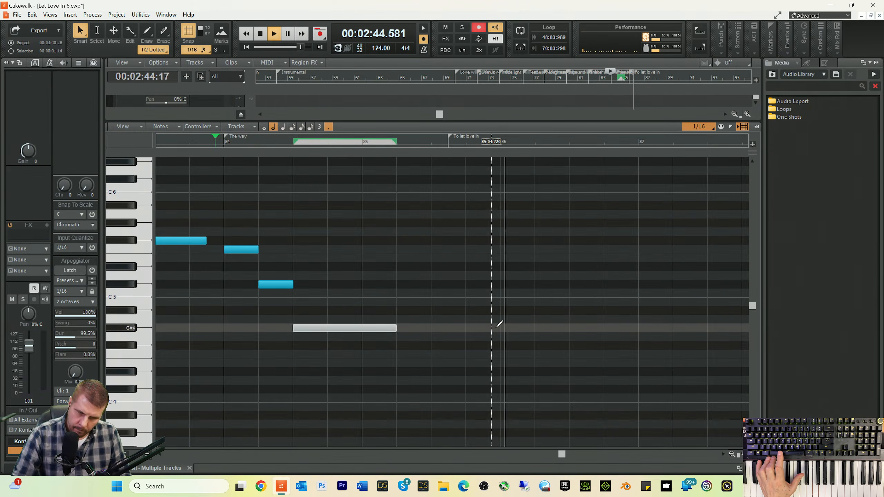
{"action": "key", "text": "space"}
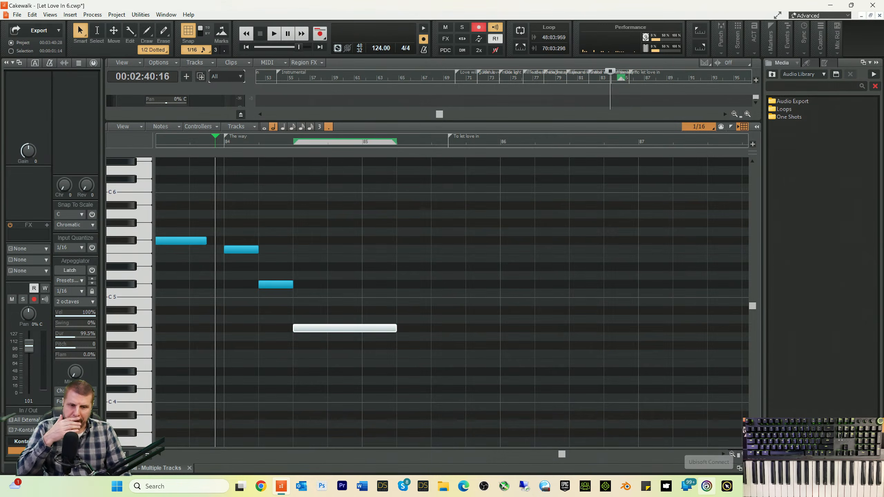
{"action": "key", "text": "ctrl+s"}
- Return to the track view and listen to the Kontakt 7 4 melody from about bar 73
{"action": "key", "text": "d"}
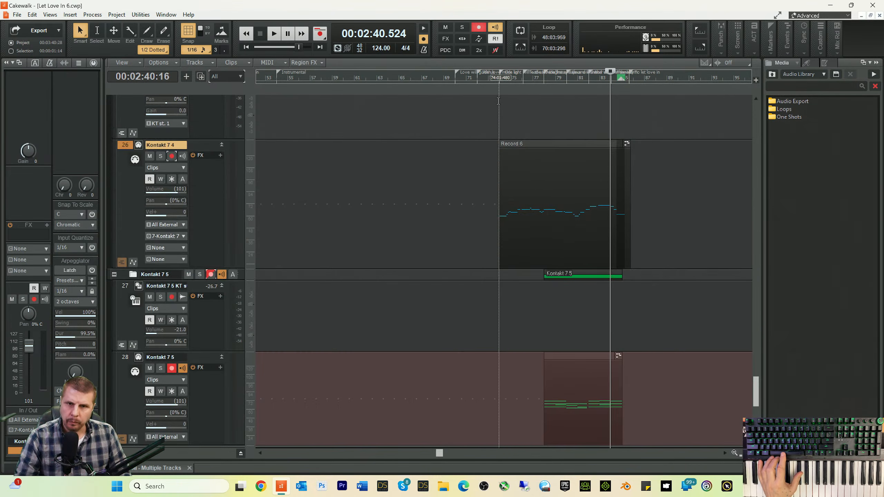
{"action": "left_click", "coordinate": [489, 78]}
{"action": "key", "text": "space"}
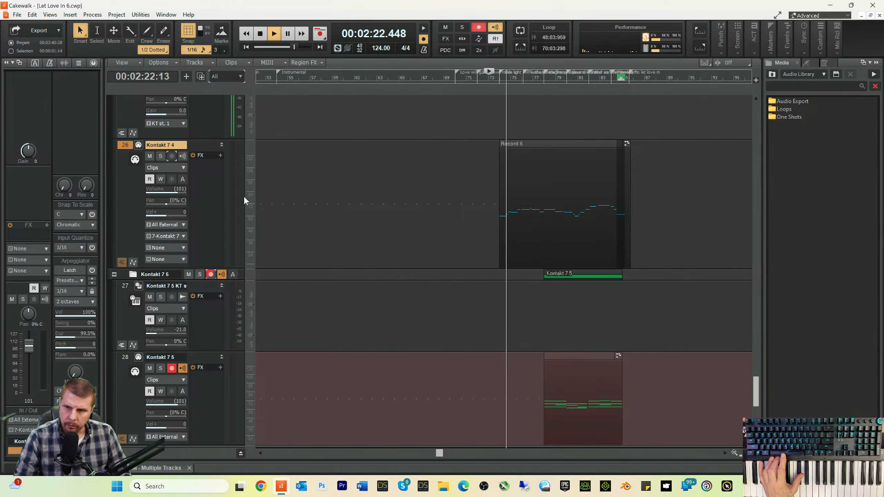
{"action": "scroll", "coordinate": [181, 195], "scroll_direction": "up", "scroll_amount": 3}
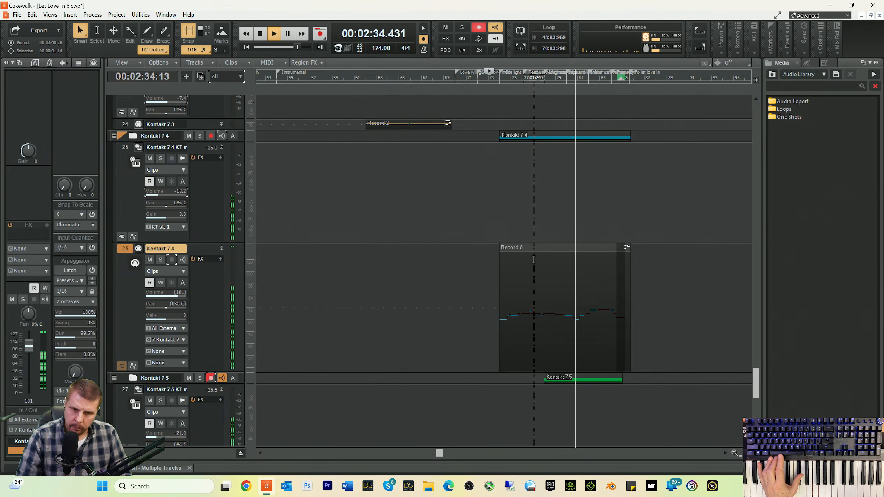
{"action": "key", "text": "space"}
- In the Kontakt 7 4 clip, shorten bar 77's C#5 to 2400 ticks and move the following B4 to 77:03:000
{"action": "double_click", "coordinate": [541, 335]}
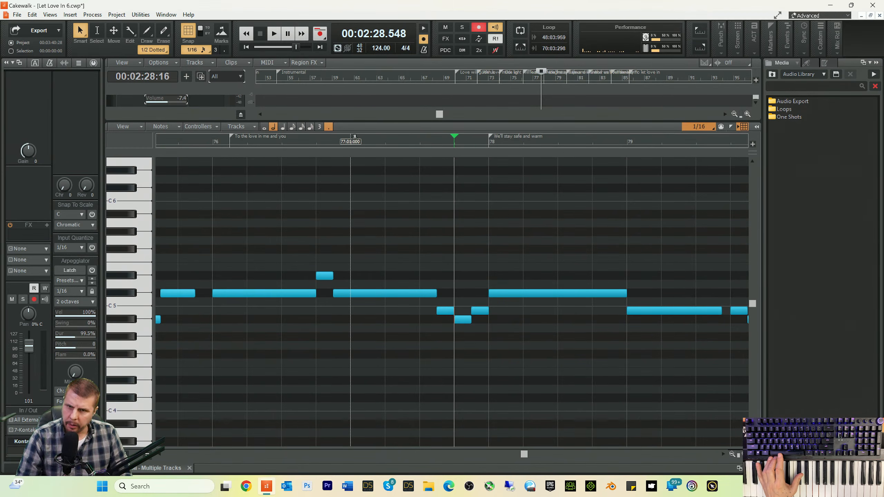
{"action": "double_click", "coordinate": [355, 136]}
{"action": "key", "text": "space"}
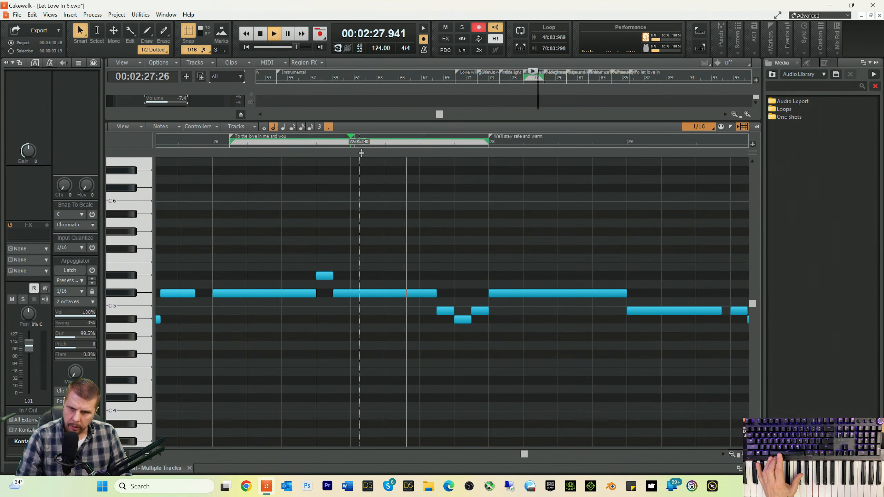
{"action": "key", "text": "space"}
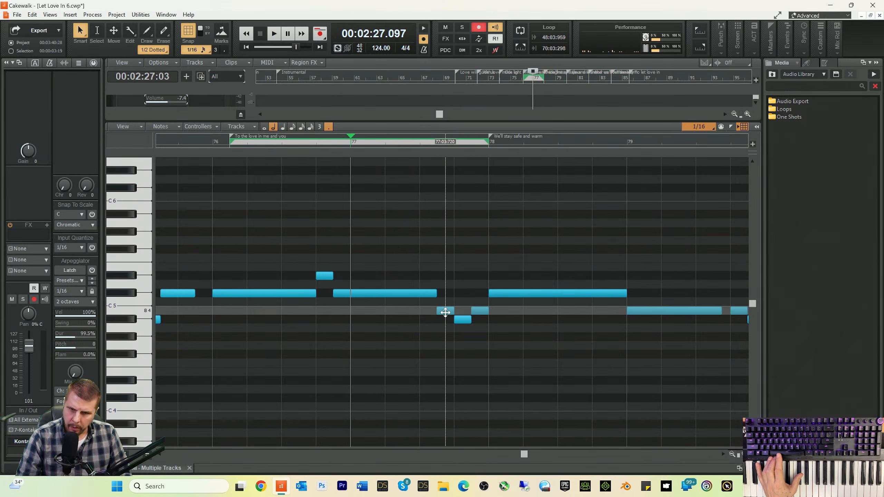
{"action": "left_click_drag", "start_coordinate": [445, 312], "coordinate": [420, 294]}
{"action": "key", "text": "space"}
{"action": "key", "text": "space"}
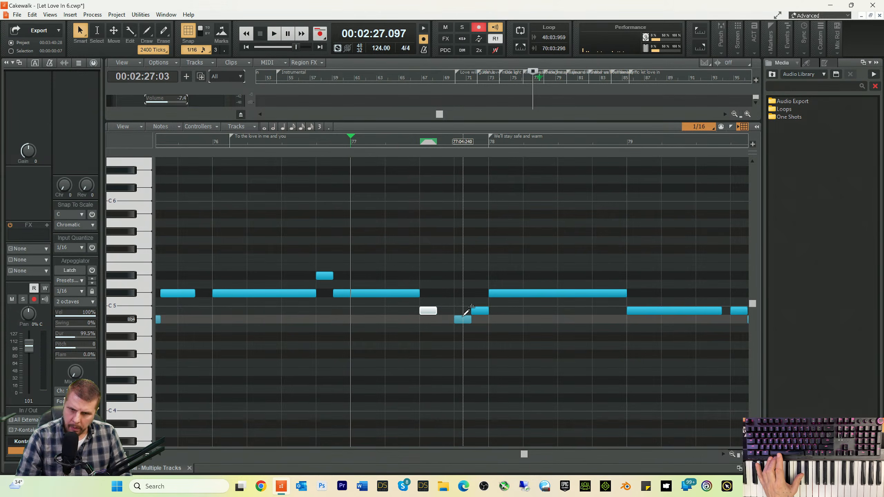
- Move the A#4, the next B4 and the whole-note C#5 an eighth earlier, and audition the phrase
{"action": "mouse_move", "coordinate": [460, 321]}
{"action": "left_mouse_down"}
{"action": "mouse_move", "coordinate": [443, 320]}
{"action": "mouse_move", "coordinate": [463, 311]}
{"action": "left_mouse_up"}
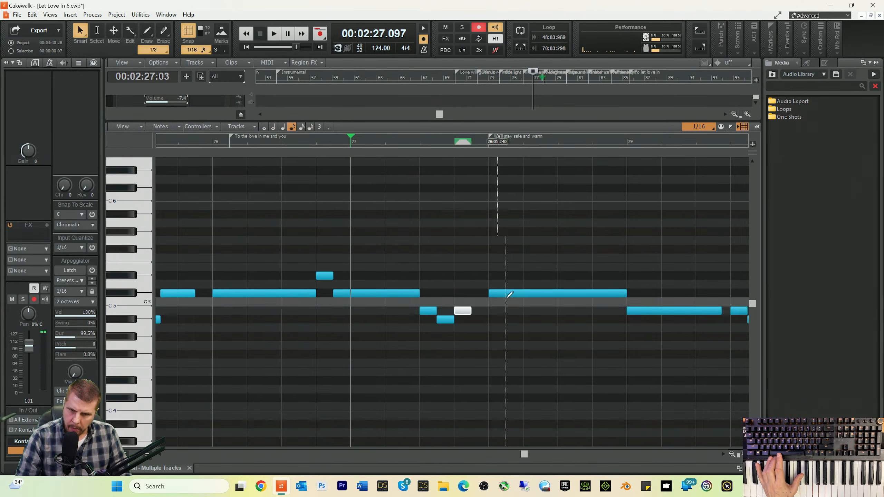
{"action": "left_click_drag", "start_coordinate": [513, 295], "coordinate": [497, 296]}
{"action": "key", "text": "space"}
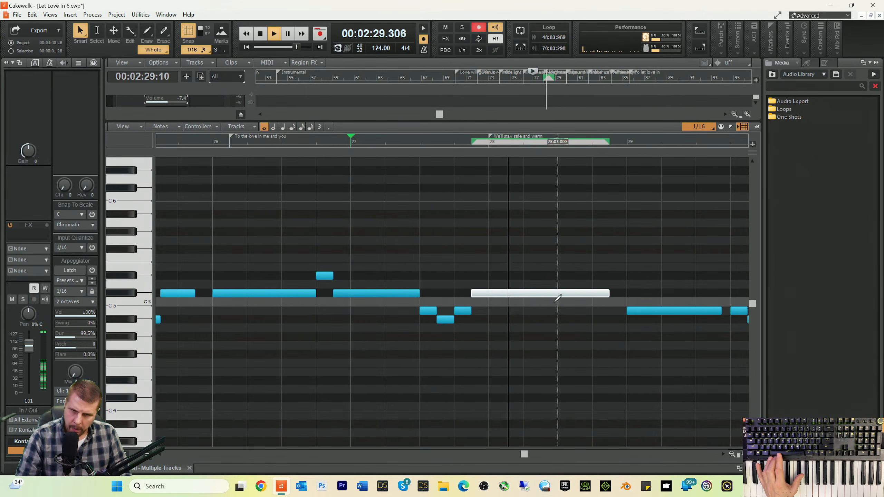
{"action": "key", "text": "space"}
{"action": "key", "text": "space"}
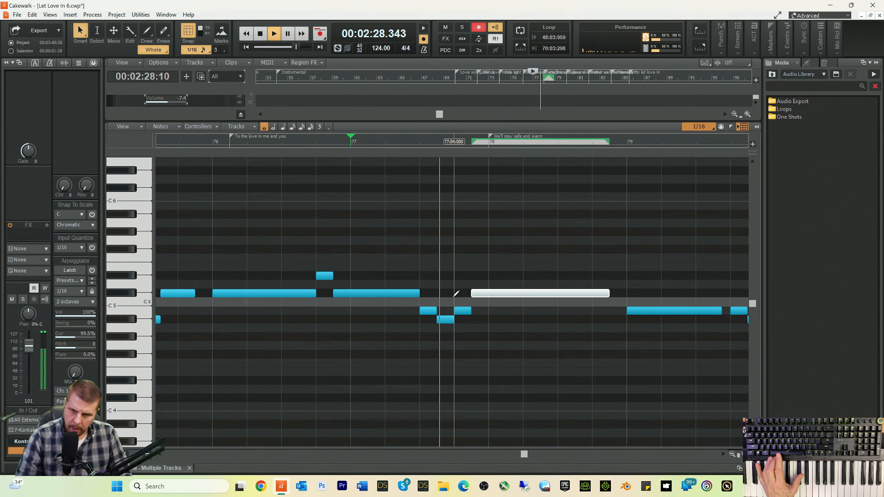
{"action": "key", "text": "space"}
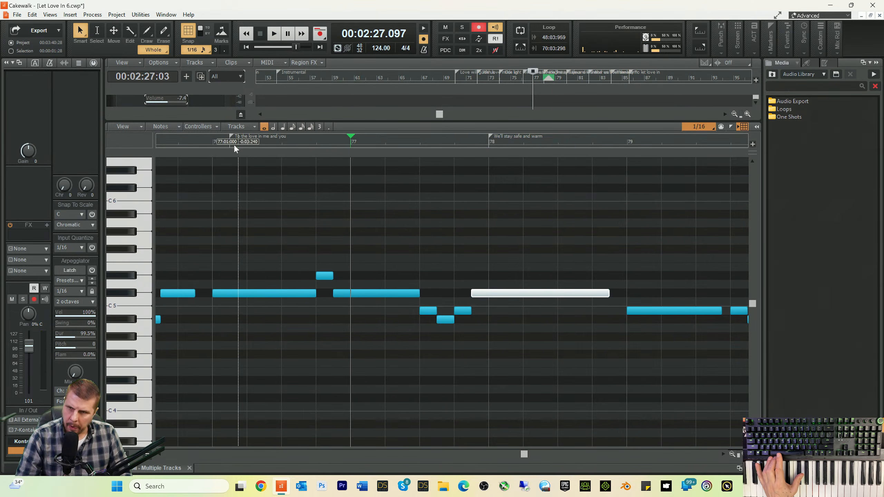
{"action": "left_click", "coordinate": [234, 143]}
{"action": "key", "text": "space"}
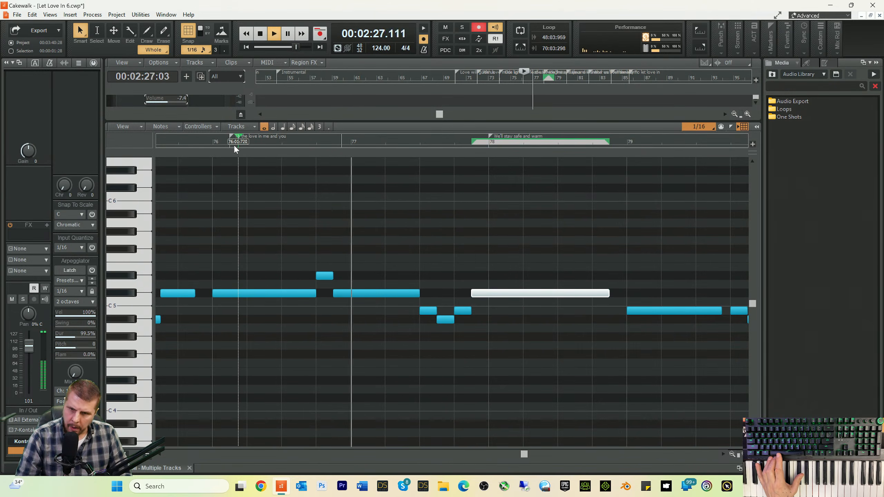
{"action": "key", "text": "space"}
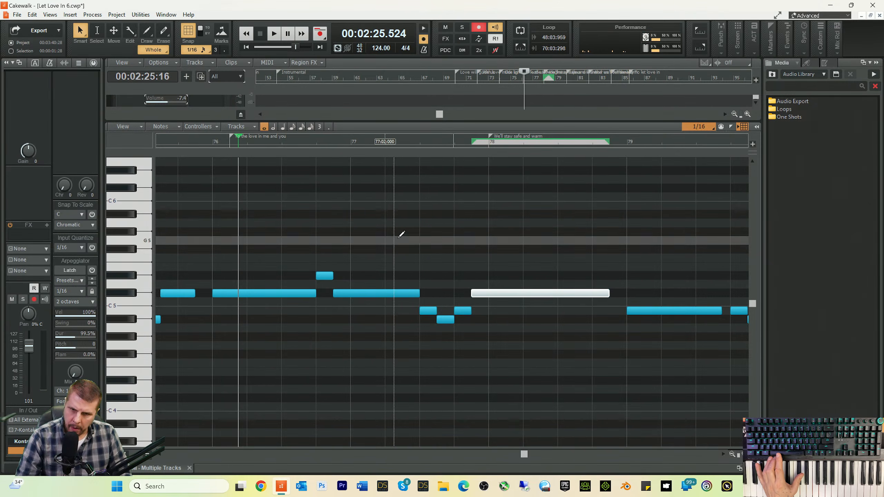
- Move the B4, A#4, B4 and whole-note C#5 together an eighth later, starting at 77:03:480, and audition the phrase
{"action": "left_click_drag", "start_coordinate": [434, 271], "coordinate": [520, 340]}
{"action": "left_click_drag", "start_coordinate": [509, 293], "coordinate": [521, 296]}
{"action": "key", "text": "space"}
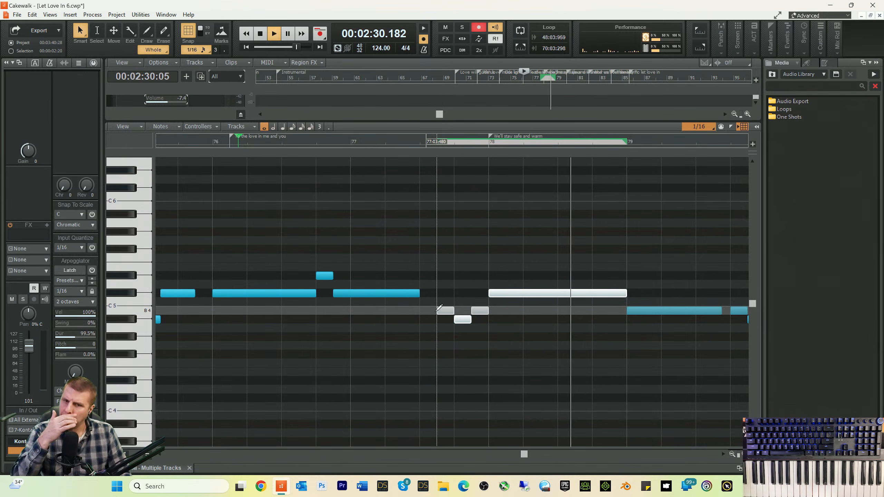
{"action": "key", "text": "space"}
- Lengthen the C#5 in bar 77 to 2640 ticks, ending at 77:03:240, and audition the phrase
{"action": "key", "text": "space"}
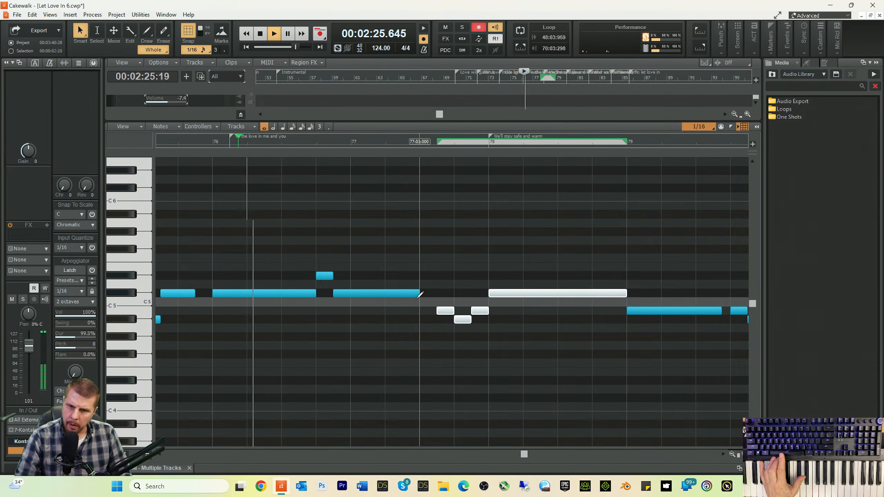
{"action": "left_click", "coordinate": [419, 295]}
{"action": "left_click_drag", "start_coordinate": [419, 295], "coordinate": [428, 295]}
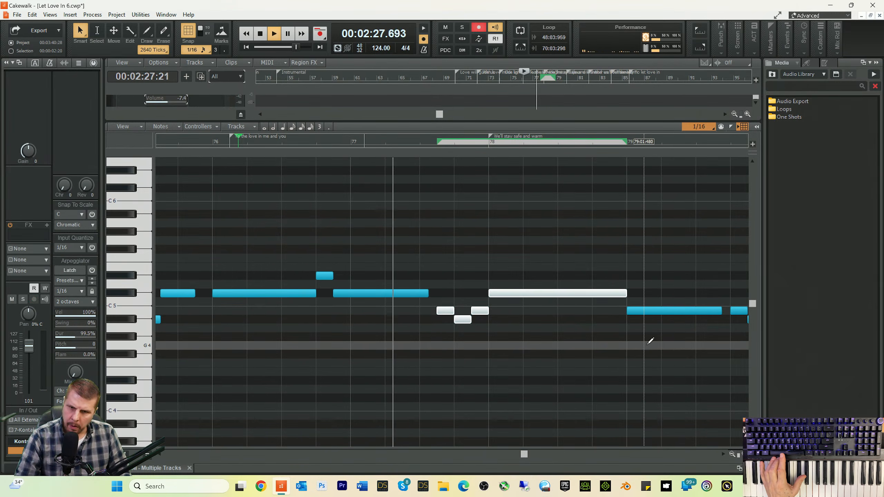
{"action": "key", "text": "space"}
{"action": "key", "text": "space"}
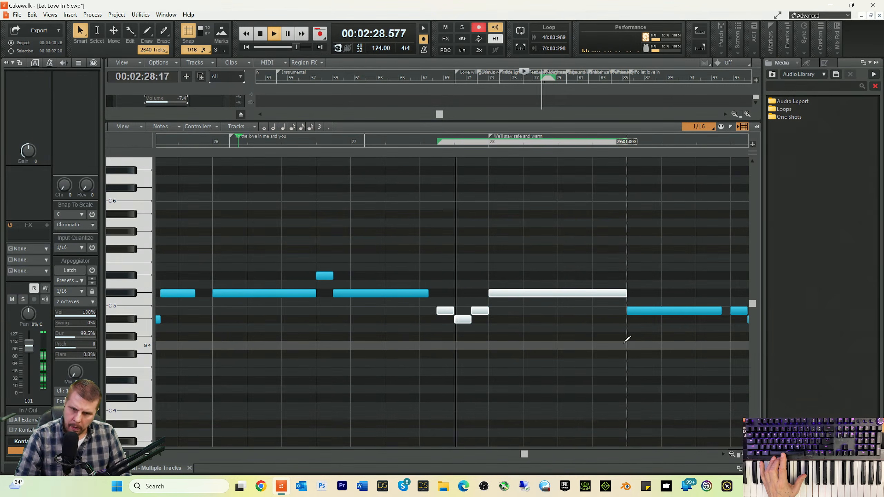
{"action": "key", "text": "space"}
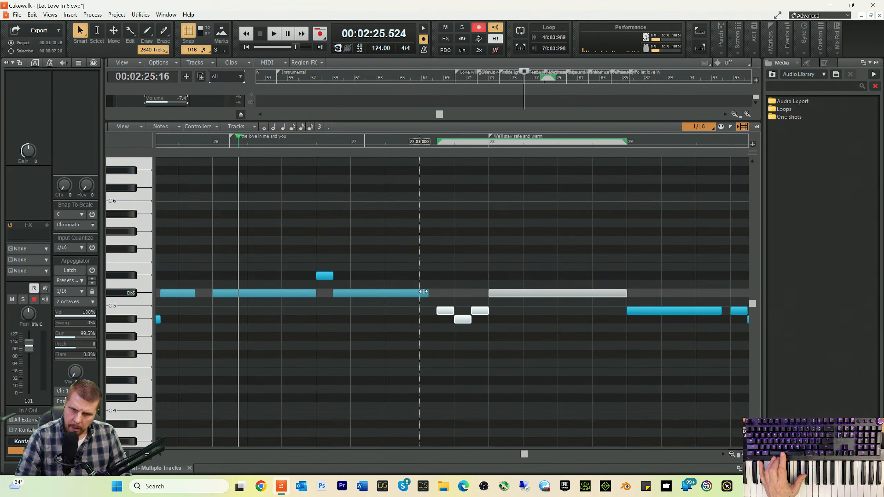
- Shorten the C#5 in bar 77 to 2400 ticks, ending at 77:03:000, and play the melody through to its end
{"action": "left_click_drag", "start_coordinate": [423, 292], "coordinate": [420, 295]}
{"action": "key", "text": "space"}
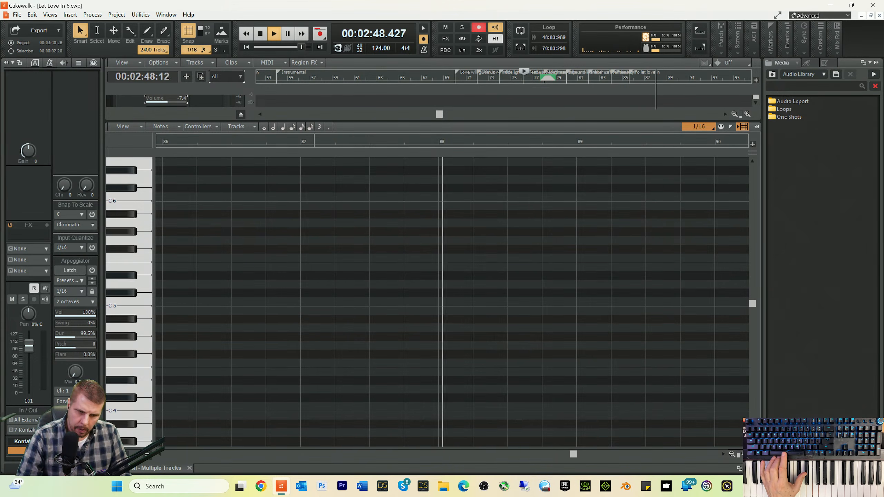
{"action": "key", "text": "space"}
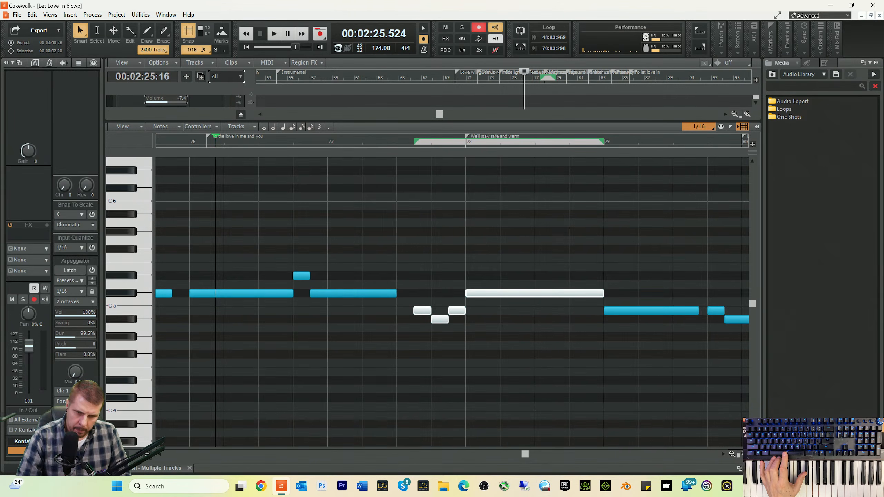
- Extend the end of the Kontakt 7 5 clip to about the middle of bar 85
{"action": "left_click", "coordinate": [754, 469]}
{"action": "scroll", "coordinate": [567, 368], "scroll_direction": "down", "scroll_amount": 3}
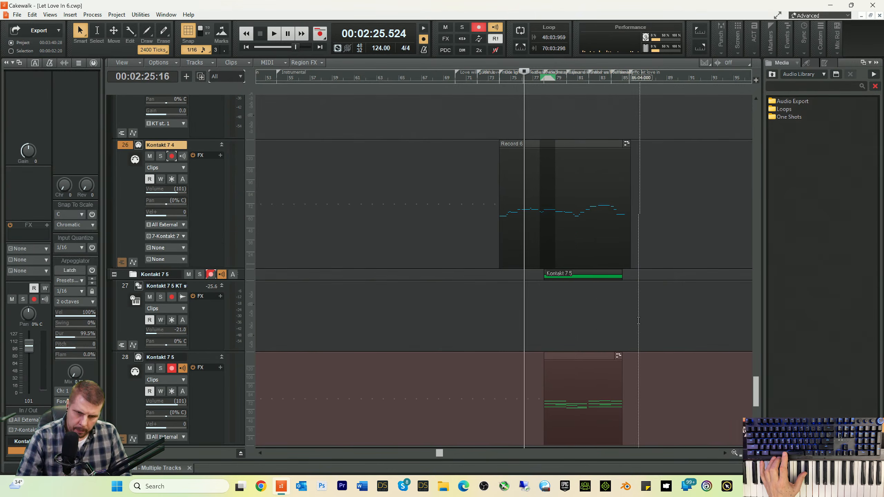
{"action": "double_click", "coordinate": [575, 425]}
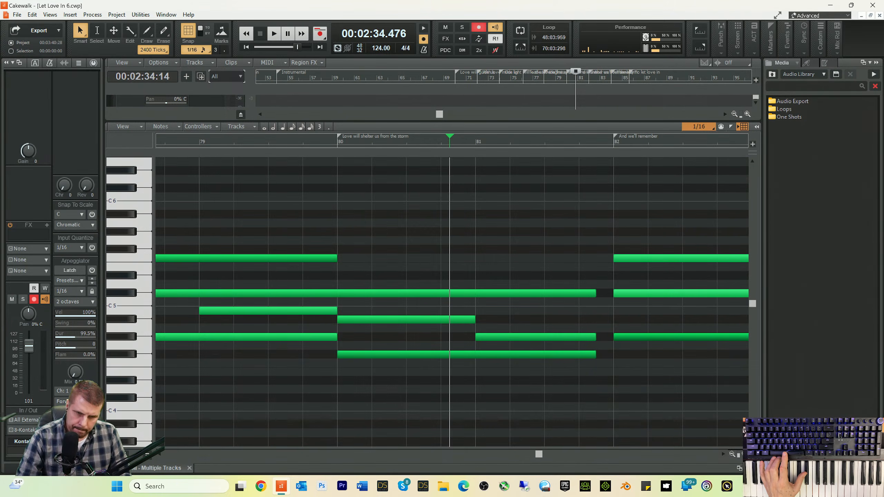
{"action": "left_click", "coordinate": [753, 469]}
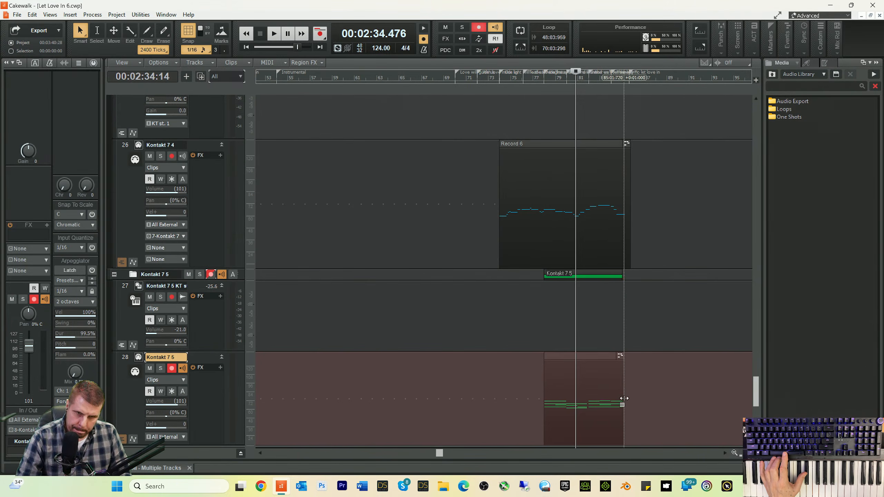
{"action": "left_click_drag", "start_coordinate": [625, 399], "coordinate": [633, 399]}
- Lengthen the three ending chord notes in the Kontakt 7 5 clip by a quarter note to 85:02:000, audition, and save
{"action": "double_click", "coordinate": [617, 421]}
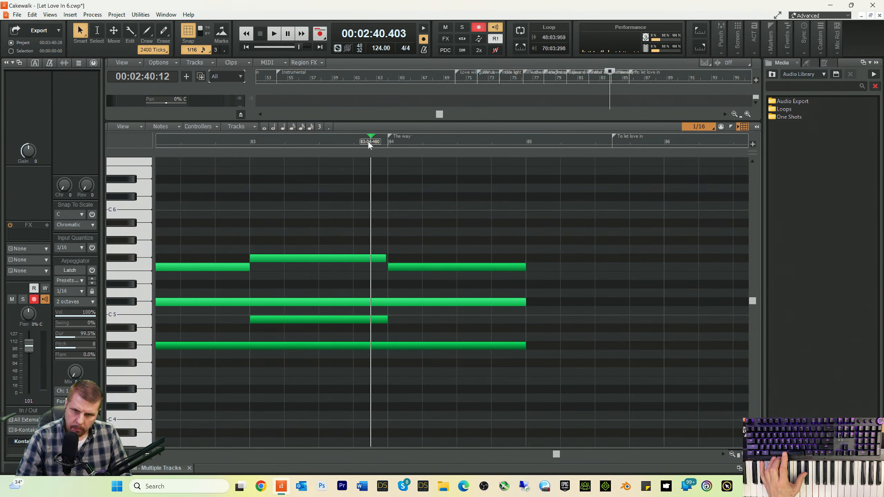
{"action": "key", "text": "space"}
{"action": "left_click_drag", "start_coordinate": [496, 232], "coordinate": [566, 353]}
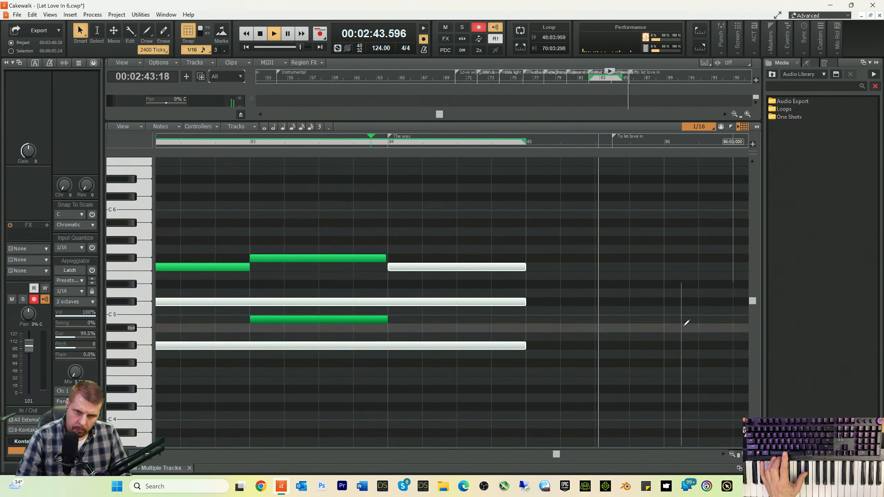
{"action": "key", "text": "space"}
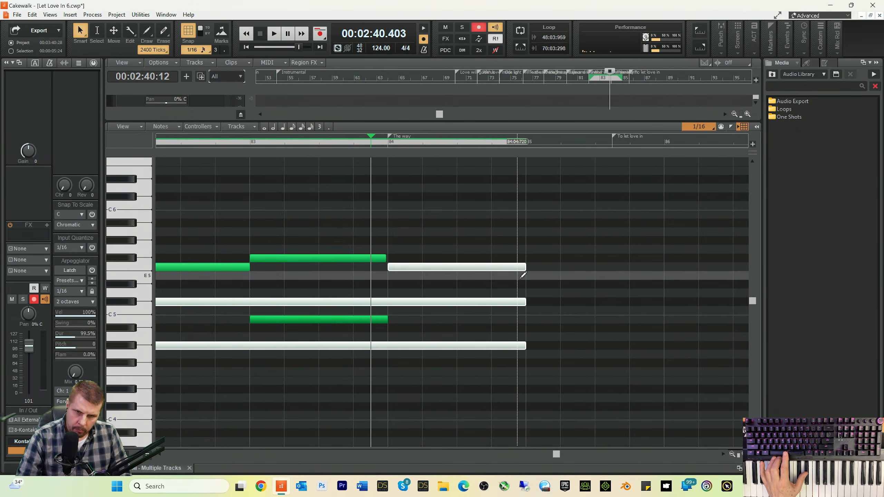
{"action": "left_click_drag", "start_coordinate": [524, 267], "coordinate": [558, 265]}
{"action": "key", "text": "space"}
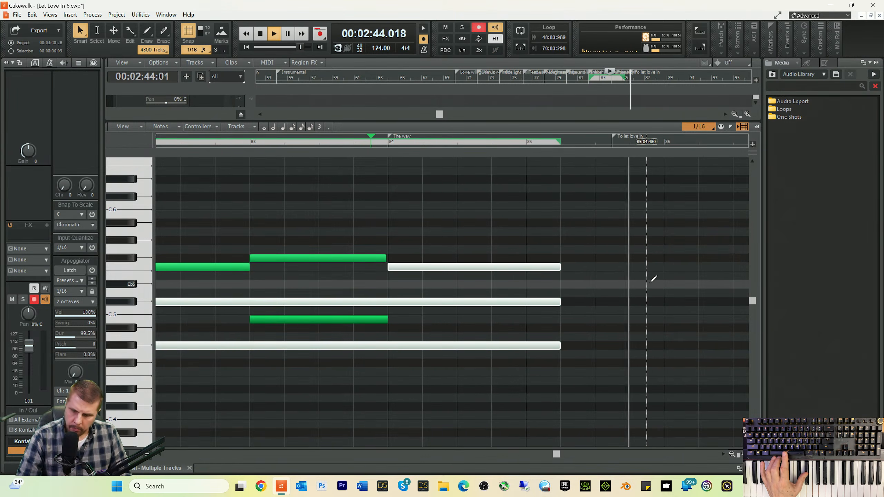
{"action": "key", "text": "space"}
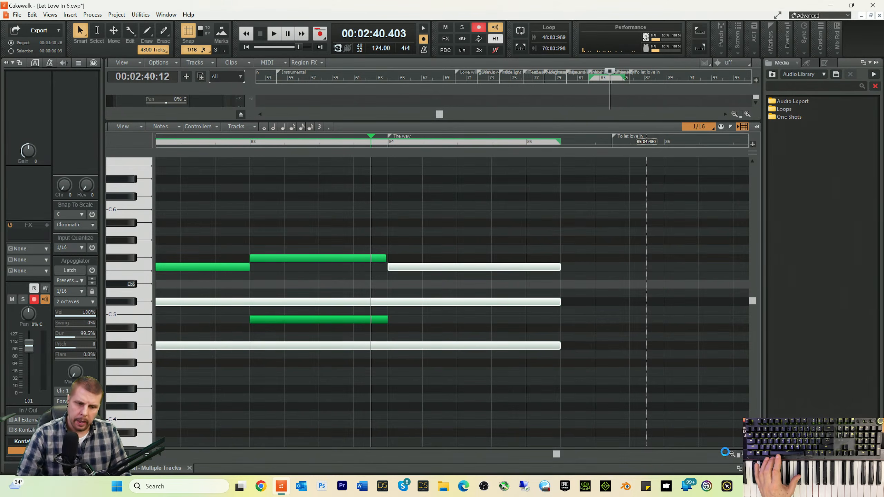
{"action": "key", "text": "ctrl+s"}
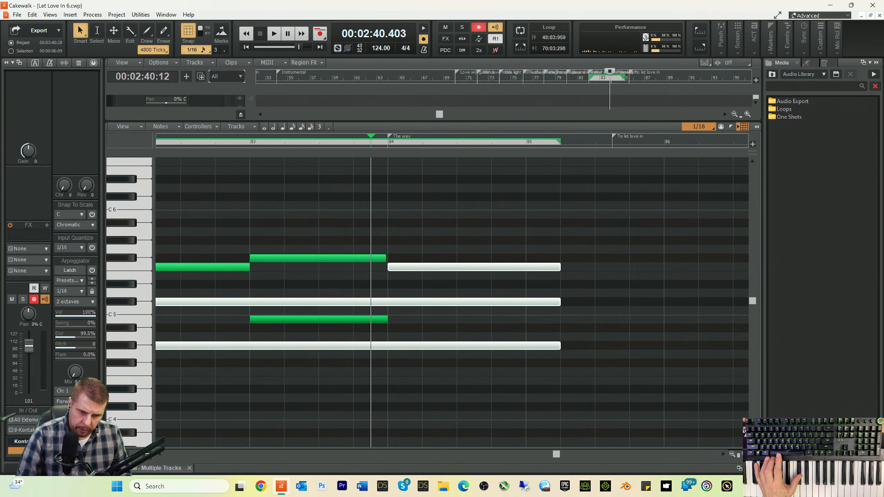
- Bounce the Record 1, Record 4 and short trailing clips on the Dimension Pro 1 track into a single clip
{"action": "key", "text": "d"}
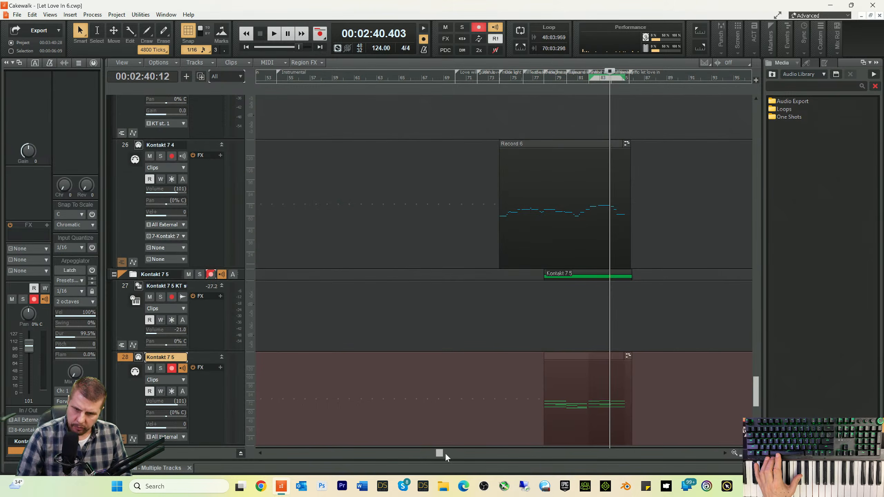
{"action": "left_click_drag", "start_coordinate": [442, 453], "coordinate": [311, 454]}
{"action": "scroll", "coordinate": [470, 244], "scroll_direction": "up", "scroll_amount": 6}
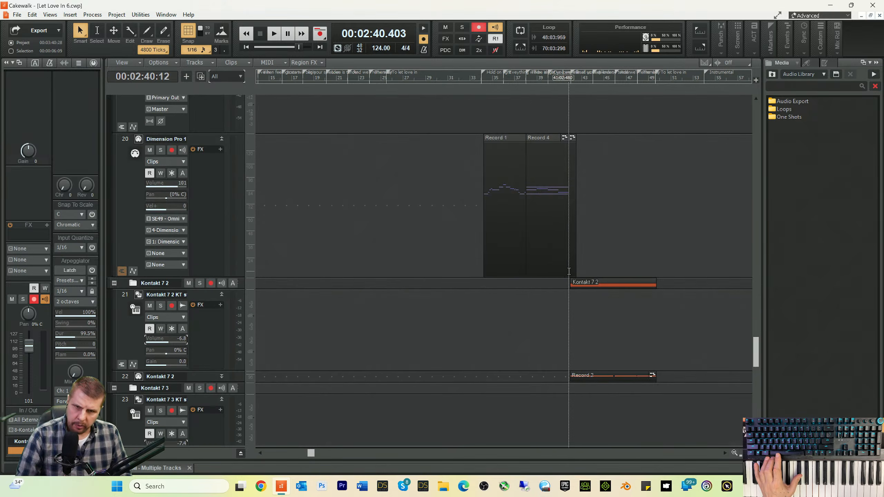
{"action": "left_click_drag", "start_coordinate": [616, 227], "coordinate": [451, 216]}
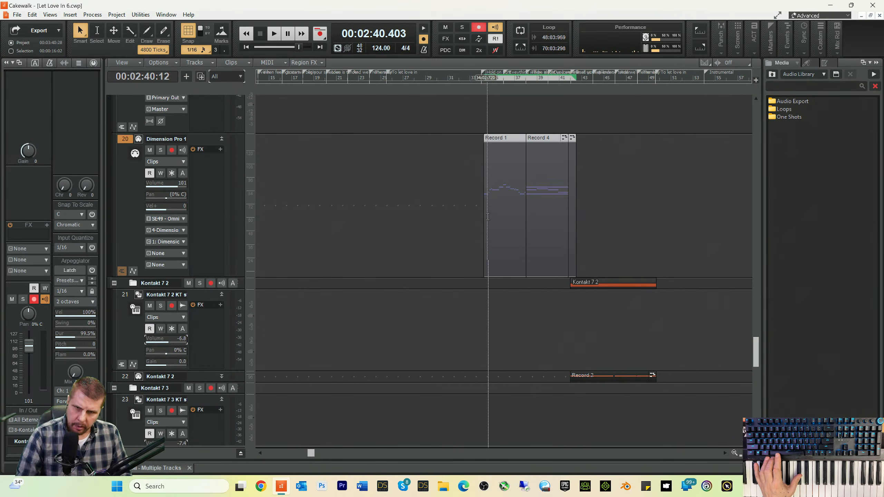
{"action": "right_click", "coordinate": [492, 182]}
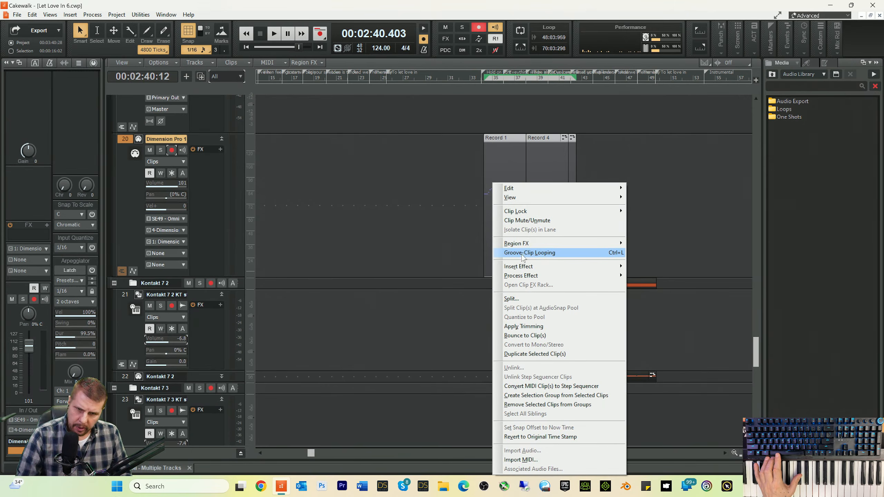
{"action": "mouse_move", "coordinate": [520, 280]}
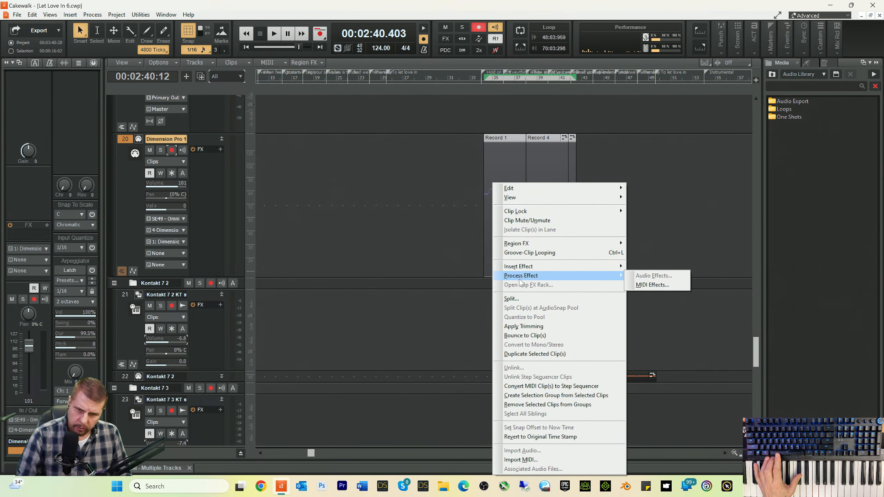
{"action": "left_click", "coordinate": [521, 335]}
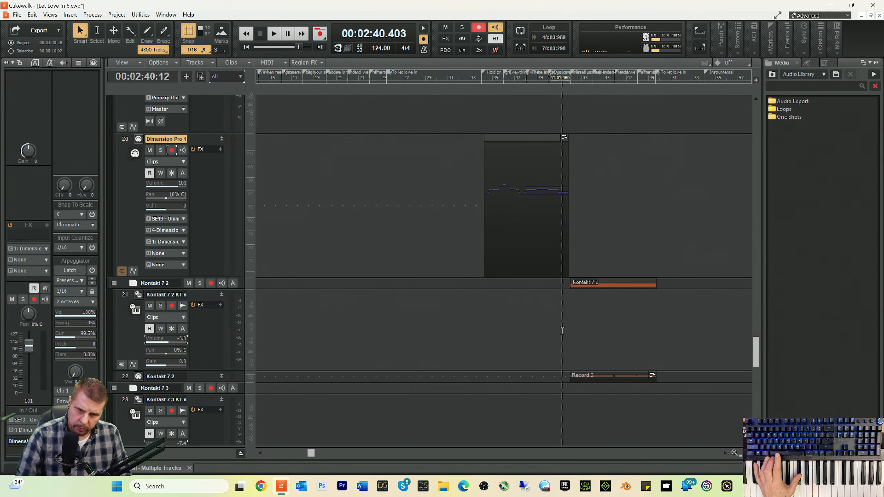
- Open the bounced Dimension Pro 1 clip in the piano roll and select all its notes for processing
{"action": "double_click", "coordinate": [502, 243]}
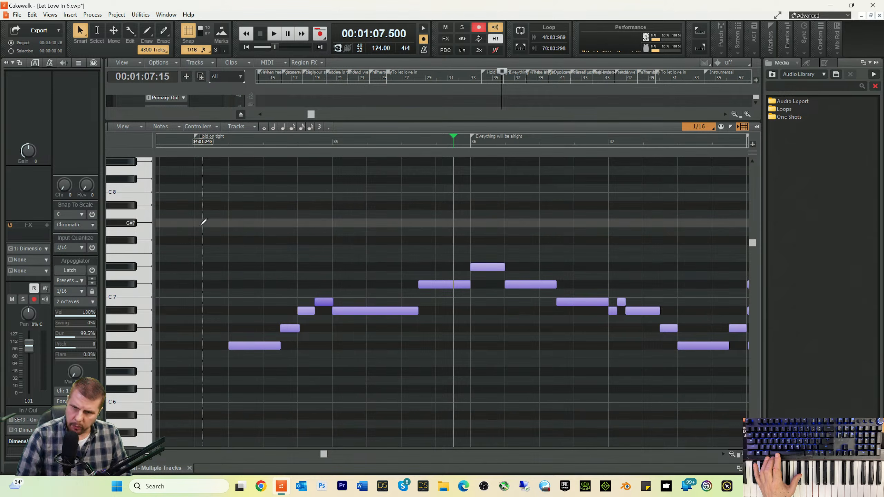
{"action": "left_click_drag", "start_coordinate": [203, 222], "coordinate": [667, 392]}
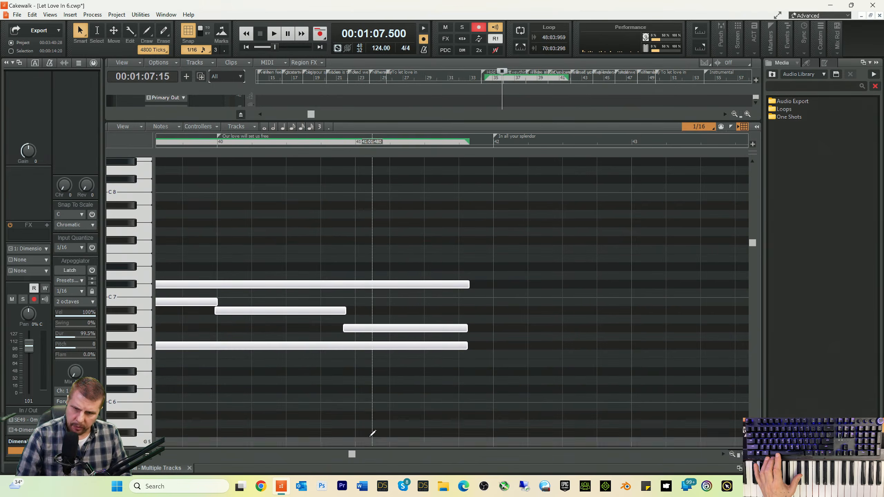
{"action": "left_click_drag", "start_coordinate": [354, 459], "coordinate": [338, 456]}
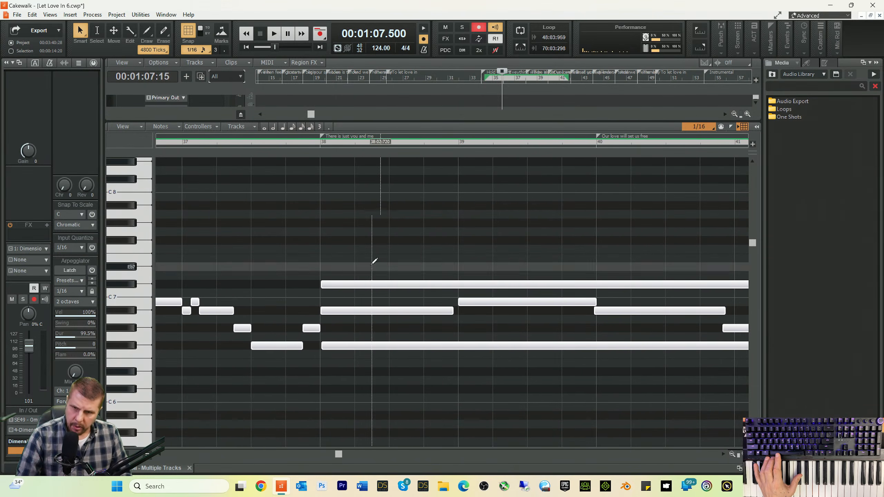
{"action": "left_click", "coordinate": [101, 16]}
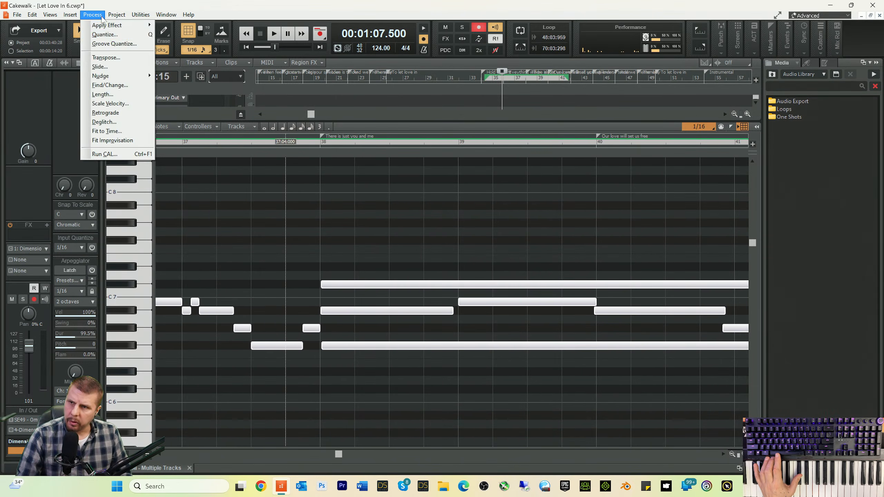
- Quantize the selected Dimension Pro MIDI notes to a 1/16 duration and clear the selection
{"action": "left_click", "coordinate": [103, 36]}
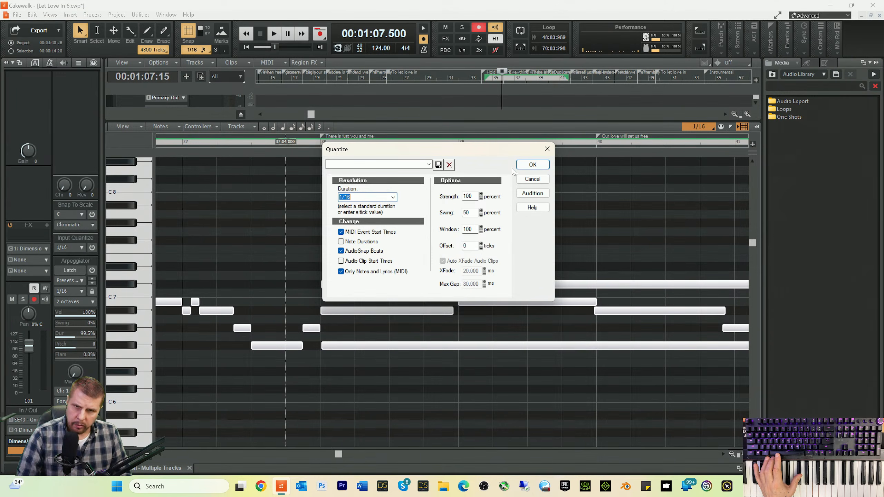
{"action": "left_click", "coordinate": [393, 197]}
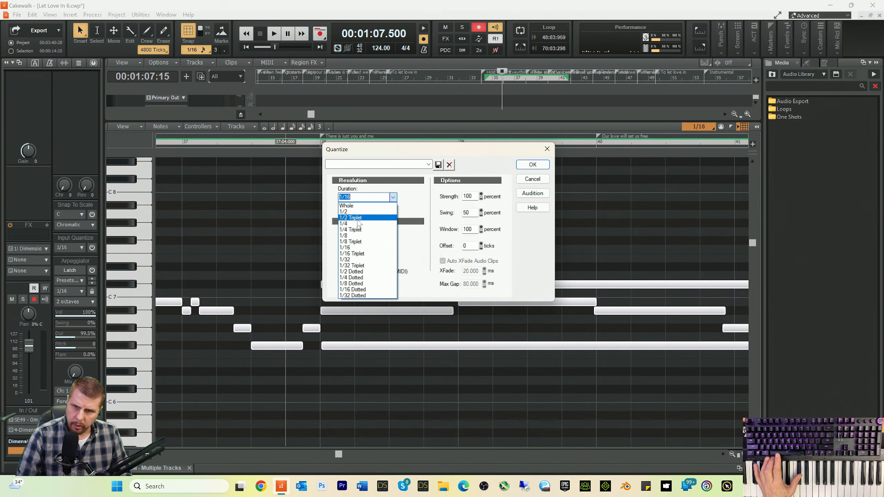
{"action": "left_click", "coordinate": [352, 248]}
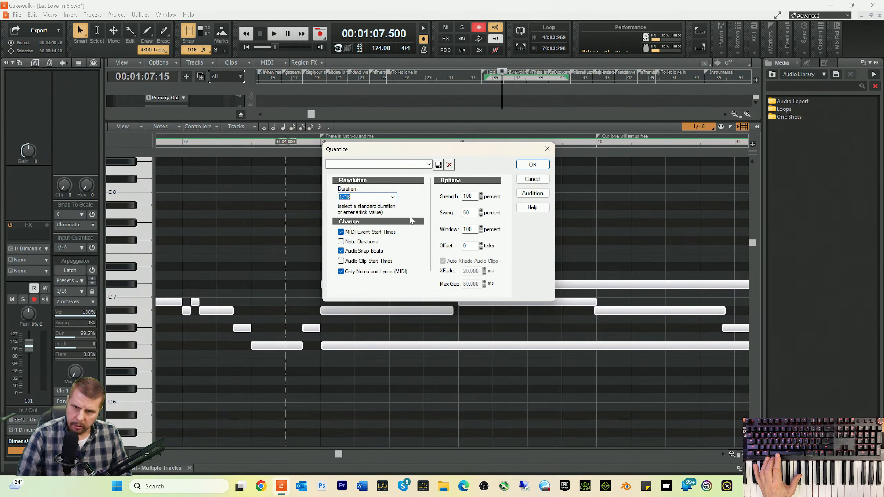
{"action": "left_click", "coordinate": [531, 164]}
{"action": "left_click", "coordinate": [545, 233]}
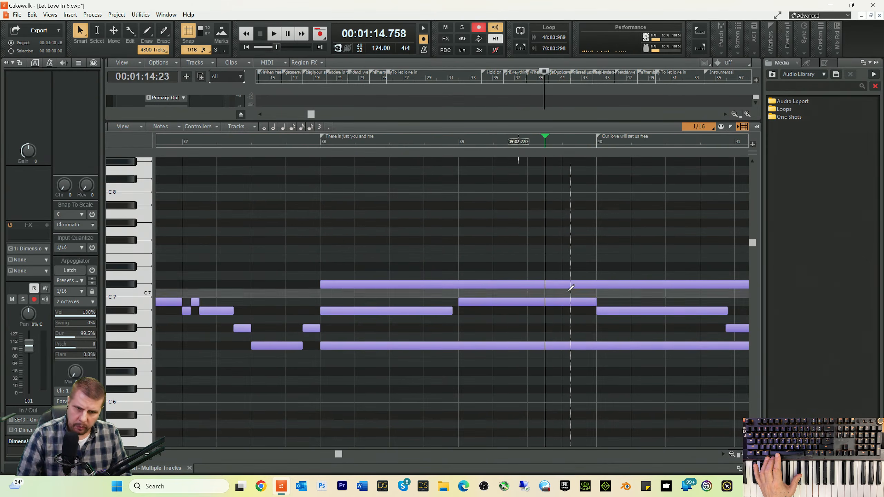
- Start the last melody note at 41:01:000 and extend the preceding note to meet it, checking the phrase by playback
{"action": "left_click_drag", "start_coordinate": [338, 454], "coordinate": [349, 458]}
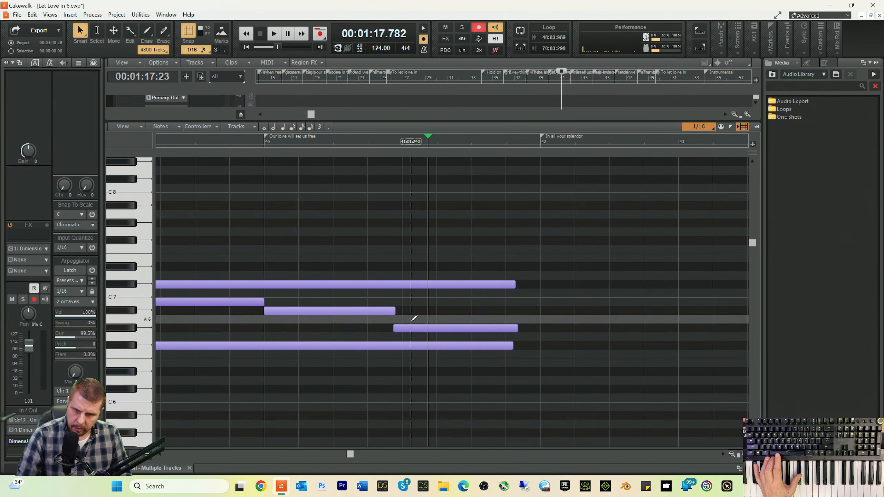
{"action": "left_click_drag", "start_coordinate": [394, 324], "coordinate": [403, 321]}
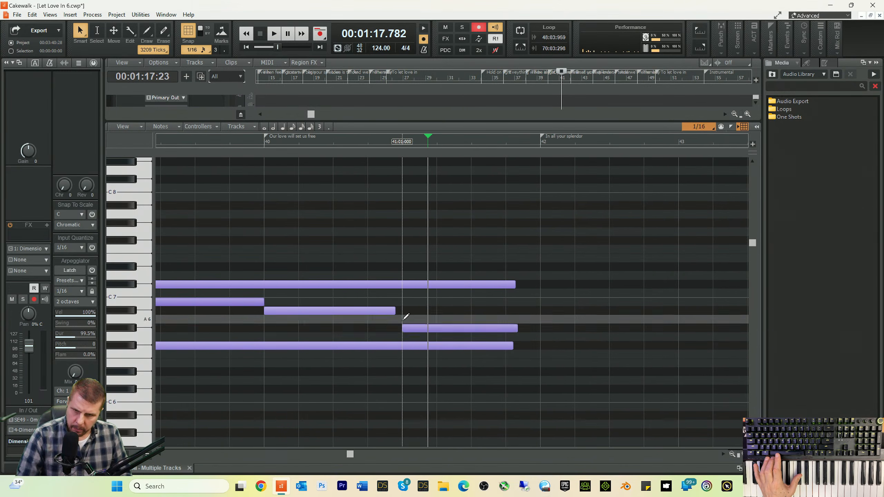
{"action": "left_click", "coordinate": [213, 141]}
{"action": "key", "text": "space"}
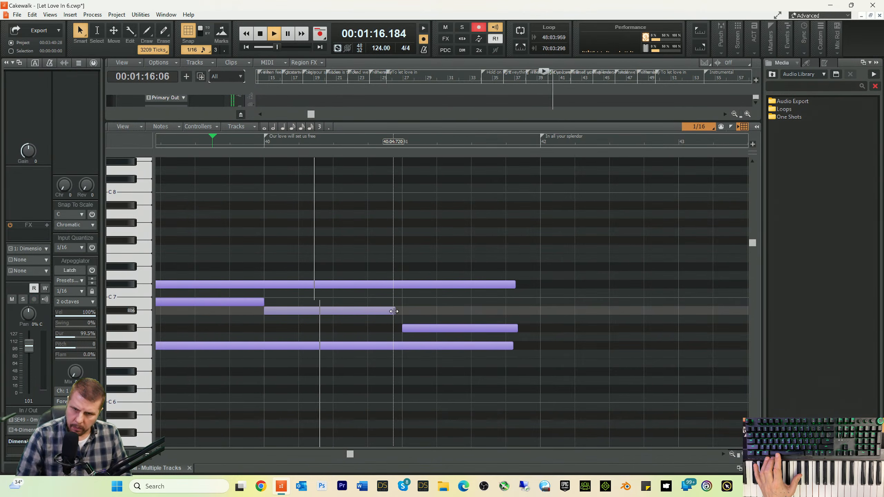
{"action": "left_click_drag", "start_coordinate": [394, 311], "coordinate": [402, 312]}
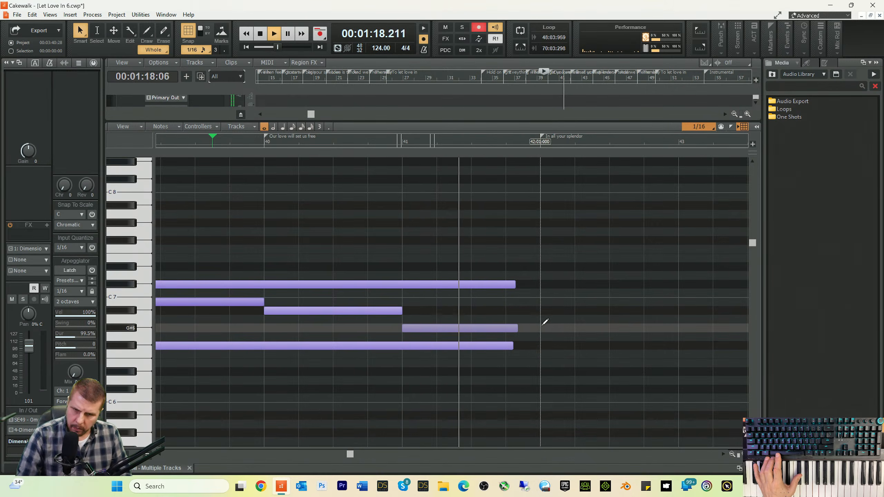
{"action": "key", "text": "space"}
- Extend the three final chord notes to just before measure 42 and play back the ending
{"action": "left_click_drag", "start_coordinate": [521, 326], "coordinate": [533, 326]}
{"action": "left_click_drag", "start_coordinate": [516, 284], "coordinate": [531, 288]}
{"action": "left_click_drag", "start_coordinate": [513, 346], "coordinate": [530, 344]}
{"action": "key", "text": "space"}
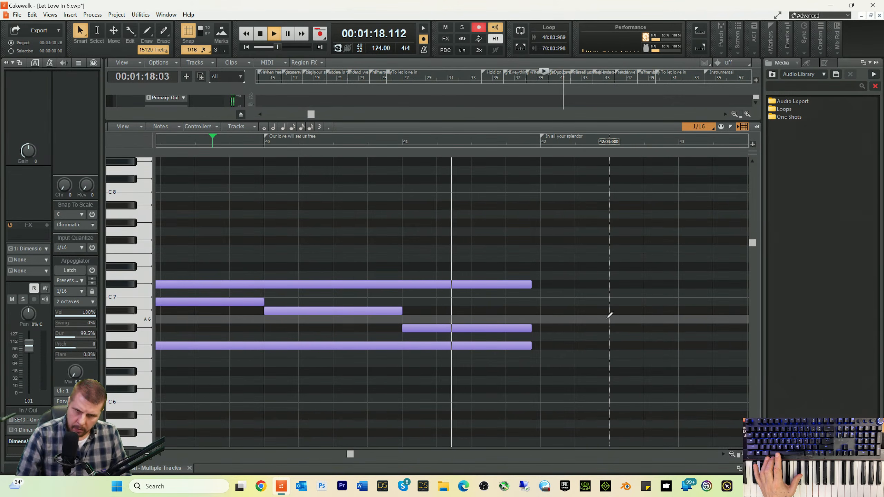
{"action": "key", "text": "space"}
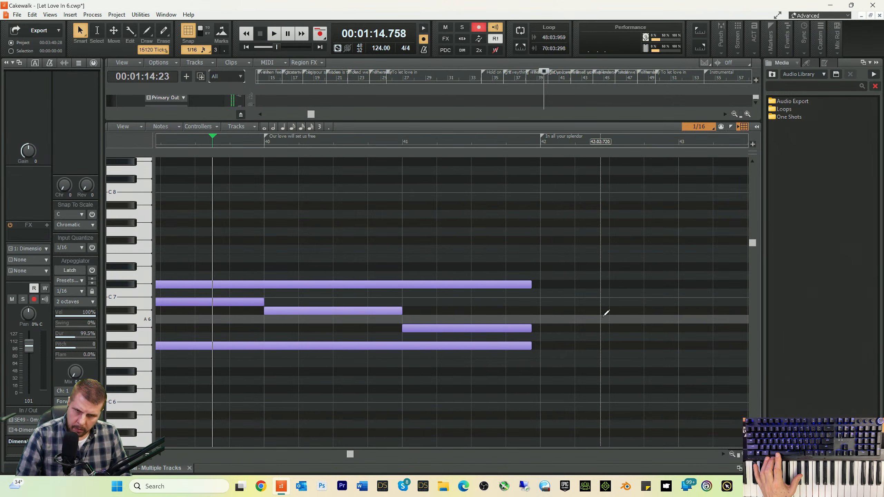
- Shorten the three final chord notes to end at 41:04:480 and listen to the phrase
{"action": "left_click_drag", "start_coordinate": [531, 285], "coordinate": [522, 288]}
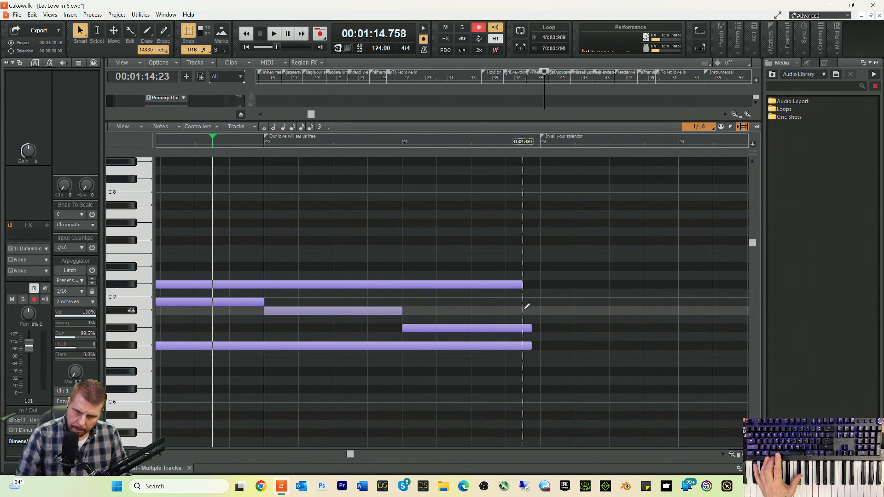
{"action": "left_click_drag", "start_coordinate": [531, 328], "coordinate": [524, 345]}
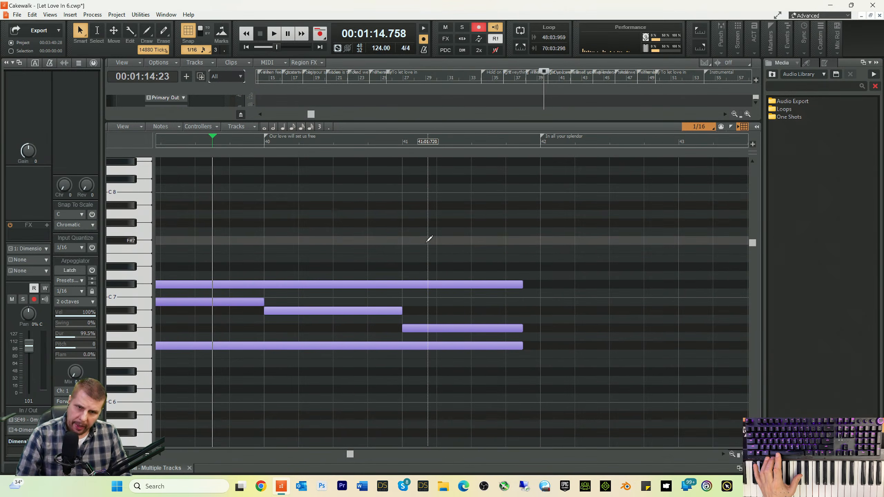
{"action": "key", "text": "space"}
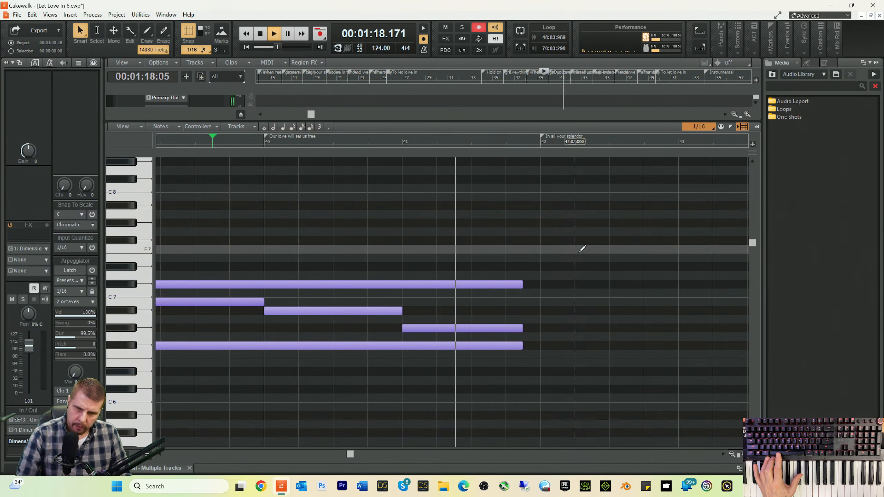
{"action": "key", "text": "space"}
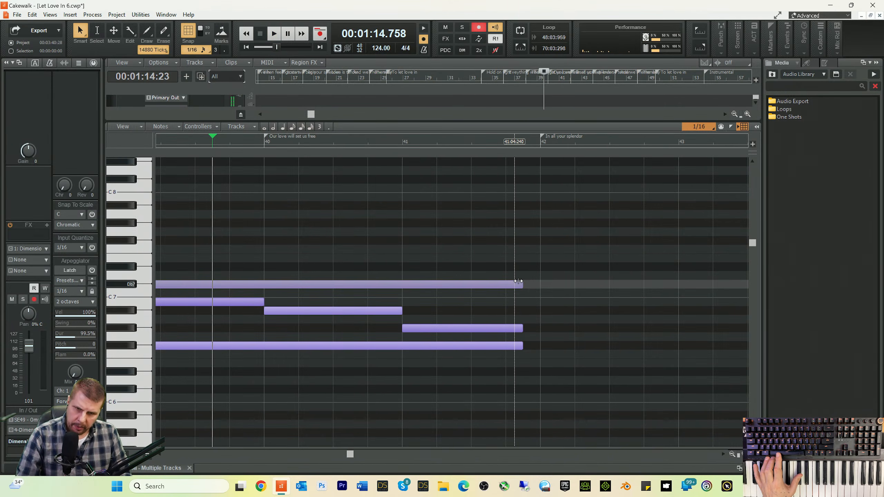
- Select the three final chord notes and shorten them together to end one beat before measure 42, checking by playback
{"action": "left_click_drag", "start_coordinate": [490, 264], "coordinate": [506, 328]}
{"action": "key", "text": "space"}
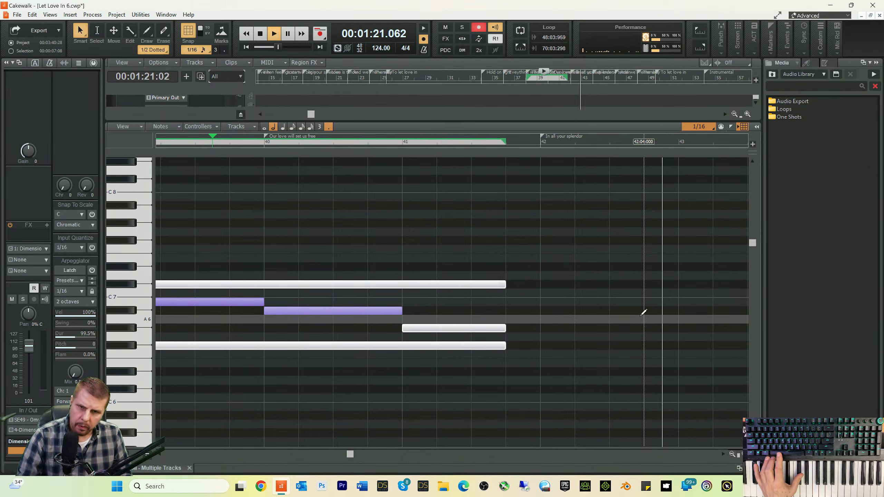
{"action": "key", "text": "space"}
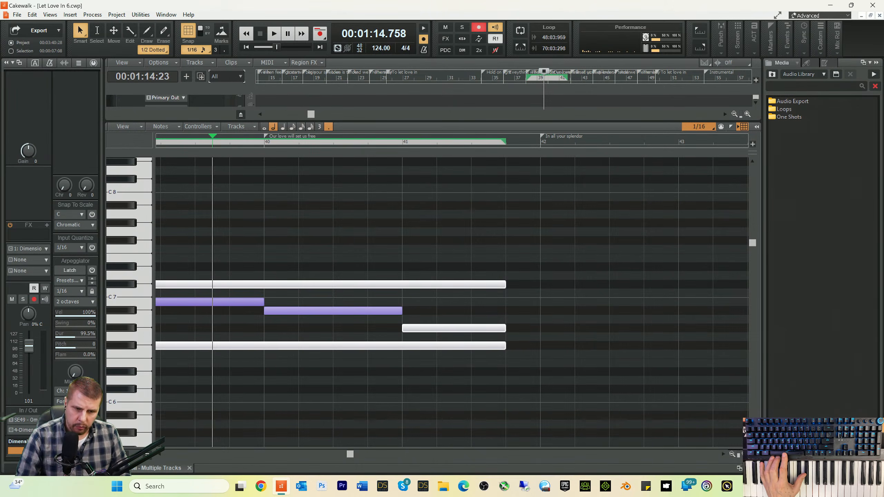
- Return to the full track view, place the playhead just before measure 38, and choose a recording option
{"action": "key", "text": "d"}
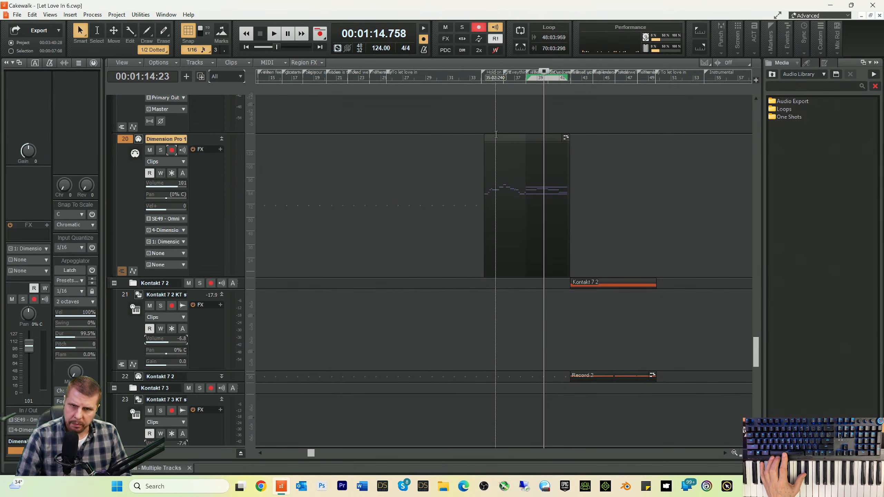
{"action": "left_click", "coordinate": [527, 74]}
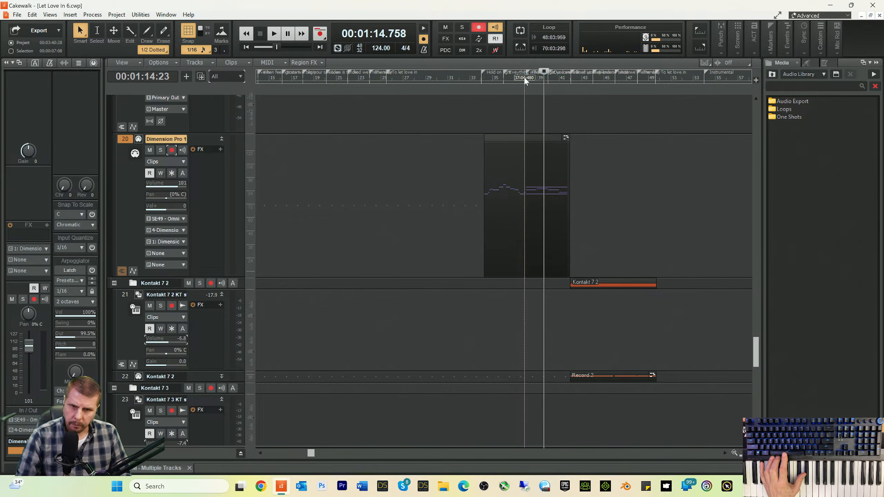
{"action": "right_click", "coordinate": [318, 33]}
{"action": "left_click", "coordinate": [341, 67]}
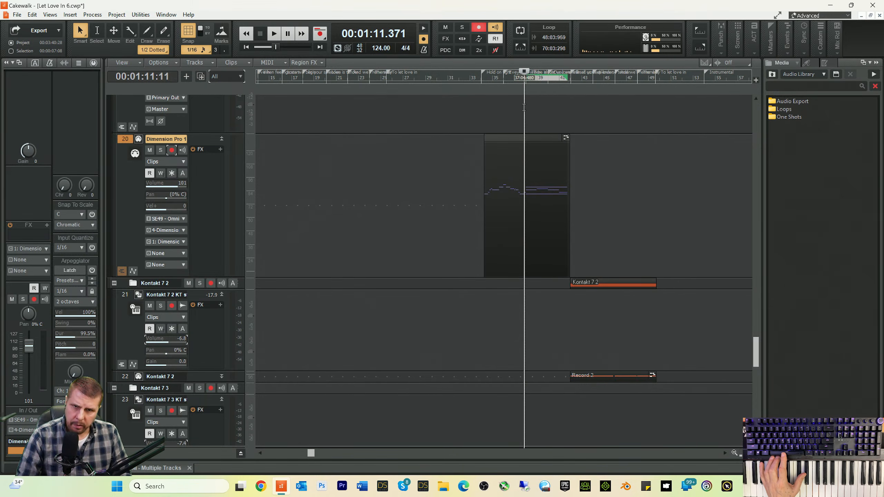
- Set the playhead to 00:01:10:05 and play the section from there
{"action": "left_click", "coordinate": [520, 80]}
{"action": "key", "text": "space"}
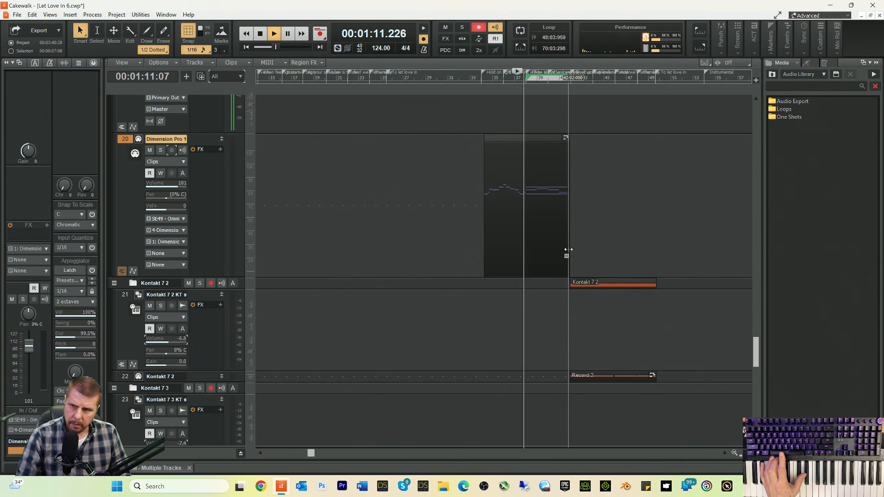
{"action": "key", "text": "space"}
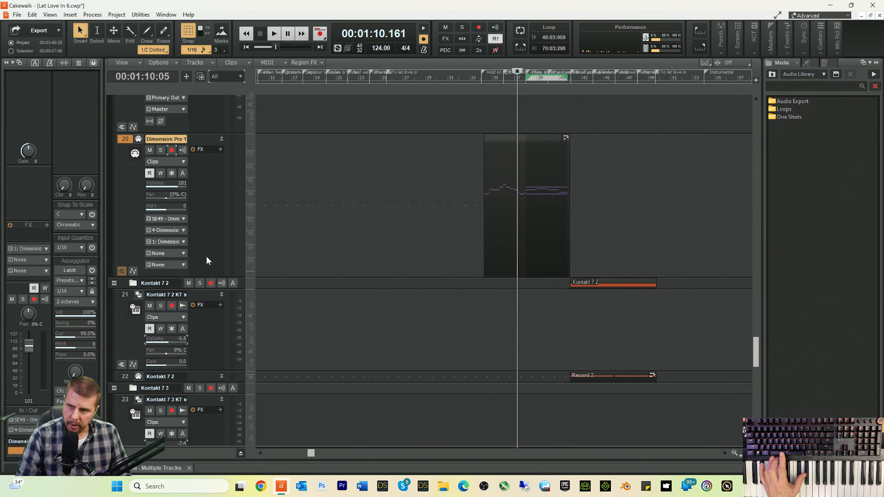
- Arm the Dimension Pro 1 track, rehearse the section once, and record a modulation pass over the chord notes
{"action": "left_click", "coordinate": [172, 151]}
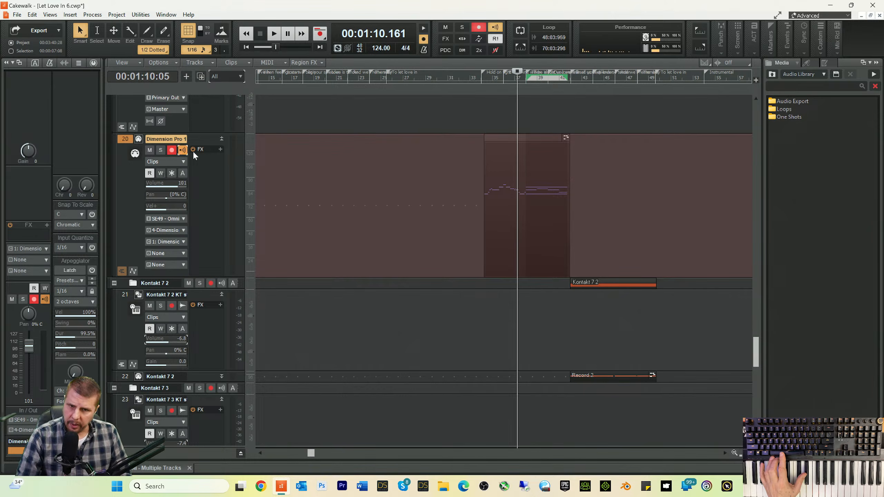
{"action": "key", "text": "space"}
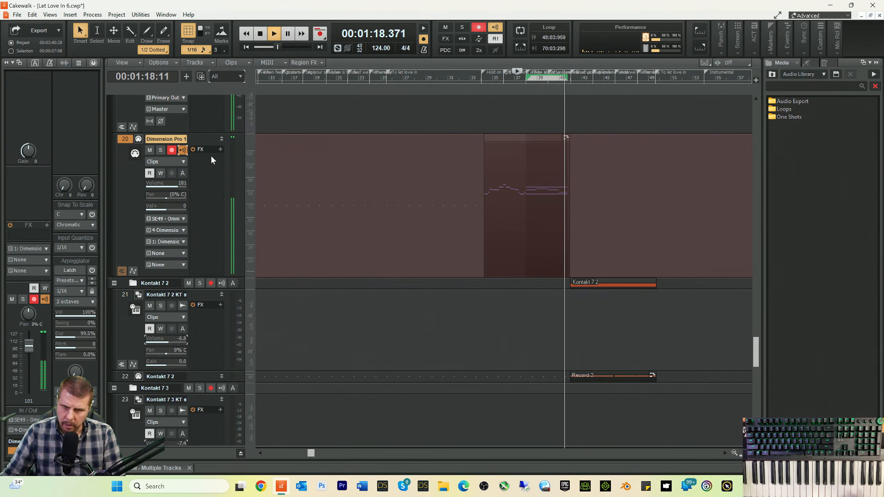
{"action": "key", "text": "space"}
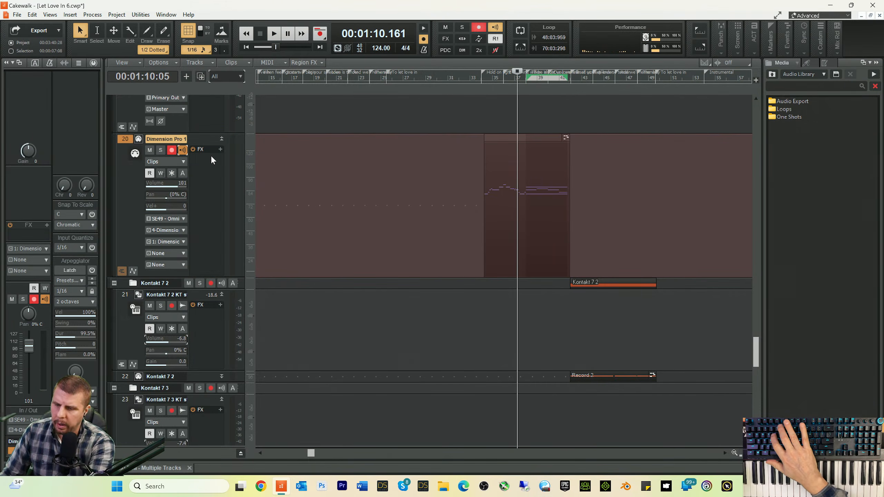
{"action": "key", "text": "space"}
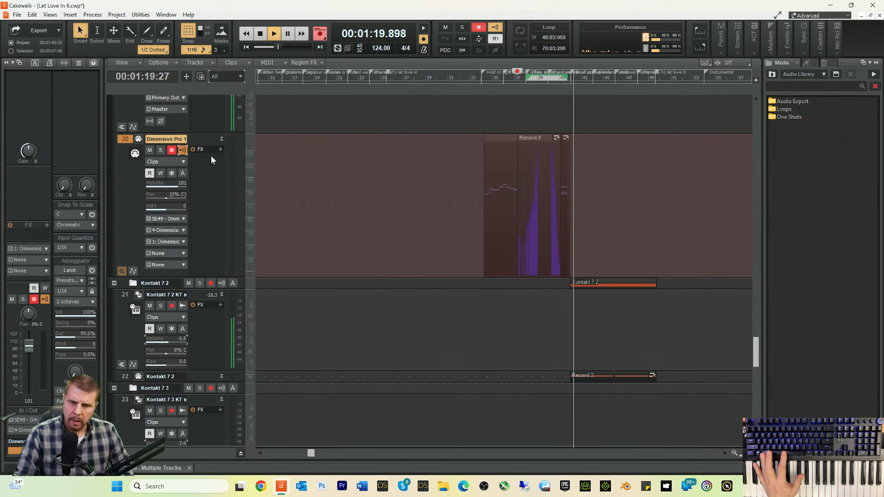
{"action": "key", "text": "space"}
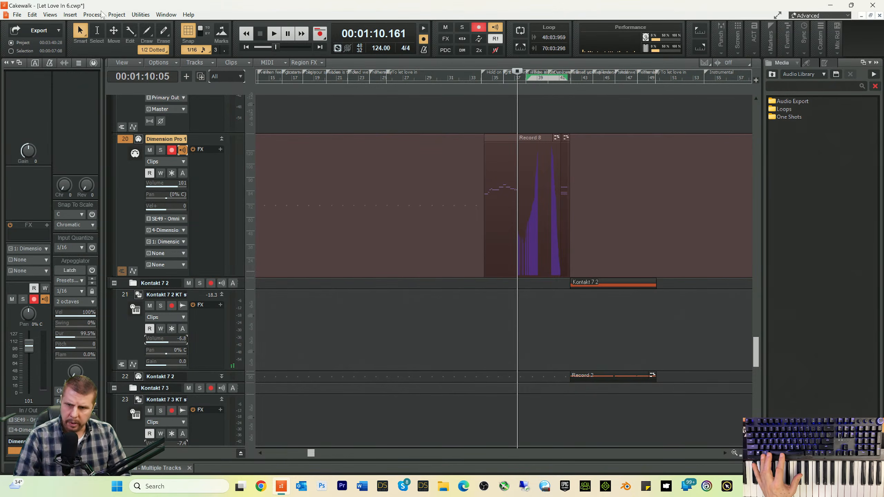
- Reopen the piano roll with its controller pane enlarged and show the 1-Modulation control events on Channel 1
{"action": "left_click", "coordinate": [153, 474]}
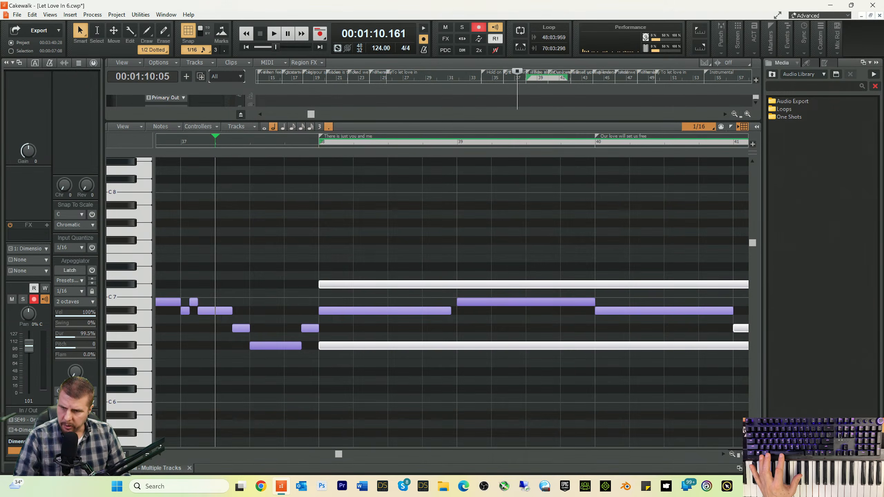
{"action": "left_click_drag", "start_coordinate": [160, 447], "coordinate": [203, 277]}
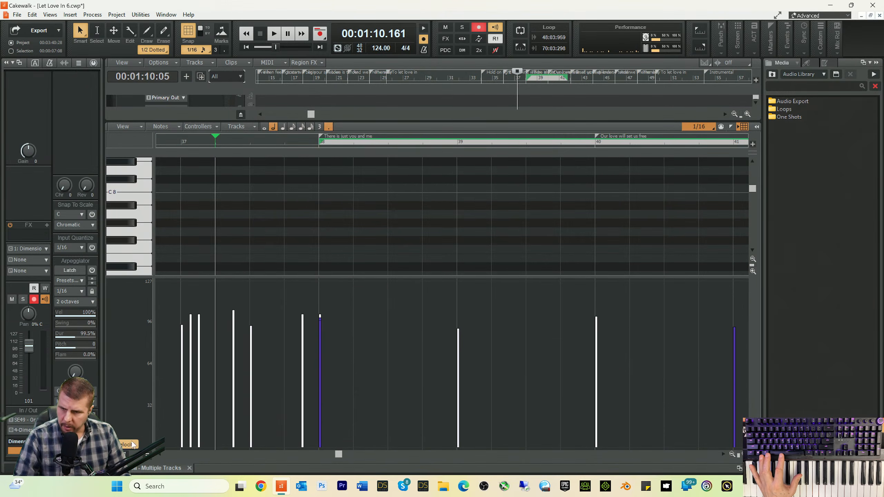
{"action": "left_click", "coordinate": [115, 455]}
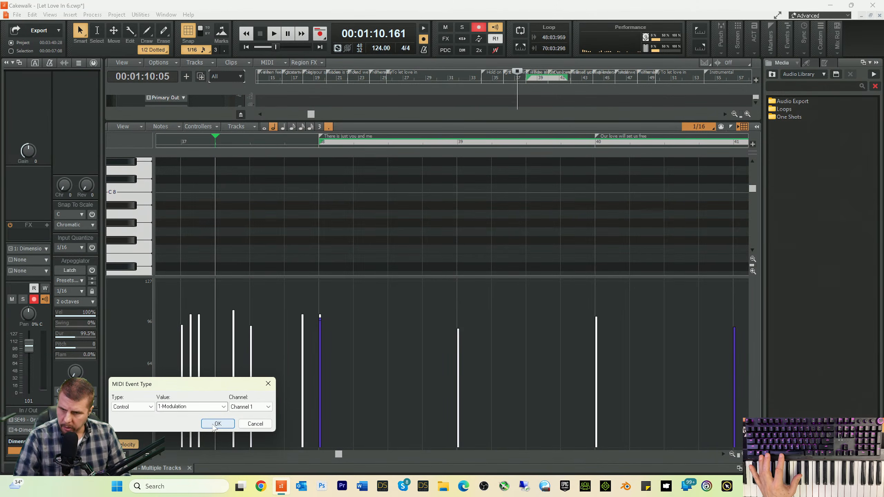
{"action": "left_click", "coordinate": [223, 407]}
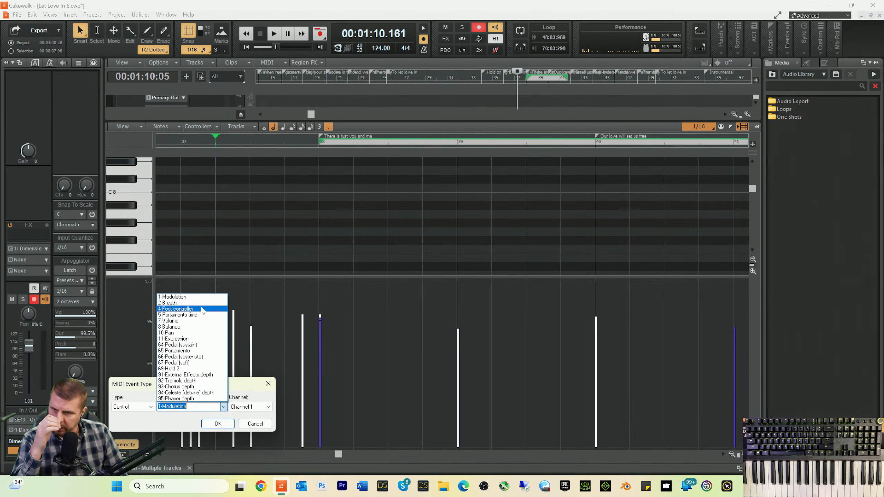
{"action": "left_click", "coordinate": [190, 297]}
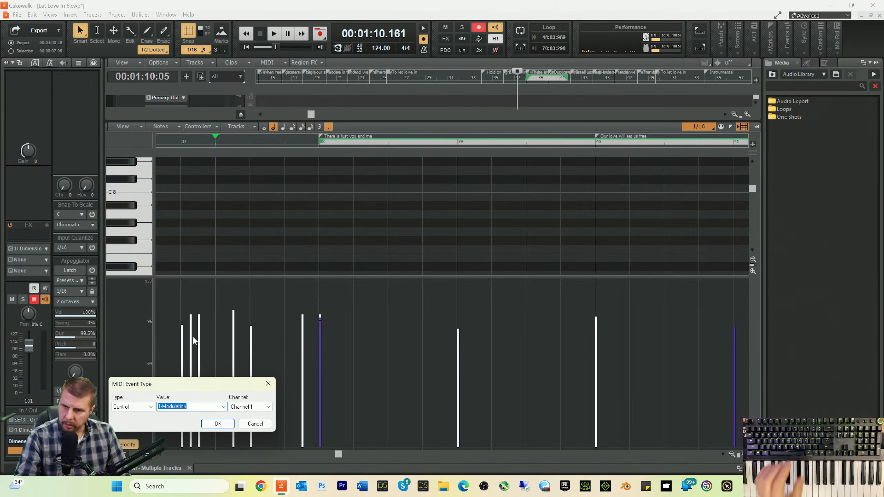
{"action": "left_click", "coordinate": [216, 423]}
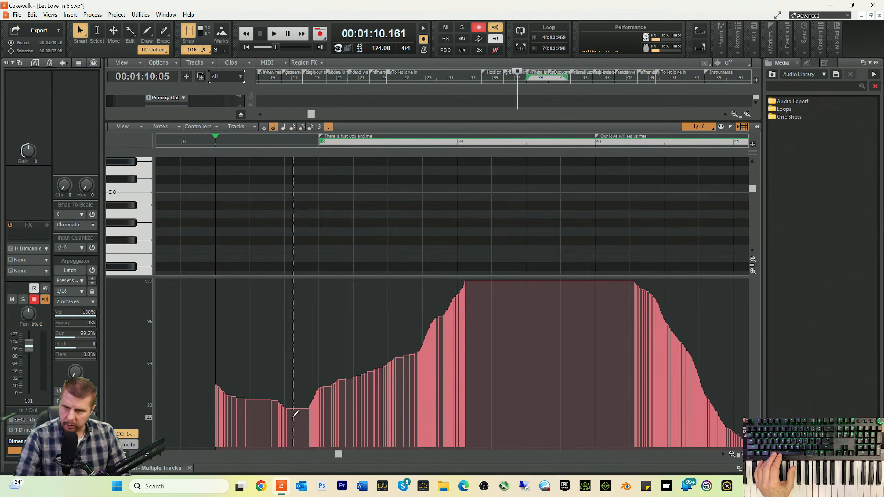
- Erase the early 1-Modulation events from the start of the recorded pass up to just before measure 38
{"action": "key", "text": "space"}
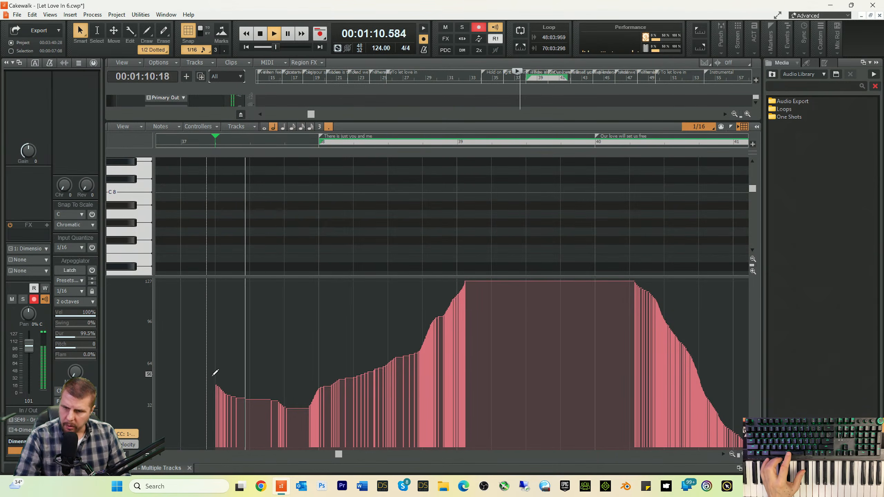
{"action": "key", "text": "space"}
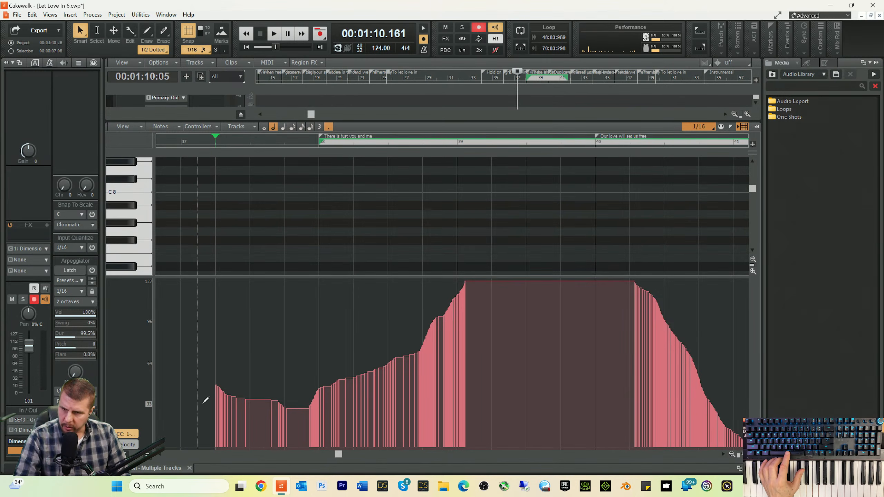
{"action": "key", "text": "t"}
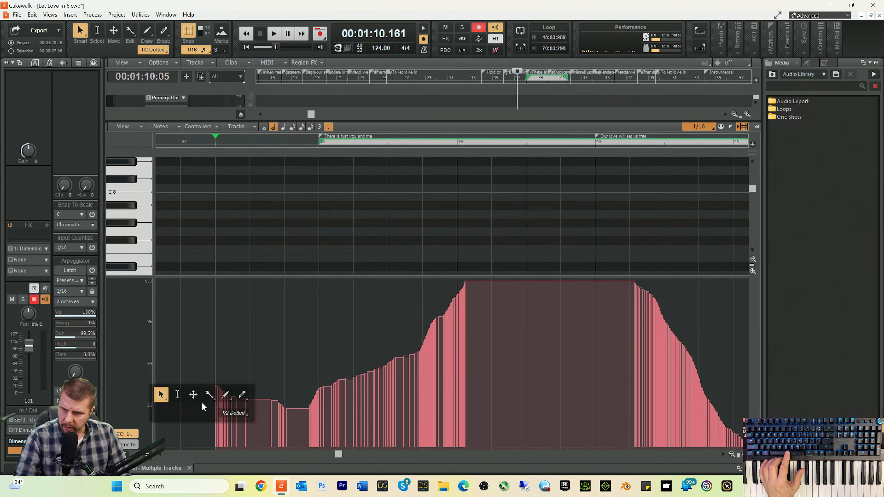
{"action": "left_click", "coordinate": [242, 395]}
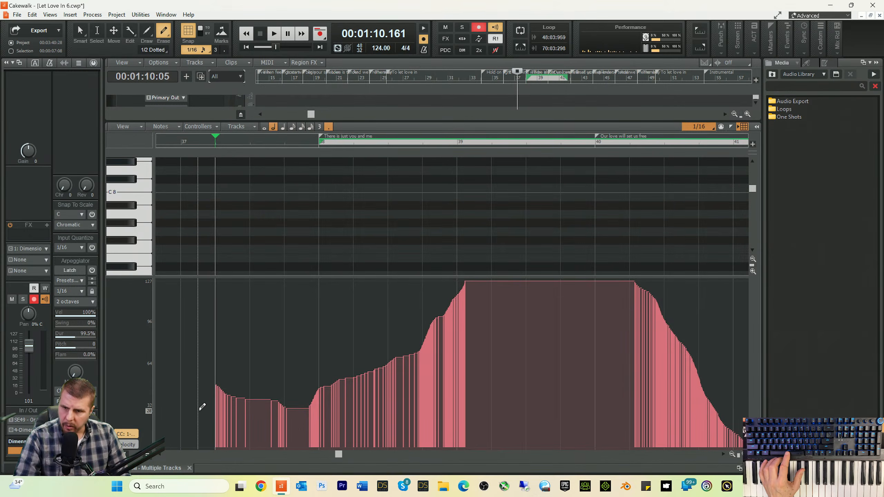
{"action": "left_click_drag", "start_coordinate": [202, 407], "coordinate": [304, 408]}
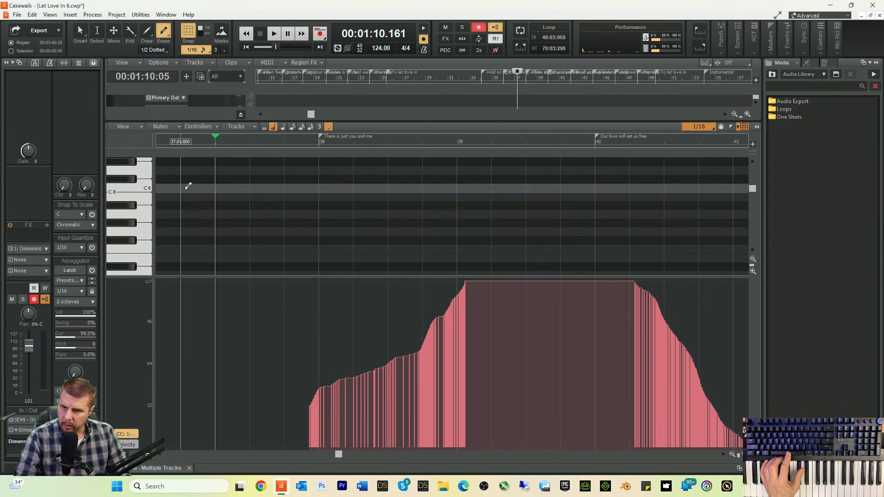
- Play back the trimmed modulation from 00:01:10:05 and return to the full track view
{"action": "key", "text": "space"}
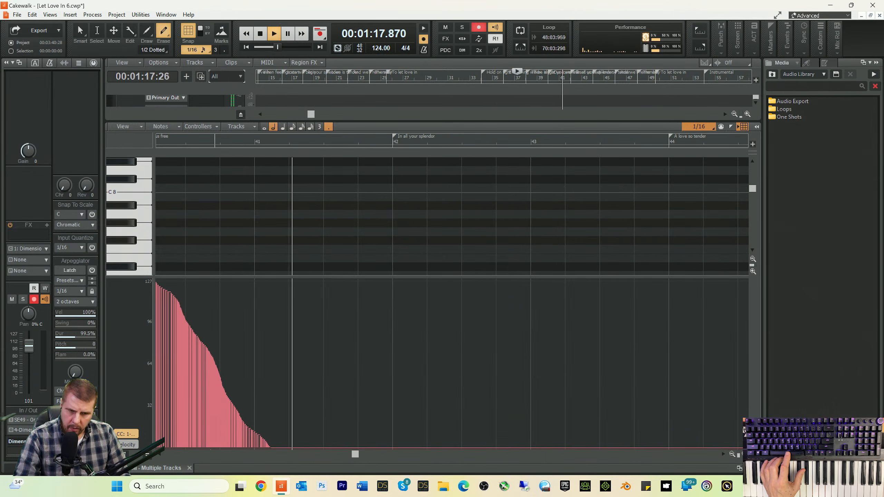
{"action": "left_click", "coordinate": [753, 469]}
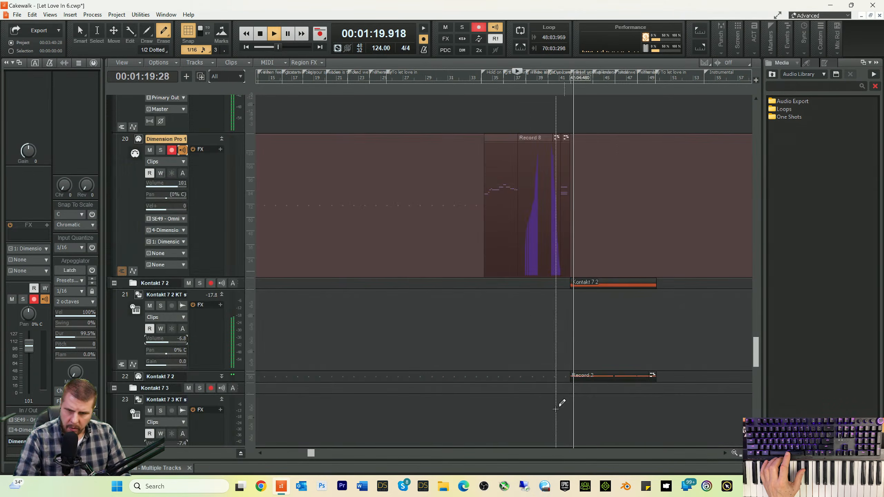
{"action": "key", "text": "space"}
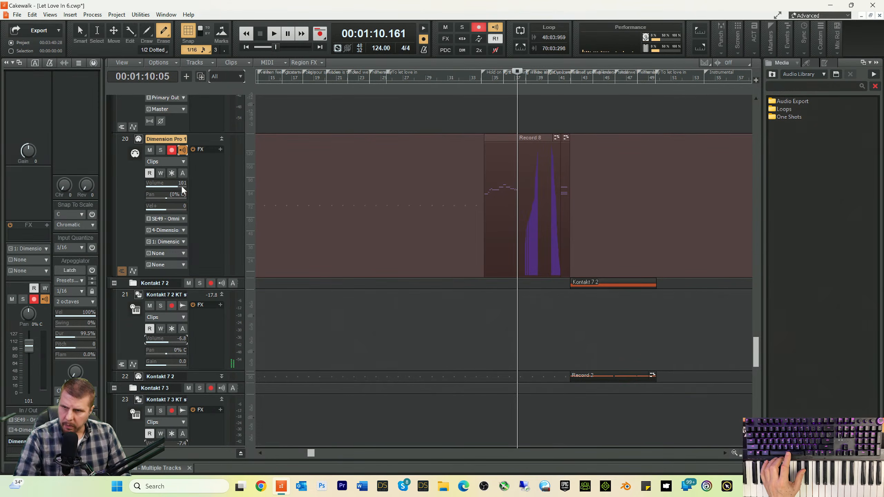
- While the section plays, set the Dimension Pro 1 MIDI track's volume to 64 and Kontakt 7 2's volume to -14.0
{"action": "key", "text": "space"}
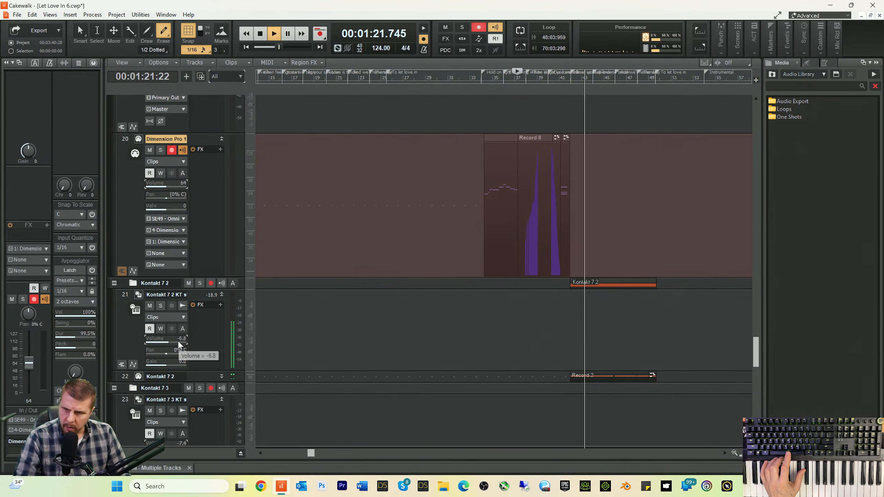
{"action": "left_click_drag", "start_coordinate": [179, 341], "coordinate": [174, 341]}
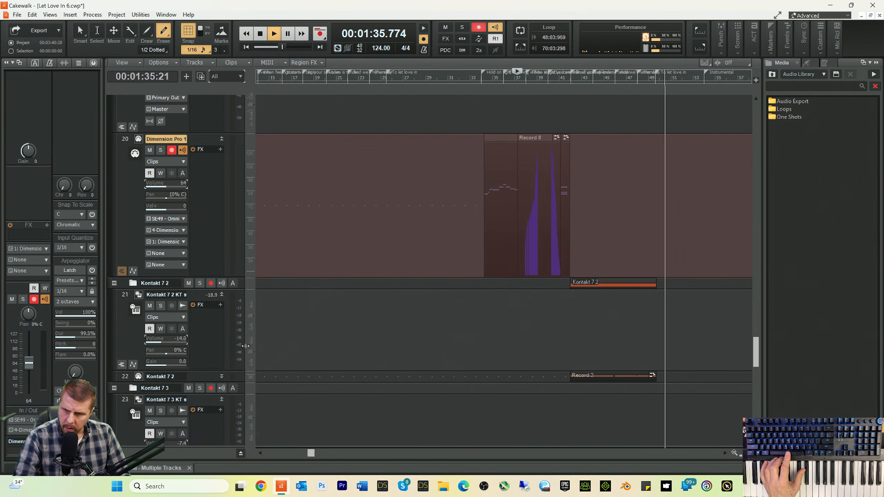
{"action": "key", "text": "space"}
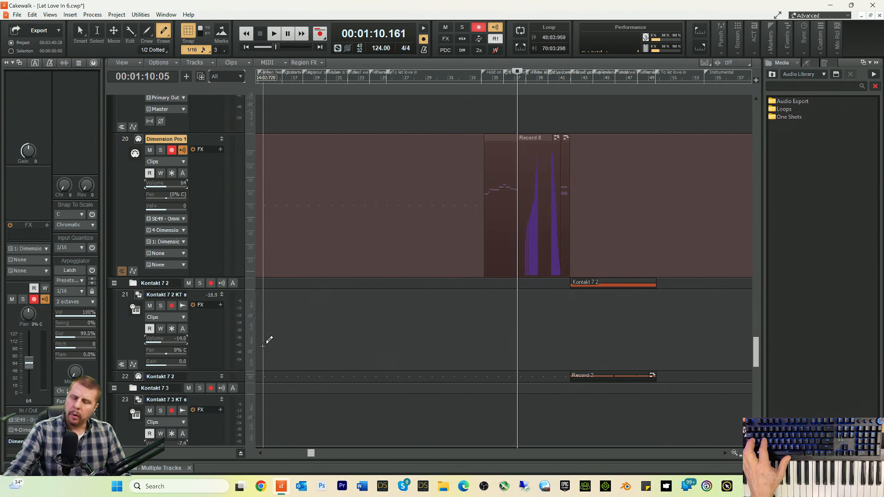
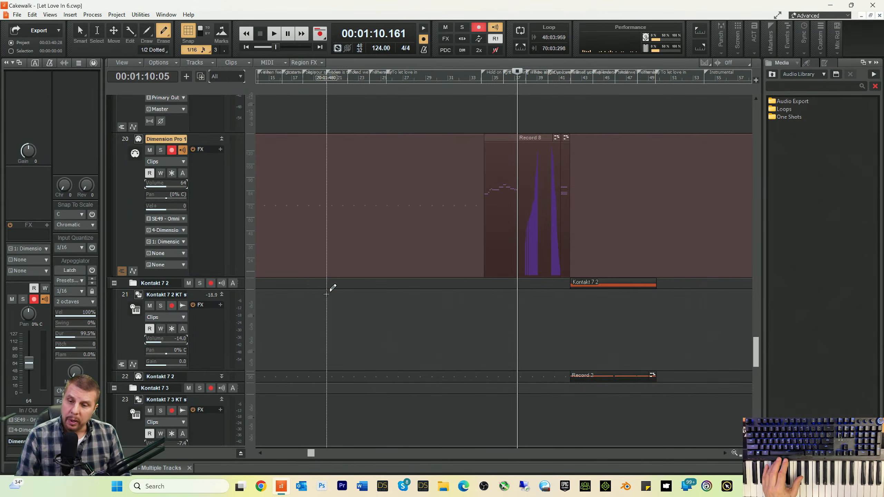
- Look over the remaining Kontakt tracks, play briefly from 00:01:42:17, and widen the timeline to show all their clips
{"action": "scroll", "coordinate": [350, 249], "scroll_direction": "down", "scroll_amount": 8}
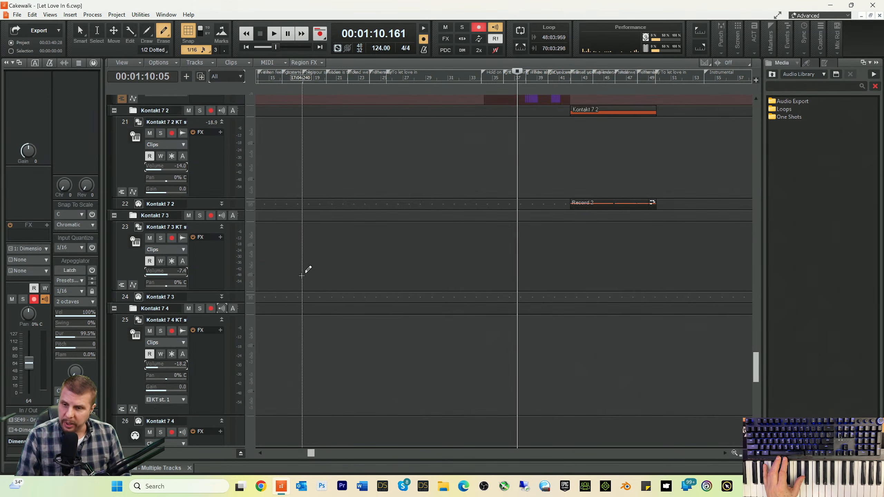
{"action": "scroll", "coordinate": [307, 276], "scroll_direction": "down", "scroll_amount": 6}
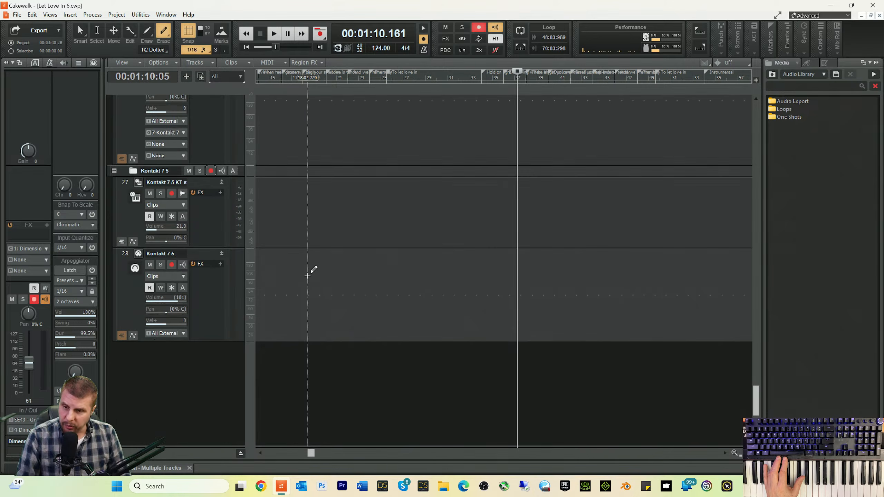
{"action": "scroll", "coordinate": [308, 275], "scroll_direction": "up", "scroll_amount": 9}
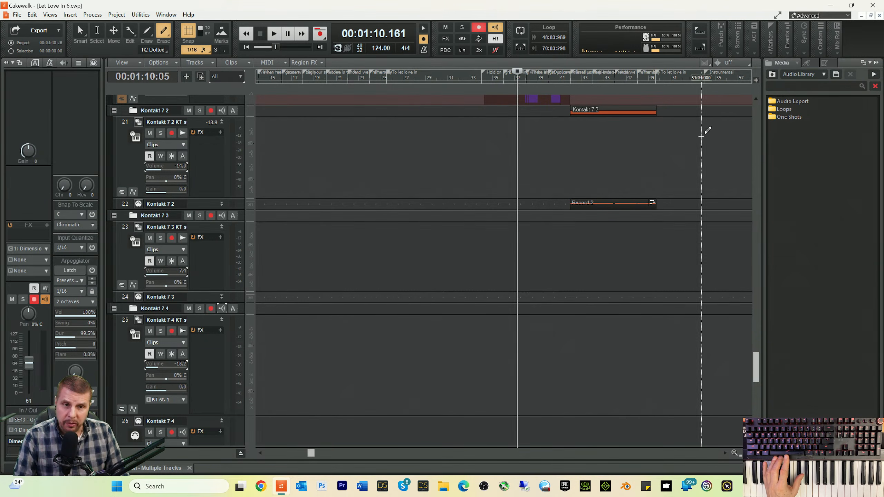
{"action": "key", "text": "space"}
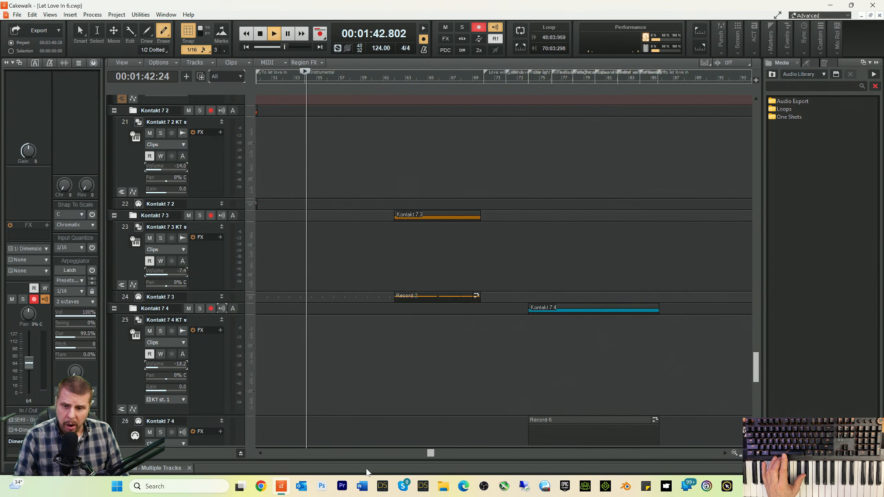
{"action": "key", "text": "space"}
{"action": "left_click", "coordinate": [735, 453]}
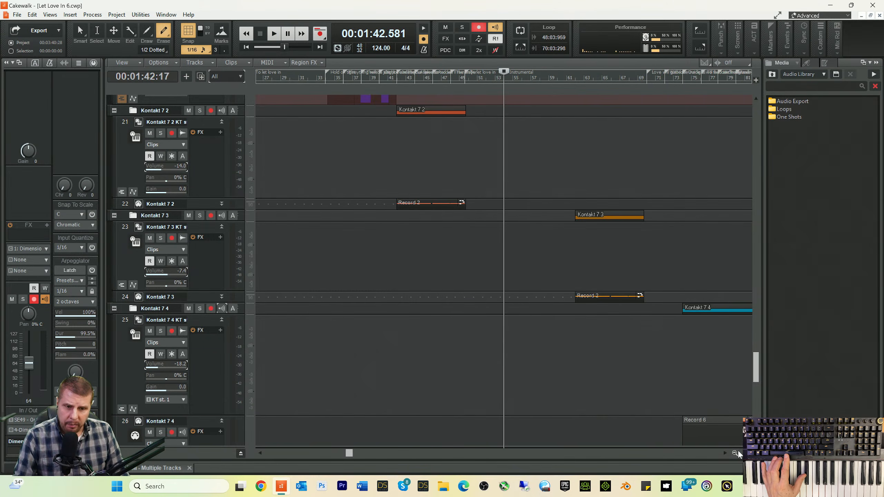
{"action": "left_click", "coordinate": [735, 453]}
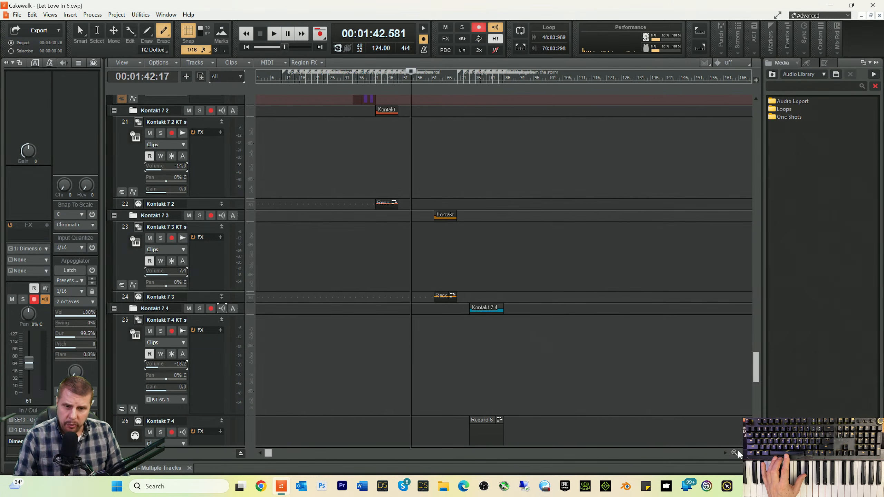
- Audition the song from the end of the Kontakt 7 4 clip, and set the playhead to 00:02:38:18
{"action": "left_click", "coordinate": [503, 85]}
{"action": "key", "text": "space"}
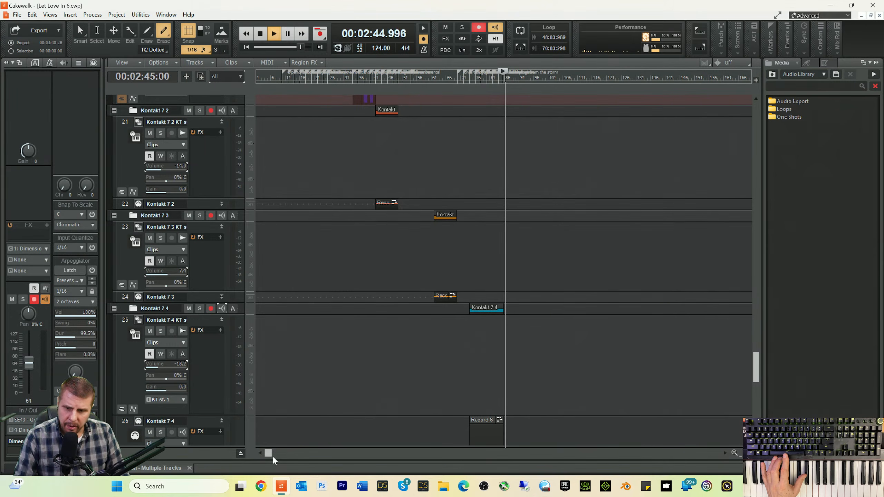
{"action": "left_click_drag", "start_coordinate": [268, 455], "coordinate": [340, 454]}
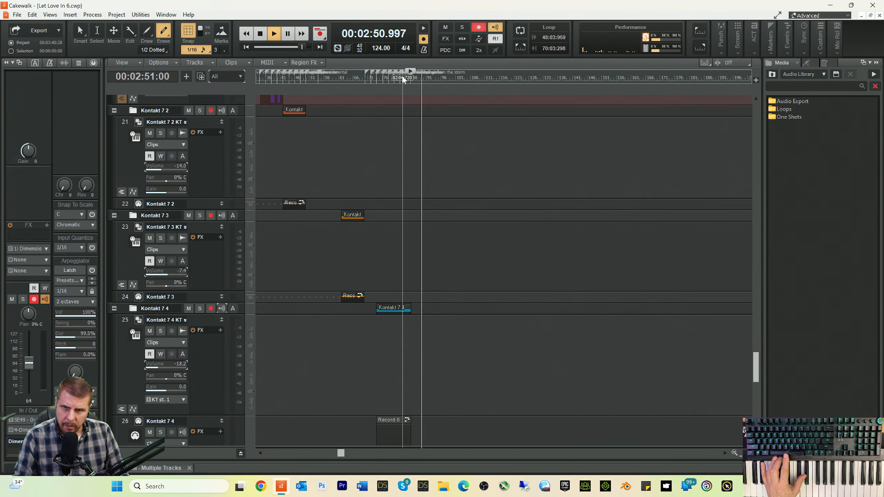
{"action": "key", "text": "space"}
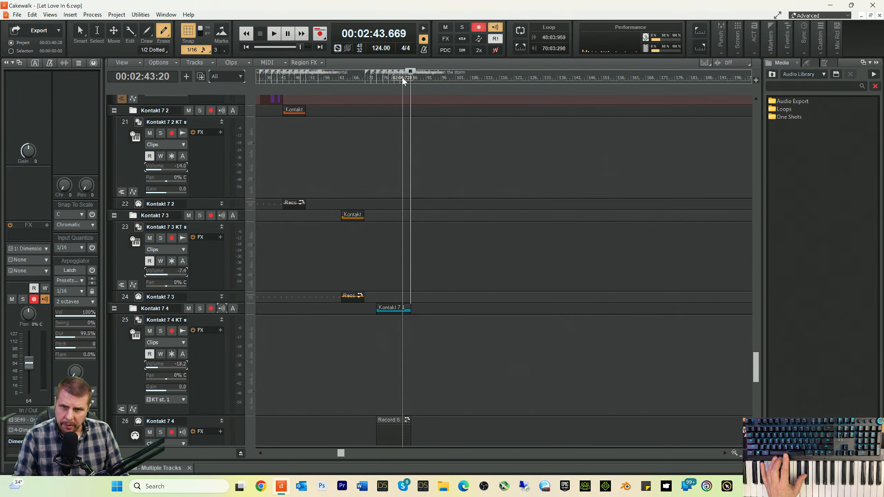
{"action": "left_click", "coordinate": [402, 78]}
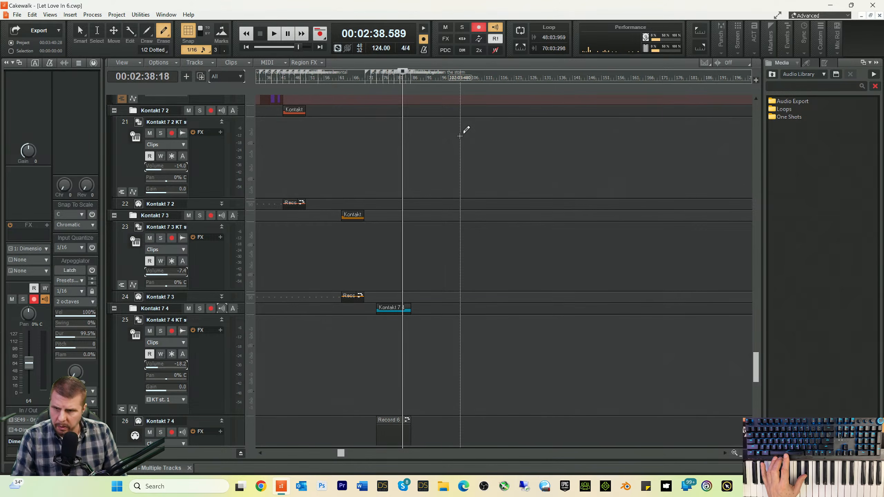
- Disarm recording on all tracks and play the Dimension Pro 1 part briefly from 00:01:16:10
{"action": "scroll", "coordinate": [410, 260], "scroll_direction": "up", "scroll_amount": 3}
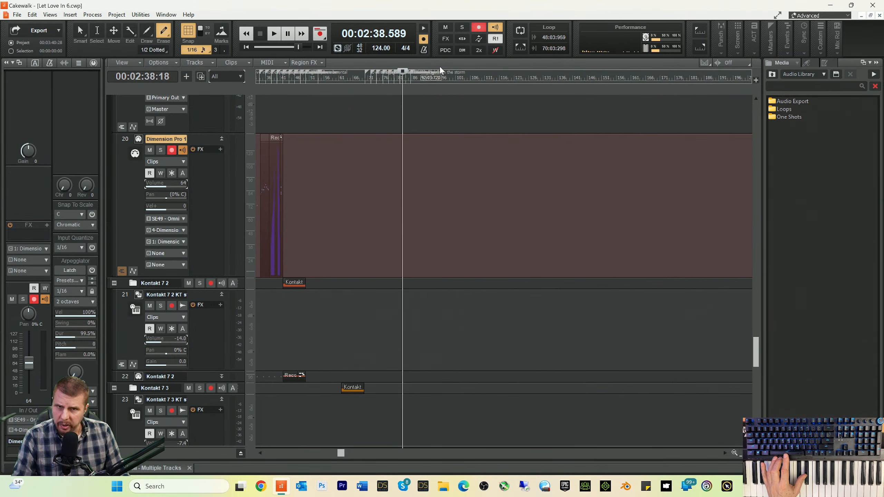
{"action": "left_click", "coordinate": [479, 28]}
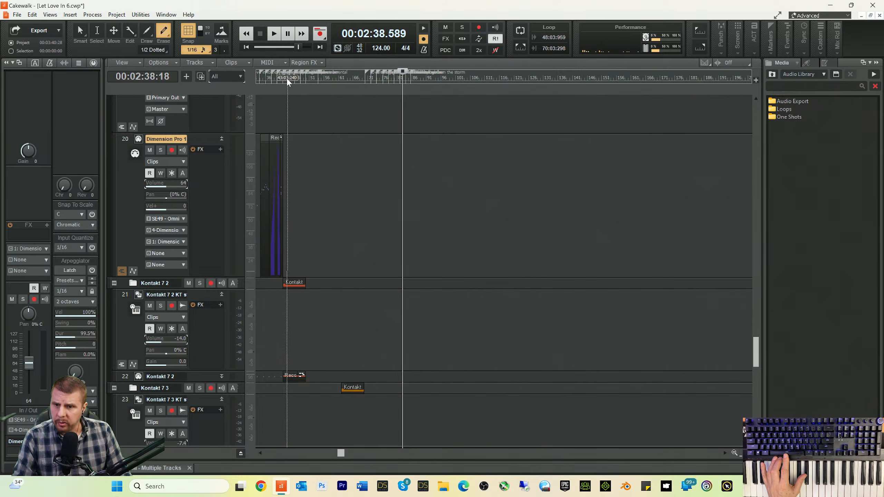
{"action": "left_click", "coordinate": [278, 81]}
{"action": "key", "text": "space"}
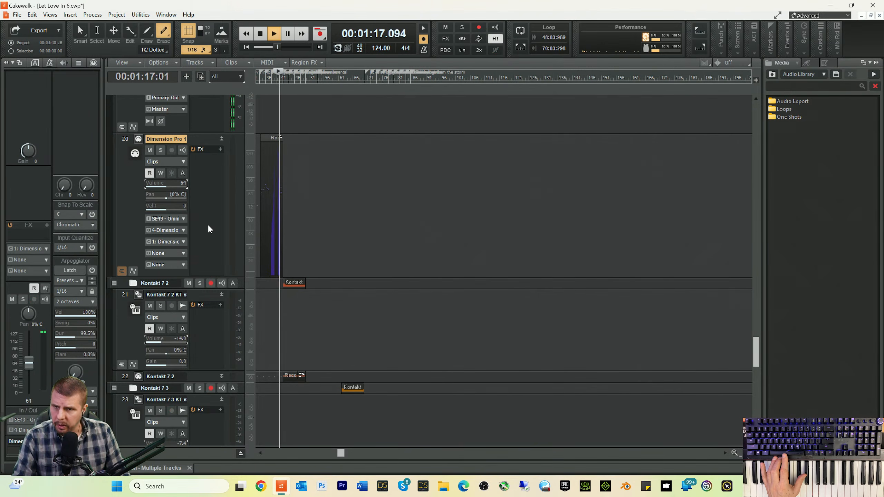
{"action": "key", "text": "space"}
- Rename the Dimension Pro 1 instrument folder as Organ
{"action": "scroll", "coordinate": [233, 215], "scroll_direction": "up", "scroll_amount": 4}
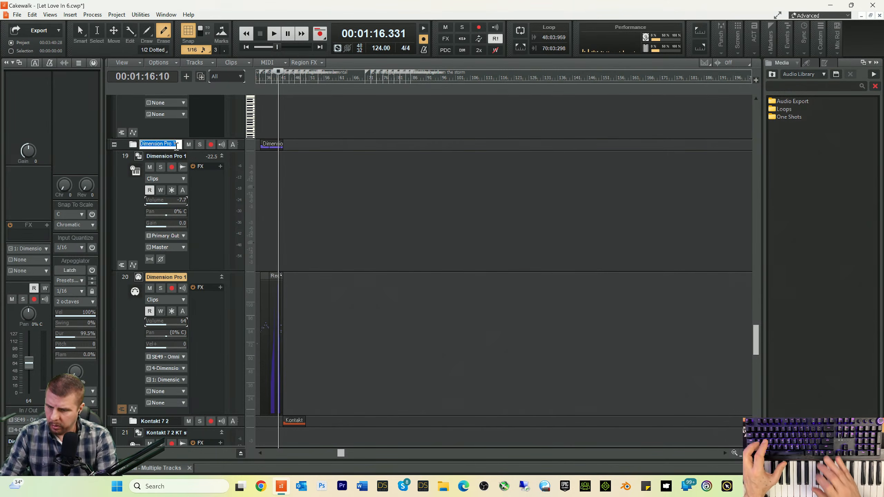
{"action": "type", "text": "oRGAn"}
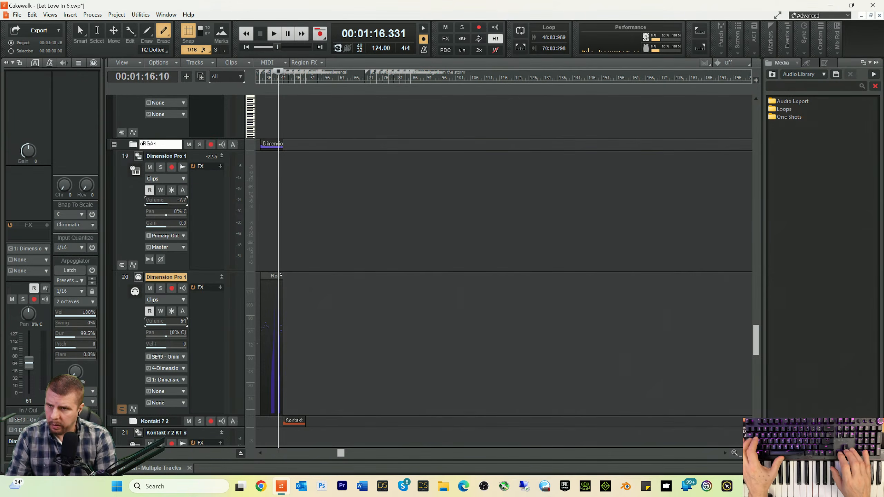
{"action": "key", "text": "Delete"}
{"action": "key", "text": "Delete"}
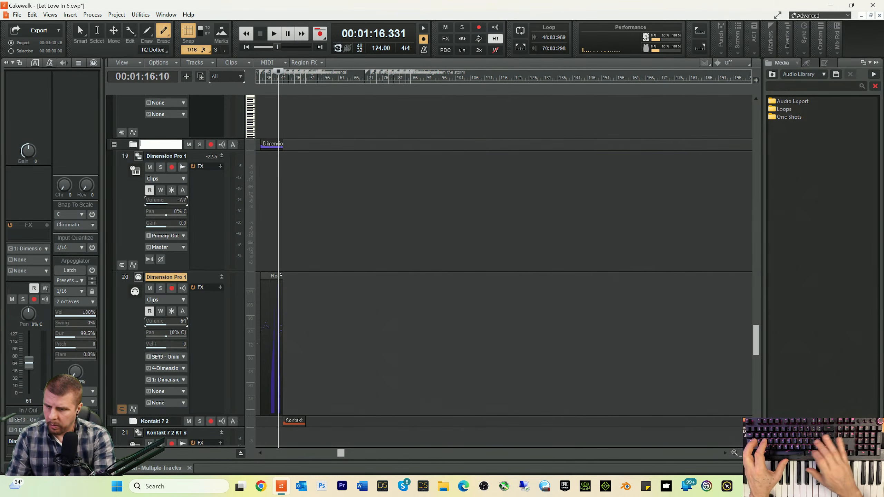
{"action": "type", "text": "o"}
{"action": "key", "text": "BackSpace"}
{"action": "key", "text": "BackSpace"}
{"action": "key", "text": "BackSpace"}
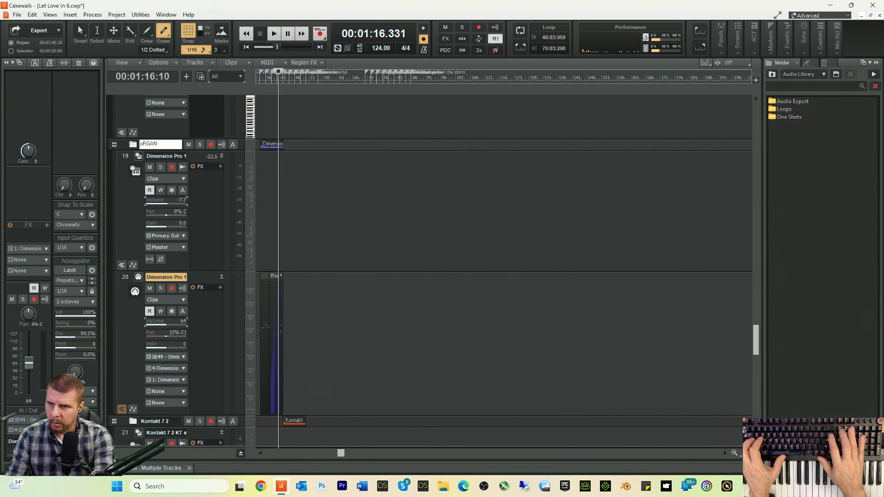
{"action": "type", "text": "Organ"}
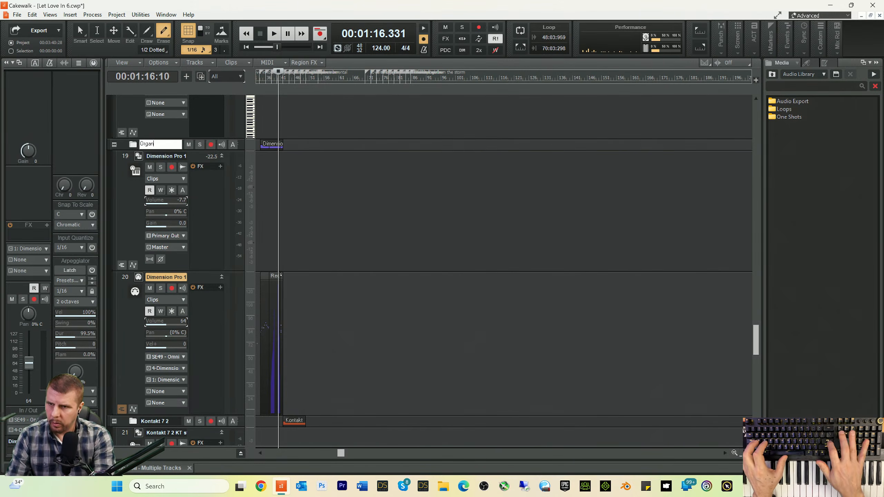
{"action": "key", "text": "Return"}
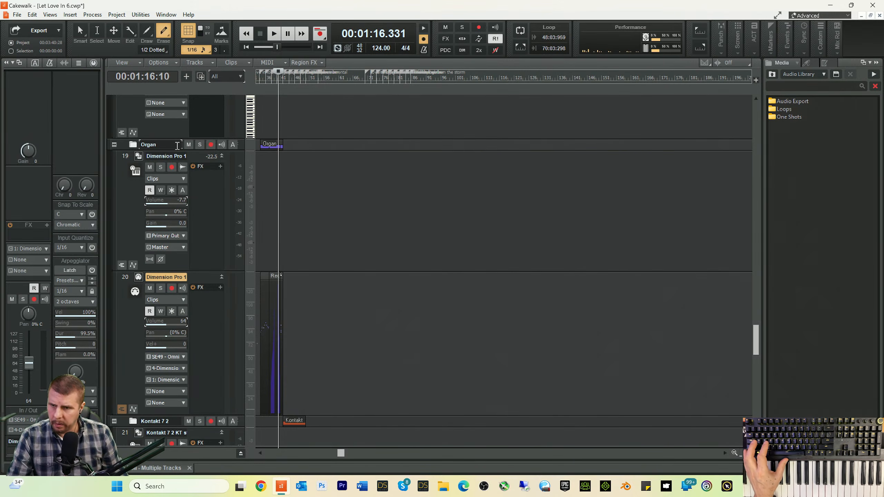
- Solo and audition the Kontakt 7 2 instrument from 00:01:20:06, rename its folder as Brass, and turn its solo off
{"action": "scroll", "coordinate": [379, 296], "scroll_direction": "down", "scroll_amount": 4}
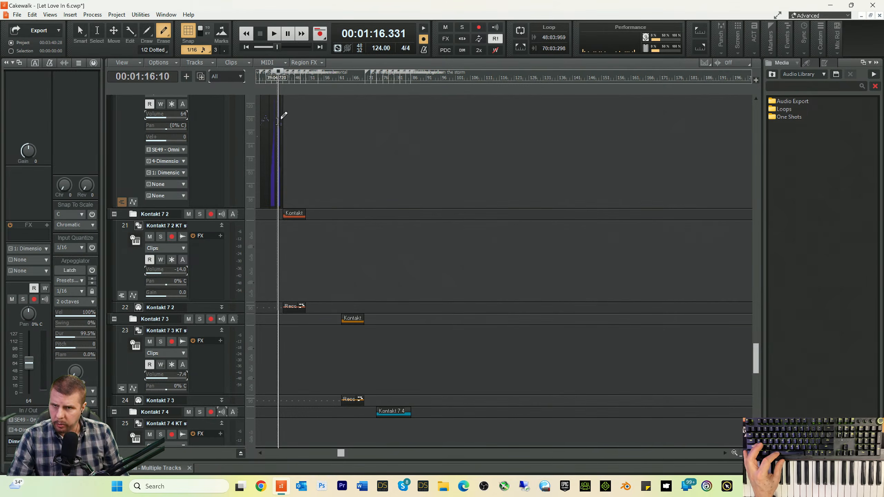
{"action": "left_click", "coordinate": [285, 80]}
{"action": "key", "text": "space"}
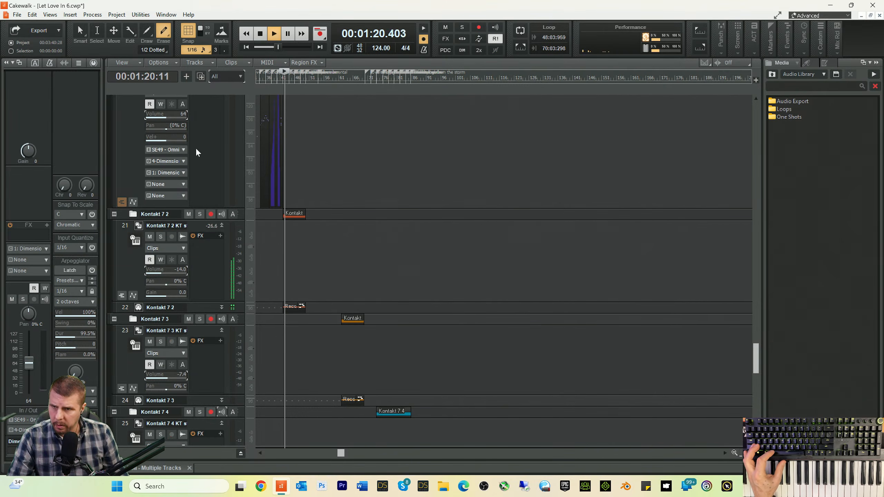
{"action": "left_click", "coordinate": [200, 214]}
{"action": "double_click", "coordinate": [164, 215]}
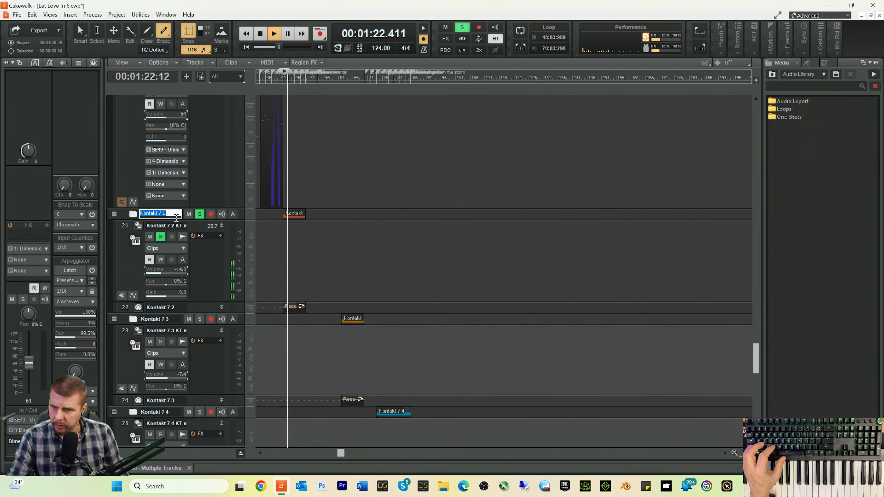
{"action": "type", "text": "Brass"}
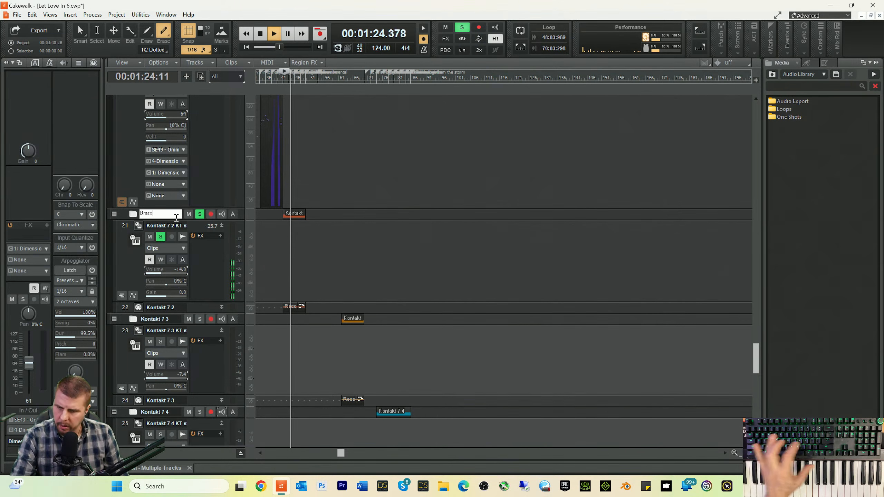
{"action": "key", "text": "Return"}
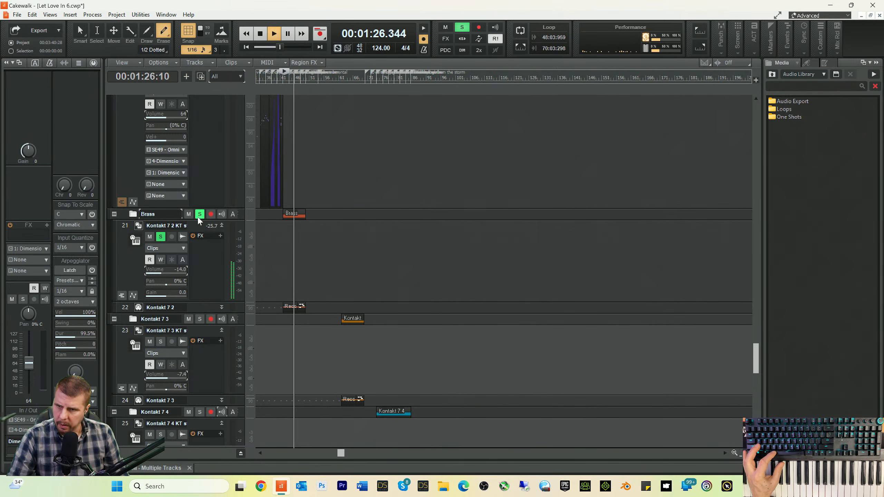
{"action": "left_click", "coordinate": [200, 214]}
{"action": "key", "text": "space"}
- Solo and audition the Kontakt 7 3 instrument from 00:01:57:03, and rename its folder as Choir
{"action": "scroll", "coordinate": [356, 248], "scroll_direction": "down", "scroll_amount": 5}
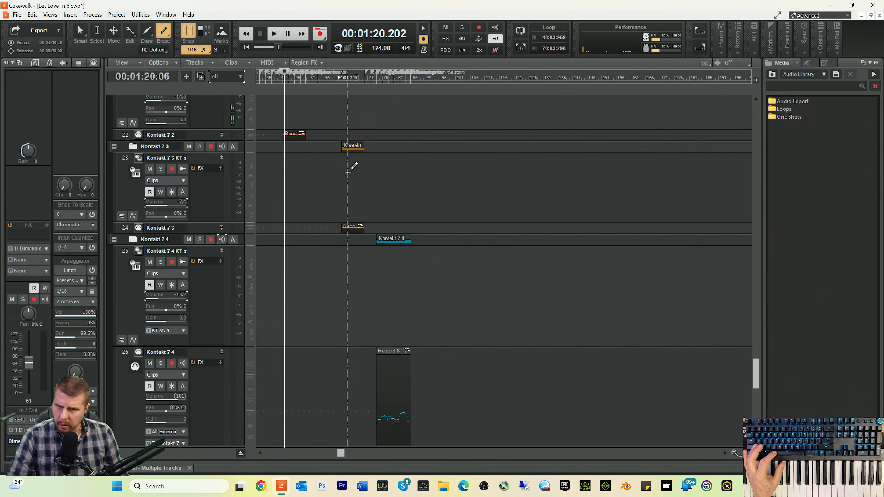
{"action": "left_click", "coordinate": [337, 79]}
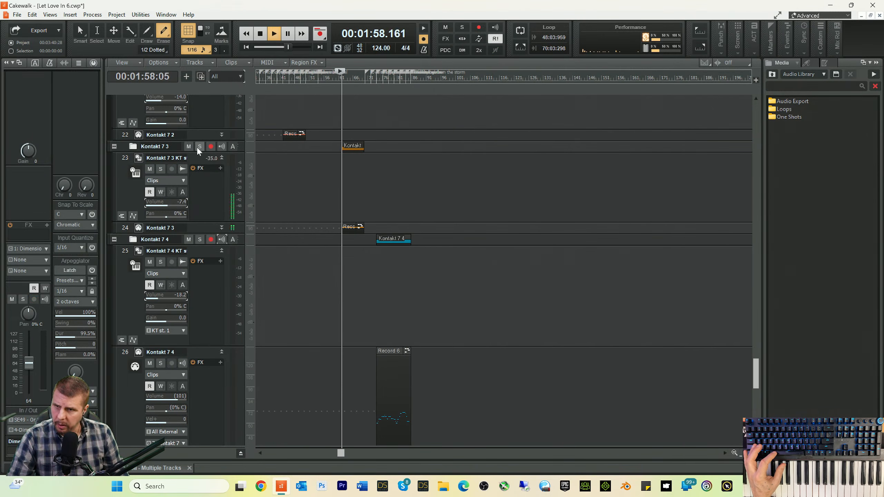
{"action": "left_click", "coordinate": [200, 147]}
{"action": "key", "text": "space"}
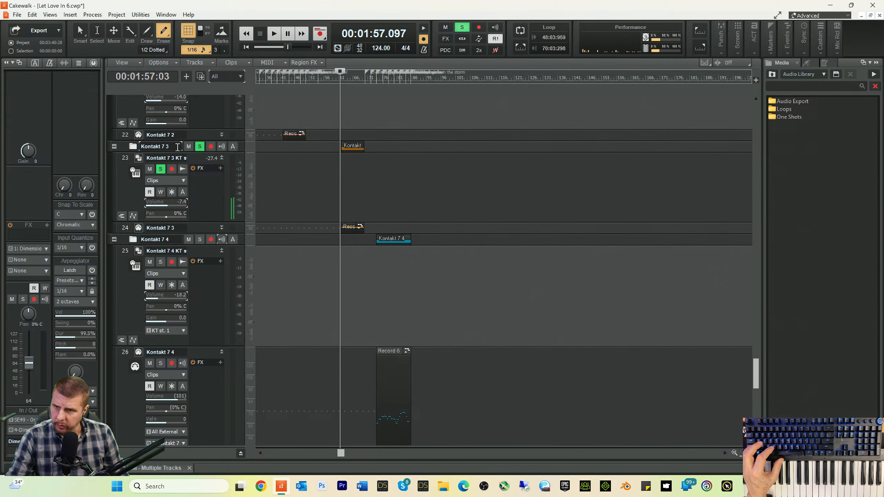
{"action": "type", "text": "C"}
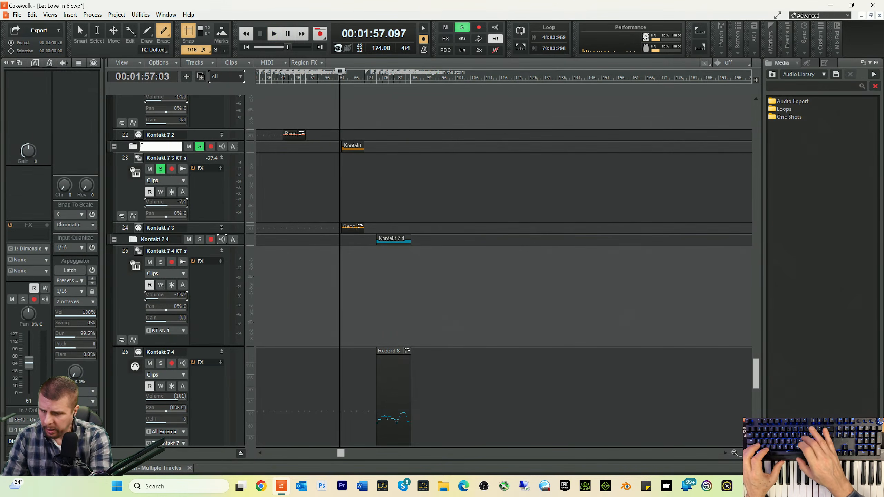
{"action": "type", "text": "Hoire"}
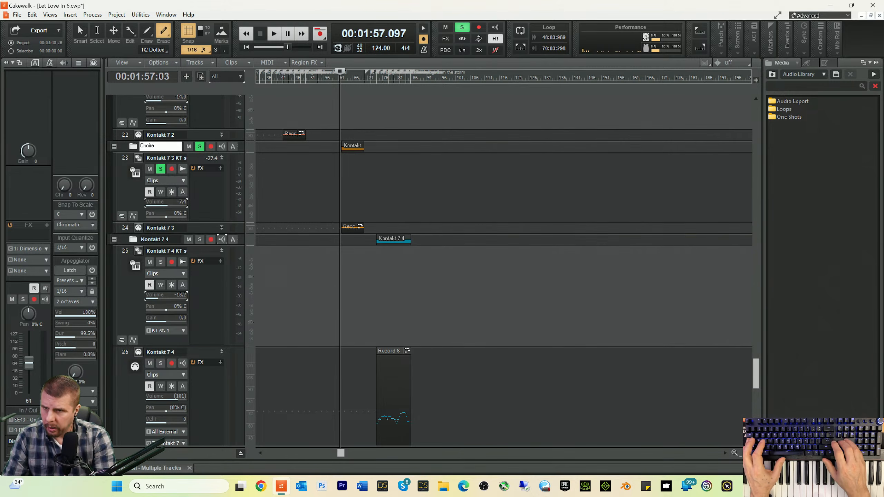
{"action": "key", "text": "BackSpace"}
{"action": "key", "text": "Return"}
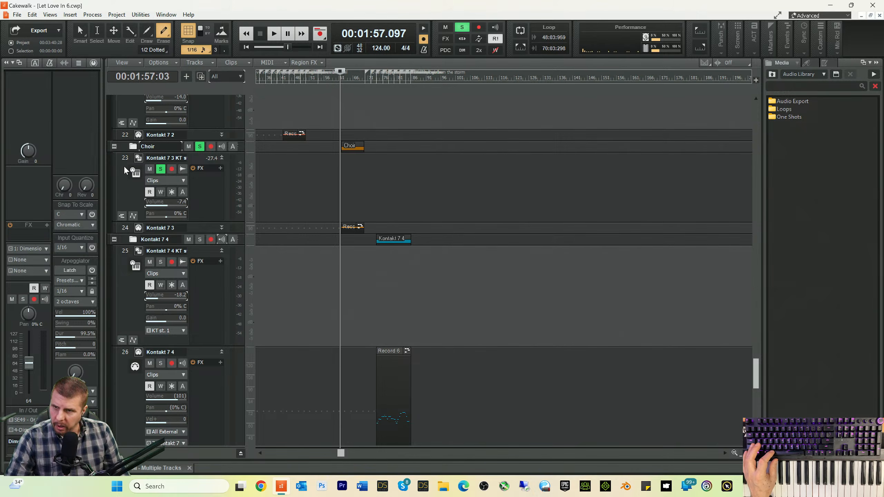
- Solo and audition the Kontakt 7 4 instrument from 00:02:18:15, and rename its folder as Cello
{"action": "scroll", "coordinate": [358, 219], "scroll_direction": "down", "scroll_amount": 3}
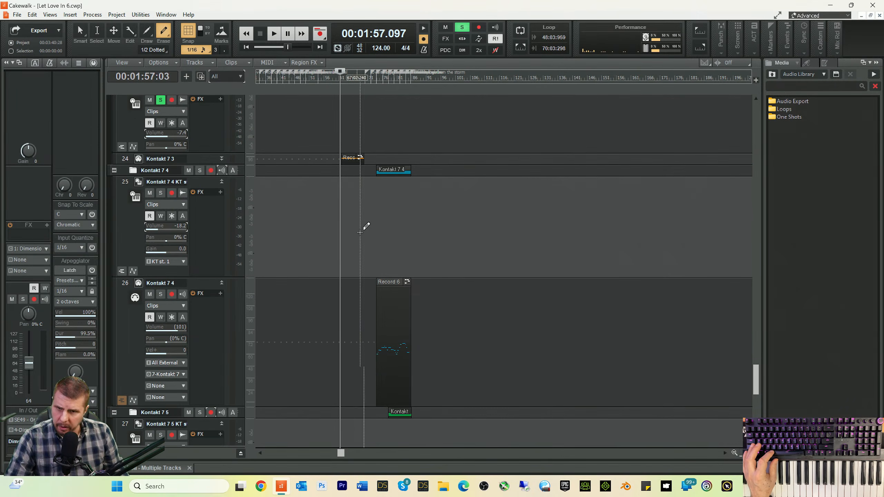
{"action": "left_click", "coordinate": [373, 87]}
{"action": "key", "text": "space"}
{"action": "left_click", "coordinate": [199, 171]}
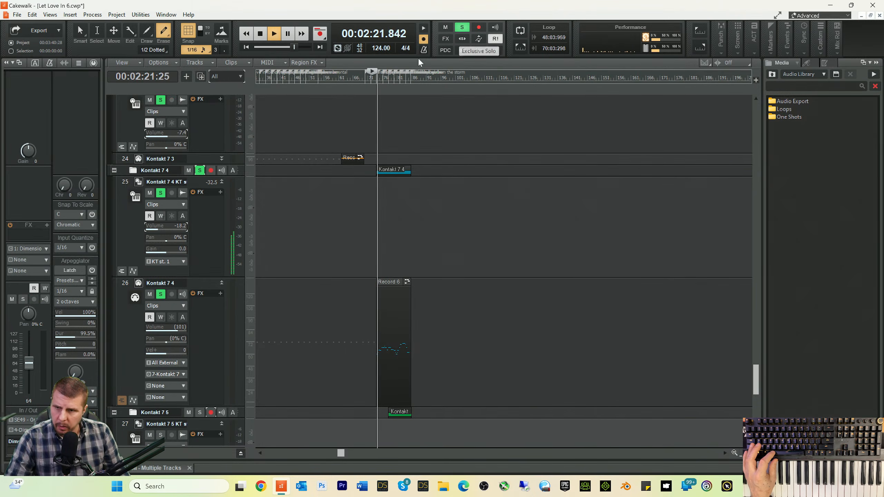
{"action": "key", "text": "space"}
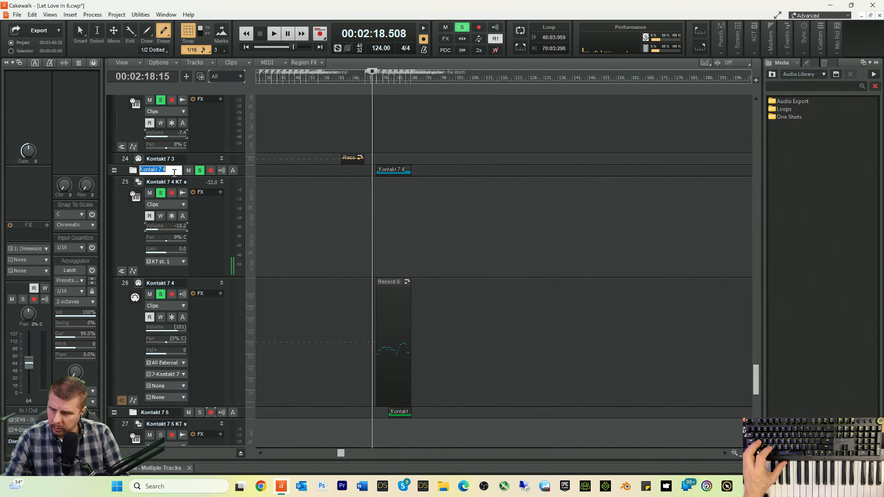
{"action": "type", "text": "Cello"}
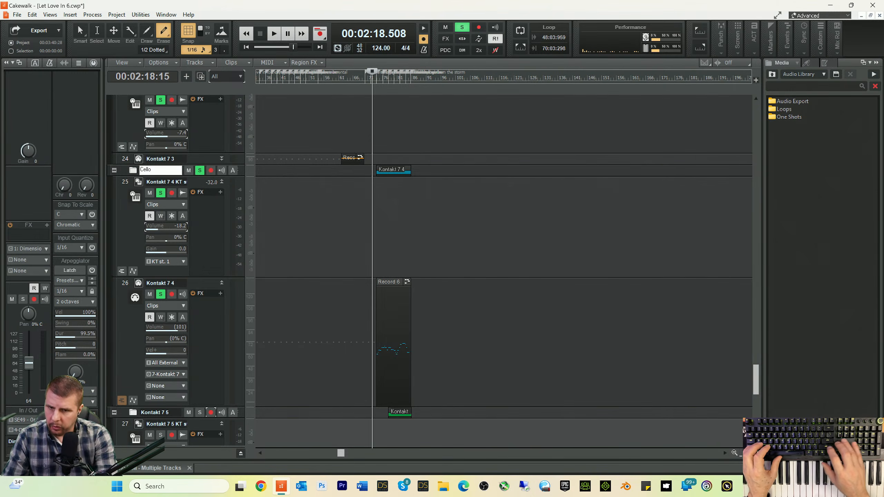
{"action": "key", "text": "Return"}
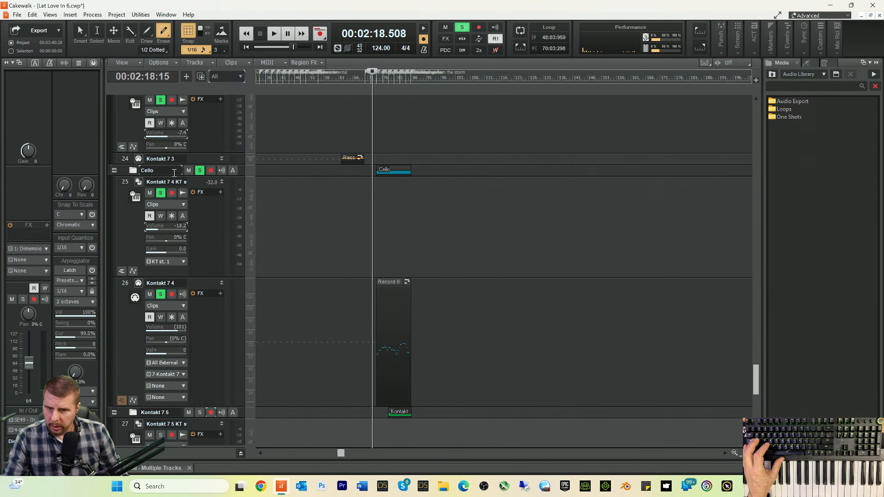
- Solo and audition the Kontakt 7 5 instrument from 00:02:26:29, and rename its folder as Strings
{"action": "scroll", "coordinate": [352, 190], "scroll_direction": "down", "scroll_amount": 3}
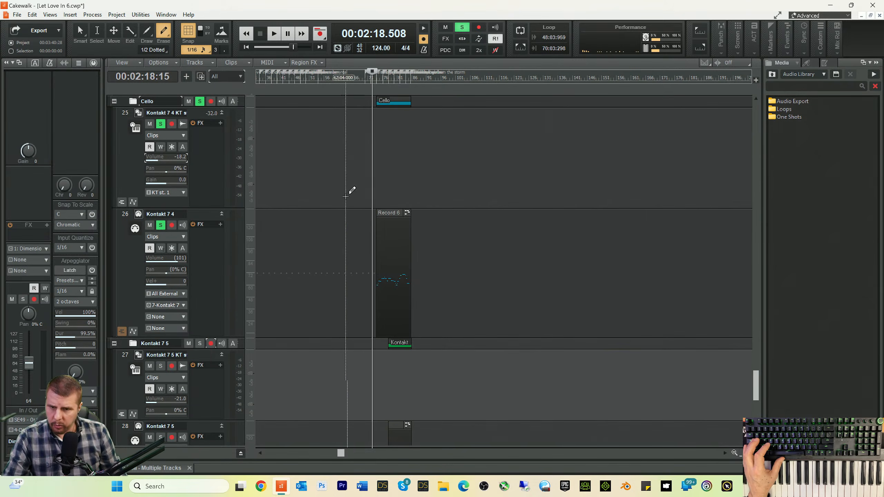
{"action": "left_click", "coordinate": [385, 82]}
{"action": "key", "text": "space"}
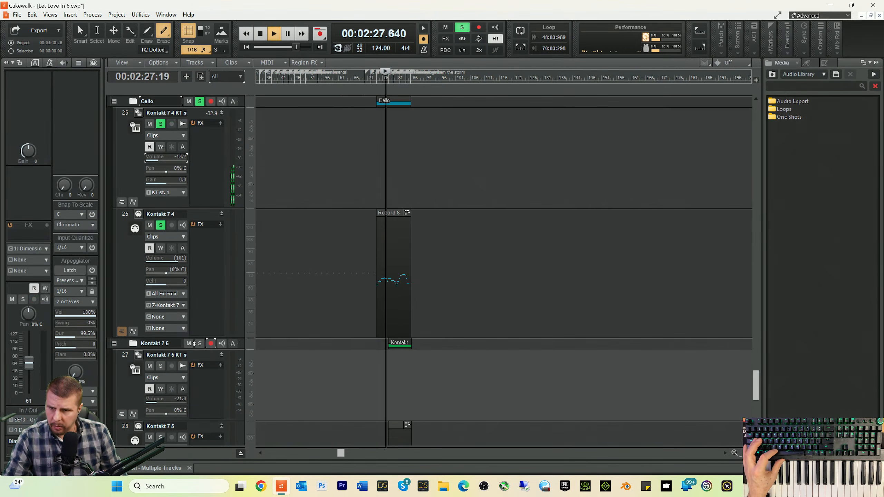
{"action": "left_click", "coordinate": [199, 344]}
{"action": "scroll", "coordinate": [367, 287], "scroll_direction": "down", "scroll_amount": 3}
{"action": "key", "text": "space"}
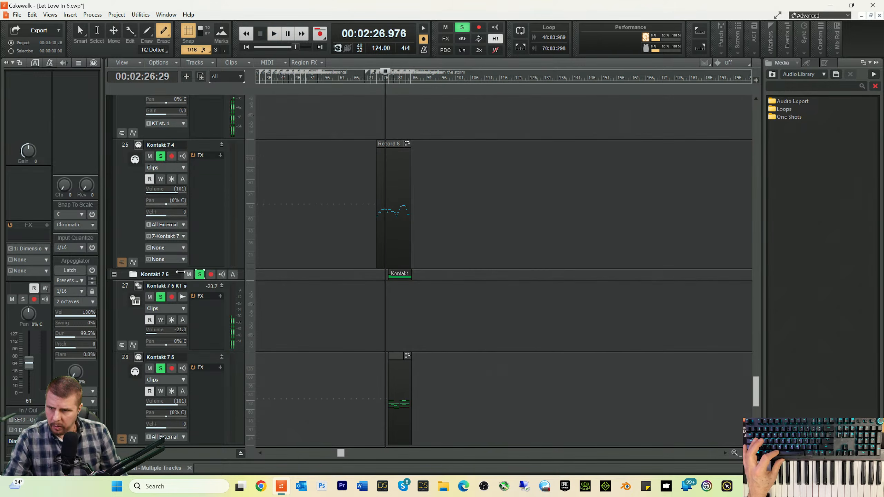
{"action": "type", "text": "Strings"}
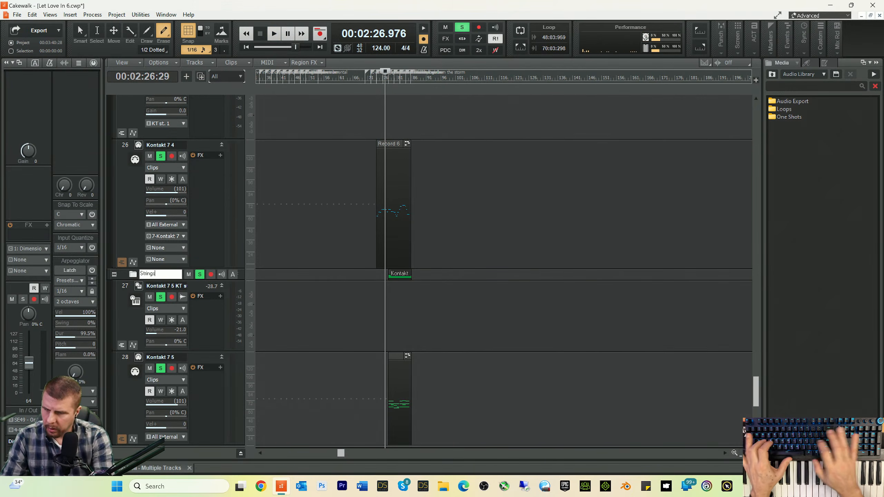
{"action": "key", "text": "Return"}
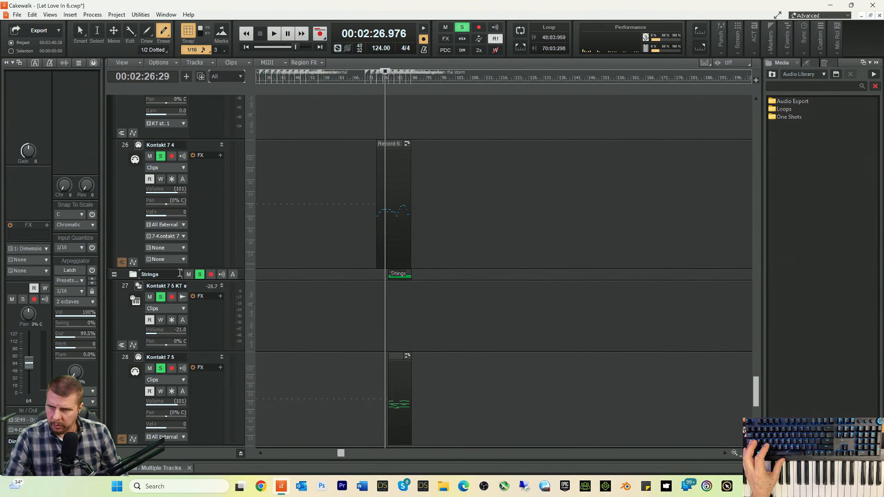
- Using the Smart tool, bounce the two clips on the Dimension Pro 1 MIDI track into a single clip
{"action": "scroll", "coordinate": [386, 316], "scroll_direction": "down", "scroll_amount": 3}
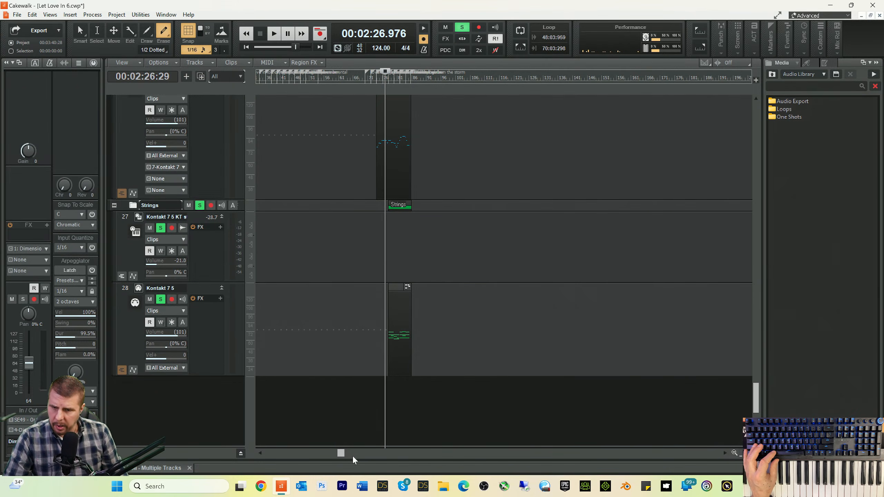
{"action": "left_click_drag", "start_coordinate": [342, 457], "coordinate": [268, 457]}
{"action": "scroll", "coordinate": [279, 222], "scroll_direction": "up", "scroll_amount": 10}
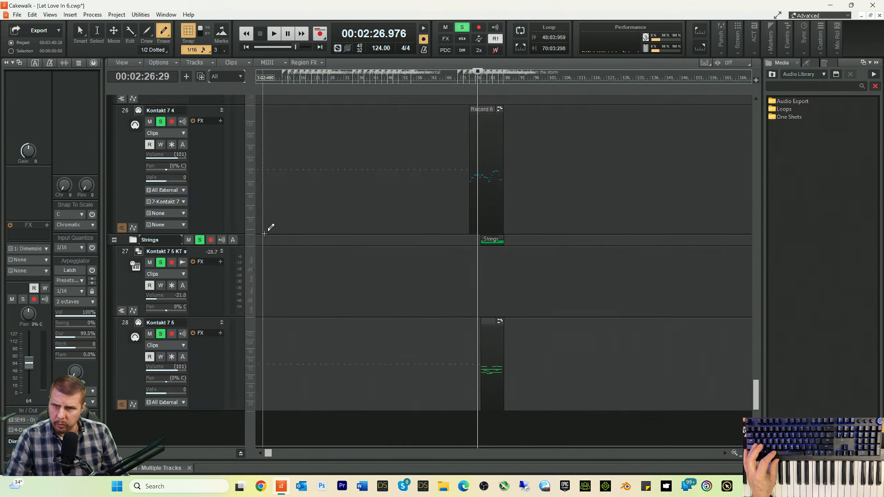
{"action": "scroll", "coordinate": [292, 212], "scroll_direction": "up", "scroll_amount": 5}
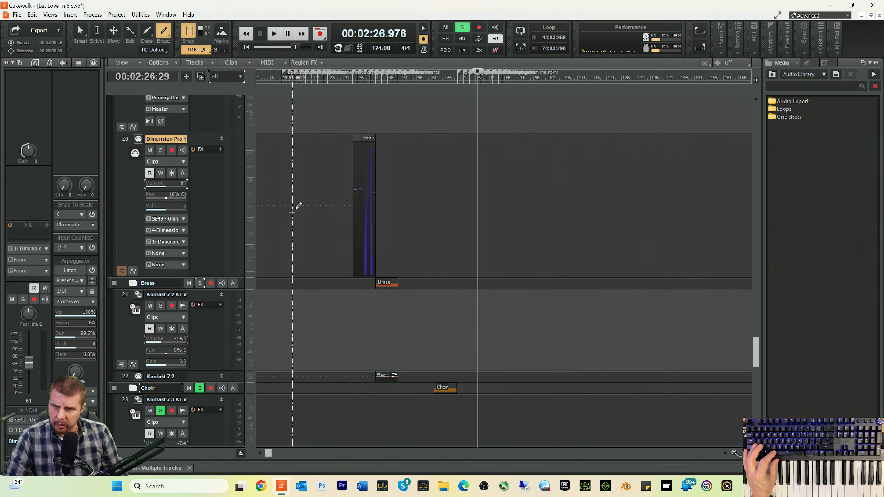
{"action": "key", "text": "t"}
{"action": "left_click", "coordinate": [377, 214]}
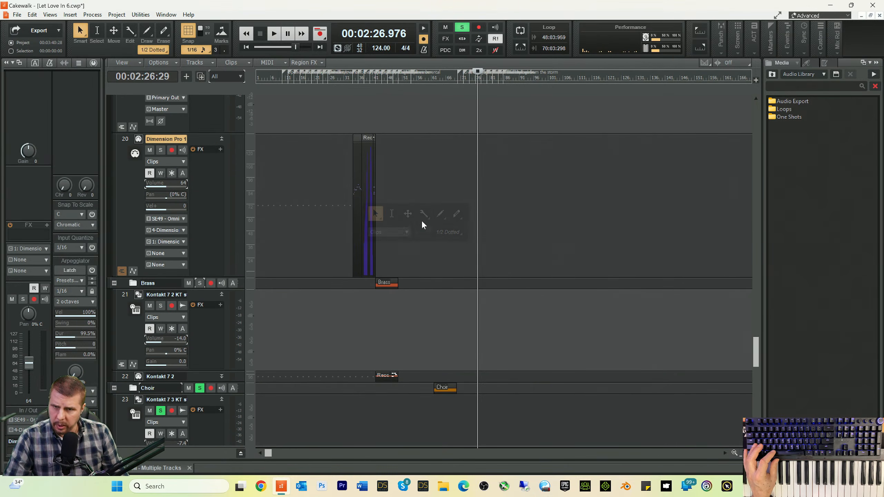
{"action": "left_click_drag", "start_coordinate": [426, 219], "coordinate": [360, 210]}
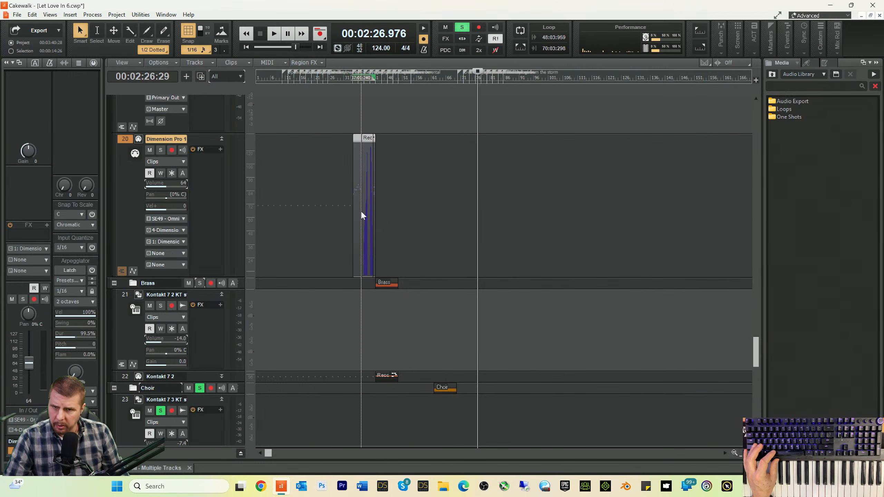
{"action": "right_click", "coordinate": [361, 210]}
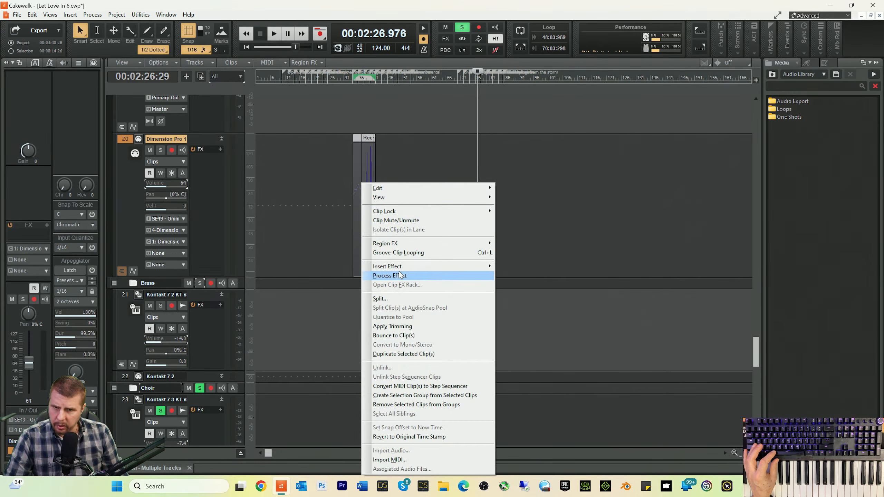
{"action": "left_click", "coordinate": [394, 335]}
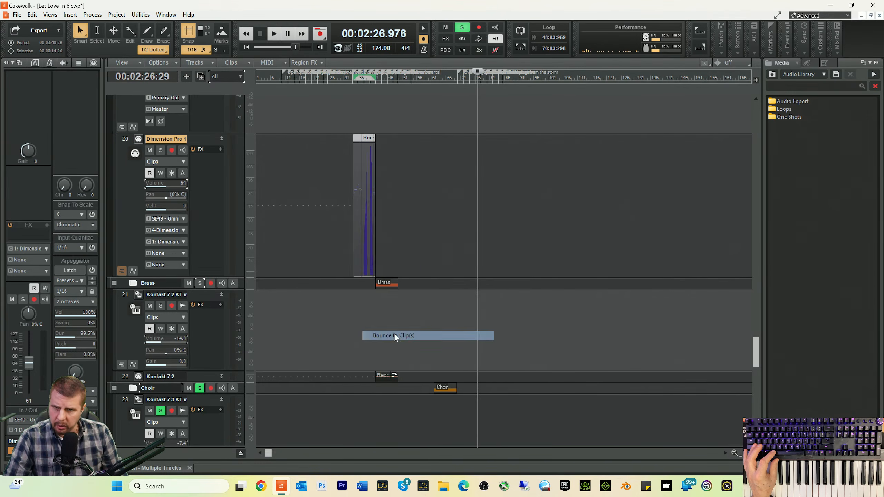
- Clear all solos and play the full mix from 00:00:59:05, just before the Organ clip
{"action": "left_click", "coordinate": [345, 79]}
{"action": "key", "text": "space"}
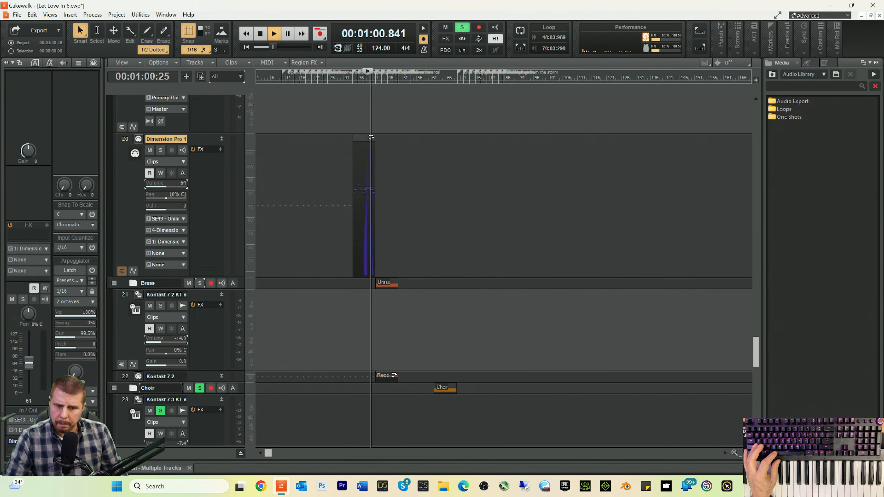
{"action": "left_click", "coordinate": [749, 453]}
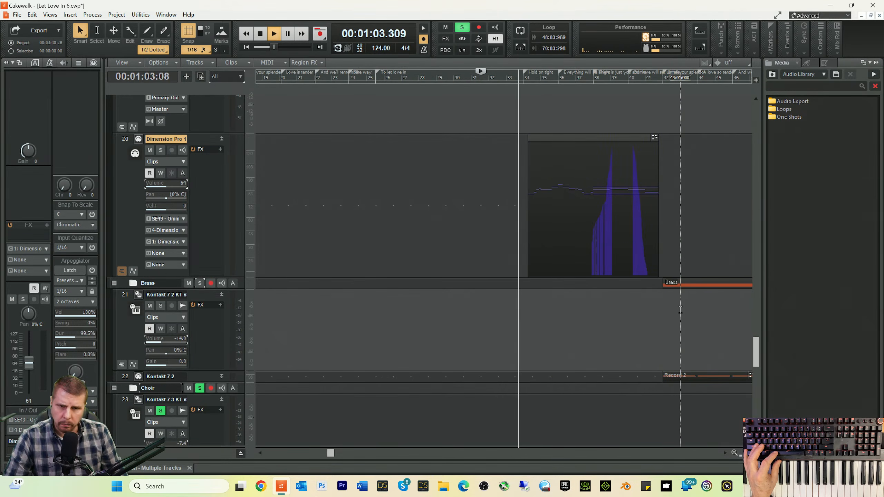
{"action": "key", "text": "space"}
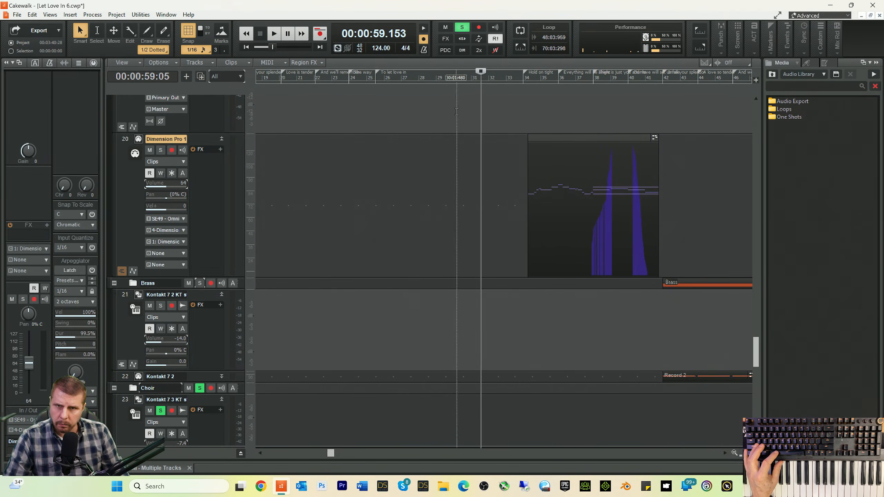
{"action": "left_click", "coordinate": [463, 28]}
{"action": "key", "text": "space"}
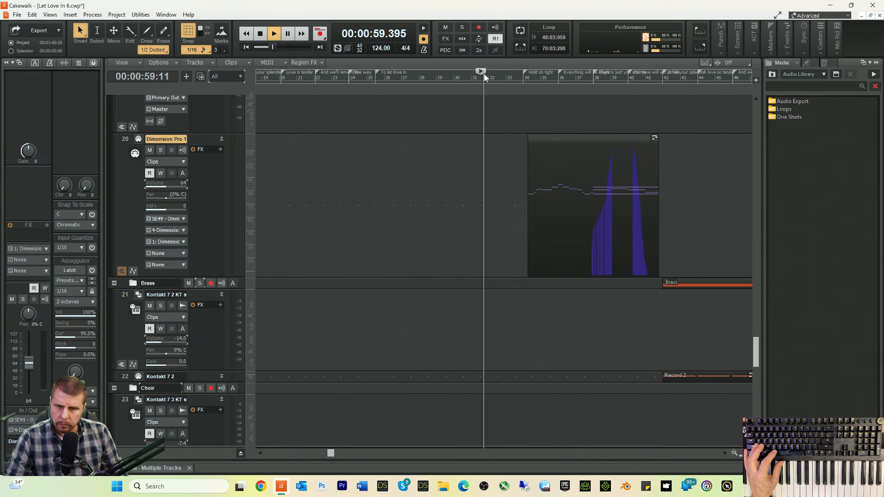
- Lower the volume of the Dimension Pro 1 audio track in the Organ folder to -14.8 during playback
{"action": "scroll", "coordinate": [324, 183], "scroll_direction": "up", "scroll_amount": 3}
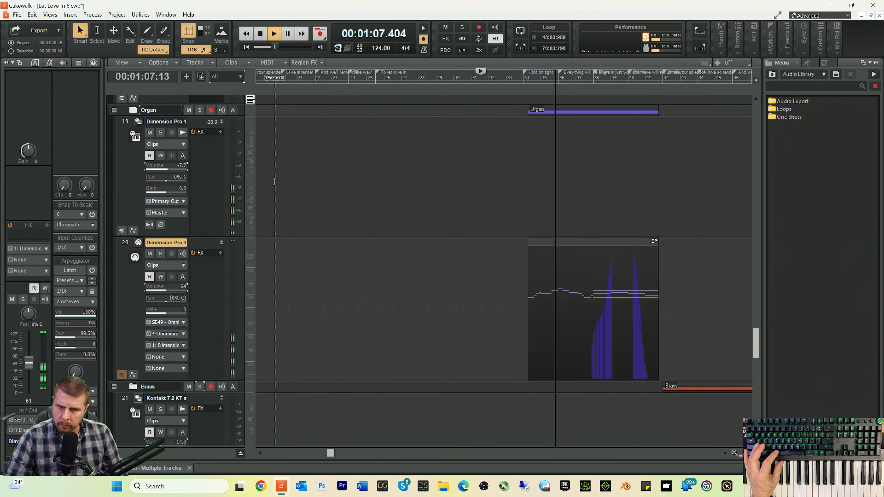
{"action": "left_click_drag", "start_coordinate": [170, 168], "coordinate": [169, 168]}
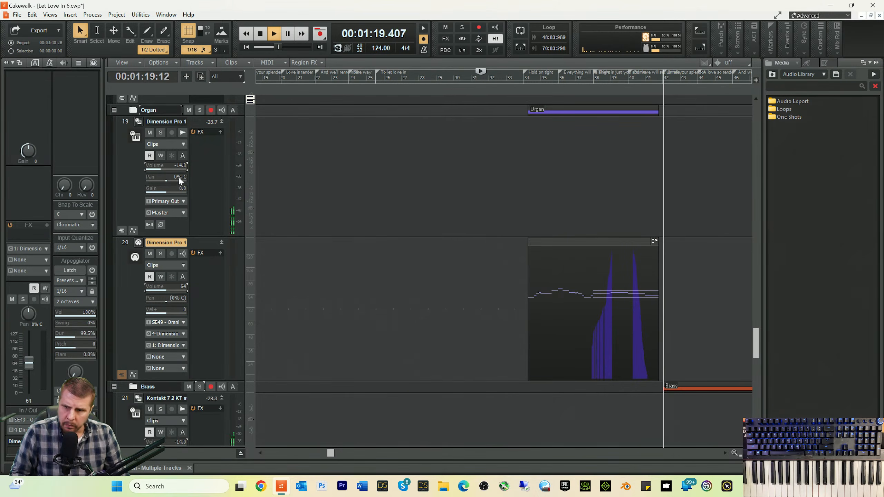
{"action": "scroll", "coordinate": [298, 305], "scroll_direction": "down", "scroll_amount": 4}
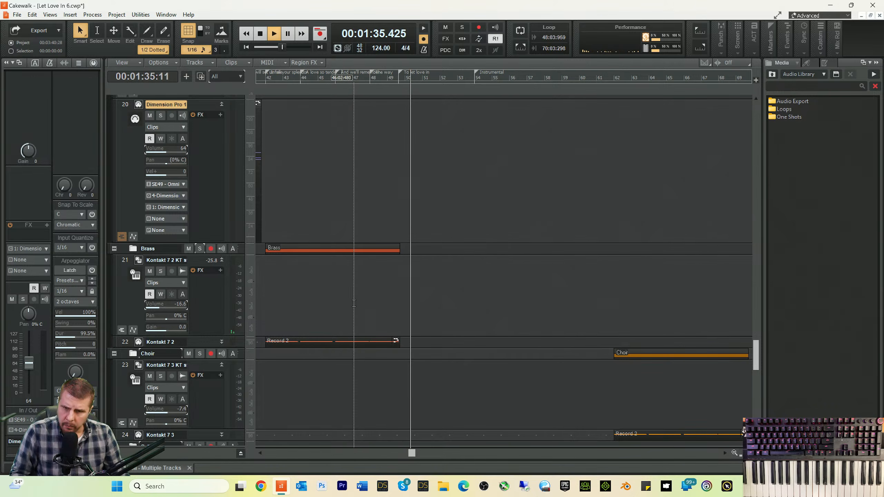
- Follow the full mix down to the Choir and Cello folders, and return the playhead to 00:02:12:25
{"action": "scroll", "coordinate": [516, 309], "scroll_direction": "down", "scroll_amount": 1}
{"action": "scroll", "coordinate": [515, 310], "scroll_direction": "down", "scroll_amount": 2}
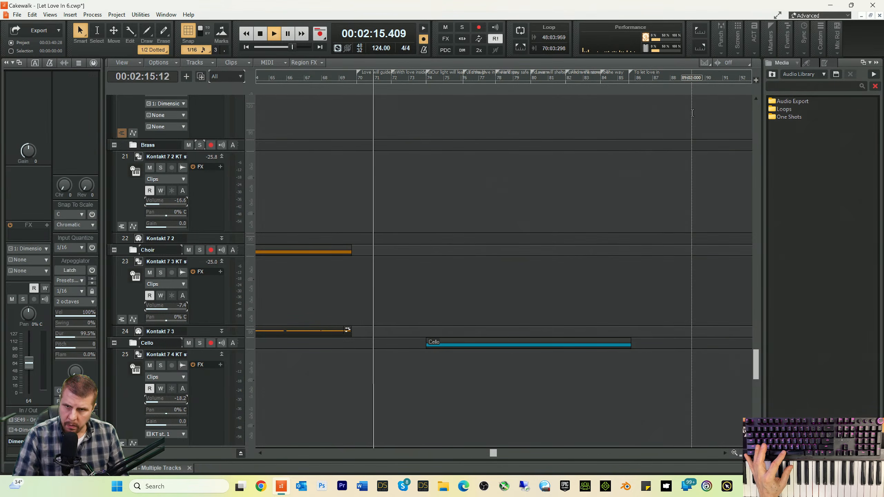
{"action": "left_click", "coordinate": [350, 79]}
- Go up to the Lead Vocal track, select its T5 take clip near bar 70, and open it in the Melodyne editor
{"action": "scroll", "coordinate": [405, 173], "scroll_direction": "up", "scroll_amount": 5}
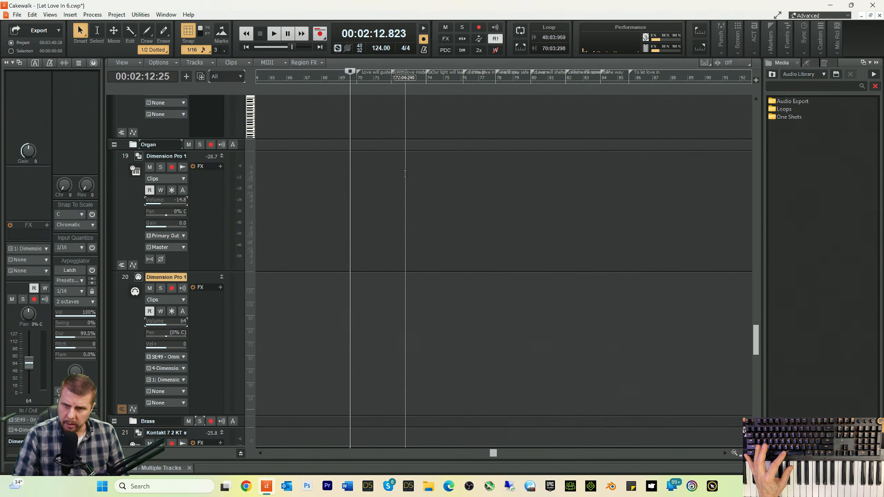
{"action": "scroll", "coordinate": [405, 157], "scroll_direction": "up", "scroll_amount": 6}
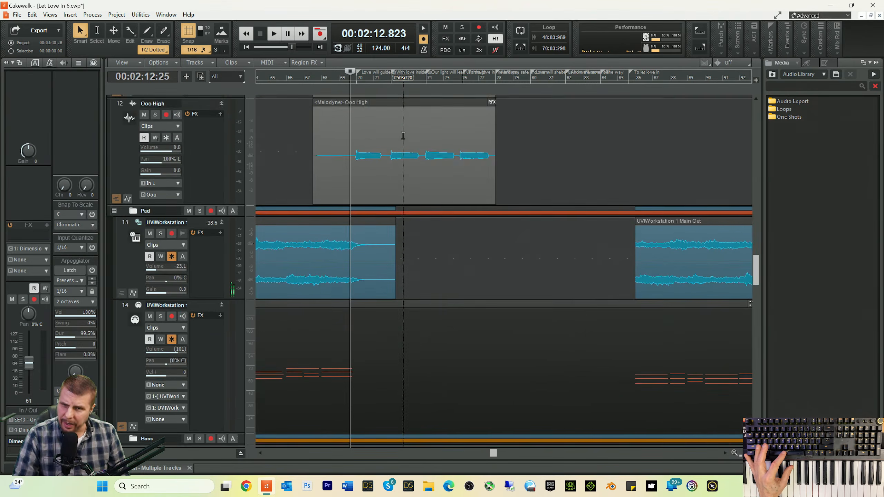
{"action": "scroll", "coordinate": [403, 135], "scroll_direction": "up", "scroll_amount": 6}
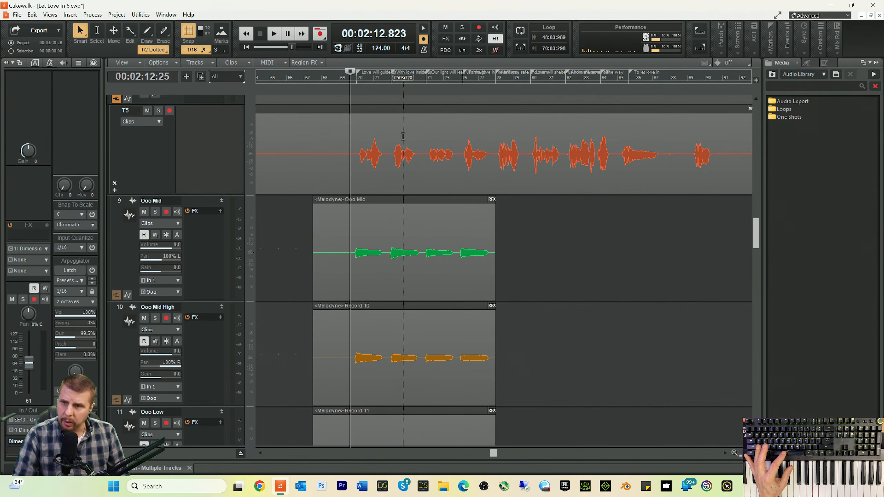
{"action": "scroll", "coordinate": [403, 137], "scroll_direction": "up", "scroll_amount": 3}
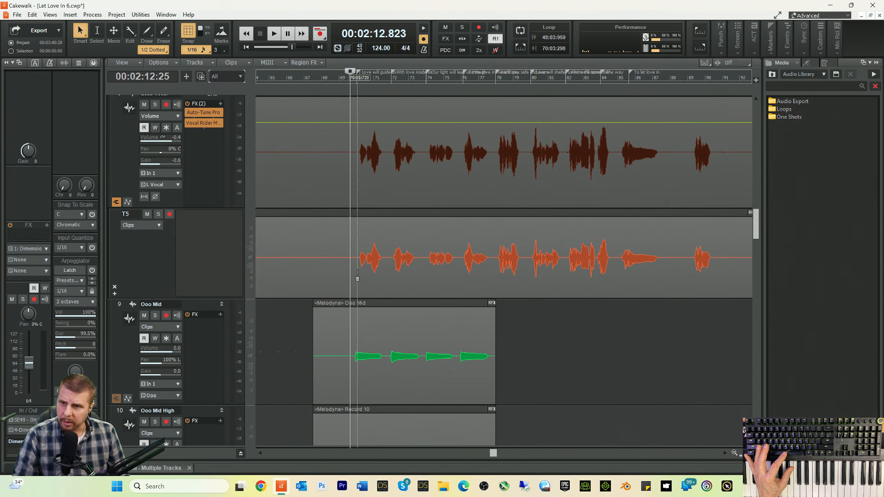
{"action": "scroll", "coordinate": [367, 248], "scroll_direction": "up", "scroll_amount": 2}
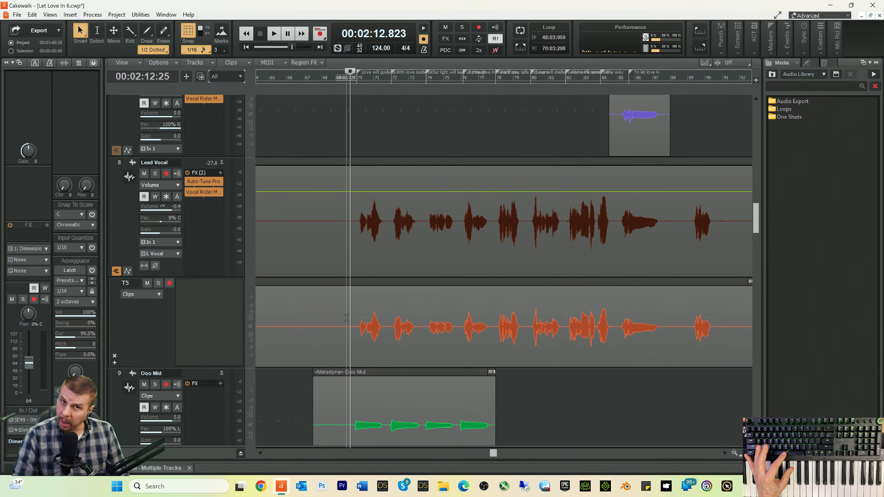
{"action": "left_click", "coordinate": [351, 353]}
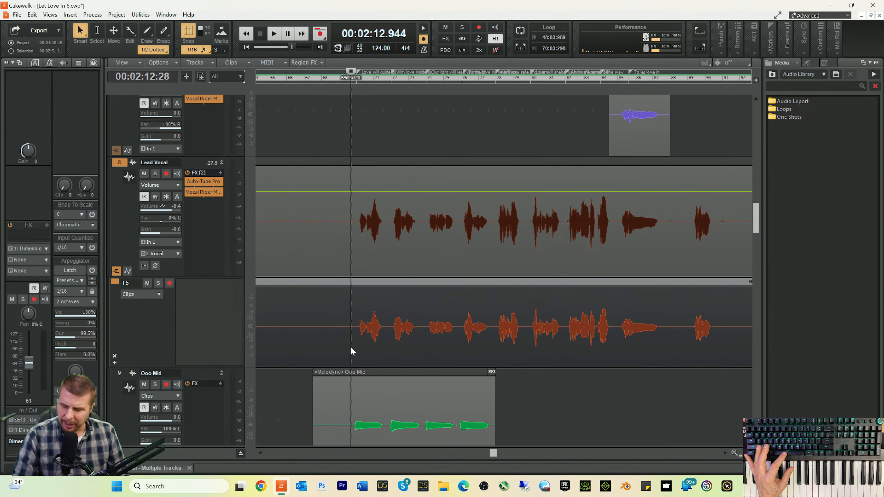
{"action": "double_click", "coordinate": [351, 347]}
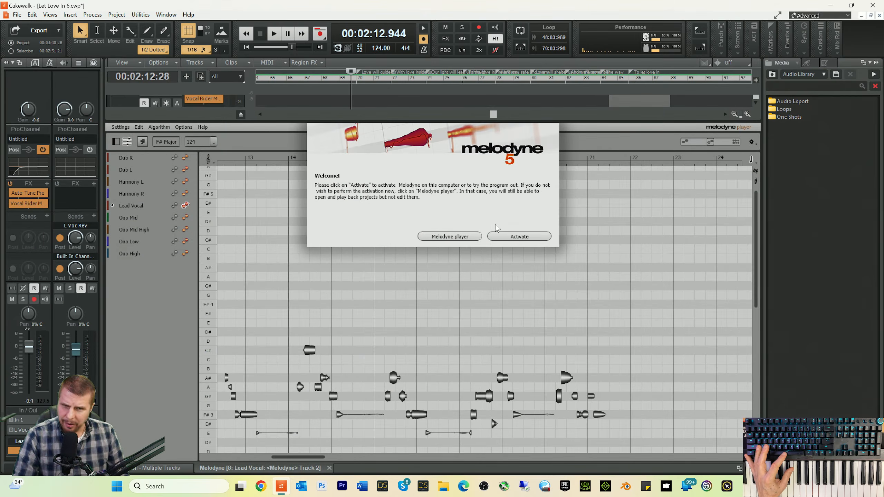
- Switch to the Celemony license web page, activate Melodyne 5 studio for this computer, and return to Cakewalk
{"action": "left_click", "coordinate": [510, 237]}
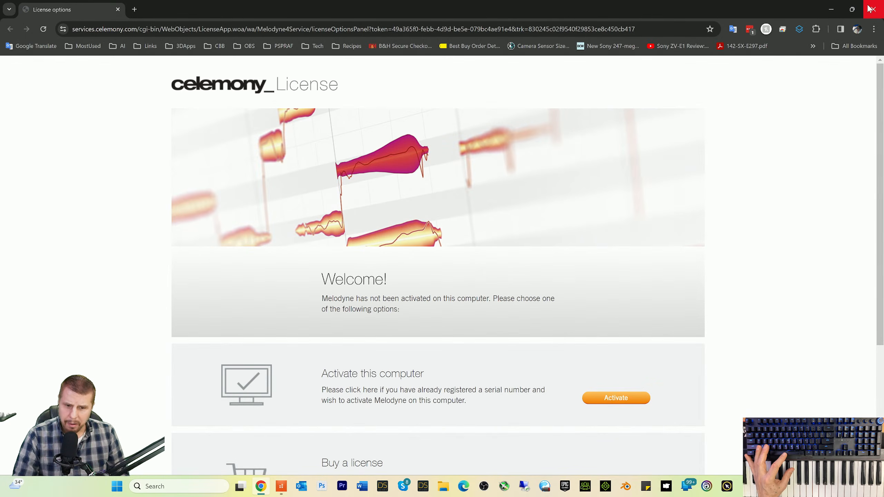
{"action": "scroll", "coordinate": [600, 191], "scroll_direction": "down", "scroll_amount": 4}
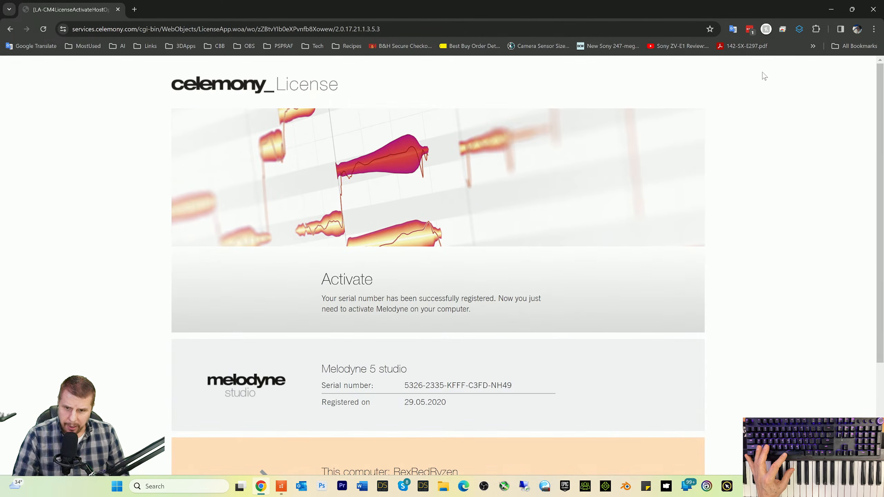
{"action": "scroll", "coordinate": [607, 209], "scroll_direction": "down", "scroll_amount": 4}
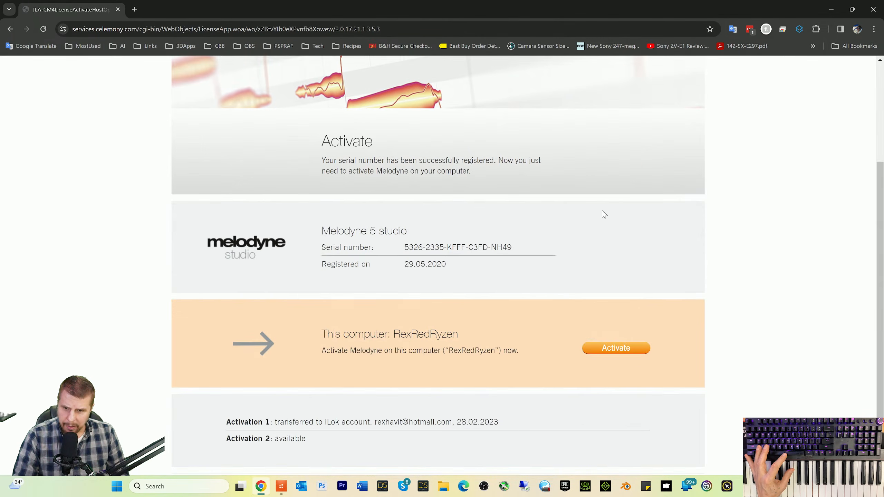
{"action": "scroll", "coordinate": [592, 224], "scroll_direction": "down", "scroll_amount": 1}
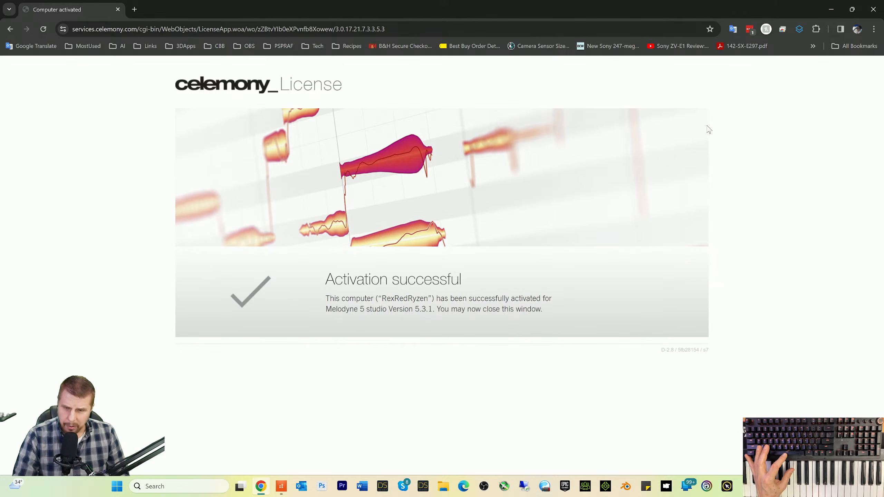
{"action": "left_click", "coordinate": [833, 9]}
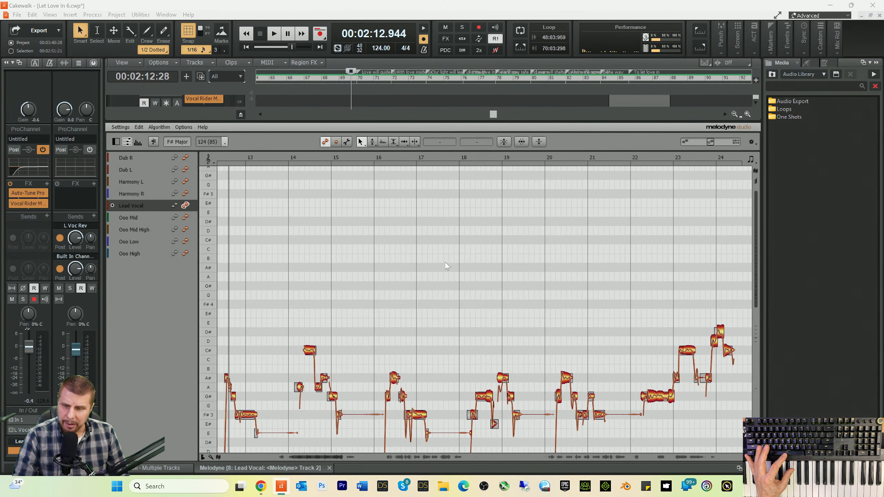
- Audition the lead vocal, zoom in on bar 70, and set the second note's pitch modulation to 46.0%
{"action": "key", "text": "space"}
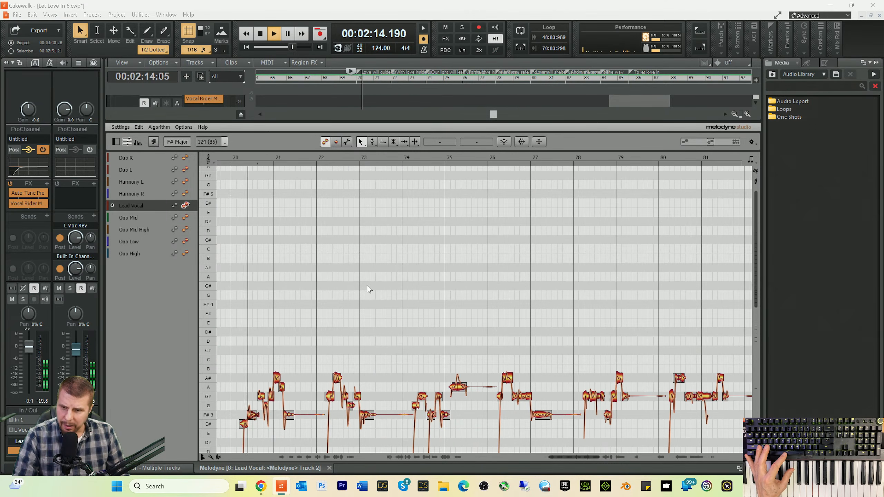
{"action": "key", "text": "space"}
{"action": "scroll", "coordinate": [365, 286], "scroll_direction": "down", "scroll_amount": 3}
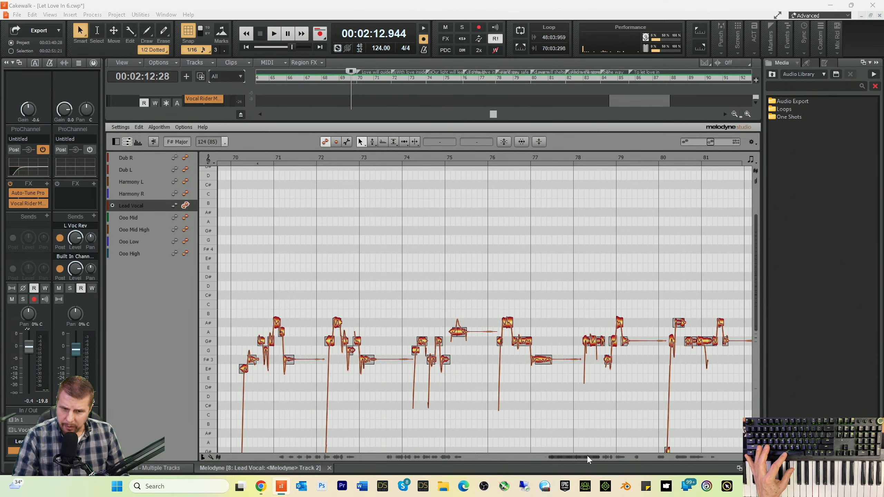
{"action": "left_click_drag", "start_coordinate": [598, 458], "coordinate": [529, 457]}
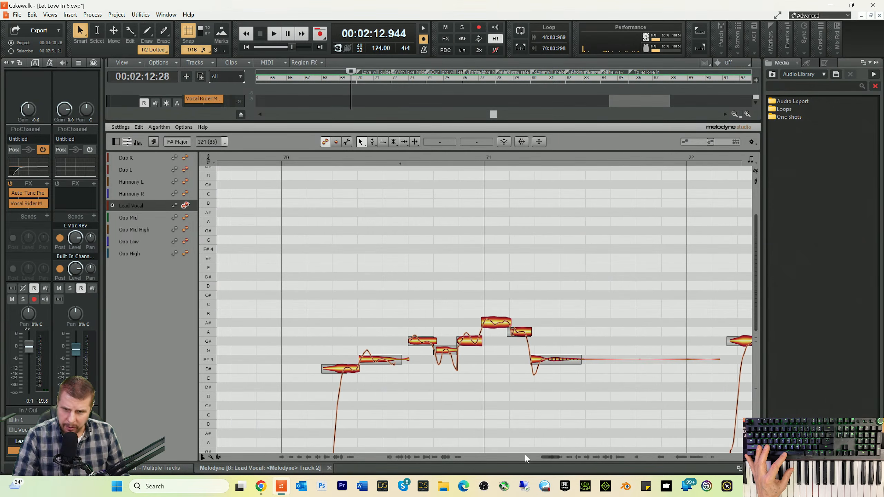
{"action": "right_click", "coordinate": [362, 358]}
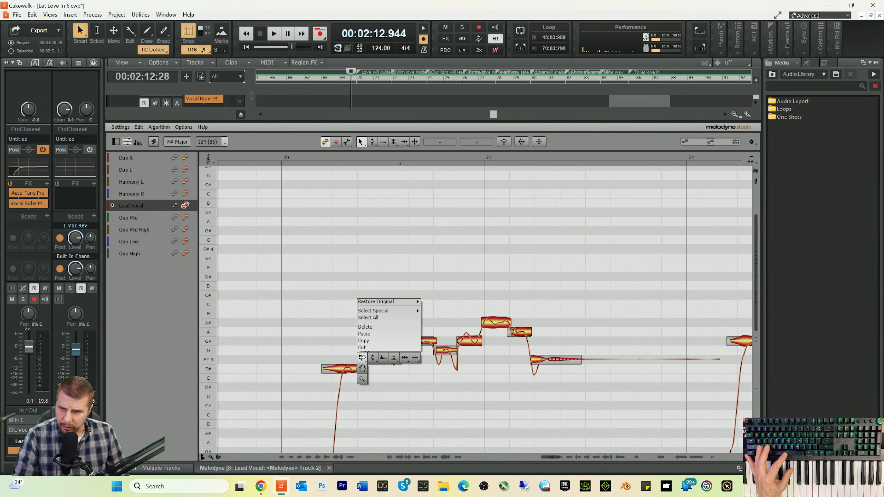
{"action": "left_click", "coordinate": [371, 369]}
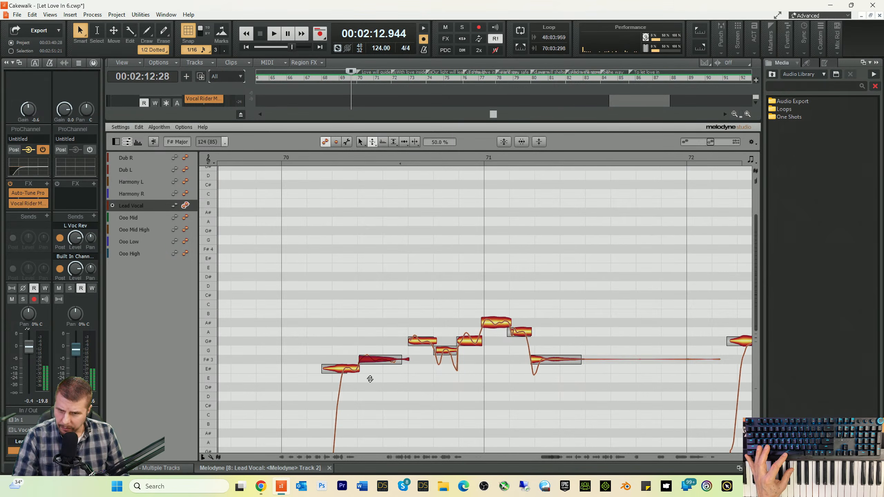
{"action": "key", "text": "space"}
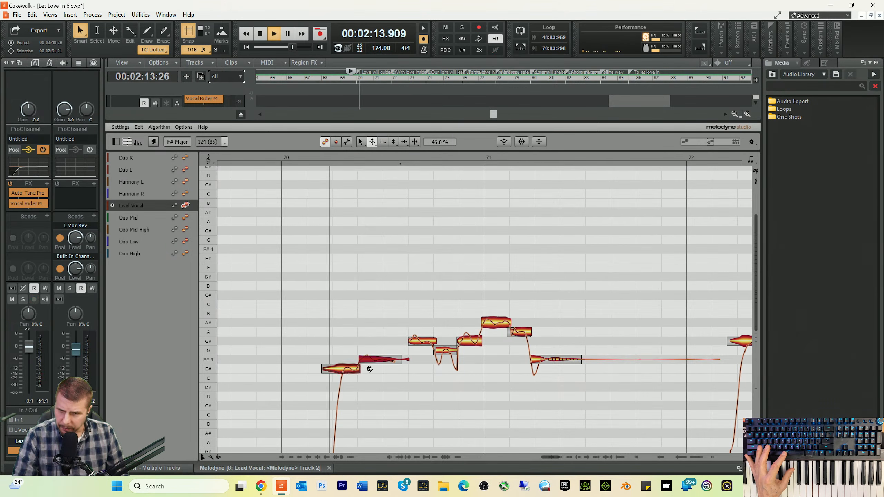
{"action": "key", "text": "space"}
- Try raising the first lead vocal note in bar 70 to F# 3 with the Pitch tool and audition it
{"action": "right_click", "coordinate": [369, 369]}
{"action": "left_click", "coordinate": [369, 358]}
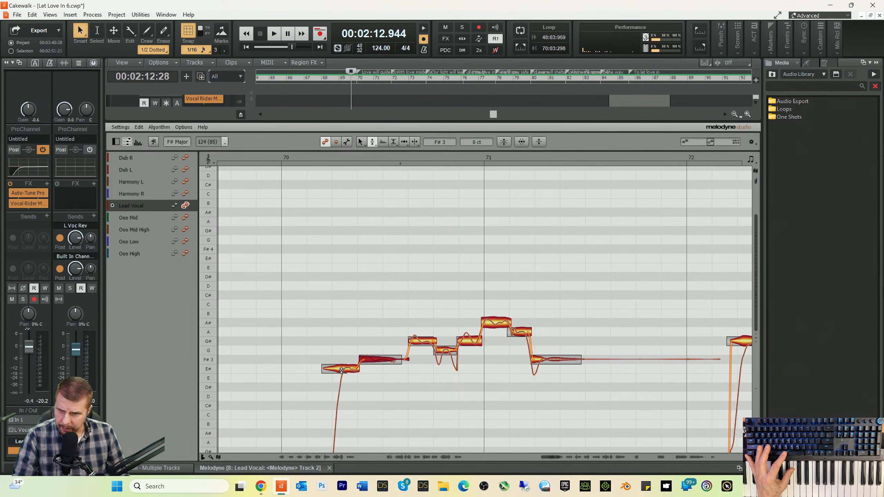
{"action": "key", "text": "space"}
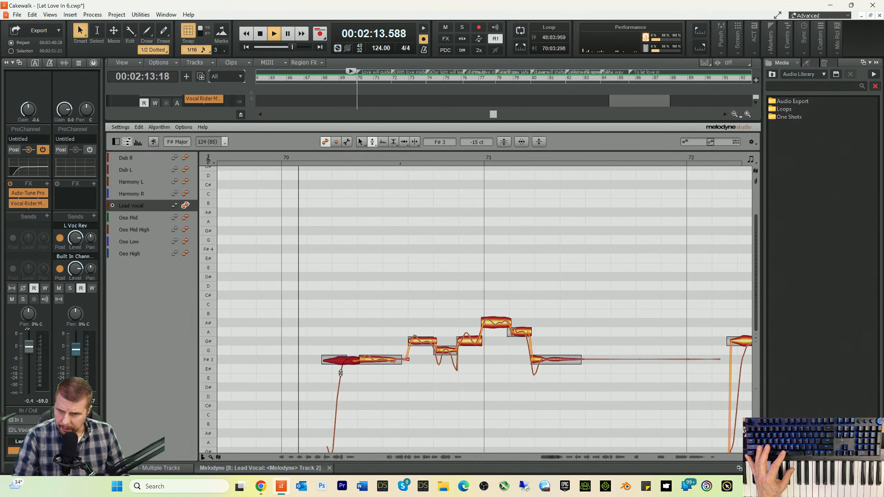
{"action": "key", "text": "space"}
{"action": "left_click", "coordinate": [369, 361]}
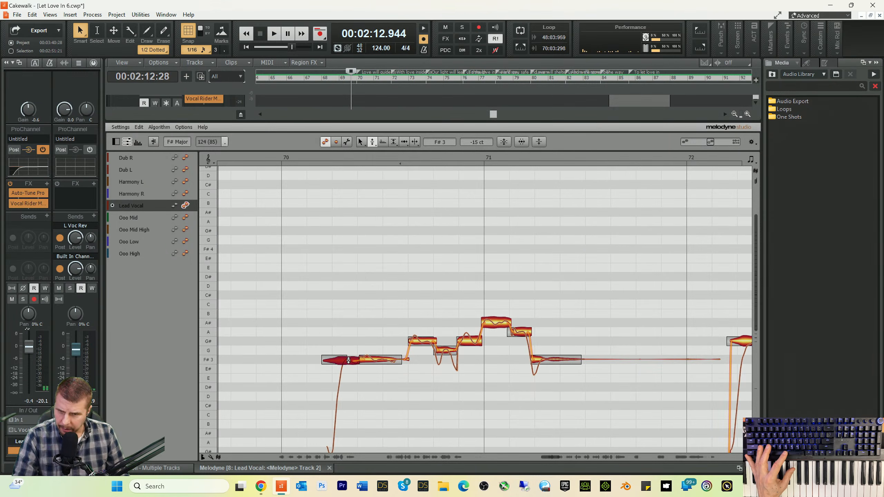
{"action": "key", "text": "space"}
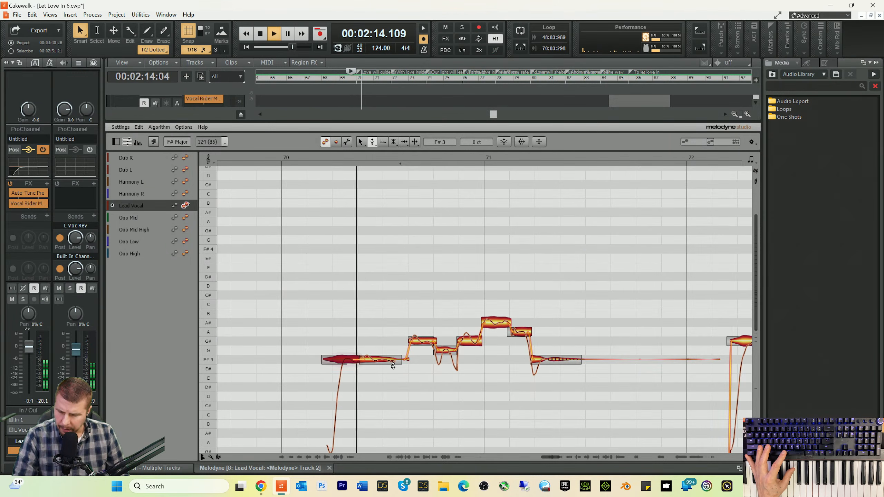
{"action": "key", "text": "space"}
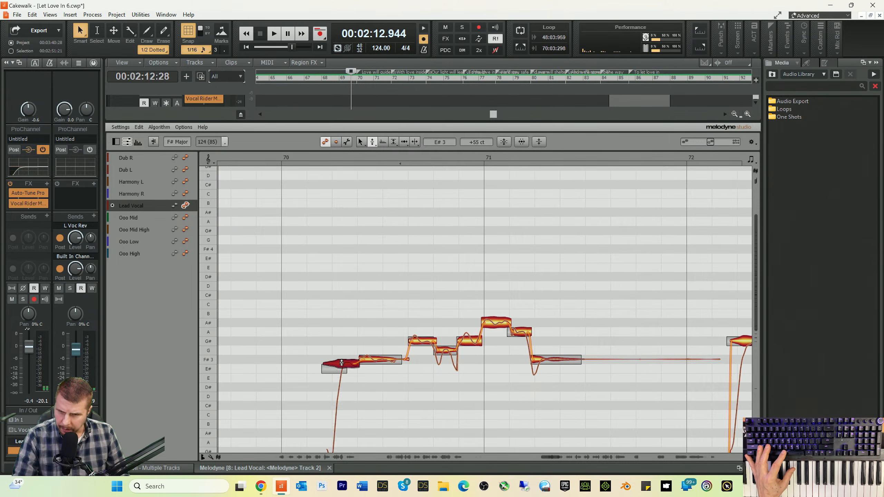
- Restore the first note in bar 70 to E# 3 at 0 ct and play the phrase back
{"action": "double_click", "coordinate": [339, 369]}
{"action": "key", "text": "space"}
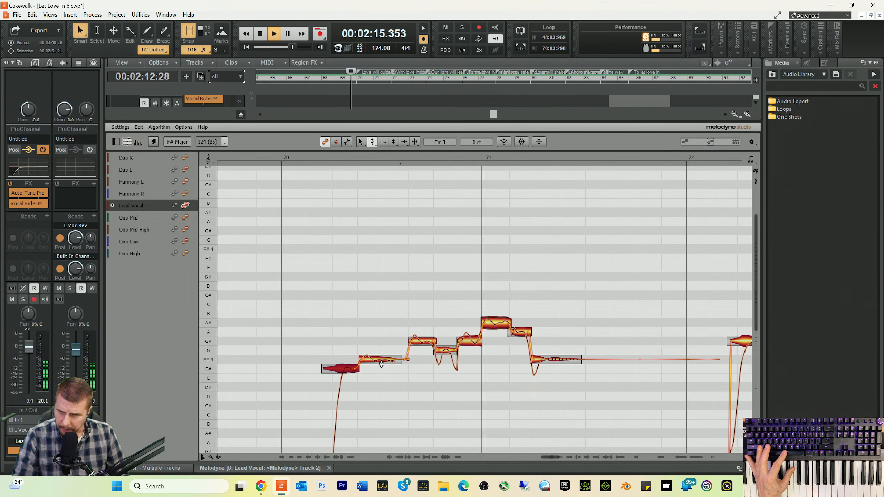
{"action": "key", "text": "space"}
- Set the pitch modulation of the second note in bar 70 to 28.0% and play the phrase back
{"action": "right_click", "coordinate": [363, 366]}
{"action": "left_click", "coordinate": [365, 368]}
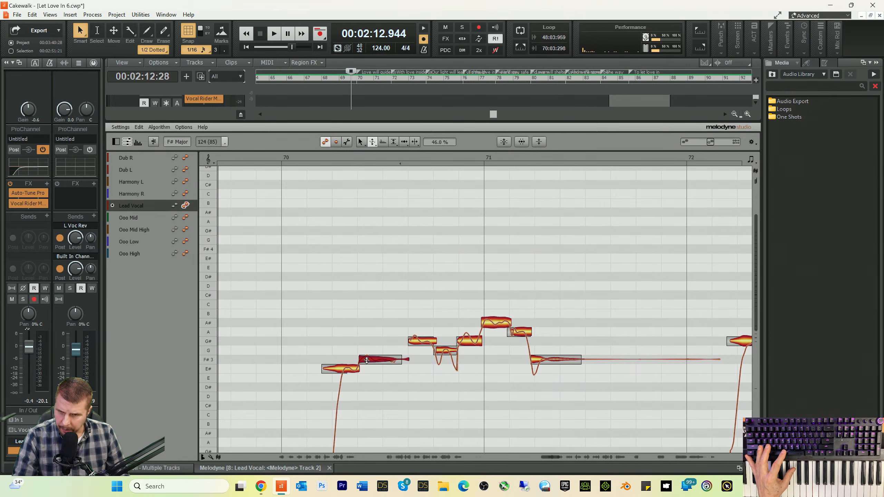
{"action": "key", "text": "space"}
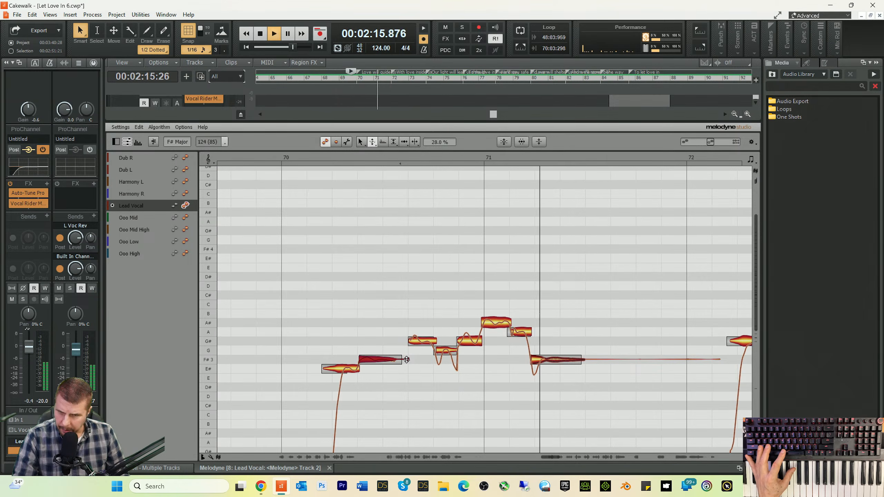
{"action": "key", "text": "space"}
- Adjust the pitch curve of the third note in bar 70, on G#, to -501.0% and play the section back
{"action": "right_click", "coordinate": [419, 345]}
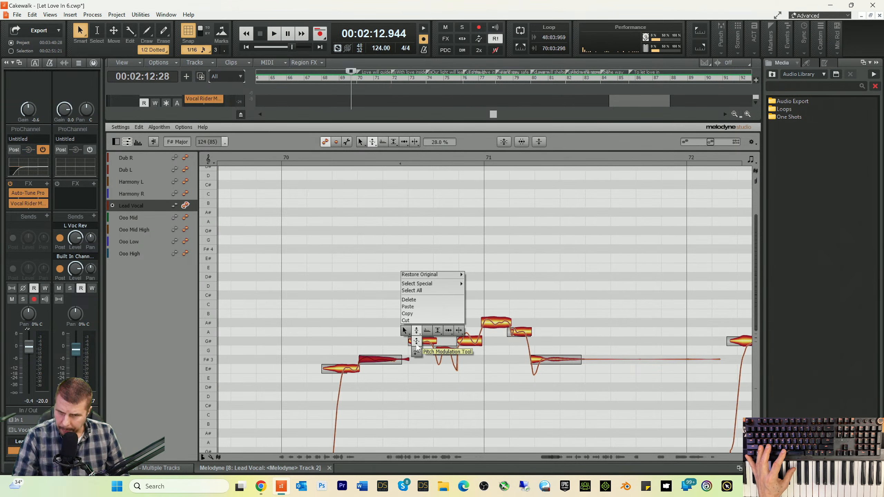
{"action": "left_click", "coordinate": [417, 344]}
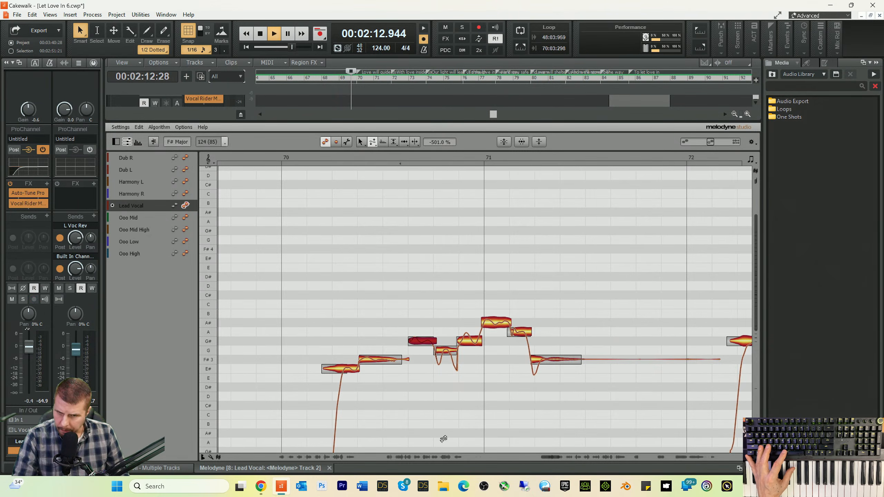
{"action": "key", "text": "space"}
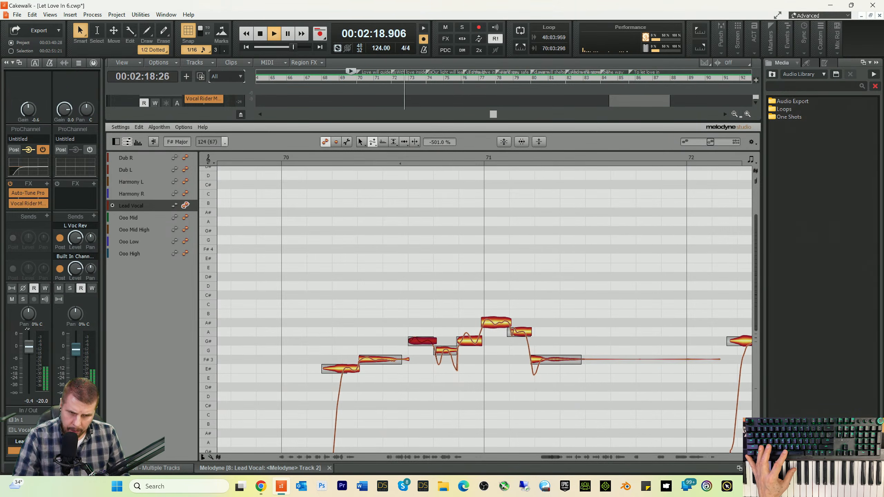
- Hide the Melodyne editor and follow the playing mix down the track list to the Cello and Strings folders
{"action": "key", "text": "d"}
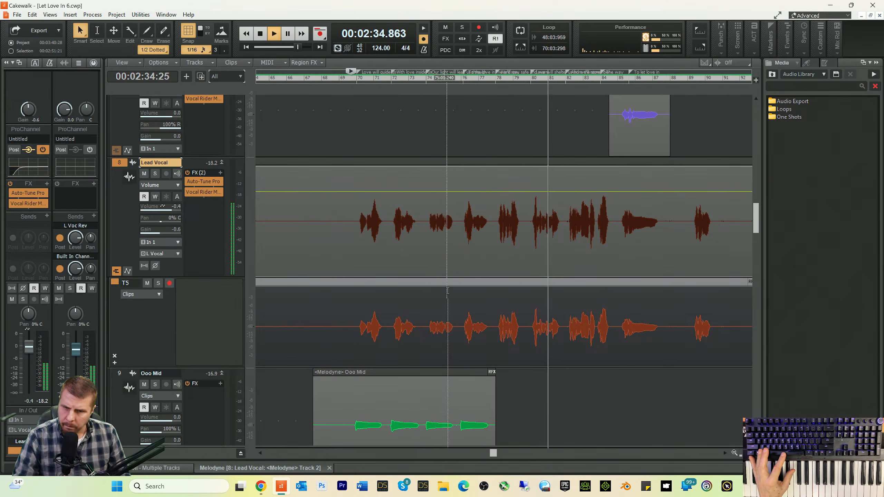
{"action": "scroll", "coordinate": [448, 290], "scroll_direction": "down", "scroll_amount": 10}
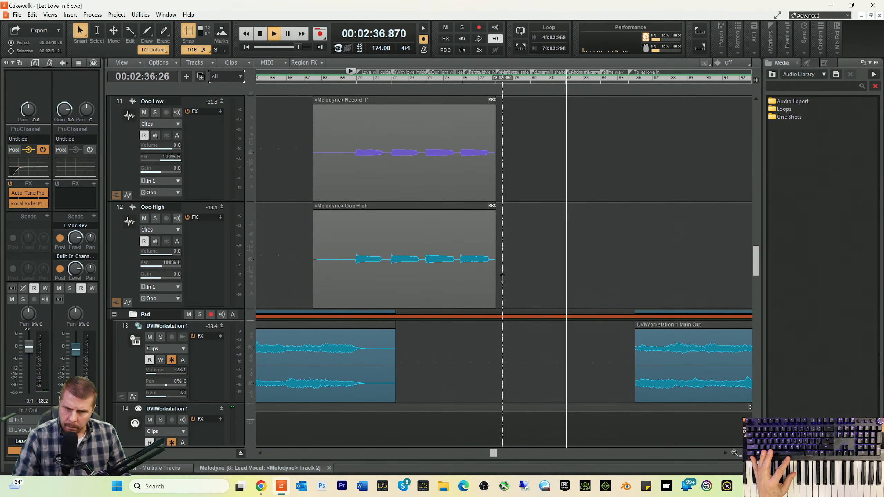
{"action": "scroll", "coordinate": [502, 279], "scroll_direction": "down", "scroll_amount": 10}
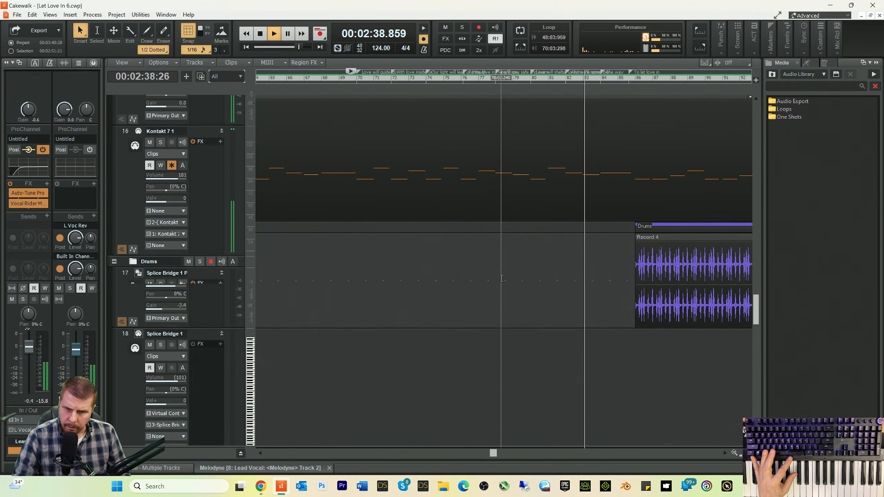
{"action": "scroll", "coordinate": [502, 279], "scroll_direction": "down", "scroll_amount": 10}
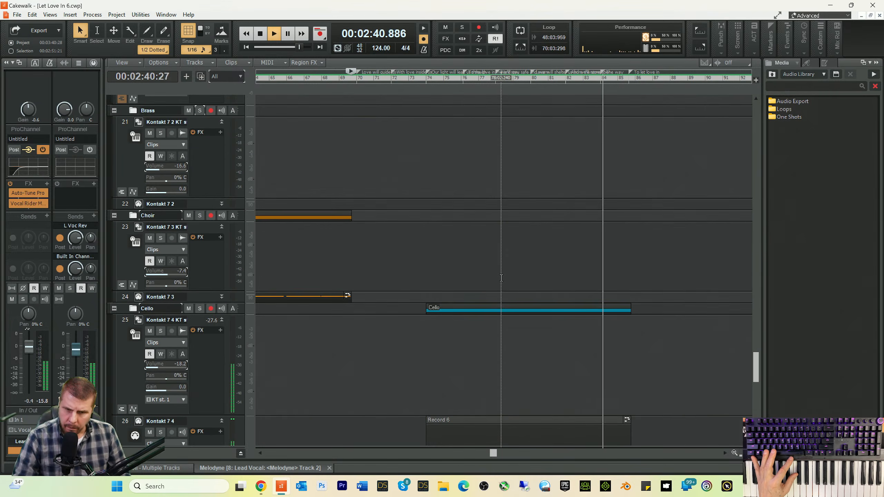
{"action": "scroll", "coordinate": [501, 278], "scroll_direction": "down", "scroll_amount": 8}
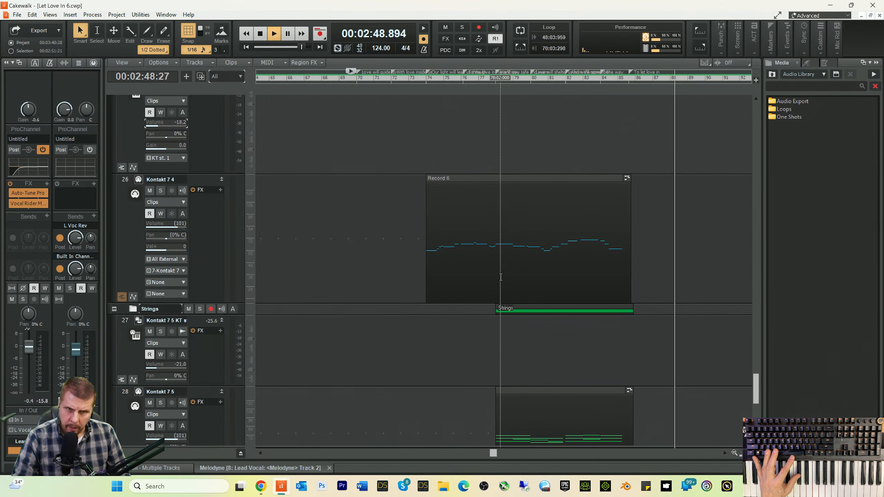
- Place the playhead at bar 85, stop playback, and arm the organ's Dimension Pro MIDI track 20 for recording
{"action": "left_click", "coordinate": [617, 79]}
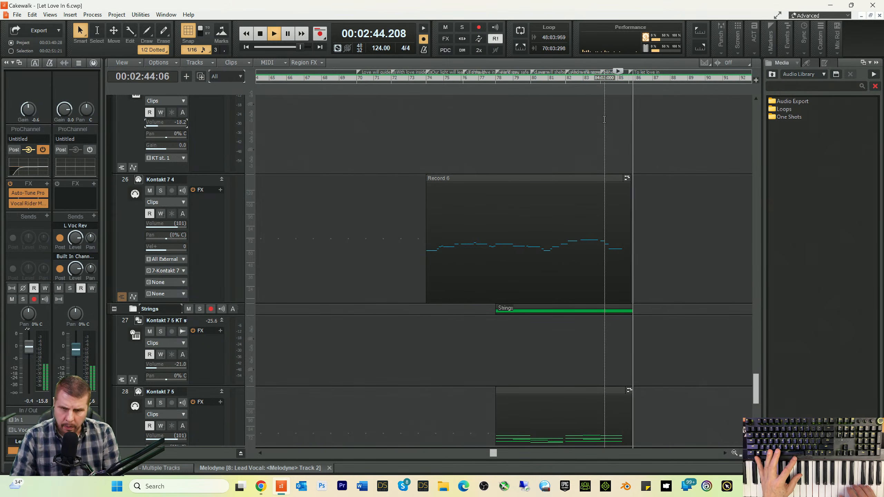
{"action": "key", "text": "space"}
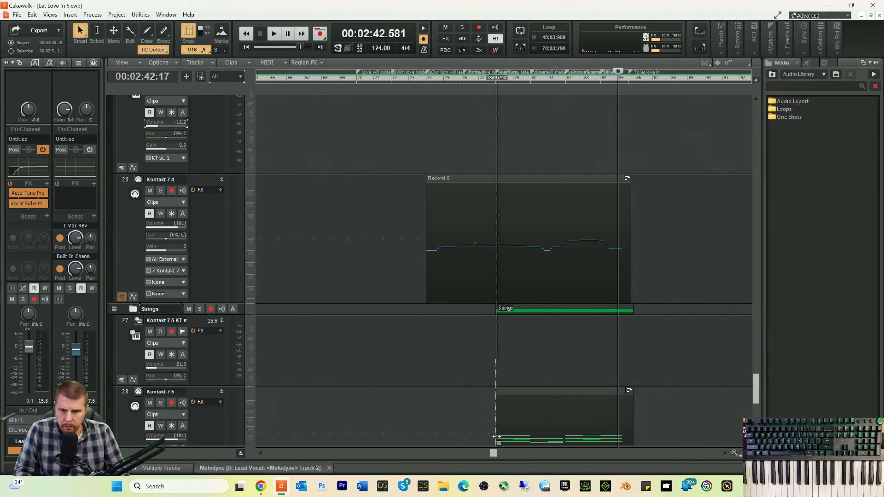
{"action": "mouse_move", "coordinate": [494, 454]}
{"action": "left_mouse_down"}
{"action": "mouse_move", "coordinate": [588, 456]}
{"action": "mouse_move", "coordinate": [491, 456]}
{"action": "mouse_move", "coordinate": [499, 456]}
{"action": "left_mouse_up"}
{"action": "scroll", "coordinate": [549, 354], "scroll_direction": "up", "scroll_amount": 2}
{"action": "scroll", "coordinate": [549, 355], "scroll_direction": "up", "scroll_amount": 2}
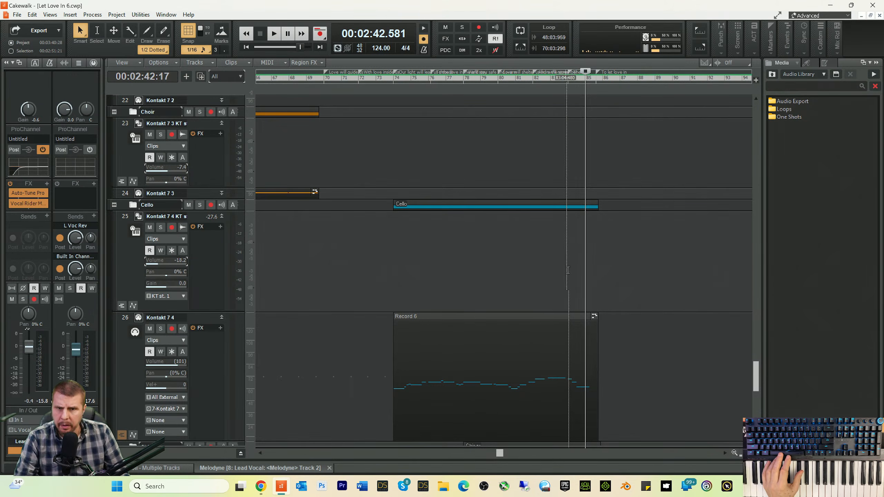
{"action": "scroll", "coordinate": [570, 246], "scroll_direction": "up", "scroll_amount": 7}
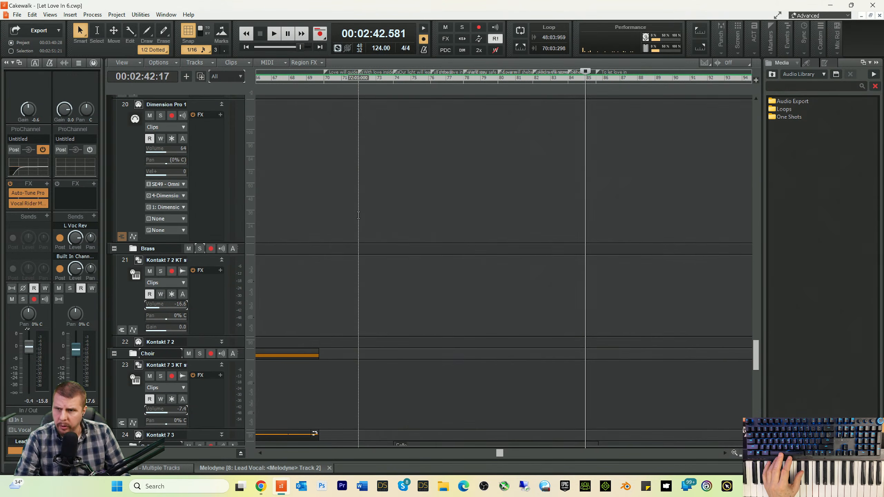
{"action": "scroll", "coordinate": [358, 215], "scroll_direction": "up", "scroll_amount": 3}
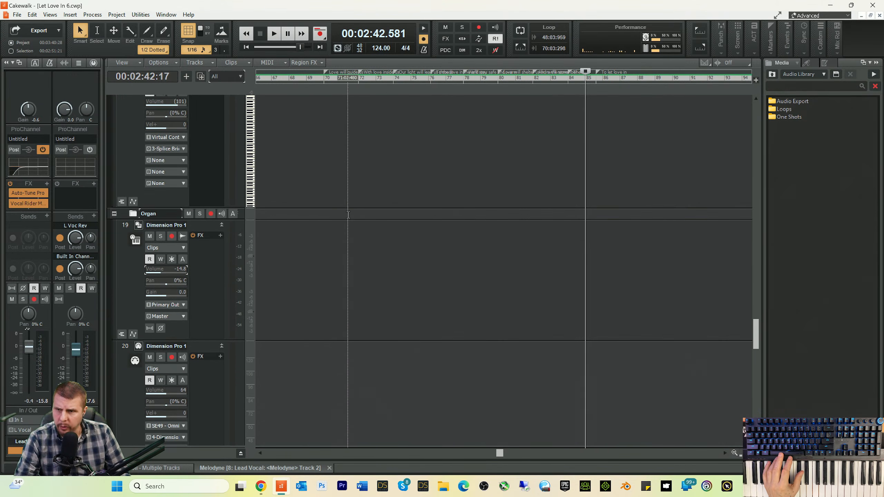
{"action": "left_click", "coordinate": [171, 237]}
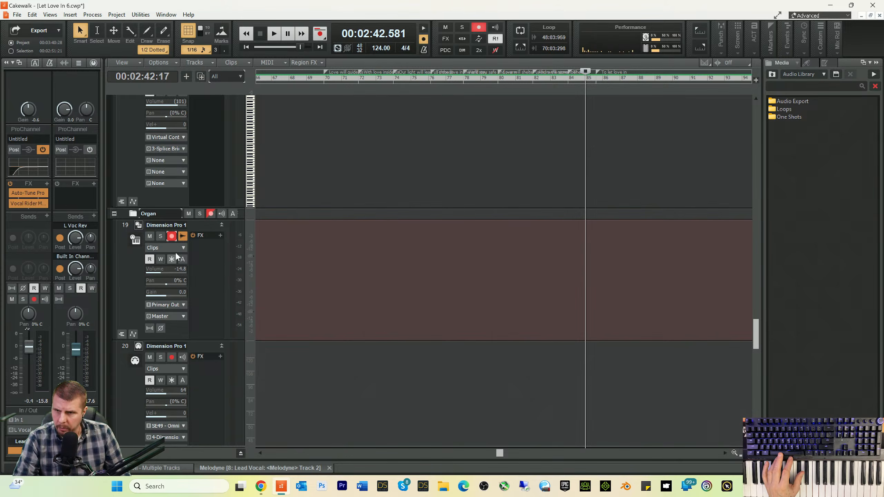
{"action": "left_click", "coordinate": [175, 237]}
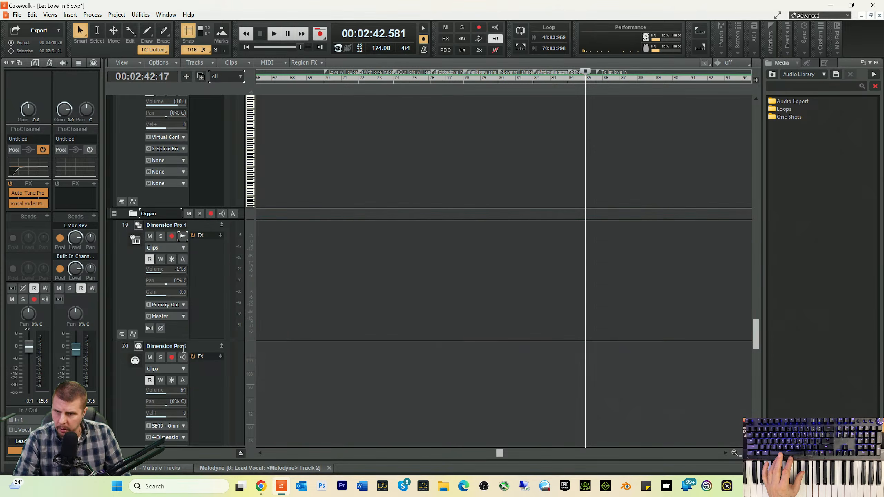
{"action": "left_click", "coordinate": [172, 358]}
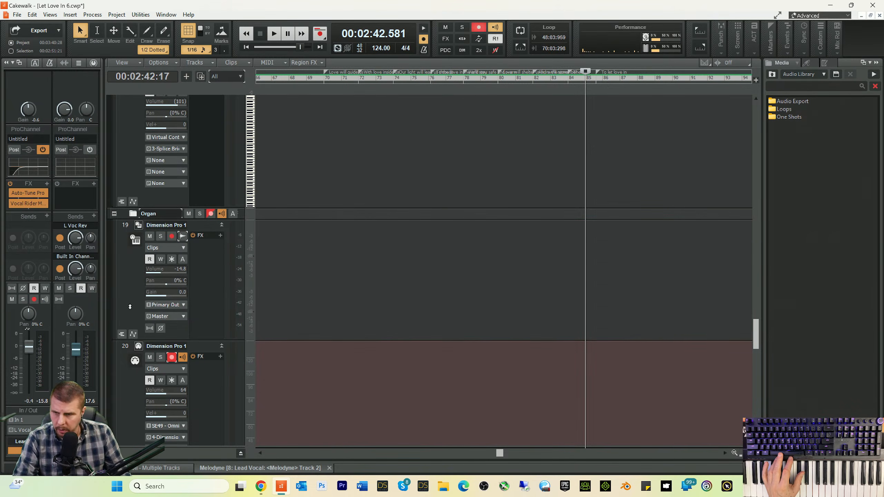
{"action": "left_click", "coordinate": [118, 350]}
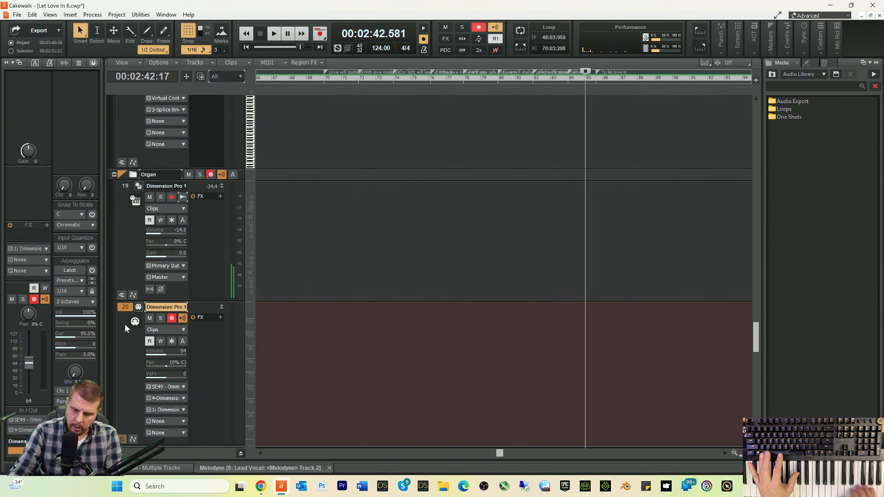
- Play the section from bar 85 twice to rehearse an organ part over it on the armed track
{"action": "key", "text": "space"}
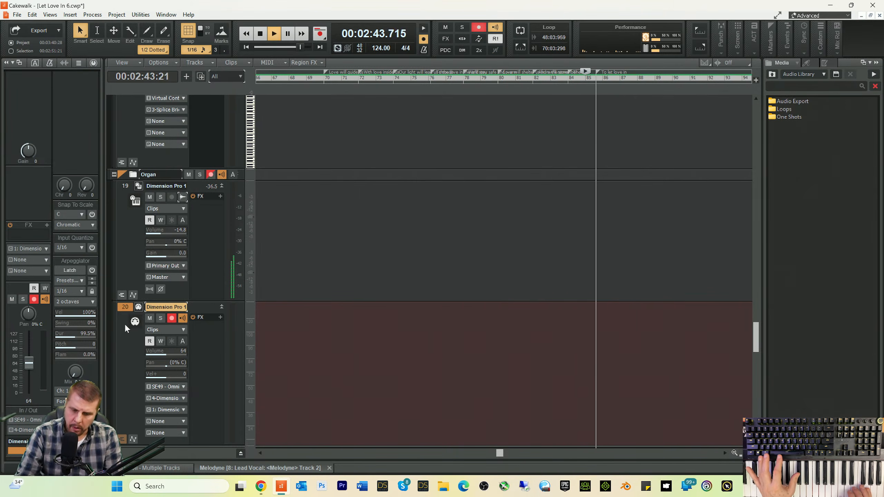
{"action": "key", "text": "space"}
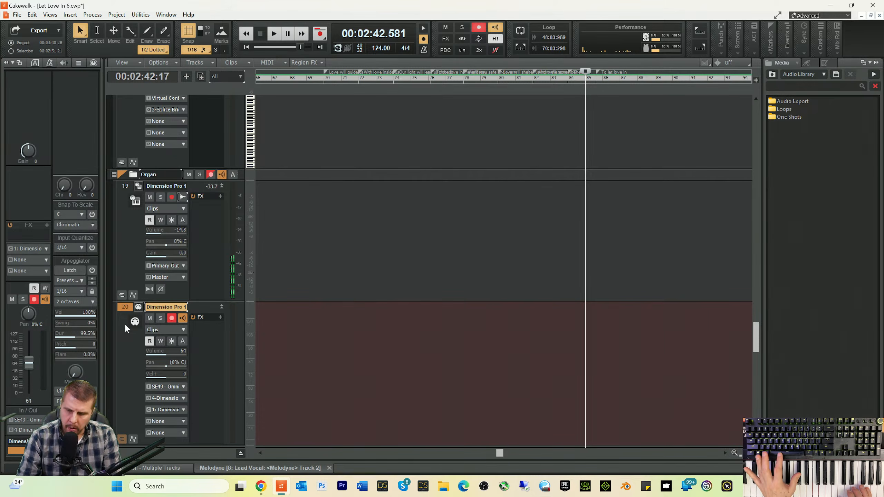
{"action": "key", "text": "space"}
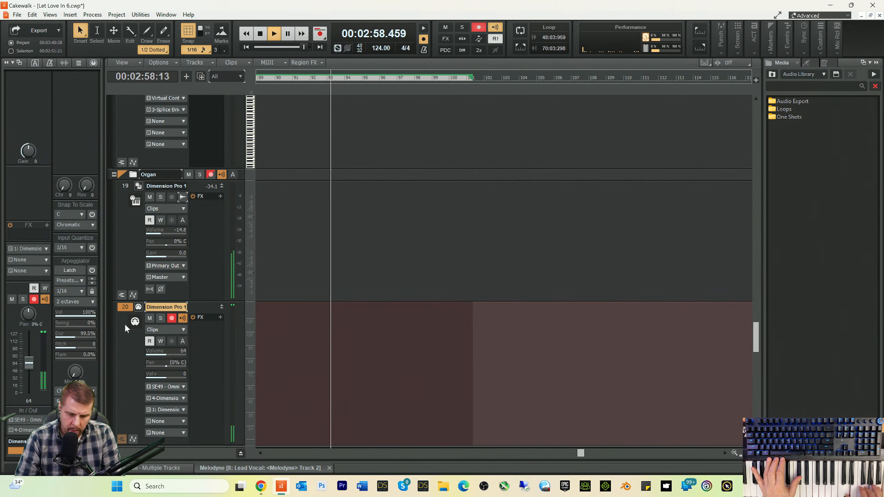
{"action": "key", "text": "space"}
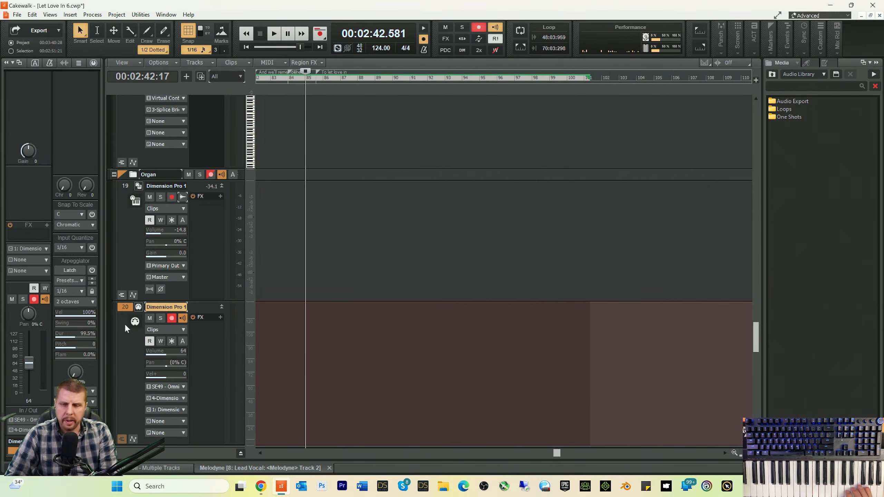
- Play the mix from bar 85 and solo the UVIWorkstation MIDI track 14
{"action": "scroll", "coordinate": [536, 110], "scroll_direction": "up", "scroll_amount": 5}
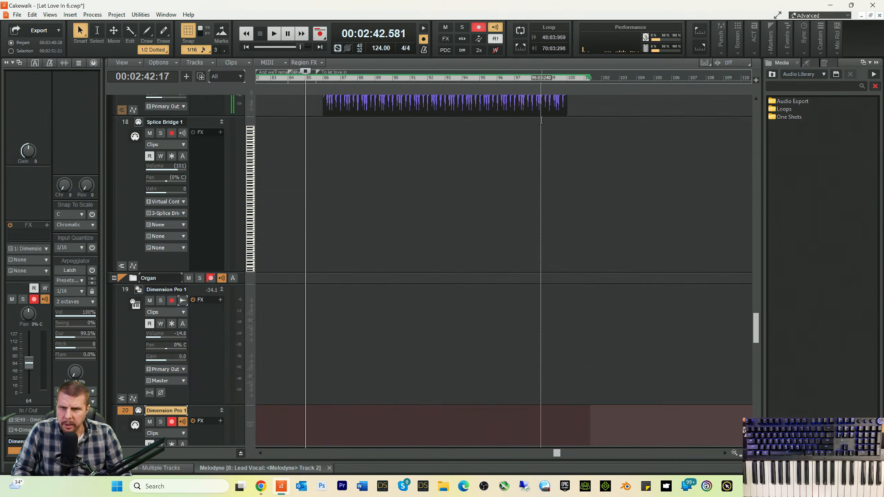
{"action": "scroll", "coordinate": [536, 109], "scroll_direction": "up", "scroll_amount": 6}
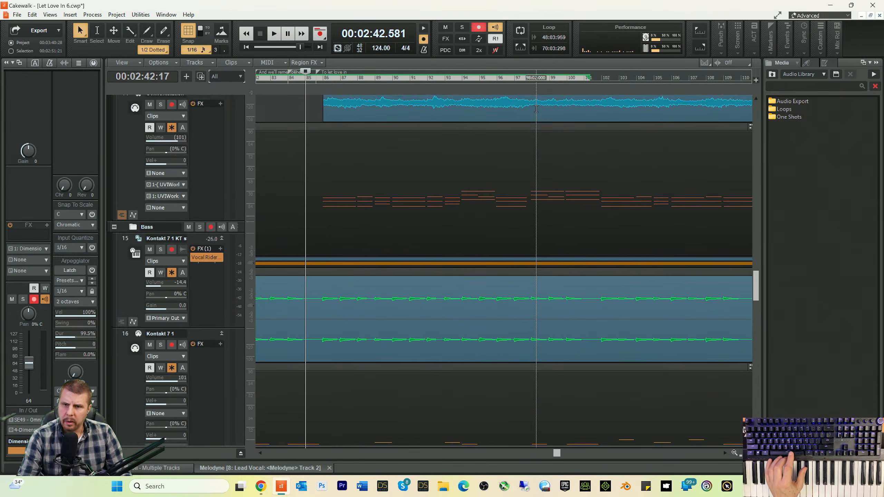
{"action": "key", "text": "space"}
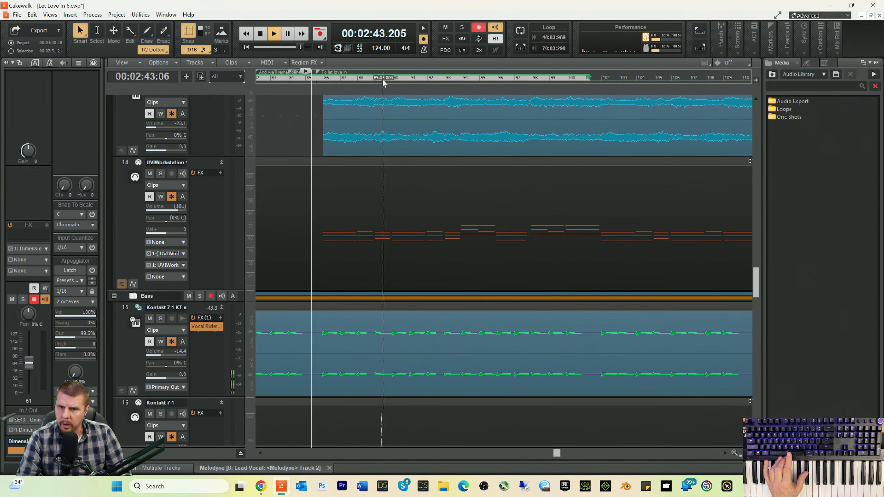
{"action": "left_click", "coordinate": [161, 173]}
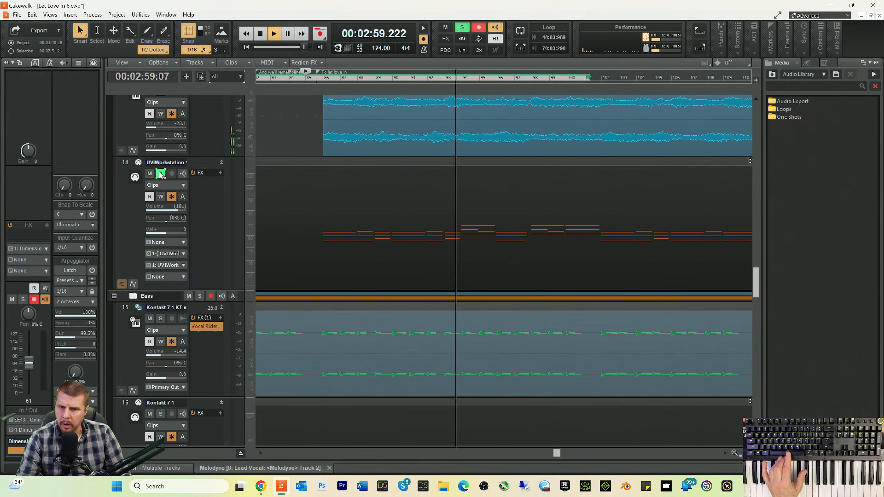
{"action": "key", "text": "space"}
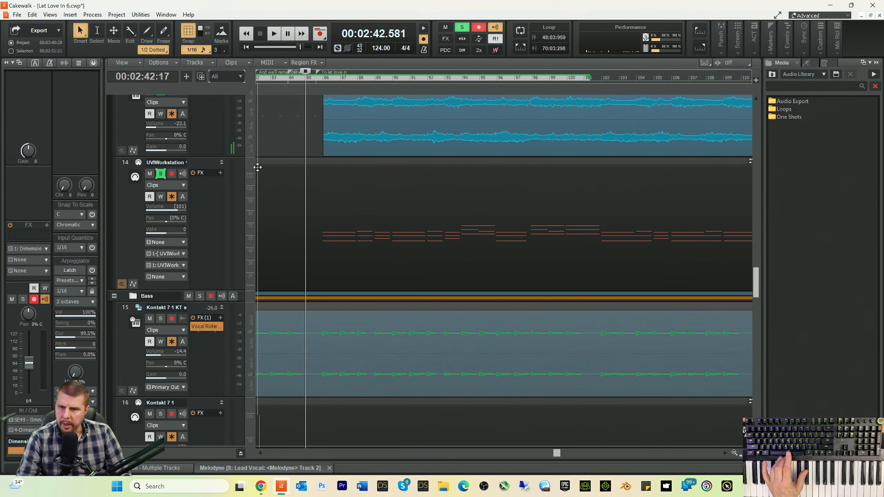
- Open the UVIWorkstation clip in the piano roll, zoomed out over several bars, with the note area enlarged over the velocity lane
{"action": "double_click", "coordinate": [330, 267]}
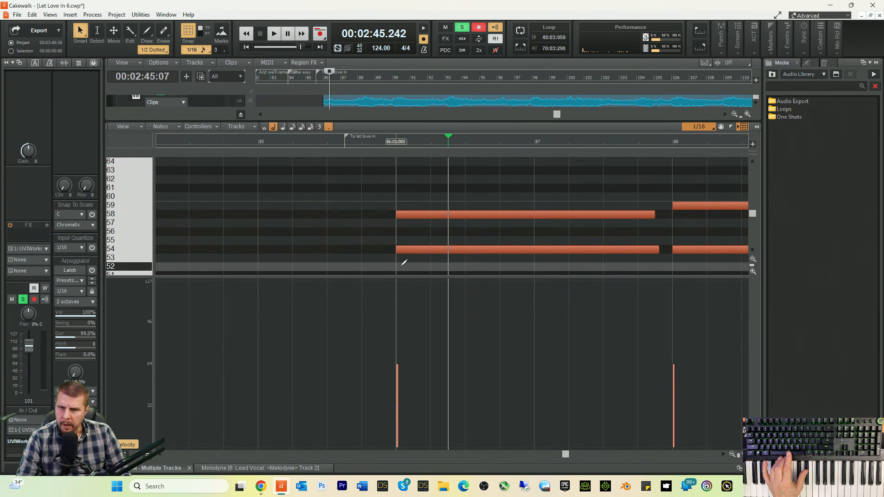
{"action": "left_click", "coordinate": [735, 455]}
{"action": "left_click", "coordinate": [734, 454]}
{"action": "left_click", "coordinate": [735, 454]}
{"action": "scroll", "coordinate": [581, 263], "scroll_direction": "down", "scroll_amount": 3}
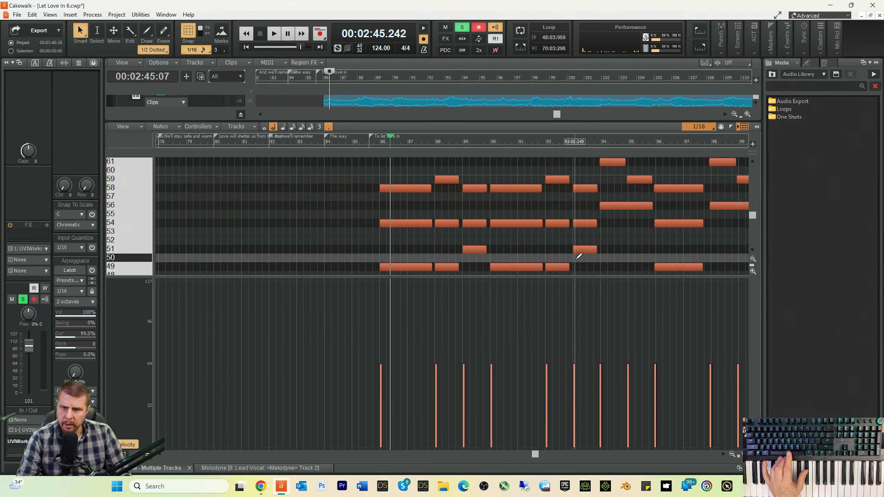
{"action": "scroll", "coordinate": [579, 256], "scroll_direction": "down", "scroll_amount": 2}
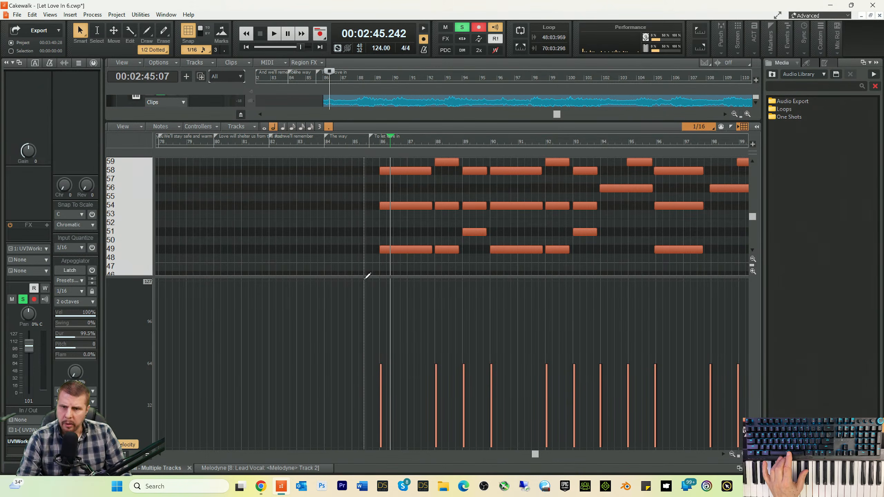
{"action": "left_click_drag", "start_coordinate": [368, 276], "coordinate": [367, 399]}
{"action": "scroll", "coordinate": [366, 315], "scroll_direction": "up", "scroll_amount": 7}
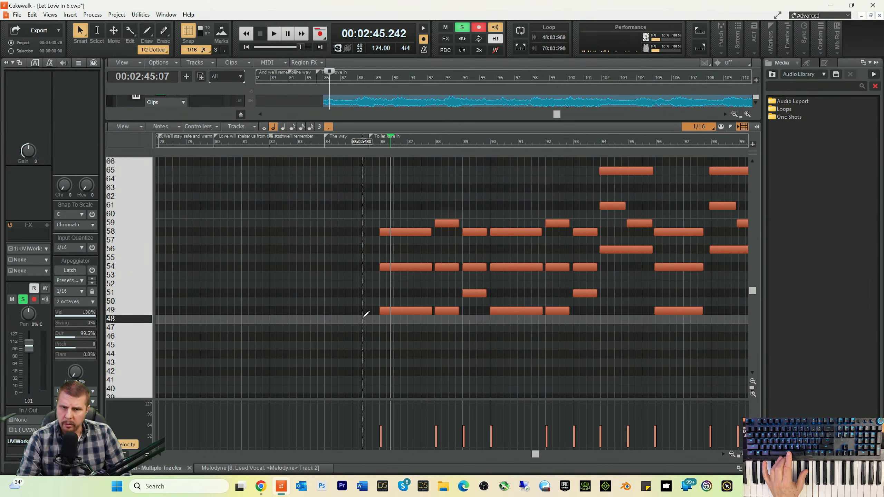
- Play the soloed UVIWorkstation chords from just before bar 86
{"action": "left_click", "coordinate": [370, 147]}
{"action": "key", "text": "space"}
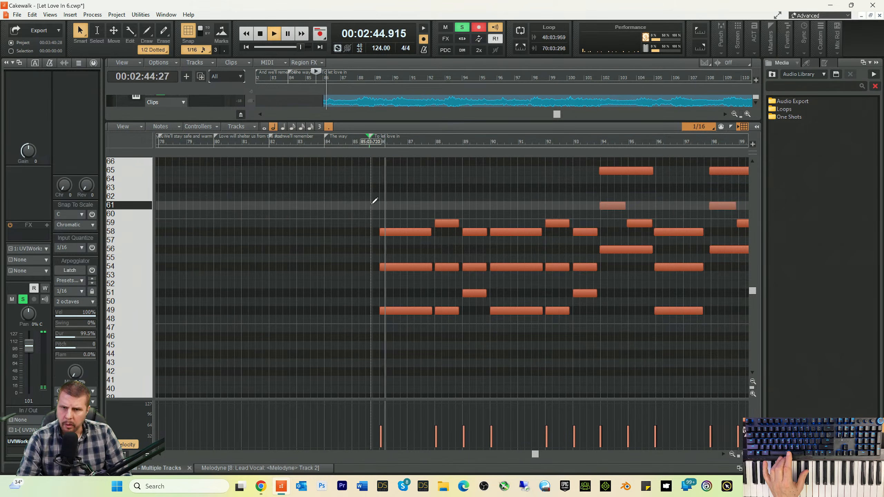
{"action": "key", "text": "space"}
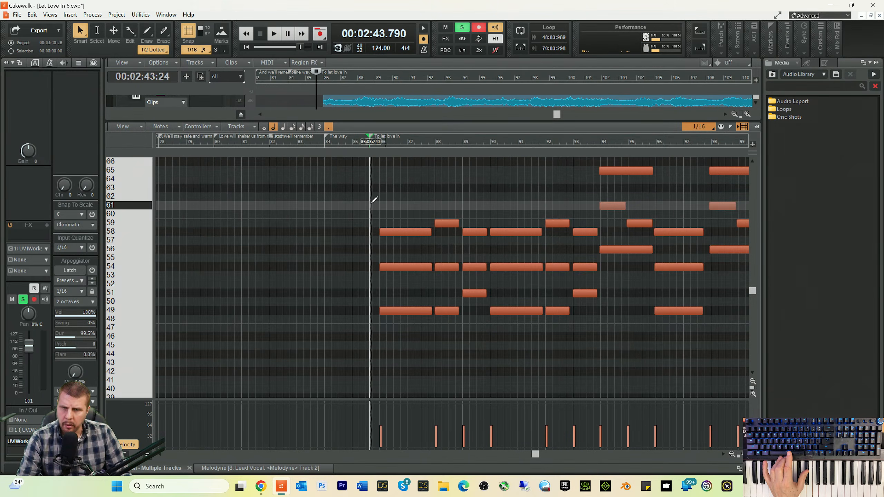
- Select all of the UVIWorkstation chord notes from bar 86 to the clip's end in bar 112
{"action": "key", "text": "t"}
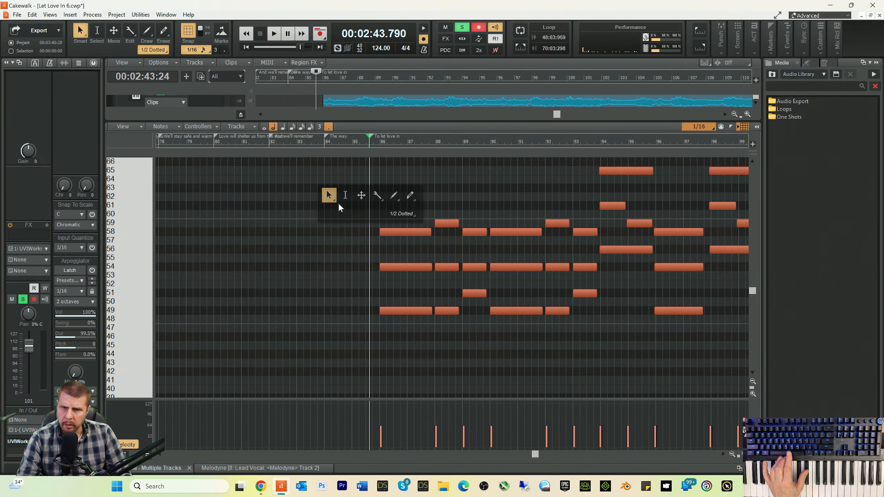
{"action": "left_click_drag", "start_coordinate": [346, 209], "coordinate": [593, 350]}
{"action": "scroll", "coordinate": [315, 211], "scroll_direction": "up", "scroll_amount": 1}
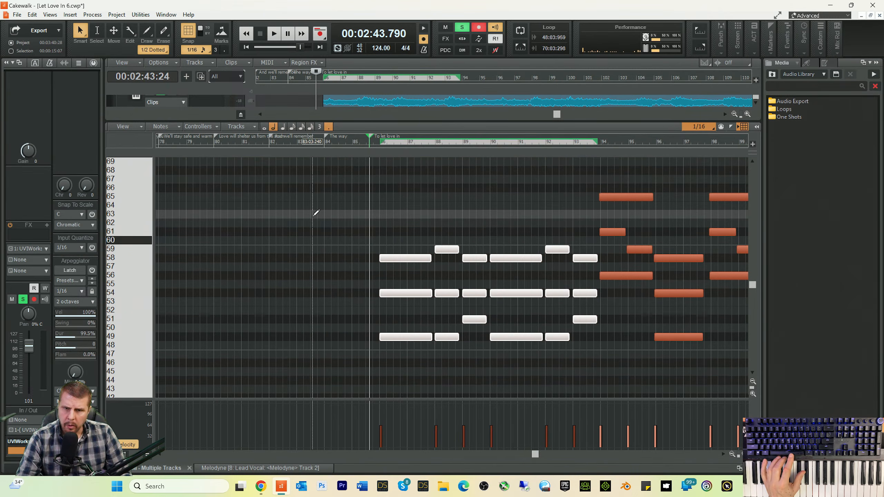
{"action": "left_click_drag", "start_coordinate": [357, 169], "coordinate": [558, 360]}
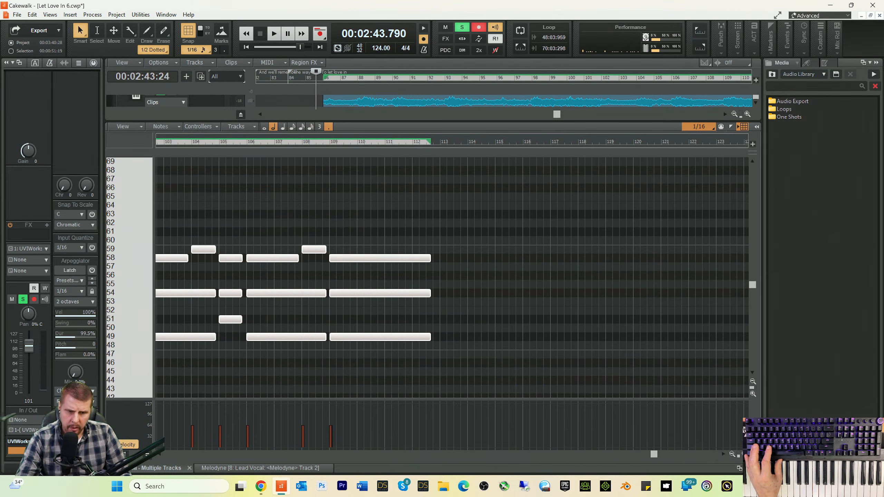
- Hide the piano roll and bring the Organ folder's Dimension Pro tracks into view
{"action": "key", "text": "d"}
{"action": "scroll", "coordinate": [619, 374], "scroll_direction": "down", "scroll_amount": 10}
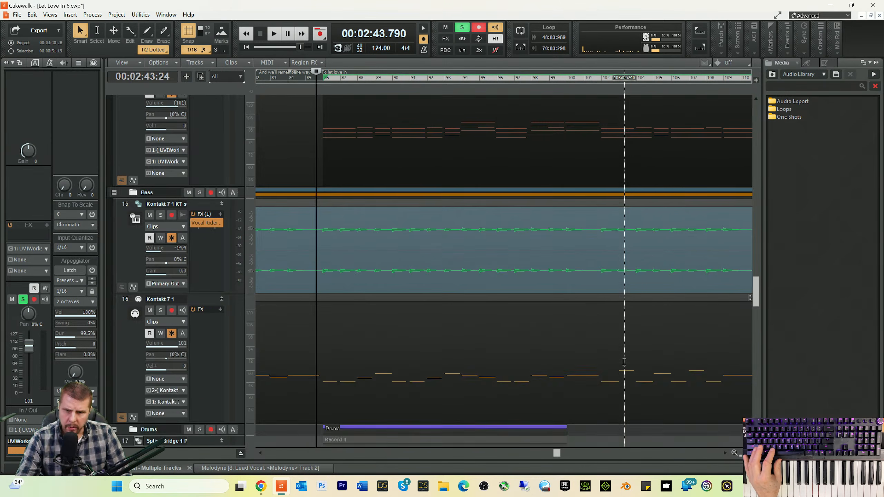
{"action": "scroll", "coordinate": [623, 361], "scroll_direction": "down", "scroll_amount": 10}
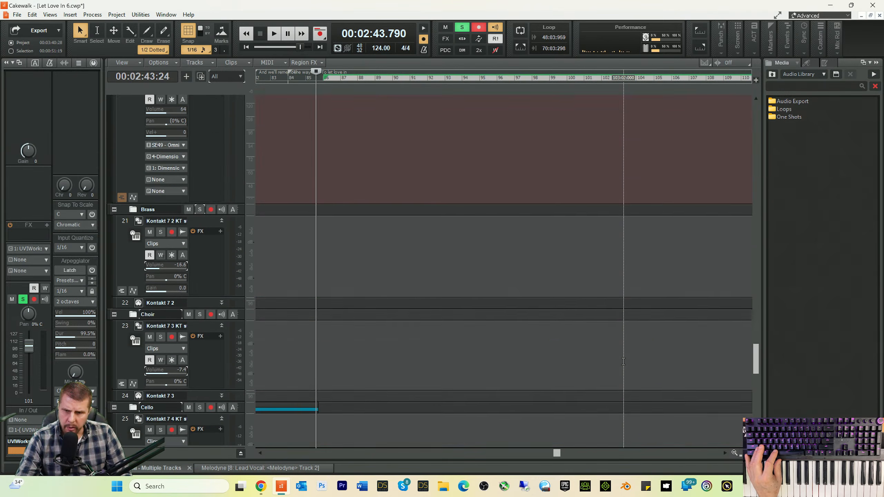
{"action": "scroll", "coordinate": [622, 357], "scroll_direction": "up", "scroll_amount": 10}
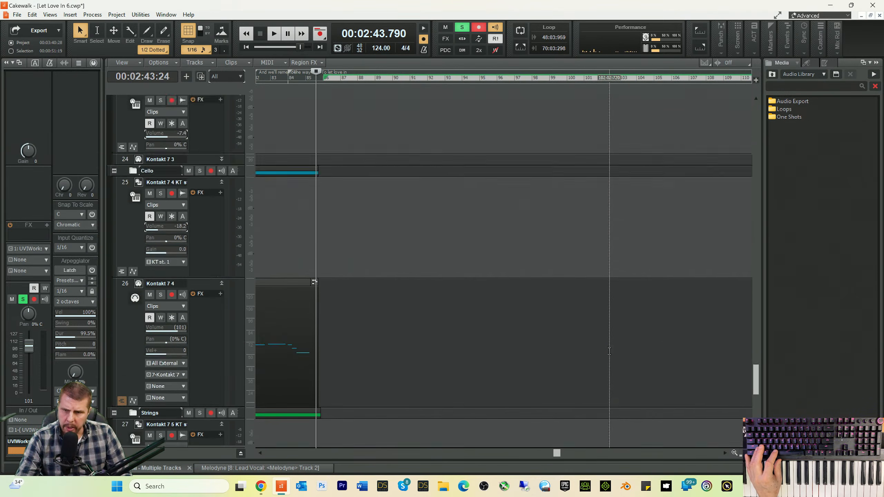
{"action": "scroll", "coordinate": [607, 349], "scroll_direction": "up", "scroll_amount": 1}
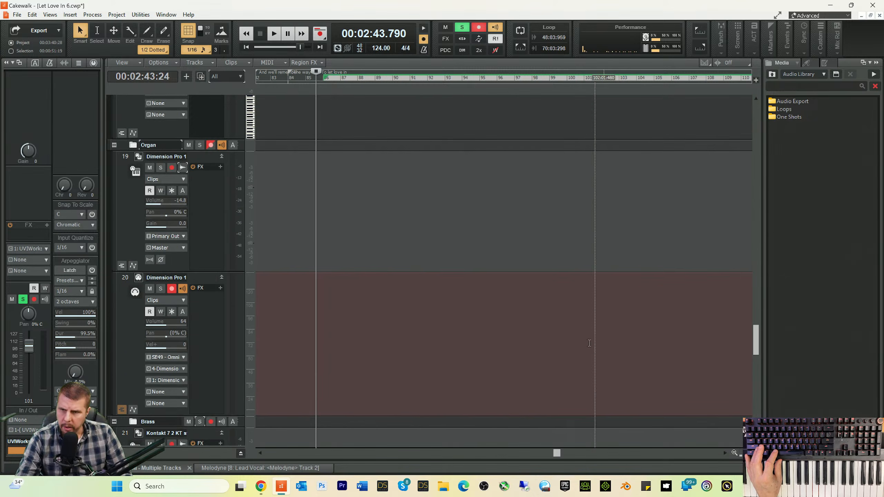
- Play back briefly from late in bar 85 and clear all track solos and record arming
{"action": "key", "text": "space"}
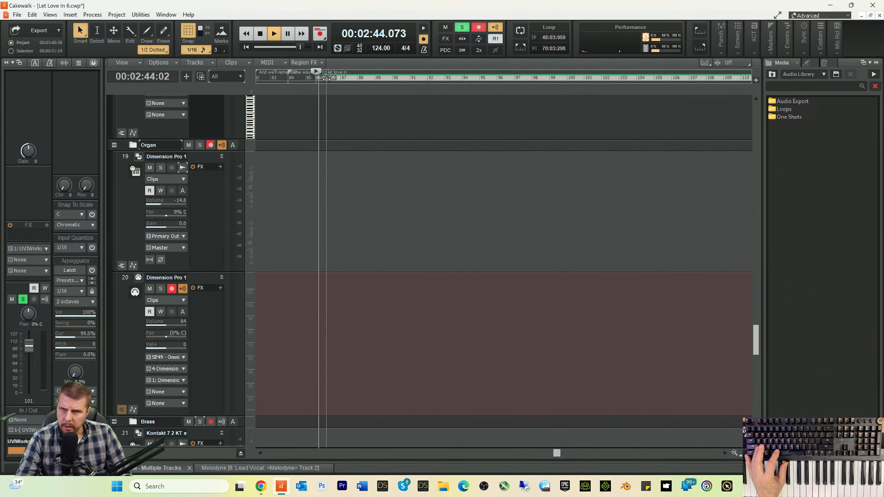
{"action": "key", "text": "space"}
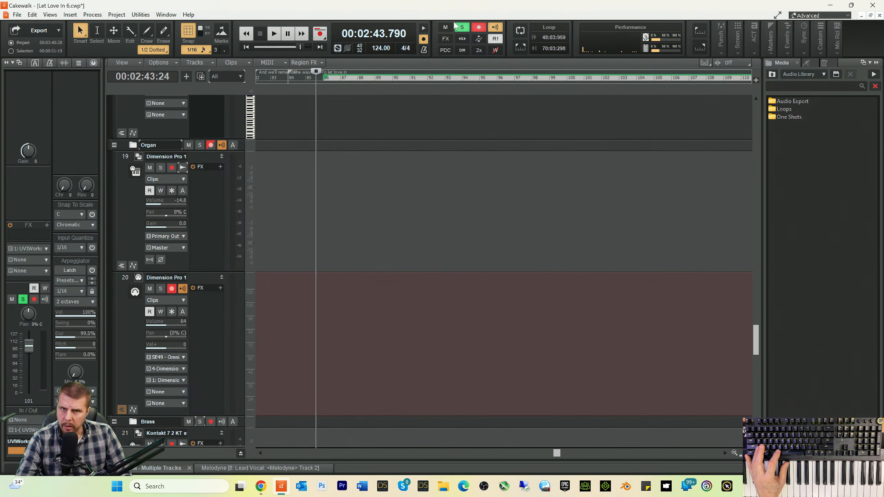
{"action": "left_click", "coordinate": [464, 29]}
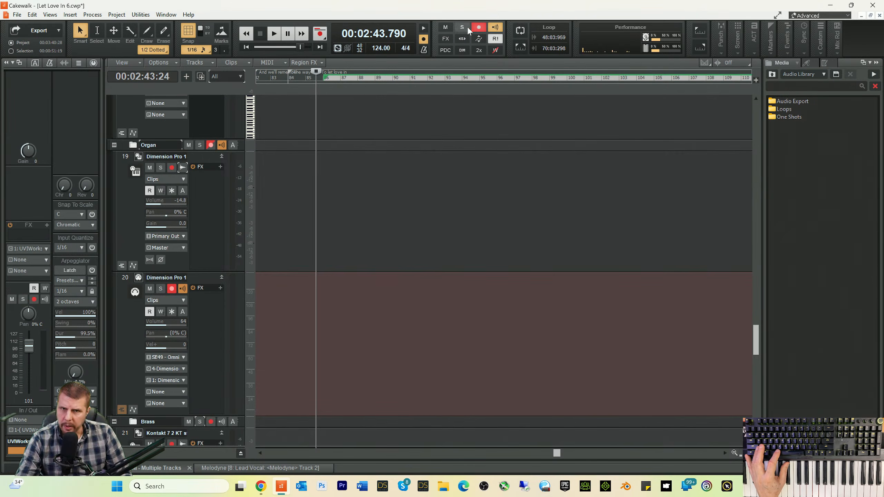
{"action": "left_click", "coordinate": [486, 28]}
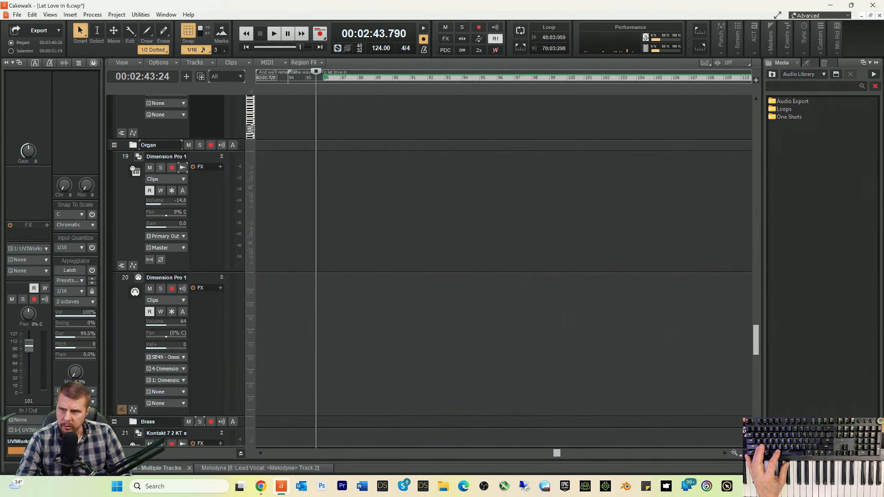
- Arm the Organ folder's Dimension Pro MIDI track 20 and paste the copied chords into it at bar 86
{"action": "left_click", "coordinate": [172, 288]}
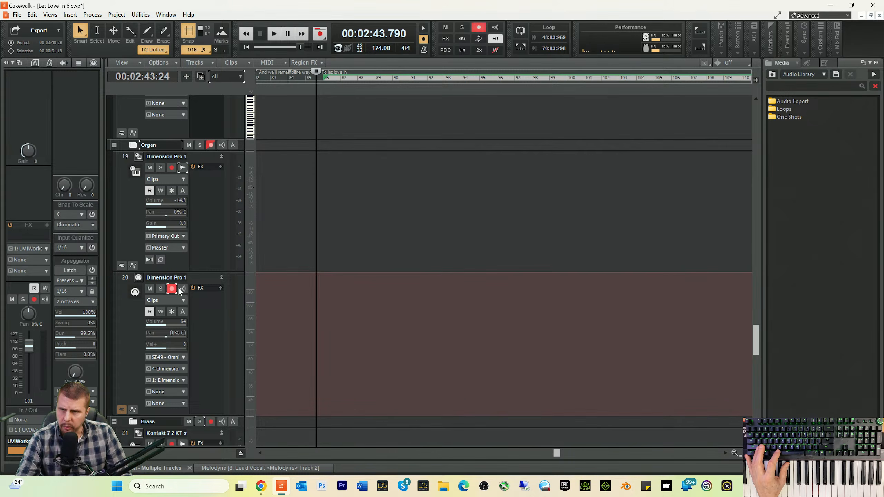
{"action": "left_click", "coordinate": [127, 286]}
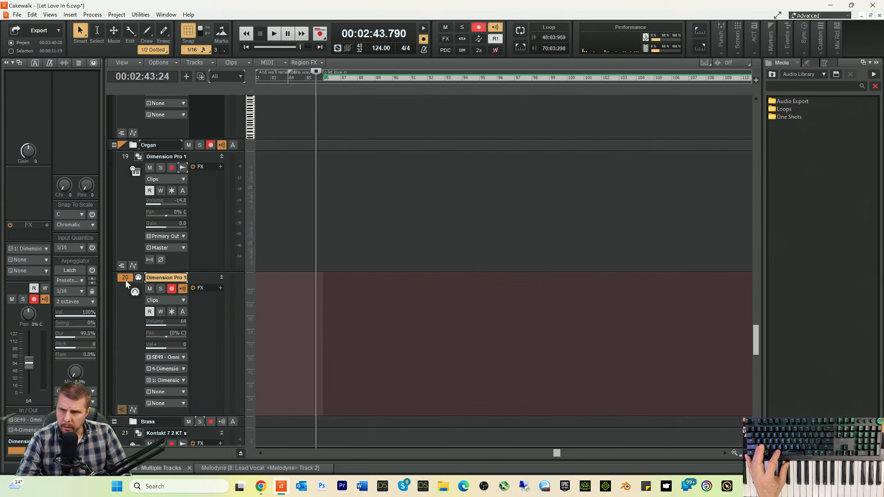
{"action": "key", "text": "space"}
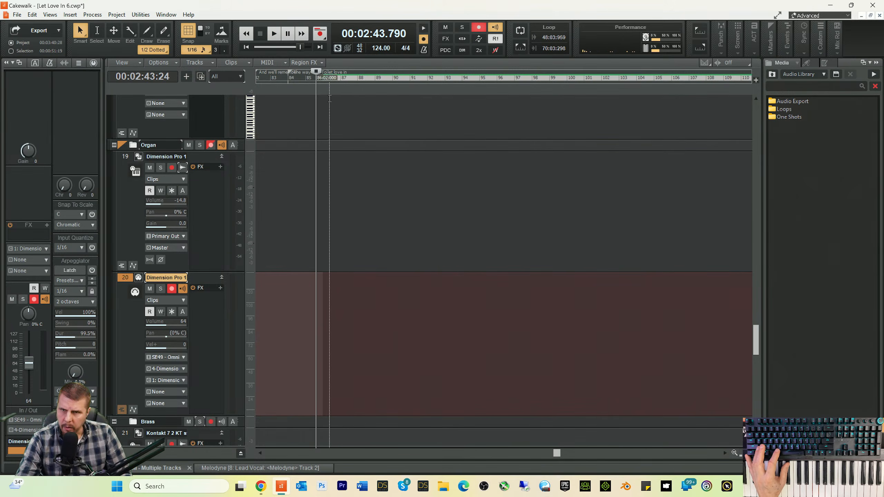
{"action": "left_click", "coordinate": [323, 81]}
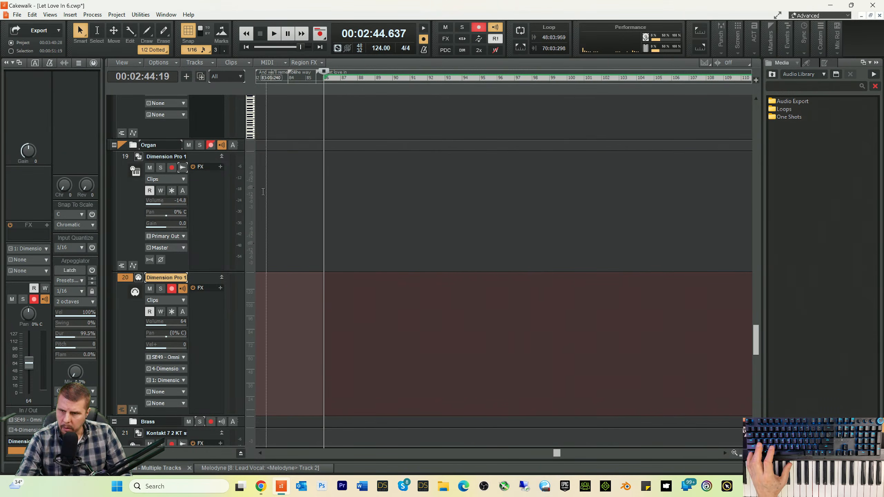
- Solo the organ track 20 and play back its pasted chords from bar 86
{"action": "key", "text": "space"}
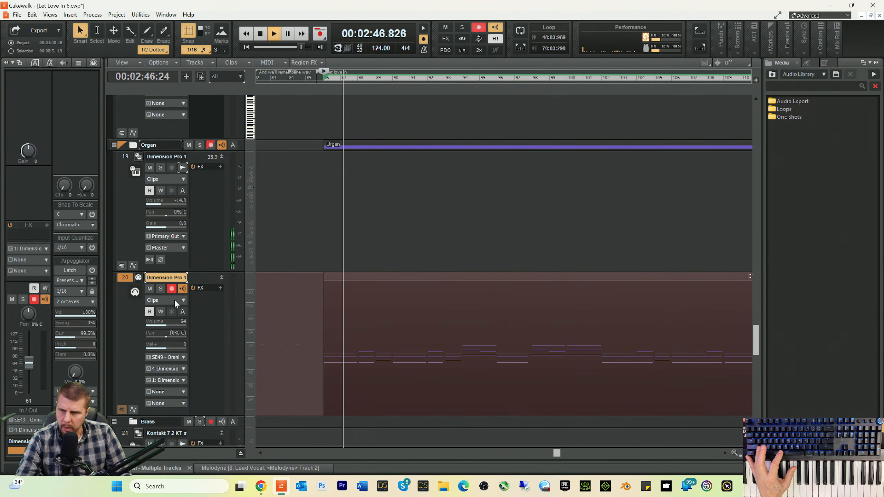
{"action": "left_click", "coordinate": [160, 289]}
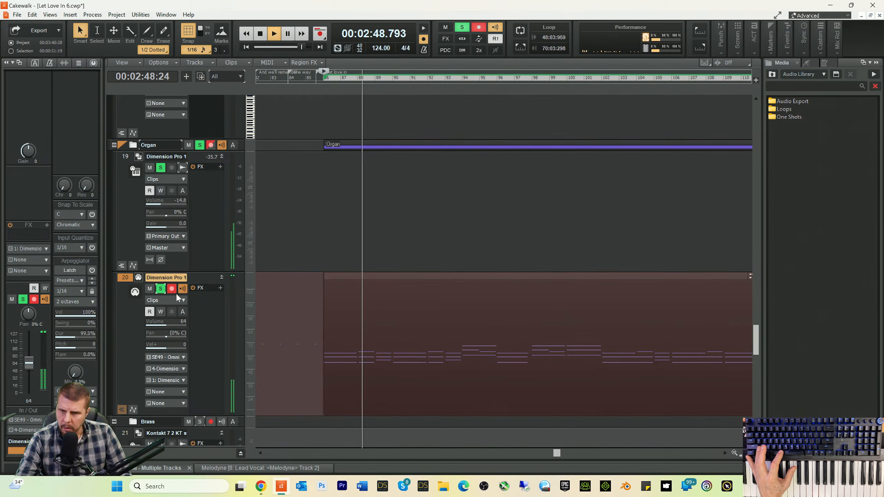
{"action": "key", "text": "space"}
{"action": "key", "text": "space"}
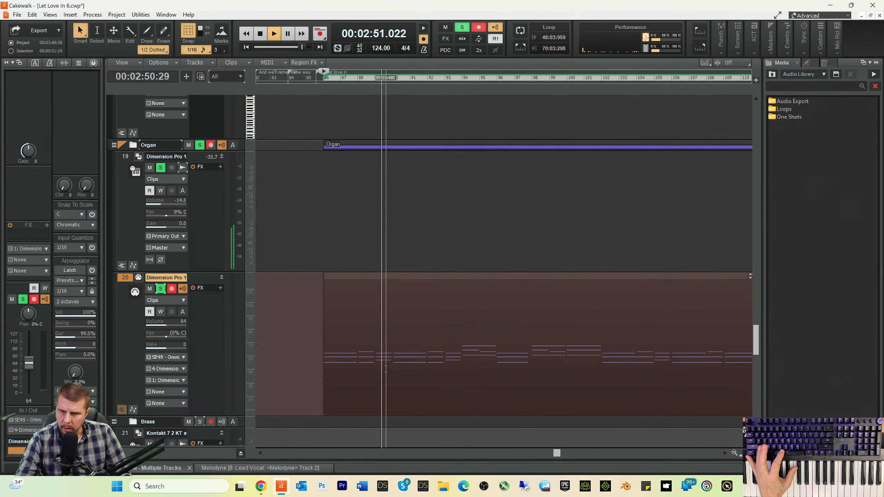
{"action": "key", "text": "space"}
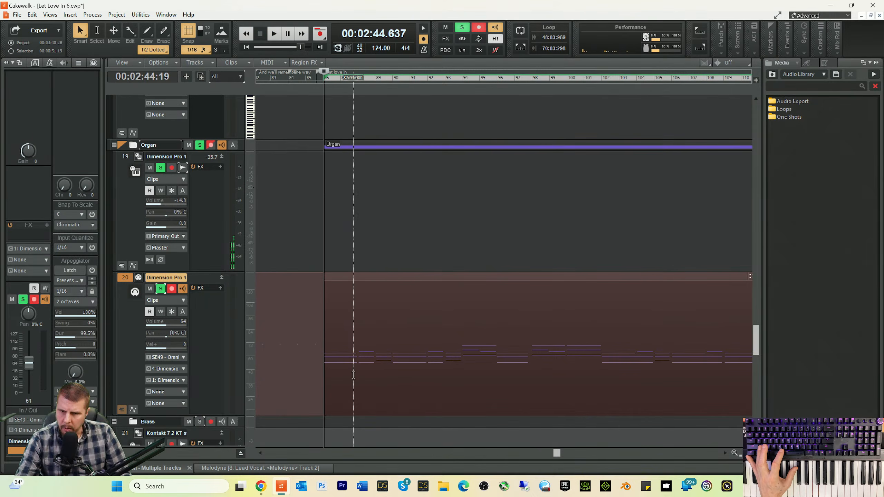
- Open the pasted organ clip's notes, select all of them through bar 112, and transpose them up two octaves
{"action": "double_click", "coordinate": [353, 362]}
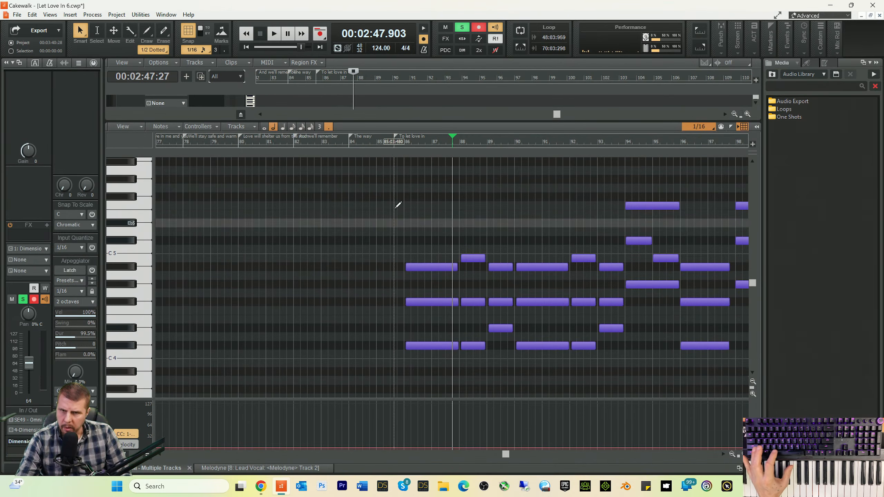
{"action": "left_click_drag", "start_coordinate": [384, 171], "coordinate": [661, 378]}
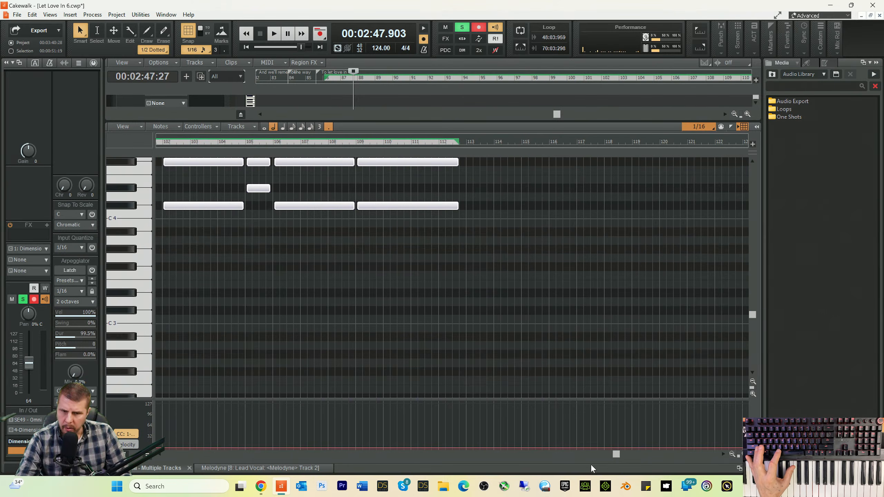
{"action": "left_click_drag", "start_coordinate": [615, 455], "coordinate": [513, 455]}
{"action": "scroll", "coordinate": [452, 294], "scroll_direction": "up", "scroll_amount": 3}
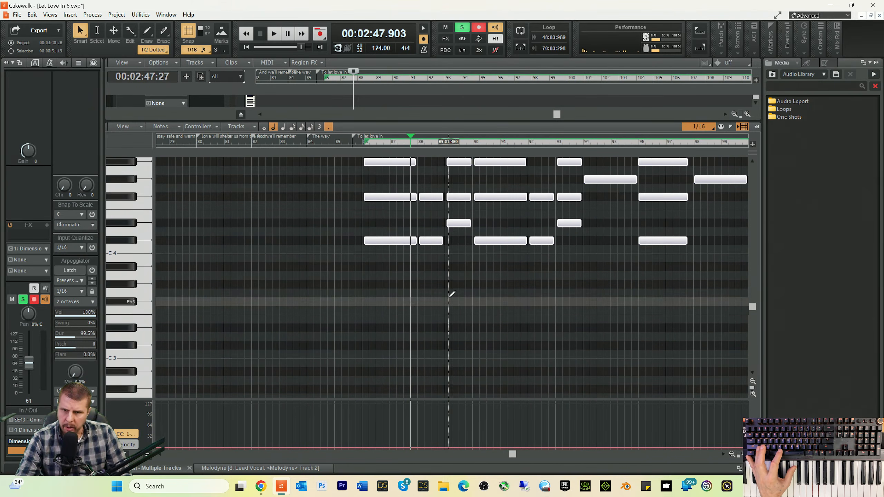
{"action": "scroll", "coordinate": [452, 294], "scroll_direction": "up", "scroll_amount": 3}
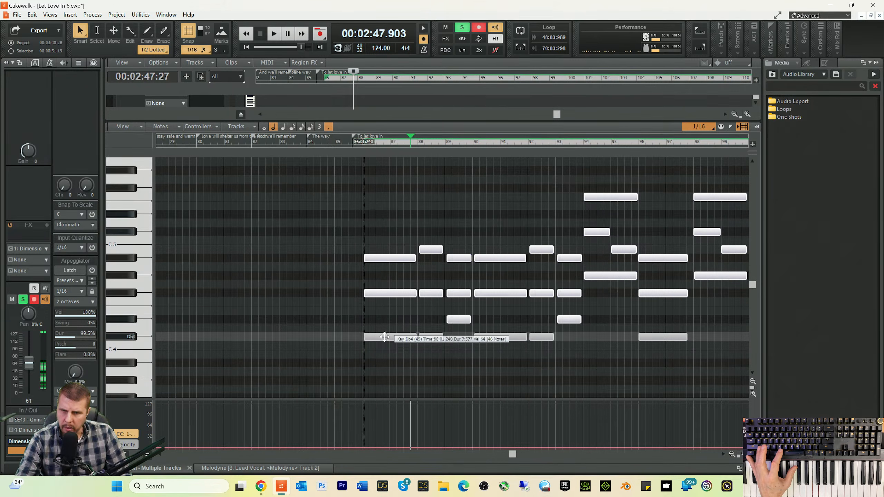
{"action": "left_click_drag", "start_coordinate": [385, 337], "coordinate": [385, 237]}
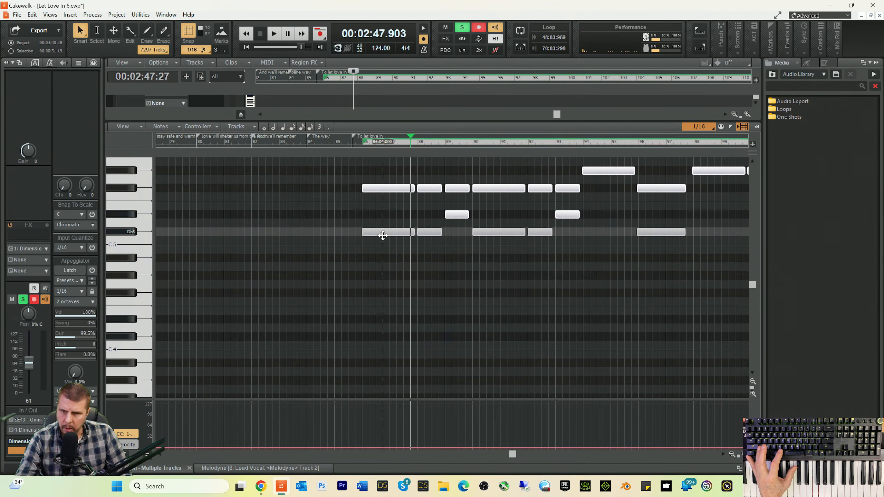
{"action": "scroll", "coordinate": [339, 231], "scroll_direction": "up", "scroll_amount": 3}
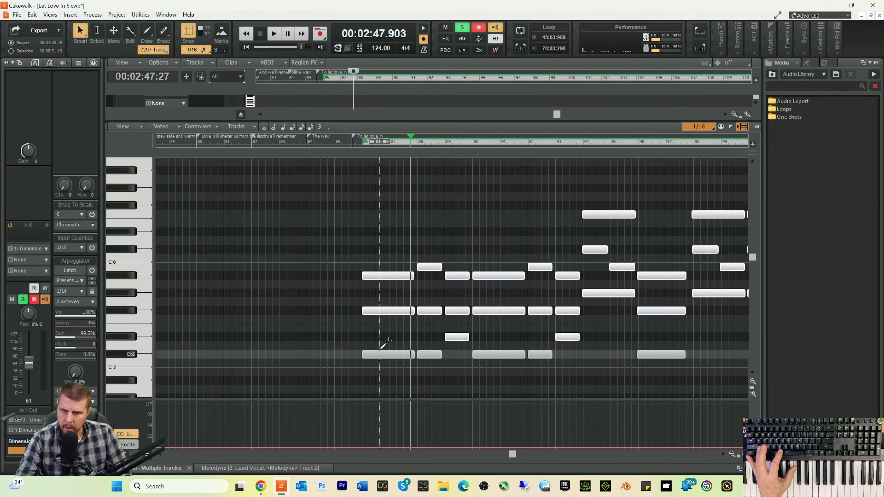
{"action": "left_click_drag", "start_coordinate": [387, 352], "coordinate": [386, 252]}
- Clear the track solos and play back the transposed organ part with the full mix from bar 85
{"action": "key", "text": "space"}
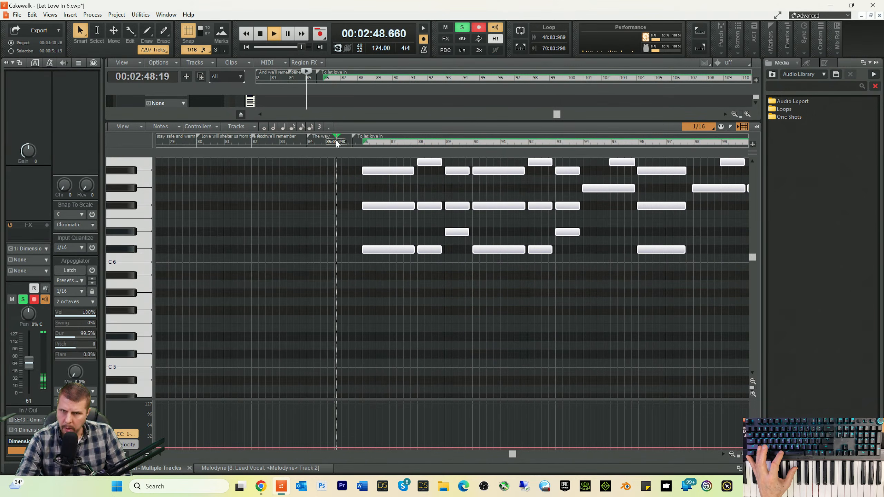
{"action": "left_click", "coordinate": [336, 143]}
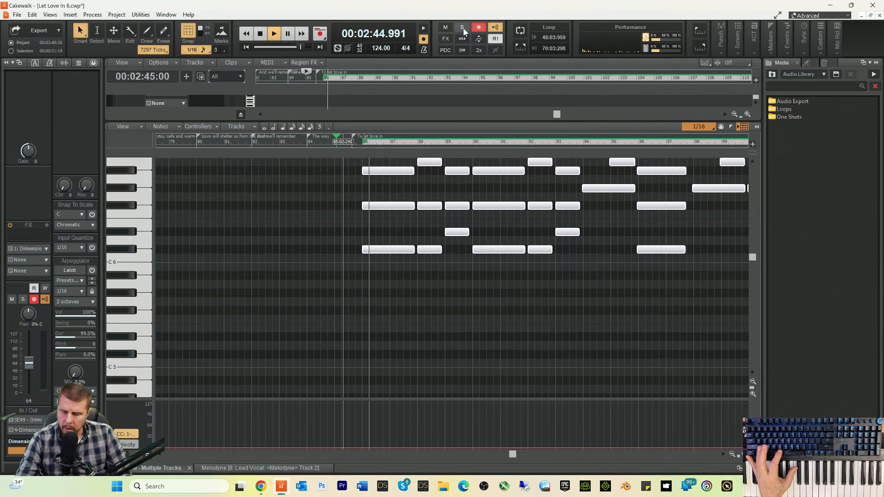
{"action": "key", "text": "space"}
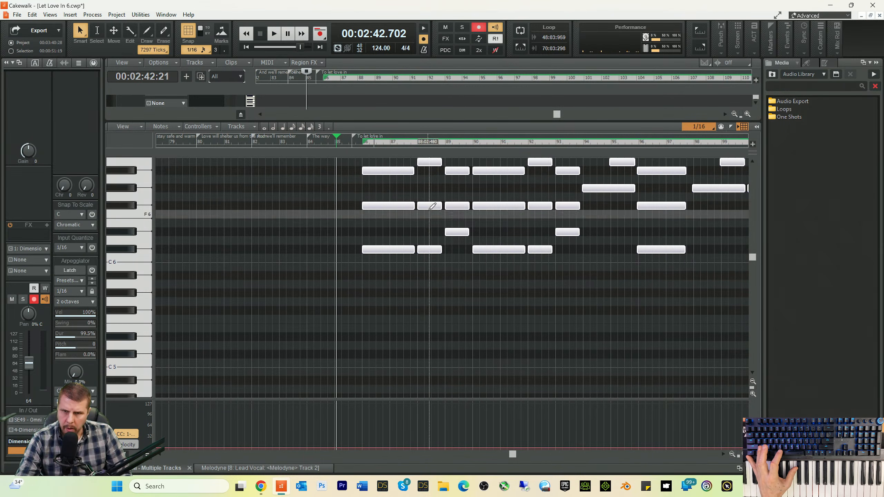
- Shorten the organ's Bb6 note from bar 86 to end at bar 87 and add a B6 note filling bar 87
{"action": "left_click", "coordinate": [381, 184]}
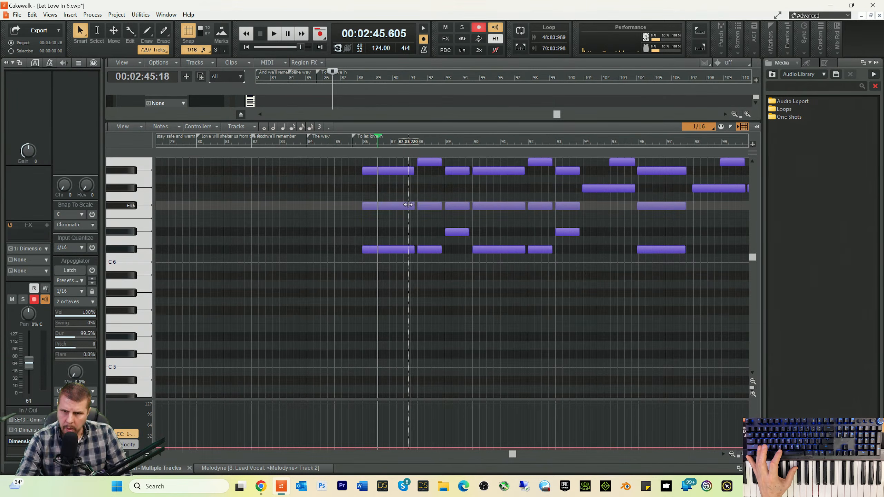
{"action": "mouse_move", "coordinate": [390, 207]}
{"action": "left_mouse_down"}
{"action": "mouse_move", "coordinate": [381, 206]}
{"action": "mouse_move", "coordinate": [408, 196]}
{"action": "mouse_move", "coordinate": [397, 208]}
{"action": "left_mouse_up"}
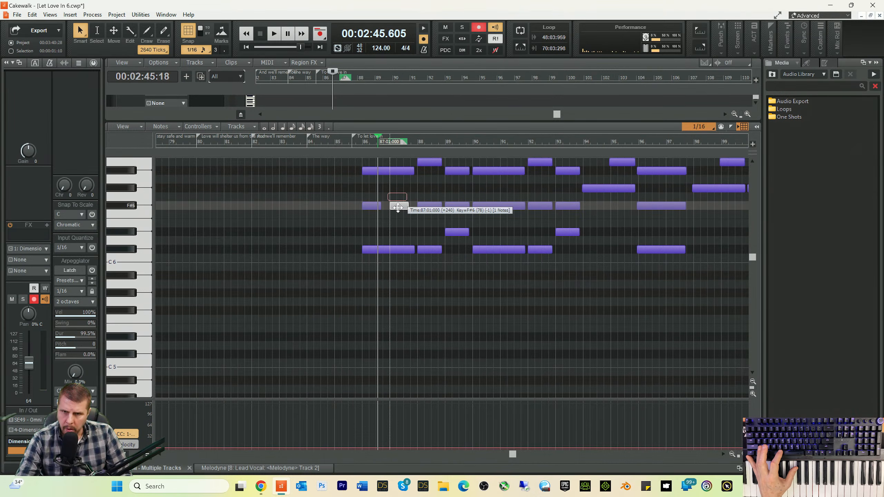
{"action": "left_click", "coordinate": [396, 170]}
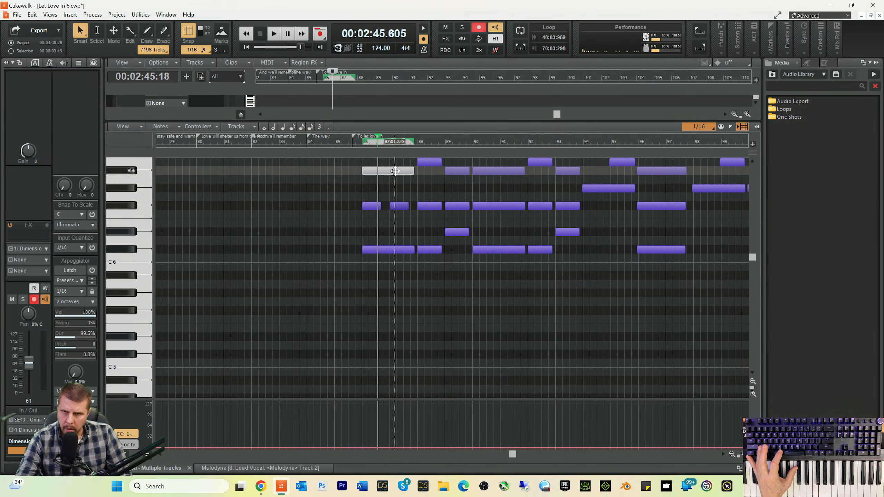
{"action": "left_click_drag", "start_coordinate": [407, 171], "coordinate": [389, 174]}
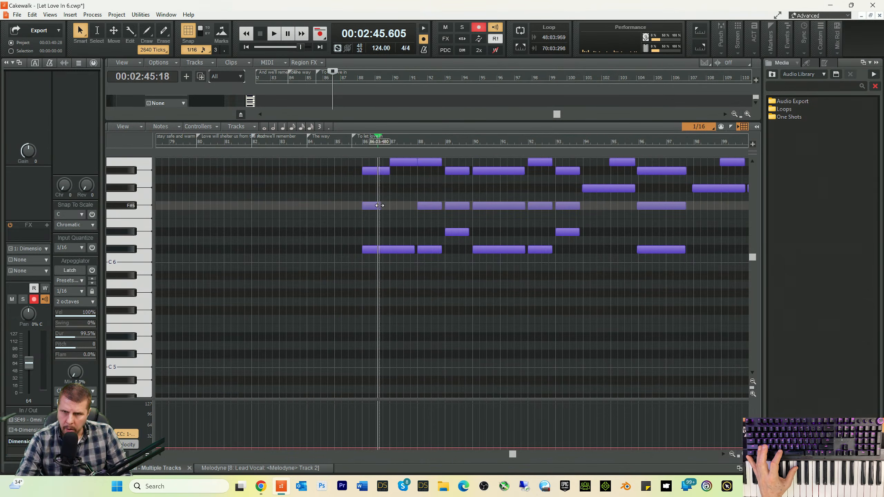
{"action": "left_click_drag", "start_coordinate": [379, 206], "coordinate": [396, 200]}
- Play back the edited organ notes from just before bar 86
{"action": "left_click", "coordinate": [348, 144]}
{"action": "key", "text": "space"}
{"action": "scroll", "coordinate": [373, 194], "scroll_direction": "up", "scroll_amount": 1}
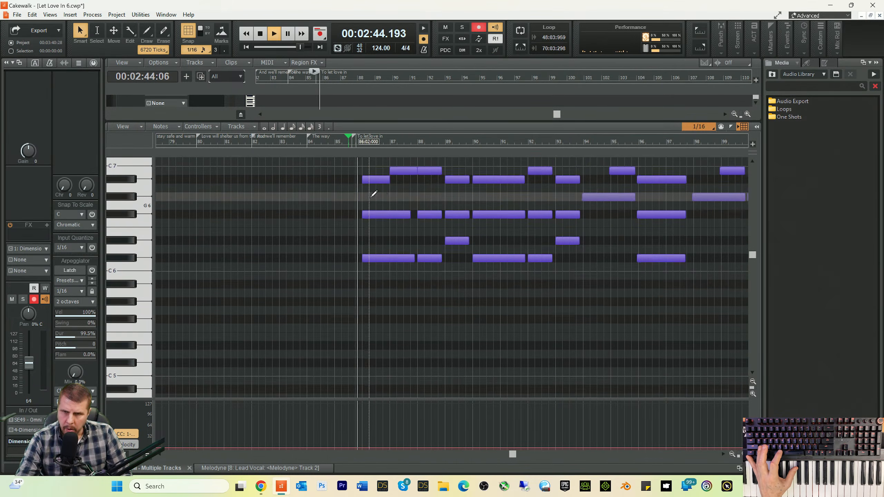
{"action": "scroll", "coordinate": [501, 217], "scroll_direction": "up", "scroll_amount": 2}
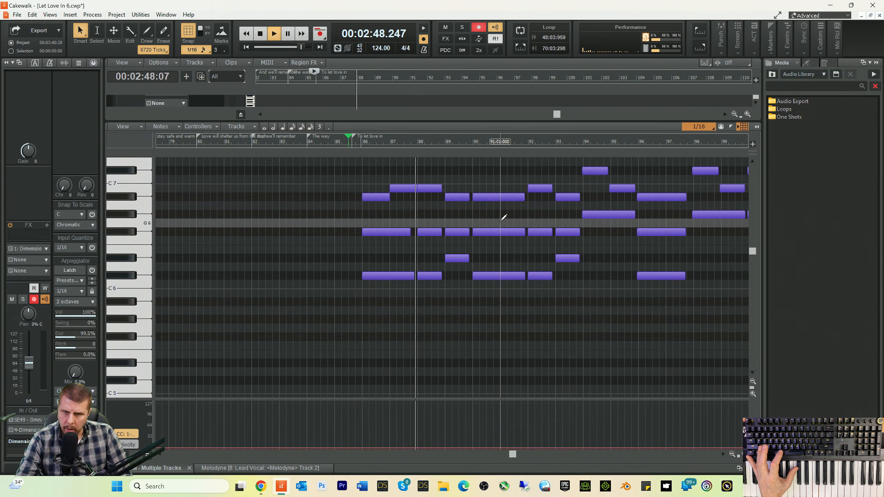
{"action": "key", "text": "space"}
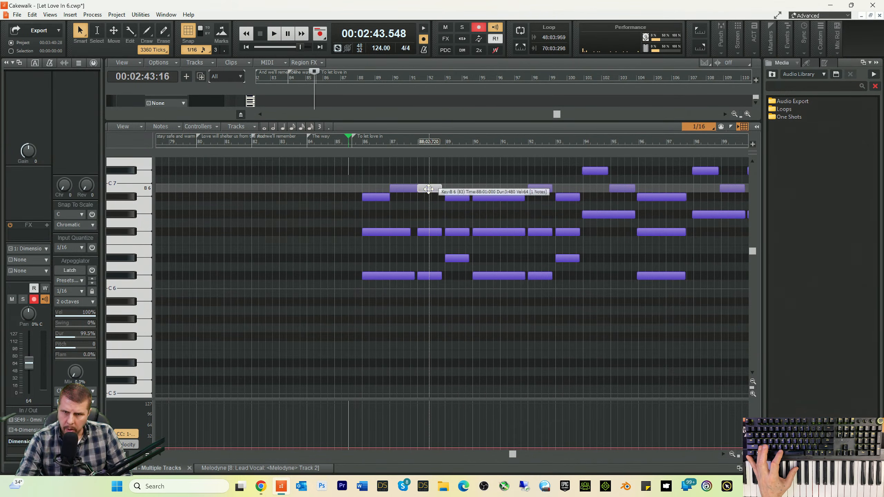
- Lower the organ's B6 note at bar 88 to Bb6 and play back the passage
{"action": "left_click_drag", "start_coordinate": [429, 189], "coordinate": [429, 202]}
{"action": "key", "text": "space"}
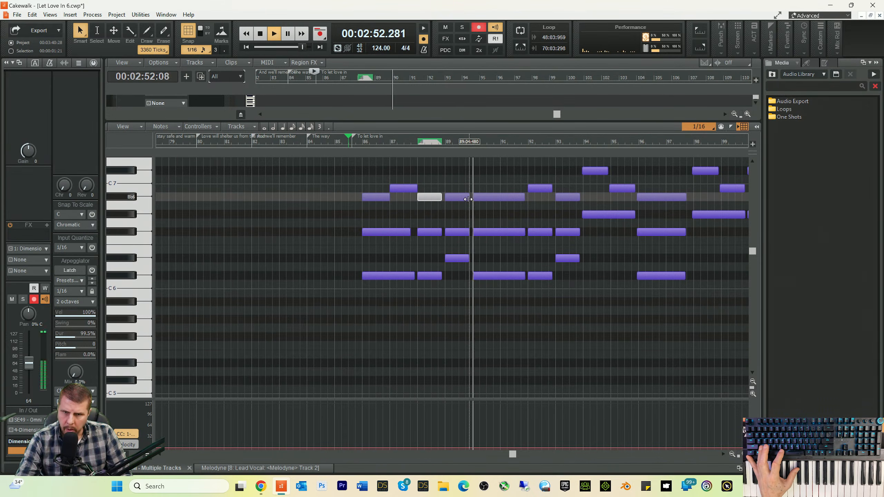
{"action": "key", "text": "space"}
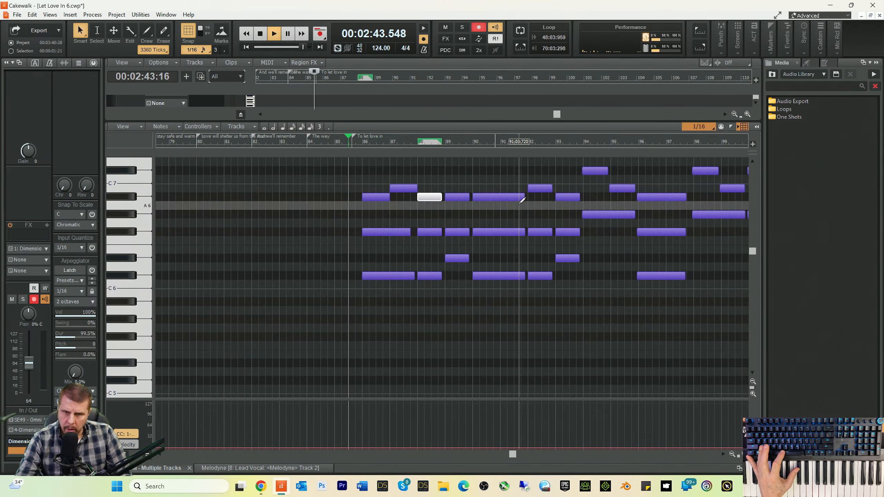
- Rework the organ's top voice so Bb6 ends at bar 91, B6 fills bar 91, and Bb6 sounds in bar 92, then audition it
{"action": "left_click_drag", "start_coordinate": [523, 199], "coordinate": [501, 202]}
{"action": "left_click", "coordinate": [504, 185]}
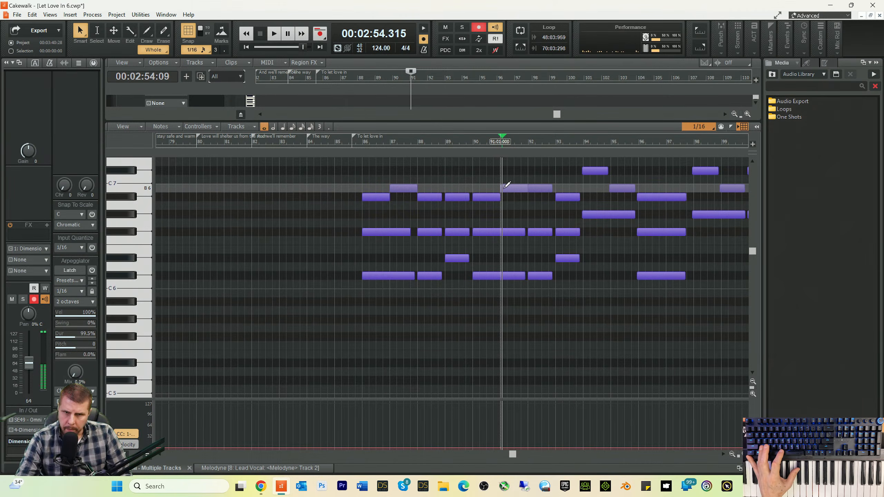
{"action": "left_click_drag", "start_coordinate": [541, 189], "coordinate": [542, 198]}
{"action": "key", "text": "space"}
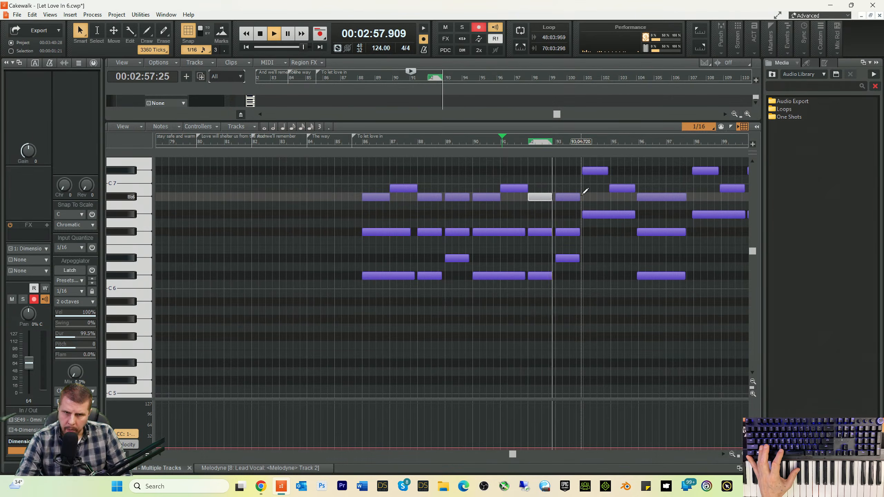
{"action": "scroll", "coordinate": [586, 191], "scroll_direction": "up", "scroll_amount": 5}
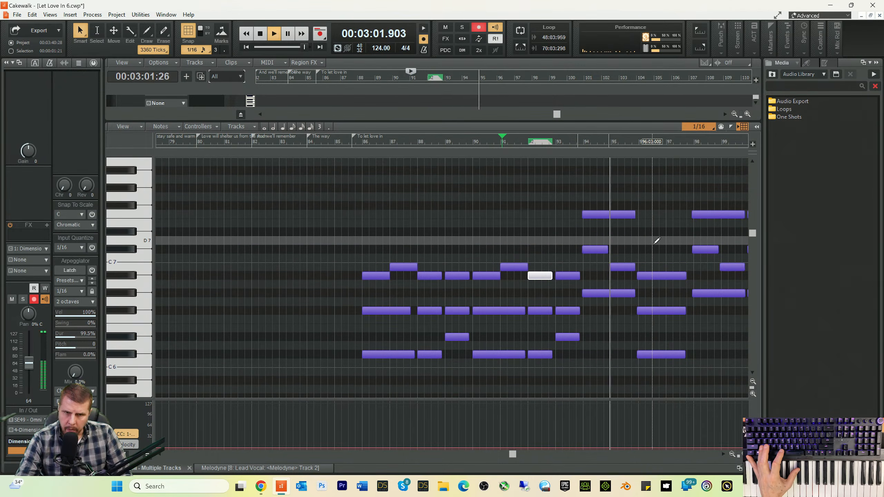
{"action": "key", "text": "space"}
- Add an Eb7 note to the organ part in bar 95 and play back from bar 94
{"action": "left_click", "coordinate": [614, 231]}
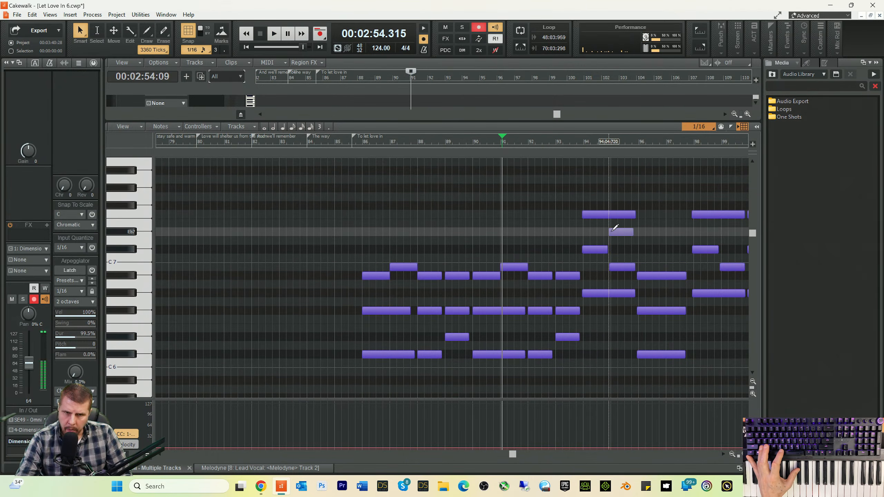
{"action": "right_click", "coordinate": [588, 205]}
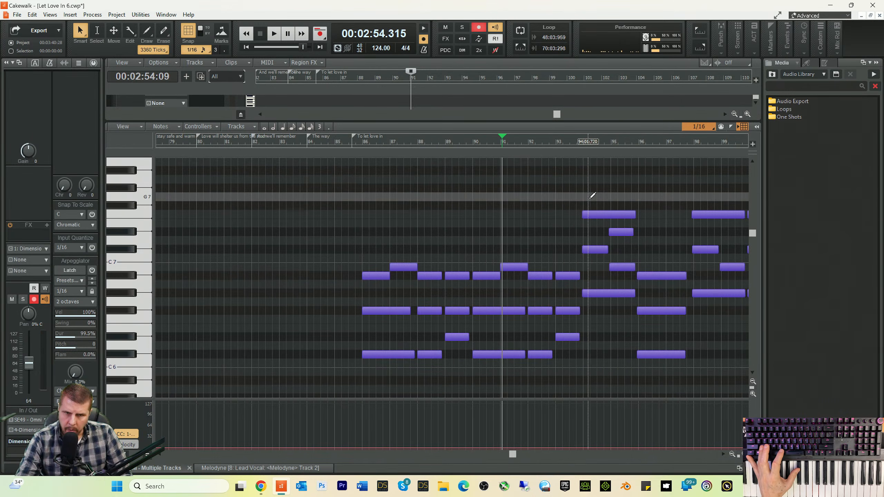
{"action": "left_click", "coordinate": [584, 144], "text": "shift"}
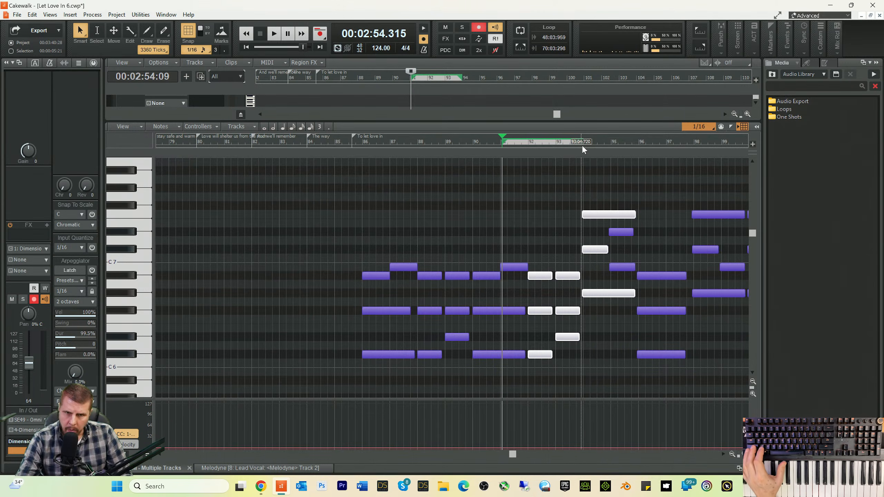
{"action": "left_click", "coordinate": [582, 146]}
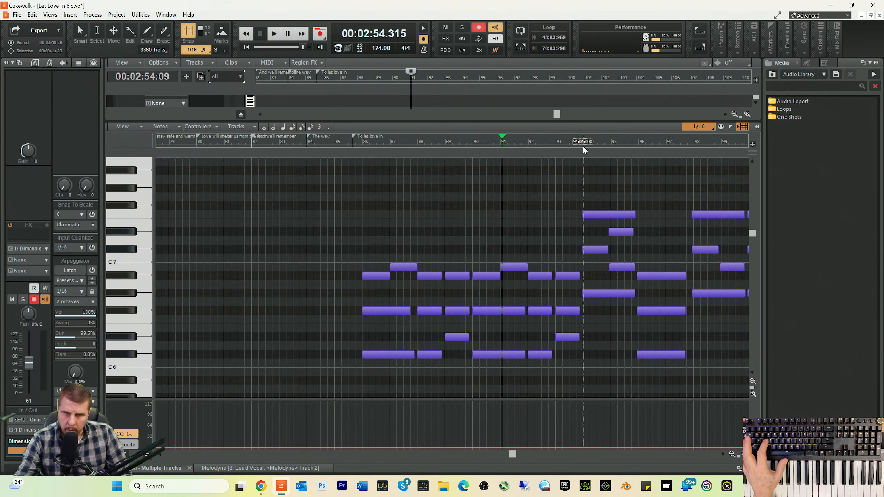
{"action": "left_click", "coordinate": [583, 142]}
{"action": "key", "text": "space"}
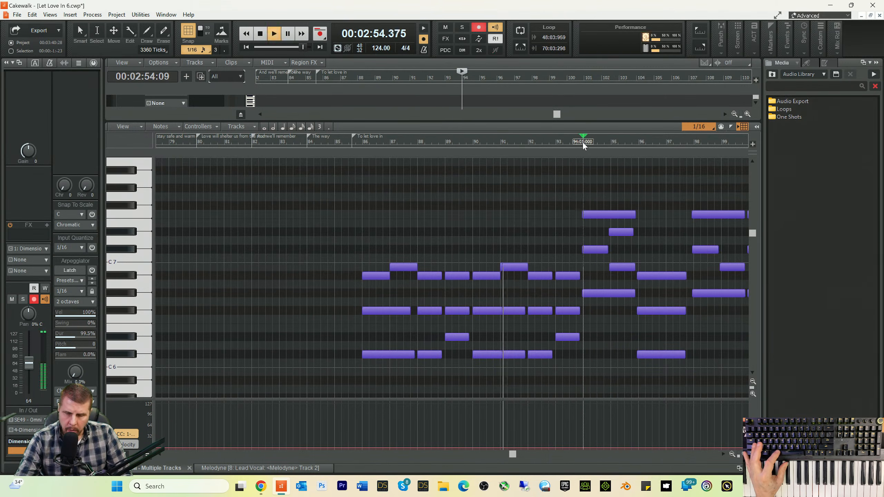
{"action": "key", "text": "space"}
{"action": "key", "text": "space"}
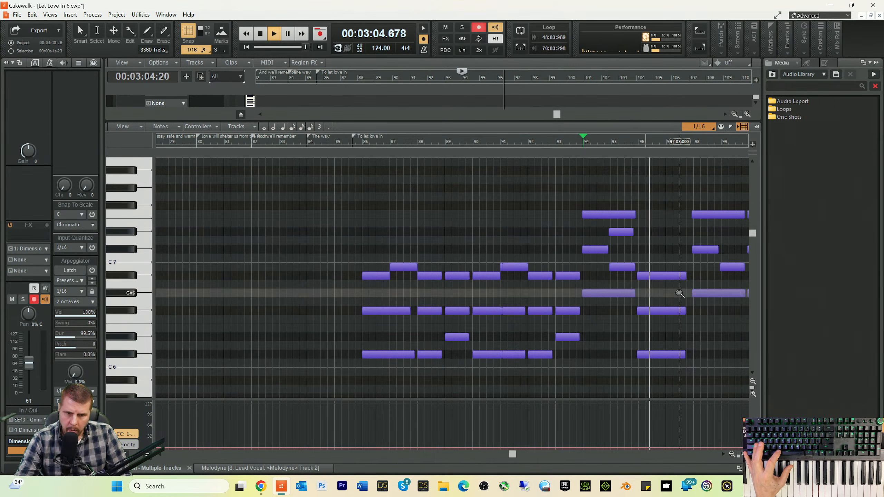
- Shorten the organ's Bb6 note from bar 96 to end at bar 97, and add a B6 note filling bar 97
{"action": "key", "text": "space"}
{"action": "scroll", "coordinate": [683, 274], "scroll_direction": "up", "scroll_amount": 2}
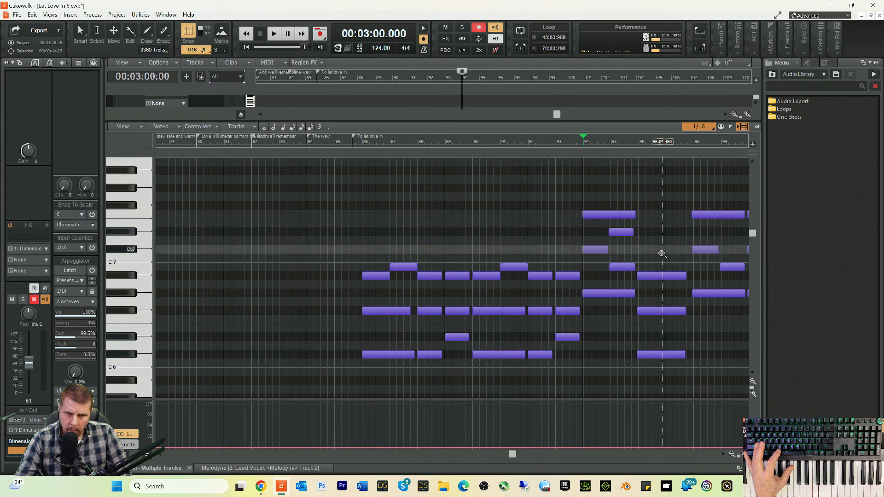
{"action": "key", "text": "t"}
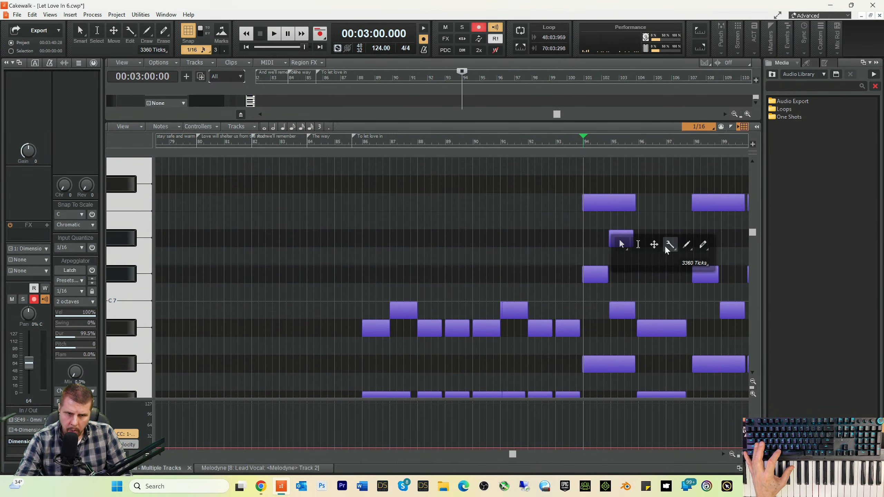
{"action": "left_click", "coordinate": [622, 246]}
{"action": "left_click_drag", "start_coordinate": [685, 329], "coordinate": [666, 330]}
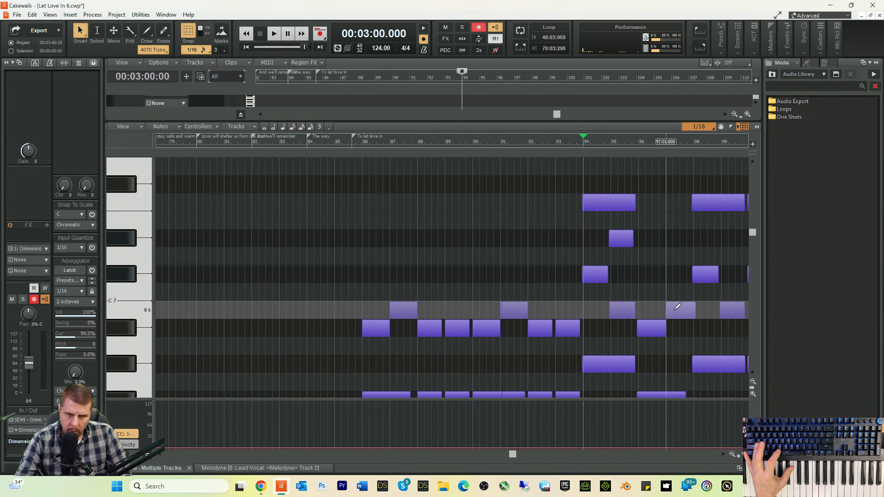
{"action": "left_click_drag", "start_coordinate": [694, 310], "coordinate": [690, 311]}
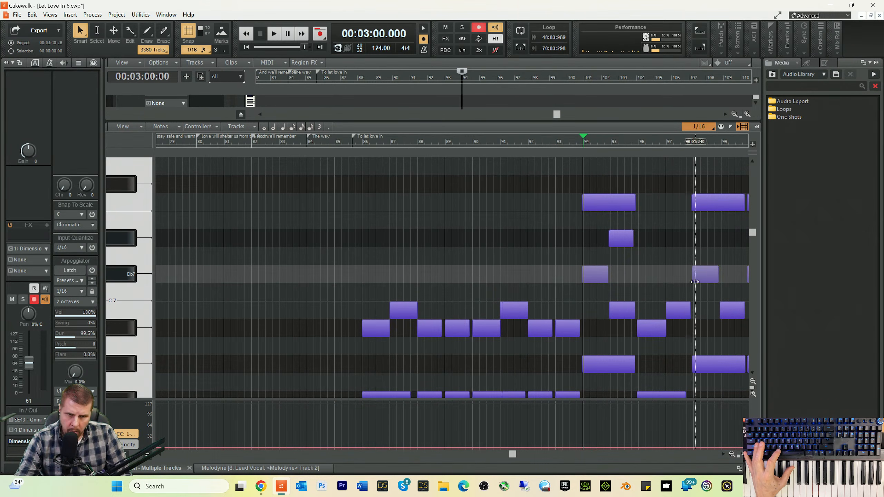
- Select all the organ notes and quantize their start times to 1/16 at 100 percent strength
{"action": "scroll", "coordinate": [686, 302], "scroll_direction": "down", "scroll_amount": 2}
{"action": "scroll", "coordinate": [686, 302], "scroll_direction": "down", "scroll_amount": 4}
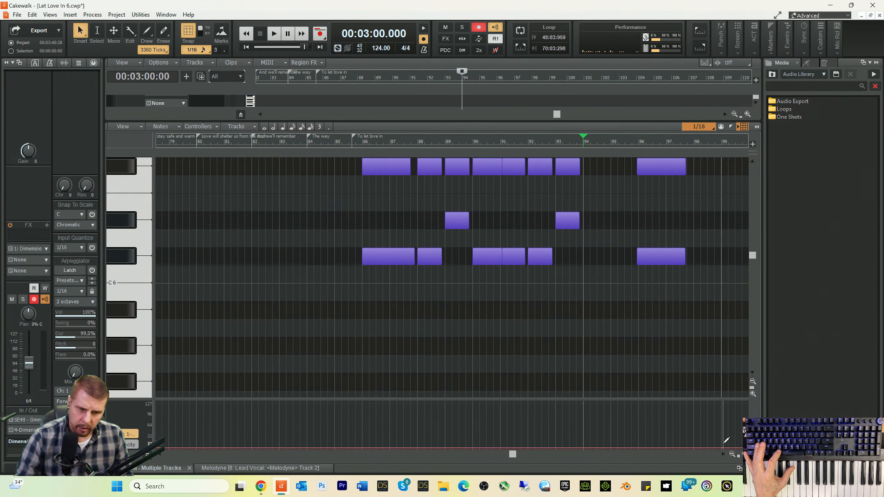
{"action": "left_click", "coordinate": [732, 454]}
{"action": "left_click", "coordinate": [732, 454]}
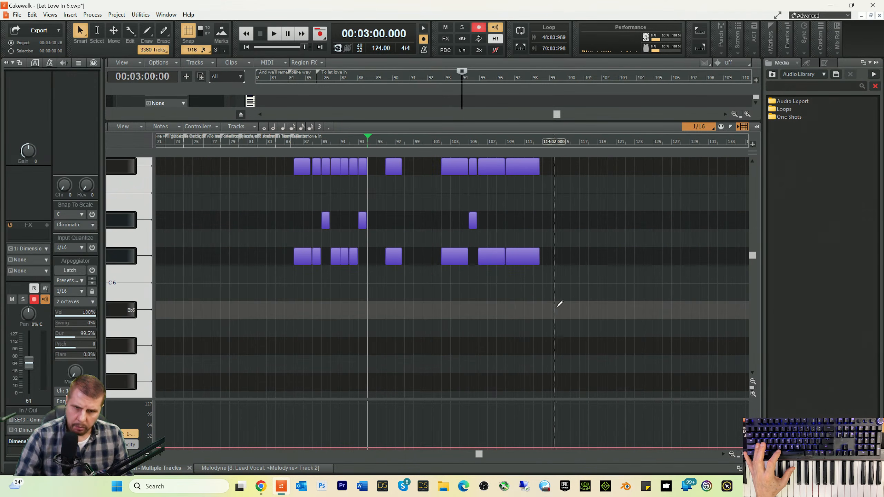
{"action": "left_click_drag", "start_coordinate": [510, 285], "coordinate": [258, 213]}
{"action": "left_click", "coordinate": [93, 14]}
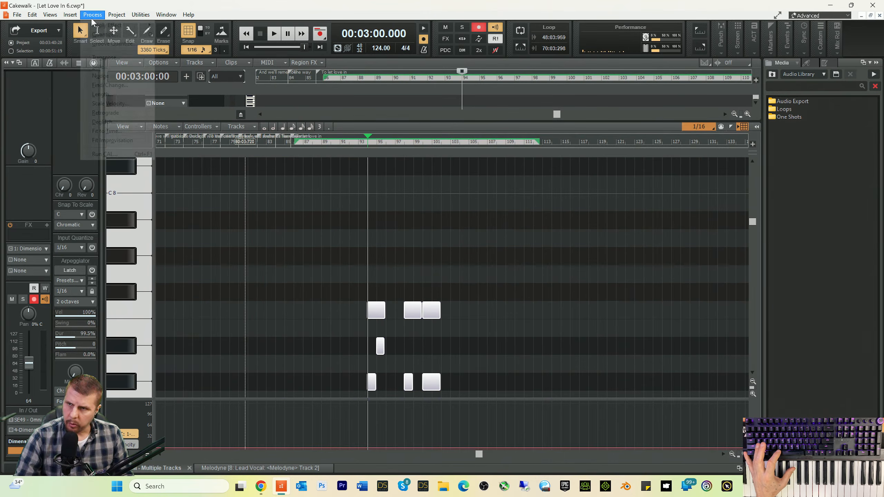
{"action": "left_click", "coordinate": [105, 33]}
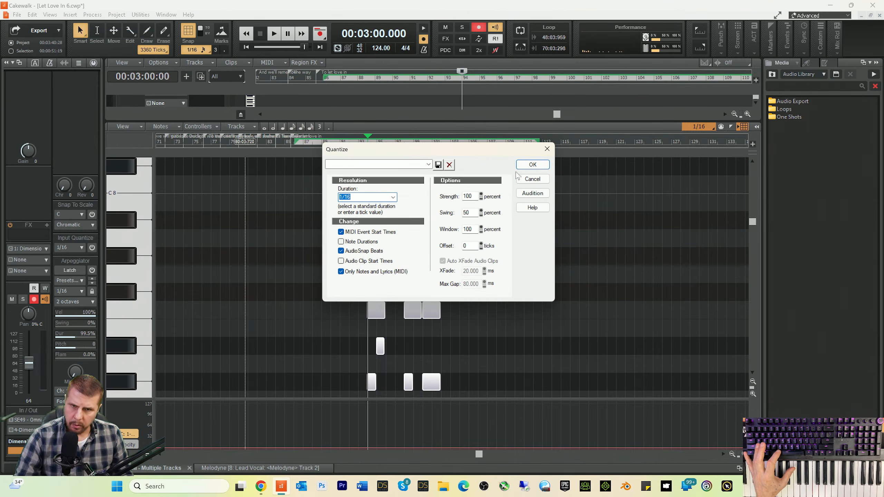
{"action": "left_click", "coordinate": [532, 165]}
- Deselect the organ notes and play back the quantized part from just before bar 84
{"action": "scroll", "coordinate": [562, 264], "scroll_direction": "down", "scroll_amount": 10}
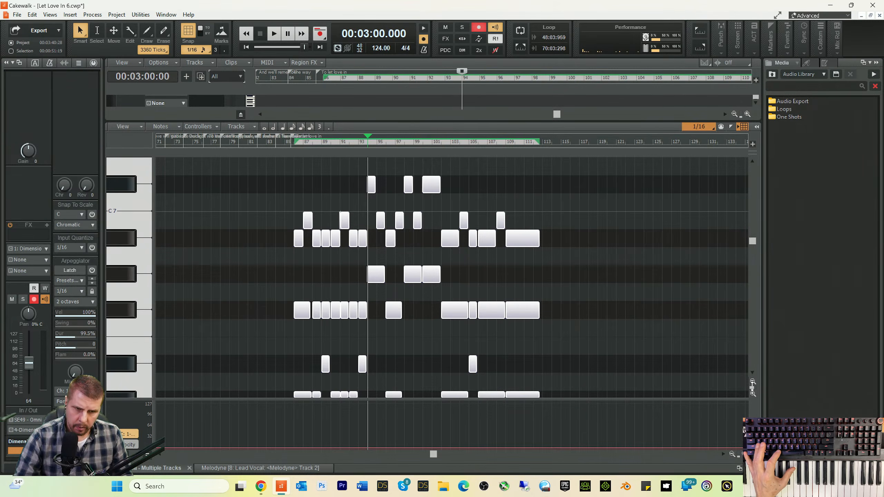
{"action": "left_click_drag", "start_coordinate": [753, 385], "coordinate": [745, 373]}
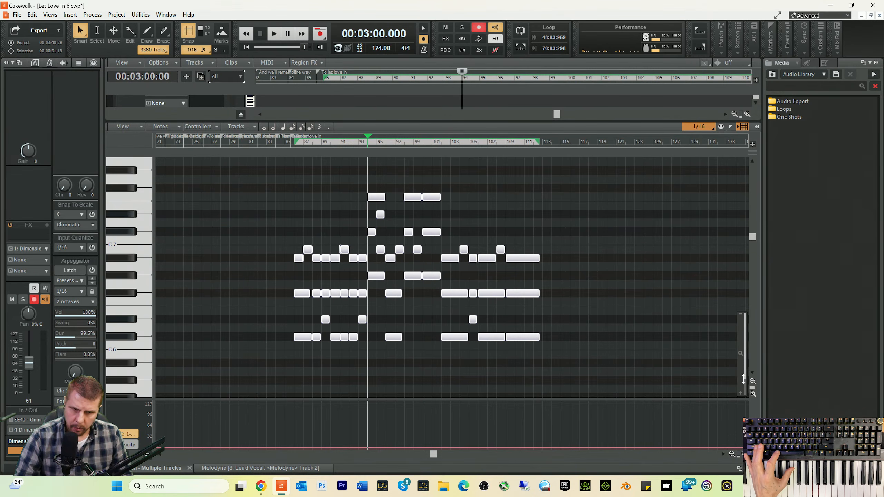
{"action": "mouse_move", "coordinate": [744, 379]}
{"action": "left_mouse_down"}
{"action": "mouse_move", "coordinate": [744, 361]}
{"action": "mouse_move", "coordinate": [743, 386]}
{"action": "mouse_move", "coordinate": [745, 378]}
{"action": "left_mouse_up"}
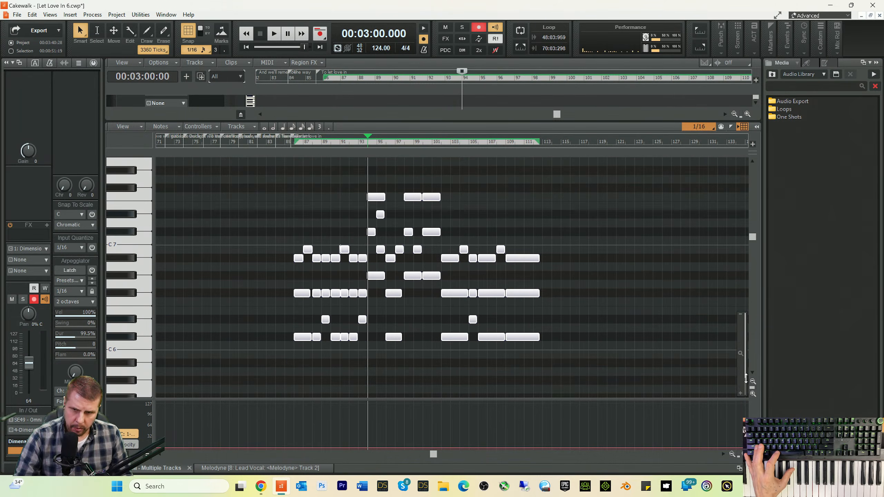
{"action": "left_click", "coordinate": [274, 142]}
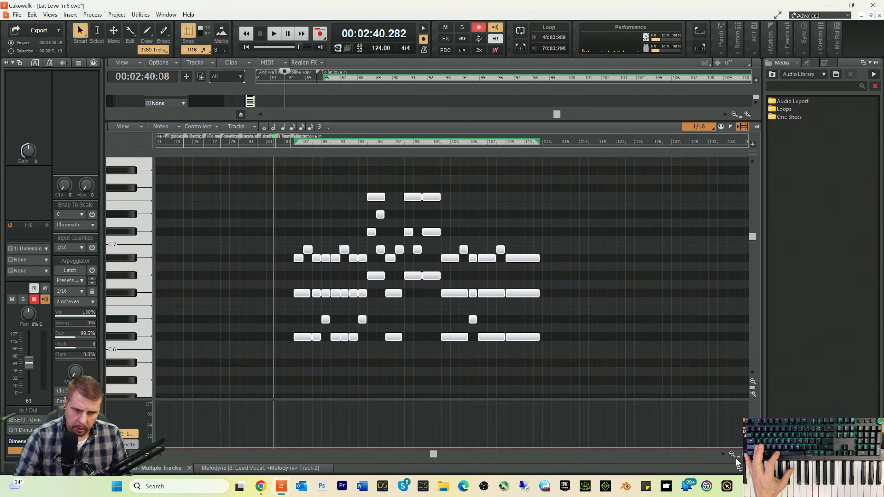
{"action": "left_click_drag", "start_coordinate": [738, 463], "coordinate": [698, 449]}
{"action": "key", "text": "space"}
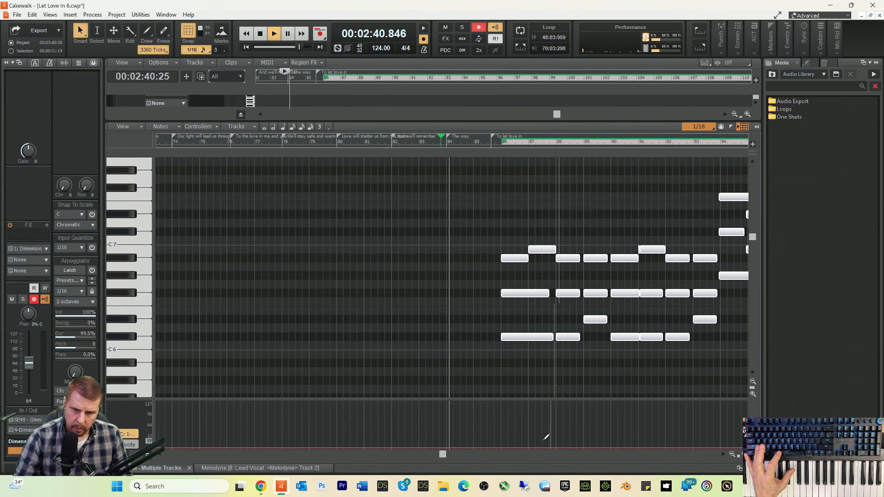
{"action": "left_click_drag", "start_coordinate": [442, 455], "coordinate": [473, 457]}
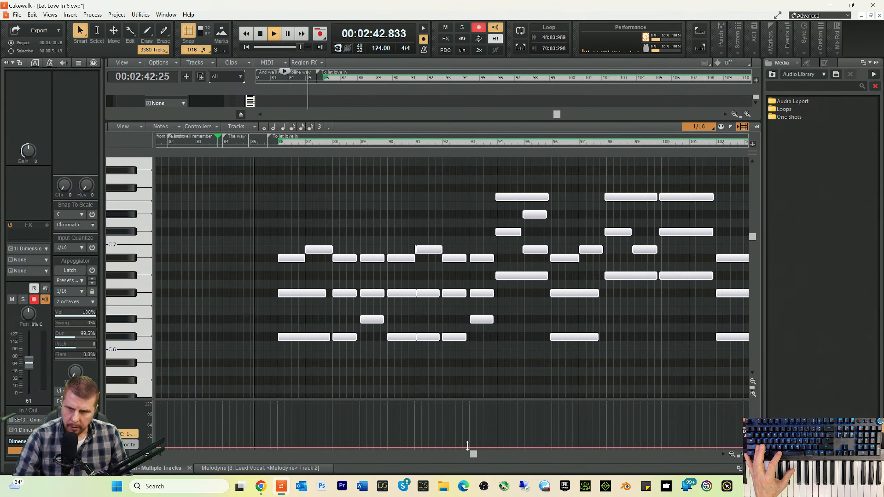
{"action": "left_click", "coordinate": [363, 369]}
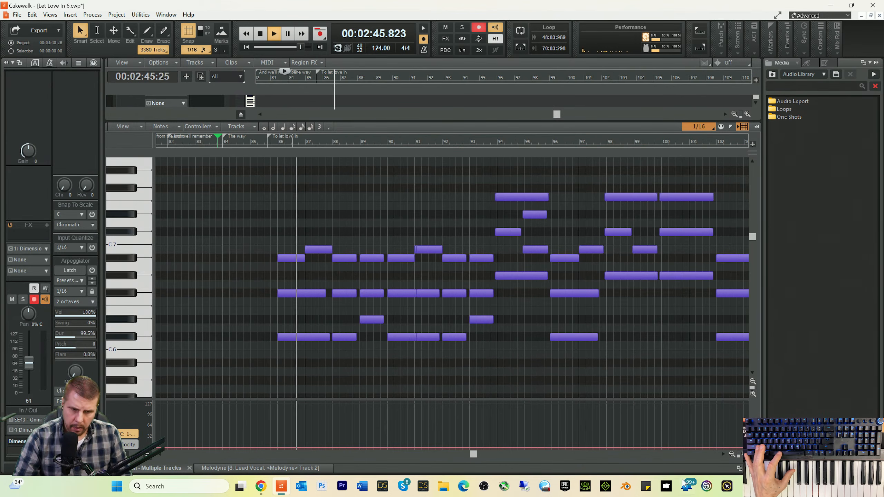
{"action": "key", "text": "space"}
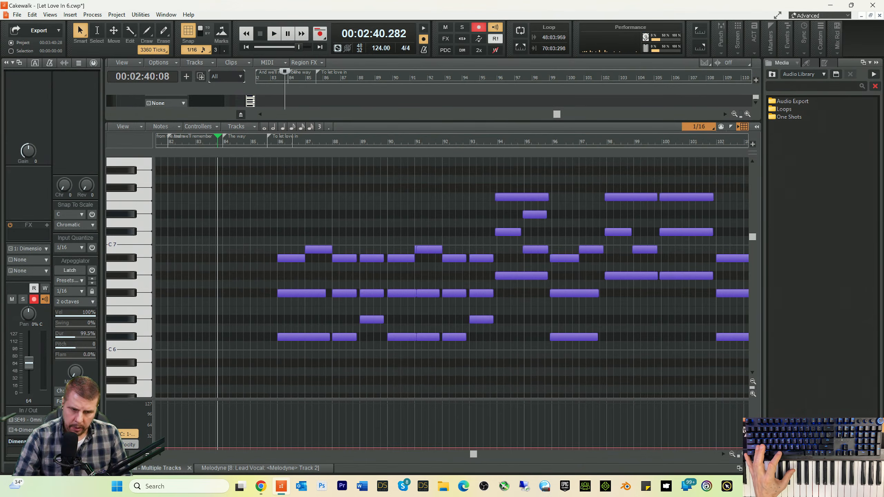
- Return to the track view and raise the volume of organ track 19 to -3.5 during playback
{"action": "key", "text": "d"}
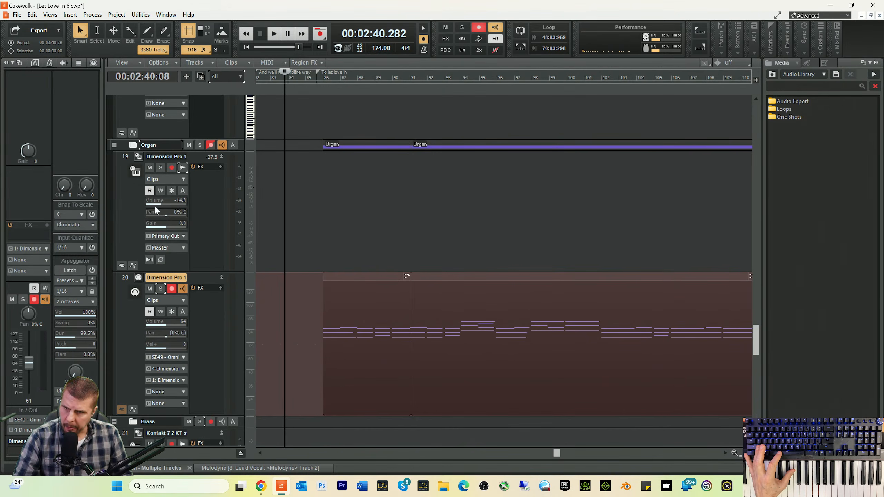
{"action": "key", "text": "space"}
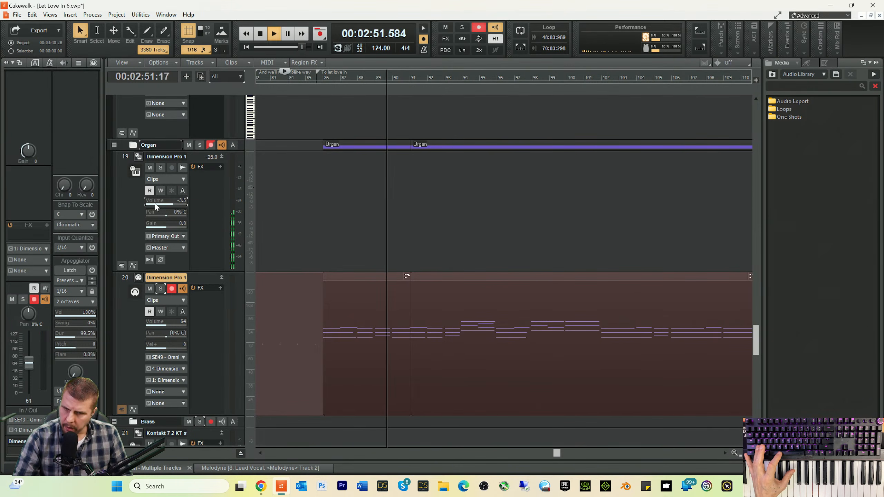
{"action": "key", "text": "space"}
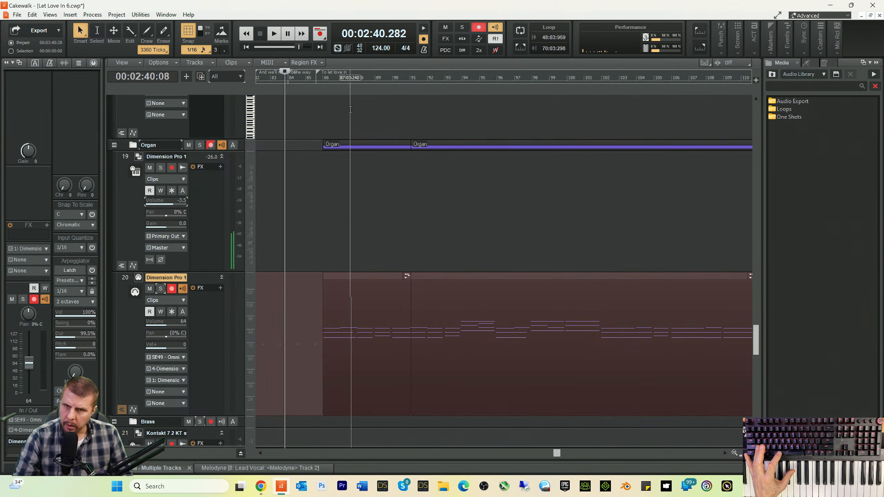
- Audition the organ part repeatedly from bar 88, letting the final pass run to about bar 99
{"action": "key", "text": "space"}
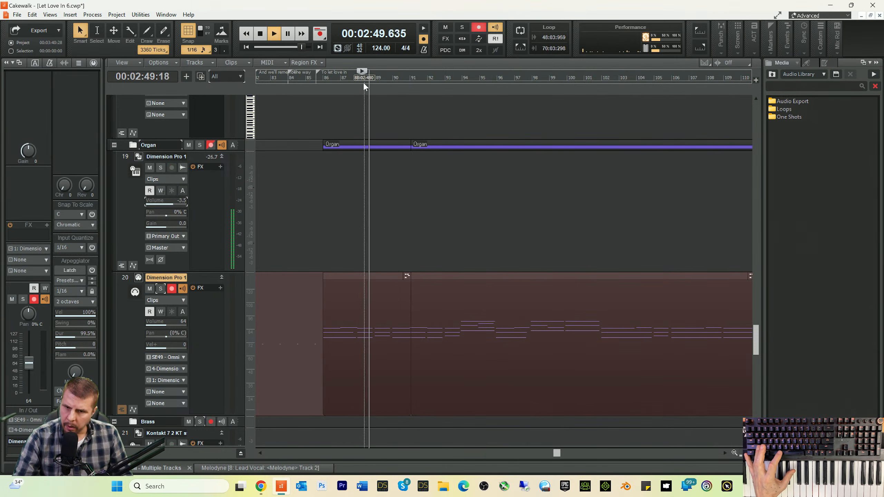
{"action": "key", "text": "space"}
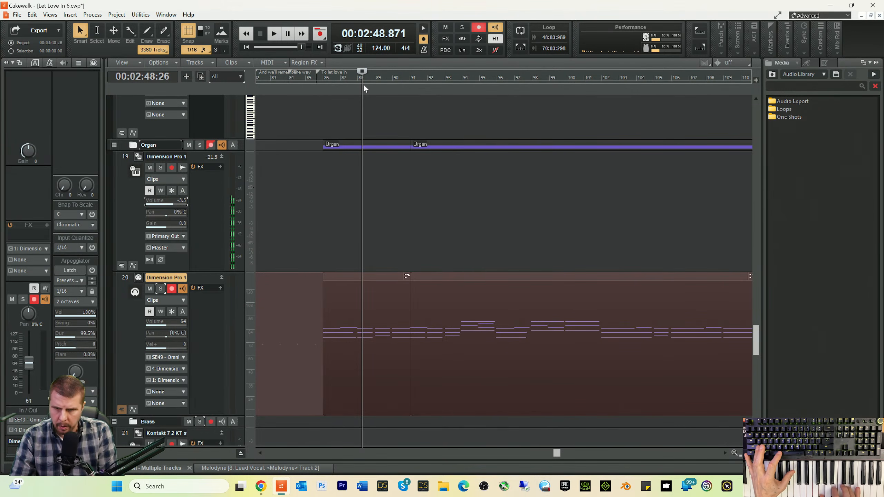
{"action": "key", "text": "space"}
{"action": "key", "text": "space"}
{"action": "key", "text": "space"}
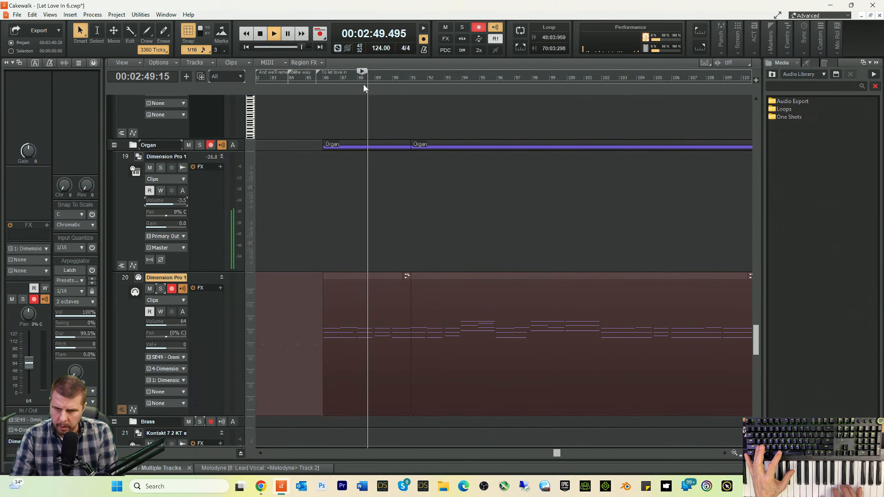
{"action": "key", "text": "space"}
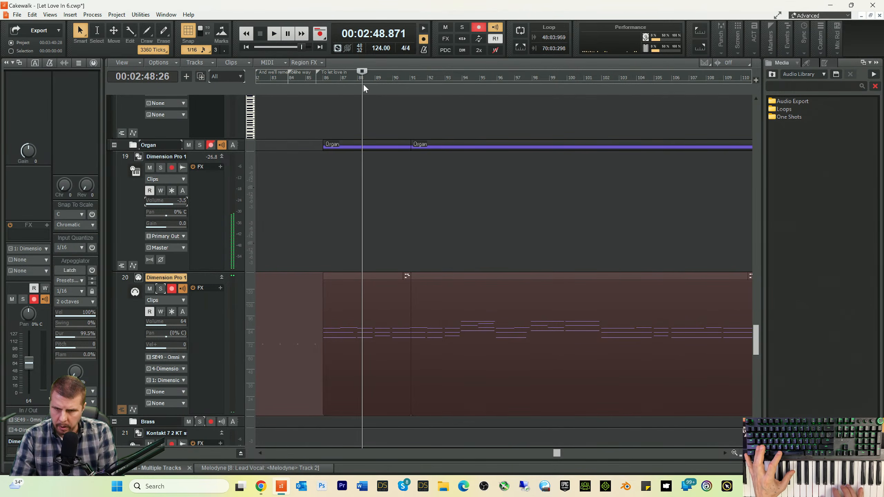
{"action": "key", "text": "space"}
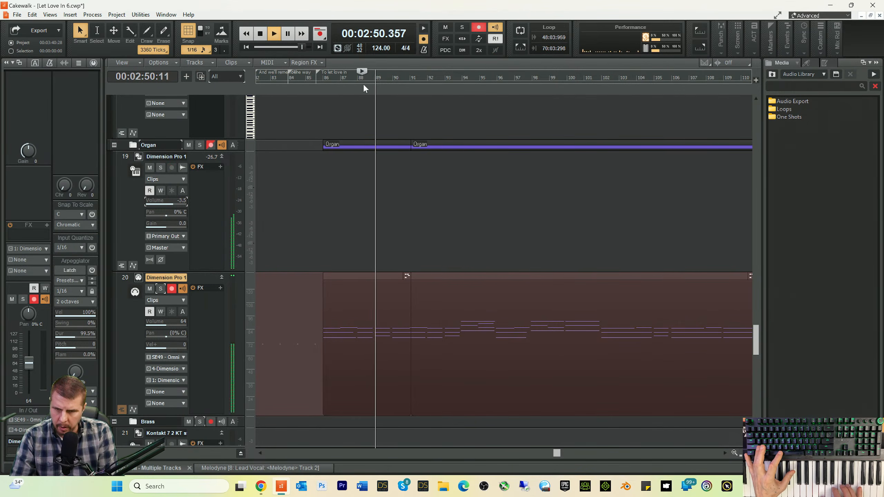
{"action": "key", "text": "space"}
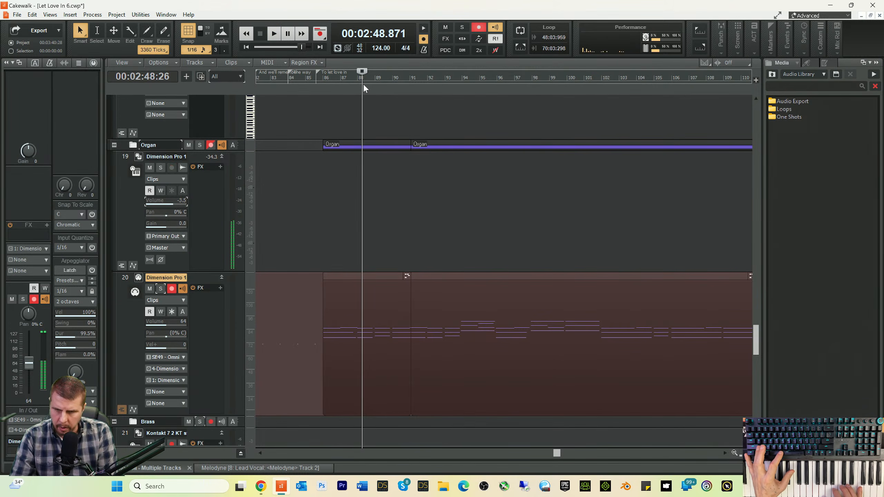
{"action": "key", "text": "space"}
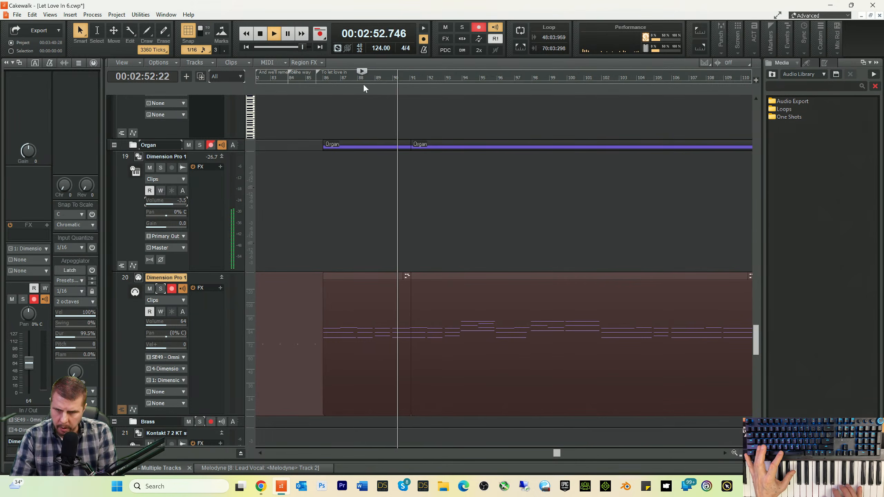
{"action": "key", "text": "space"}
{"action": "key", "text": "space"}
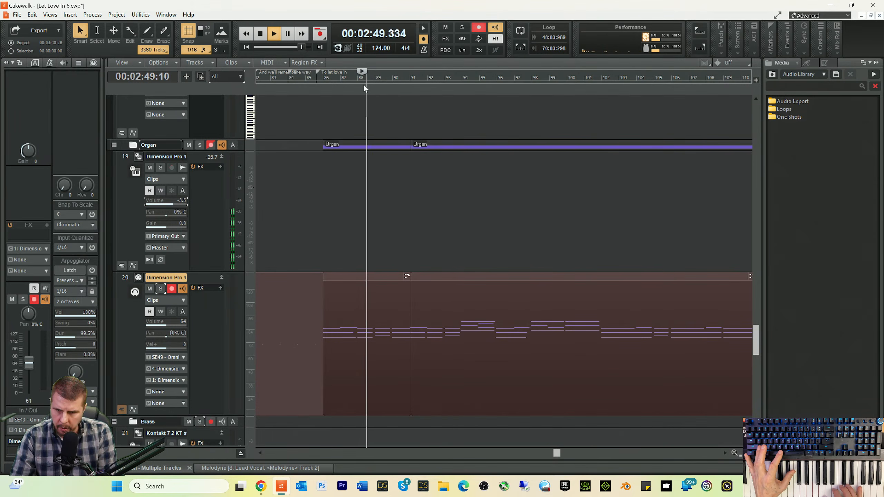
{"action": "key", "text": "space"}
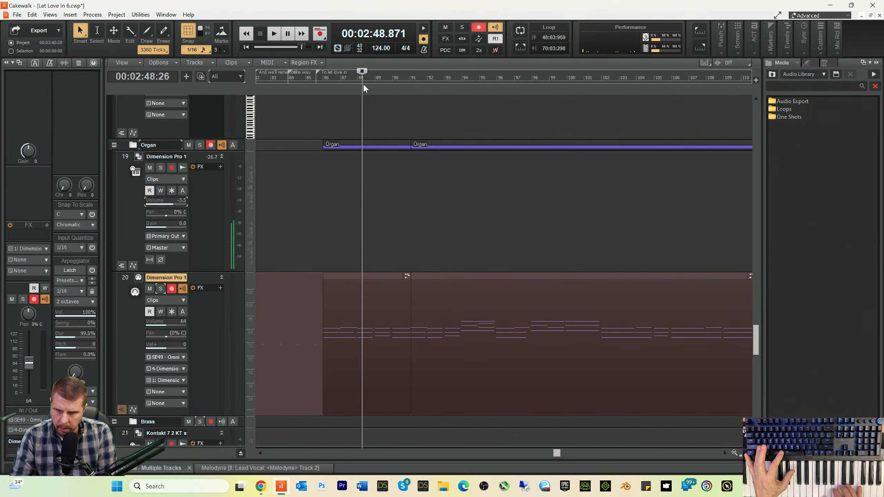
{"action": "key", "text": "space"}
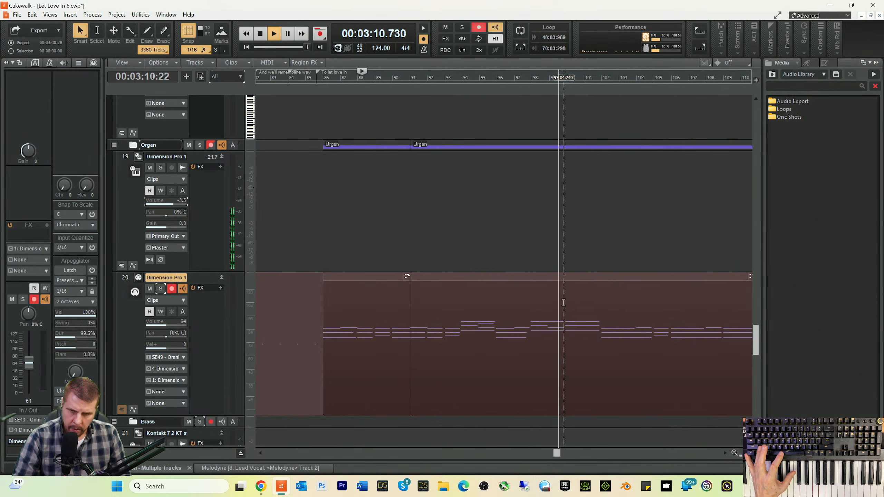
{"action": "key", "text": "space"}
- Reopen the organ clip's notes, audition from just before bar 98, and delete the Eb7 note in bar 95
{"action": "double_click", "coordinate": [480, 325]}
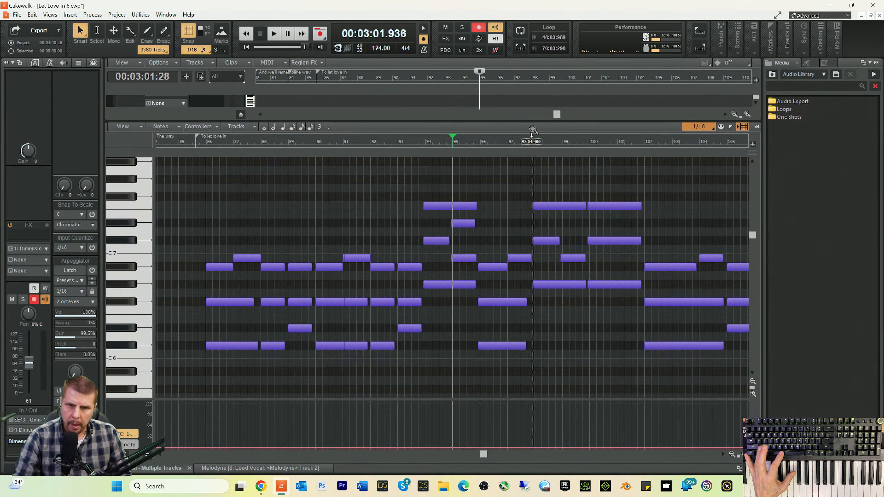
{"action": "left_click", "coordinate": [528, 141]}
{"action": "key", "text": "space"}
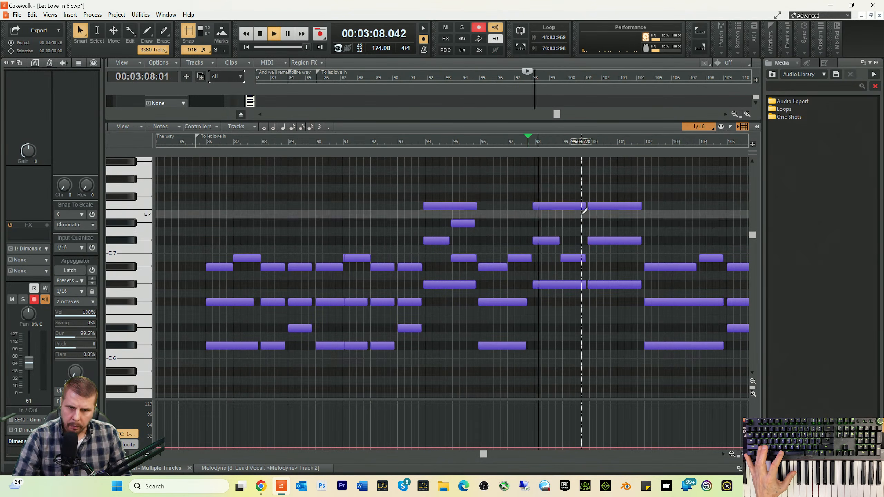
{"action": "key", "text": "space"}
{"action": "right_click", "coordinate": [464, 222]}
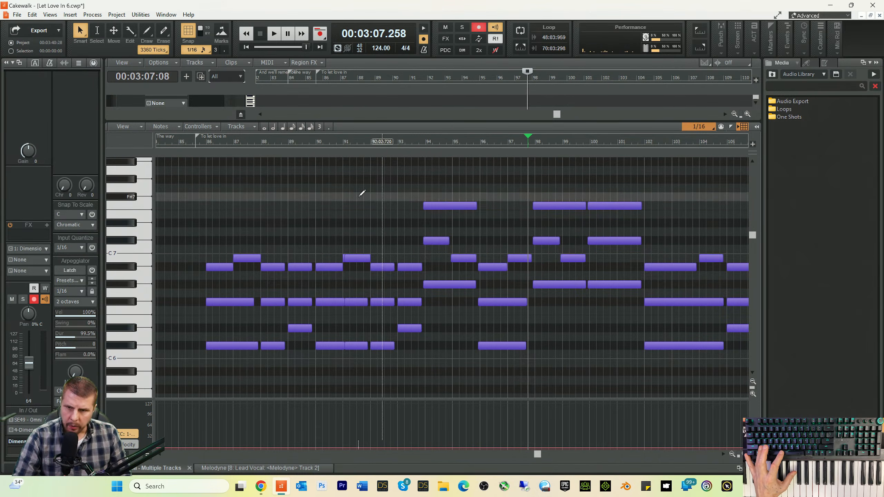
- Select the organ notes in bars 94 to 101 and trim their starts to begin slightly later
{"action": "left_click_drag", "start_coordinate": [444, 194], "coordinate": [362, 385]}
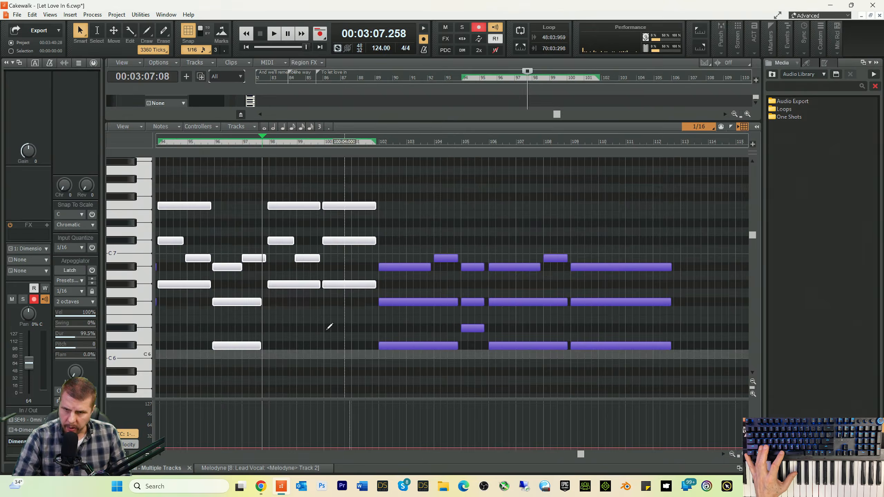
{"action": "left_click_drag", "start_coordinate": [336, 287], "coordinate": [338, 287]}
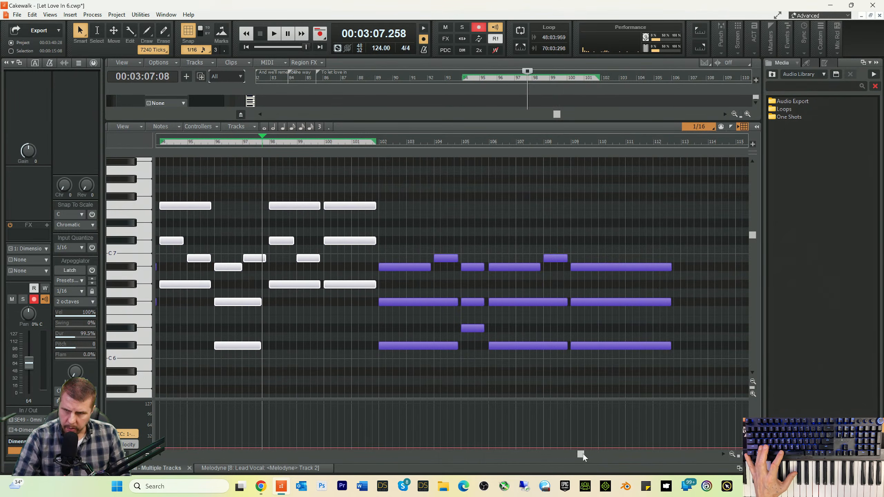
{"action": "left_click_drag", "start_coordinate": [583, 457], "coordinate": [532, 457]}
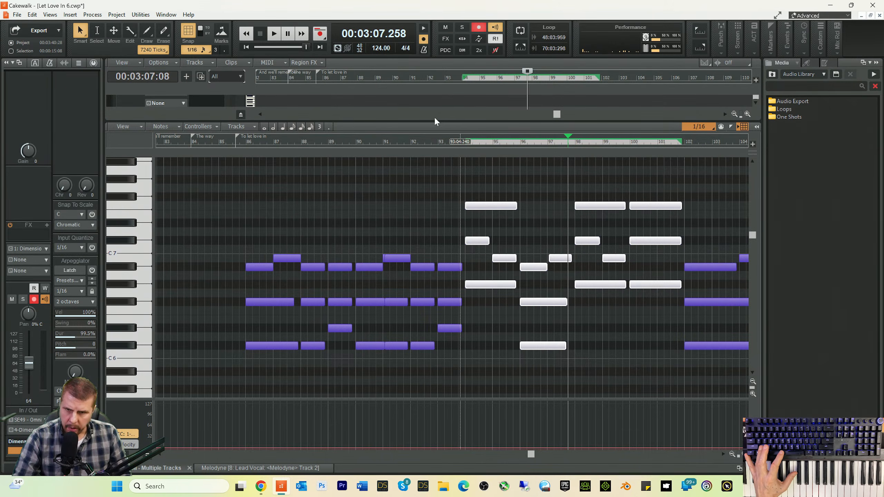
- Start the B6 note exactly at bar 91, and shorten the Db6 and F#6 notes in bar 90 to end just before it
{"action": "left_click", "coordinate": [383, 261]}
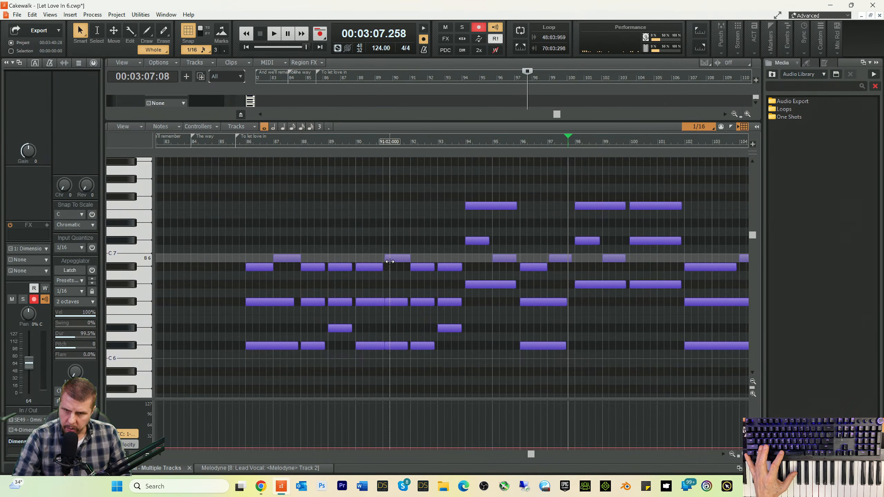
{"action": "left_click_drag", "start_coordinate": [389, 259], "coordinate": [387, 261]}
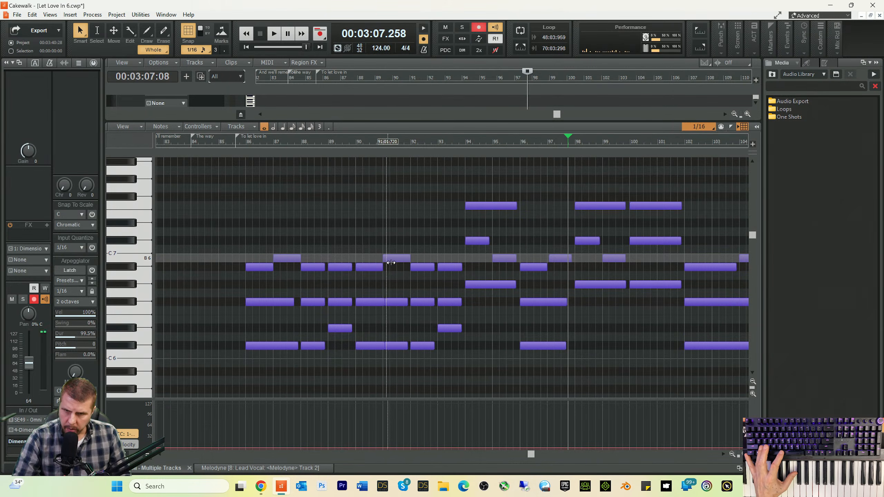
{"action": "left_click", "coordinate": [379, 346]}
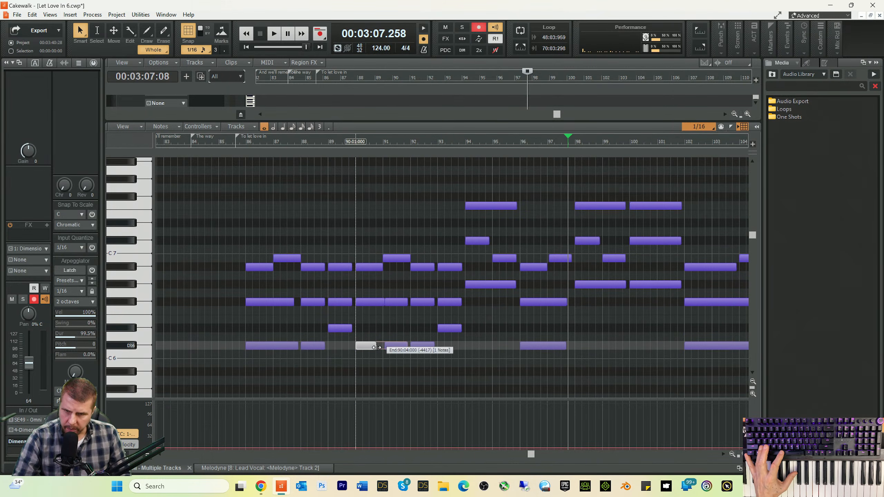
{"action": "left_click_drag", "start_coordinate": [374, 347], "coordinate": [383, 347]}
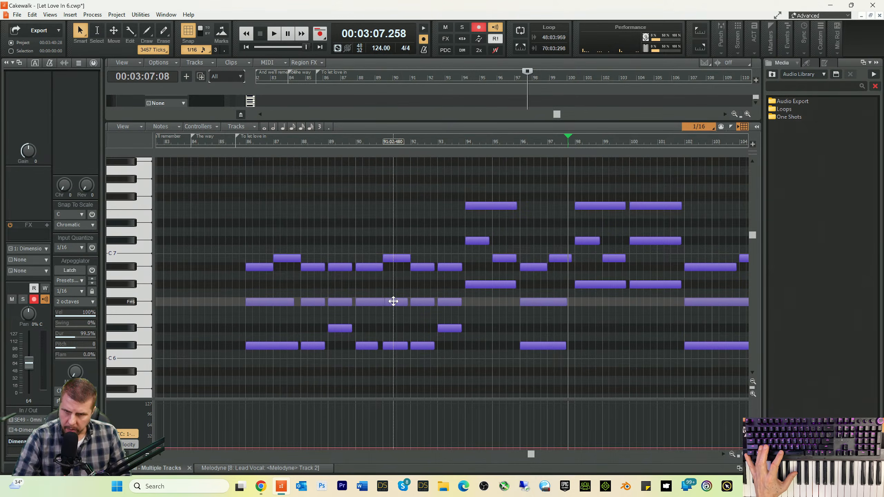
{"action": "left_click_drag", "start_coordinate": [383, 302], "coordinate": [383, 307]}
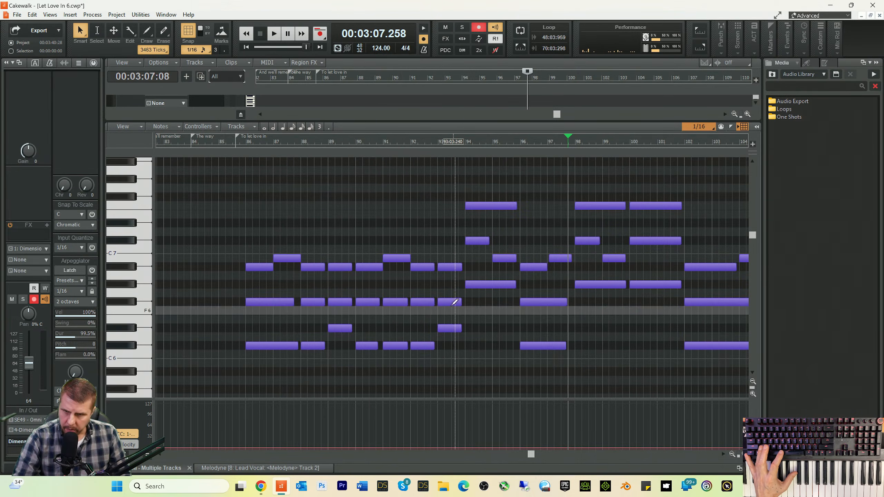
- Audition the organ part from just before bar 86 to about bar 103, then reposition playback just before bar 102
{"action": "left_click", "coordinate": [235, 142]}
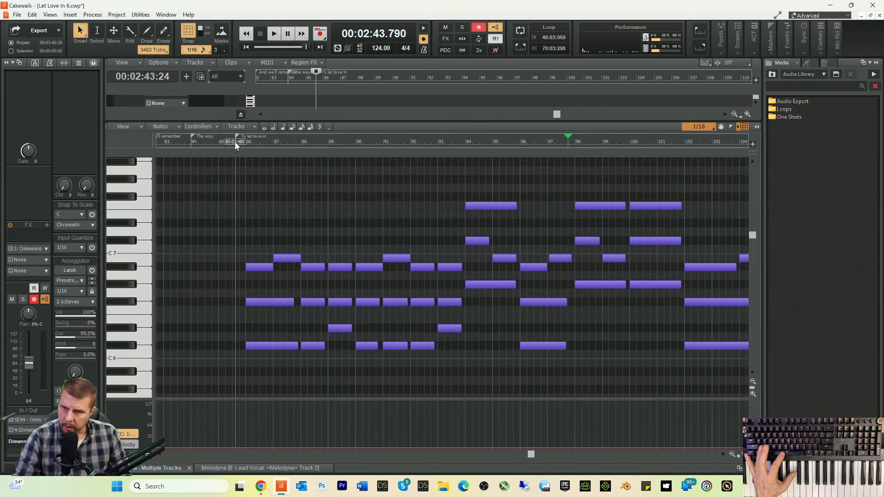
{"action": "key", "text": "space"}
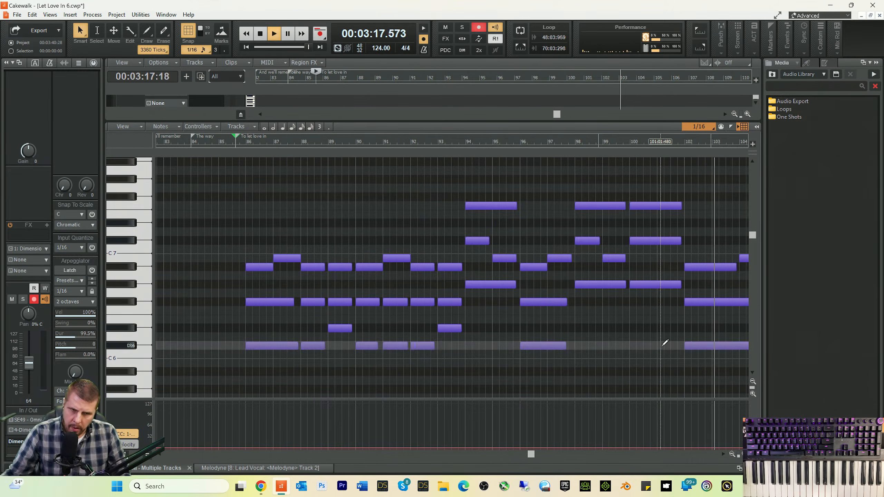
{"action": "key", "text": "space"}
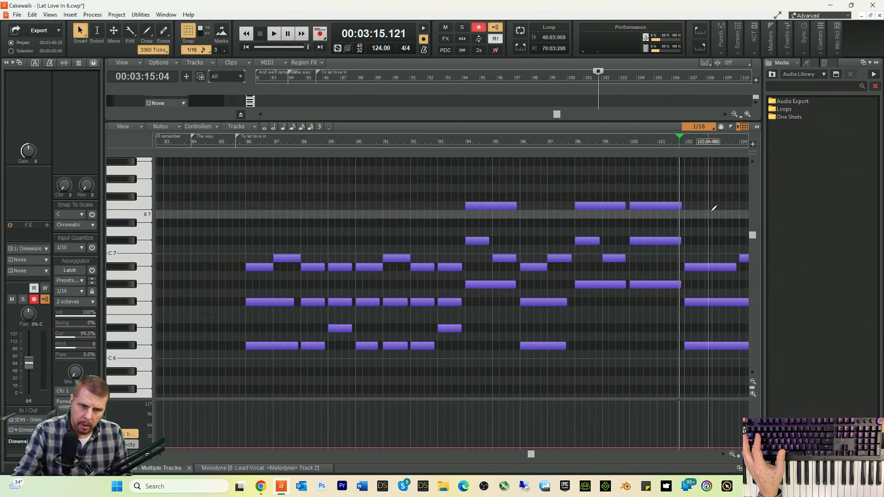
- Shorten the Bb6 note in bar 102 to end at bar 103, and lower the B6 note in bar 104 to Bb6
{"action": "mouse_move", "coordinate": [735, 267]}
{"action": "left_mouse_down"}
{"action": "mouse_move", "coordinate": [714, 276]}
{"action": "mouse_move", "coordinate": [710, 269]}
{"action": "left_mouse_up"}
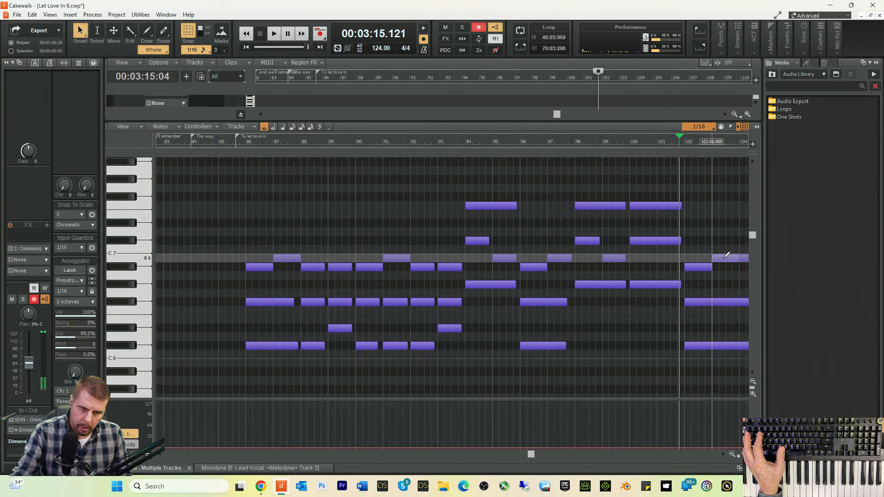
{"action": "key", "text": "space"}
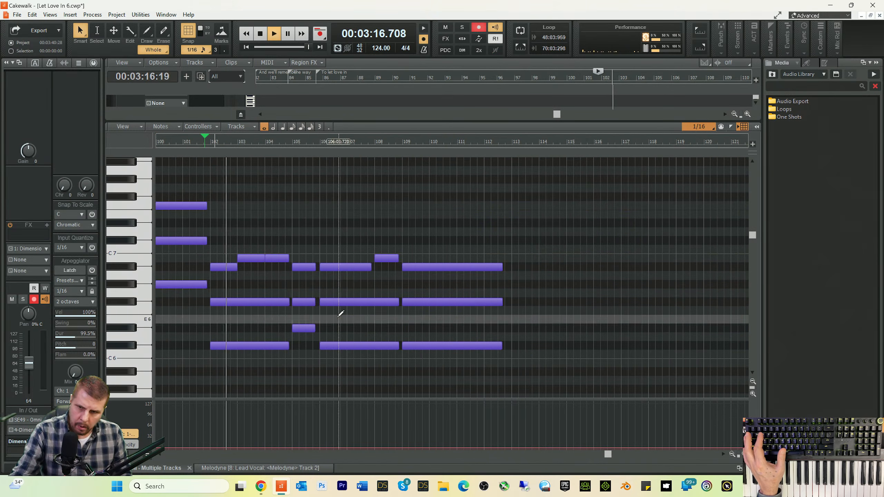
{"action": "left_click", "coordinate": [274, 261]}
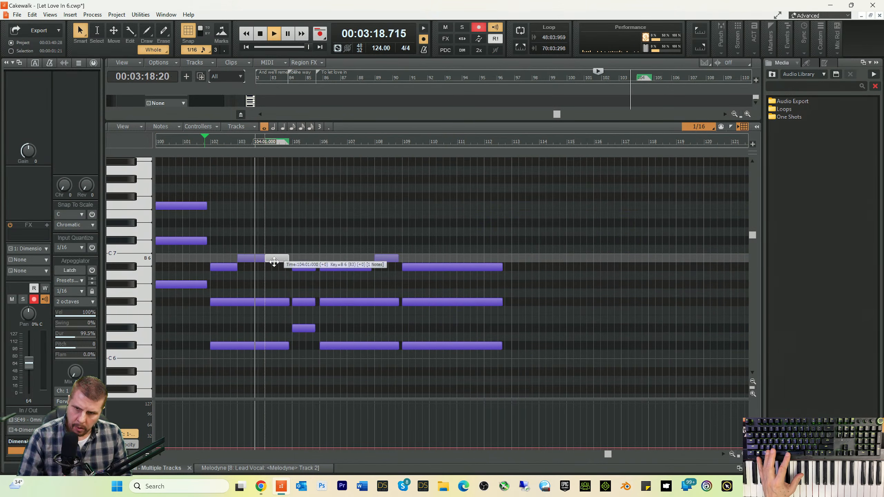
{"action": "left_click_drag", "start_coordinate": [274, 260], "coordinate": [274, 269]}
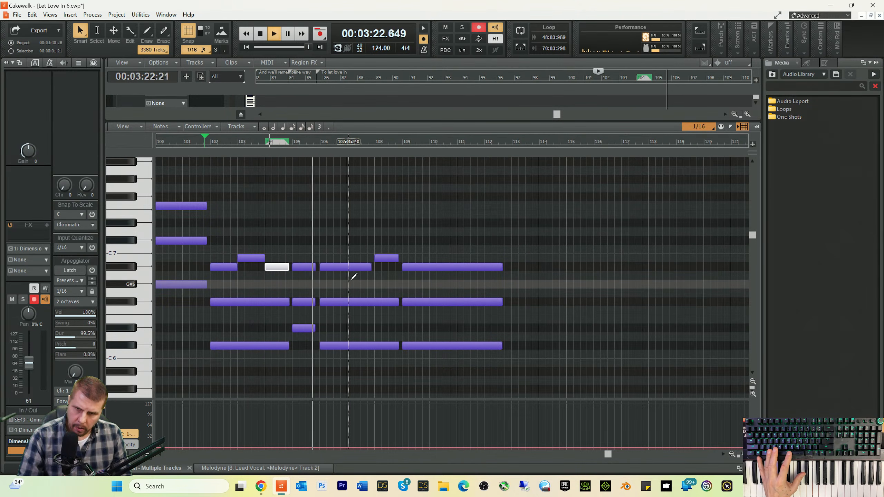
- End the Bb6 note at bar 107, fill bar 107 with B6, lower the bar 108 note to Bb6, and audition through the ending
{"action": "left_click_drag", "start_coordinate": [370, 268], "coordinate": [346, 274]}
{"action": "key", "text": "space"}
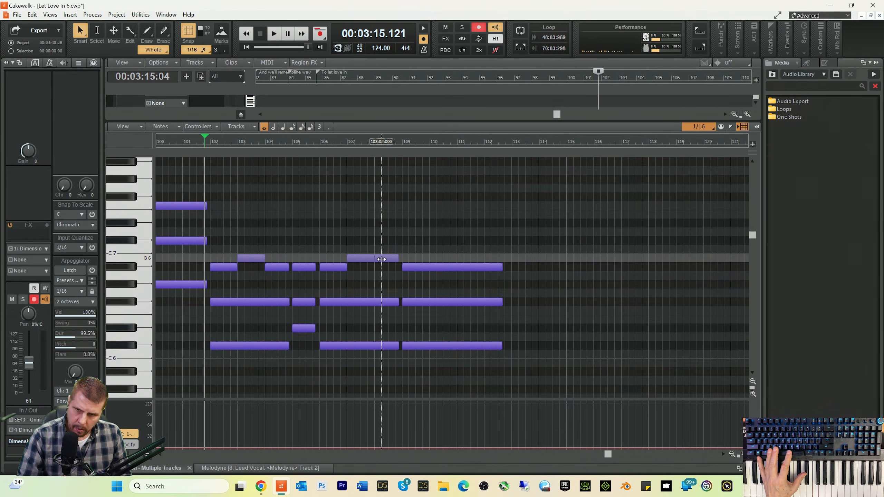
{"action": "left_click_drag", "start_coordinate": [384, 259], "coordinate": [384, 267]}
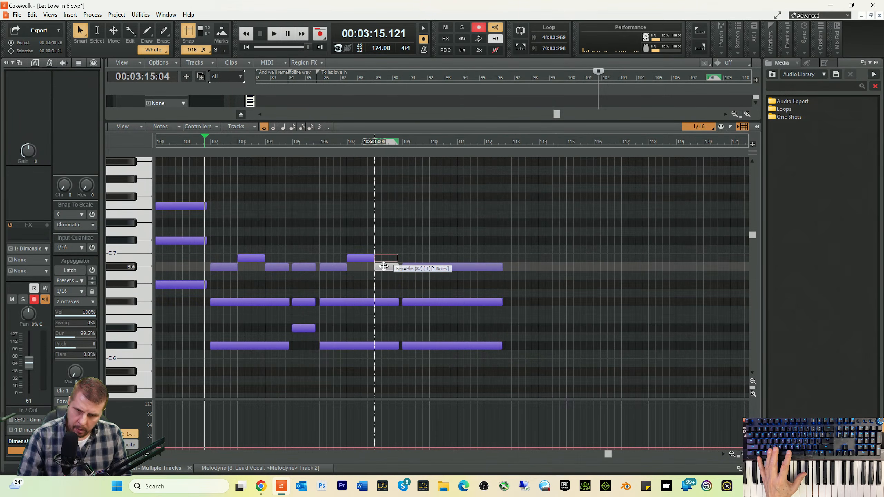
{"action": "key", "text": "space"}
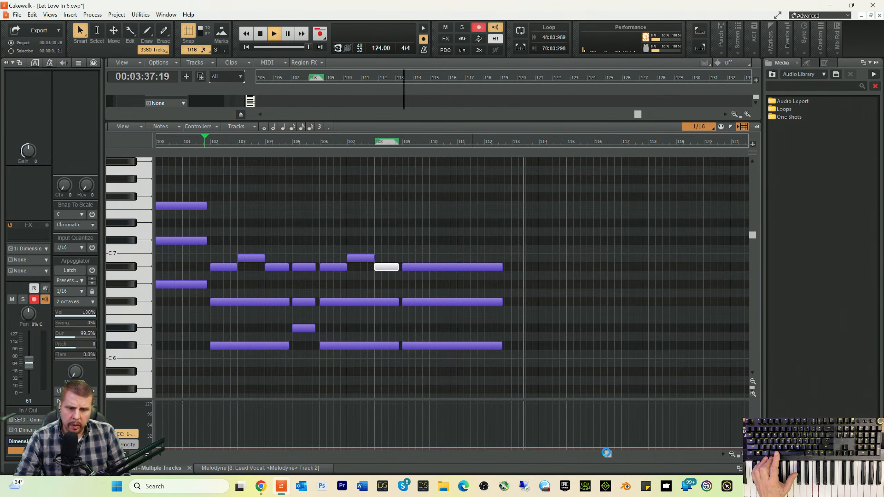
{"action": "key", "text": "space"}
- Audition the song's opening from bar 1, move the playhead to bar 5, and return to the track view
{"action": "left_click_drag", "start_coordinate": [608, 455], "coordinate": [167, 455]}
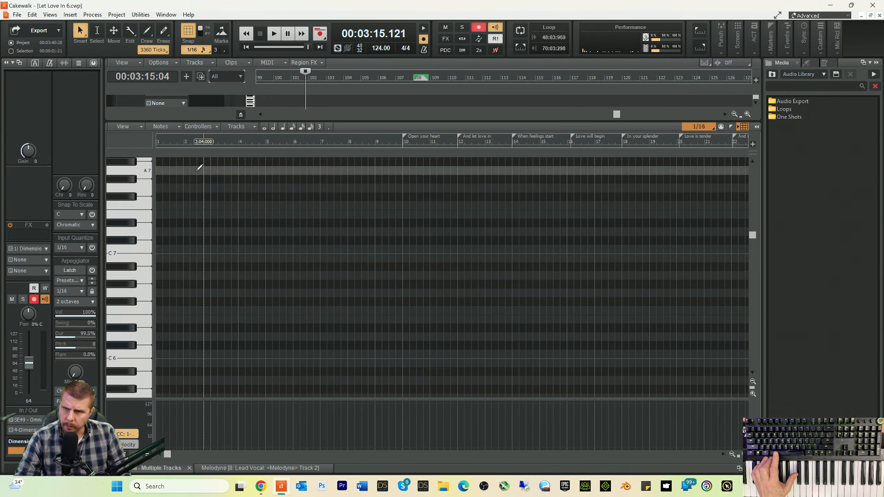
{"action": "left_click", "coordinate": [167, 142]}
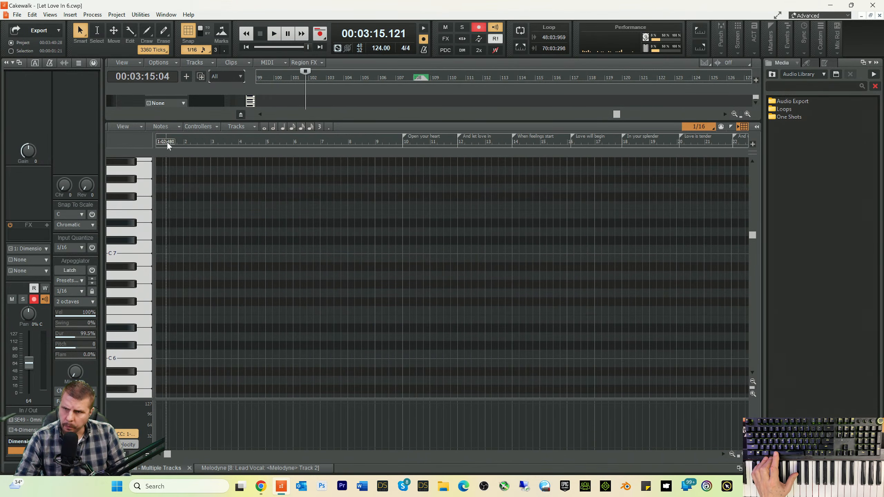
{"action": "key", "text": "space"}
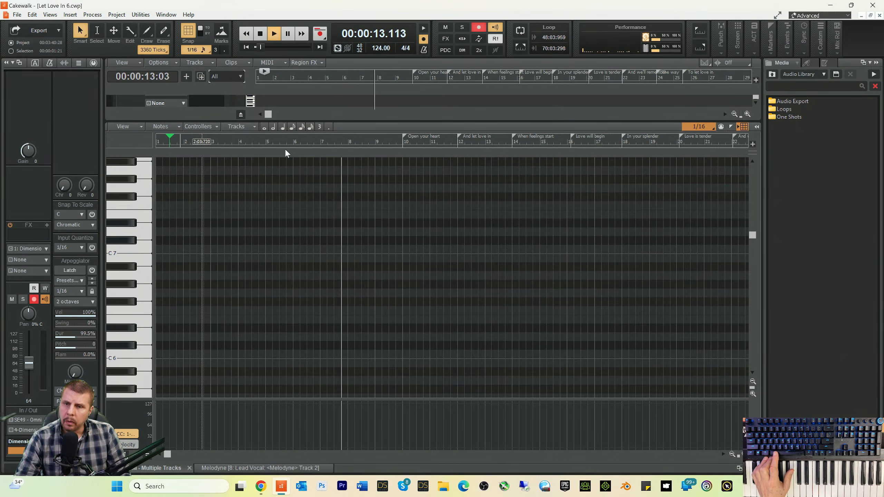
{"action": "left_click", "coordinate": [268, 143]}
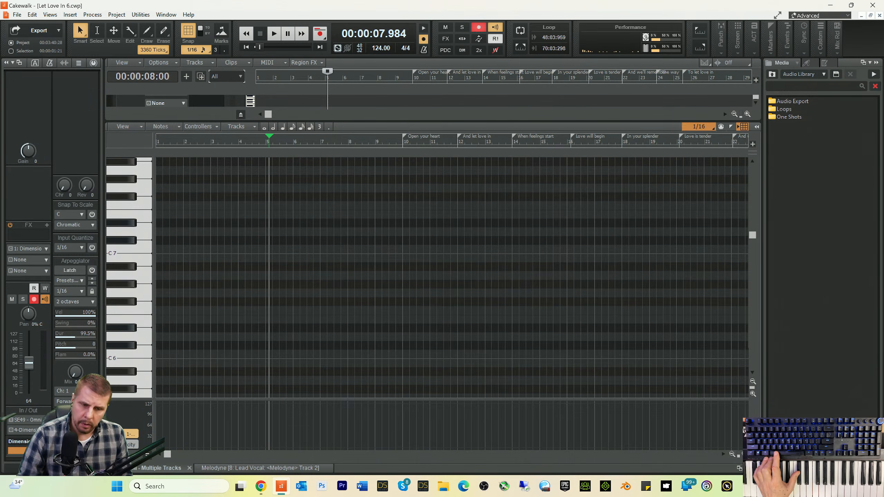
{"action": "key", "text": "d"}
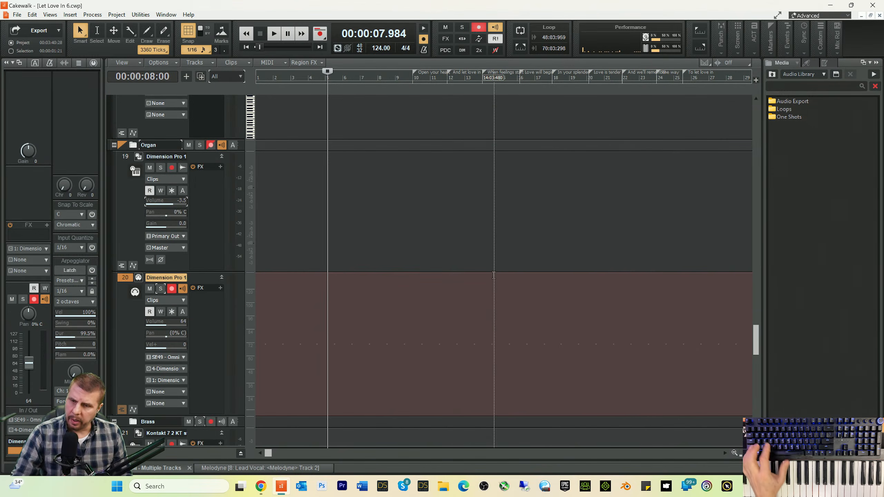
- Insert a new Kontakt 7 soft synth into the project
{"action": "left_click", "coordinate": [320, 34]}
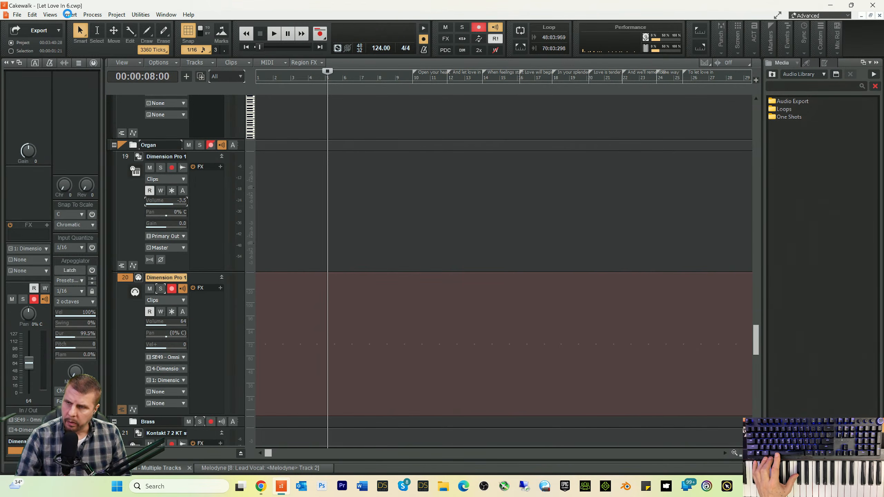
{"action": "left_click", "coordinate": [69, 16]}
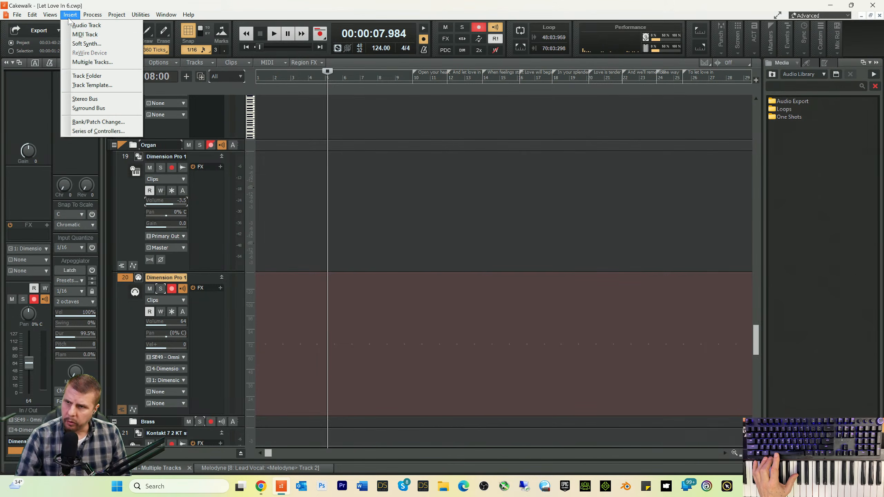
{"action": "left_click", "coordinate": [80, 44]}
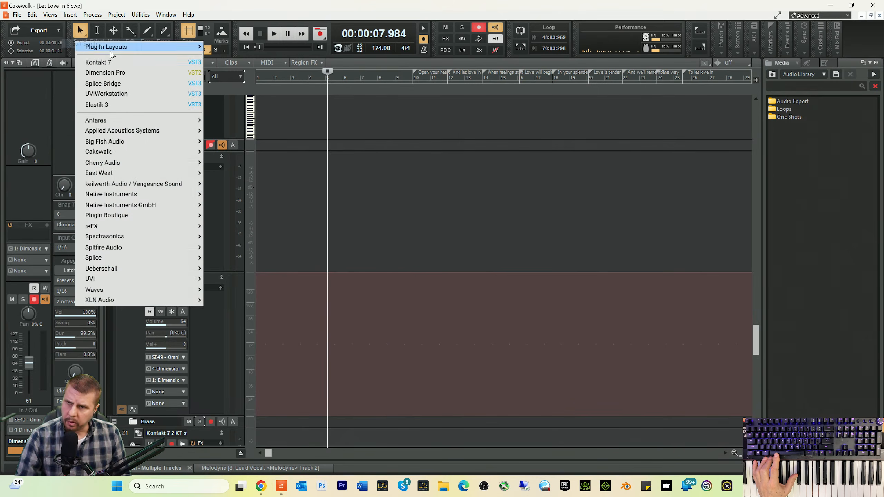
{"action": "left_click", "coordinate": [130, 72]}
{"action": "left_click", "coordinate": [535, 158]}
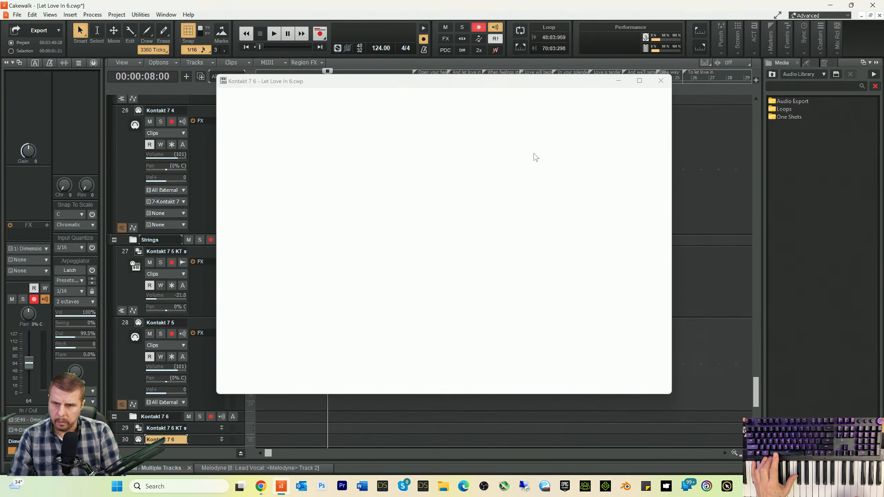
- Filter the Kontakt libraries by "fac", open the choir instruments in Kontakt Factory Library 2, and load Choir [e]
{"action": "scroll", "coordinate": [300, 198], "scroll_direction": "down", "scroll_amount": 5}
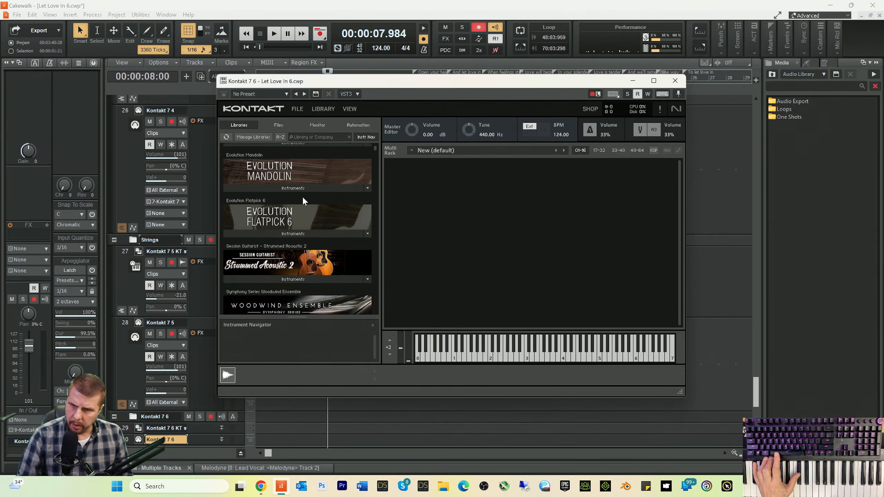
{"action": "scroll", "coordinate": [315, 209], "scroll_direction": "down", "scroll_amount": 6}
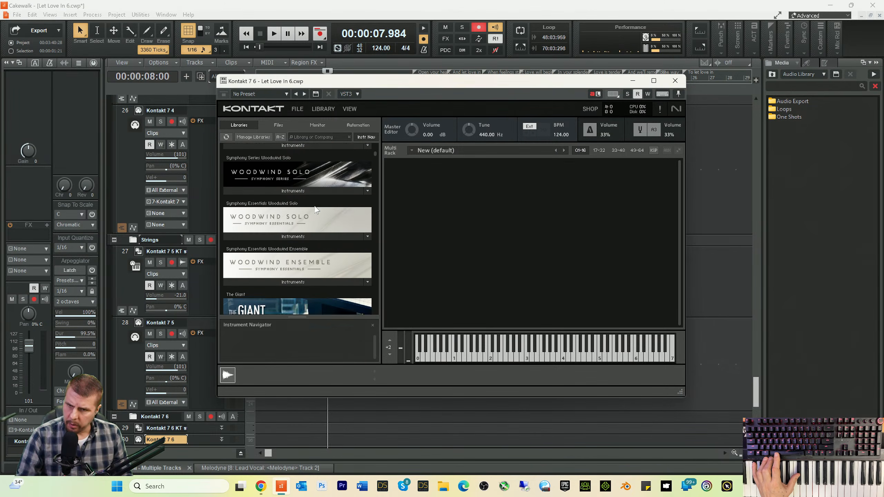
{"action": "scroll", "coordinate": [317, 209], "scroll_direction": "down", "scroll_amount": 1}
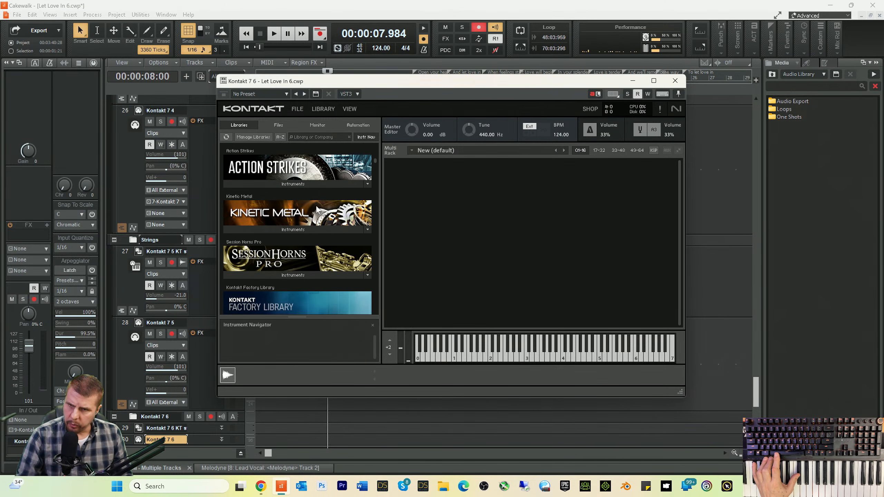
{"action": "left_click", "coordinate": [298, 135]}
{"action": "type", "text": "fac"}
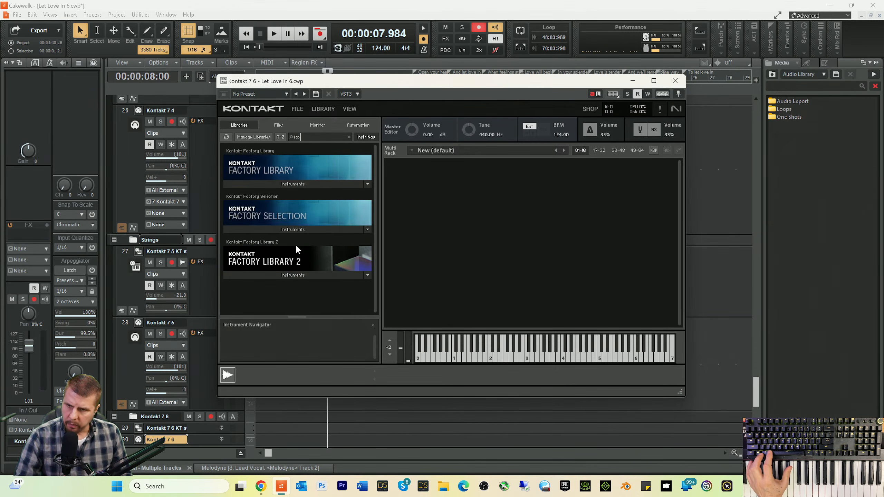
{"action": "left_click", "coordinate": [280, 274]}
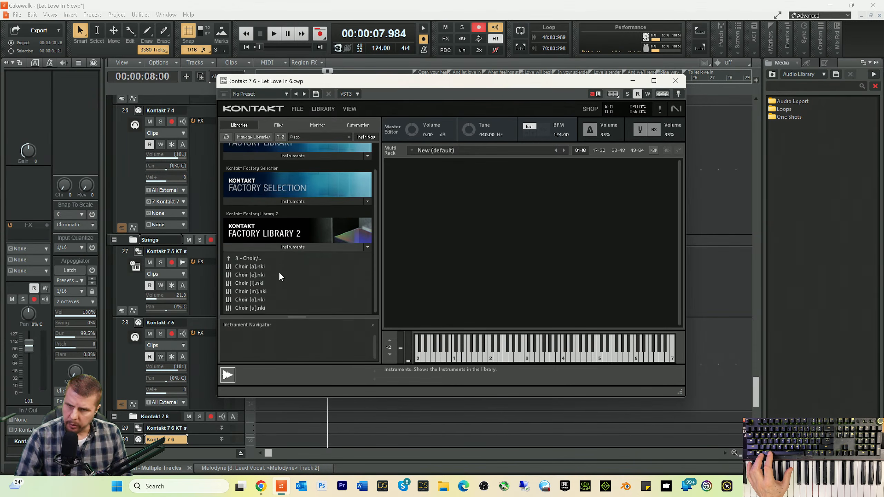
- Replace Choir [e] with the Oboe from Factory Library 2's orchestral woodwinds, and minimize the Kontakt window to show the new tracks
{"action": "left_click", "coordinate": [226, 257]}
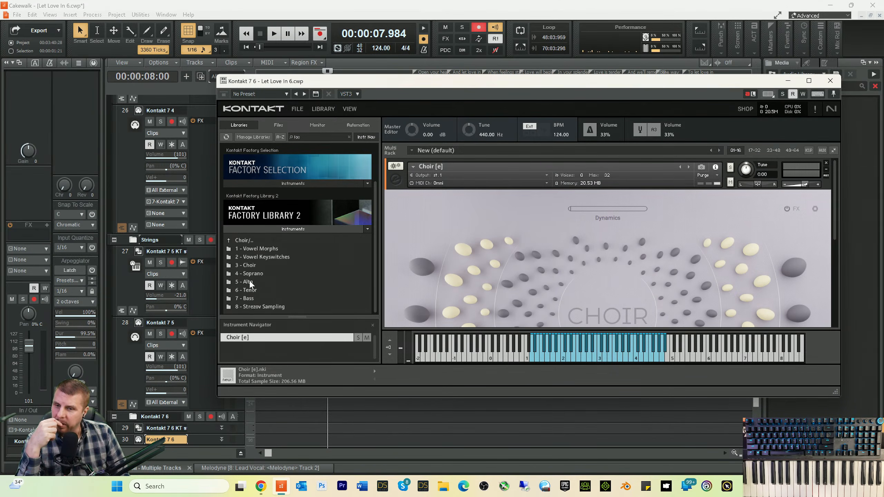
{"action": "left_click", "coordinate": [228, 240]}
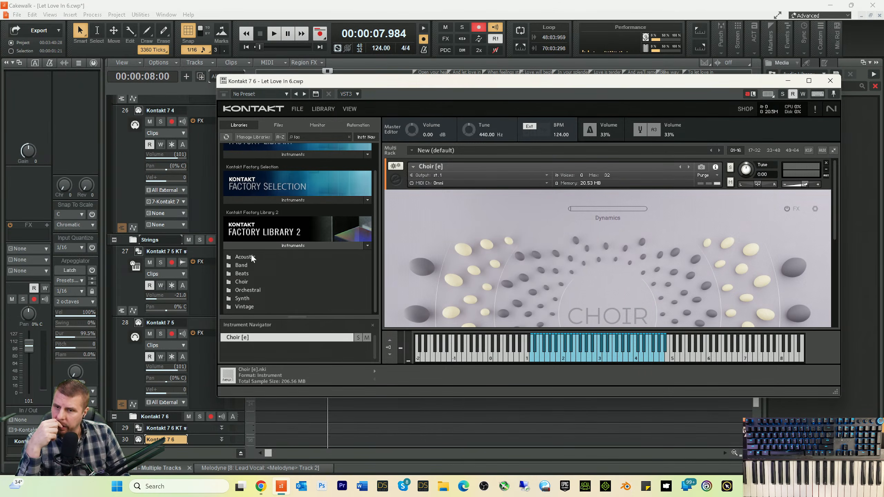
{"action": "left_click", "coordinate": [231, 290]}
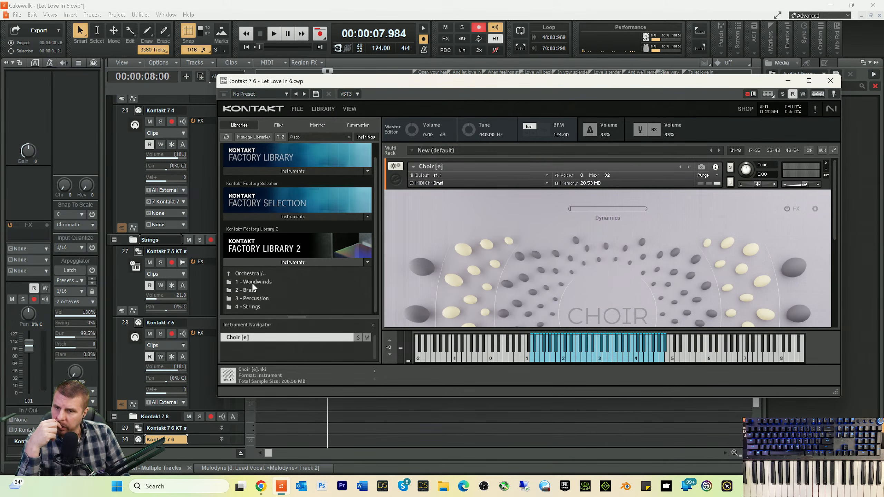
{"action": "left_click", "coordinate": [255, 282]}
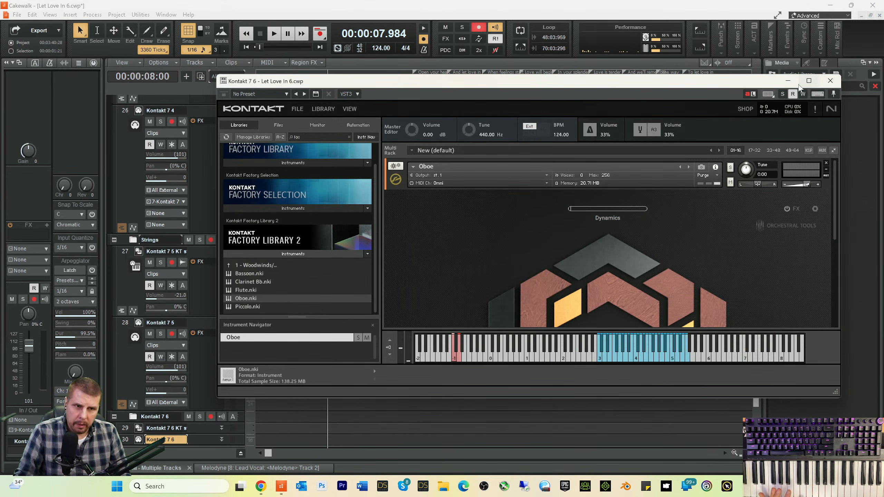
{"action": "left_click", "coordinate": [788, 81]}
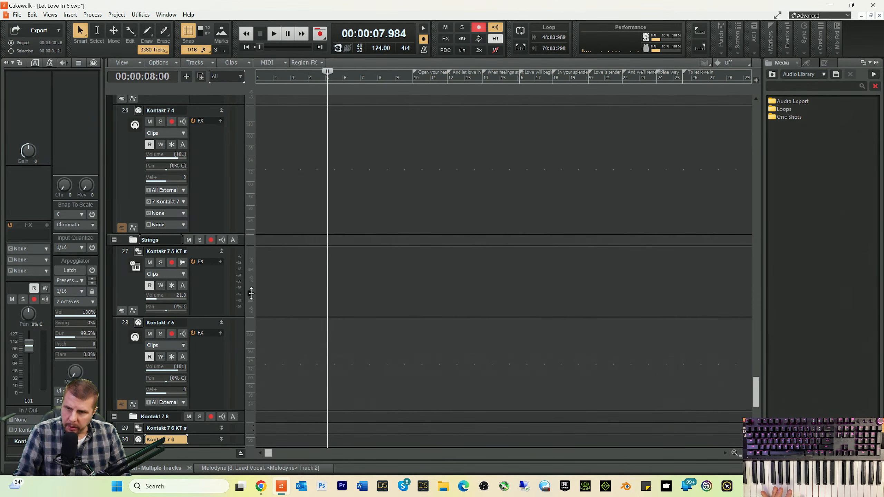
{"action": "scroll", "coordinate": [287, 273], "scroll_direction": "down", "scroll_amount": 3}
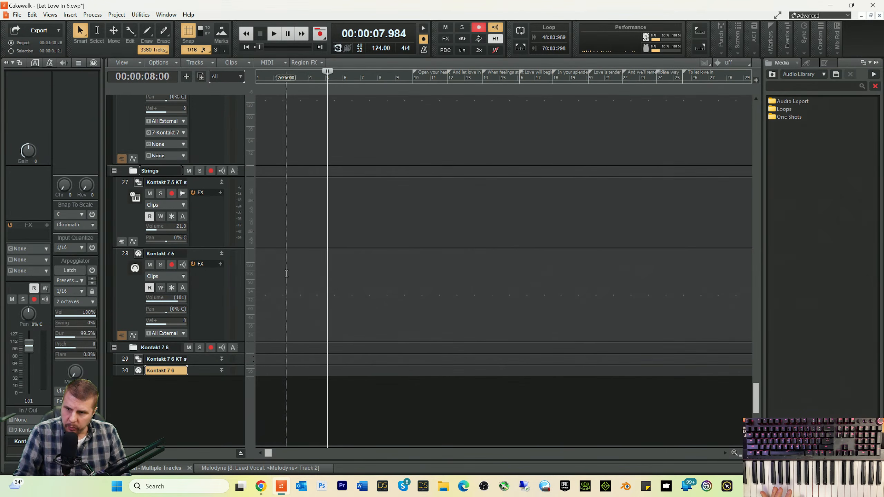
- Name the new Kontakt 7 6 track folder Oboe and audition the song briefly from bar 5
{"action": "double_click", "coordinate": [165, 347]}
{"action": "type", "text": "Oboe"}
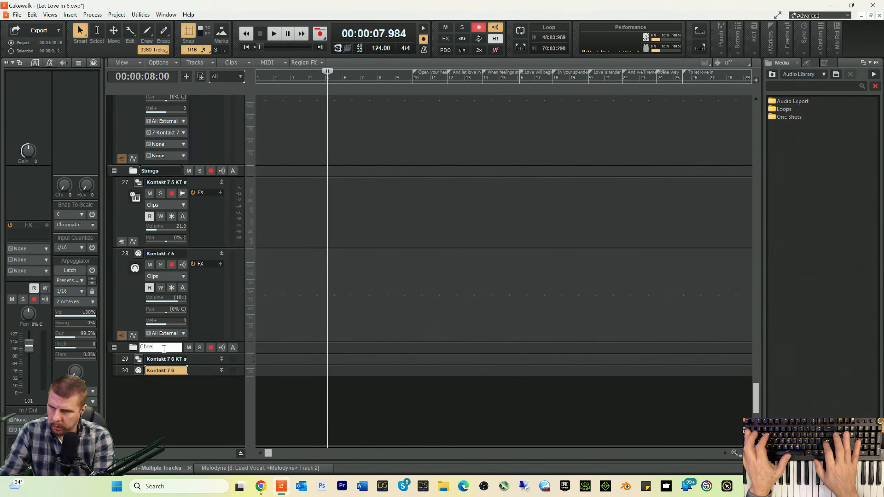
{"action": "key", "text": "Return"}
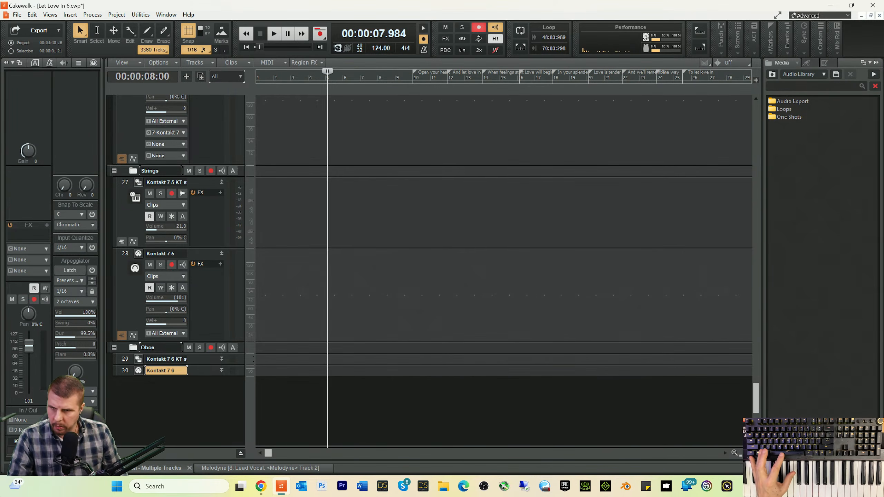
{"action": "key", "text": "space"}
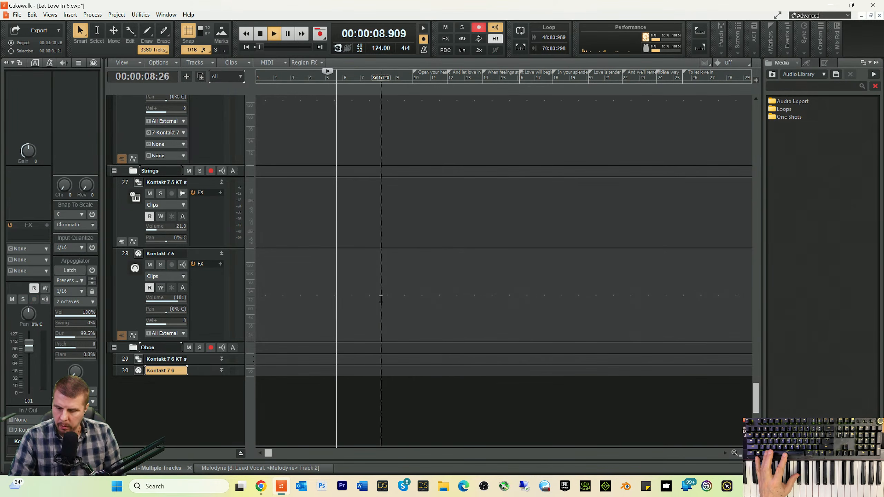
{"action": "key", "text": "space"}
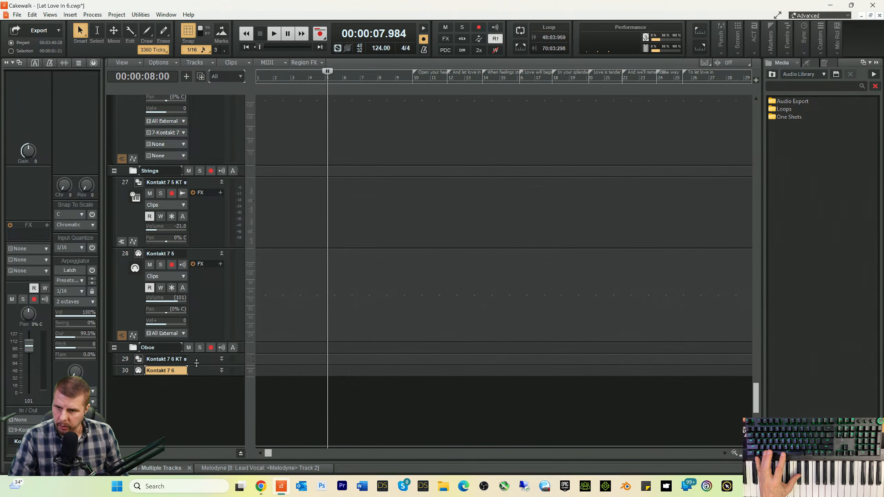
- Arm the Oboe folder's tracks for recording and enlarge tracks 30 and 29 to show their controls
{"action": "left_click", "coordinate": [211, 348]}
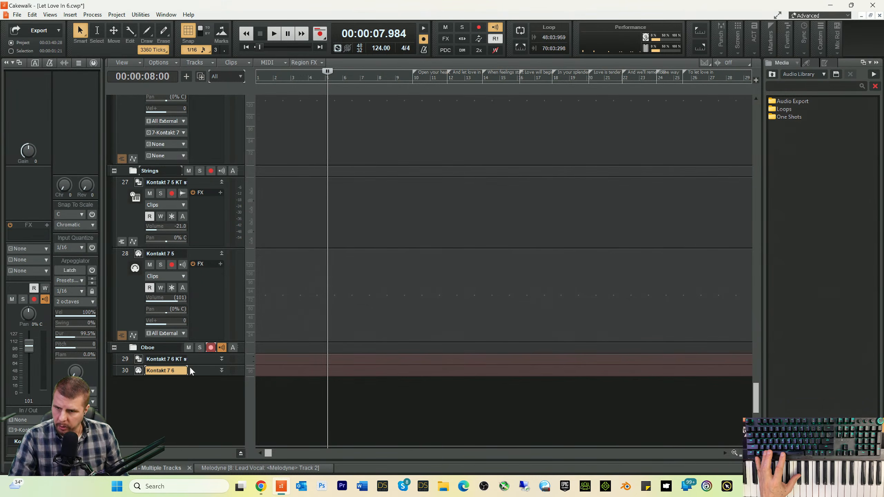
{"action": "left_click_drag", "start_coordinate": [191, 376], "coordinate": [189, 459]}
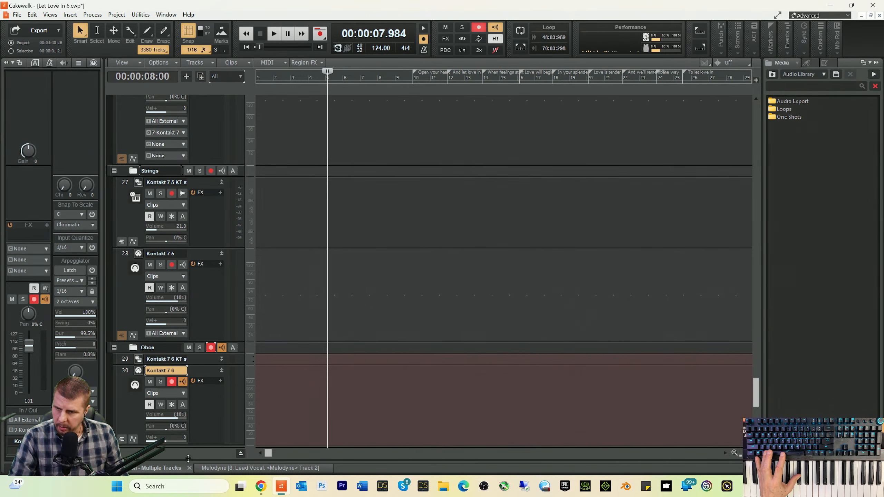
{"action": "scroll", "coordinate": [157, 405], "scroll_direction": "down", "scroll_amount": 3}
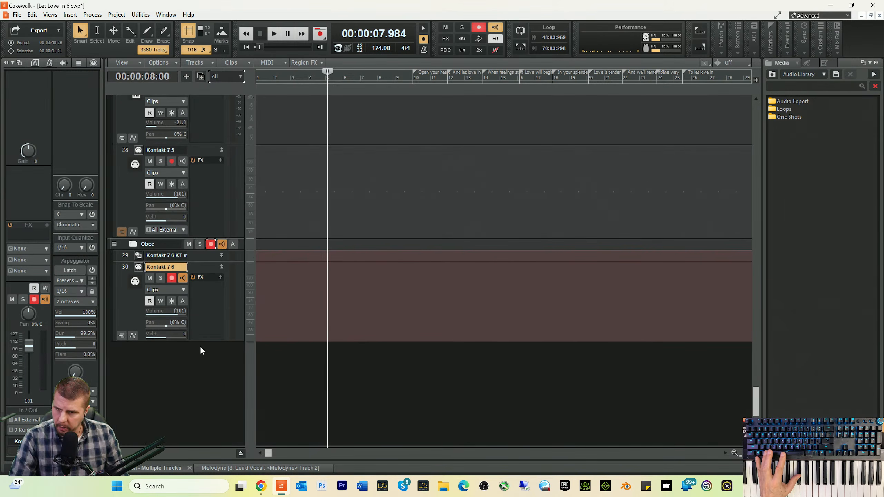
{"action": "left_click_drag", "start_coordinate": [203, 341], "coordinate": [189, 411]}
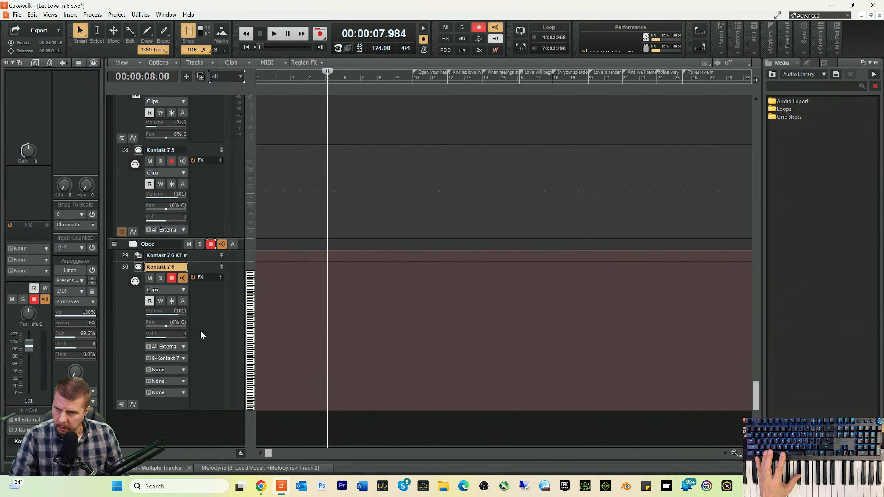
{"action": "left_click_drag", "start_coordinate": [201, 260], "coordinate": [201, 341]}
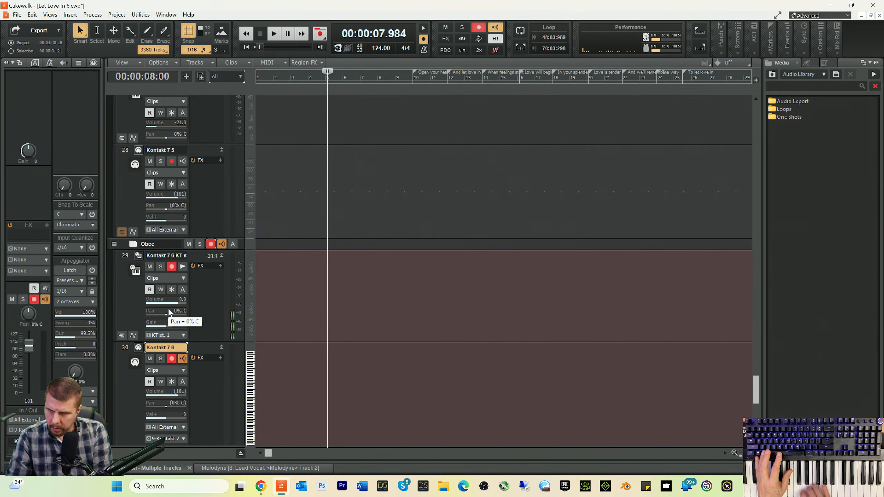
- Audition the intro from bar 5 to rehearse the oboe part, and place the playhead just before bar 2
{"action": "key", "text": "space"}
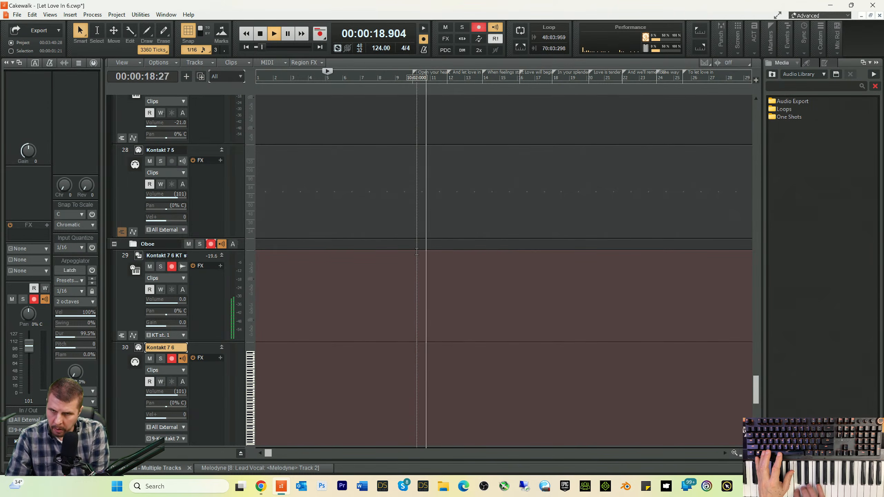
{"action": "key", "text": "space"}
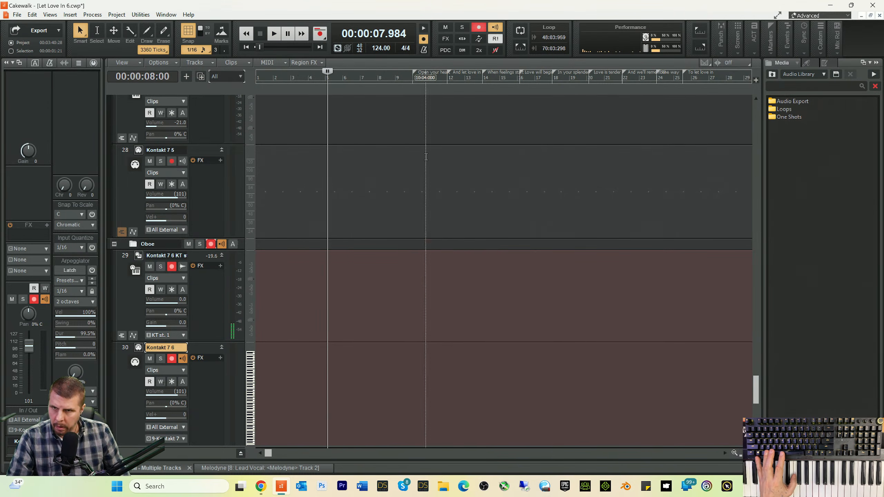
{"action": "left_click", "coordinate": [272, 82]}
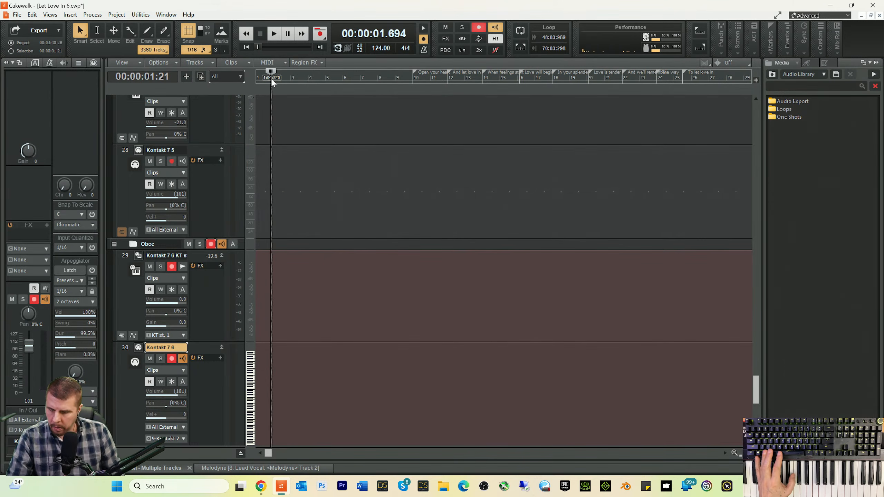
- Try recording the oboe with both Oboe tracks armed, and delete the audio clip captured on track 29
{"action": "key", "text": "space"}
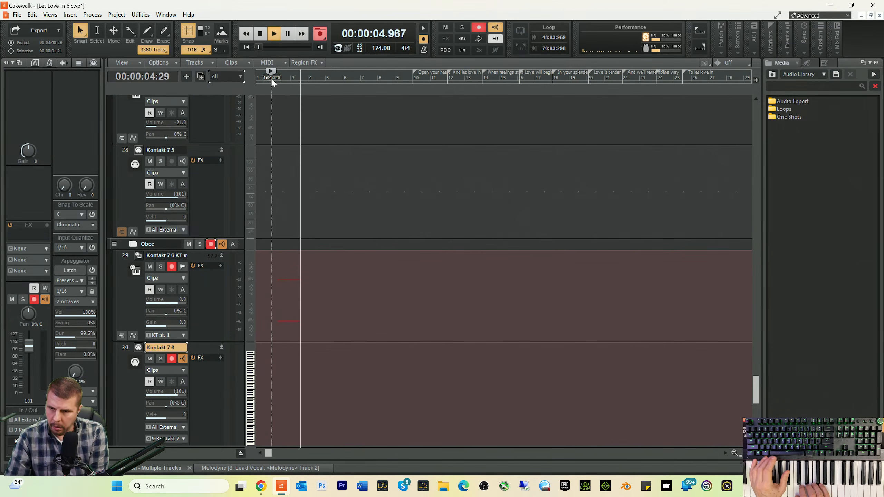
{"action": "key", "text": "space"}
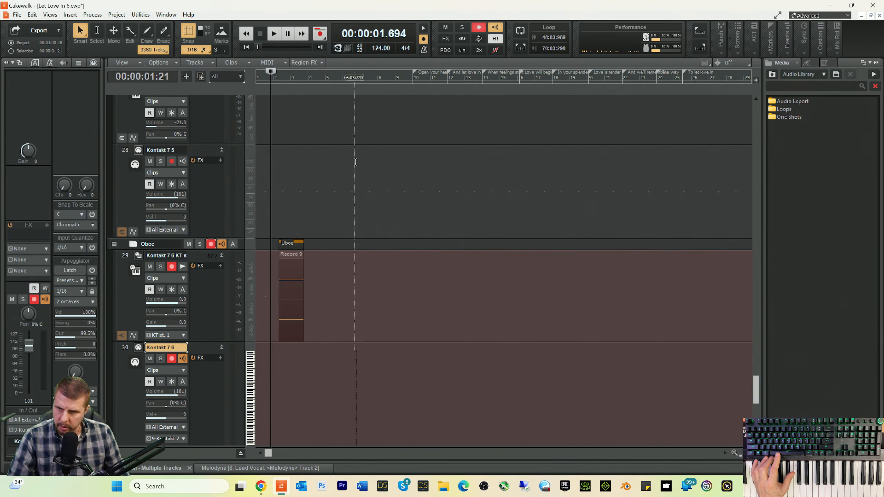
{"action": "left_click_drag", "start_coordinate": [314, 297], "coordinate": [265, 296]}
{"action": "key", "text": "Delete"}
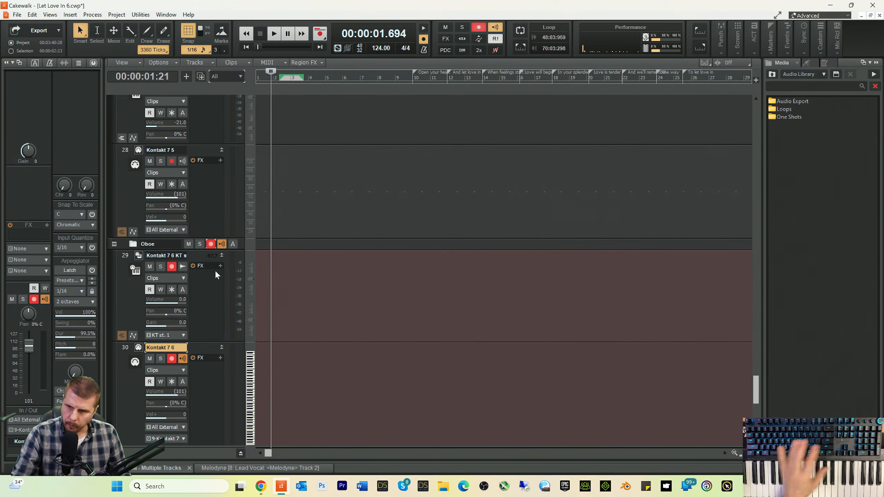
- Disarm audio track 29 and record the oboe melody on MIDI track 30 across bars 6 to 11
{"action": "left_click", "coordinate": [174, 266]}
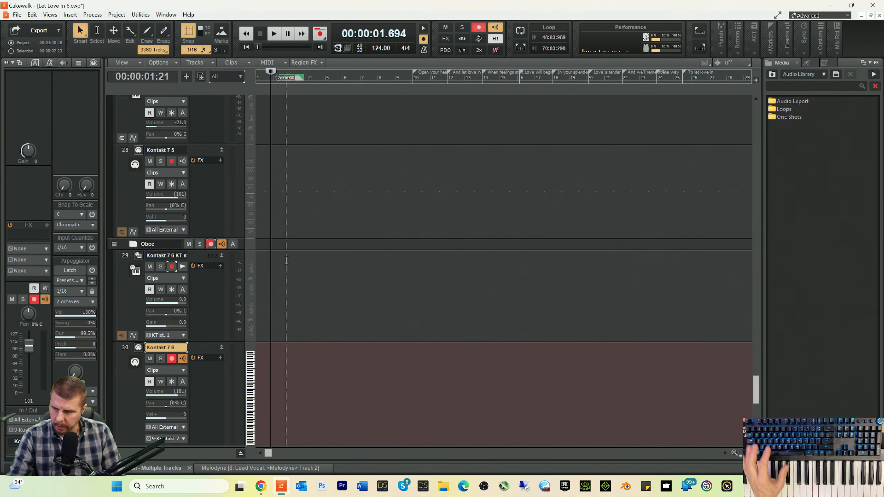
{"action": "key", "text": "space"}
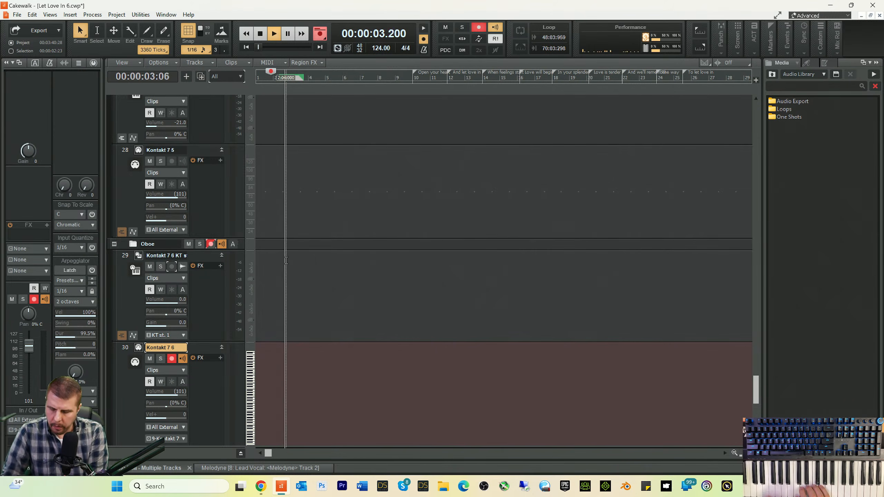
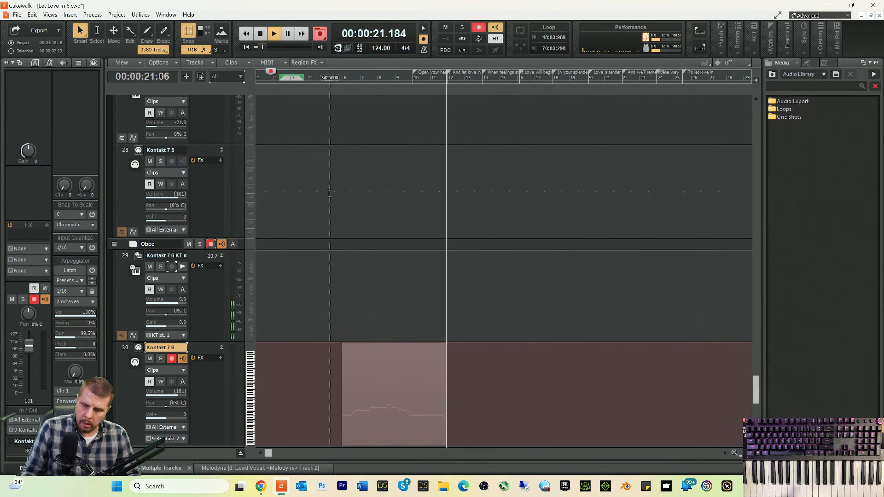
{"action": "key", "text": "space"}
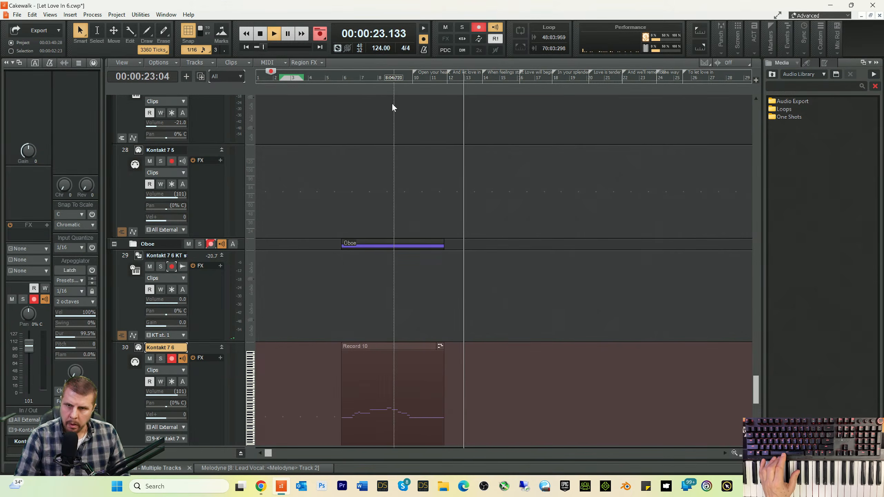
- Audition the song from just before bar 5 and open the recorded oboe clip in the Piano Roll
{"action": "left_click", "coordinate": [320, 78]}
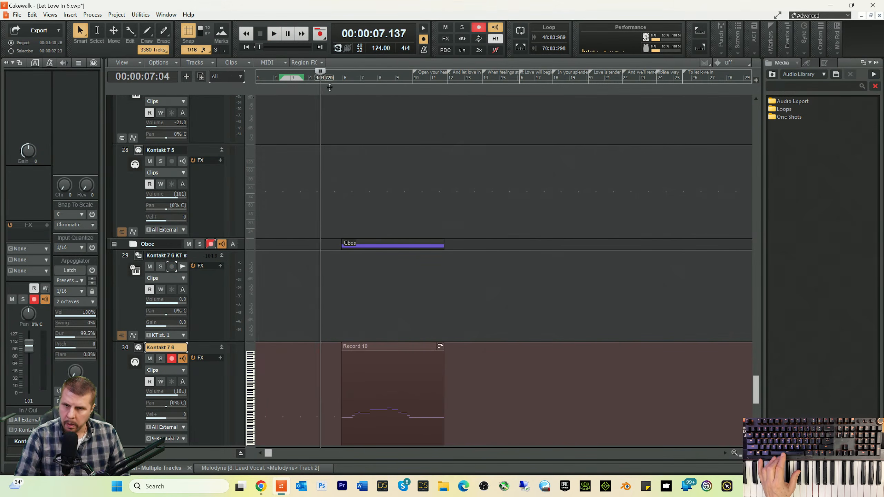
{"action": "key", "text": "space"}
{"action": "key", "text": "space"}
{"action": "left_click", "coordinate": [368, 391]}
{"action": "double_click", "coordinate": [368, 391]}
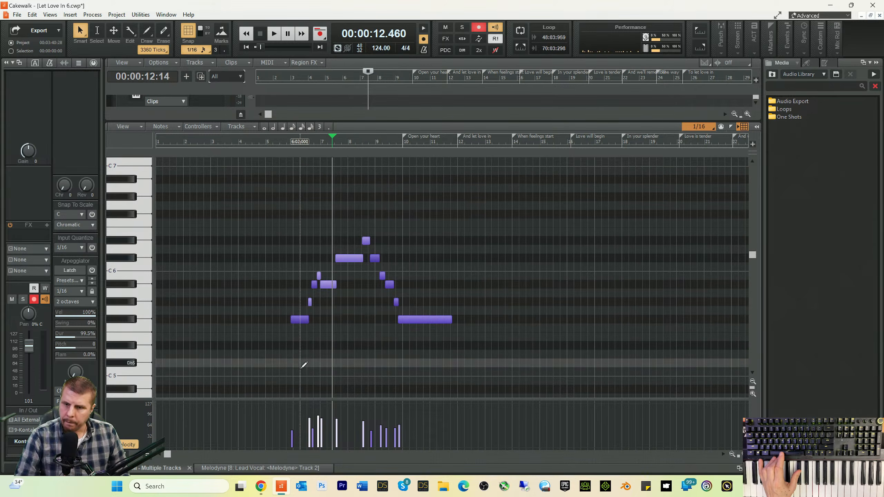
- Switch to the Draw tool and level the velocities of all the oboe notes at about 64
{"action": "key", "text": "t"}
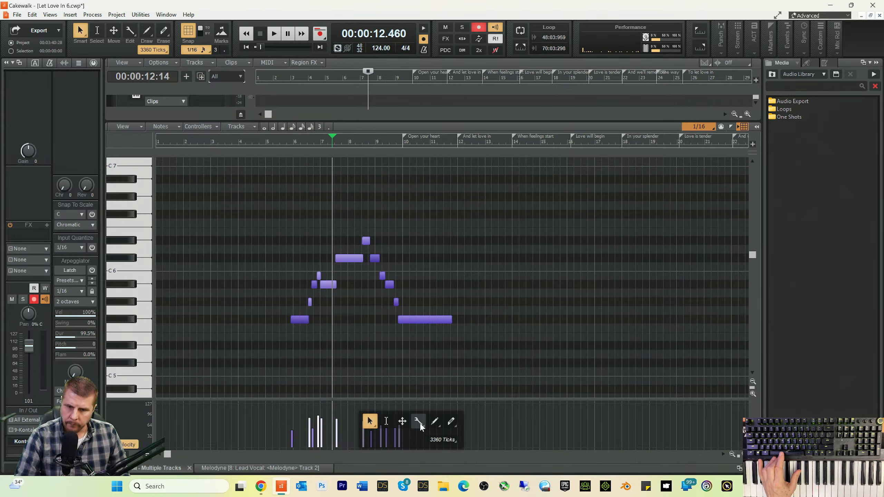
{"action": "right_click", "coordinate": [420, 423]}
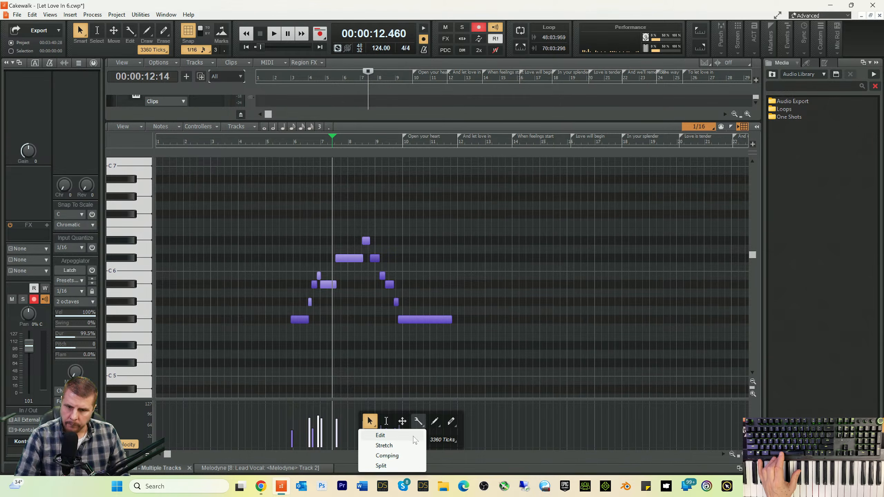
{"action": "left_click", "coordinate": [436, 423]}
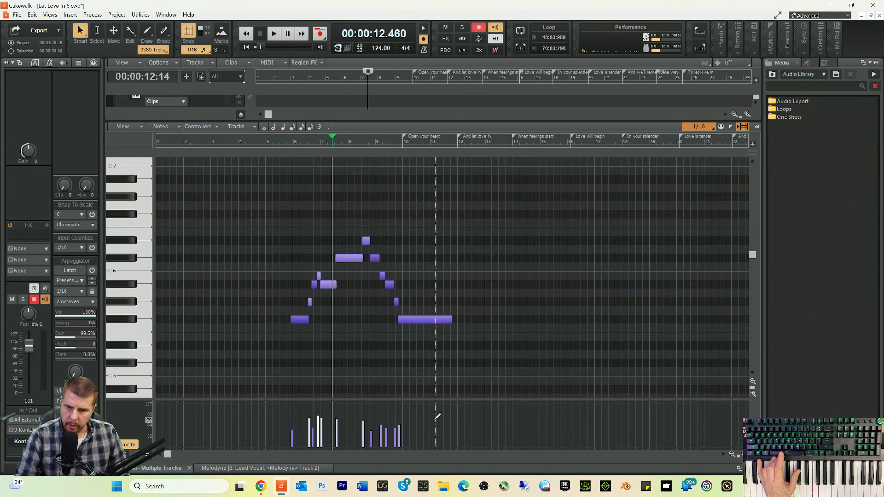
{"action": "key", "text": "t"}
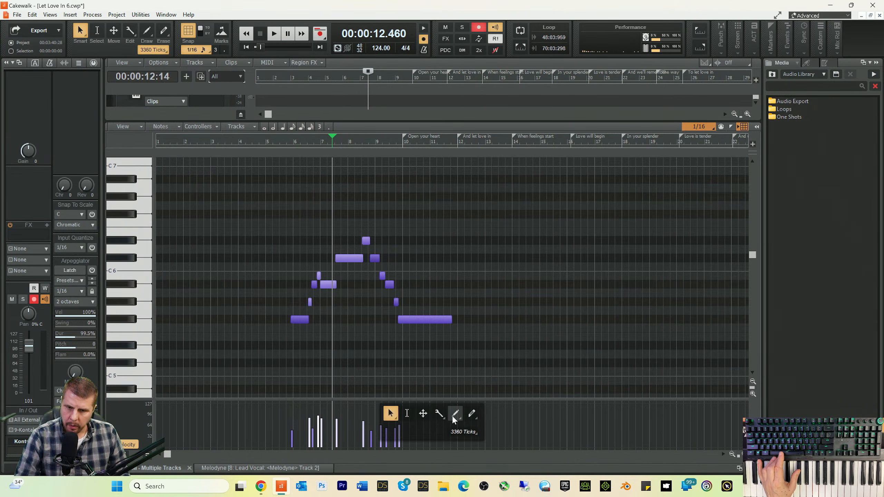
{"action": "right_click", "coordinate": [454, 420]}
{"action": "left_click", "coordinate": [421, 374]}
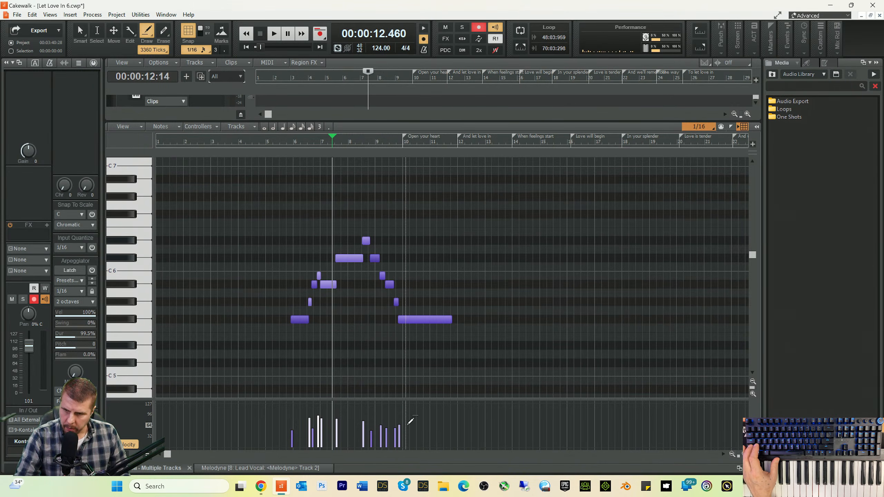
{"action": "left_click_drag", "start_coordinate": [411, 420], "coordinate": [297, 418]}
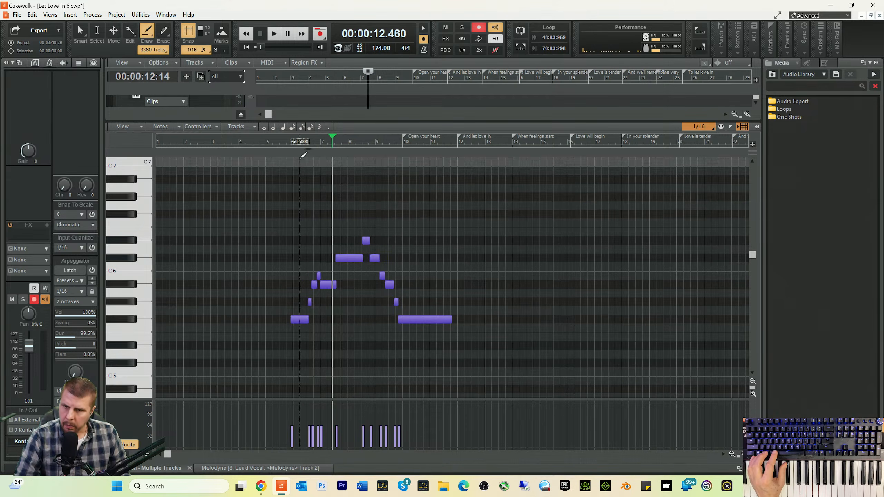
- Audition the oboe phrase's opening, return to the Smart tool, and trim the first note's start to 6:01:000
{"action": "left_click", "coordinate": [285, 141]}
{"action": "key", "text": "space"}
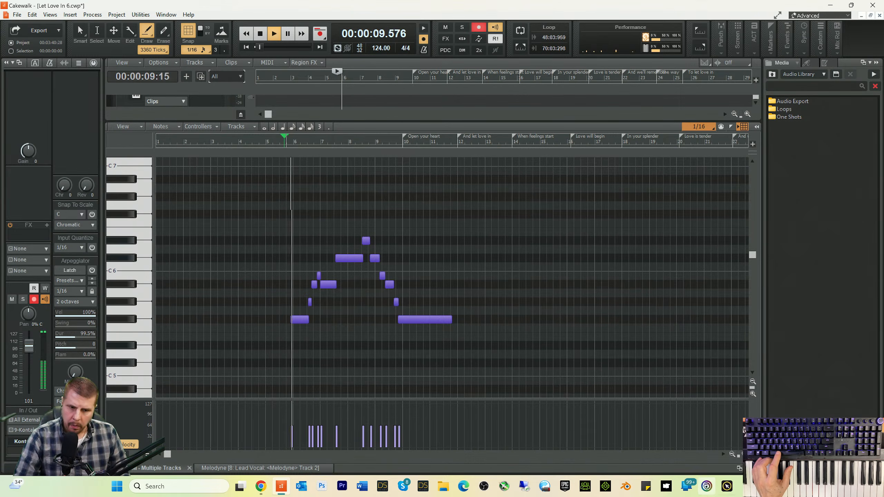
{"action": "left_click_drag", "start_coordinate": [739, 456], "coordinate": [757, 455]}
{"action": "key", "text": "space"}
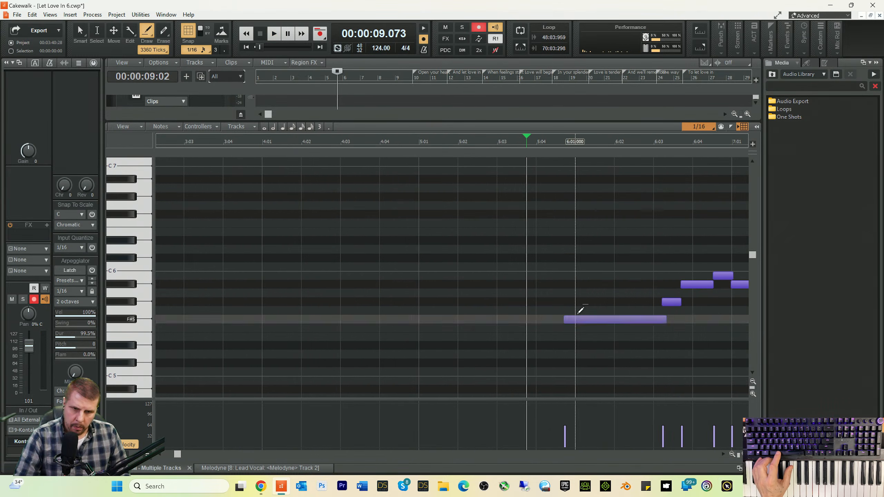
{"action": "key", "text": "t"}
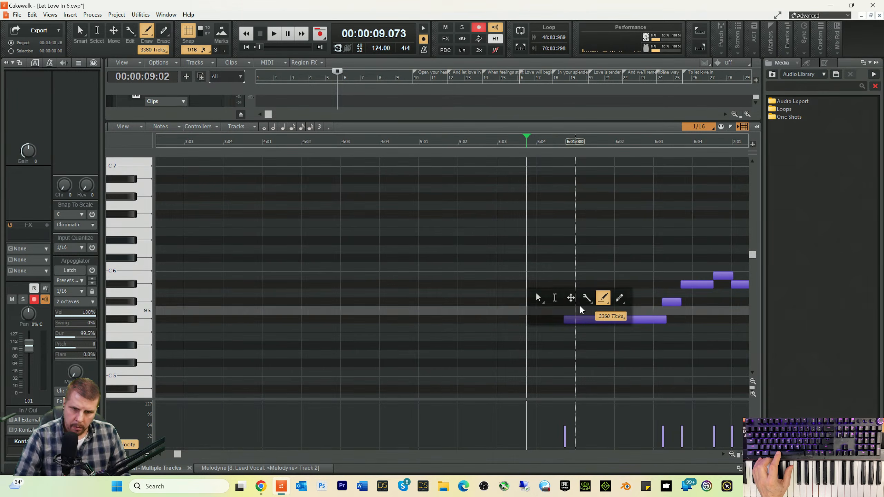
{"action": "left_click", "coordinate": [537, 297]}
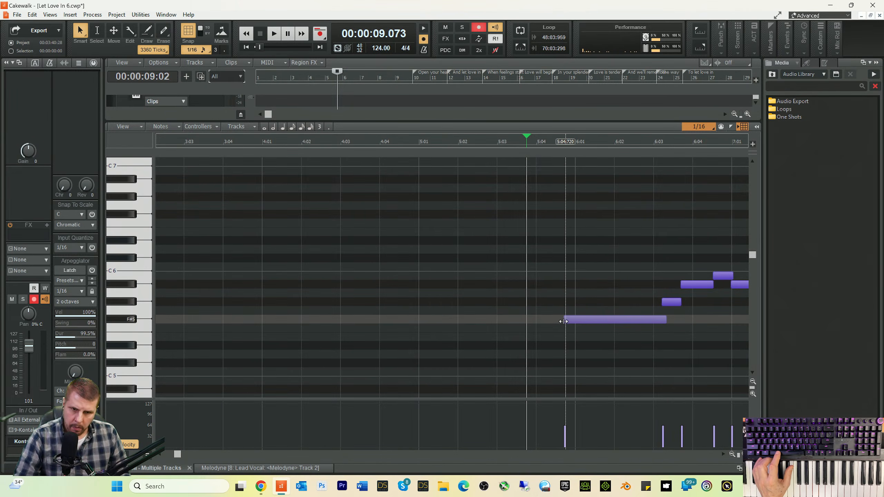
{"action": "left_click_drag", "start_coordinate": [569, 320], "coordinate": [576, 320]}
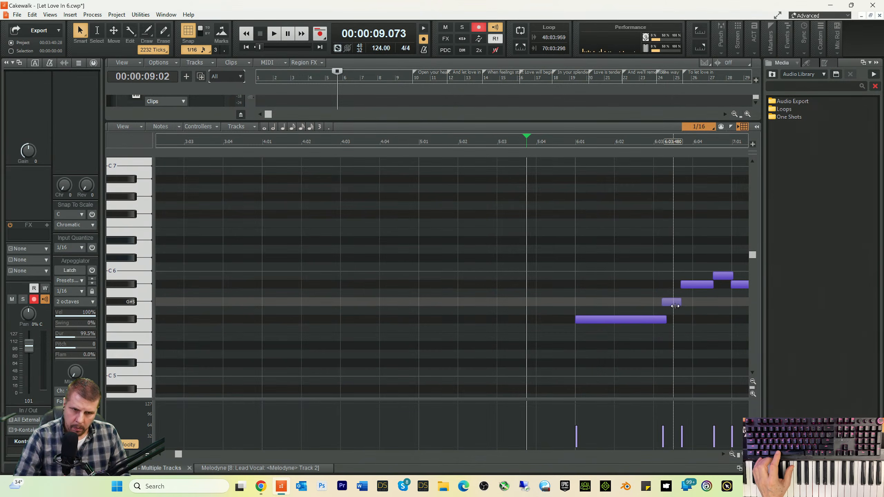
- Move the second and third oboe notes to 6:03:480 and 6:04:000, and extend the first note's end to 6:03:480
{"action": "left_click_drag", "start_coordinate": [672, 305], "coordinate": [715, 288]}
{"action": "key", "text": "space"}
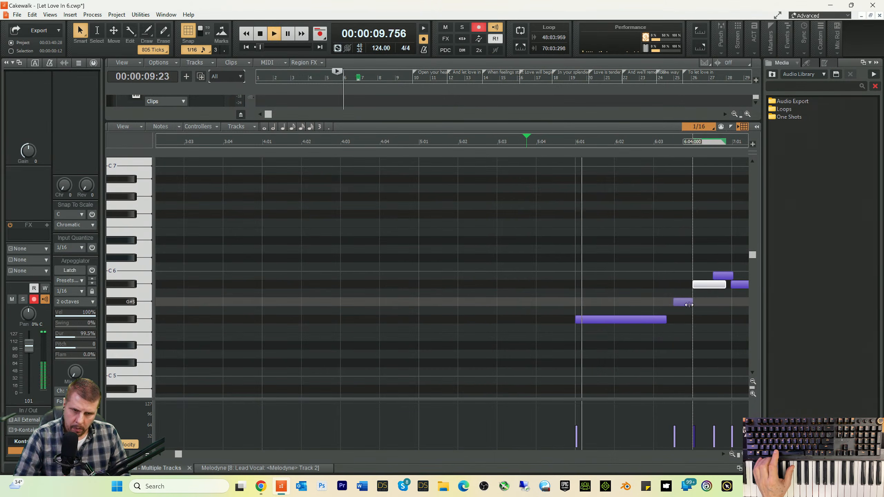
{"action": "key", "text": "space"}
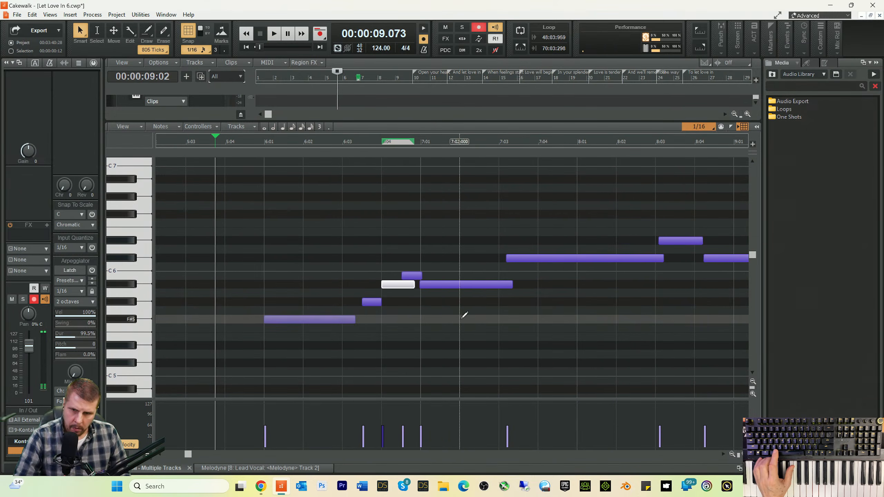
{"action": "left_click_drag", "start_coordinate": [355, 320], "coordinate": [362, 320]}
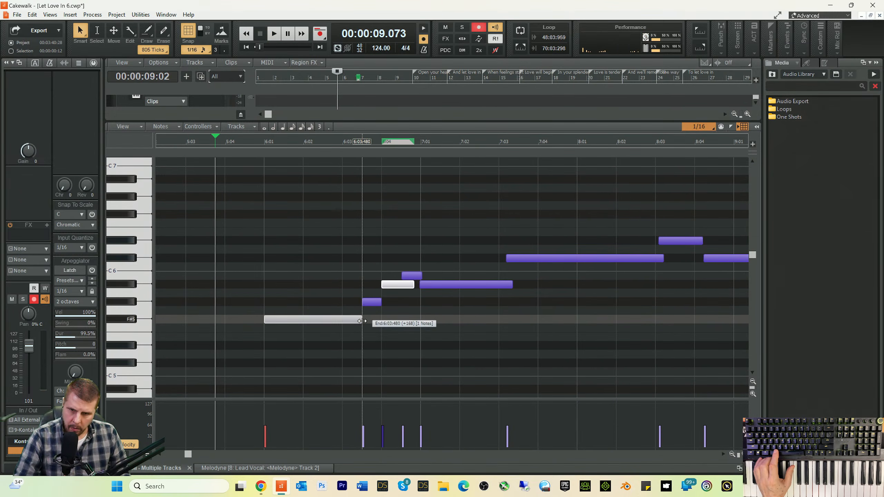
- End the third and fourth oboe notes at 6:04:480 and 7:01:000, fit the fifth to 7:01:000–7:03:000, and start the long note there
{"action": "key", "text": "space"}
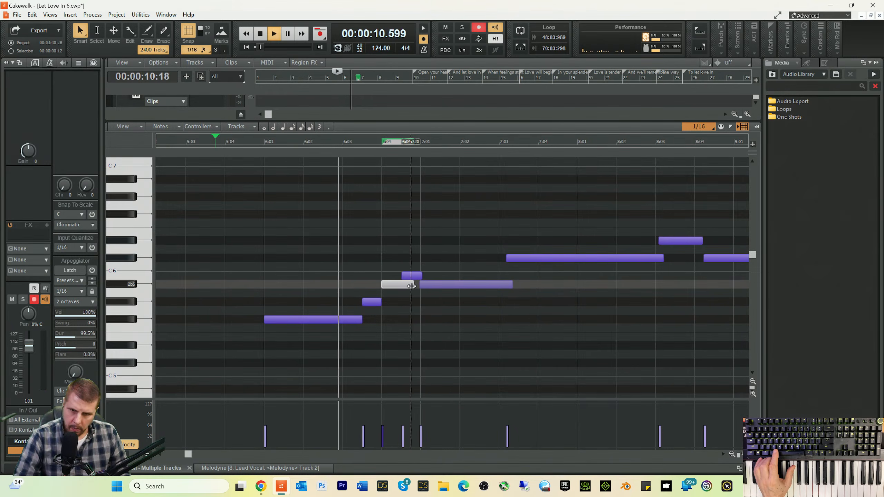
{"action": "mouse_move", "coordinate": [411, 286]}
{"action": "left_mouse_down"}
{"action": "mouse_move", "coordinate": [401, 285]}
{"action": "mouse_move", "coordinate": [421, 278]}
{"action": "mouse_move", "coordinate": [401, 279]}
{"action": "mouse_move", "coordinate": [423, 291]}
{"action": "left_mouse_up"}
{"action": "key", "text": "space"}
{"action": "mouse_move", "coordinate": [509, 261]}
{"action": "left_mouse_down"}
{"action": "mouse_move", "coordinate": [499, 261]}
{"action": "mouse_move", "coordinate": [512, 287]}
{"action": "mouse_move", "coordinate": [499, 293]}
{"action": "left_mouse_up"}
{"action": "key", "text": "space"}
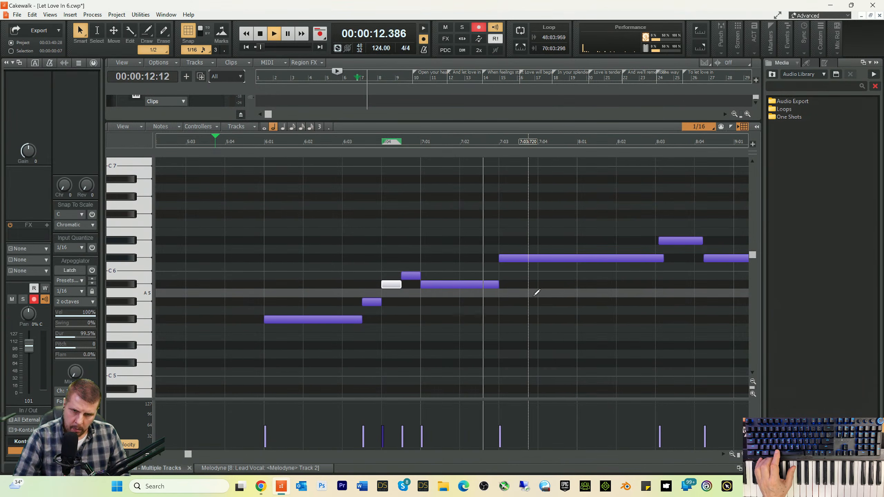
{"action": "key", "text": "space"}
- Move the long Db6 note to 7:03:480 and extend the preceding Bb5 note's end to meet it
{"action": "left_click_drag", "start_coordinate": [545, 257], "coordinate": [564, 257]}
{"action": "key", "text": "space"}
{"action": "left_click_drag", "start_coordinate": [498, 284], "coordinate": [519, 285]}
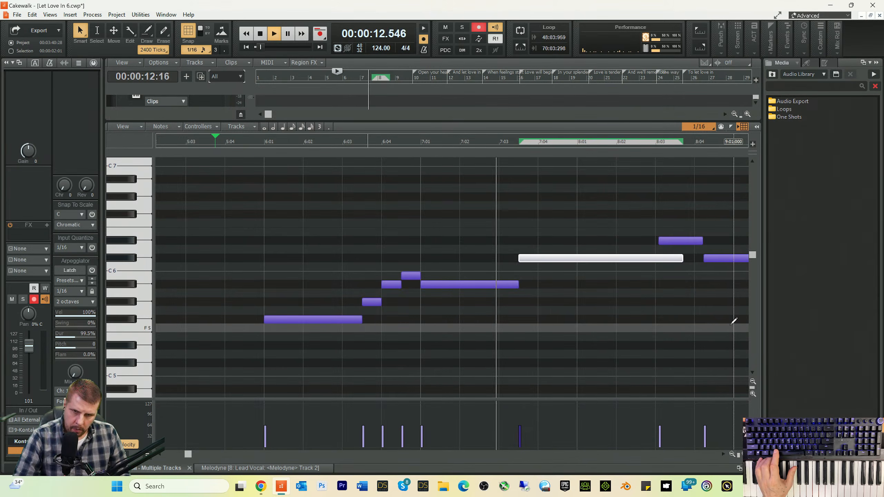
{"action": "key", "text": "space"}
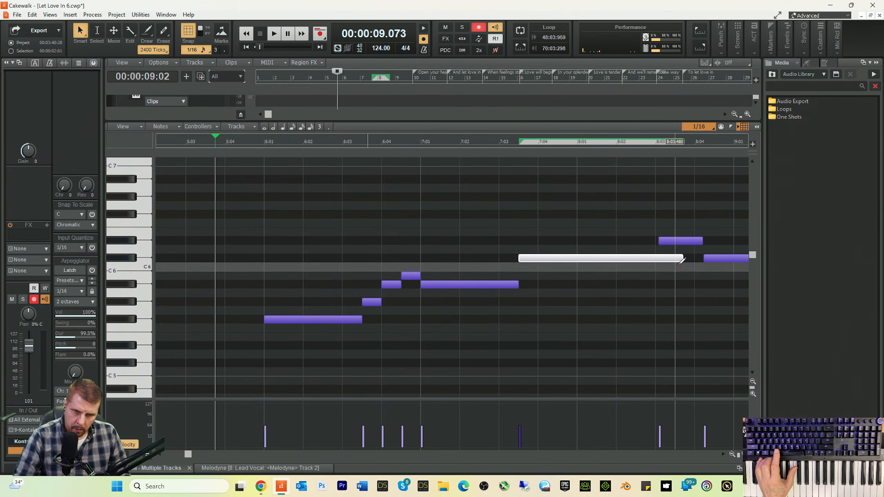
- Shorten the long note, add a second Db6 from 8:01:000 to 8:03:000, start the Eb6 note at 8:03:000, and audition the phrase
{"action": "left_click_drag", "start_coordinate": [683, 259], "coordinate": [573, 266]}
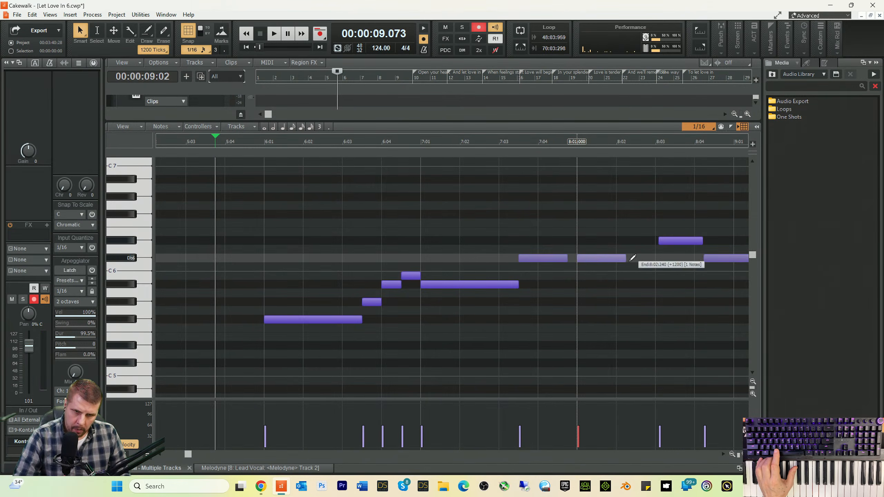
{"action": "mouse_move", "coordinate": [633, 257]}
{"action": "left_mouse_down"}
{"action": "mouse_move", "coordinate": [656, 258]}
{"action": "mouse_move", "coordinate": [655, 240]}
{"action": "left_mouse_up"}
{"action": "key", "text": "space"}
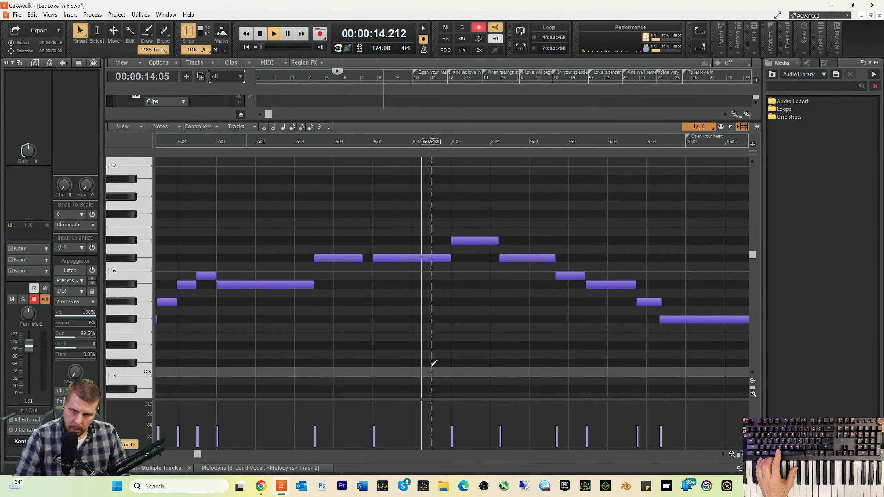
{"action": "key", "text": "space"}
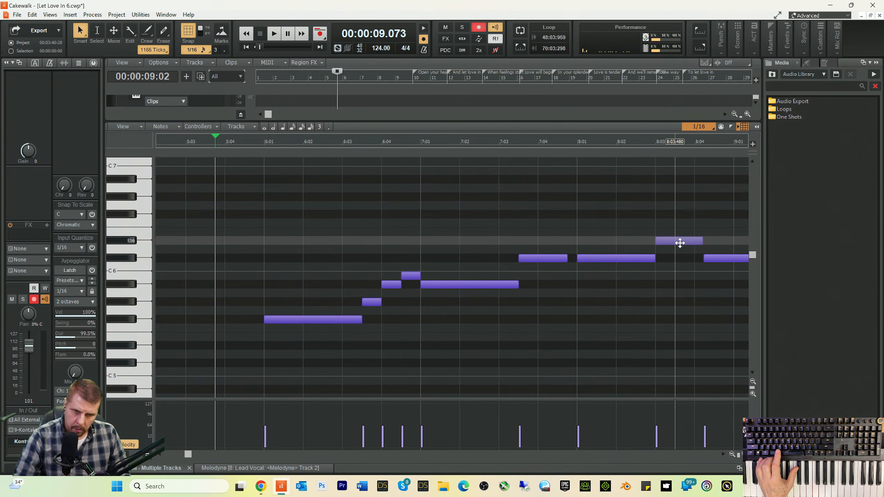
- Move the Eb6 note to 8:03:480 and audition the phrase from just before bar 8
{"action": "left_click_drag", "start_coordinate": [680, 242], "coordinate": [696, 241]}
{"action": "mouse_move", "coordinate": [651, 259]}
{"action": "left_mouse_down"}
{"action": "mouse_move", "coordinate": [672, 259]}
{"action": "mouse_move", "coordinate": [660, 262]}
{"action": "left_mouse_up"}
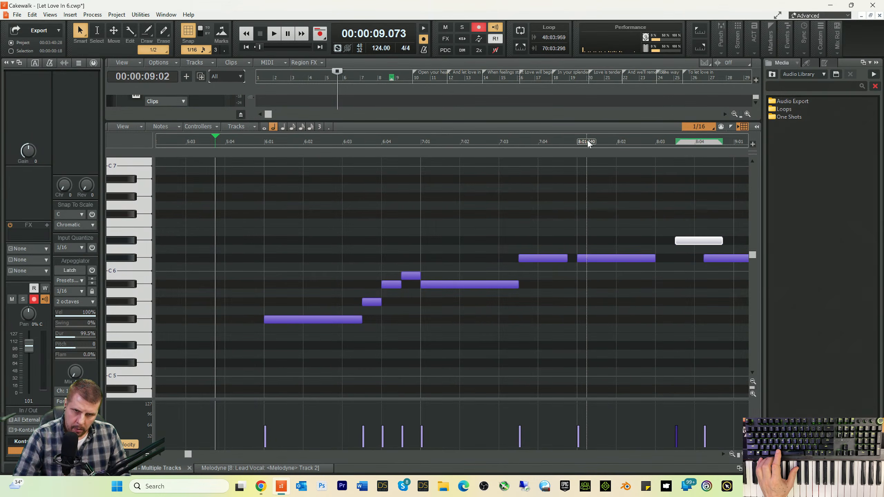
{"action": "key", "text": "space"}
{"action": "left_click", "coordinate": [565, 144]}
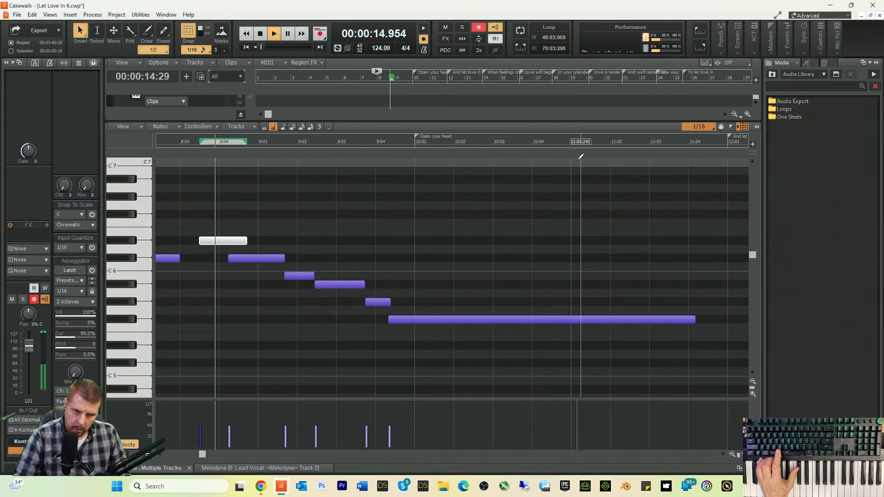
{"action": "key", "text": "space"}
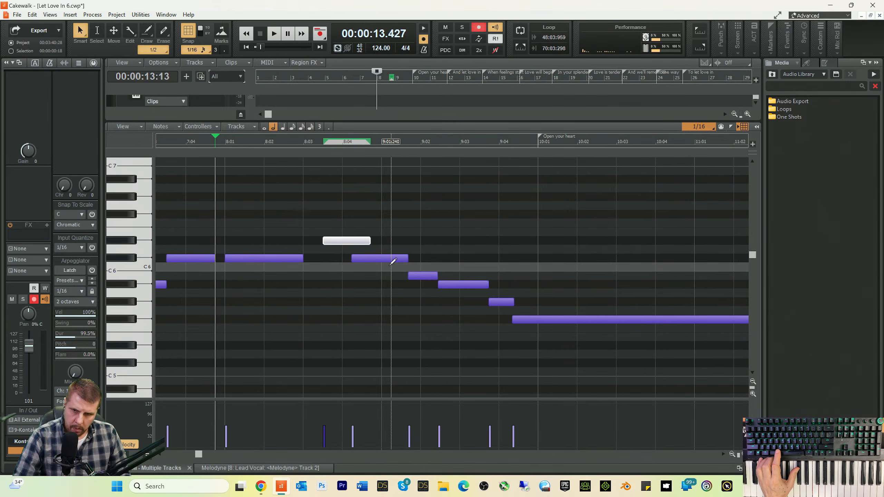
- Move the Db6 note following the Eb6 to 8:04:480, end the Eb6 note at 8:04:480, and audition the result
{"action": "mouse_move", "coordinate": [383, 260]}
{"action": "left_mouse_down"}
{"action": "mouse_move", "coordinate": [393, 259]}
{"action": "mouse_move", "coordinate": [343, 241]}
{"action": "left_mouse_up"}
{"action": "key", "text": "space"}
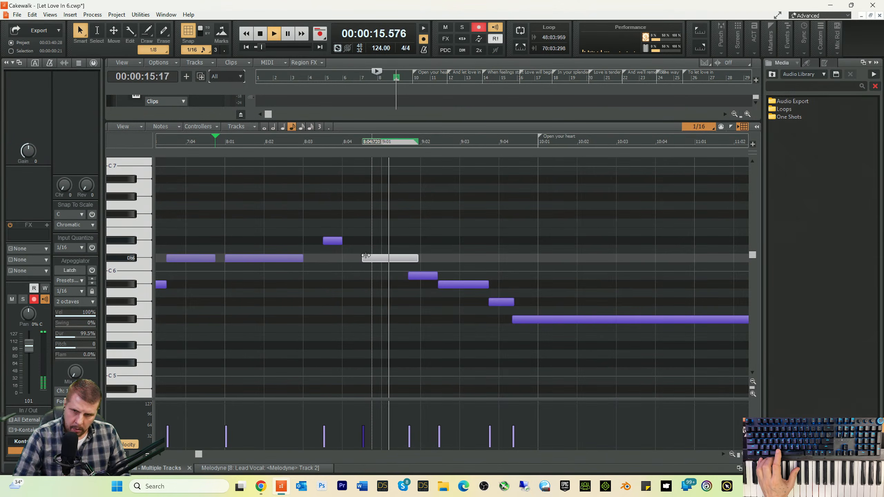
{"action": "key", "text": "space"}
{"action": "left_click_drag", "start_coordinate": [343, 242], "coordinate": [362, 242]}
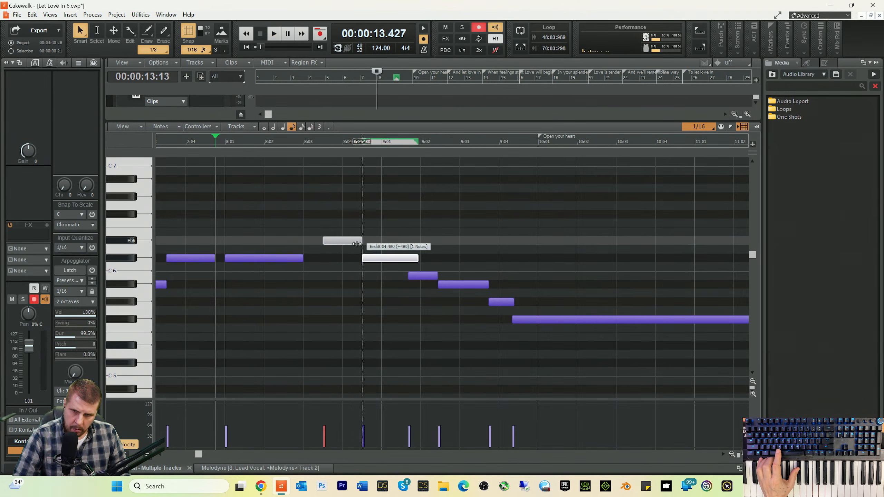
{"action": "key", "text": "space"}
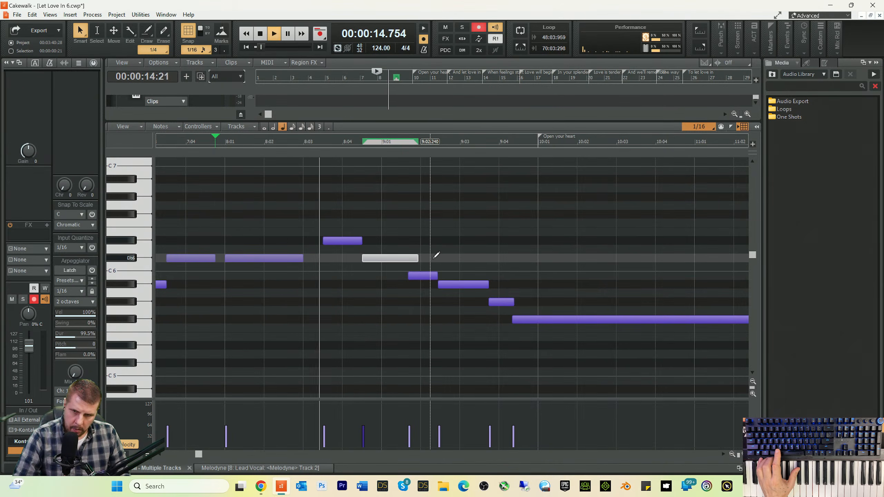
{"action": "key", "text": "space"}
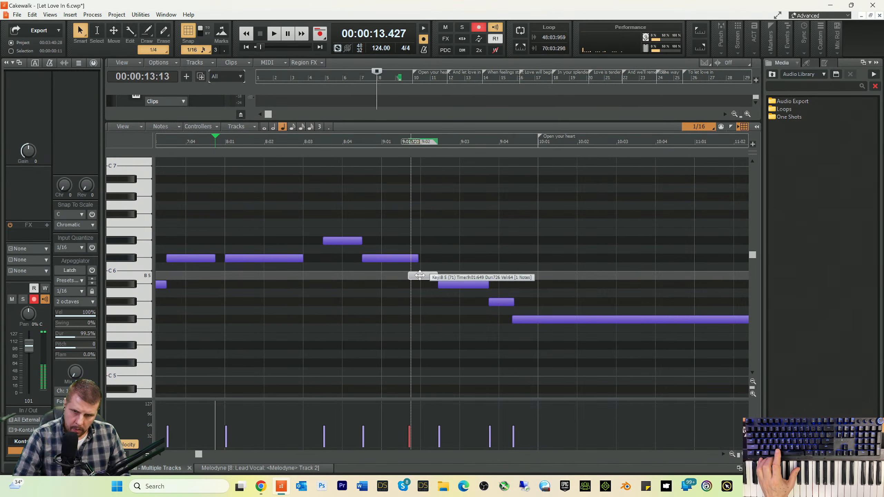
- Move the descending B5, Bb5, Ab5 and final F#5 notes to 9:02:000, 9:02:480, 9:04:000 and 9:04:480, and audition them
{"action": "left_click_drag", "start_coordinate": [420, 275], "coordinate": [470, 285]}
{"action": "key", "text": "space"}
{"action": "left_click", "coordinate": [467, 285]}
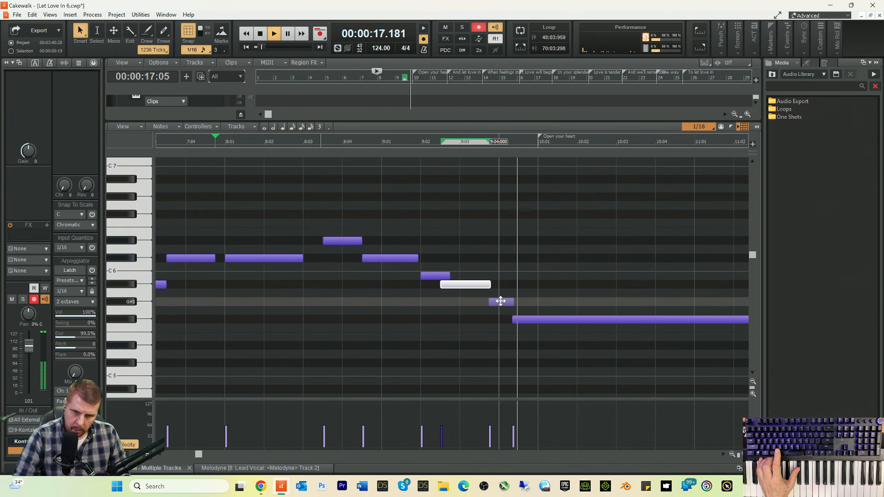
{"action": "key", "text": "space"}
{"action": "left_click_drag", "start_coordinate": [501, 301], "coordinate": [545, 322]}
{"action": "key", "text": "space"}
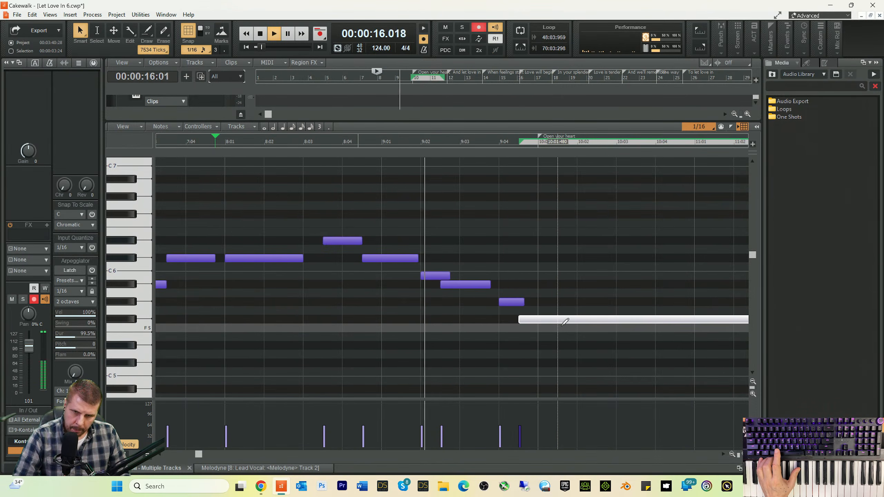
{"action": "key", "text": "space"}
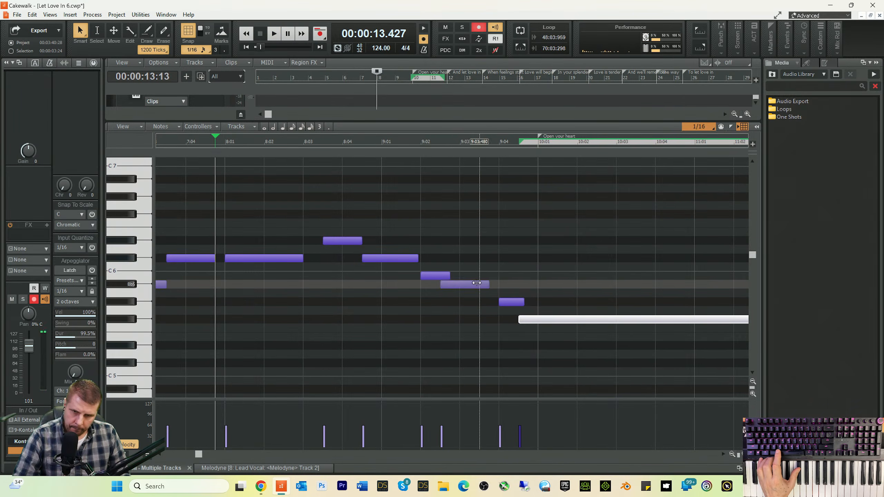
- Set the ends of the last Db6, B5 and Ab5 notes to 9:02:000, 9:02:480 and 9:04:480, and audition through the final note
{"action": "left_click_drag", "start_coordinate": [449, 276], "coordinate": [417, 260]}
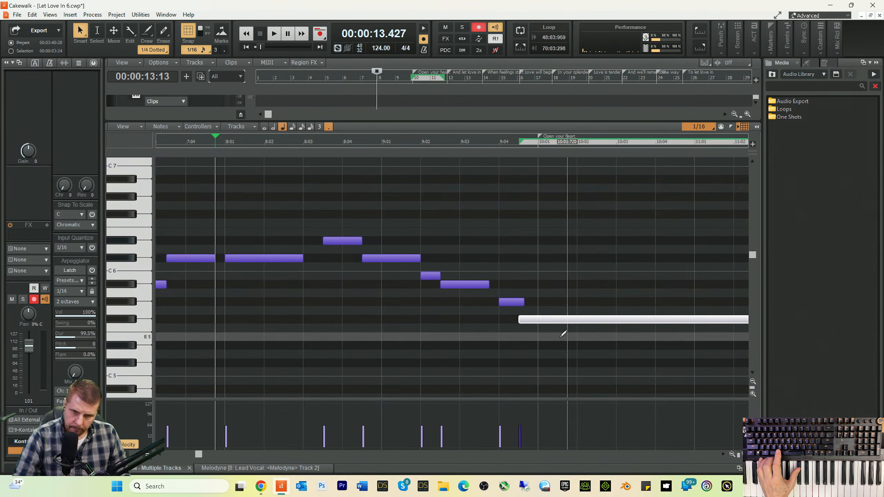
{"action": "left_click_drag", "start_coordinate": [523, 302], "coordinate": [515, 311]}
{"action": "key", "text": "space"}
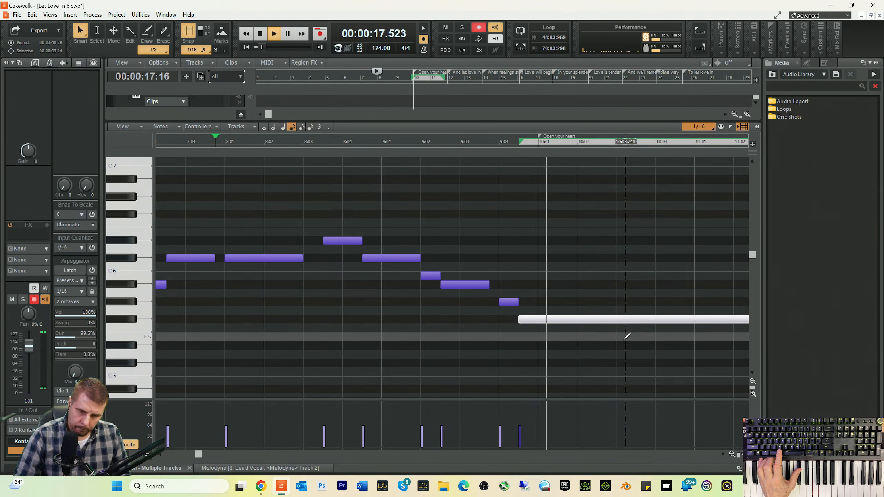
{"action": "left_click_drag", "start_coordinate": [202, 454], "coordinate": [210, 454]}
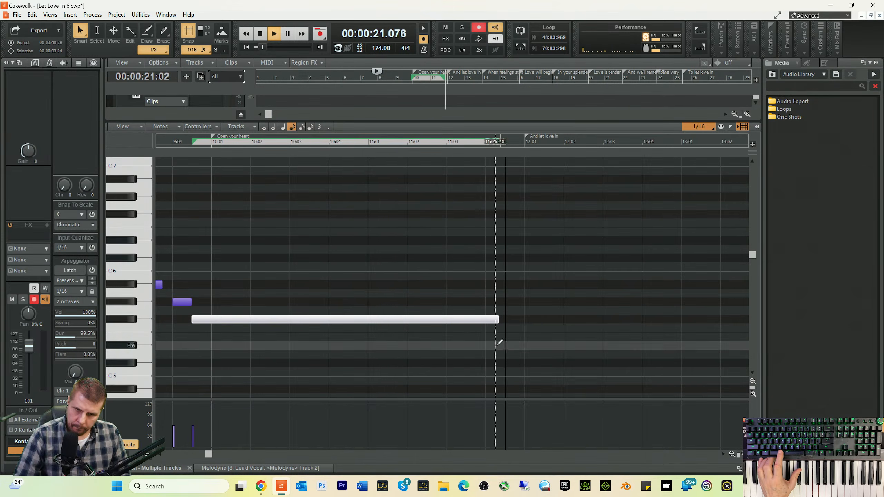
{"action": "key", "text": "space"}
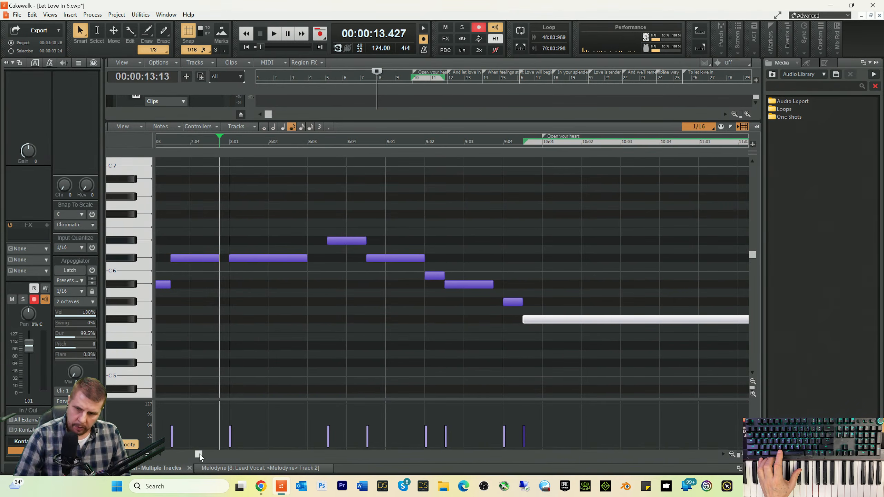
- Close the Piano Roll and set the oboe audio track's volume to -13.0 dB during playback
{"action": "left_click_drag", "start_coordinate": [200, 454], "coordinate": [185, 457]}
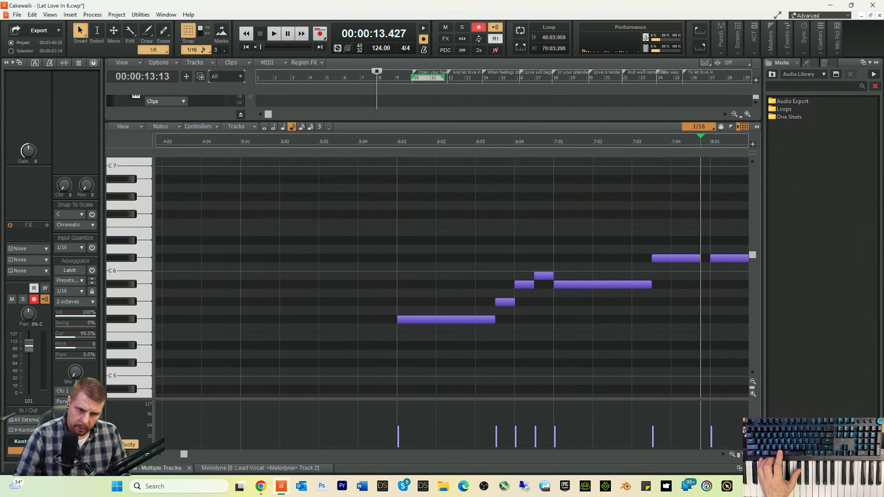
{"action": "key", "text": "d"}
{"action": "key", "text": "space"}
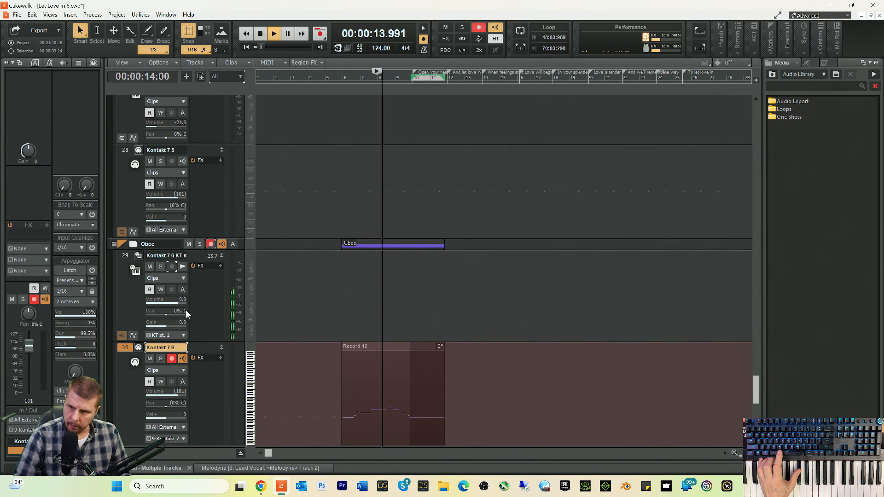
{"action": "left_click_drag", "start_coordinate": [177, 301], "coordinate": [173, 302]}
{"action": "key", "text": "space"}
- Show the Volume automation envelope on the oboe audio track
{"action": "key", "text": "t"}
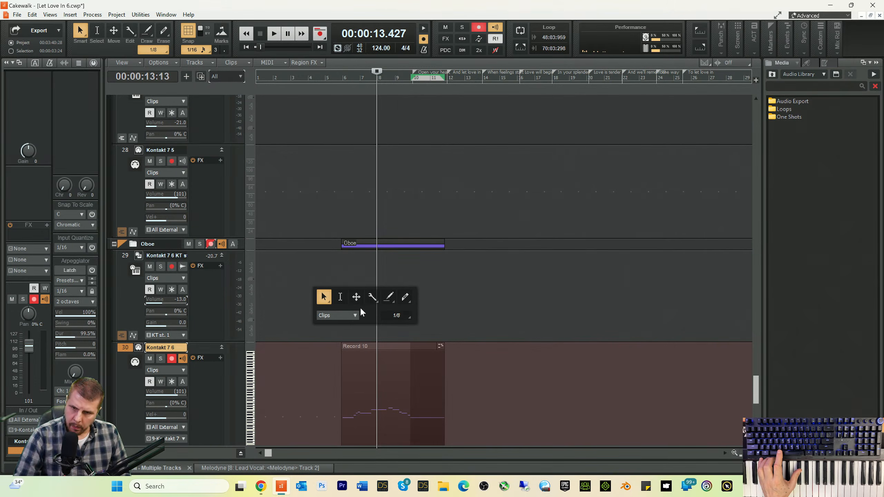
{"action": "left_click", "coordinate": [345, 318]}
{"action": "mouse_move", "coordinate": [311, 349]}
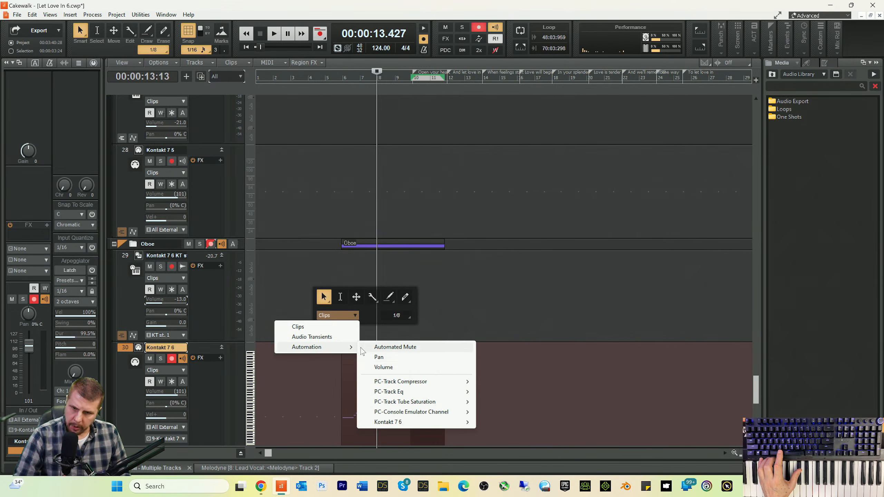
{"action": "left_click", "coordinate": [381, 368]}
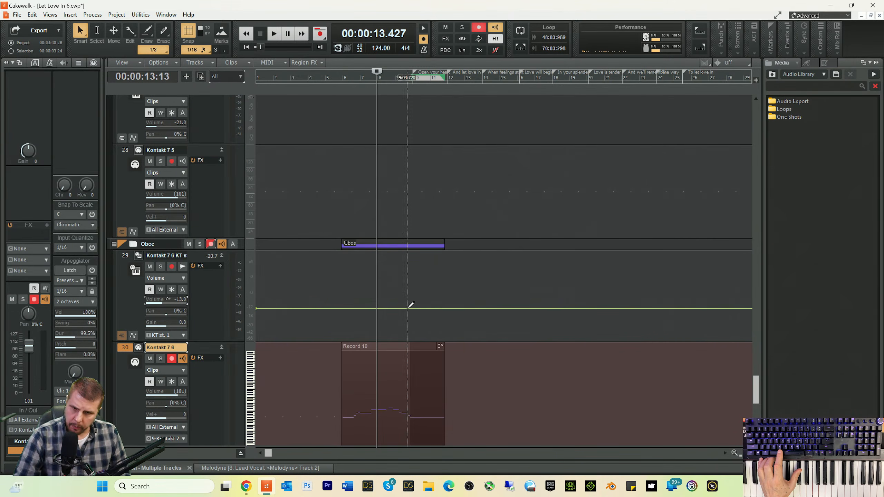
- Shape the volume envelope to fade down from just before bar 10 to the clip's end, stay low until about bar 14, and return to -13.0 dB
{"action": "left_click", "coordinate": [411, 309]}
{"action": "left_click", "coordinate": [449, 308]}
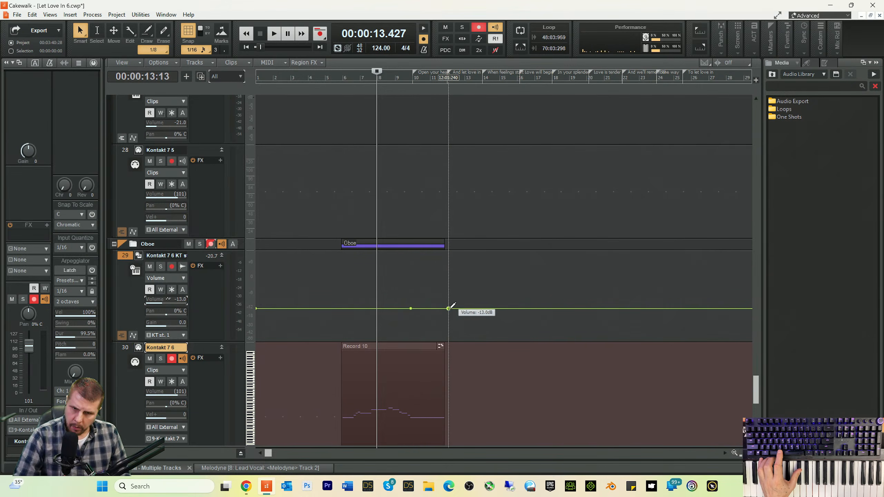
{"action": "left_click", "coordinate": [476, 308]}
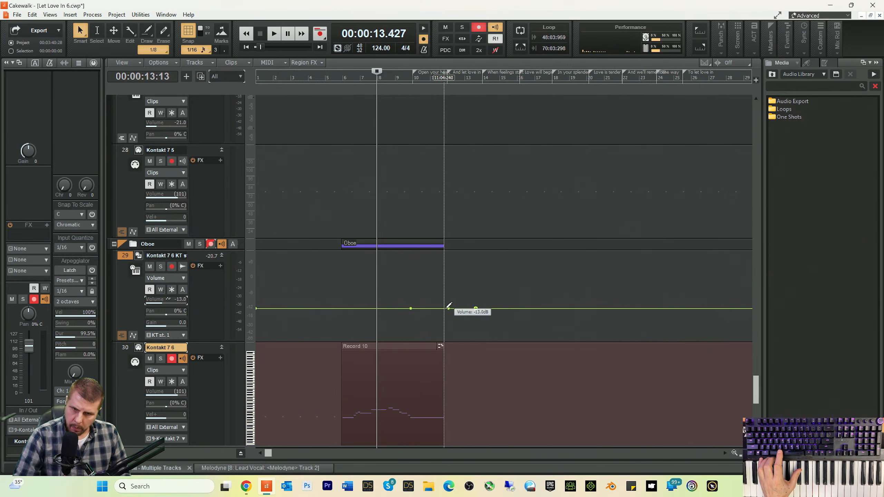
{"action": "left_click_drag", "start_coordinate": [450, 309], "coordinate": [445, 340]}
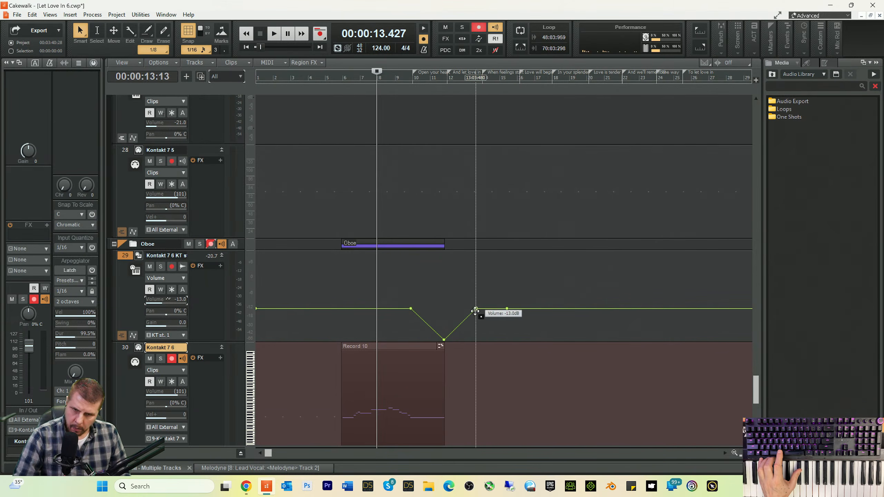
{"action": "left_click_drag", "start_coordinate": [476, 310], "coordinate": [484, 340]}
- Switch to the Move tool, raise the envelope segment before the fade to -7.8 dB, and audition the oboe from 4:04:240
{"action": "key", "text": "space"}
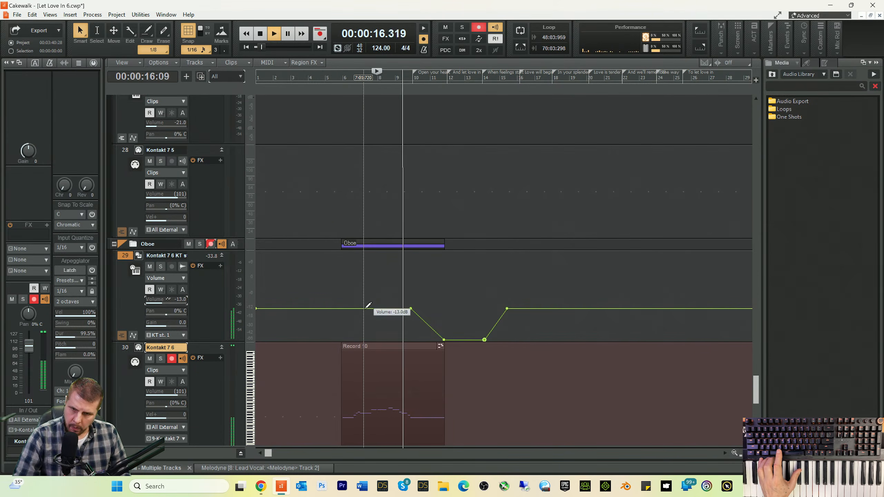
{"action": "key", "text": "t"}
{"action": "left_click", "coordinate": [358, 300]}
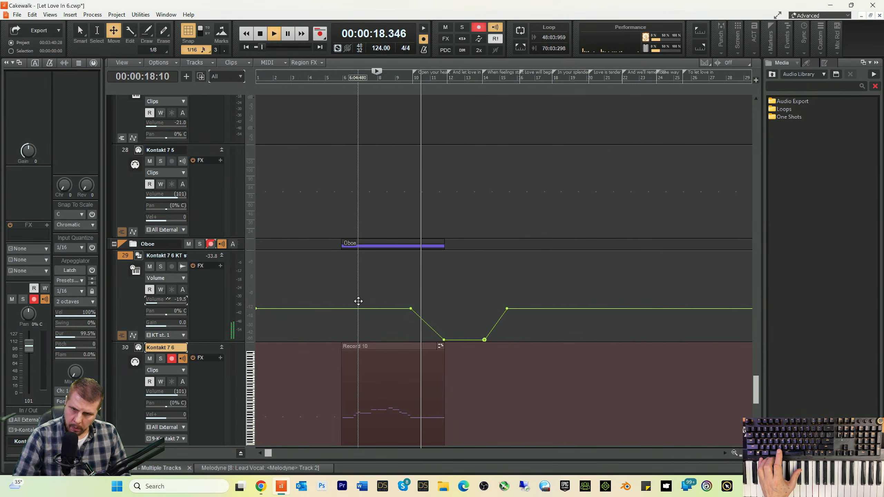
{"action": "left_click_drag", "start_coordinate": [358, 308], "coordinate": [358, 298]}
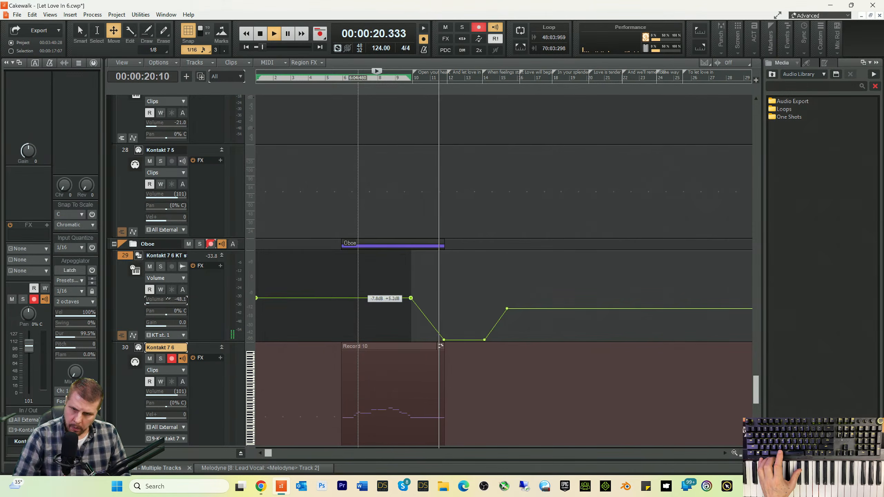
{"action": "key", "text": "space"}
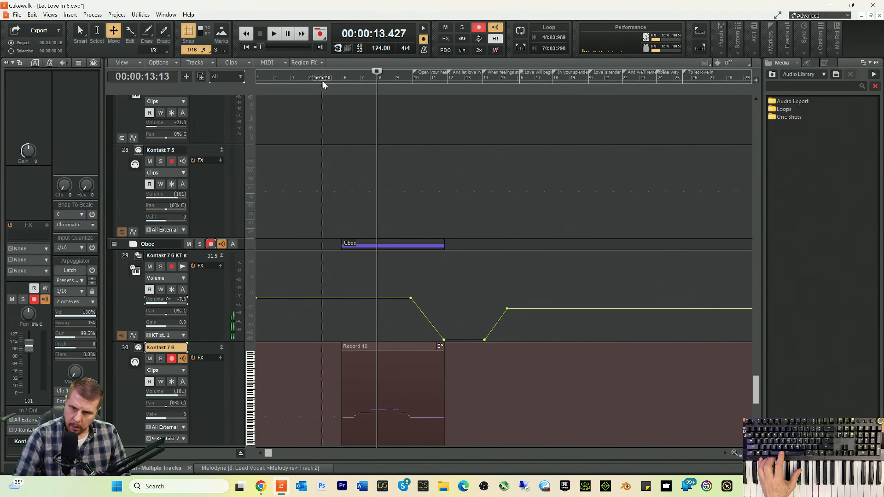
{"action": "left_click", "coordinate": [322, 79]}
{"action": "key", "text": "space"}
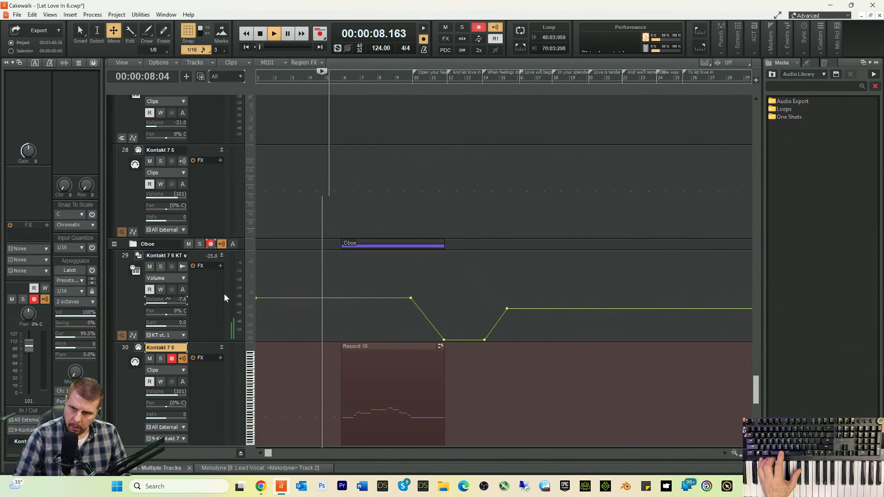
{"action": "key", "text": "space"}
- Insert the Overloud BREVERB 2 Cakewalk reverb into the oboe audio track's effects rack
{"action": "right_click", "coordinate": [195, 284]}
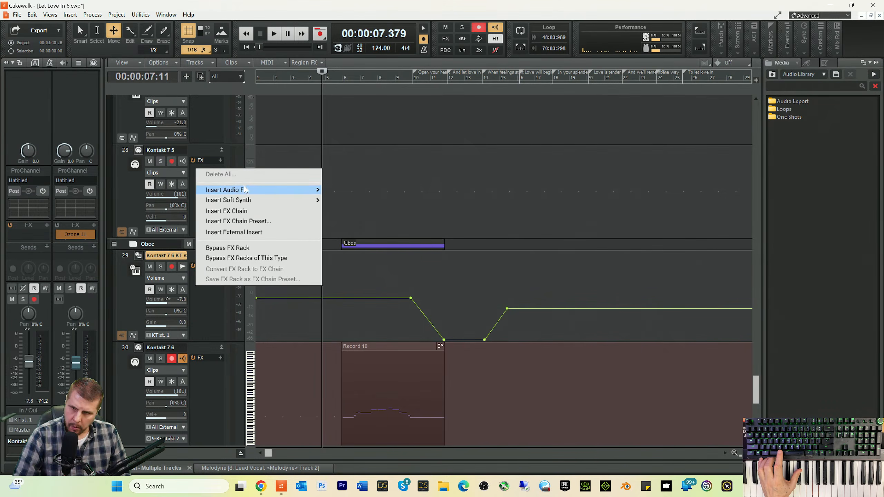
{"action": "mouse_move", "coordinate": [246, 190]}
{"action": "mouse_move", "coordinate": [393, 381]}
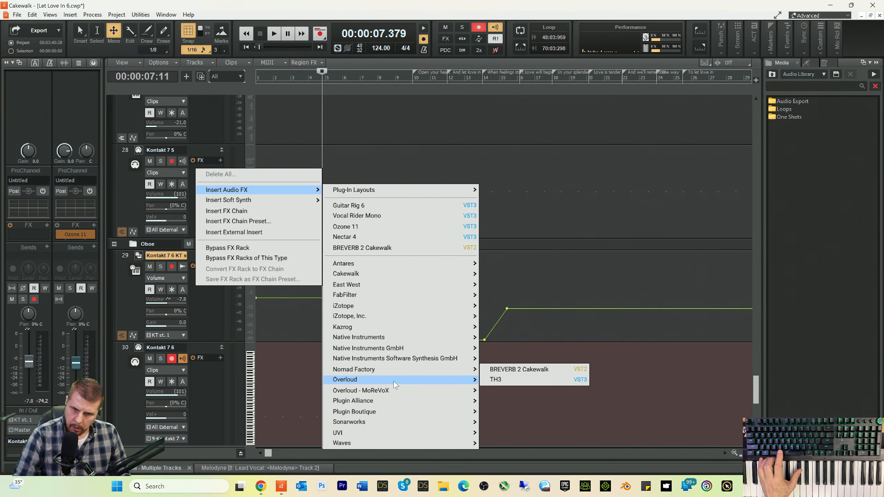
{"action": "left_click", "coordinate": [516, 379]}
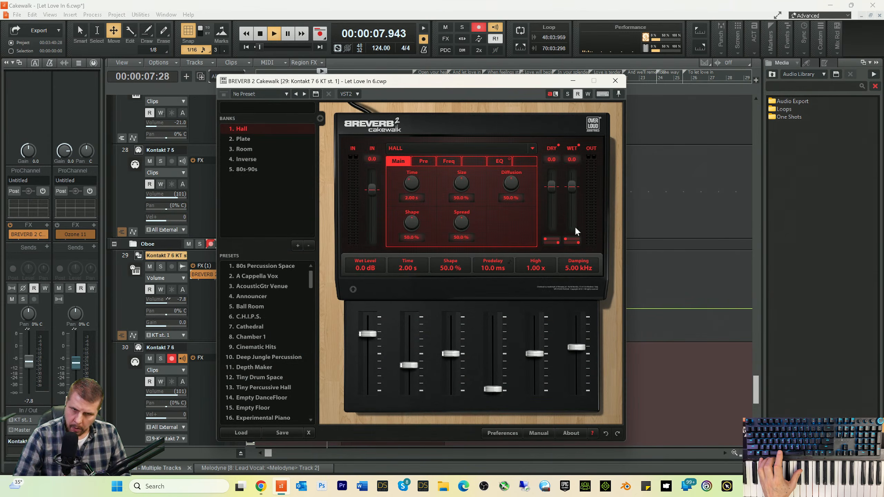
- Lower the BREVERB 2 wet level to -9.9 dB and close the reverb's window
{"action": "scroll", "coordinate": [571, 189], "scroll_direction": "down", "scroll_amount": 1}
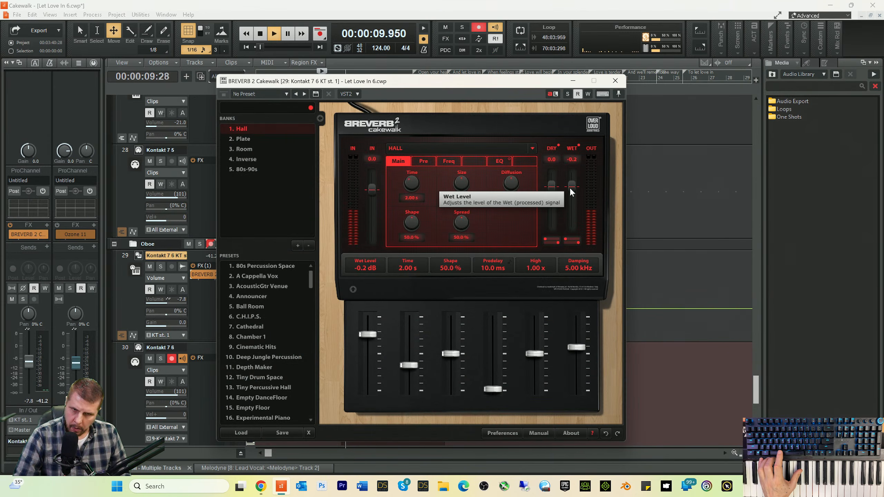
{"action": "scroll", "coordinate": [572, 192], "scroll_direction": "down", "scroll_amount": 3}
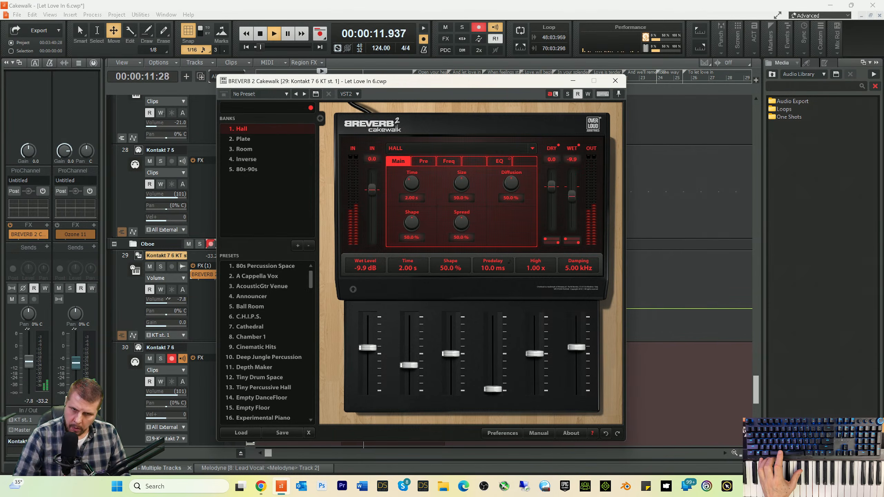
{"action": "left_click", "coordinate": [619, 85]}
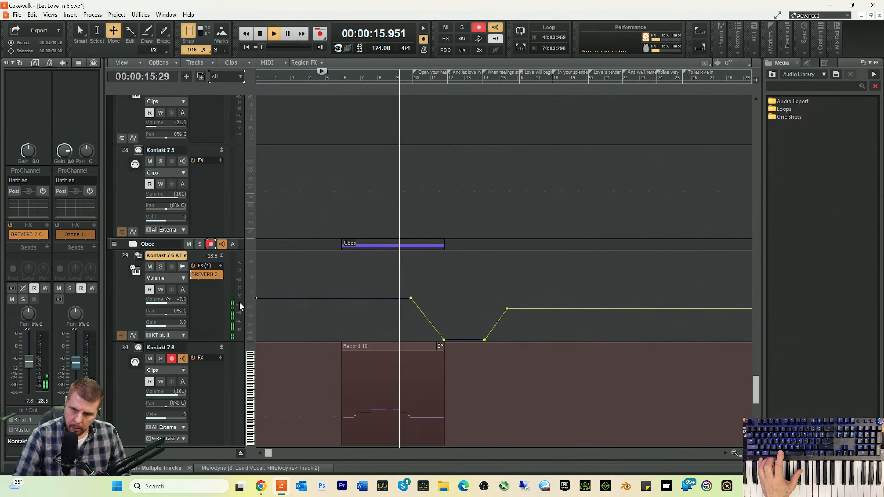
- Raise the opening section of track 29's volume automation to about -6.4 dB and stop playback
{"action": "left_click", "coordinate": [291, 298]}
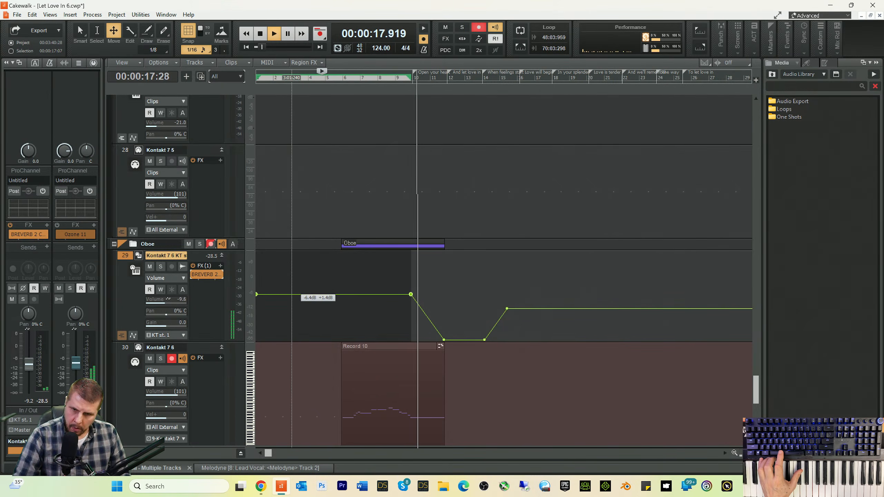
{"action": "left_click", "coordinate": [292, 296]}
{"action": "key", "text": "space"}
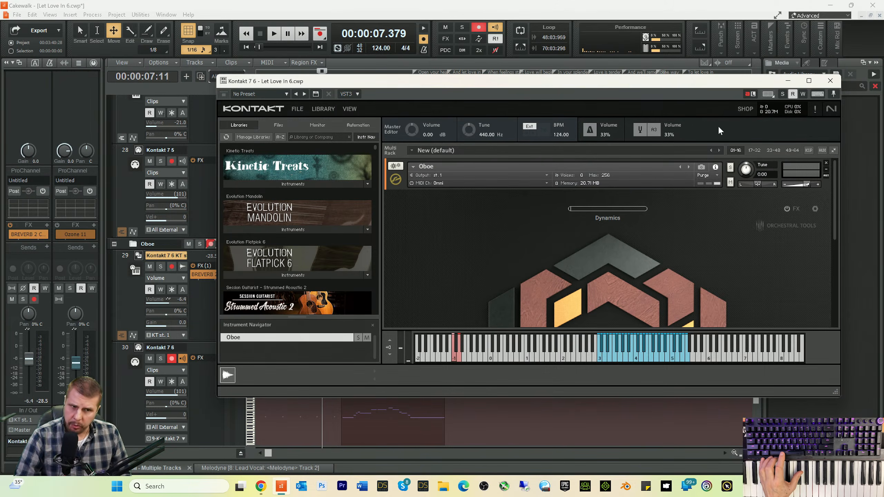
- Remove the loaded Oboe instrument from Kontakt and filter the library list by "lib"
{"action": "left_click", "coordinate": [826, 163]}
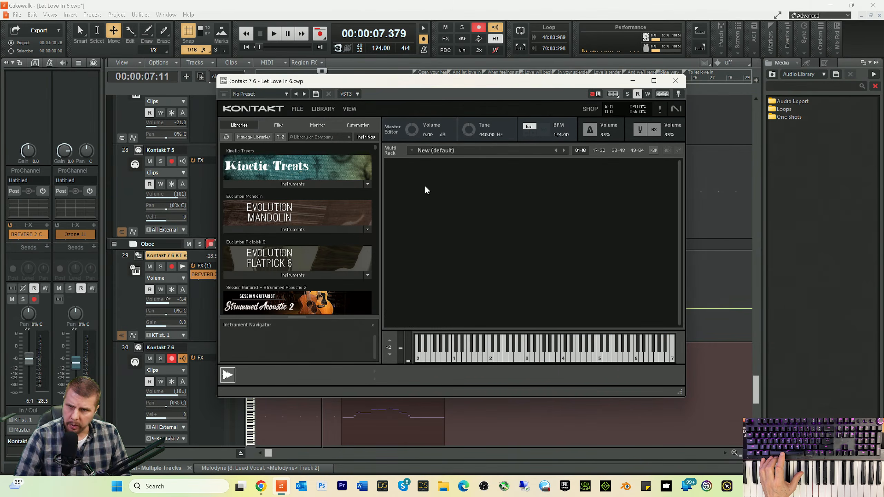
{"action": "left_click", "coordinate": [305, 139]}
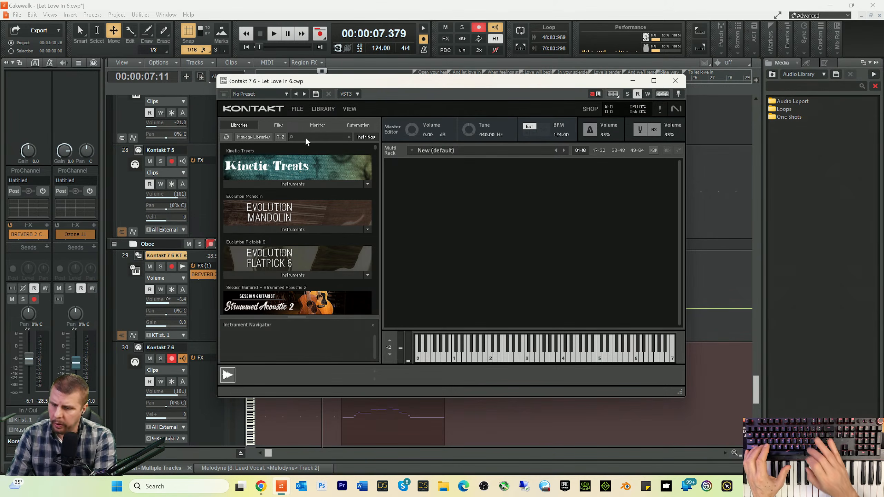
{"action": "type", "text": "lib"}
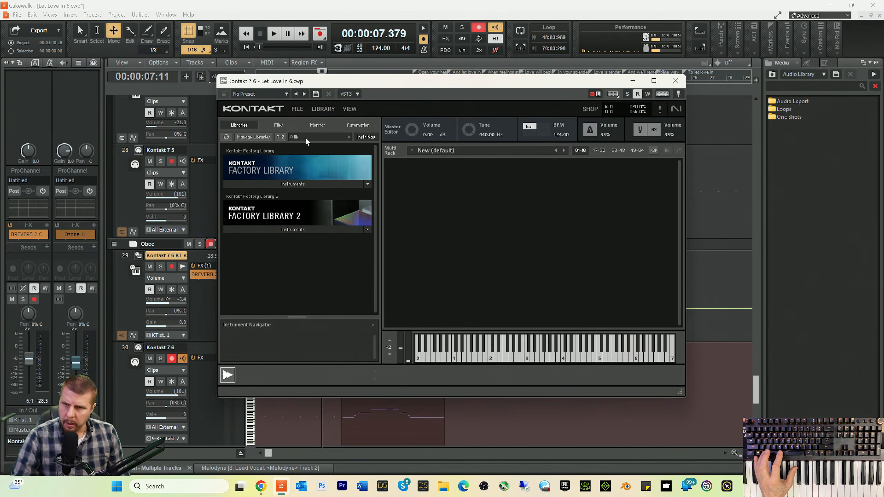
- Load Oboe.nki from the Orchestral, VSL Woodwinds folder of Kontakt Factory Library, then audition it in the song and put the Kontakt window away
{"action": "left_click", "coordinate": [293, 183]}
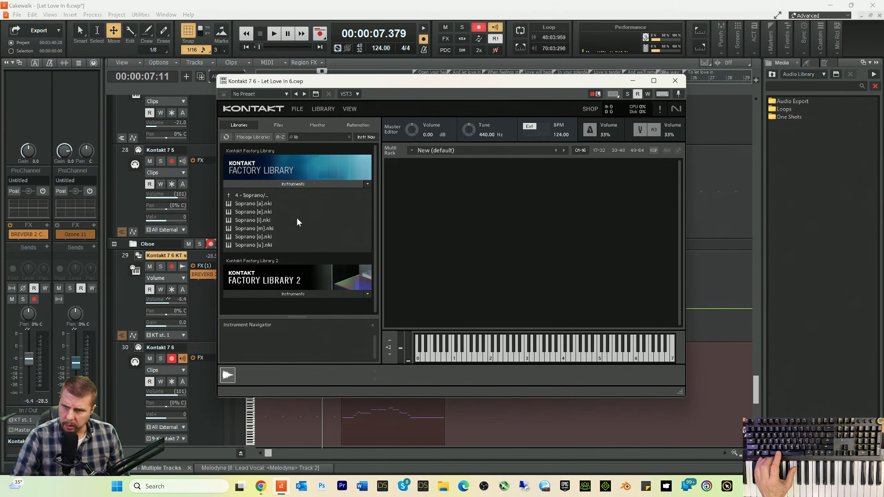
{"action": "left_click", "coordinate": [229, 194]}
{"action": "left_click", "coordinate": [228, 195]}
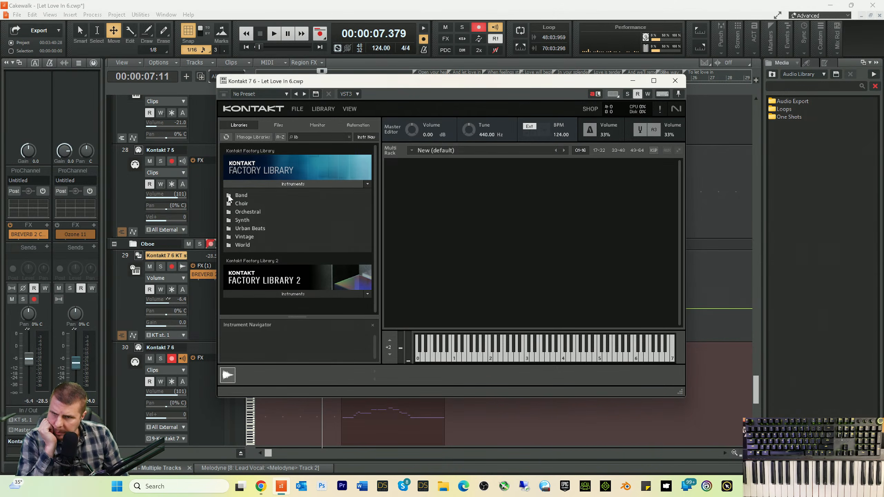
{"action": "left_click", "coordinate": [245, 210]}
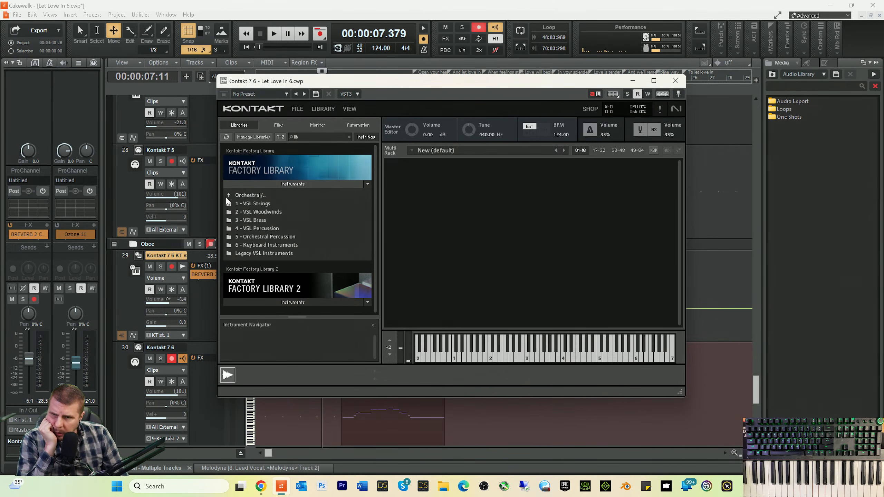
{"action": "left_click", "coordinate": [226, 196]}
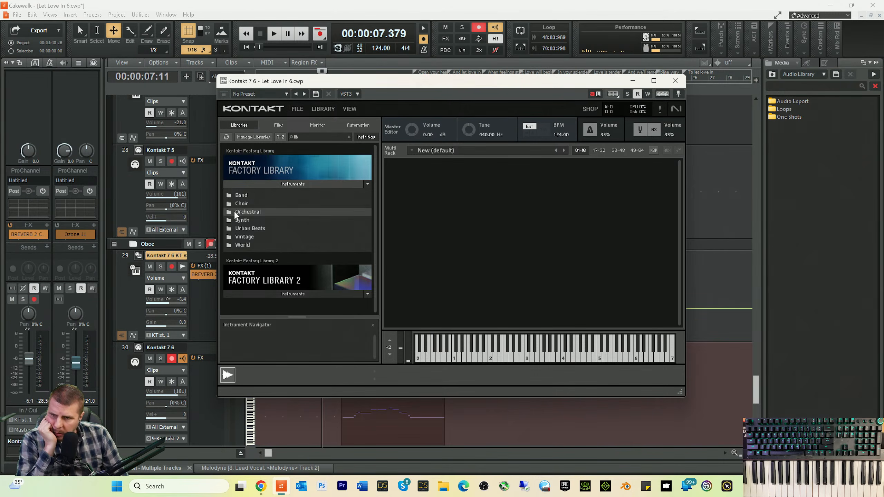
{"action": "left_click", "coordinate": [235, 211]}
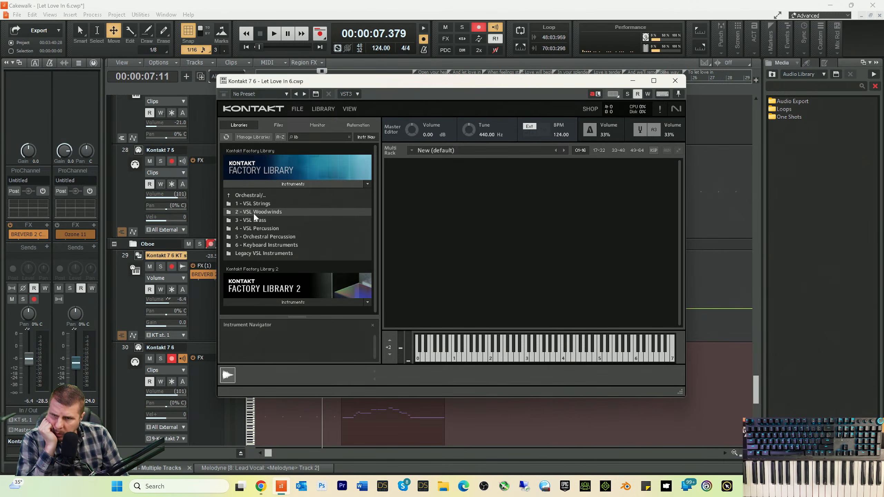
{"action": "left_click", "coordinate": [253, 213]}
{"action": "double_click", "coordinate": [239, 278]}
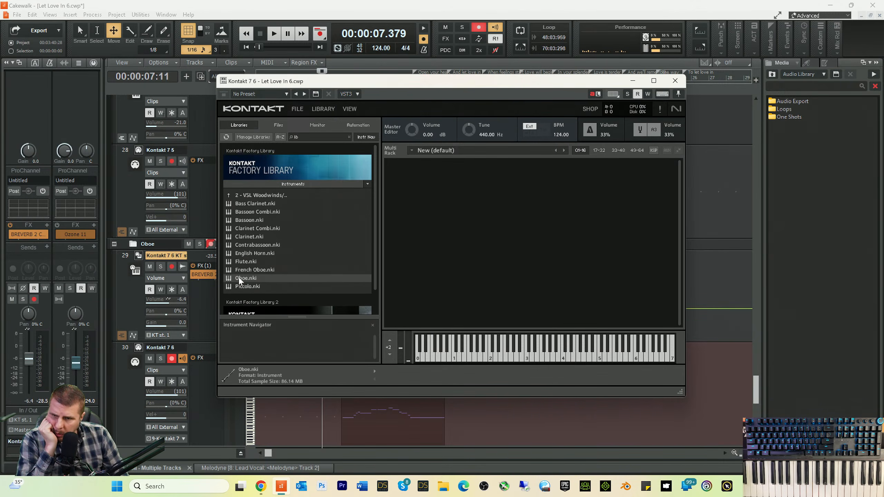
{"action": "key", "text": "space"}
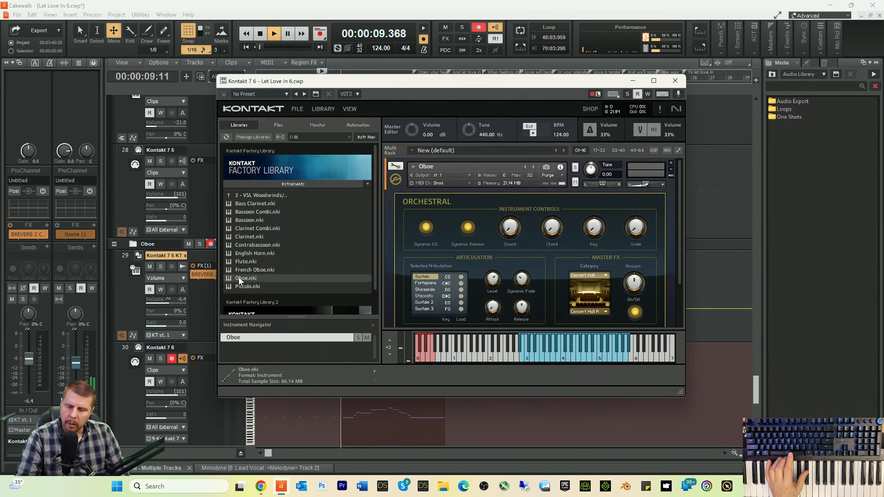
{"action": "left_click", "coordinate": [633, 82]}
{"action": "key", "text": "space"}
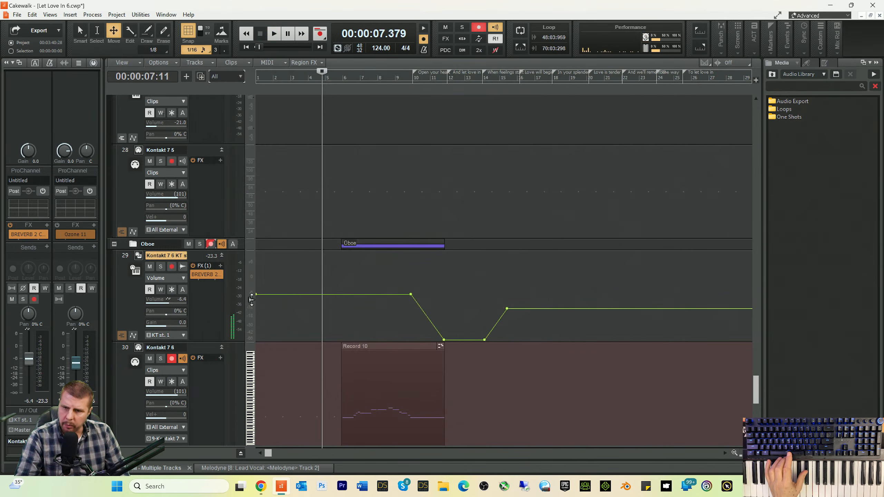
- Lower the opening level of the oboe's volume automation to about -11.7 dB and move the fade-out's end point earlier, to about measure 11
{"action": "left_click_drag", "start_coordinate": [284, 294], "coordinate": [283, 306]}
{"action": "key", "text": "space"}
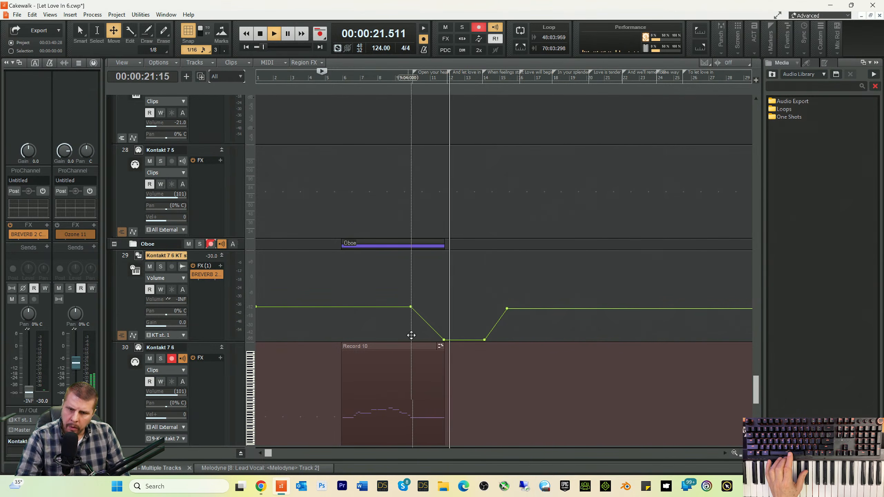
{"action": "key", "text": "space"}
{"action": "left_click_drag", "start_coordinate": [444, 340], "coordinate": [435, 340]}
{"action": "key", "text": "space"}
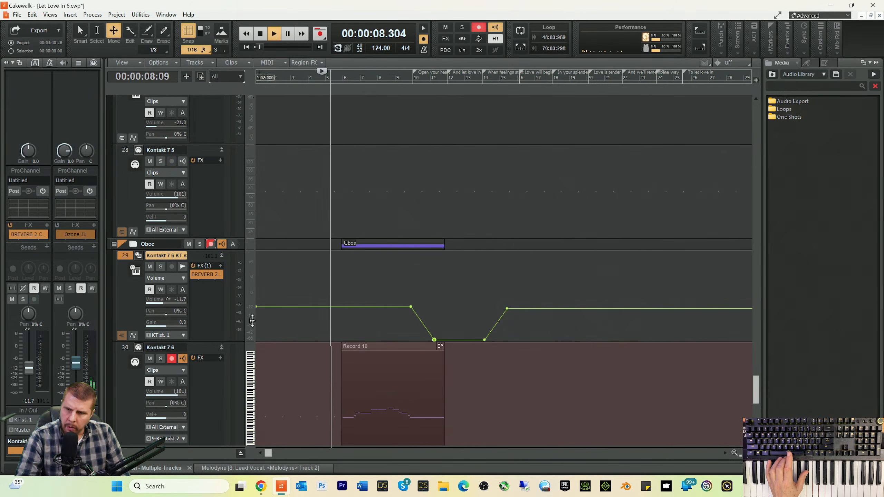
{"action": "key", "text": "space"}
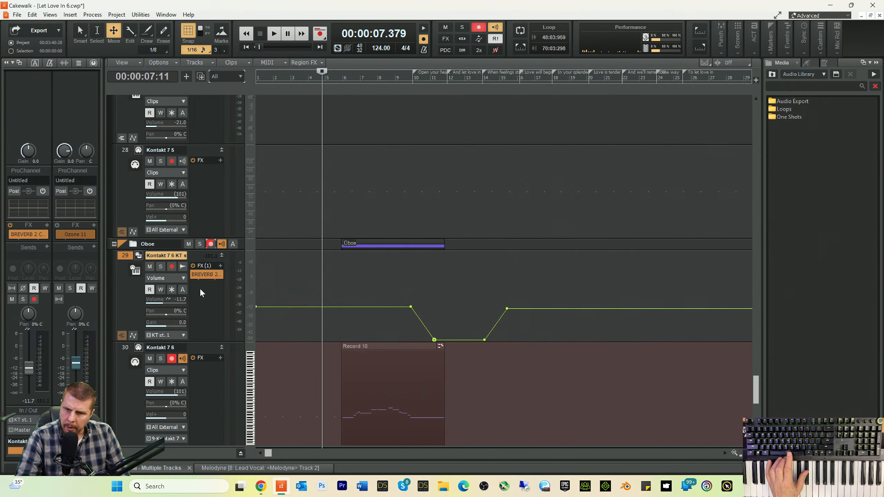
- Insert the Waves Vocal Rider Mono effect on oboe track 29 and move its window clear of the oboe clip
{"action": "right_click", "coordinate": [200, 288]}
{"action": "mouse_move", "coordinate": [254, 193]}
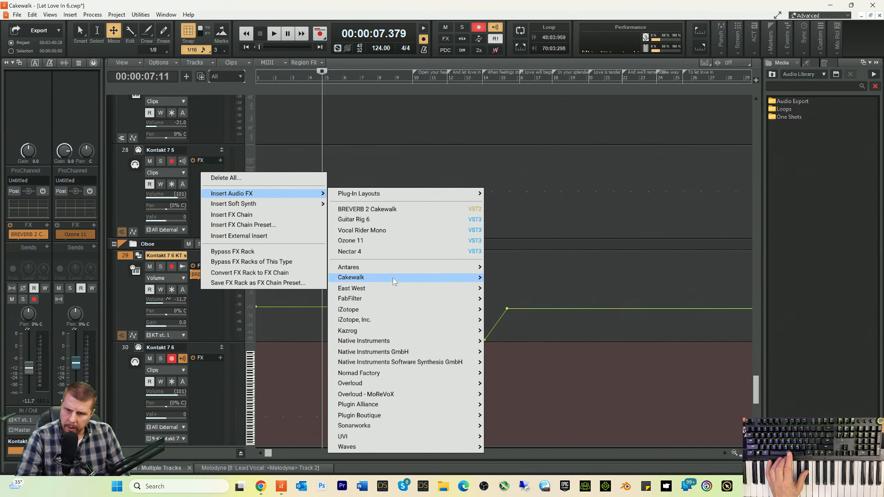
{"action": "mouse_move", "coordinate": [347, 447]}
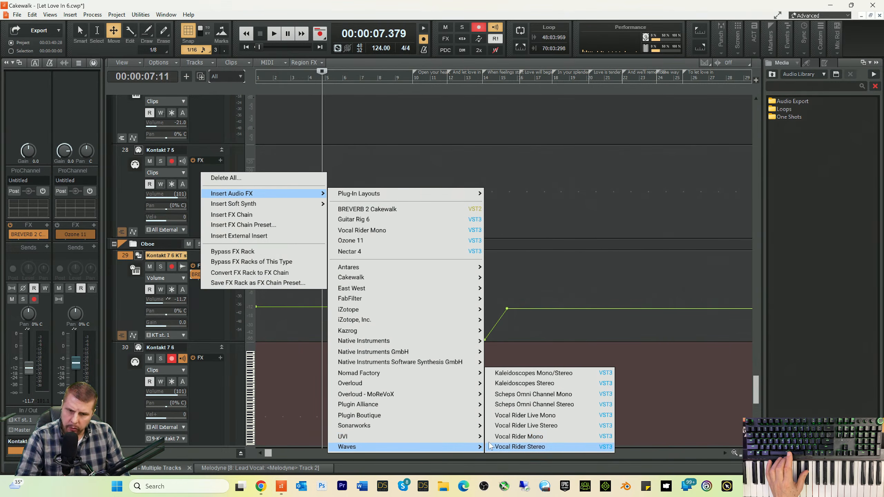
{"action": "left_click", "coordinate": [519, 437]}
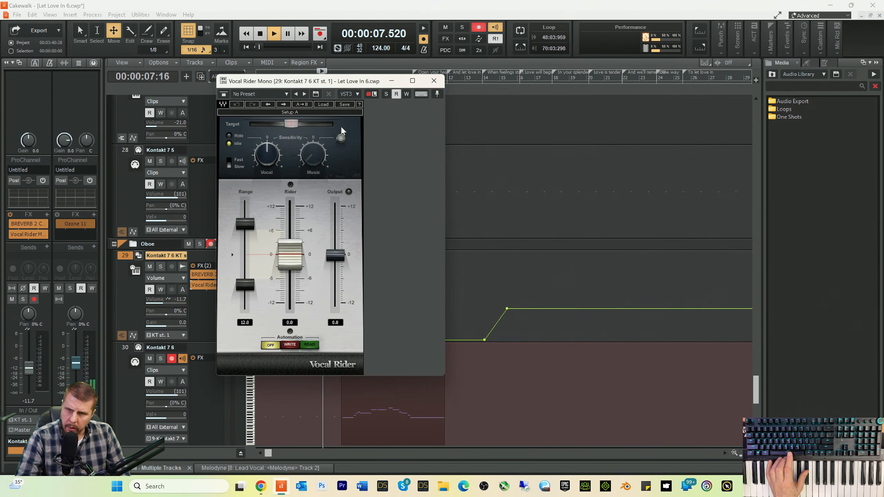
{"action": "left_click_drag", "start_coordinate": [330, 87], "coordinate": [630, 105]}
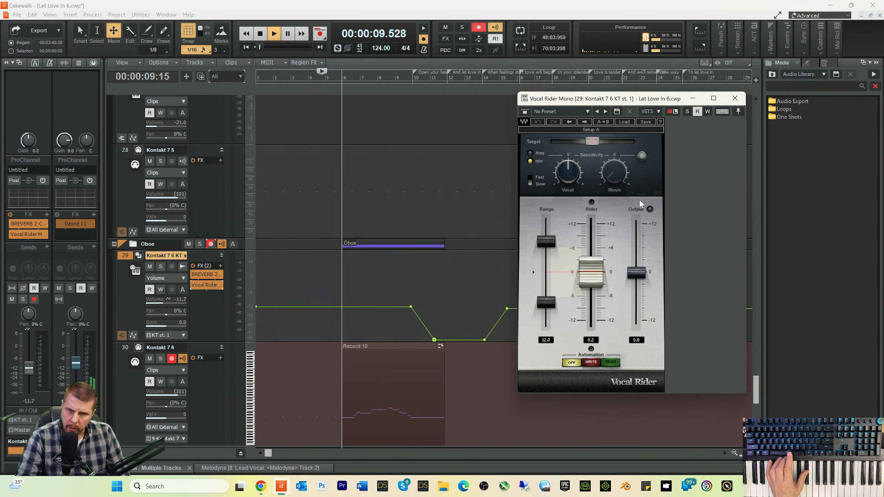
- Lower Vocal Rider's Target level while playing back the oboe part
{"action": "left_click_drag", "start_coordinate": [592, 142], "coordinate": [587, 142]}
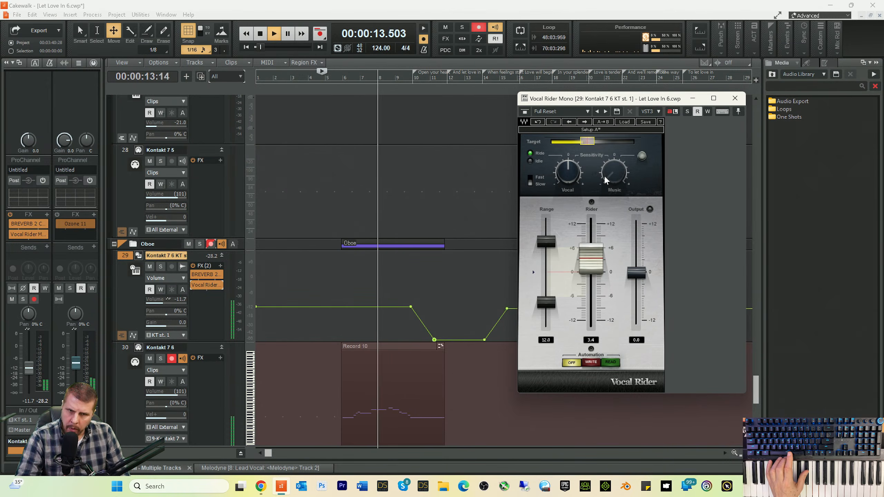
{"action": "key", "text": "space"}
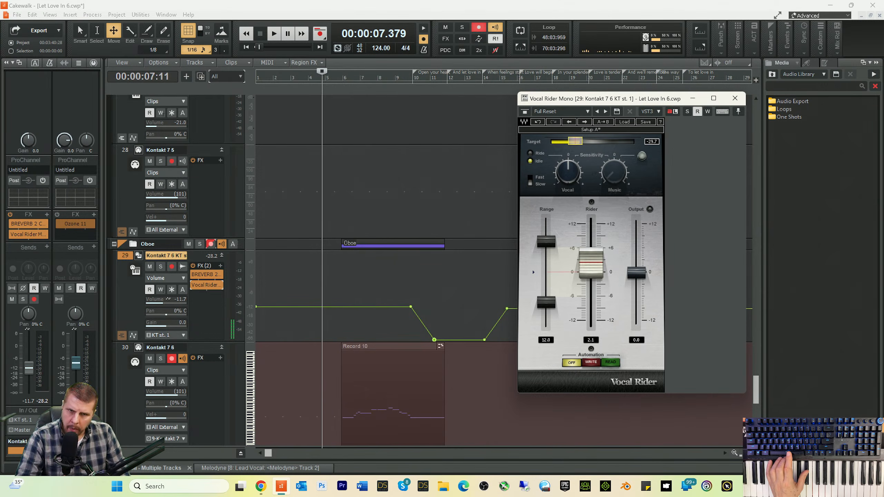
{"action": "left_click", "coordinate": [572, 142]}
{"action": "key", "text": "space"}
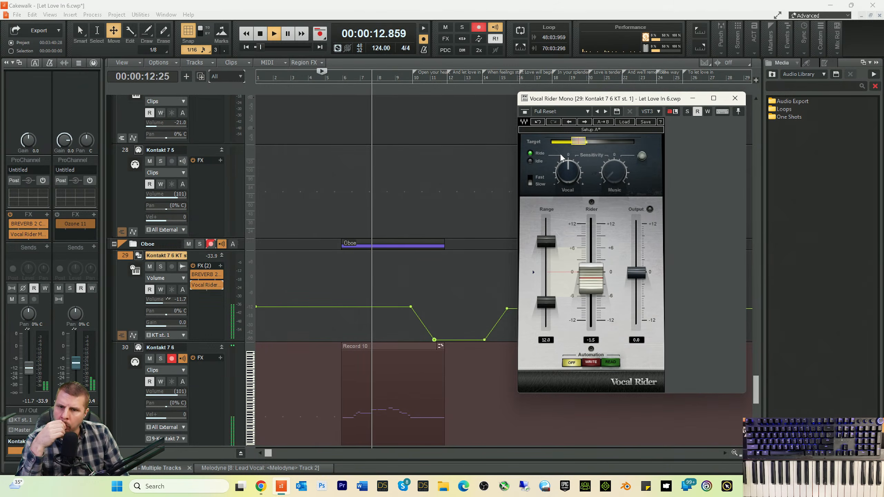
- Raise the opening level of the oboe's volume automation to about -7 dB and move the fade-out's start point slightly earlier during playback
{"action": "left_click_drag", "start_coordinate": [362, 307], "coordinate": [365, 296]}
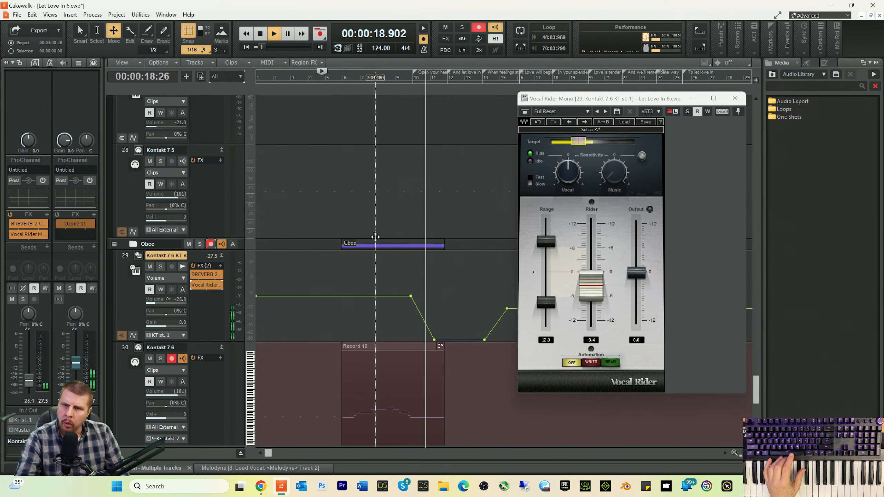
{"action": "key", "text": "space"}
{"action": "left_click", "coordinate": [329, 82]}
{"action": "key", "text": "space"}
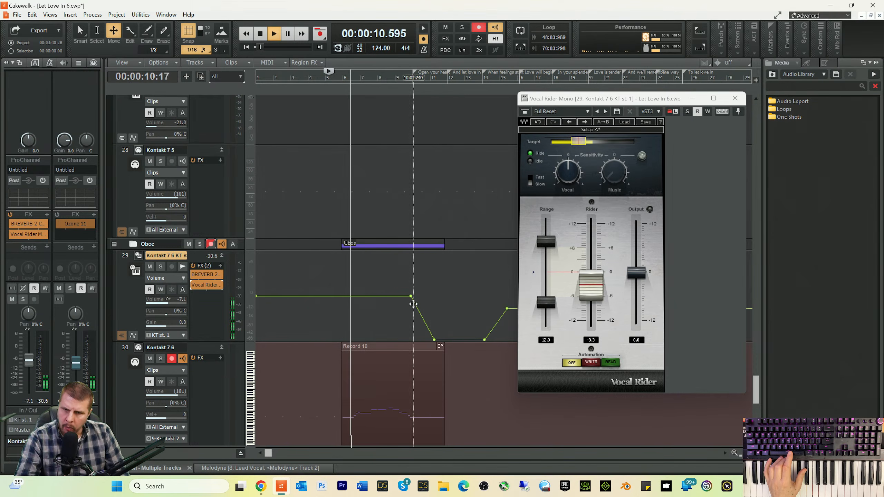
{"action": "left_click_drag", "start_coordinate": [413, 304], "coordinate": [408, 304]}
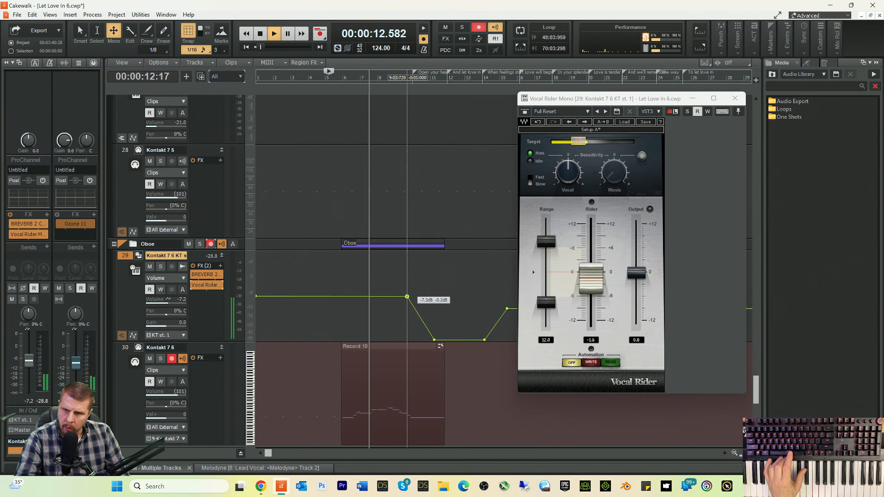
- Place BREVERB 2 after Vocal Rider in track 29's effects chain and play the oboe part to check it
{"action": "key", "text": "space"}
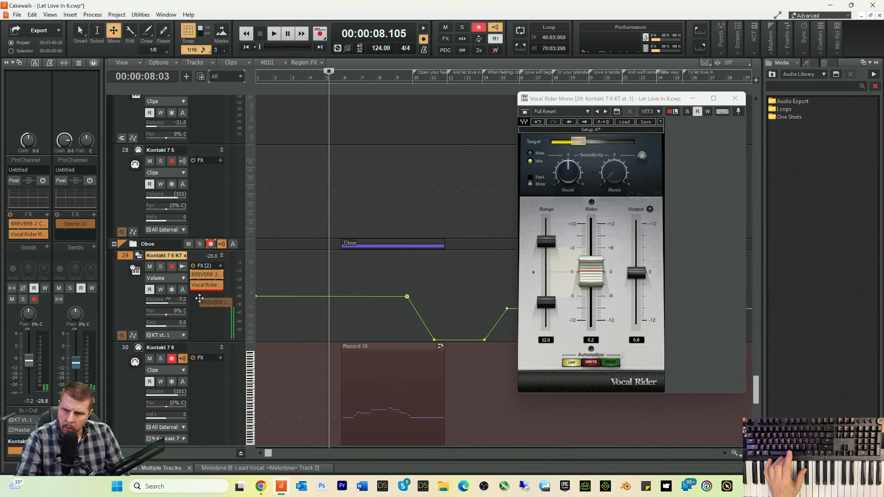
{"action": "key", "text": "space"}
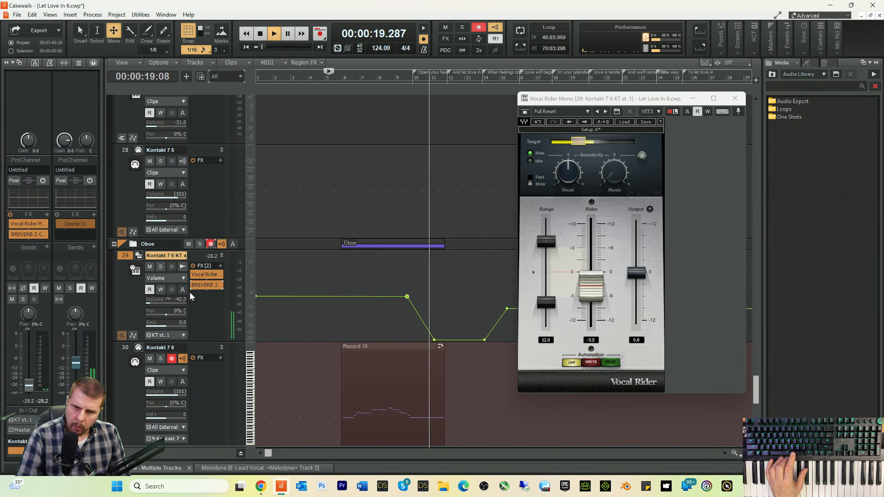
{"action": "key", "text": "space"}
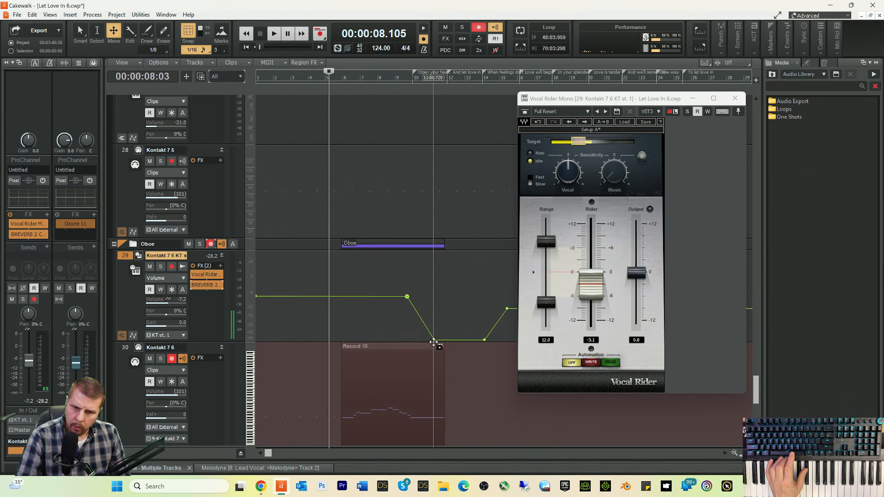
- Shift the end point and the start point of the oboe's volume fade-out slightly earlier
{"action": "left_click_drag", "start_coordinate": [434, 340], "coordinate": [431, 340]}
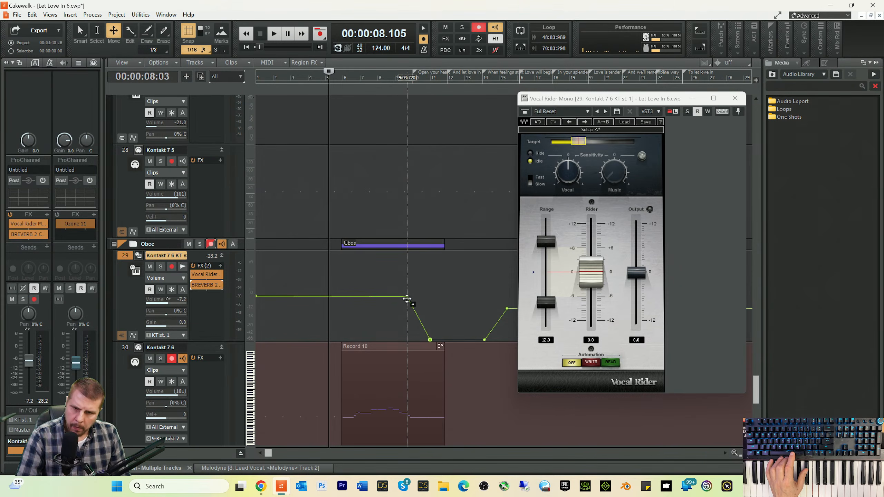
{"action": "left_click_drag", "start_coordinate": [403, 298], "coordinate": [402, 297]}
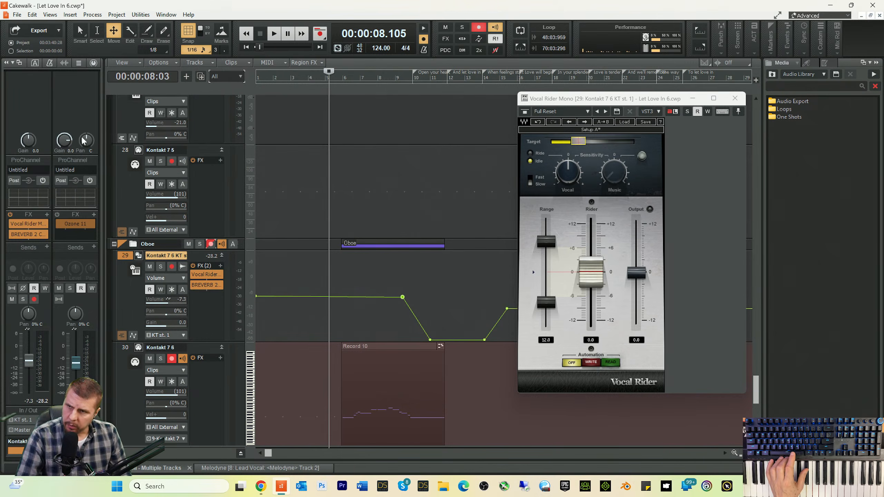
- Enable the ProChannel compressor on track 29 and set its input to about 19.2 dB and output to about -9.7 dB during playback
{"action": "left_click", "coordinate": [92, 63]}
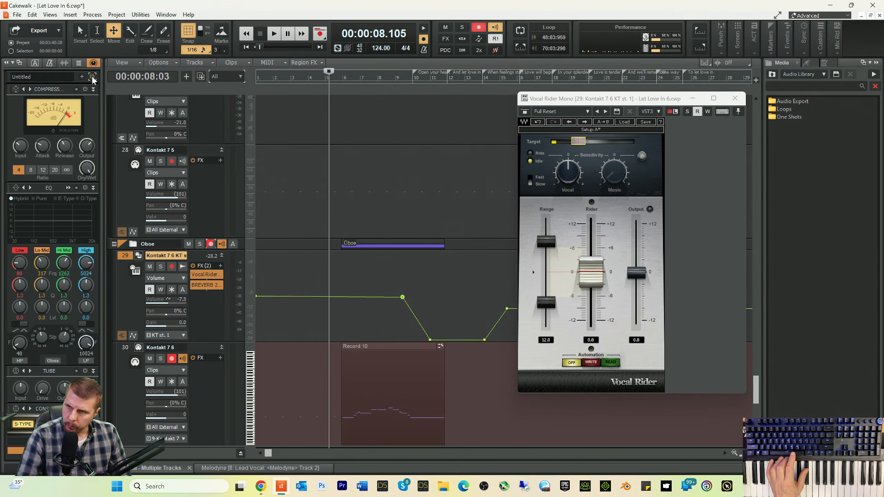
{"action": "left_click", "coordinate": [85, 89]}
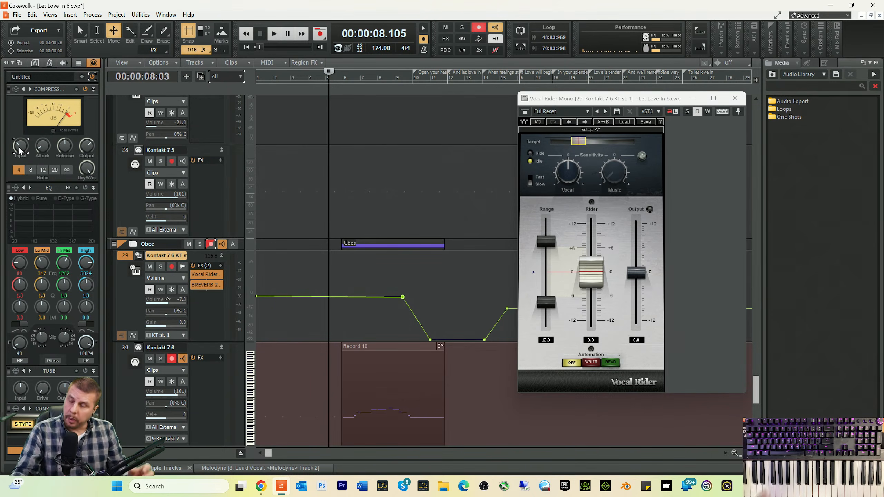
{"action": "key", "text": "space"}
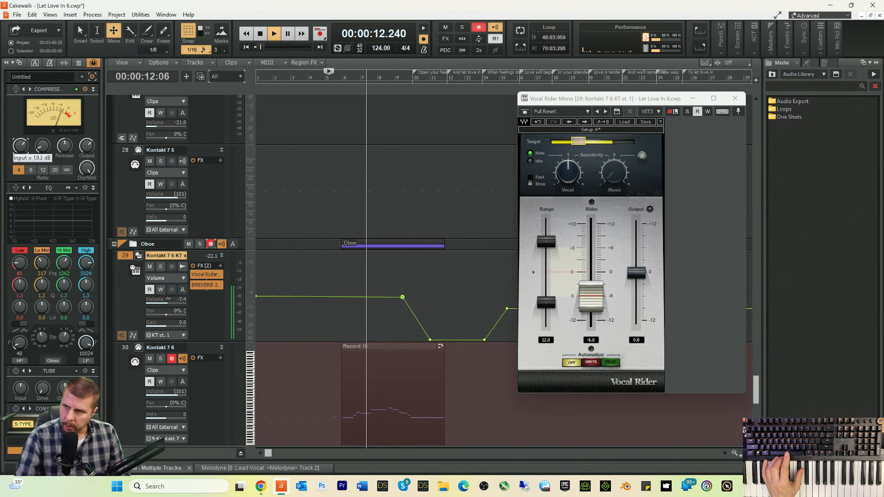
{"action": "left_click_drag", "start_coordinate": [87, 146], "coordinate": [87, 159]}
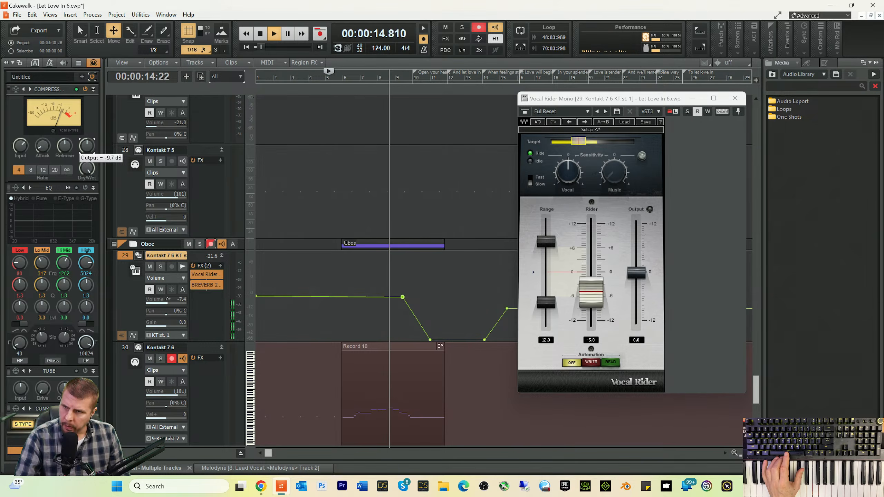
- Turn on the high-pass filter in track 29's QuadCurve Equalizer and set its frequency to 208 Hz while checking playback
{"action": "left_click", "coordinate": [69, 188]}
{"action": "key", "text": "space"}
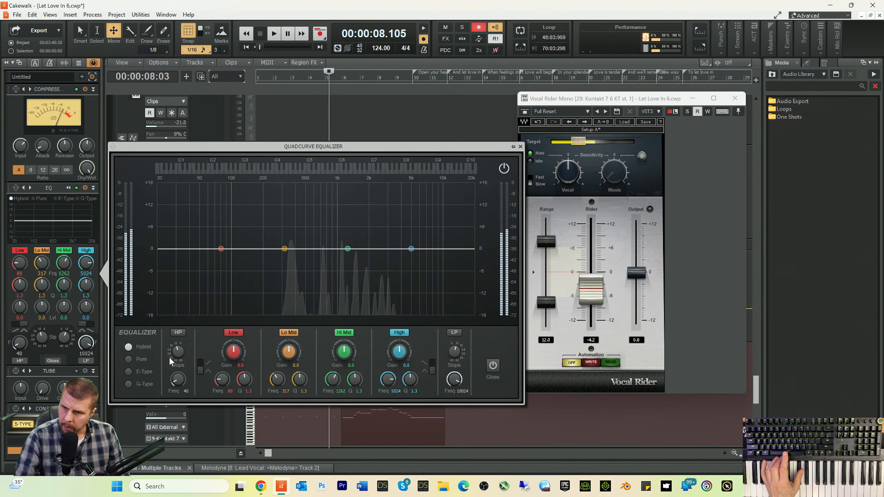
{"action": "left_click", "coordinate": [178, 332]}
{"action": "left_click_drag", "start_coordinate": [178, 380], "coordinate": [177, 370]}
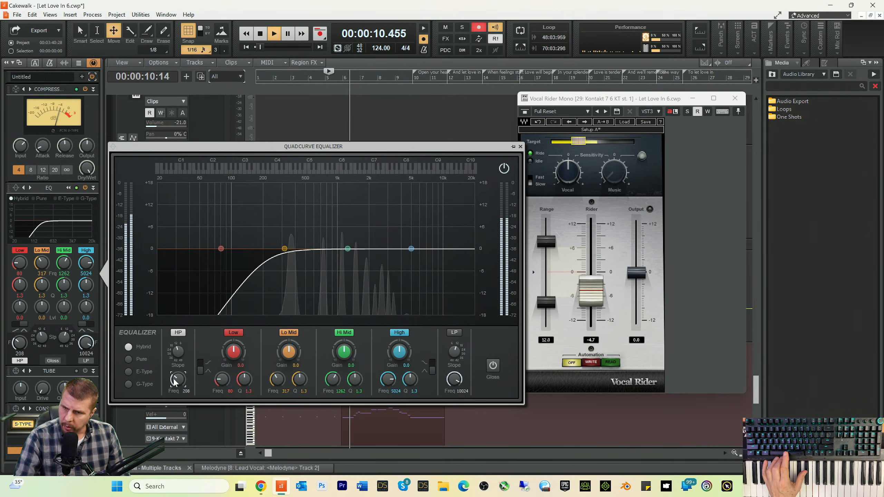
{"action": "left_click", "coordinate": [521, 147]}
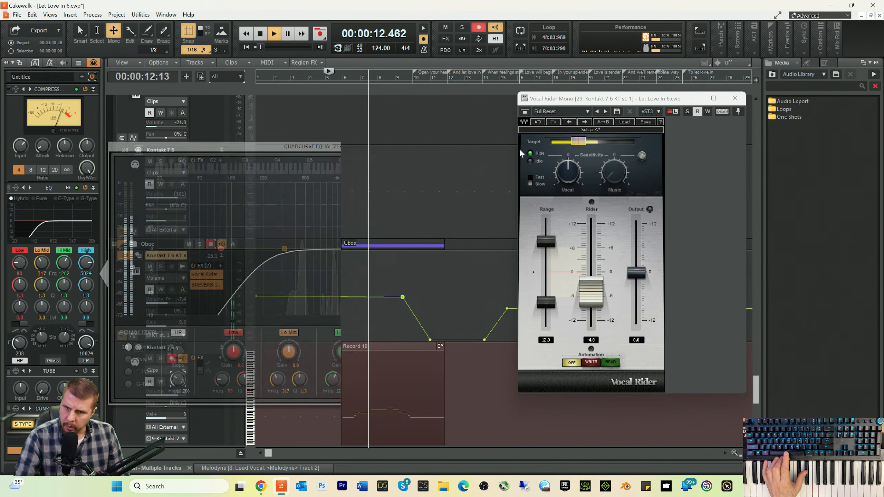
{"action": "key", "text": "space"}
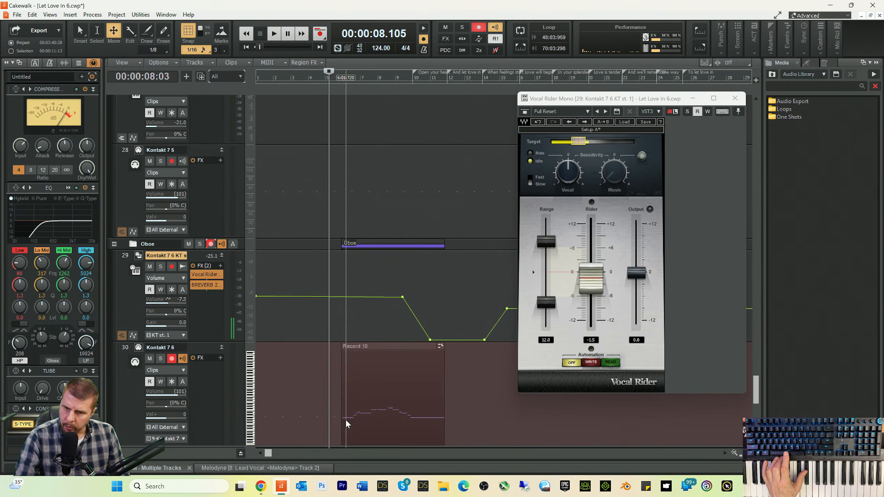
- Lower the velocity of the first note in track 30's Record 10 clip and play the oboe part to check it
{"action": "double_click", "coordinate": [345, 420]}
{"action": "key", "text": "t"}
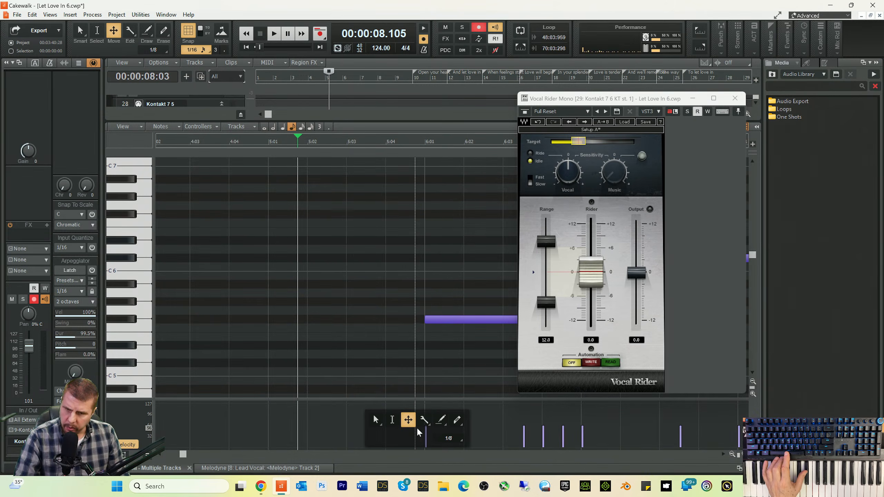
{"action": "right_click", "coordinate": [379, 427]}
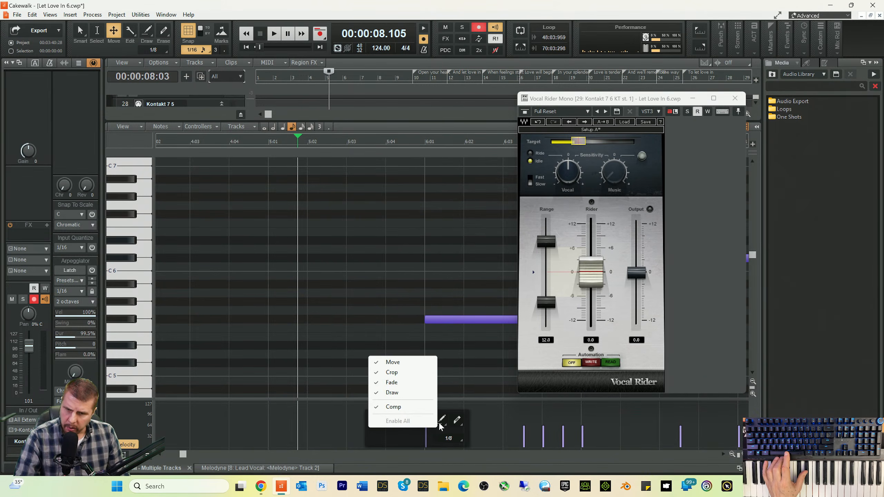
{"action": "left_click", "coordinate": [377, 431]}
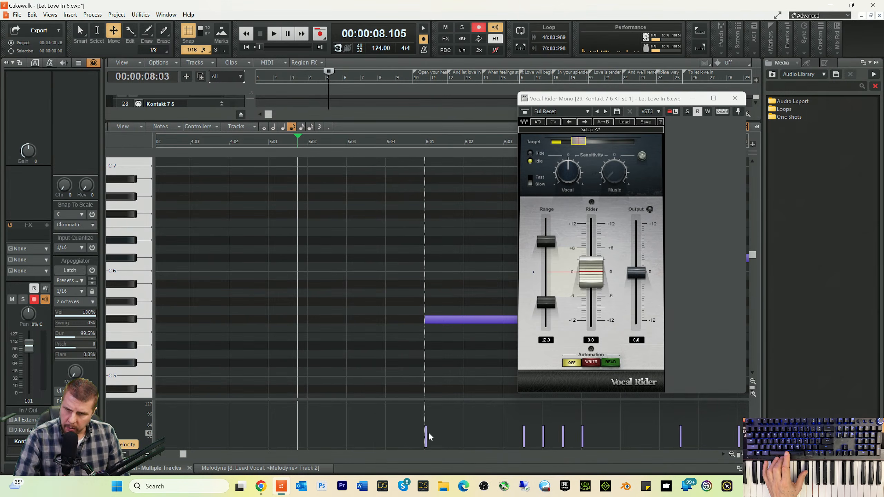
{"action": "key", "text": "t"}
{"action": "left_click", "coordinate": [387, 423]}
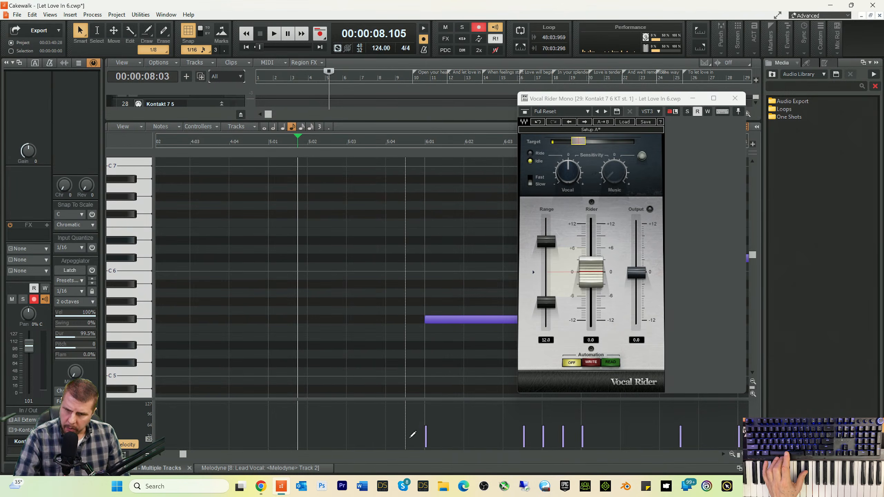
{"action": "key", "text": "space"}
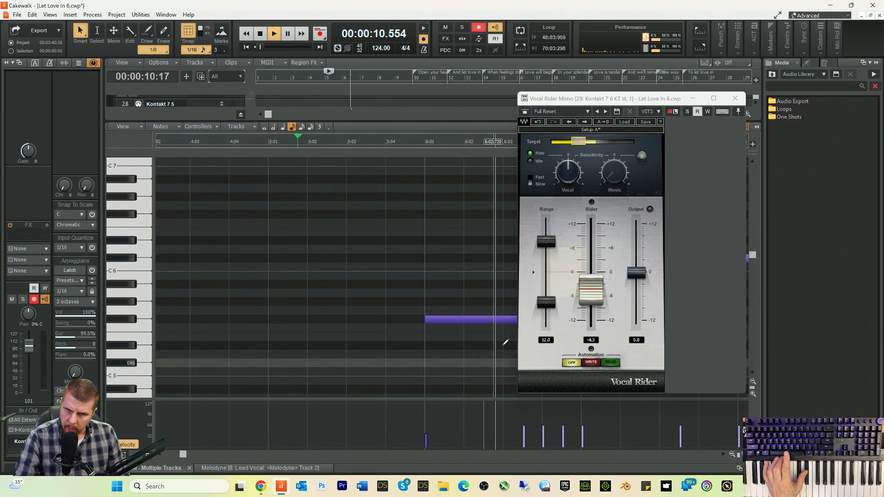
{"action": "key", "text": "space"}
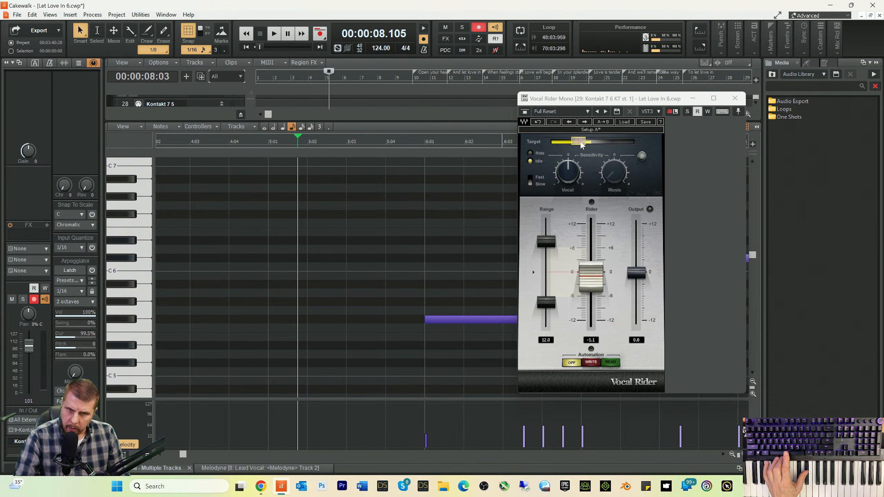
- Raise Vocal Rider's Target level slightly, play the oboe part to check it, and close the plug-in window
{"action": "left_click_drag", "start_coordinate": [582, 145], "coordinate": [584, 144]}
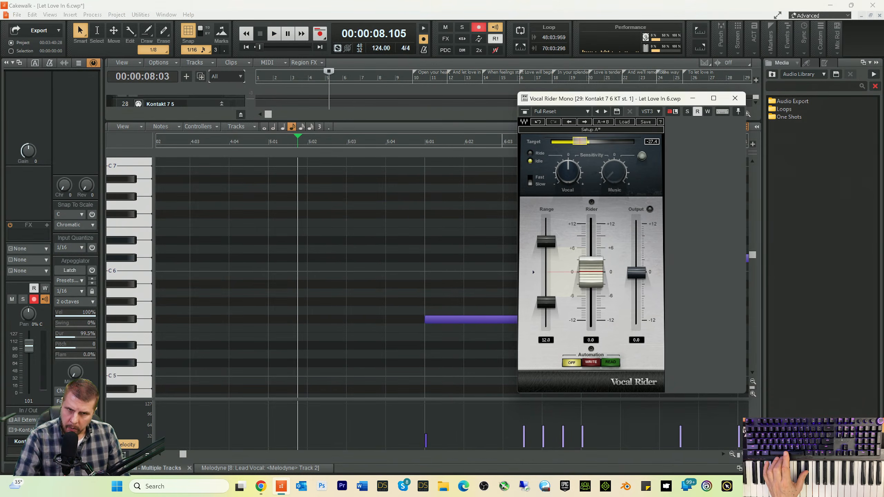
{"action": "key", "text": "space"}
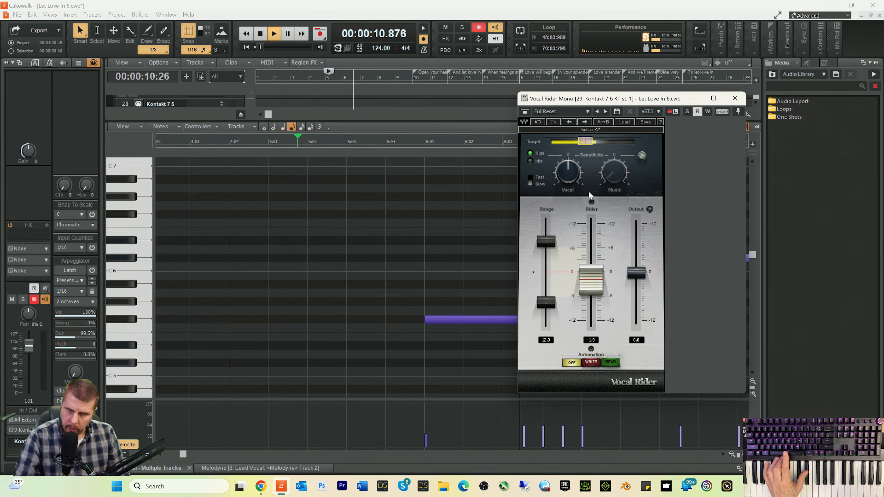
{"action": "key", "text": "space"}
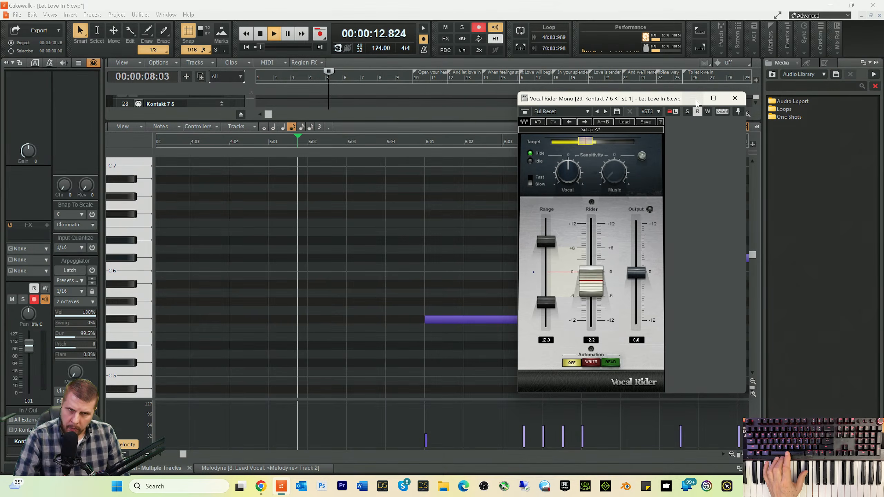
{"action": "left_click", "coordinate": [735, 98]}
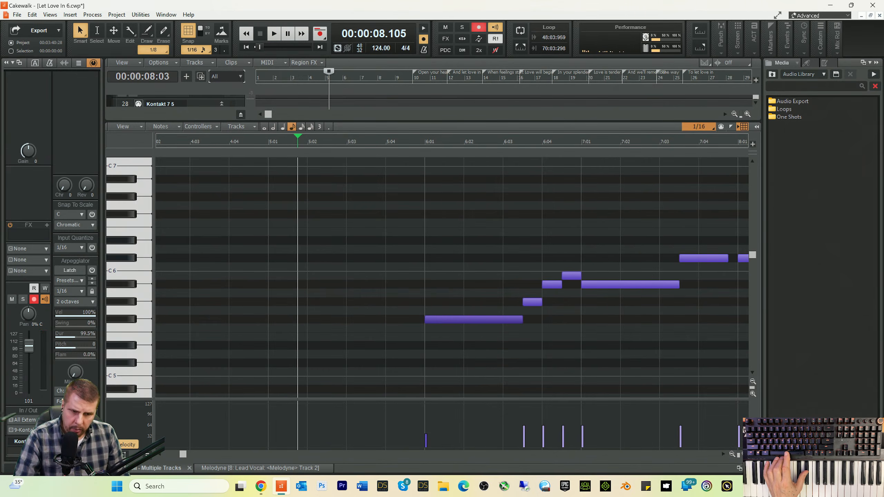
- Hide the piano roll to return to the full track view and save the project
{"action": "key", "text": "d"}
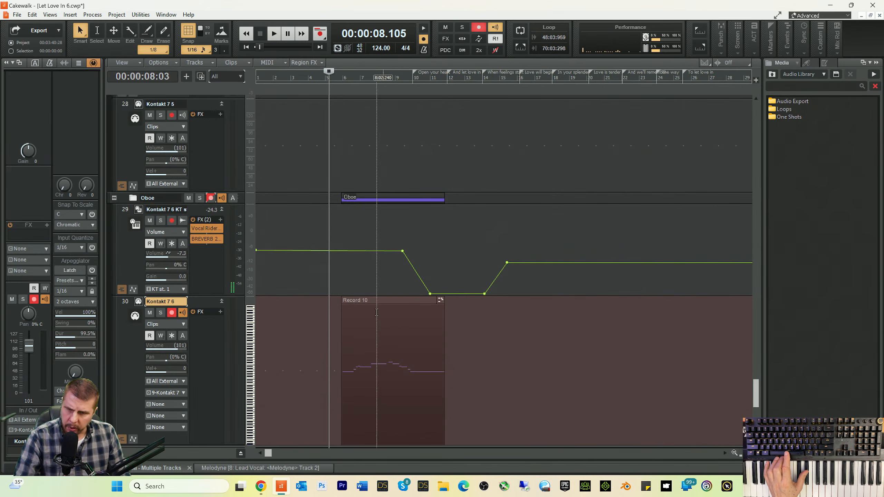
{"action": "scroll", "coordinate": [377, 313], "scroll_direction": "down", "scroll_amount": 3}
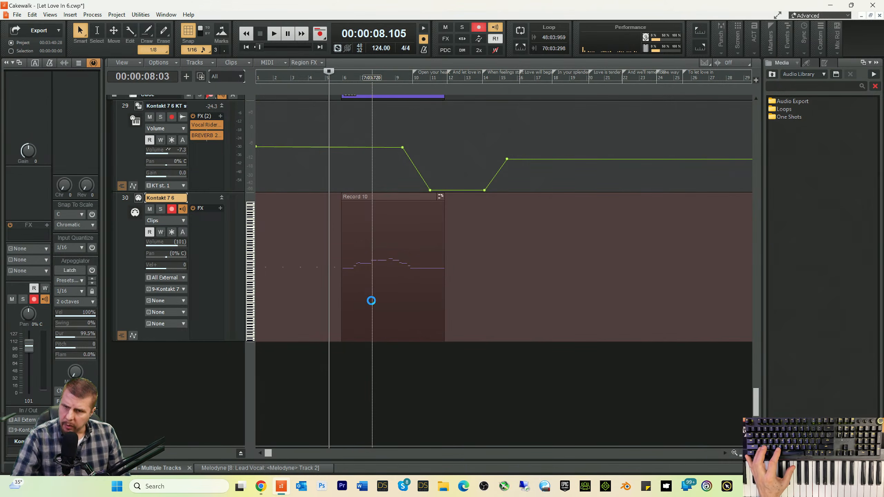
{"action": "key", "text": "ctrl+s"}
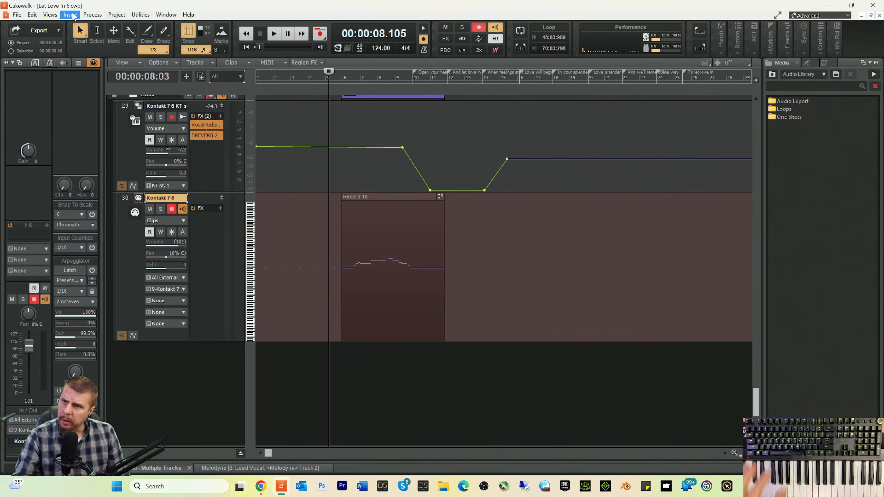
- Insert a Dimension Pro soft synth into the project with its own audio and MIDI tracks
{"action": "left_click", "coordinate": [73, 14]}
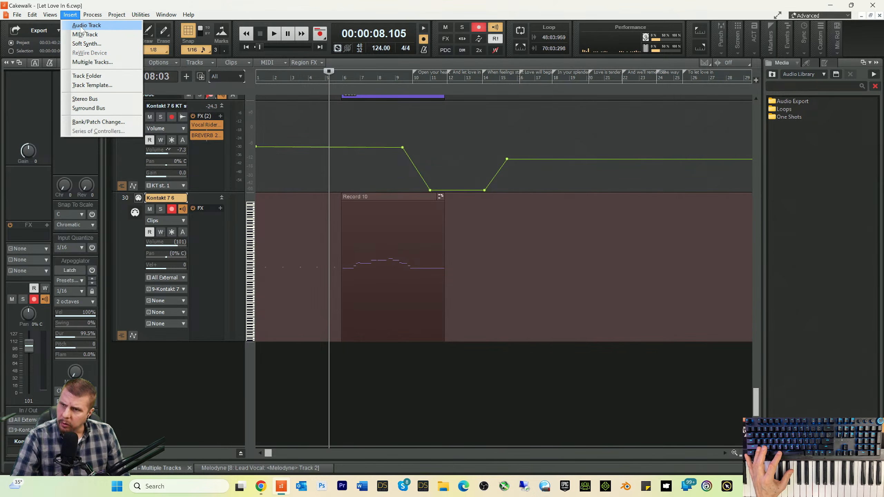
{"action": "left_click", "coordinate": [84, 44]}
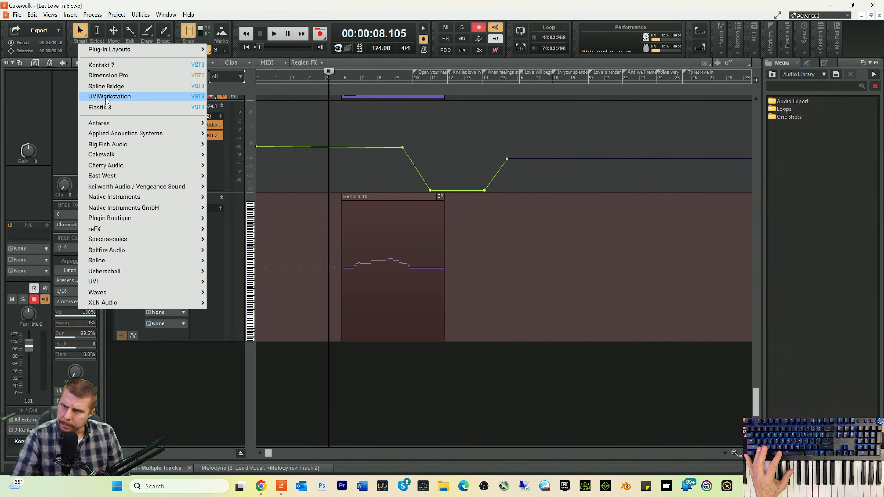
{"action": "left_click", "coordinate": [107, 75]}
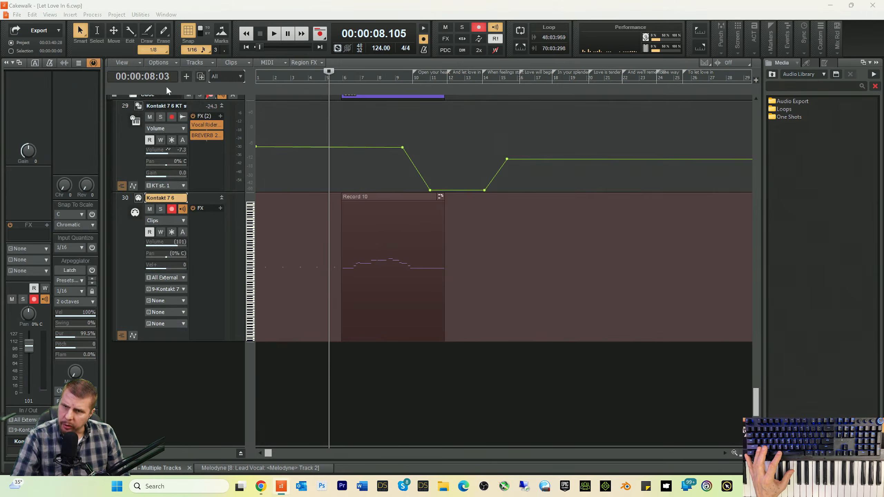
{"action": "left_click", "coordinate": [531, 158]}
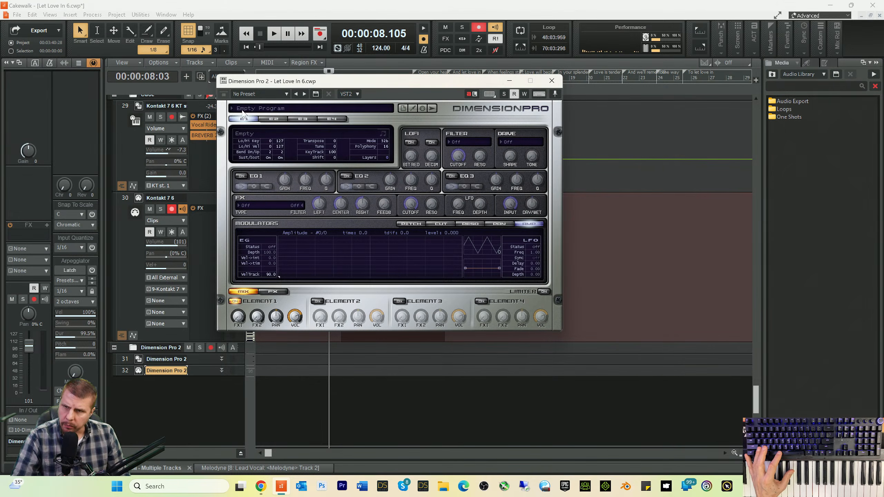
- Load the Oboe Legato program from Garritan Pocket Orchestra's Woodwinds into Dimension Pro and put the synth window away
{"action": "left_click", "coordinate": [244, 109]}
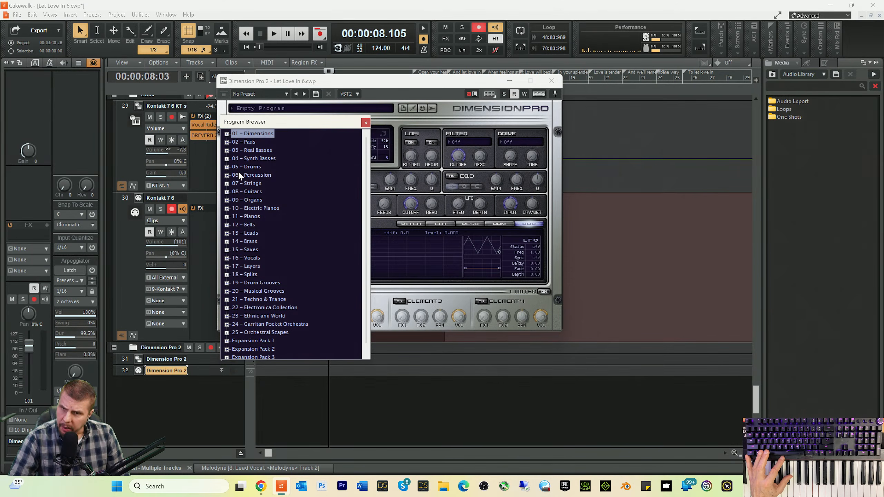
{"action": "scroll", "coordinate": [239, 307], "scroll_direction": "down", "scroll_amount": 1}
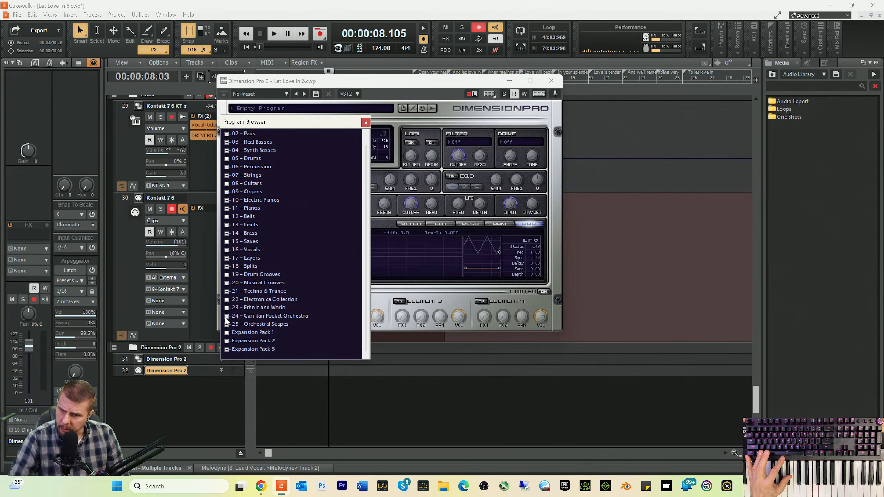
{"action": "left_click", "coordinate": [226, 317]}
{"action": "scroll", "coordinate": [287, 298], "scroll_direction": "down", "scroll_amount": 4}
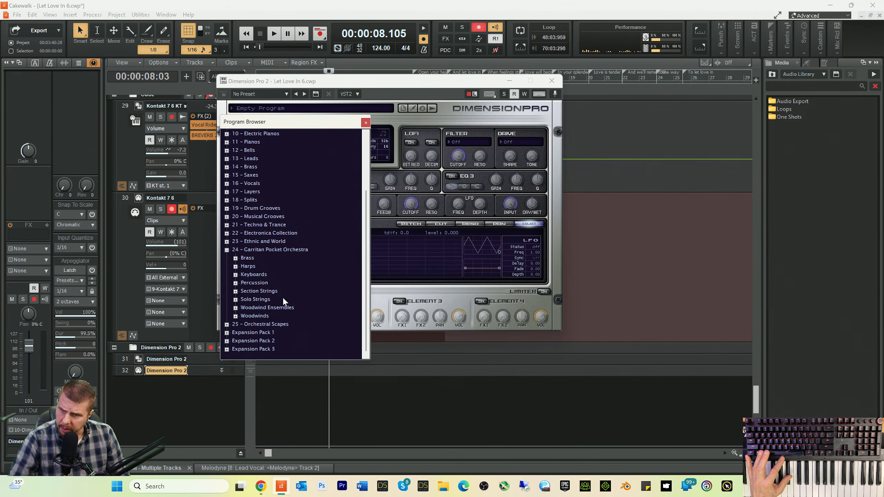
{"action": "left_click", "coordinate": [235, 316]}
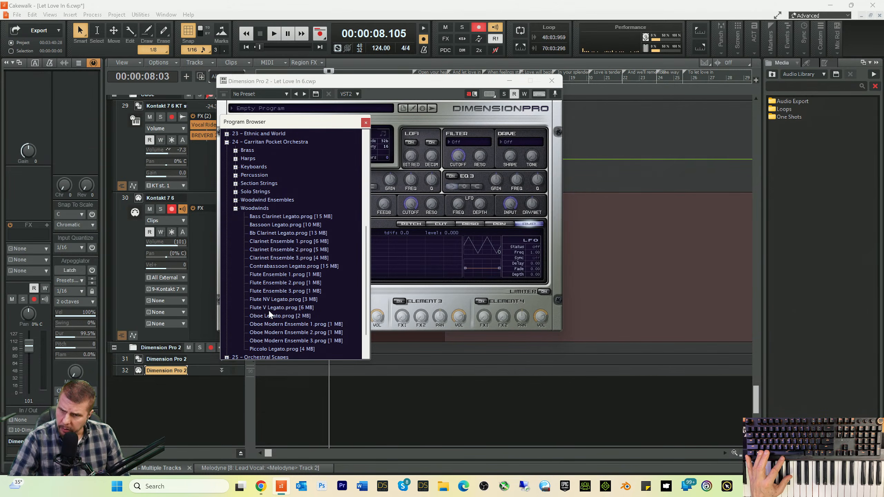
{"action": "scroll", "coordinate": [270, 313], "scroll_direction": "down", "scroll_amount": 2}
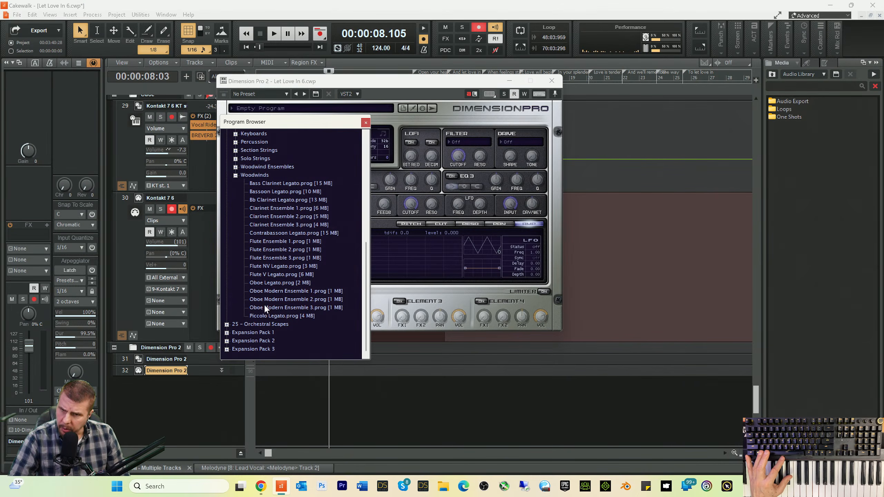
{"action": "left_click", "coordinate": [264, 283]}
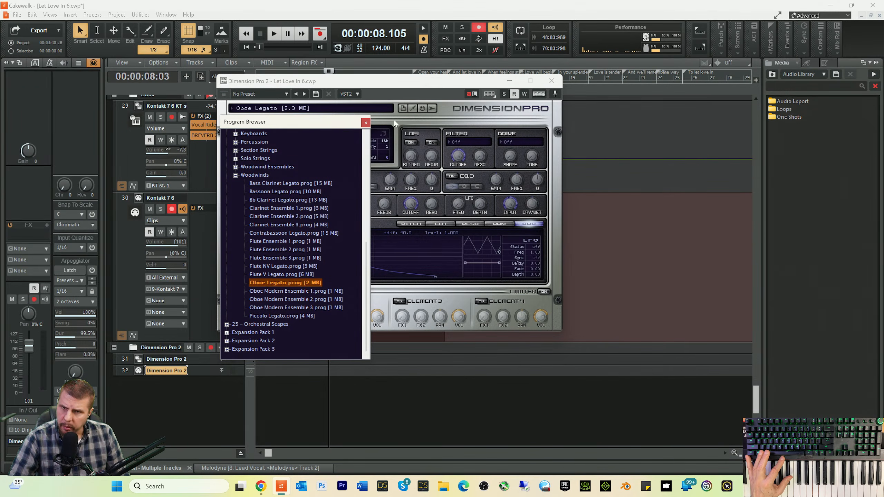
{"action": "left_click", "coordinate": [366, 123]}
{"action": "left_click", "coordinate": [510, 81]}
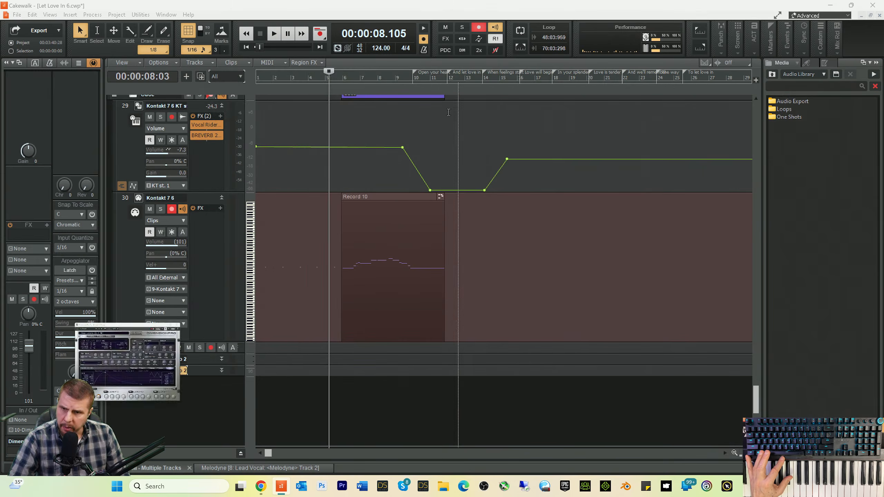
- Copy the Record 10 clip from track 30 to MIDI track 32 and play it with the Kontakt oboe muted
{"action": "left_click_drag", "start_coordinate": [485, 301], "coordinate": [269, 281]}
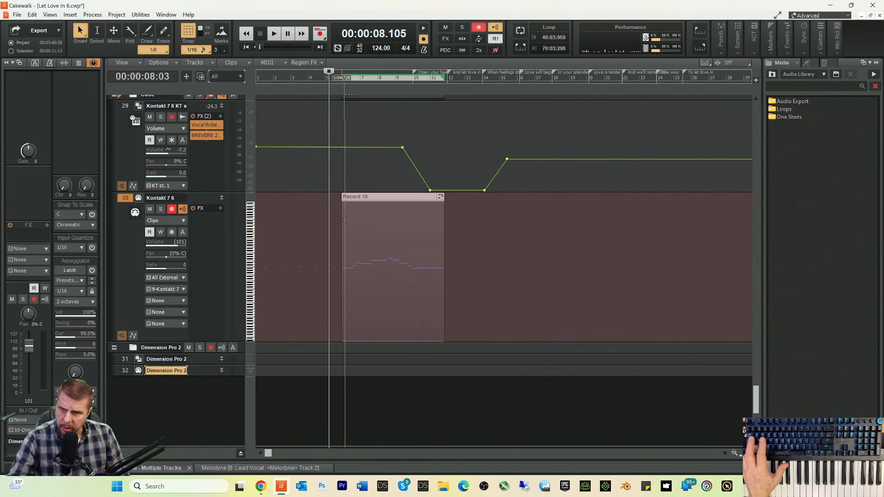
{"action": "left_click_drag", "start_coordinate": [371, 260], "coordinate": [355, 371]}
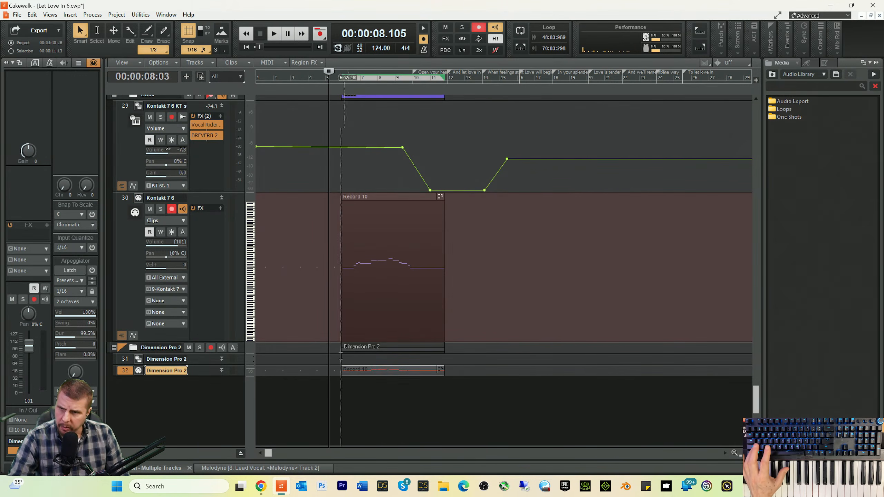
{"action": "left_click", "coordinate": [150, 209]}
{"action": "key", "text": "space"}
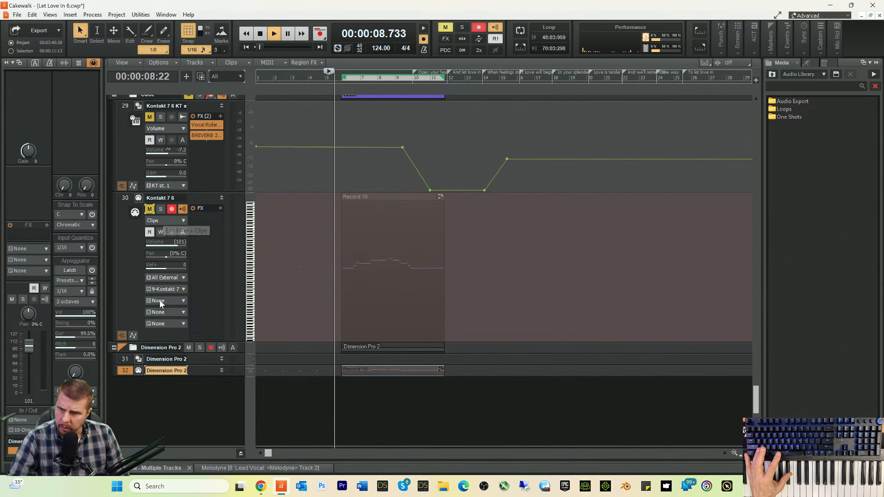
- Expand the Dimension Pro 2 audio track's controls and lower its volume to -17.8 dB while playing the part
{"action": "key", "text": "space"}
{"action": "left_click_drag", "start_coordinate": [195, 366], "coordinate": [196, 408]}
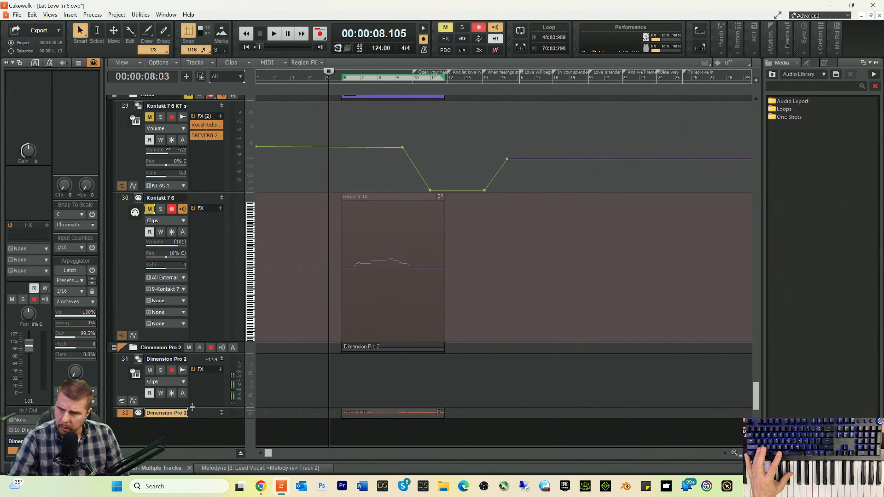
{"action": "scroll", "coordinate": [270, 369], "scroll_direction": "down", "scroll_amount": 3}
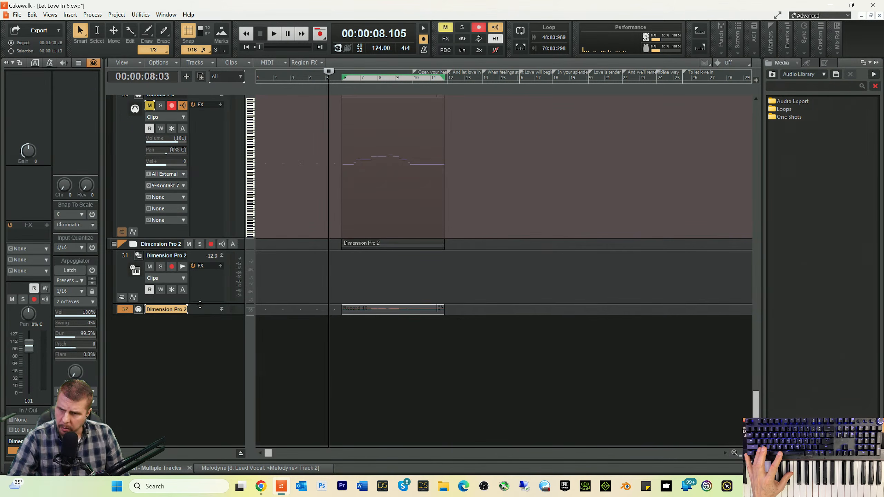
{"action": "left_click_drag", "start_coordinate": [201, 305], "coordinate": [201, 356]}
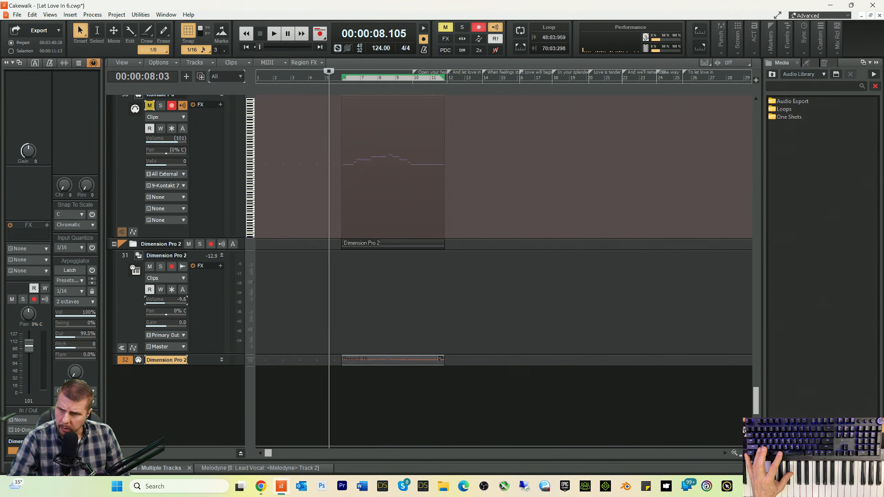
{"action": "key", "text": "space"}
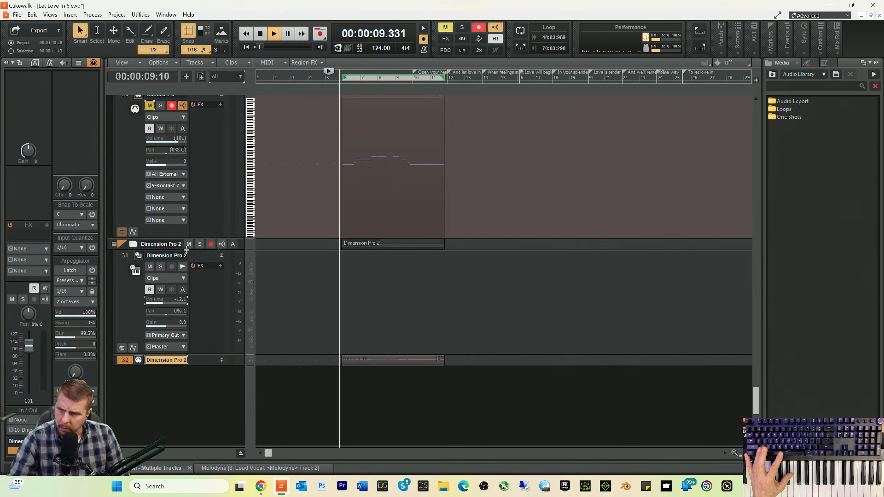
{"action": "left_click_drag", "start_coordinate": [165, 298], "coordinate": [164, 301]}
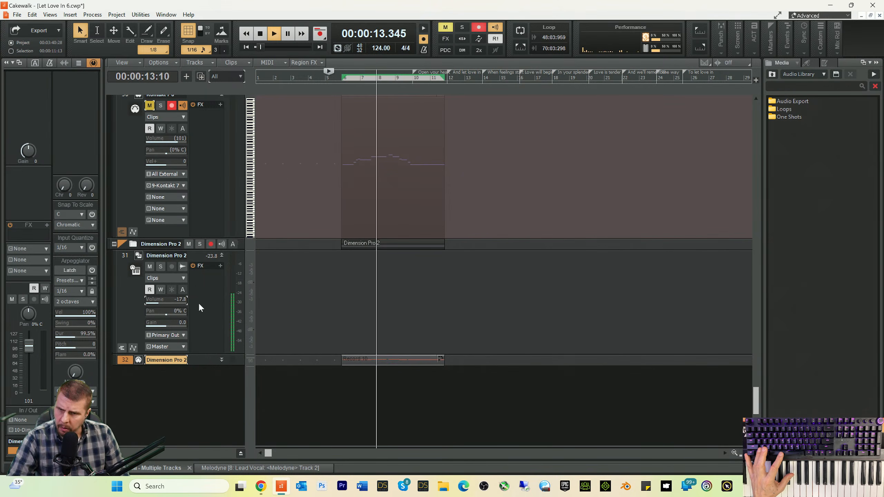
{"action": "scroll", "coordinate": [289, 291], "scroll_direction": "up", "scroll_amount": 3}
{"action": "key", "text": "space"}
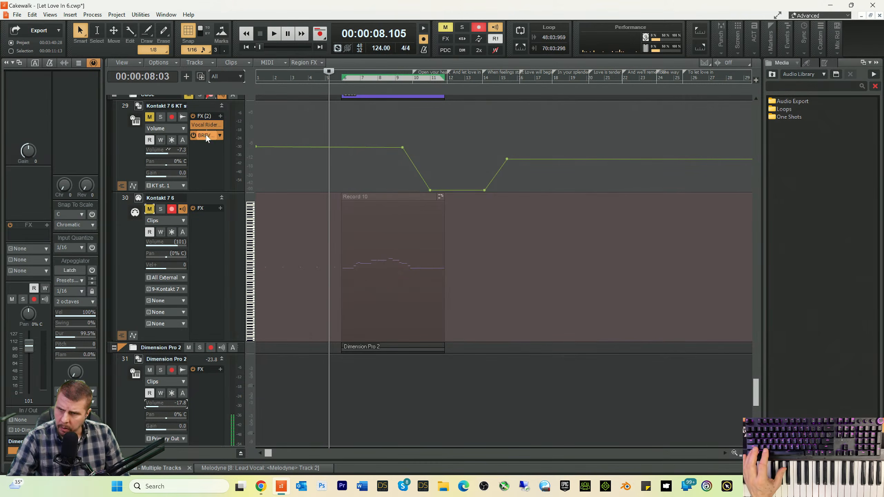
- Move the Vocal Rider and BREVERB 2 effects from track 29 to track 31, widening the track controls to show the effect names
{"action": "left_click_drag", "start_coordinate": [202, 124], "coordinate": [190, 378]}
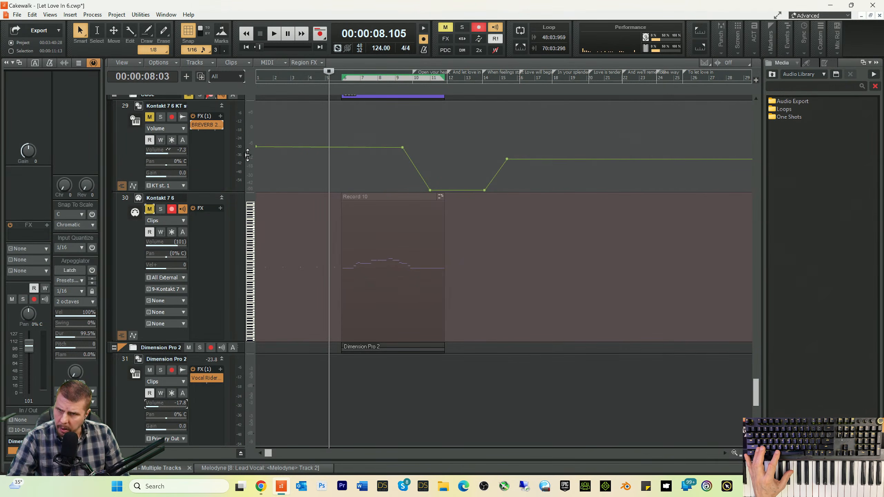
{"action": "left_click_drag", "start_coordinate": [247, 155], "coordinate": [263, 159]}
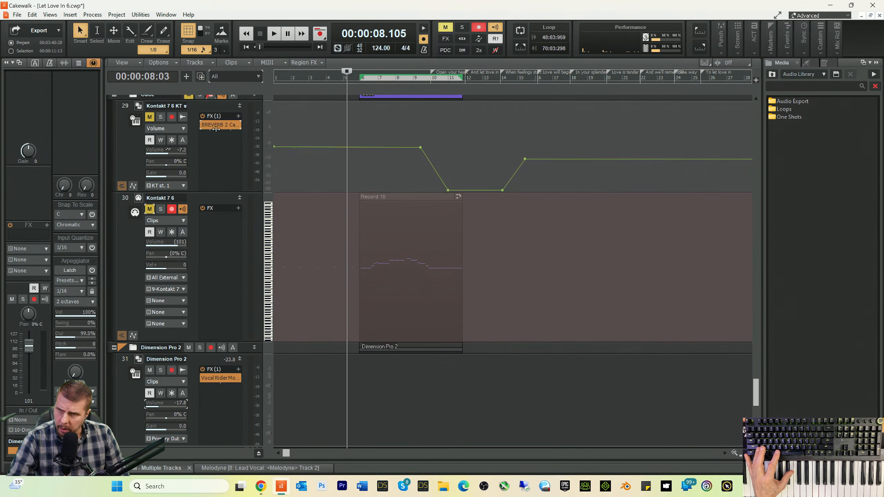
{"action": "left_click_drag", "start_coordinate": [214, 396], "coordinate": [214, 390]}
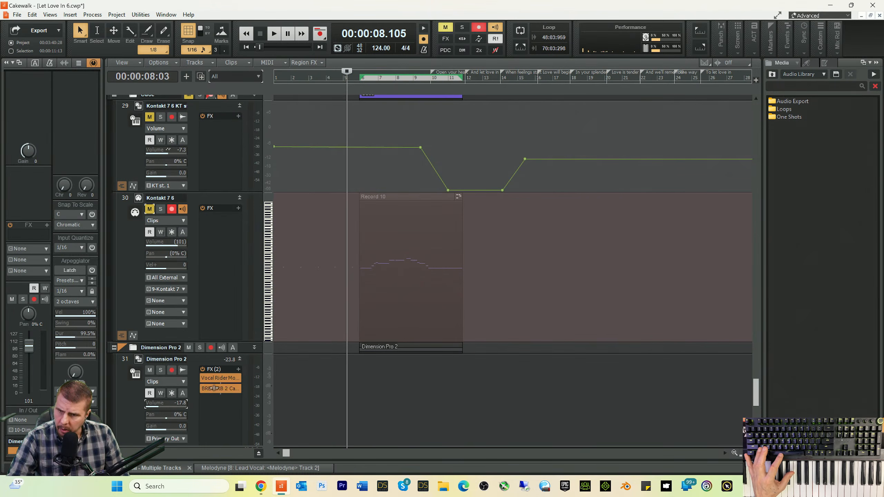
- Play the Dimension Pro oboe with its effects and set track 31's volume to -15.0 dB
{"action": "key", "text": "space"}
{"action": "scroll", "coordinate": [293, 359], "scroll_direction": "down", "scroll_amount": 3}
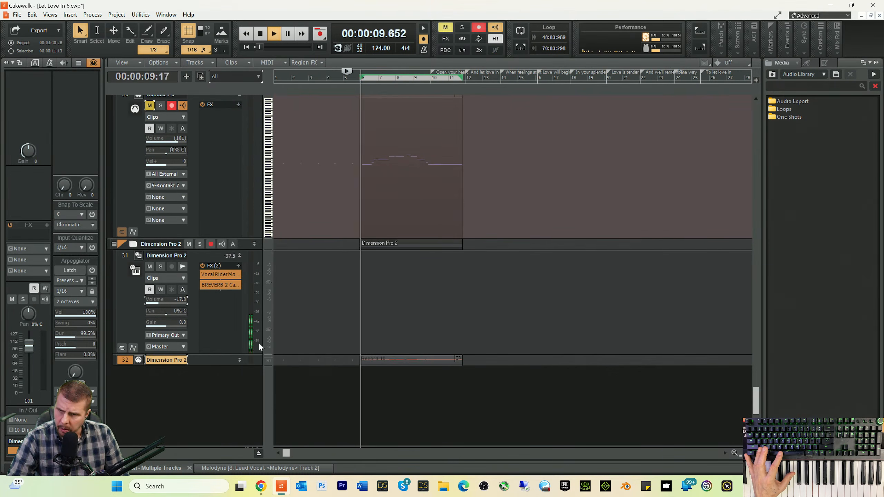
{"action": "left_click_drag", "start_coordinate": [167, 301], "coordinate": [169, 301]}
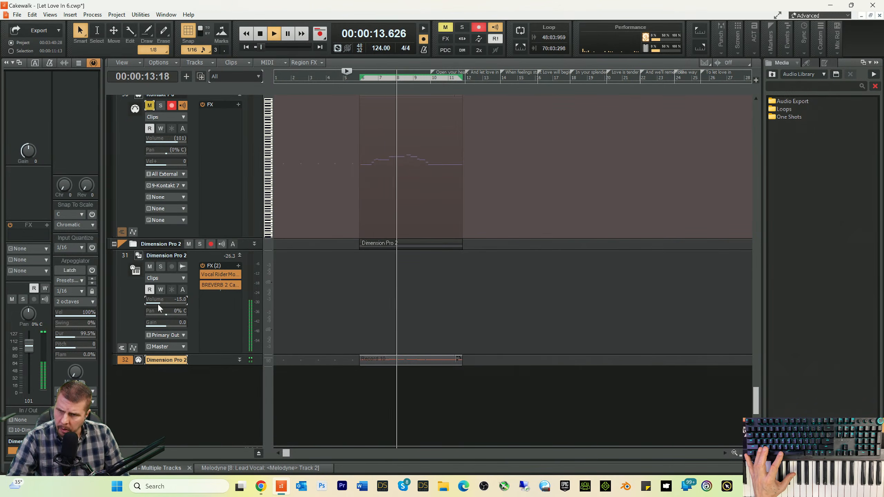
{"action": "key", "text": "space"}
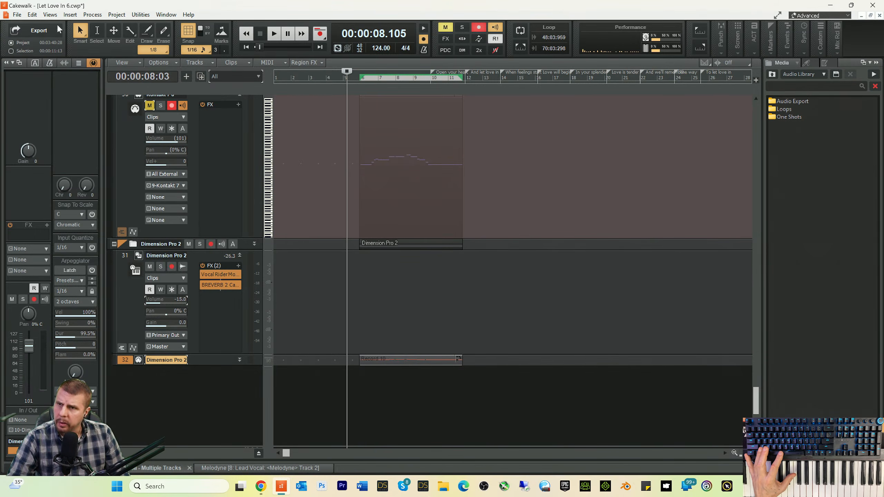
- Insert another Kontakt 7 soft synth into the project with its own audio and MIDI tracks
{"action": "left_click", "coordinate": [70, 14]}
{"action": "left_click", "coordinate": [103, 43]}
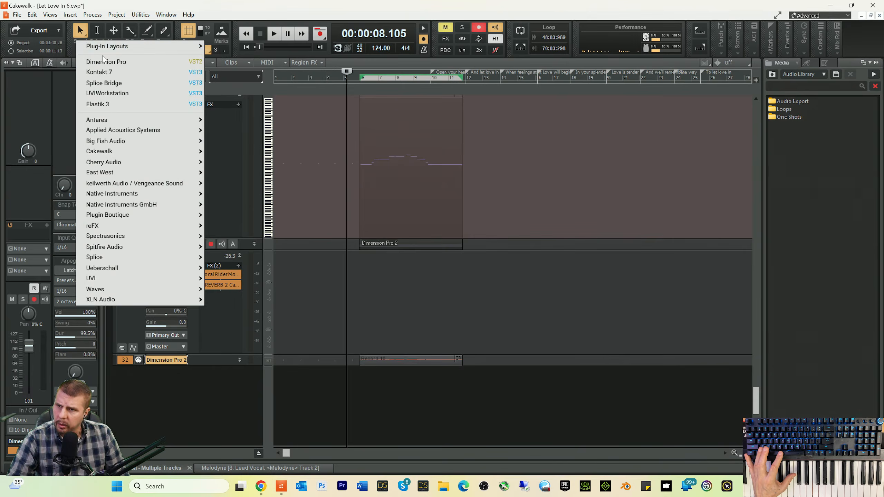
{"action": "left_click", "coordinate": [106, 74]}
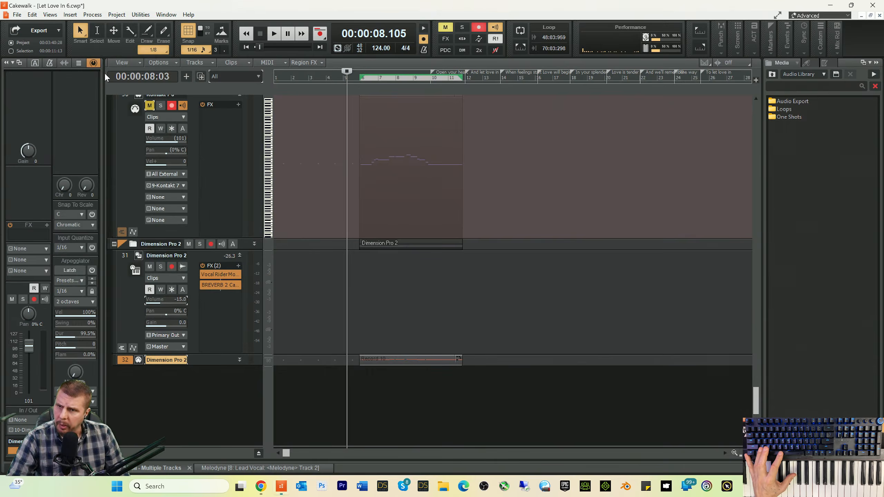
{"action": "left_click", "coordinate": [525, 157]}
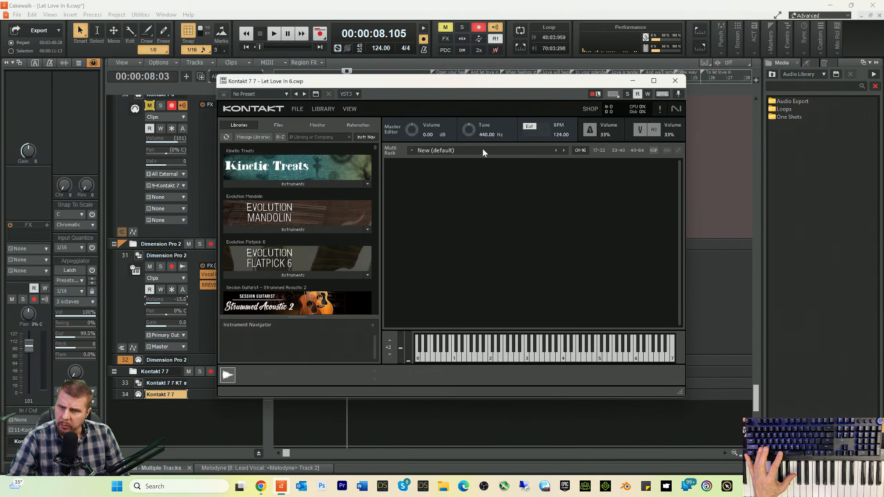
- Load Flute Legato.nki from the Flute folder of Symphony Series Woodwind Solo into the new Kontakt instance
{"action": "scroll", "coordinate": [311, 214], "scroll_direction": "down", "scroll_amount": 3}
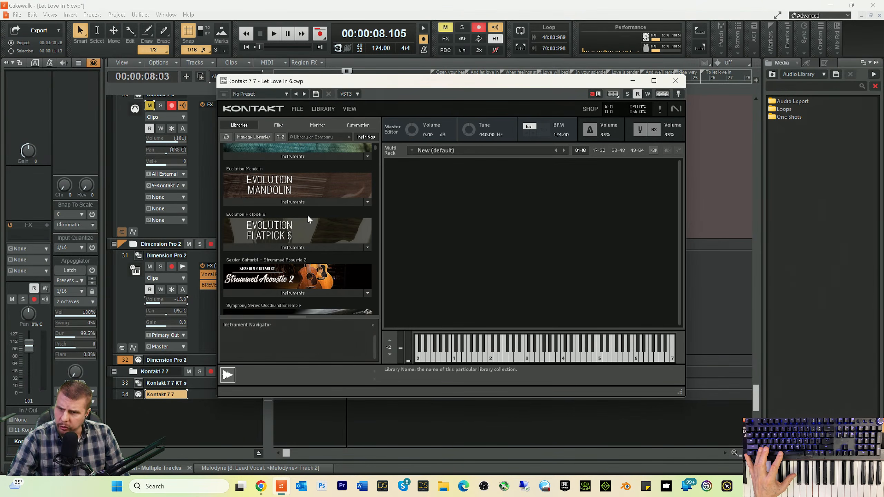
{"action": "scroll", "coordinate": [305, 220], "scroll_direction": "down", "scroll_amount": 1}
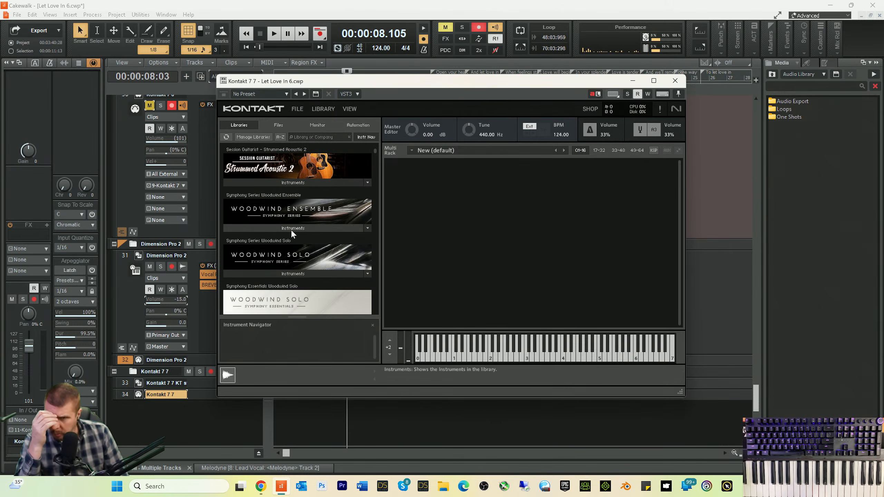
{"action": "left_click", "coordinate": [290, 272]}
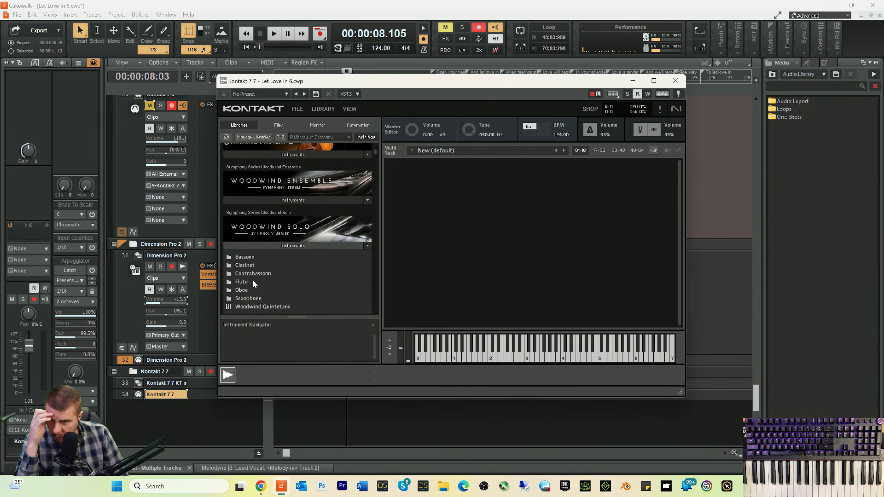
{"action": "double_click", "coordinate": [241, 282]}
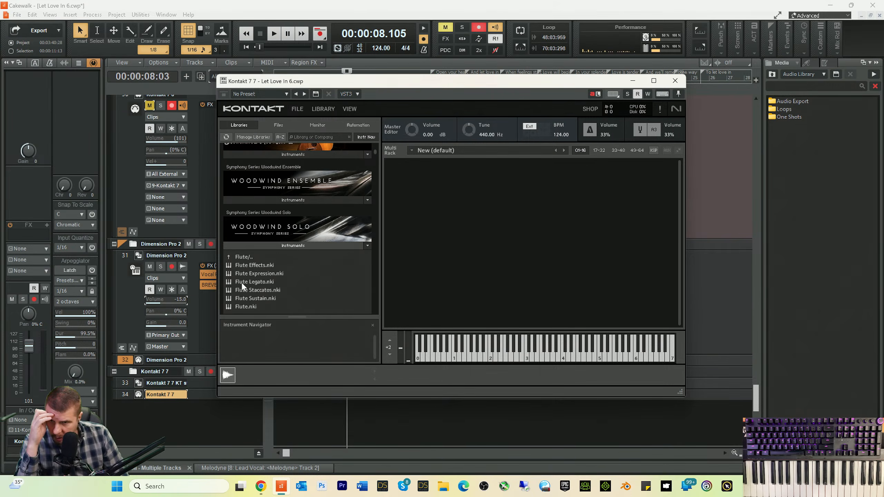
{"action": "left_click", "coordinate": [242, 283]}
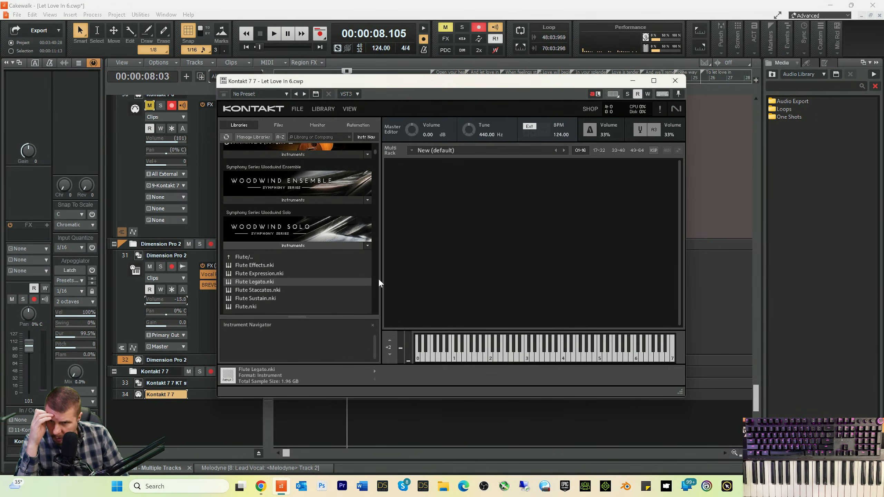
- Remove the CC# 1 MIDI automation from the flute's Dynamics knob and put the Kontakt window away
{"action": "right_click", "coordinate": [529, 257]}
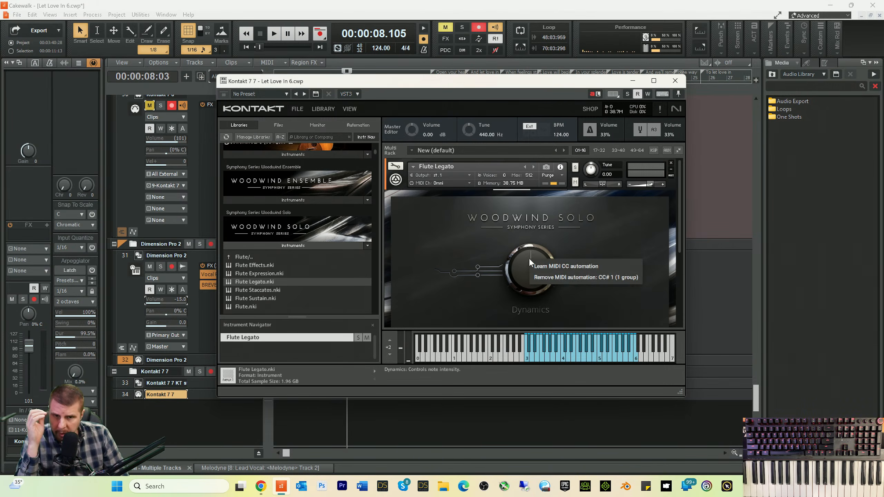
{"action": "left_click", "coordinate": [584, 277]}
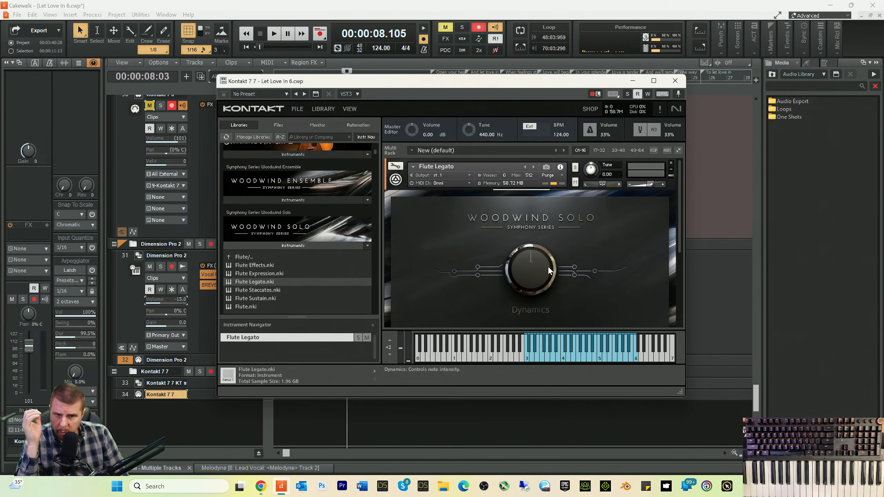
{"action": "left_click", "coordinate": [632, 82]}
- Copy the Record 10 clip to MIDI track 34, mute the Dimension Pro 2 folder and play the flute version
{"action": "left_click_drag", "start_coordinate": [344, 344], "coordinate": [389, 395]}
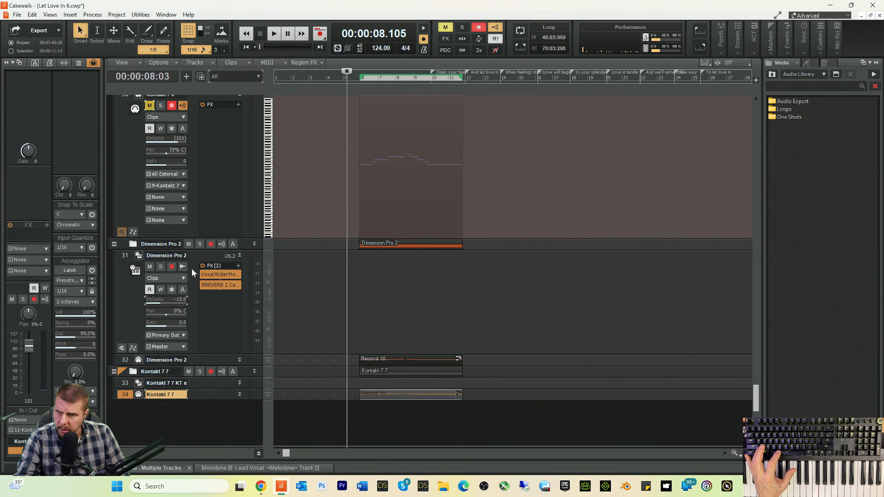
{"action": "left_click", "coordinate": [192, 244]}
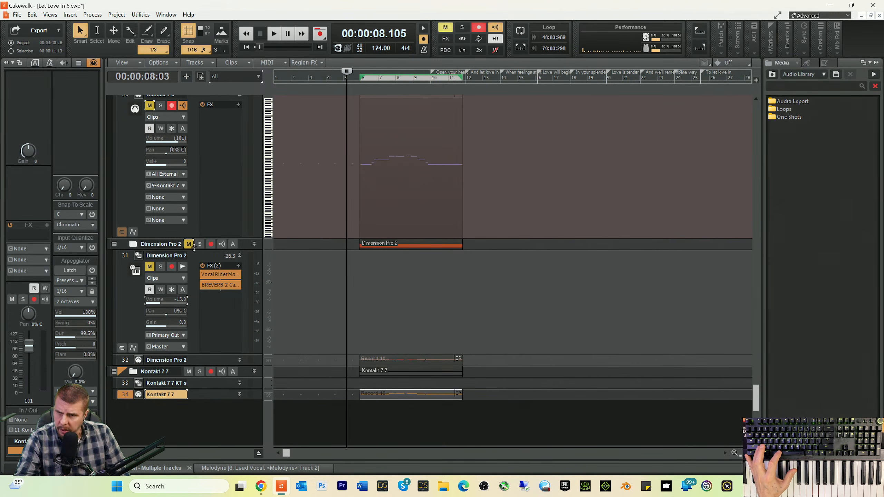
{"action": "key", "text": "space"}
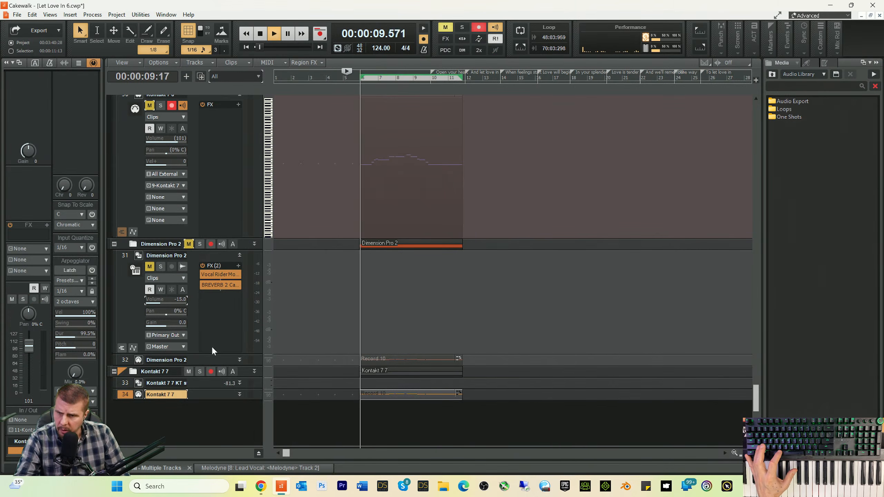
- Expand the new Kontakt flute's audio track 33 and set its volume to -5.2 dB during playback
{"action": "left_click_drag", "start_coordinate": [211, 387], "coordinate": [216, 444]}
{"action": "scroll", "coordinate": [290, 398], "scroll_direction": "down", "scroll_amount": 3}
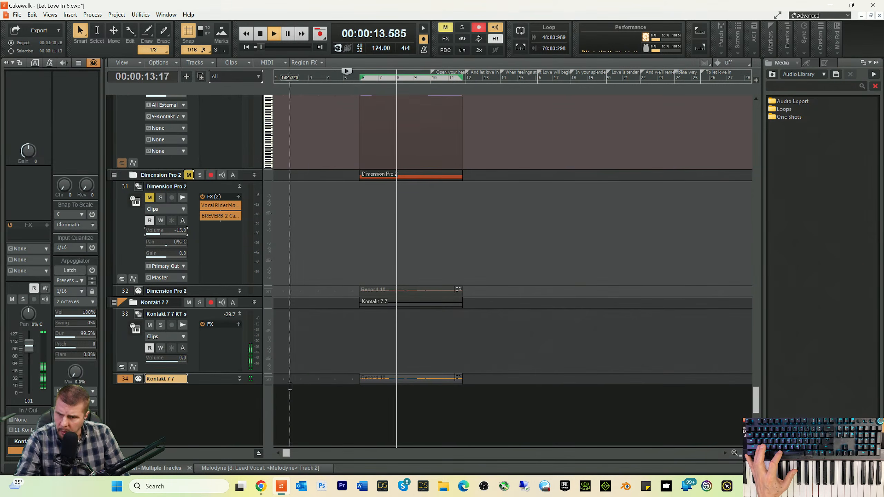
{"action": "left_click_drag", "start_coordinate": [205, 377], "coordinate": [205, 399]}
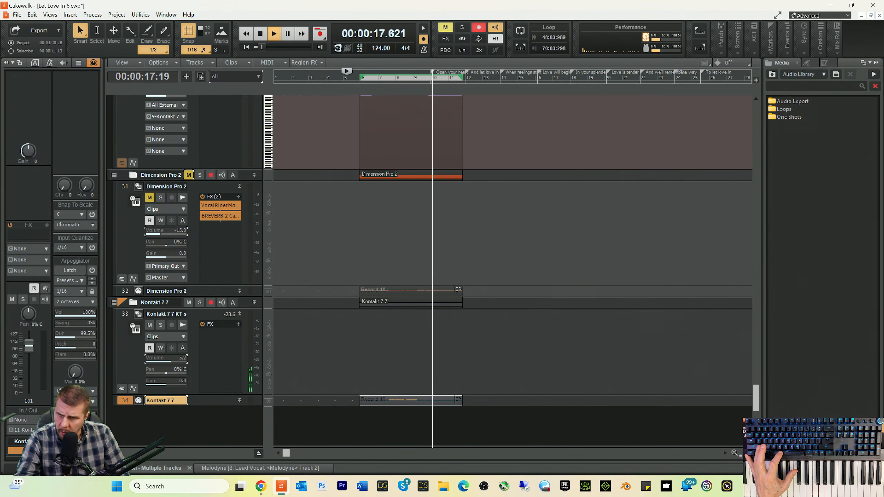
{"action": "key", "text": "space"}
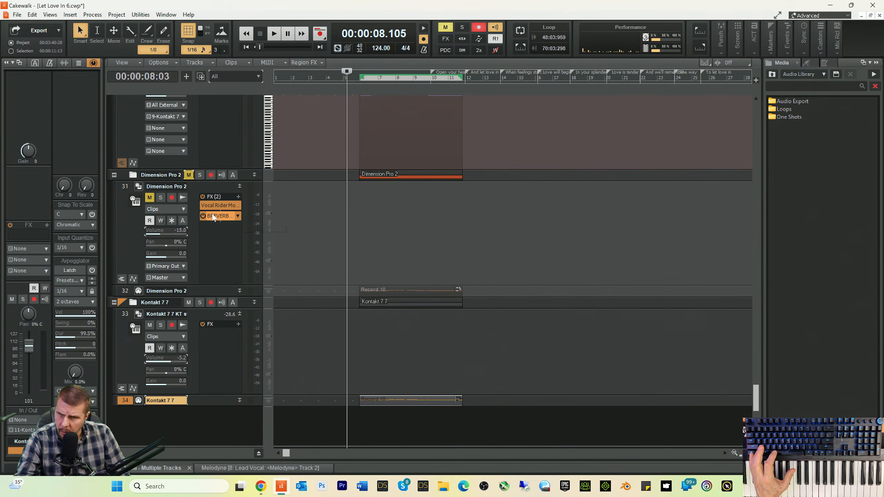
- Move BREVERB 2 from track 31 to track 33 and raise its wet level to about -10.4 dB while playing the flute
{"action": "left_click_drag", "start_coordinate": [213, 217], "coordinate": [216, 342]}
{"action": "double_click", "coordinate": [223, 333]}
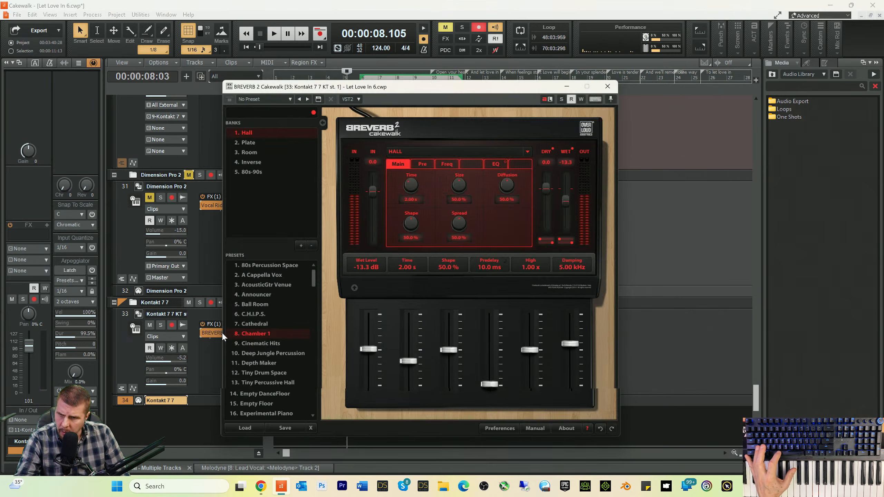
{"action": "key", "text": "space"}
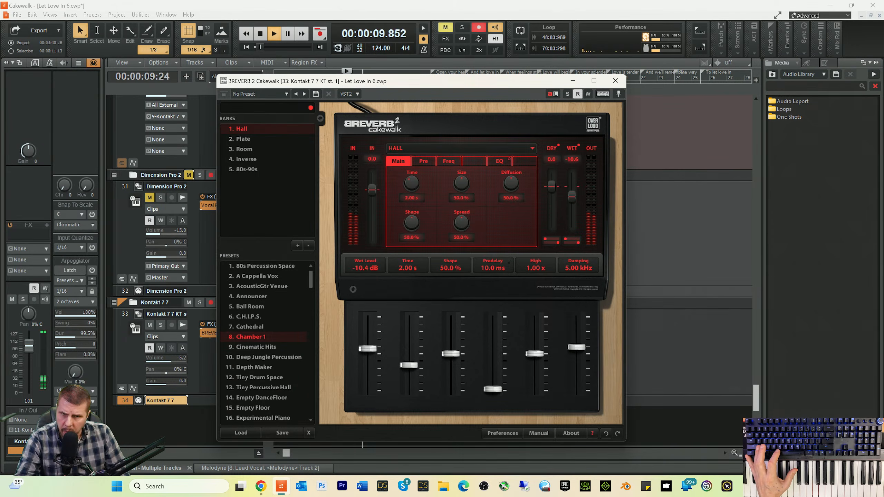
{"action": "left_click", "coordinate": [575, 83]}
{"action": "key", "text": "space"}
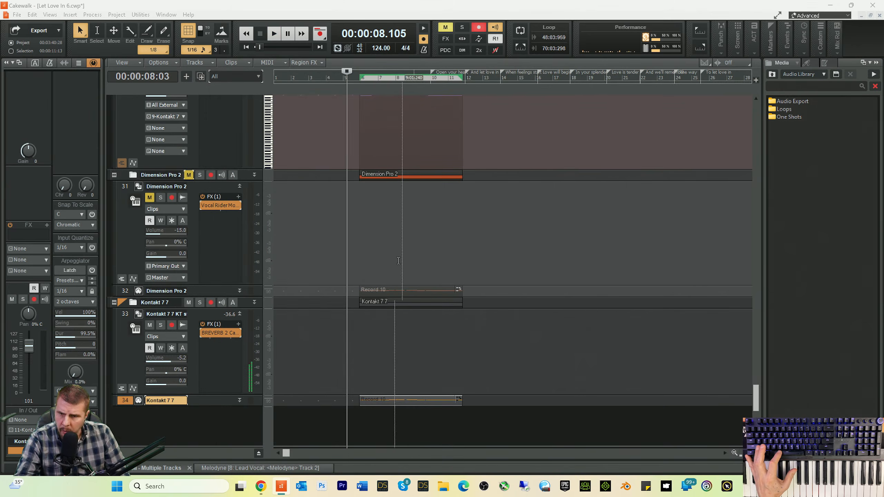
- Open the flute's Record 10 clip on track 34 in the piano roll and transpose all its notes up one octave
{"action": "left_click", "coordinate": [380, 400]}
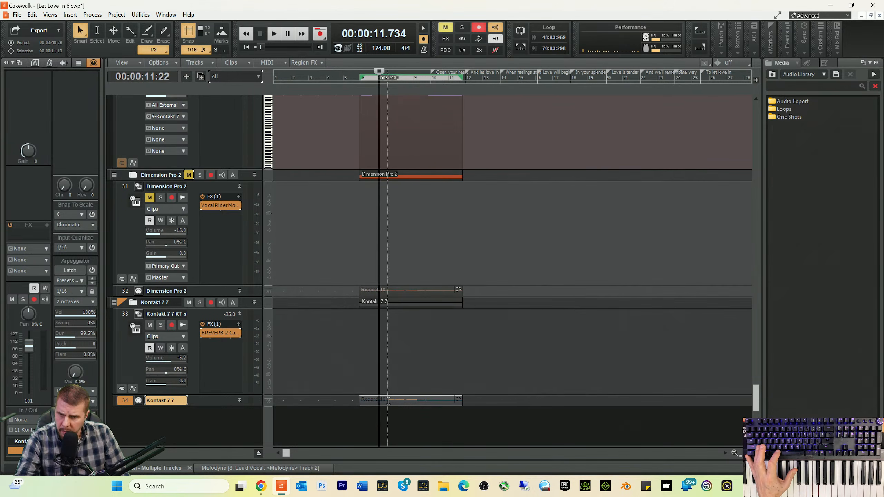
{"action": "double_click", "coordinate": [388, 401]}
{"action": "left_click_drag", "start_coordinate": [209, 214], "coordinate": [752, 369]}
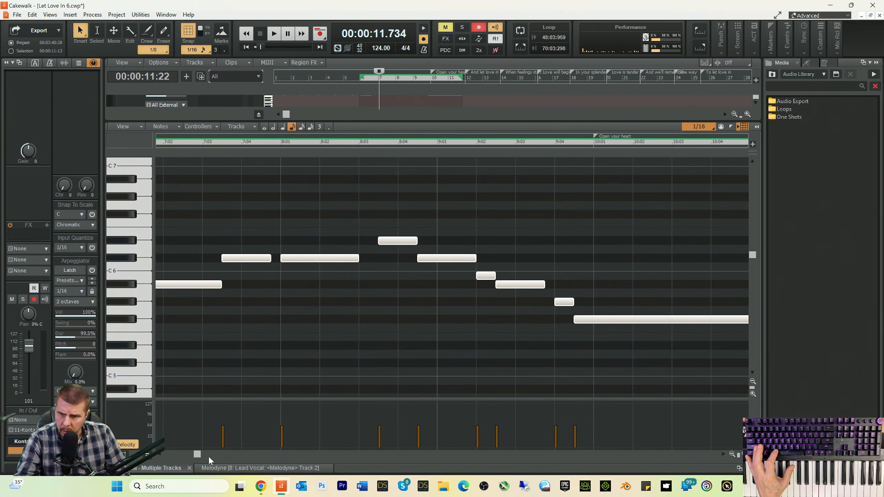
{"action": "mouse_move", "coordinate": [199, 455]}
{"action": "left_mouse_down"}
{"action": "mouse_move", "coordinate": [168, 457]}
{"action": "mouse_move", "coordinate": [189, 458]}
{"action": "left_mouse_up"}
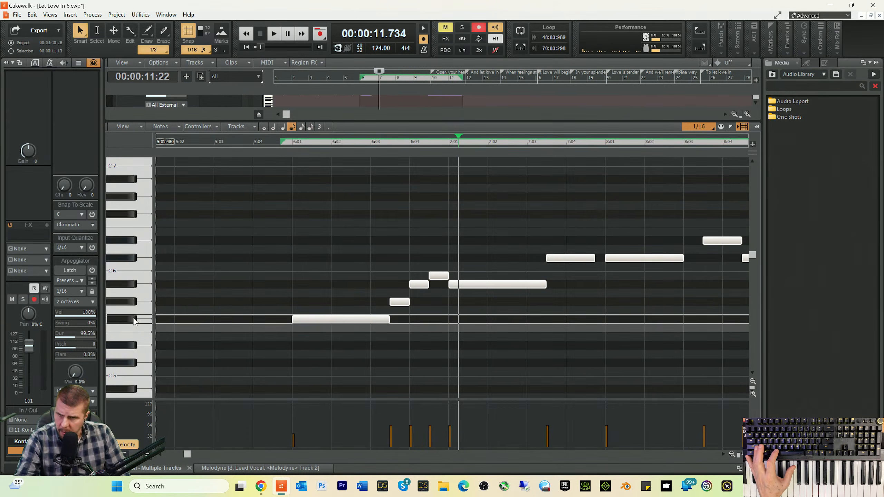
{"action": "left_click", "coordinate": [309, 320]}
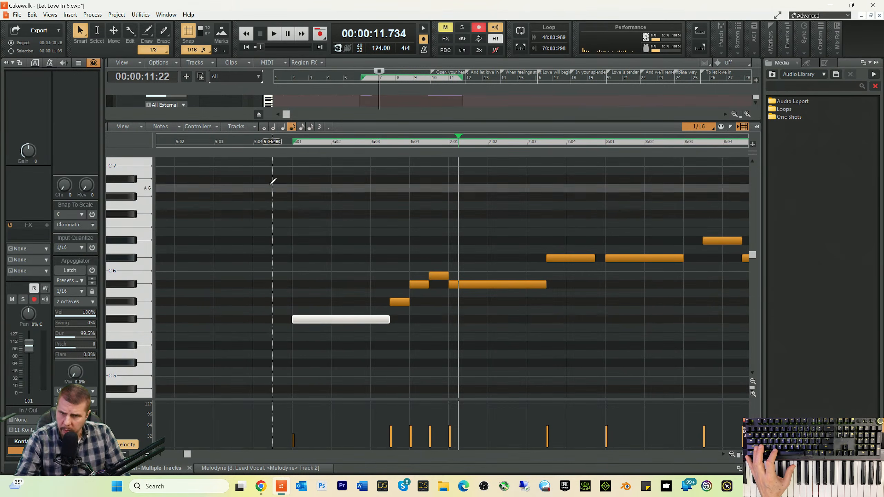
{"action": "left_click_drag", "start_coordinate": [272, 179], "coordinate": [748, 359]}
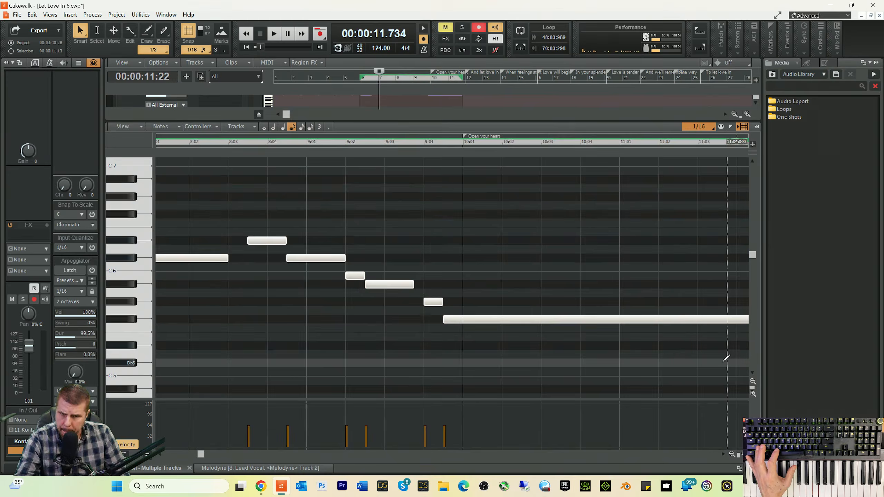
{"action": "left_click", "coordinate": [206, 454]}
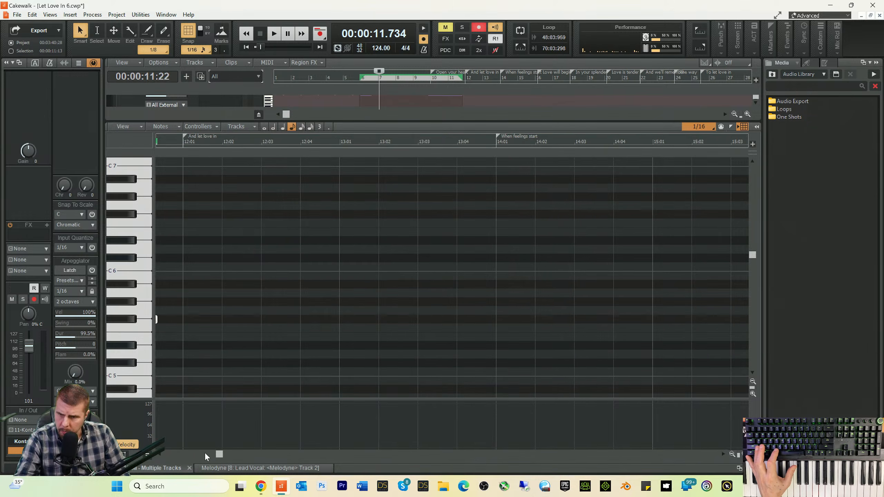
{"action": "left_click", "coordinate": [205, 453]}
{"action": "left_click_drag", "start_coordinate": [205, 452], "coordinate": [184, 457]}
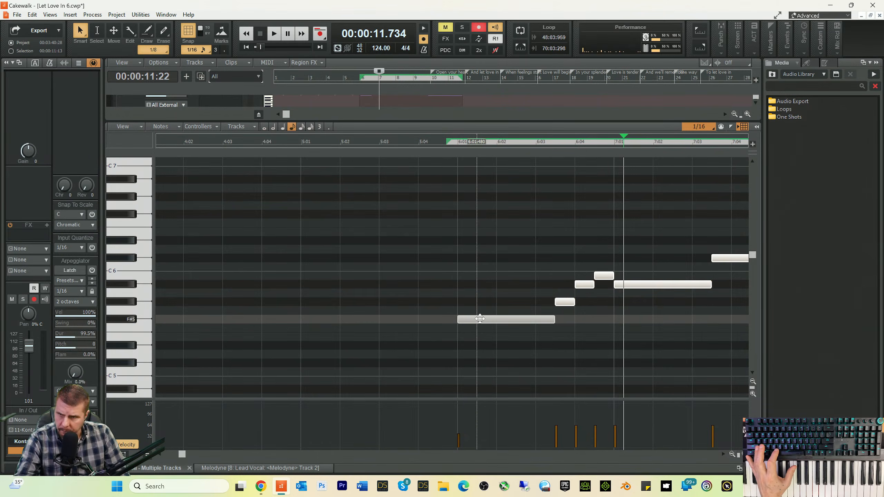
{"action": "left_click_drag", "start_coordinate": [480, 319], "coordinate": [480, 213]}
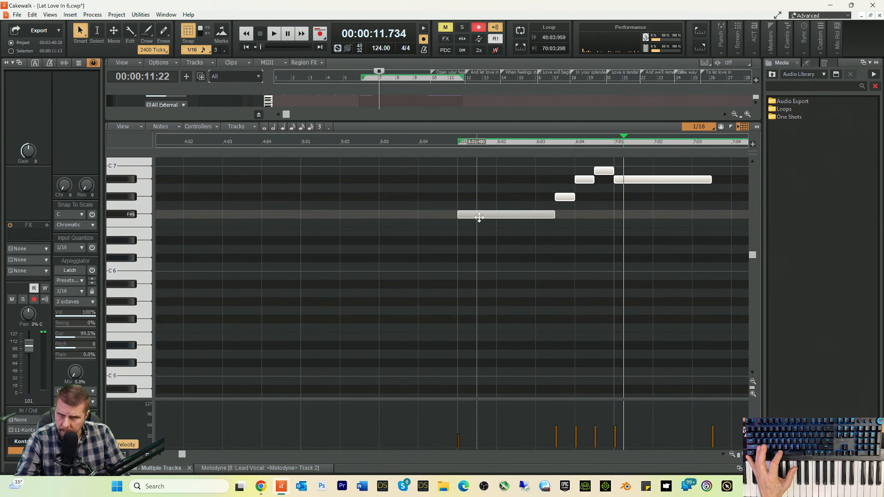
- Play the transposed flute, put the piano roll away and set audio track 33's volume to -7.9 dB
{"action": "left_click", "coordinate": [375, 145]}
{"action": "key", "text": "space"}
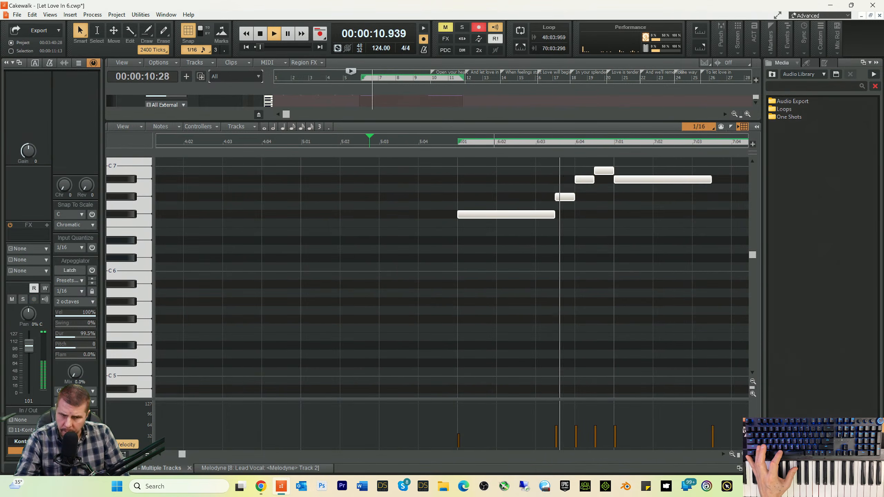
{"action": "left_click", "coordinate": [752, 469]}
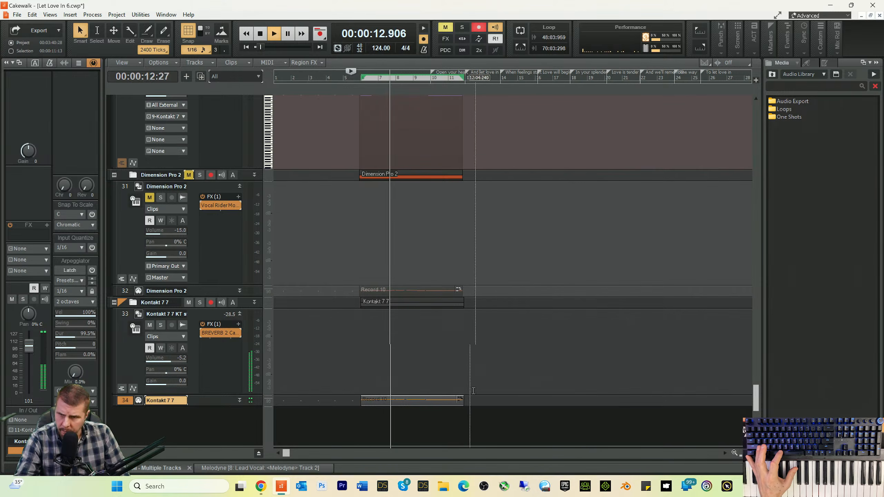
{"action": "left_click_drag", "start_coordinate": [171, 358], "coordinate": [167, 359]}
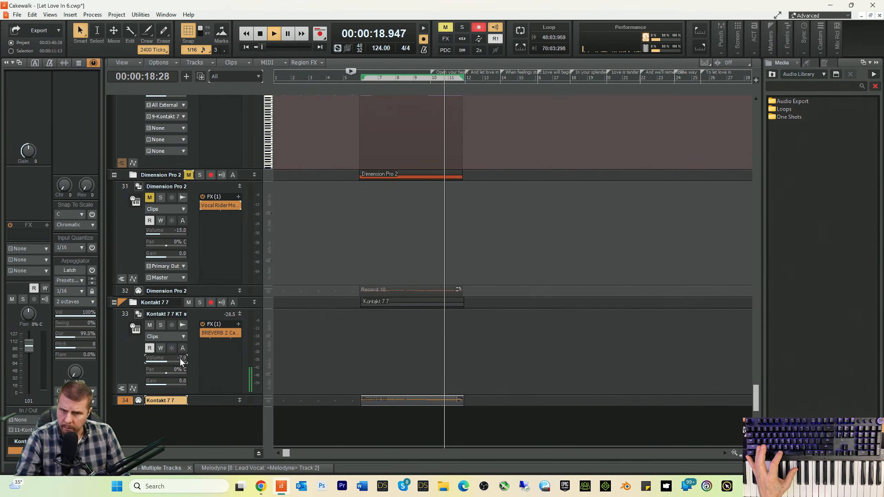
{"action": "key", "text": "space"}
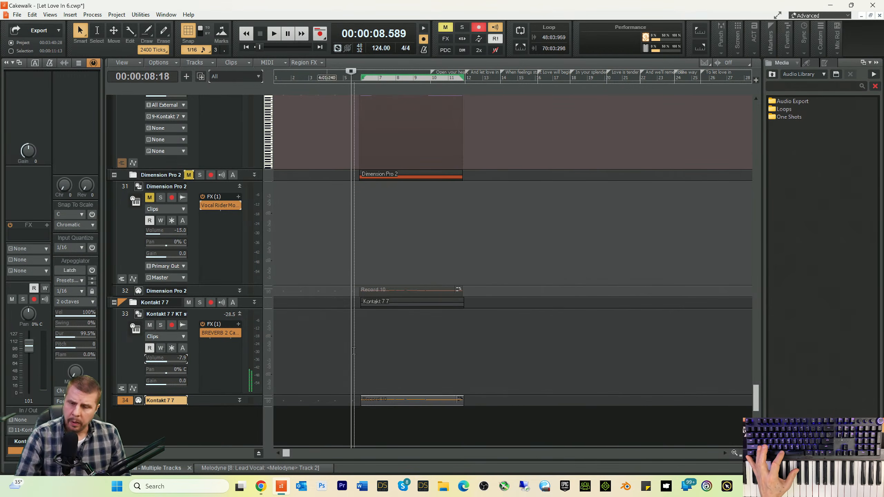
- Delete the Dimension Pro 2 folder together with all tracks inside it
{"action": "left_click", "coordinate": [122, 175]}
{"action": "right_click", "coordinate": [122, 176]}
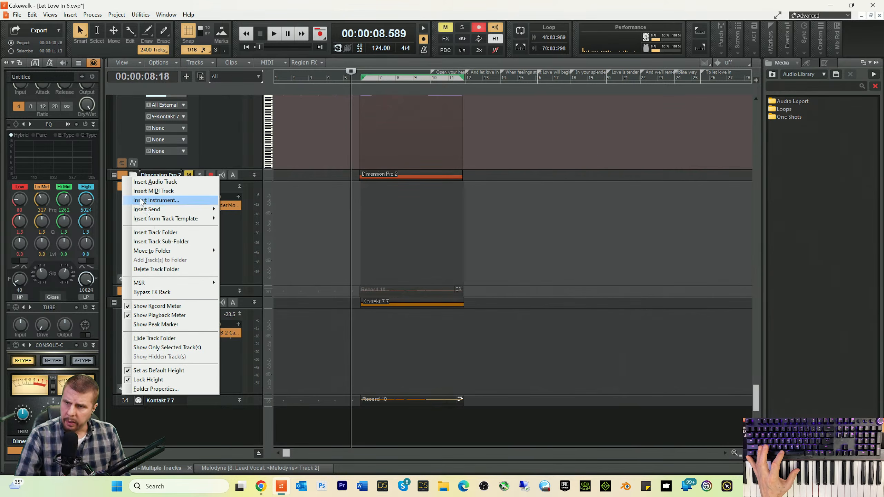
{"action": "left_click", "coordinate": [157, 270]}
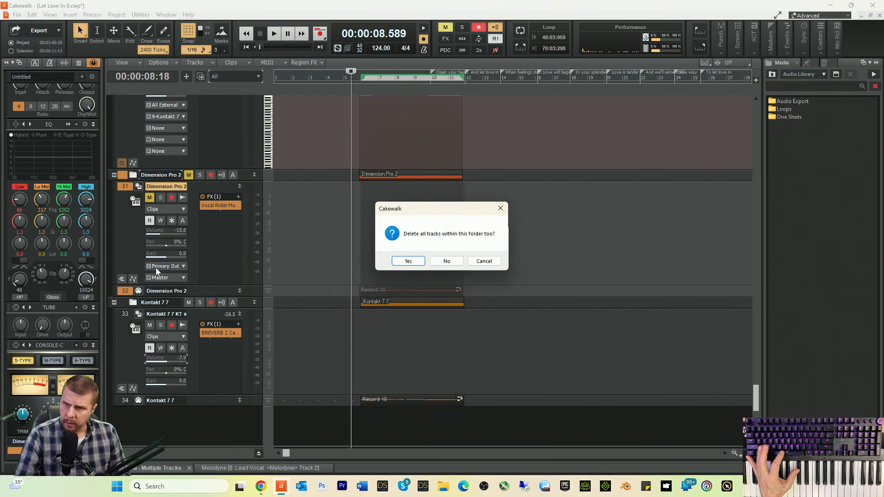
{"action": "left_click", "coordinate": [409, 261]}
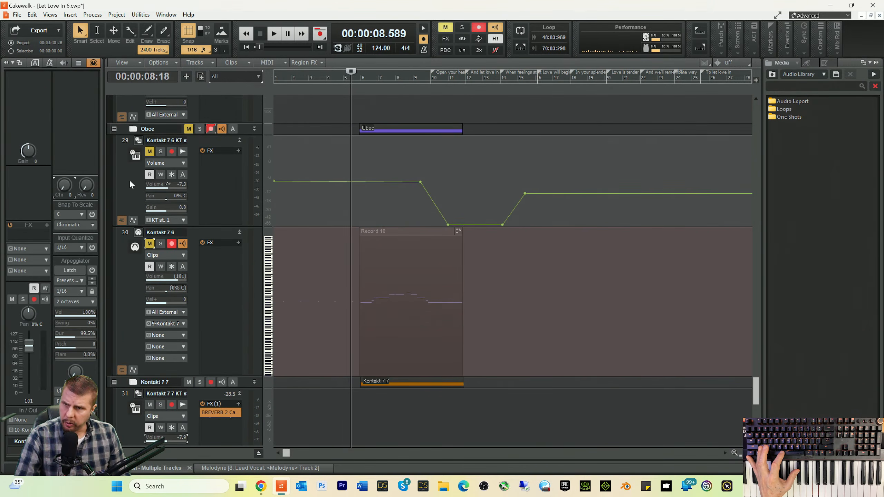
- Delete the Oboe folder together with its Kontakt 7 6 audio and MIDI tracks
{"action": "left_click", "coordinate": [125, 131]}
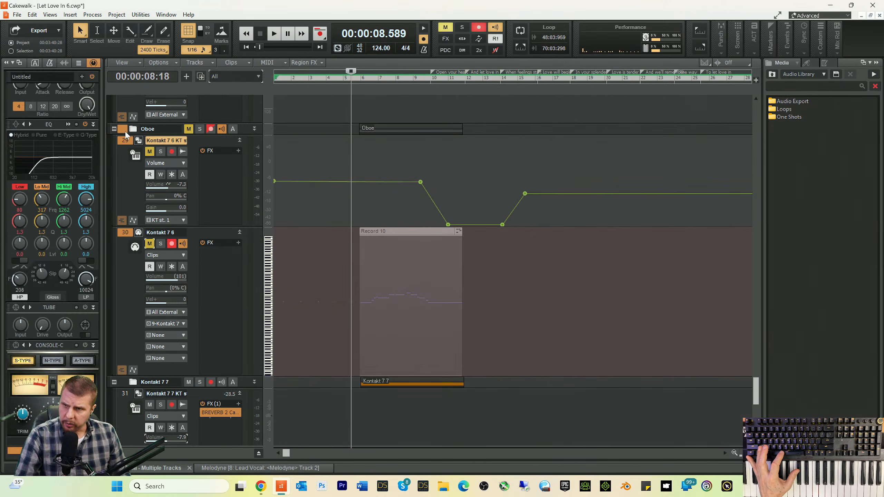
{"action": "right_click", "coordinate": [125, 131]}
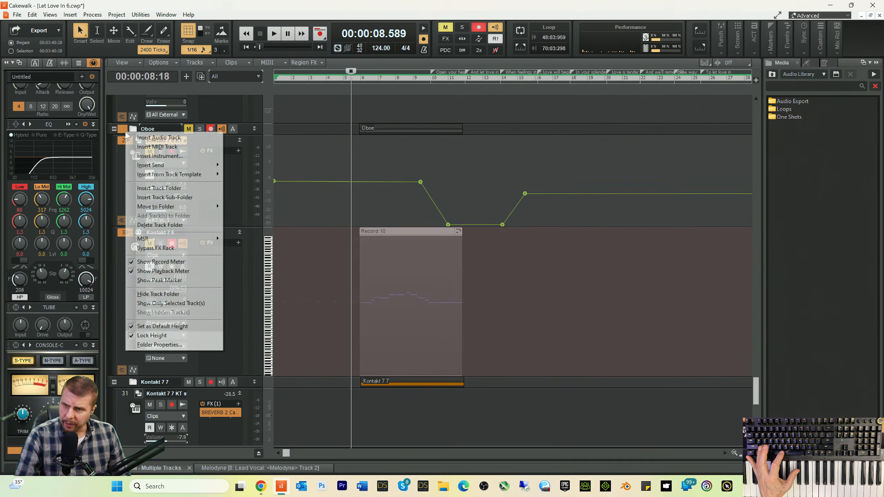
{"action": "left_click", "coordinate": [161, 225]}
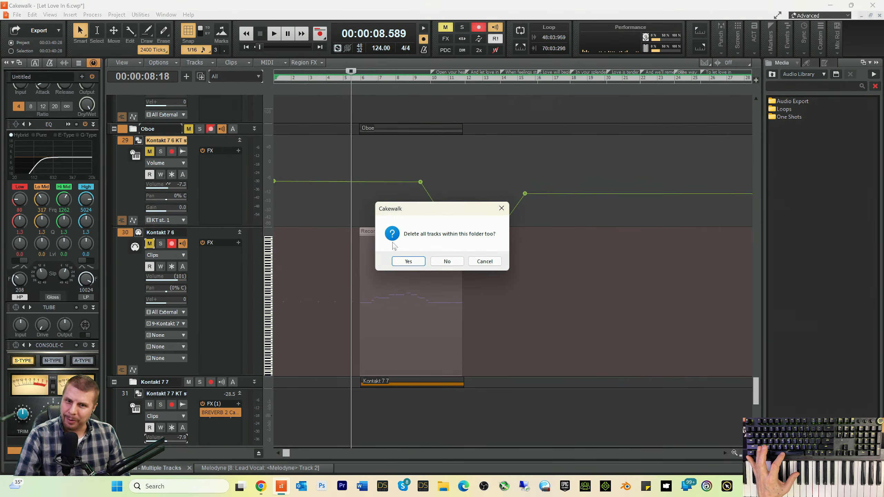
{"action": "left_click", "coordinate": [407, 261]}
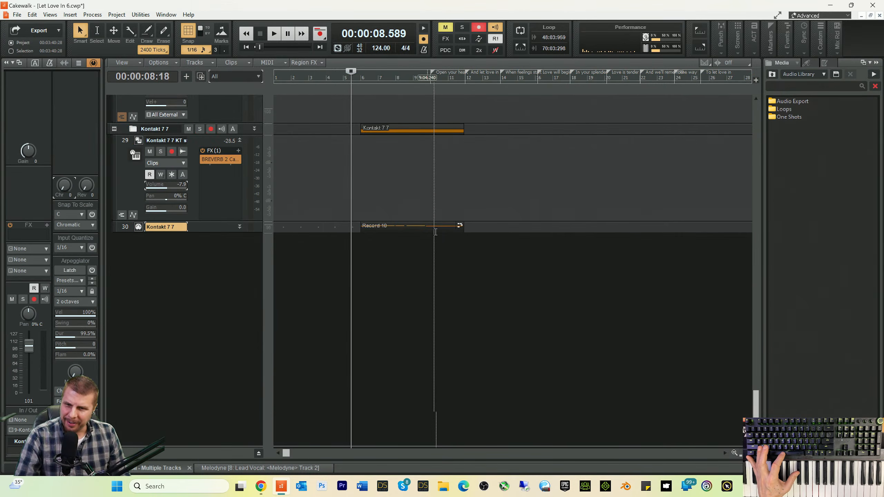
- Play the flute in the mix and set the volume of audio track 29 to -5.8 dB
{"action": "key", "text": "space"}
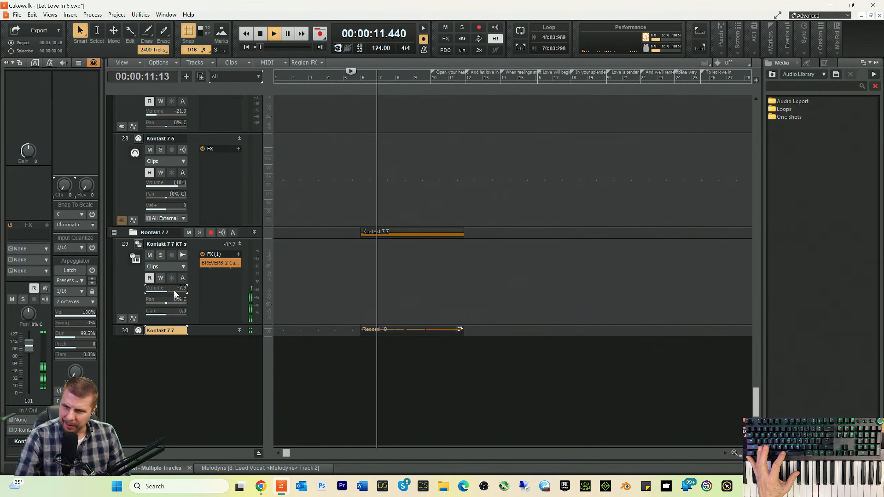
{"action": "left_click_drag", "start_coordinate": [174, 290], "coordinate": [177, 290]}
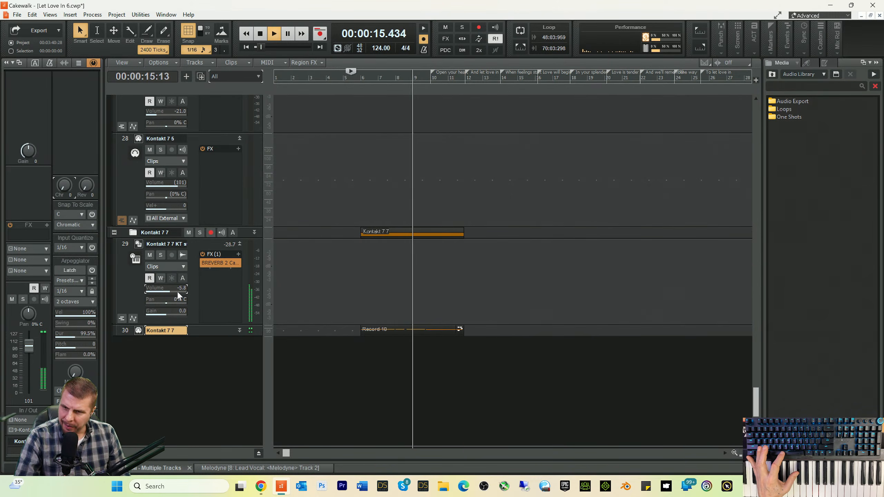
{"action": "key", "text": "space"}
- Open the flute clip in the piano roll, extend the Db7 note ending at 8:03 by about a sixteenth and play the phrase
{"action": "double_click", "coordinate": [381, 326]}
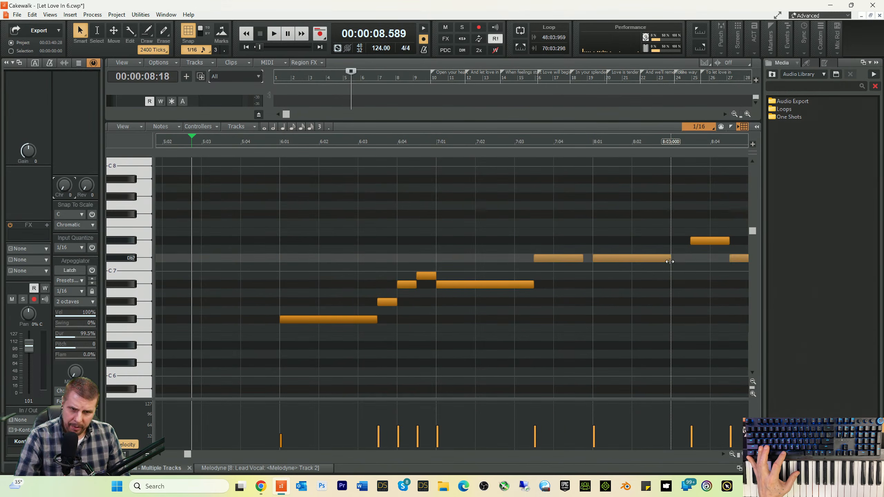
{"action": "left_click_drag", "start_coordinate": [671, 258], "coordinate": [681, 261]}
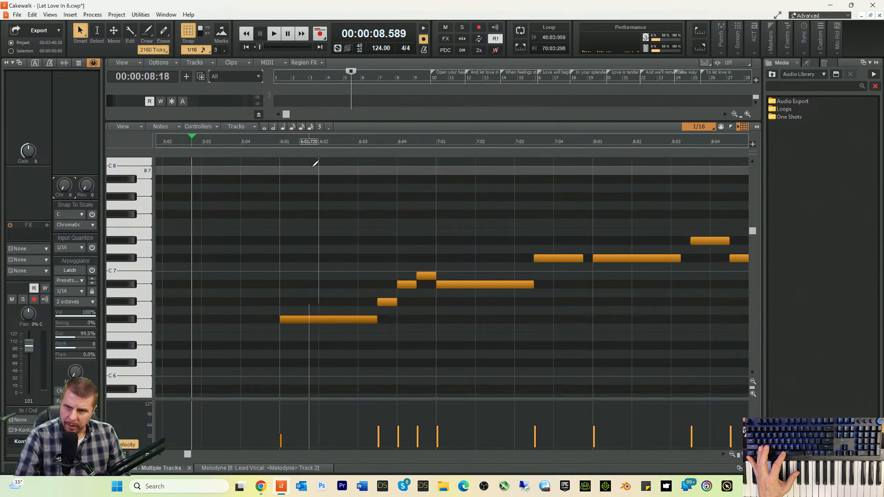
{"action": "left_click", "coordinate": [260, 146]}
{"action": "key", "text": "space"}
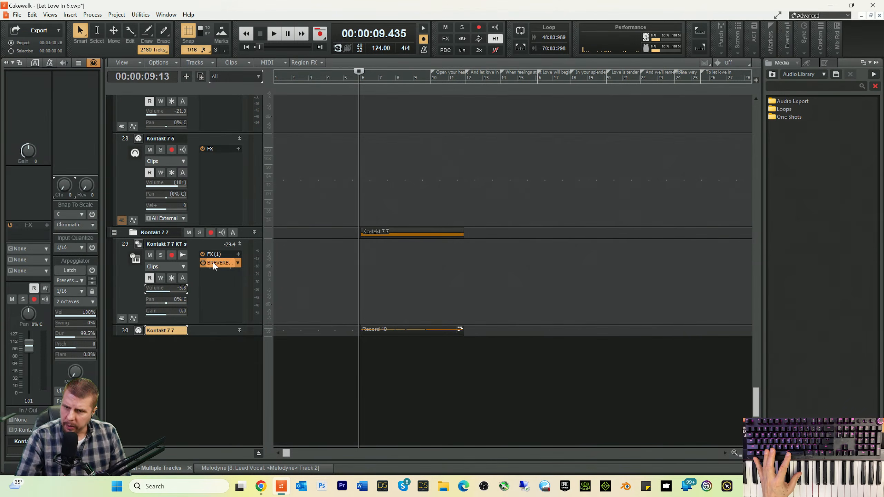
- Raise the BREVERB 2 wet level on track 29 to -1.8 dB, start playback and put the plug-in window away
{"action": "double_click", "coordinate": [214, 264]}
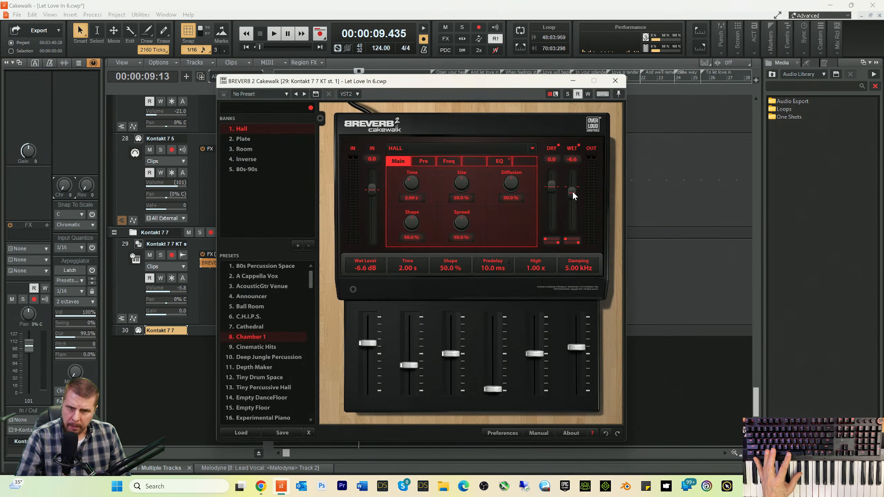
{"action": "left_click_drag", "start_coordinate": [571, 191], "coordinate": [571, 188]}
{"action": "key", "text": "space"}
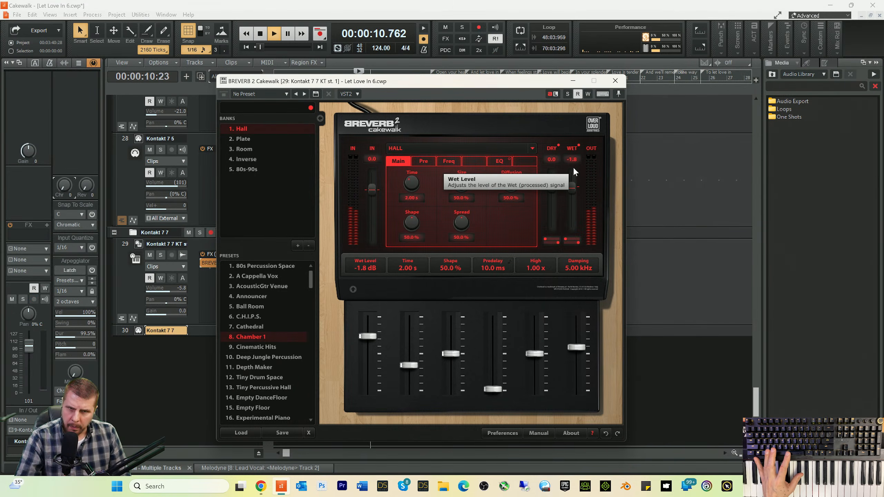
{"action": "left_click", "coordinate": [574, 81]}
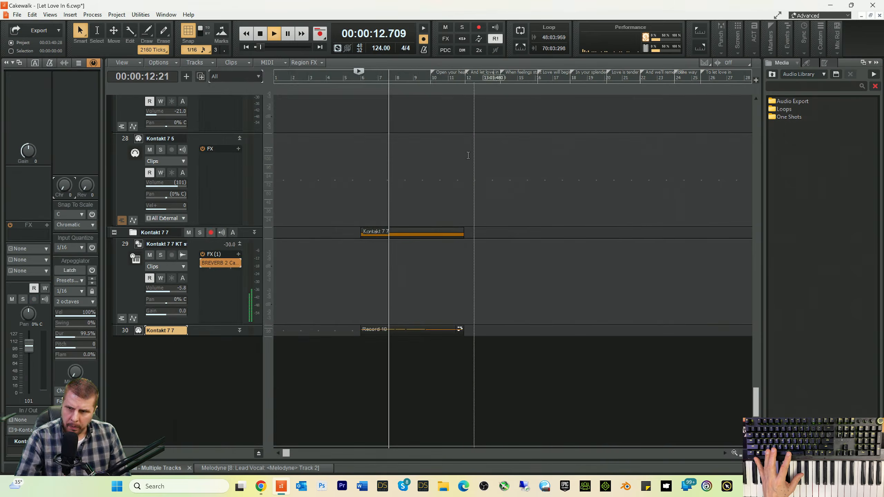
- Set the volume of flute audio track 29 to -7.4 dB during playback, and stop
{"action": "scroll", "coordinate": [170, 287], "scroll_direction": "down", "scroll_amount": 2}
{"action": "left_click_drag", "start_coordinate": [171, 287], "coordinate": [170, 287]}
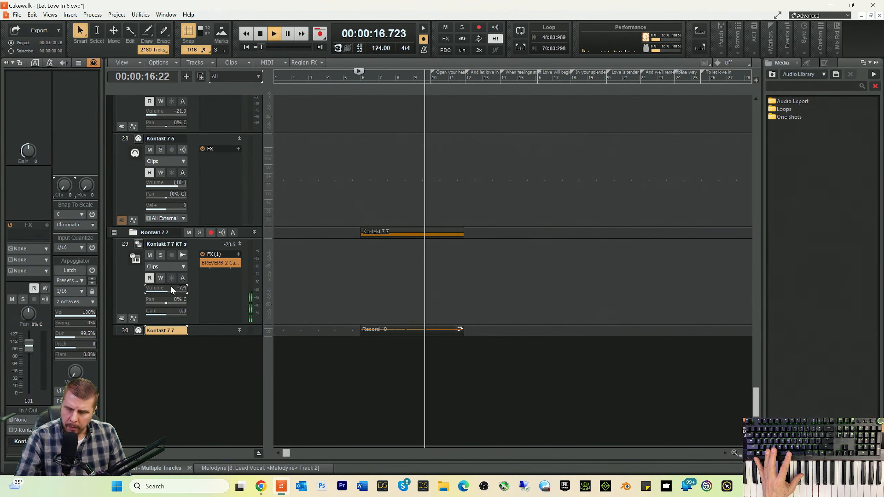
{"action": "key", "text": "space"}
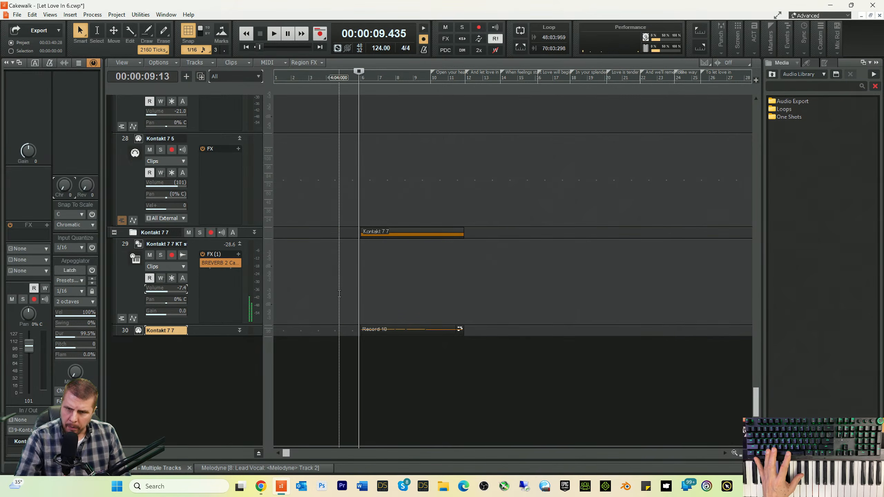
- Show volume automation on track 29 and add four envelope nodes at -7.4 dB around measures 10, 11, 12 and 13
{"action": "key", "text": "t"}
{"action": "left_click", "coordinate": [331, 300]}
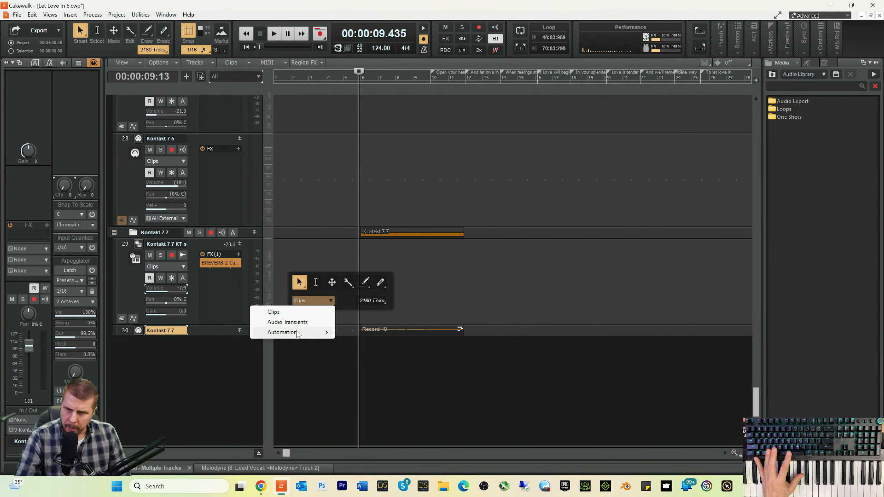
{"action": "mouse_move", "coordinate": [313, 332]}
{"action": "left_click", "coordinate": [369, 353]}
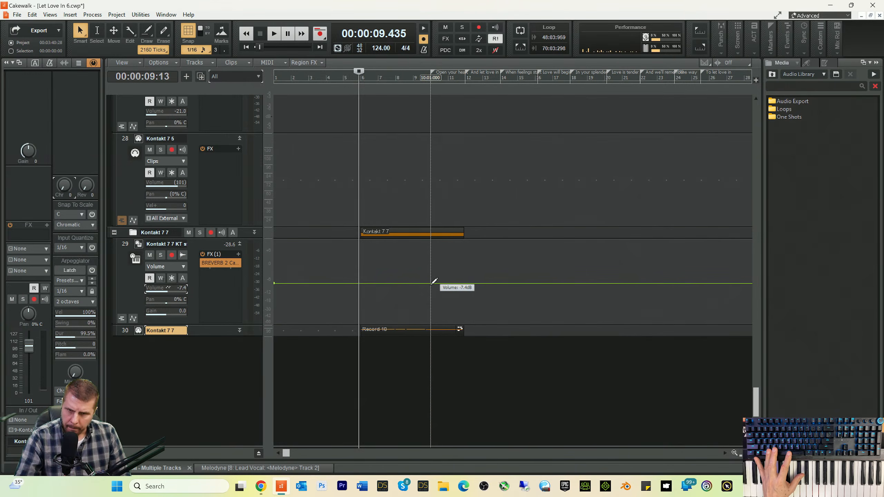
{"action": "left_click", "coordinate": [431, 283]}
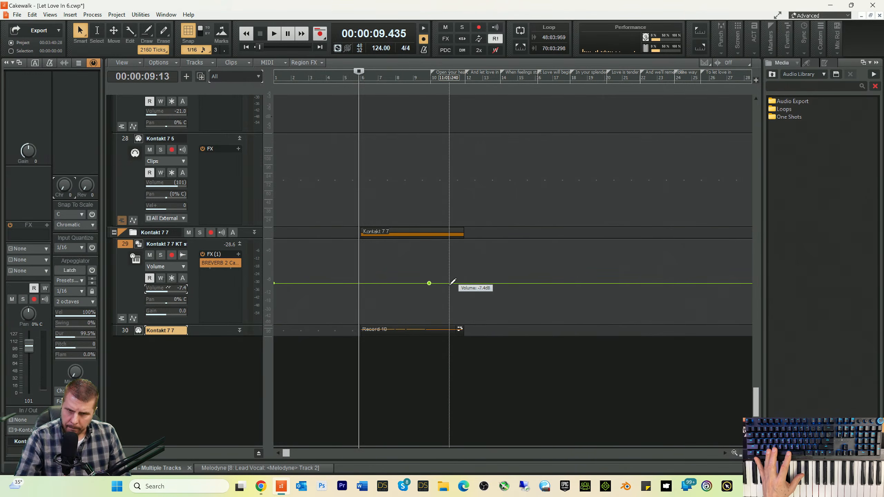
{"action": "left_click", "coordinate": [468, 283]}
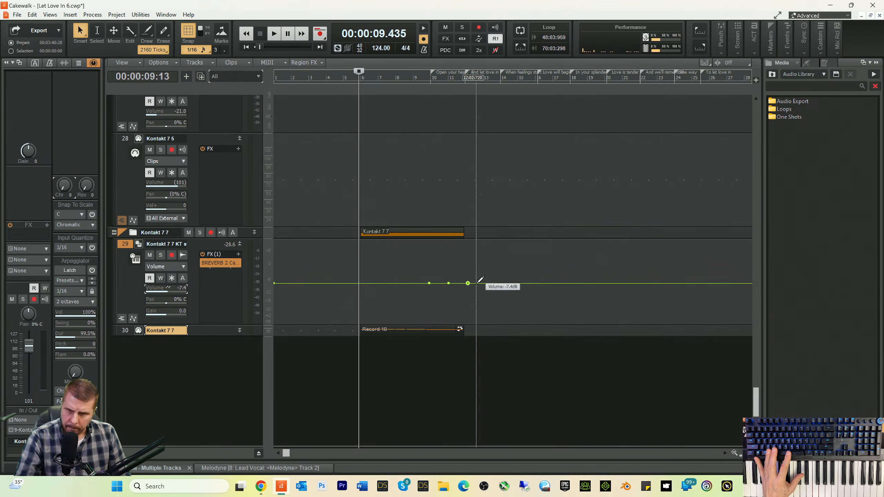
{"action": "left_click", "coordinate": [491, 283]}
- Use the Move tool to lower the volume envelope segment between the two middle nodes to the bottom of track 29's lane
{"action": "key", "text": "t"}
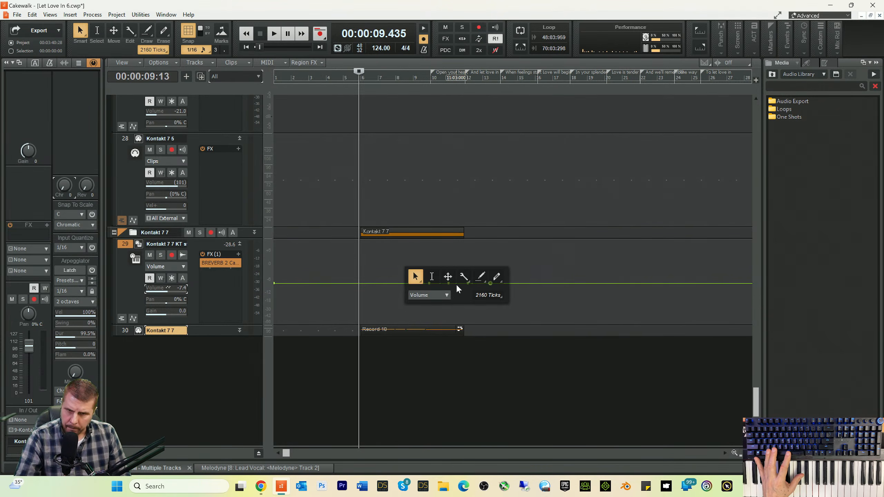
{"action": "left_click", "coordinate": [450, 281]}
{"action": "left_click_drag", "start_coordinate": [454, 283], "coordinate": [458, 322]}
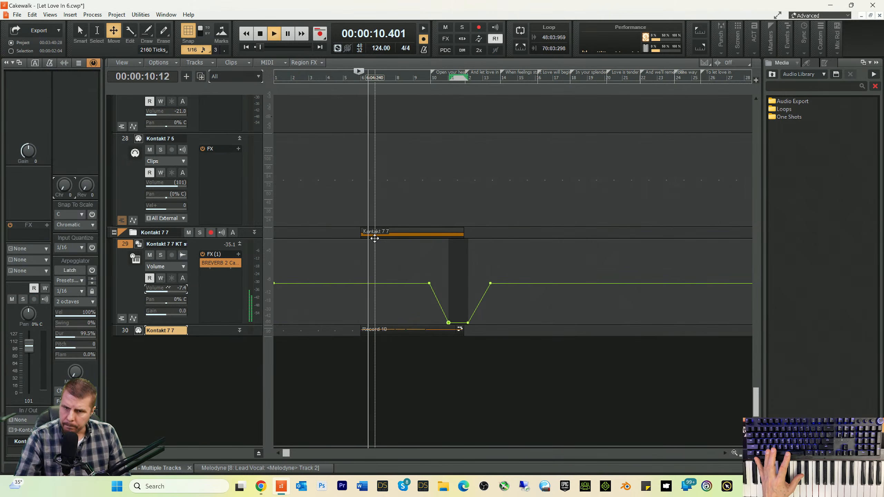
- Stop playback, insert Waves Vocal Rider Stereo on flute track 29, restart playback and move the plug-in window clear of the track's envelope
{"action": "left_click_drag", "start_coordinate": [375, 283], "coordinate": [378, 284]}
{"action": "key", "text": "space"}
{"action": "right_click", "coordinate": [205, 264]}
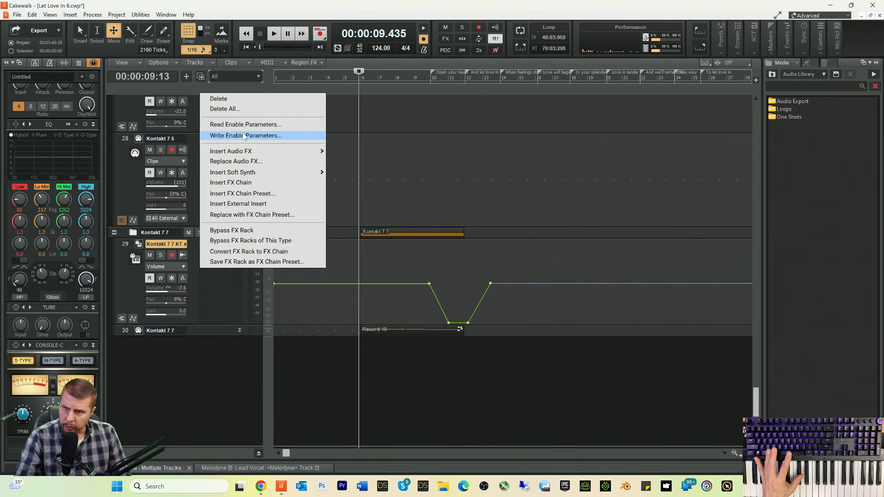
{"action": "mouse_move", "coordinate": [258, 151]}
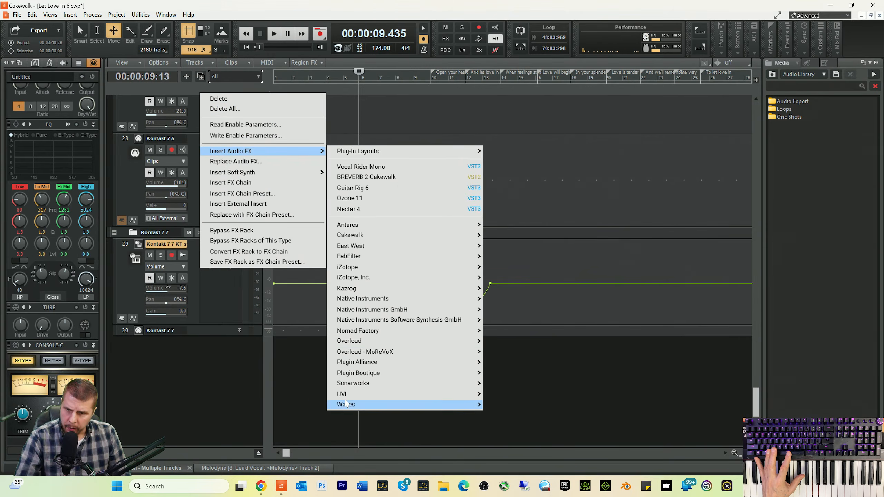
{"action": "mouse_move", "coordinate": [346, 404]}
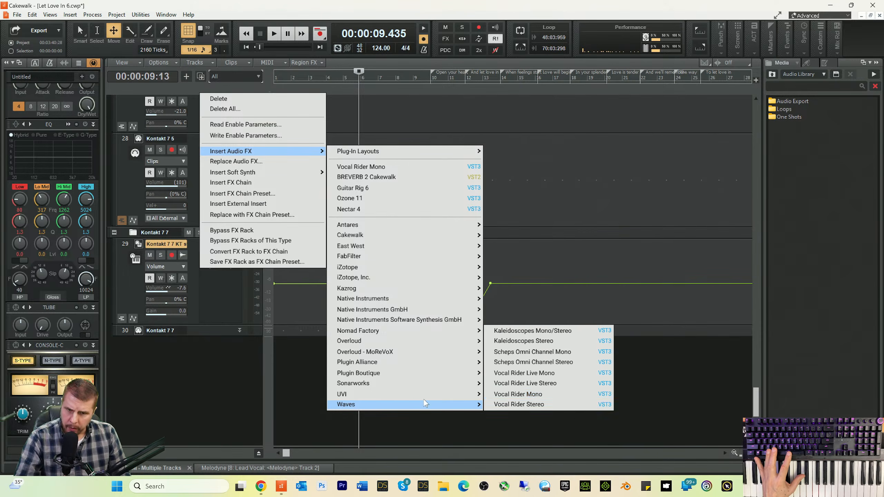
{"action": "left_click", "coordinate": [528, 403]}
{"action": "key", "text": "space"}
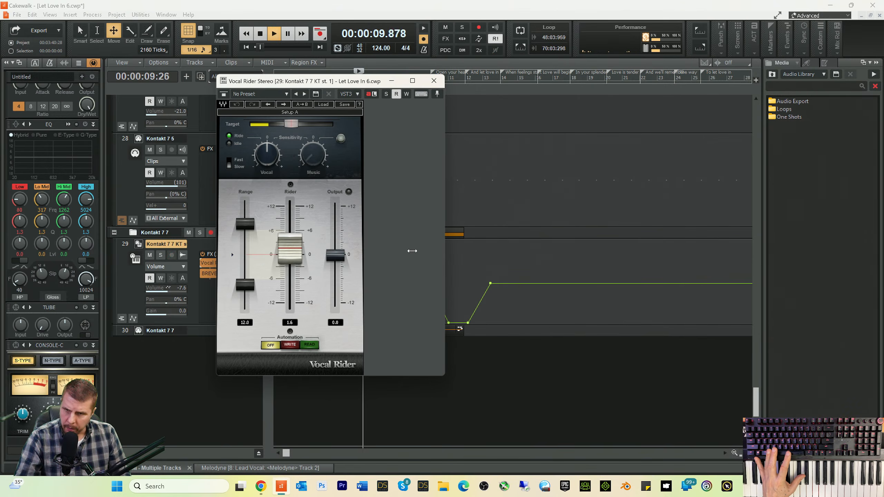
{"action": "left_click_drag", "start_coordinate": [324, 85], "coordinate": [567, 100]}
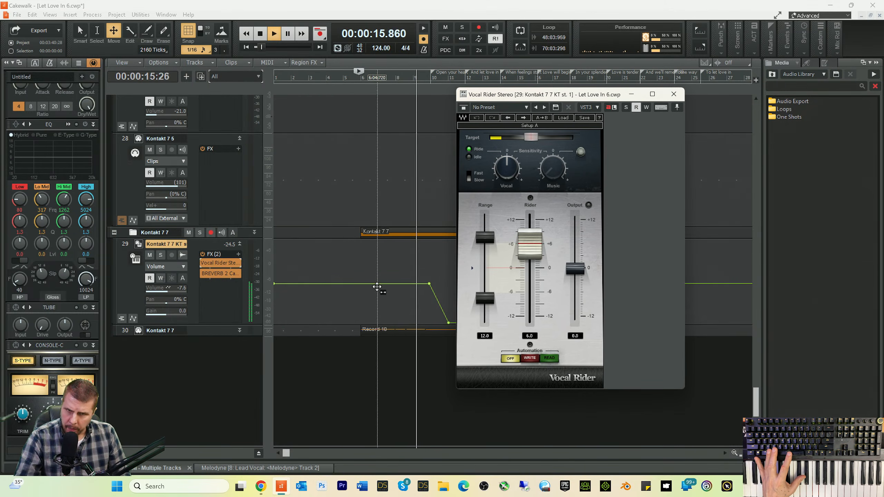
- Load Vocal Rider's Full Reset preset, lower its target during playback, set the playback start just before the flute clip and close the window
{"action": "key", "text": "space"}
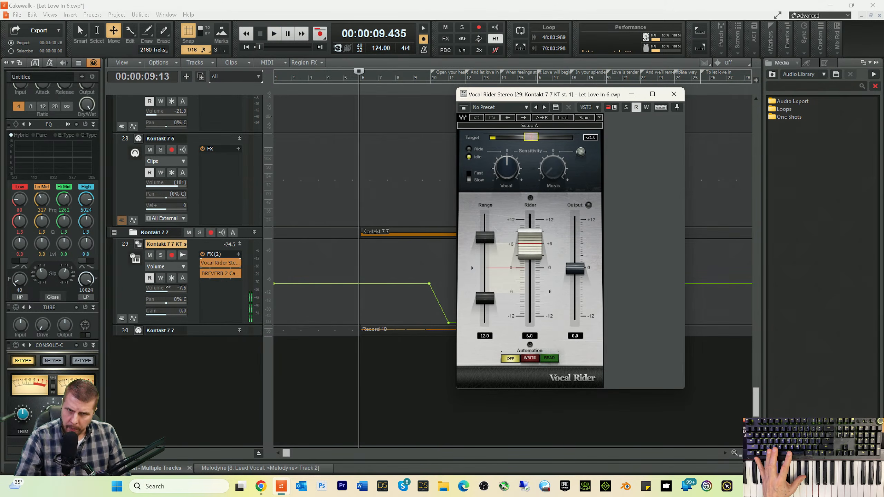
{"action": "key", "text": "space"}
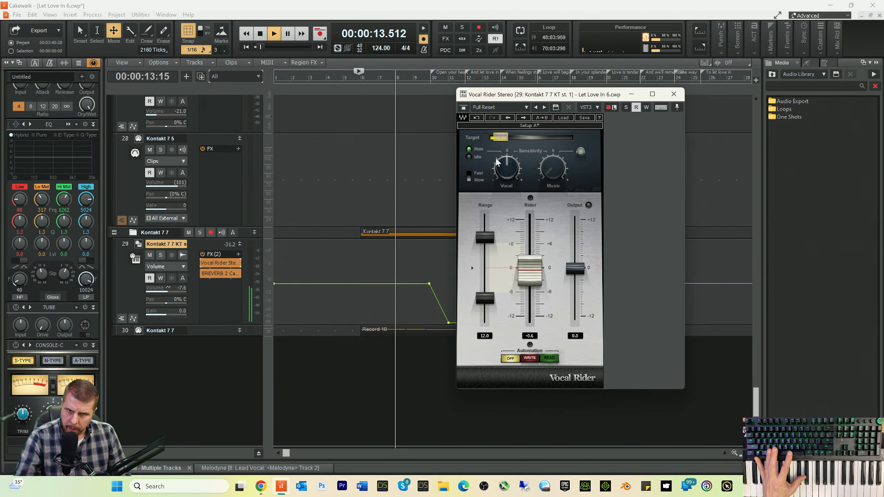
{"action": "key", "text": "space"}
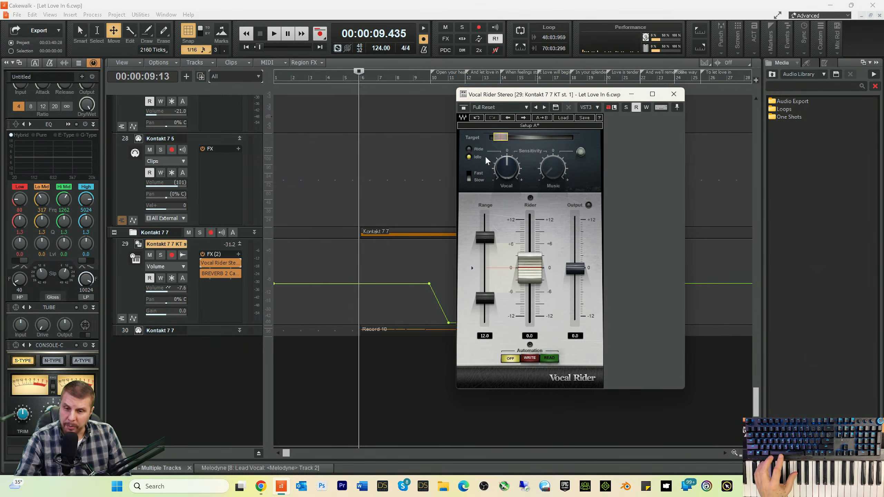
{"action": "left_click", "coordinate": [354, 82]}
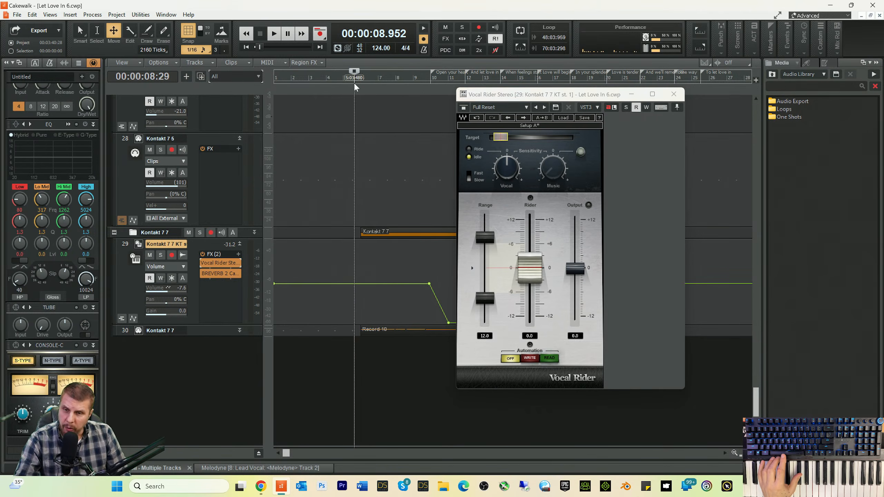
{"action": "left_click", "coordinate": [673, 95]}
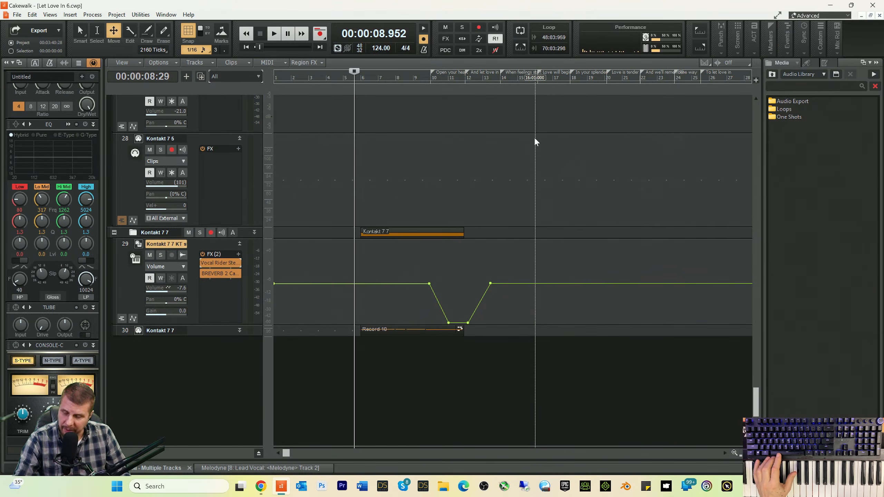
- Play the flute part from just before its clip and check track 29's volume envelope ahead of the fade
{"action": "key", "text": "space"}
{"action": "key", "text": "space"}
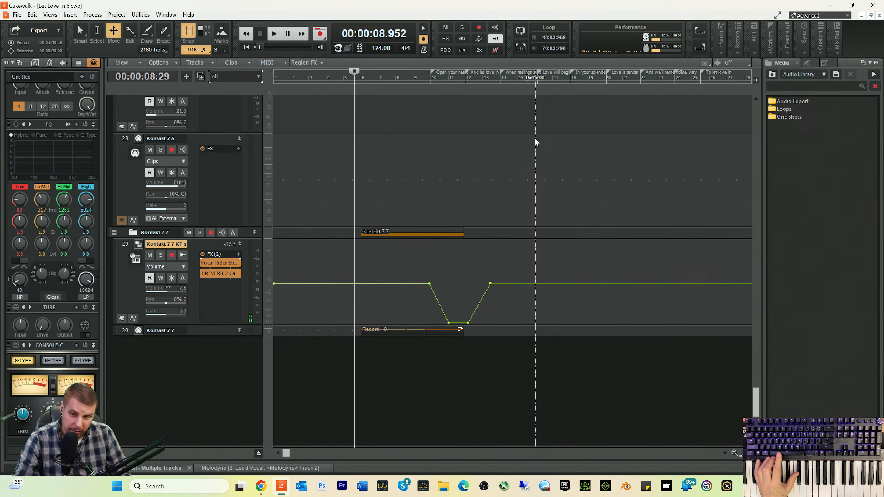
{"action": "key", "text": "space"}
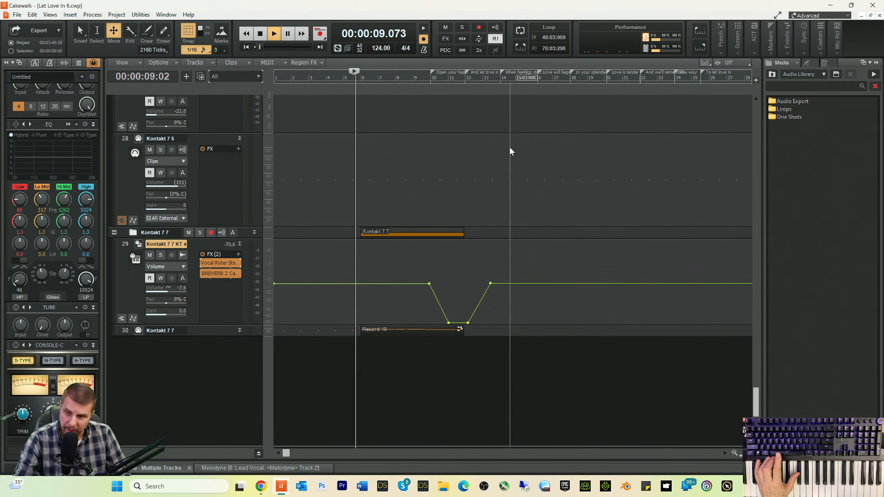
{"action": "left_click", "coordinate": [173, 290]}
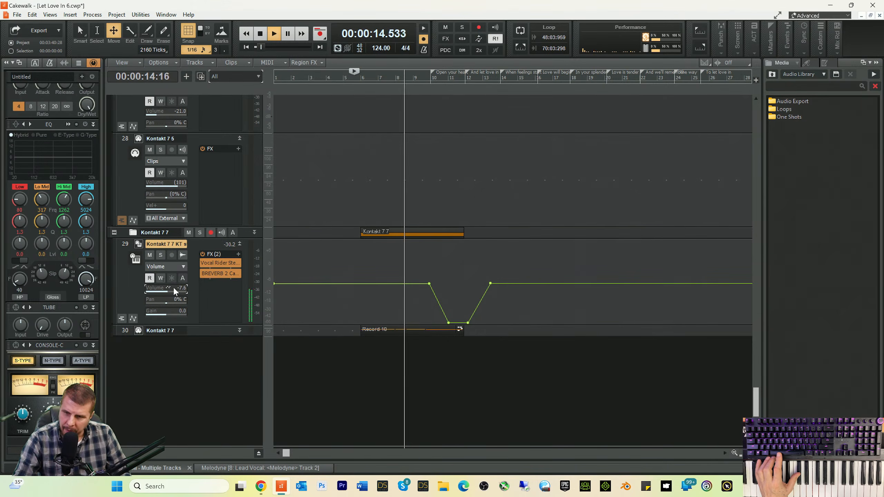
{"action": "left_click", "coordinate": [293, 284]}
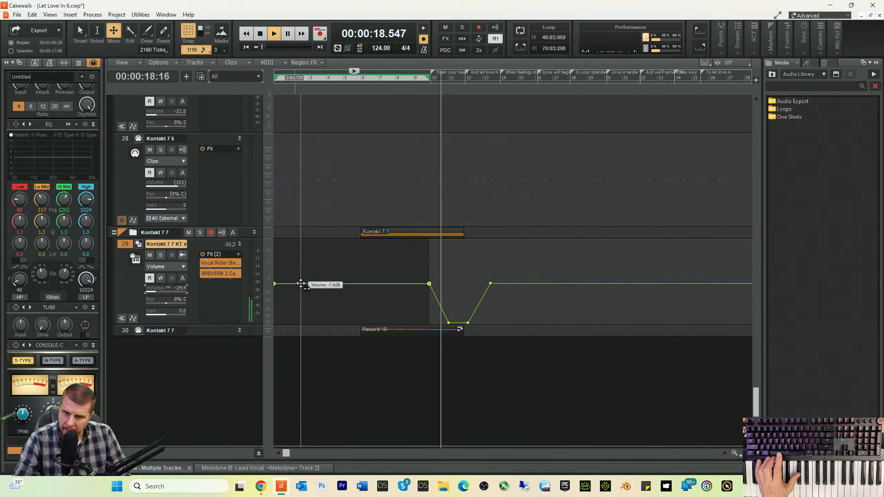
{"action": "key", "text": "space"}
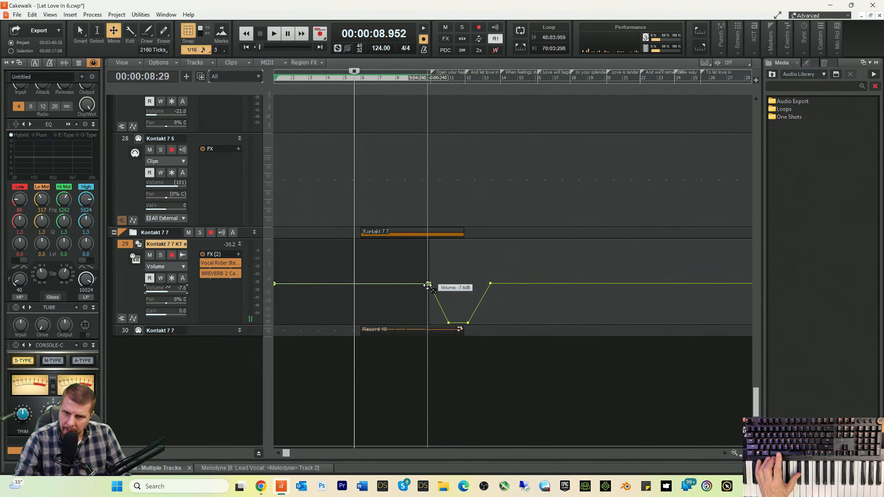
- Move the fade-out's first node to early measure 9 and its bottom node to mid-measure 10 on track 29, and audition it
{"action": "left_click_drag", "start_coordinate": [428, 284], "coordinate": [417, 284]}
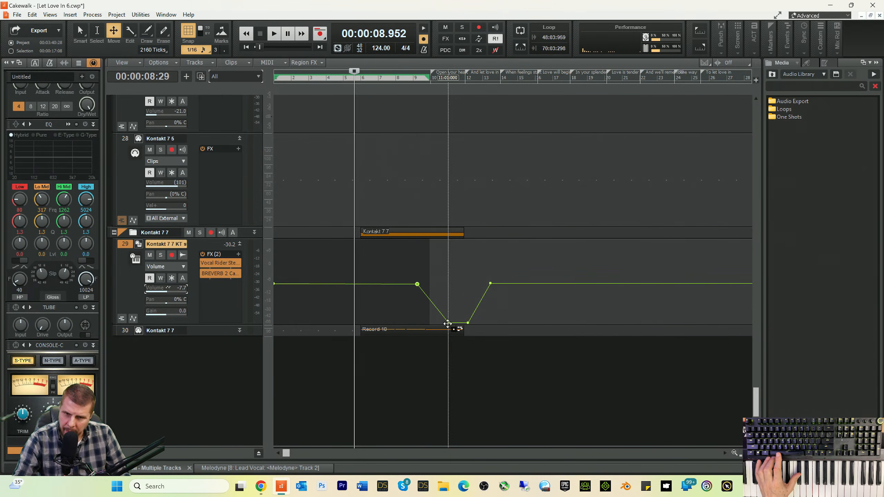
{"action": "left_click_drag", "start_coordinate": [448, 324], "coordinate": [442, 323]}
{"action": "key", "text": "space"}
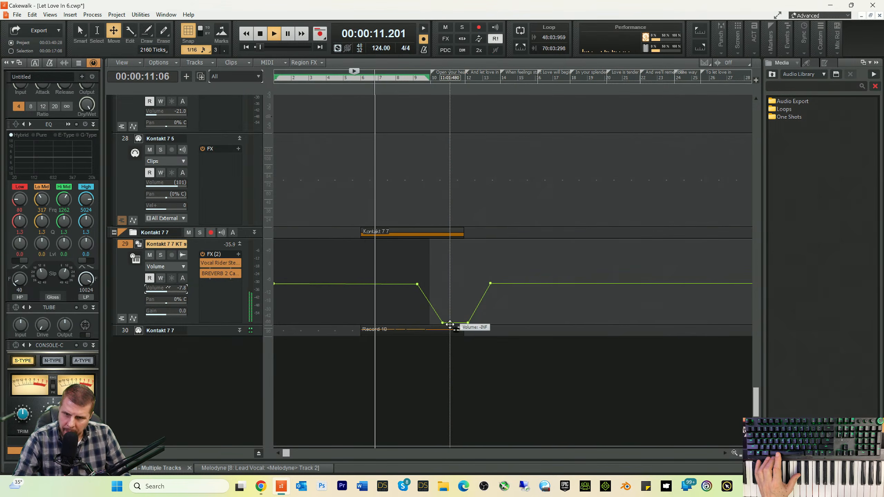
{"action": "key", "text": "space"}
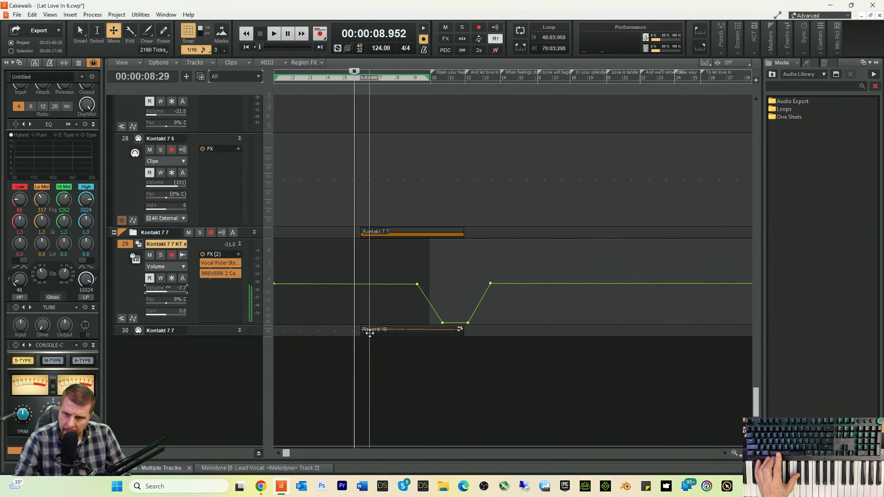
- Open the Record 10 MIDI clip on track 30 in the Piano Roll and select all its notes with the Smart tool
{"action": "double_click", "coordinate": [367, 330]}
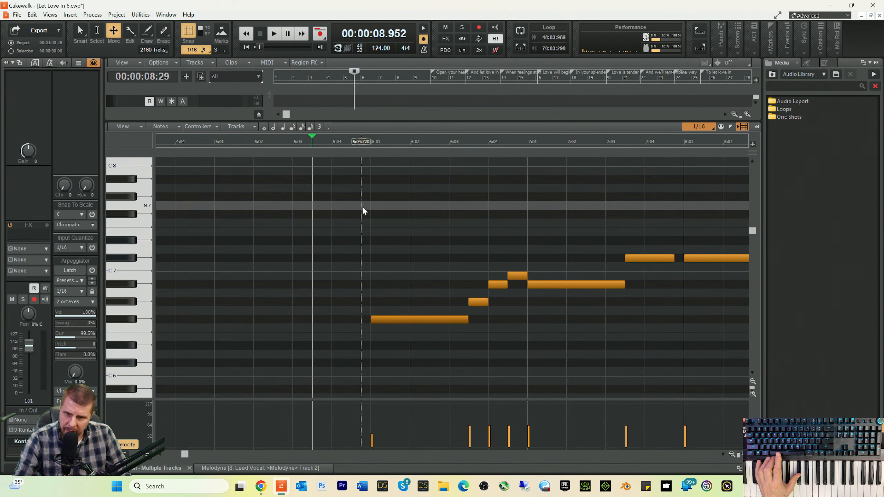
{"action": "right_click", "coordinate": [308, 342]}
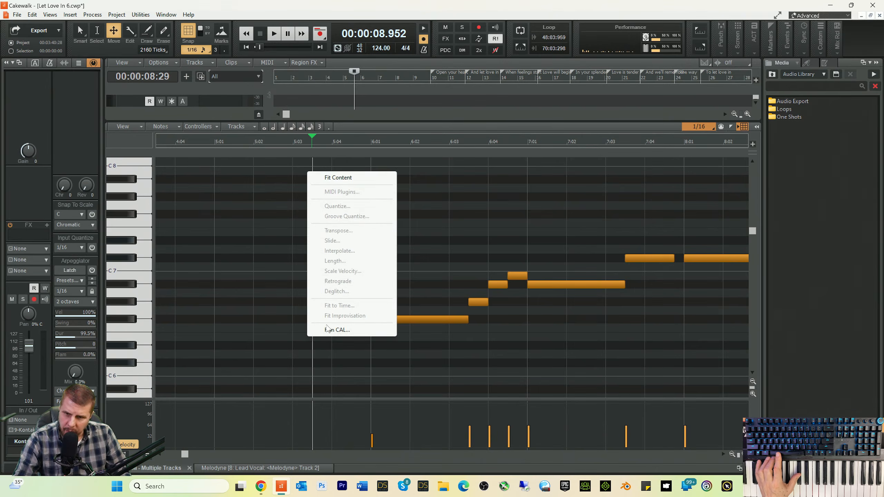
{"action": "left_click", "coordinate": [276, 267]}
{"action": "key", "text": "t"}
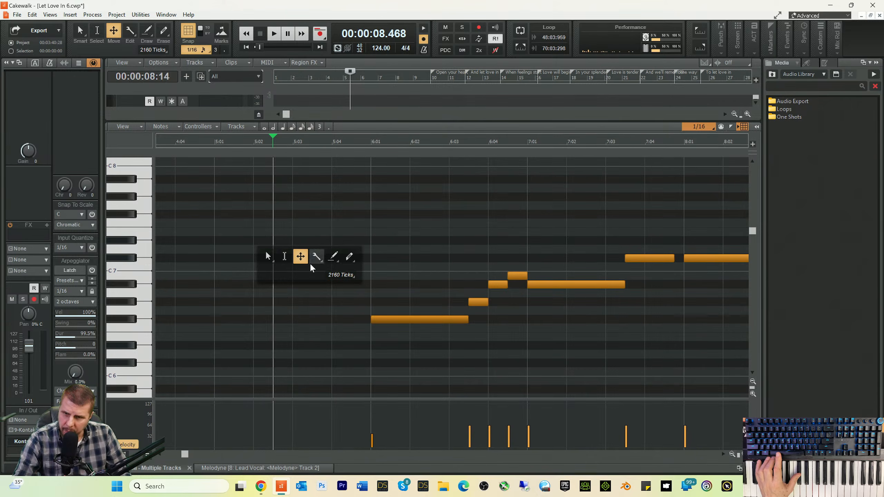
{"action": "left_click", "coordinate": [274, 258]}
{"action": "left_click_drag", "start_coordinate": [364, 199], "coordinate": [603, 404]}
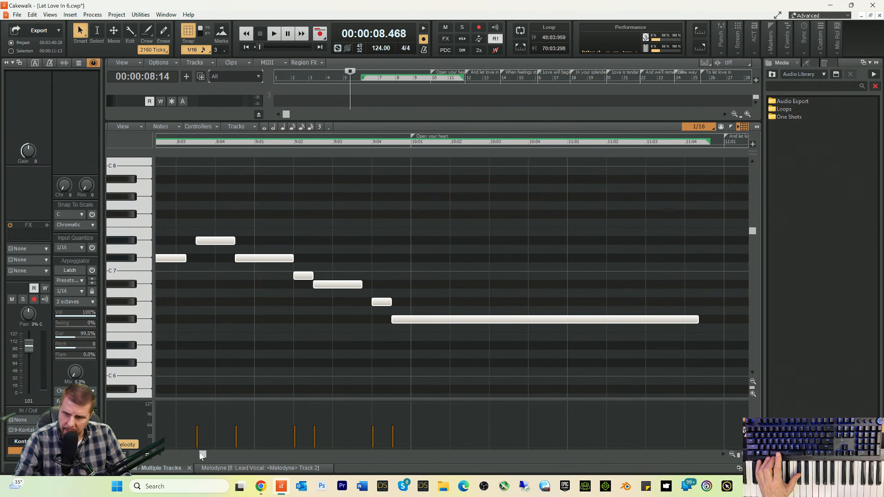
- Turn snap off and shift all selected flute notes slightly earlier, so the first one starts at about 5:04:859
{"action": "left_click_drag", "start_coordinate": [200, 453], "coordinate": [181, 457]}
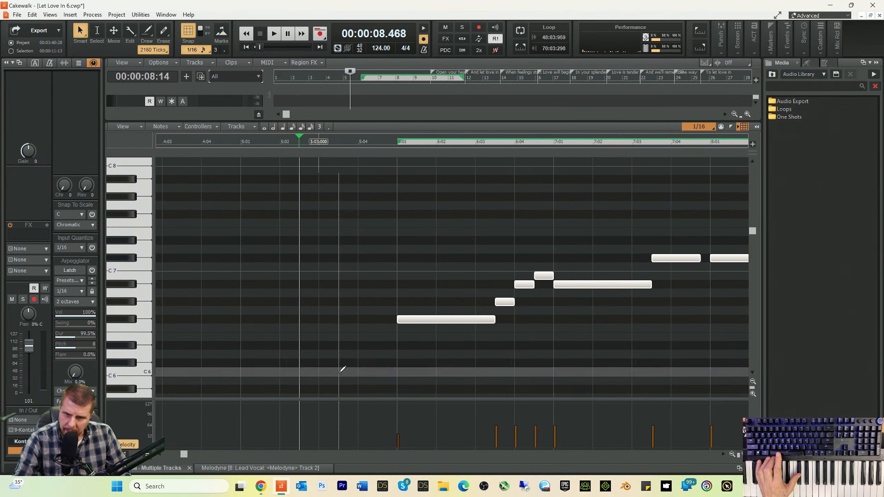
{"action": "left_click_drag", "start_coordinate": [429, 321], "coordinate": [427, 320]}
{"action": "left_click", "coordinate": [186, 34]}
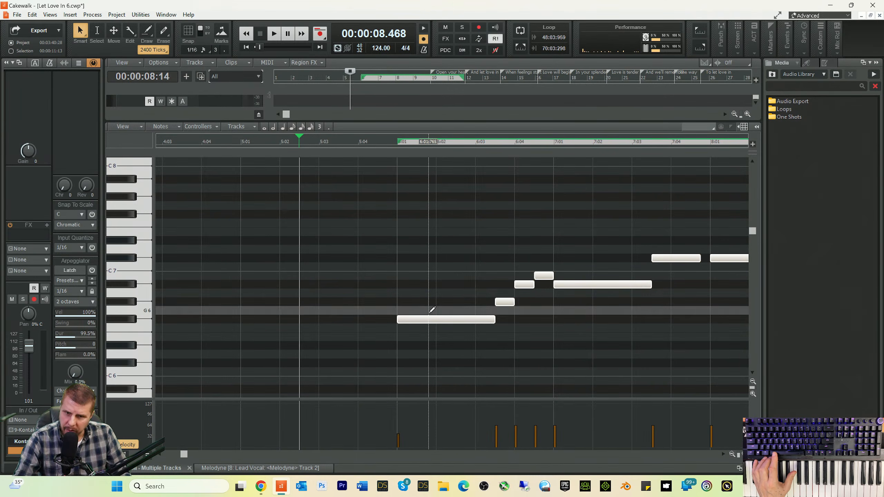
{"action": "left_click_drag", "start_coordinate": [429, 319], "coordinate": [424, 320]}
- Play the shifted notes against the song twice, close the Piano Roll and stop playback
{"action": "key", "text": "space"}
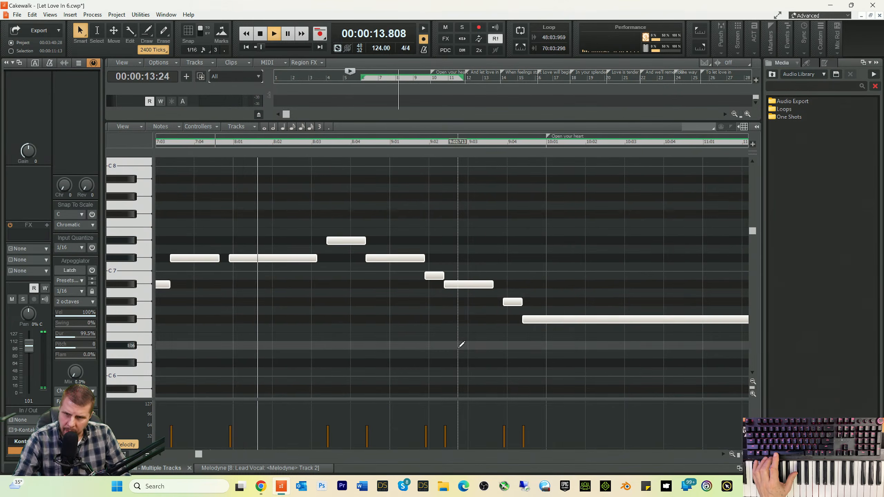
{"action": "key", "text": "space"}
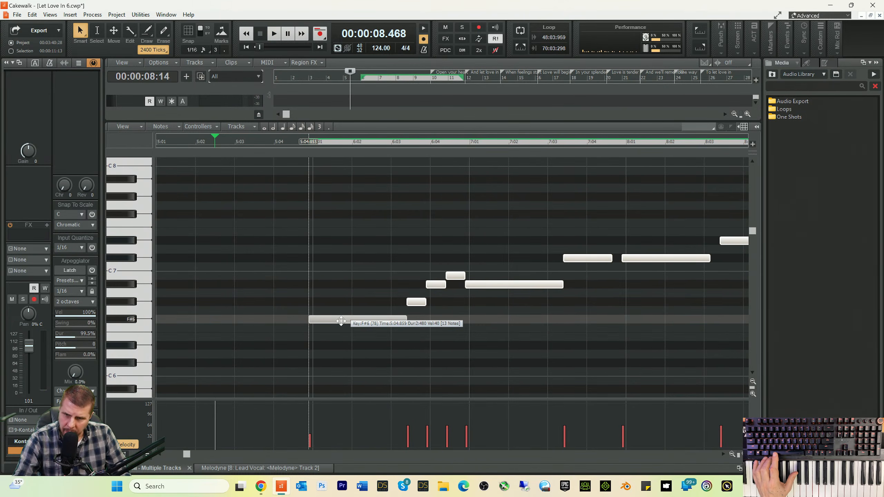
{"action": "key", "text": "space"}
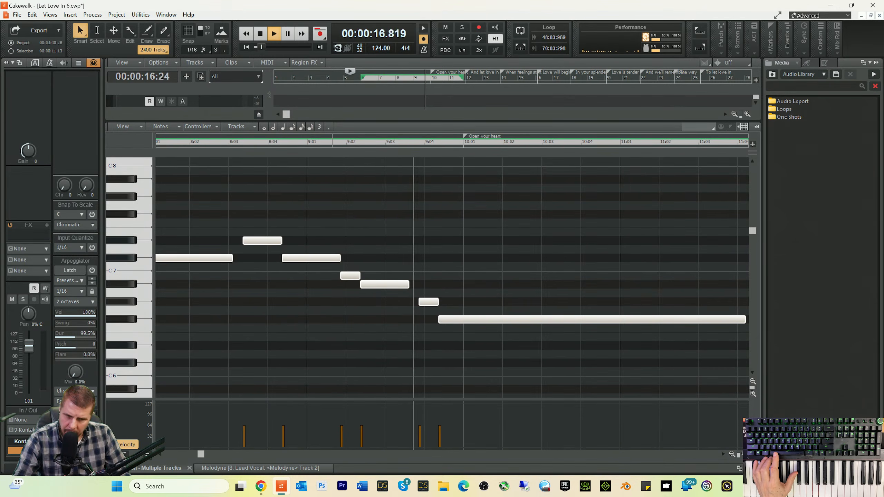
{"action": "key", "text": "d"}
{"action": "key", "text": "space"}
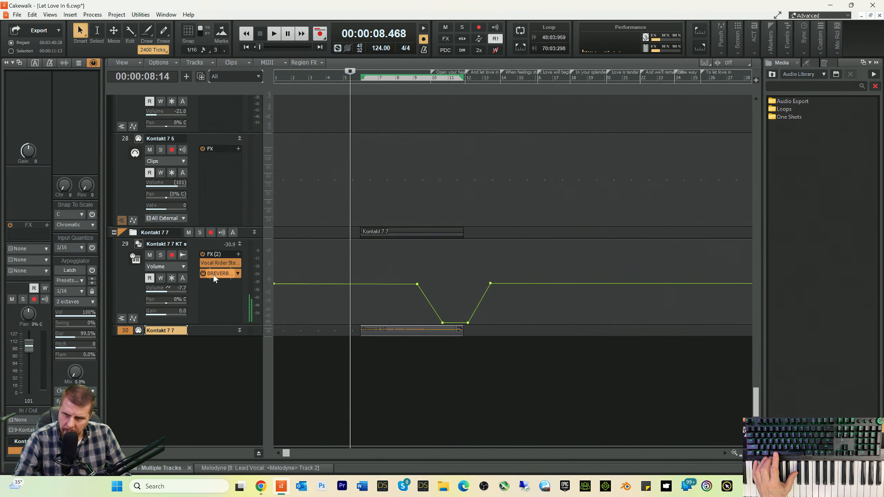
- Lower the BREVERB 2 wet level on track 29 to -11.5 dB during playback, minimize the plug-in window and stop
{"action": "double_click", "coordinate": [214, 274]}
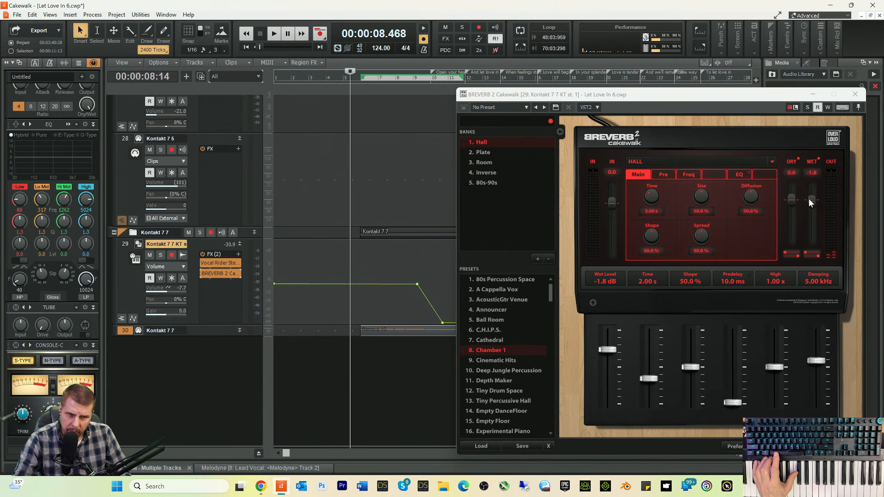
{"action": "key", "text": "space"}
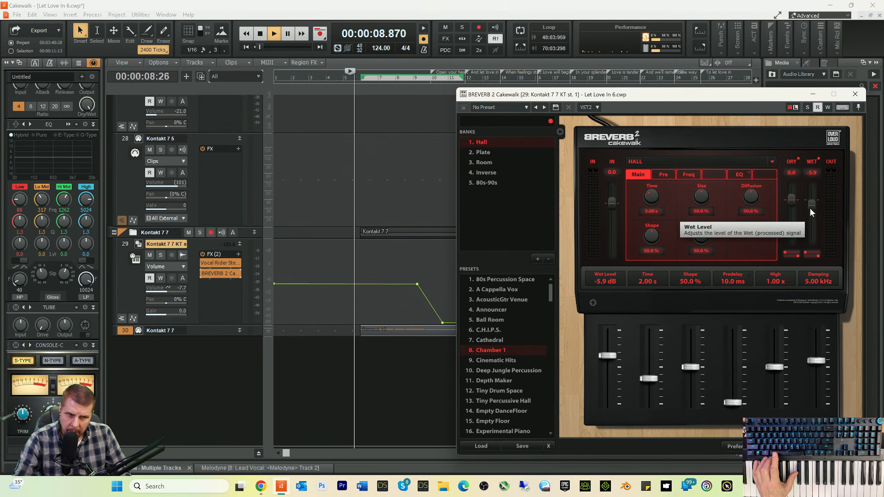
{"action": "left_click_drag", "start_coordinate": [810, 207], "coordinate": [810, 213]}
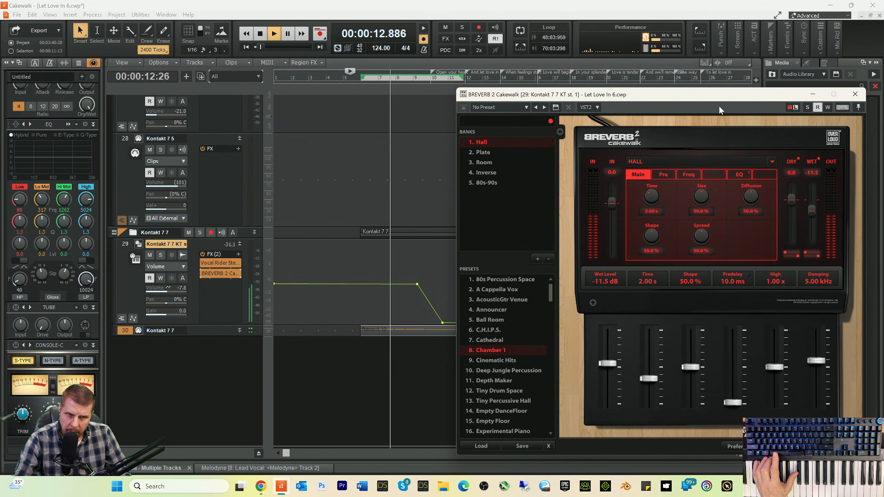
{"action": "left_click", "coordinate": [813, 94]}
{"action": "key", "text": "space"}
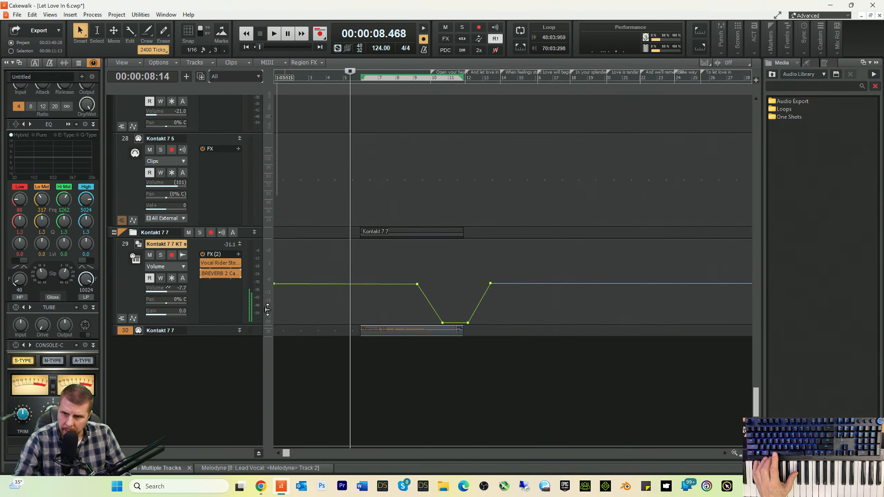
- Raise the compressor's input on the track 29 channel strip while playing the flute part
{"action": "scroll", "coordinate": [58, 125], "scroll_direction": "up", "scroll_amount": 3}
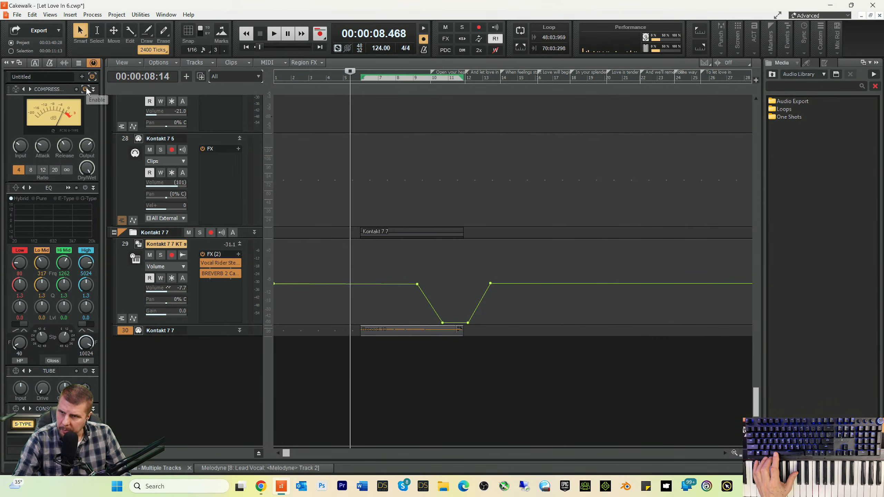
{"action": "left_click_drag", "start_coordinate": [45, 147], "coordinate": [71, 152]}
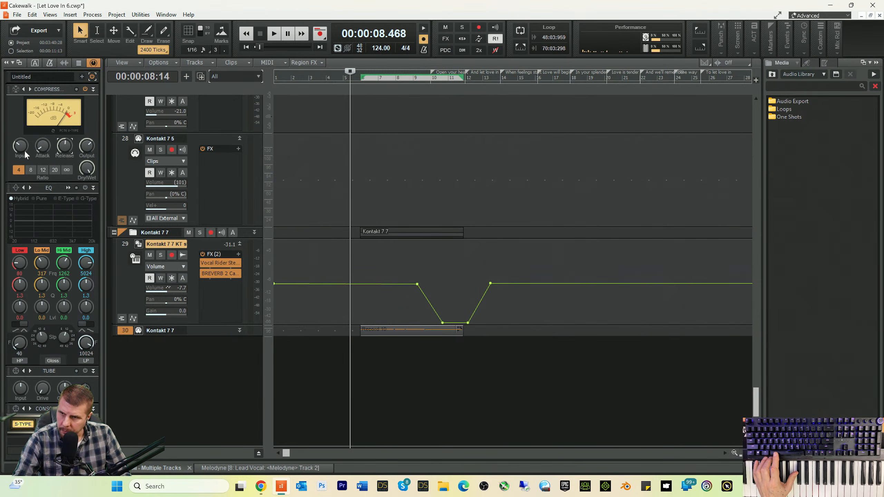
{"action": "key", "text": "space"}
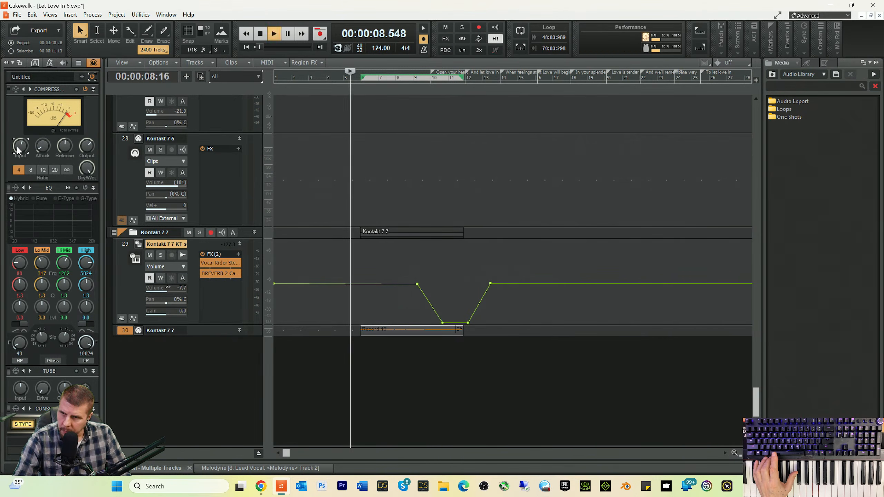
{"action": "left_click_drag", "start_coordinate": [17, 147], "coordinate": [17, 141]}
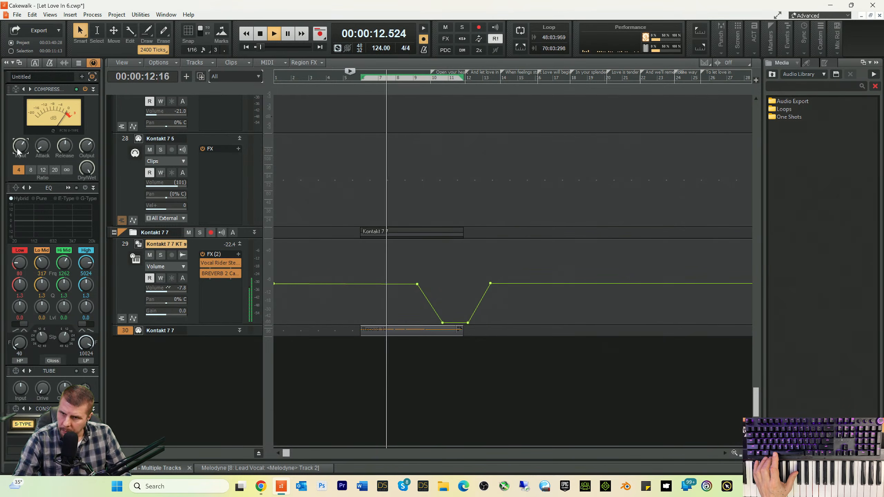
{"action": "key", "text": "space"}
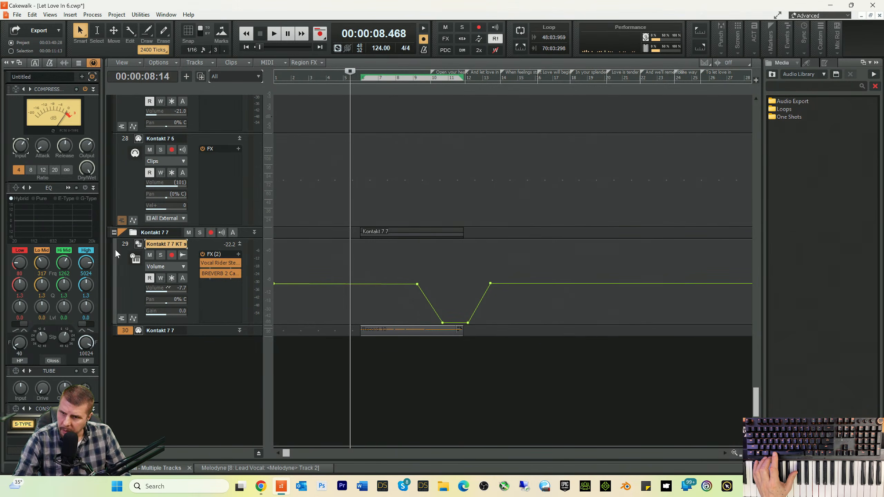
- Lower the track 29 compressor's output, push its input further, and play the flute phrase to check the compression
{"action": "key", "text": "space"}
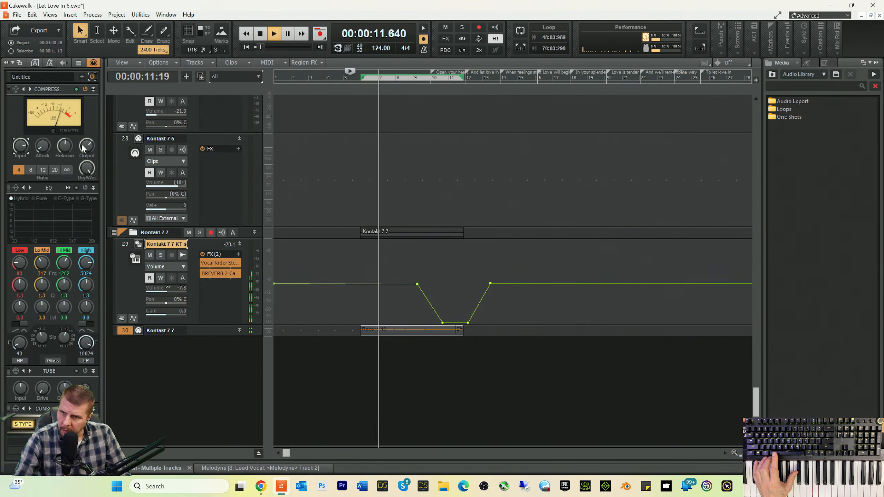
{"action": "left_click_drag", "start_coordinate": [87, 148], "coordinate": [87, 159]}
{"action": "left_click_drag", "start_coordinate": [21, 148], "coordinate": [21, 148]}
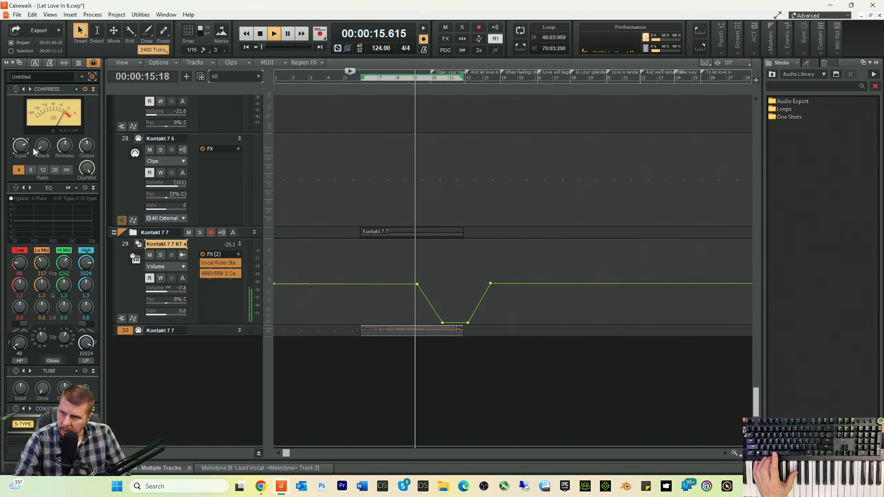
{"action": "mouse_move", "coordinate": [84, 147]}
{"action": "key", "text": "space"}
{"action": "key", "text": "space"}
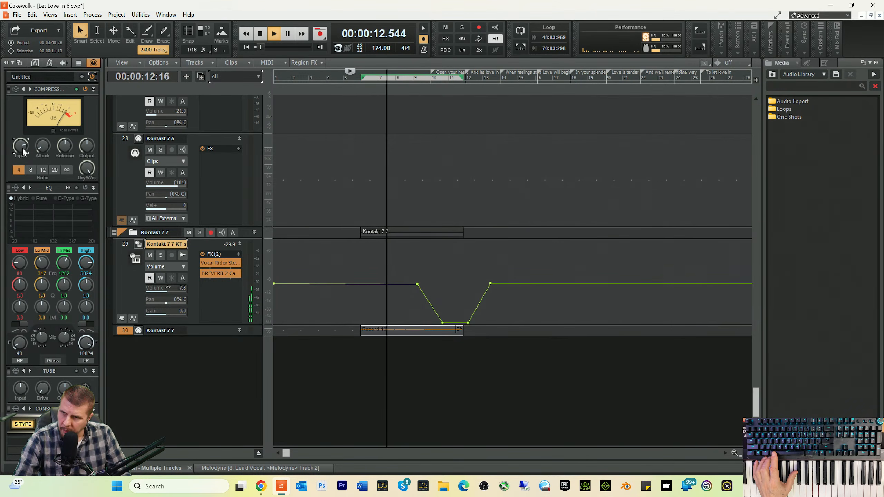
{"action": "mouse_move", "coordinate": [20, 147]}
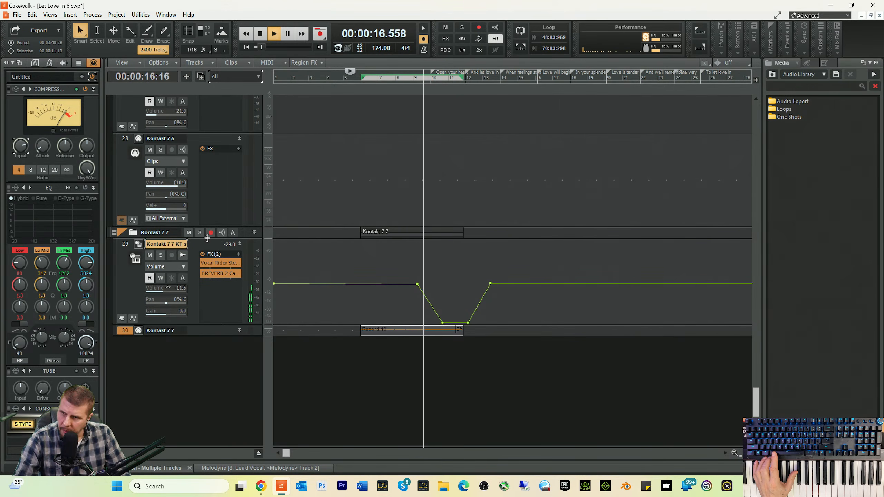
{"action": "key", "text": "space"}
- Raise the Vocal Rider target on track 29 slightly during playback, stop, and close the plug-in window
{"action": "double_click", "coordinate": [221, 265]}
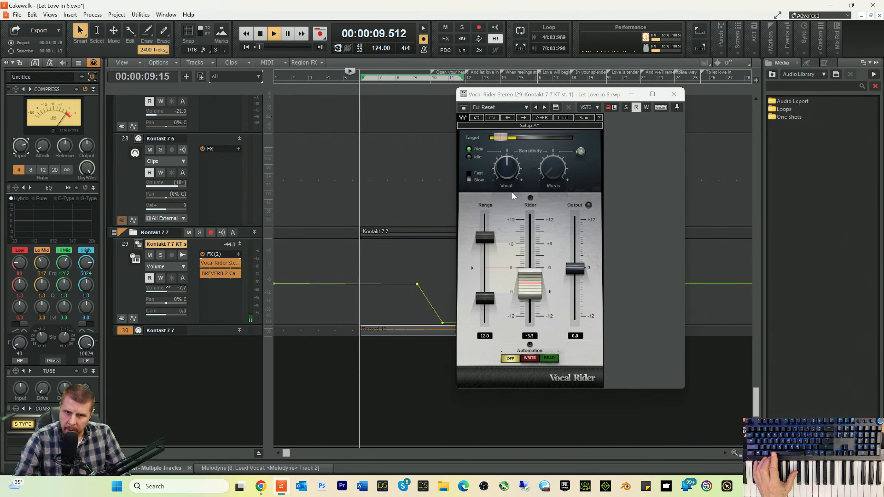
{"action": "left_click_drag", "start_coordinate": [509, 139], "coordinate": [516, 139]}
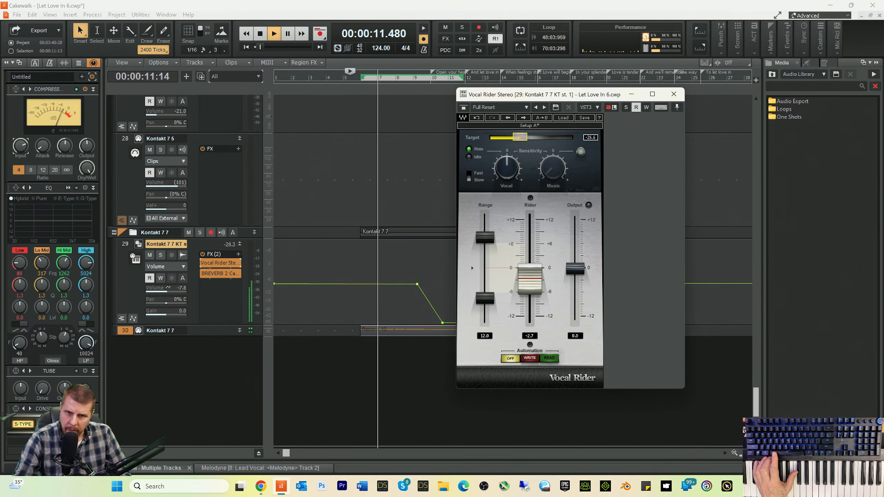
{"action": "left_click_drag", "start_coordinate": [509, 137], "coordinate": [515, 139]}
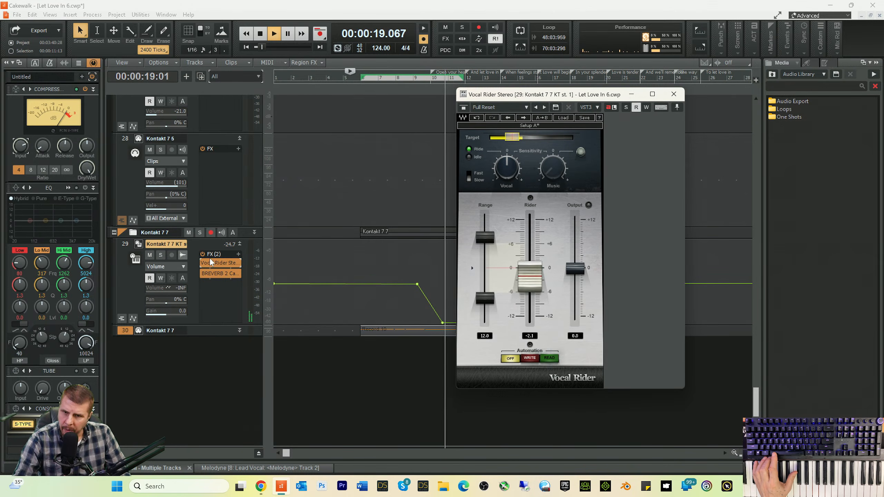
{"action": "key", "text": "space"}
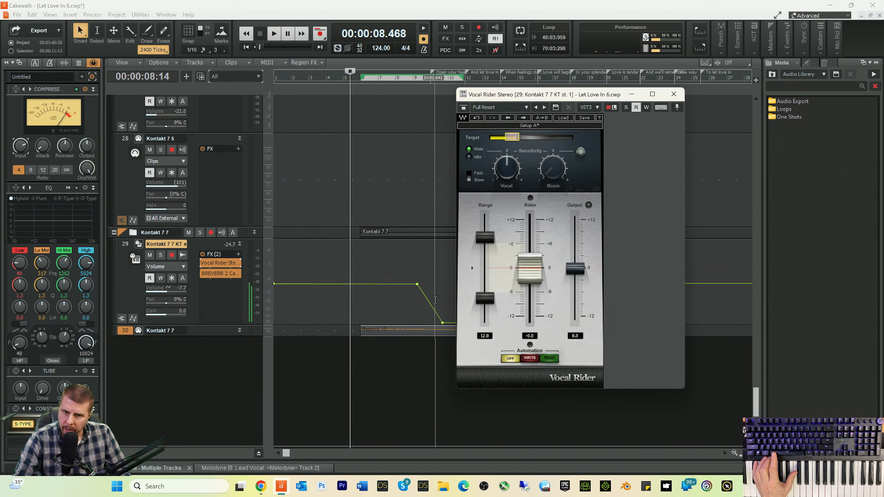
{"action": "left_click", "coordinate": [668, 94]}
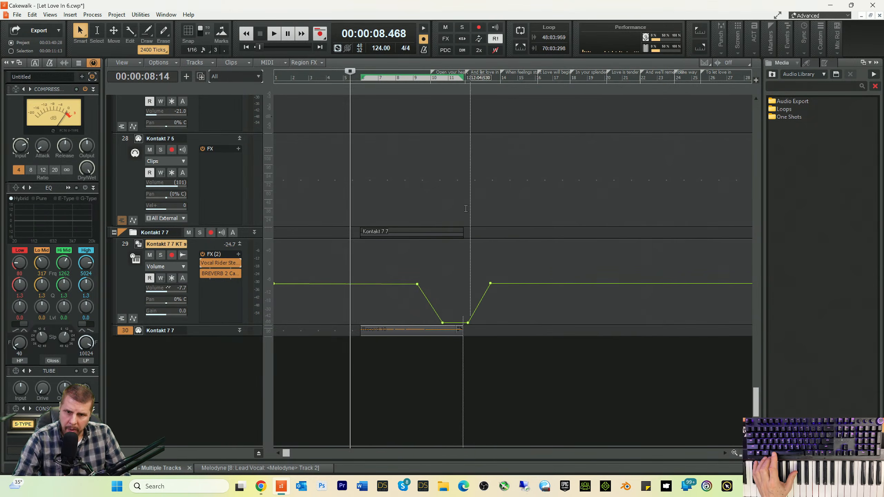
- Start the track 29 volume fade-out earlier by replacing the node near 9:01, end it near bar 11, and audition it
{"action": "left_click", "coordinate": [402, 284]}
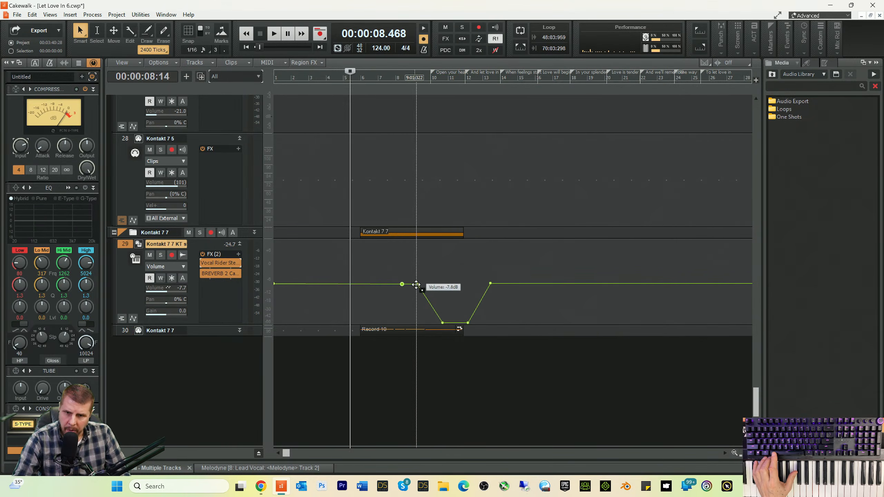
{"action": "right_click", "coordinate": [417, 285]}
{"action": "left_click", "coordinate": [436, 302]}
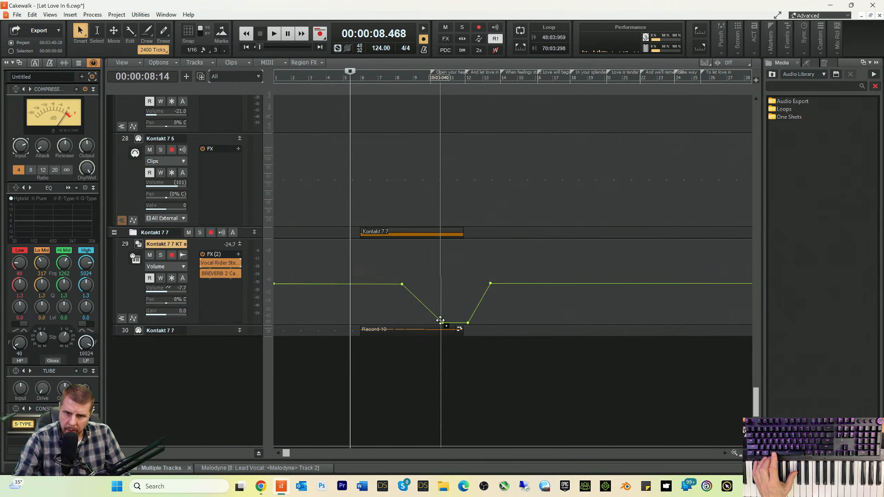
{"action": "key", "text": "space"}
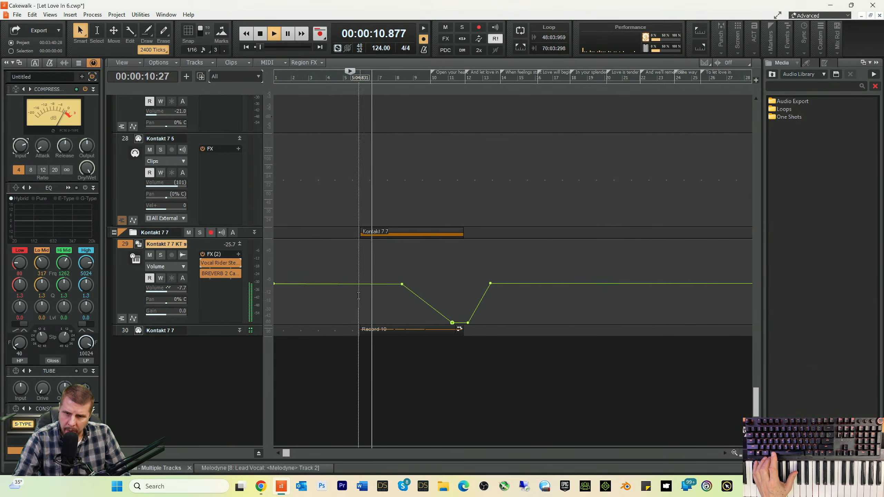
{"action": "key", "text": "space"}
- Add a fade-in to the track 29 volume envelope, with nodes near bars 4 and 6, lowering the earlier one to about -18.6 dB
{"action": "left_click", "coordinate": [374, 283]}
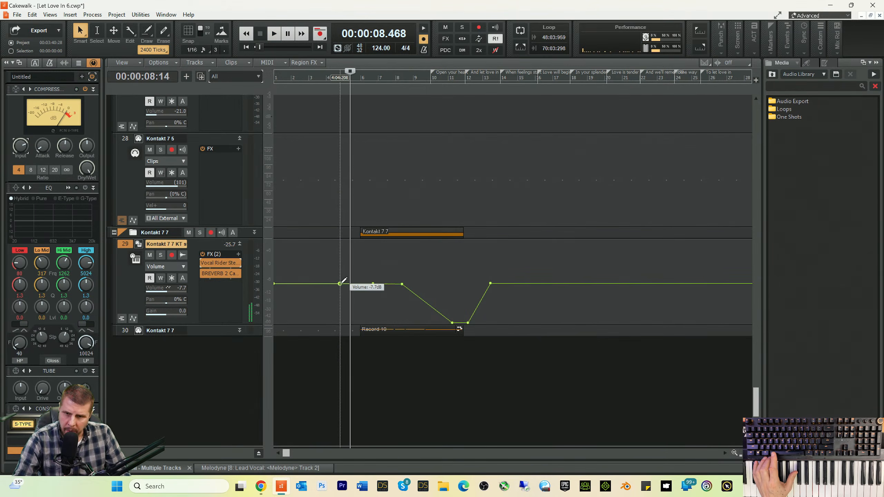
{"action": "left_click_drag", "start_coordinate": [342, 285], "coordinate": [340, 295]}
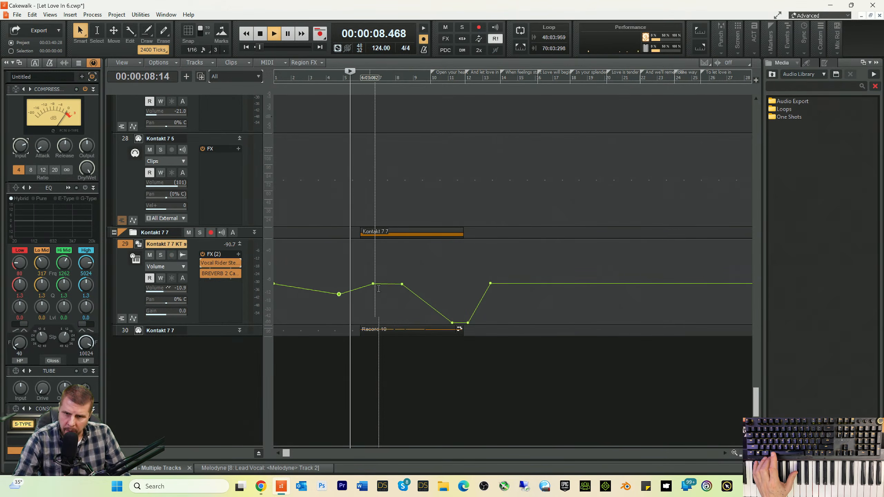
{"action": "key", "text": "space"}
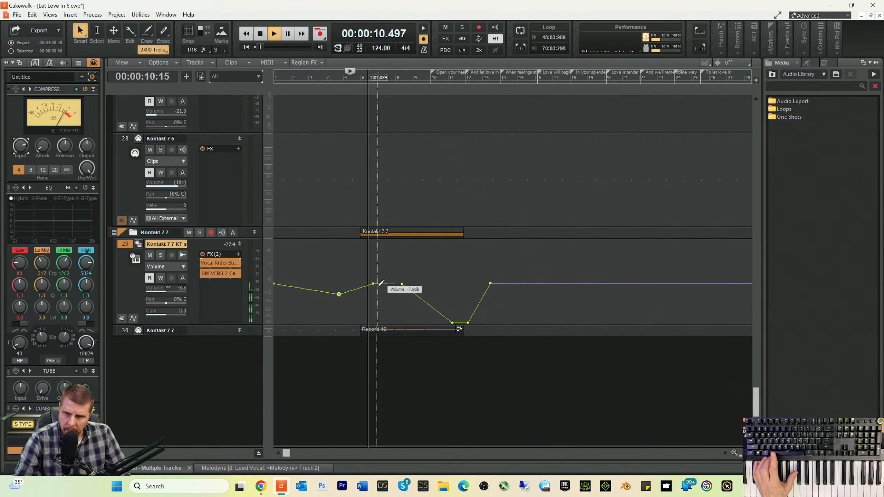
{"action": "key", "text": "space"}
{"action": "left_click_drag", "start_coordinate": [339, 295], "coordinate": [340, 301]}
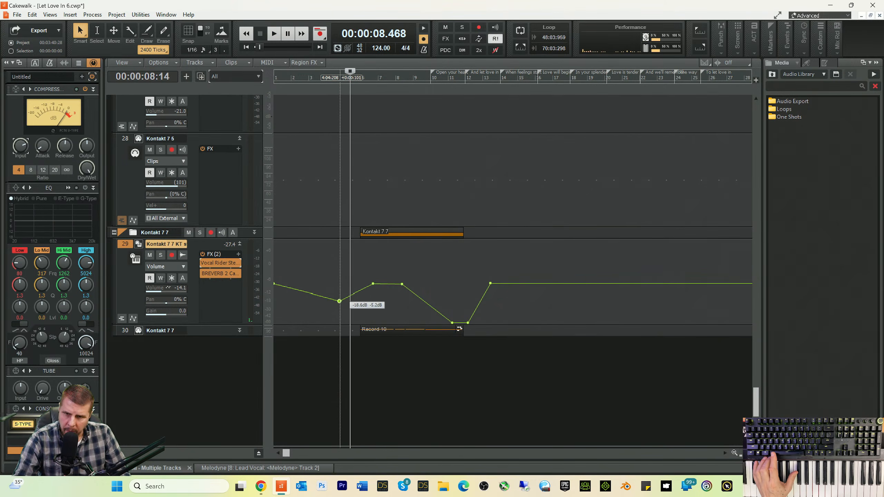
- Slightly lower the volume node where the fade-out starts and bring the node just after the flute clip down to silence
{"action": "key", "text": "space"}
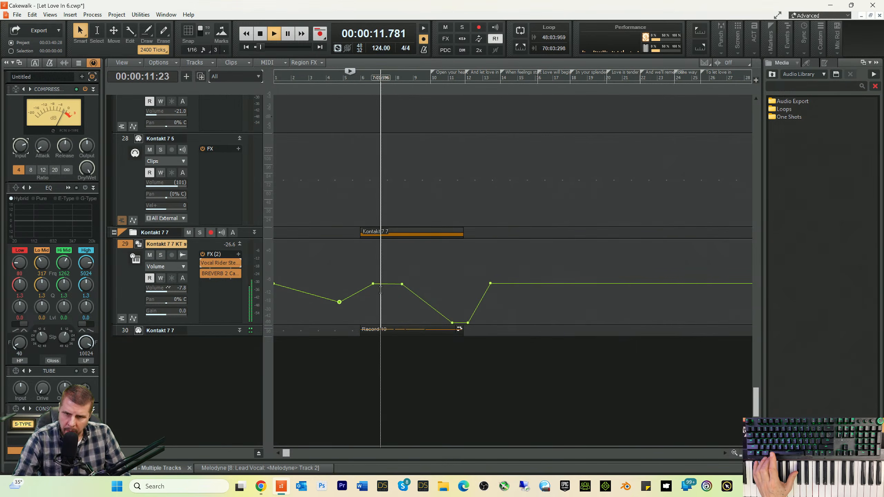
{"action": "left_click_drag", "start_coordinate": [402, 285], "coordinate": [403, 289]}
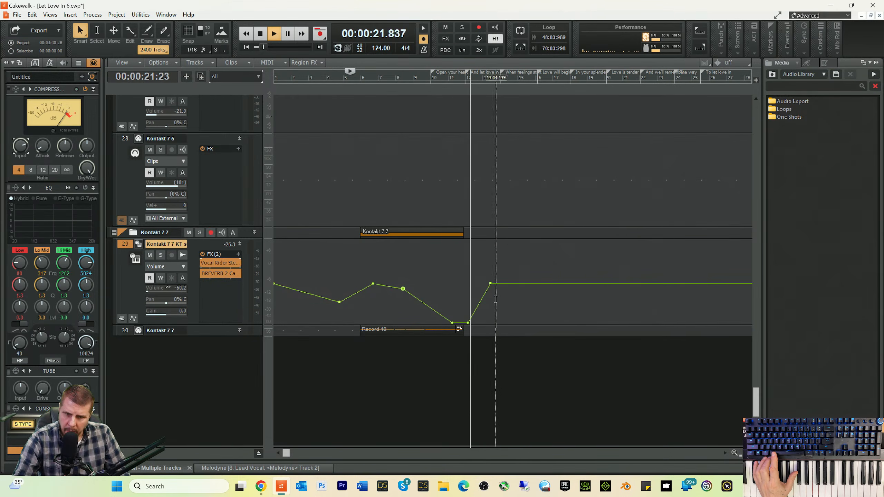
{"action": "left_click_drag", "start_coordinate": [490, 284], "coordinate": [500, 323]}
{"action": "key", "text": "space"}
{"action": "key", "text": "space"}
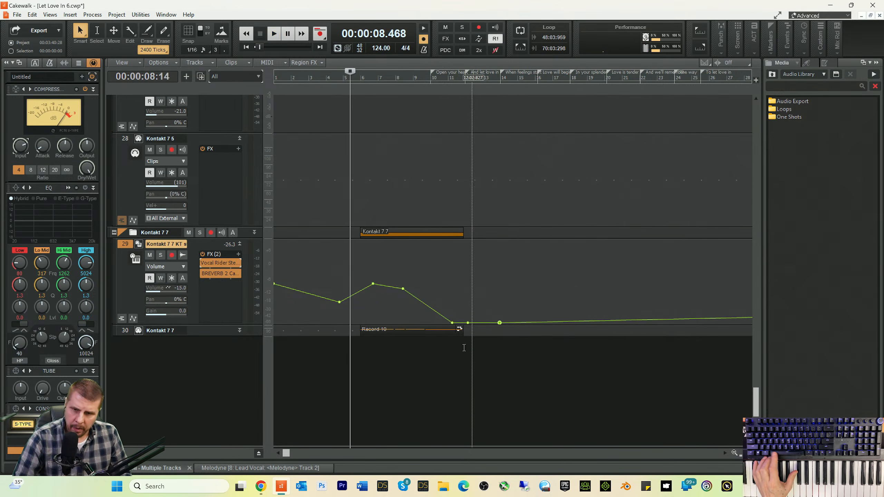
- Lower the envelope's starting node to about -14 dB and pull down the two fade-in nodes around the flute entry
{"action": "key", "text": "space"}
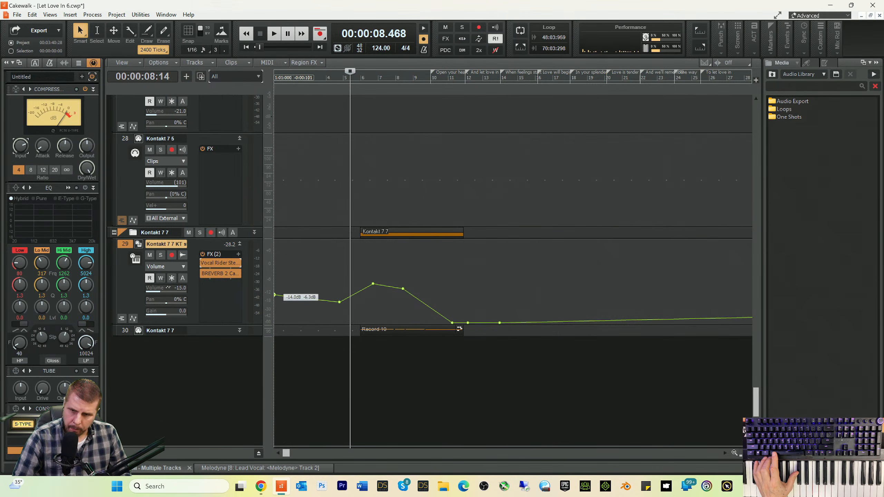
{"action": "key", "text": "space"}
{"action": "left_click_drag", "start_coordinate": [340, 302], "coordinate": [373, 289]}
{"action": "key", "text": "space"}
- Lower the fade-out's starting node and shift it past bar 9, then lower the envelope's first node to about -22.2 dB
{"action": "key", "text": "space"}
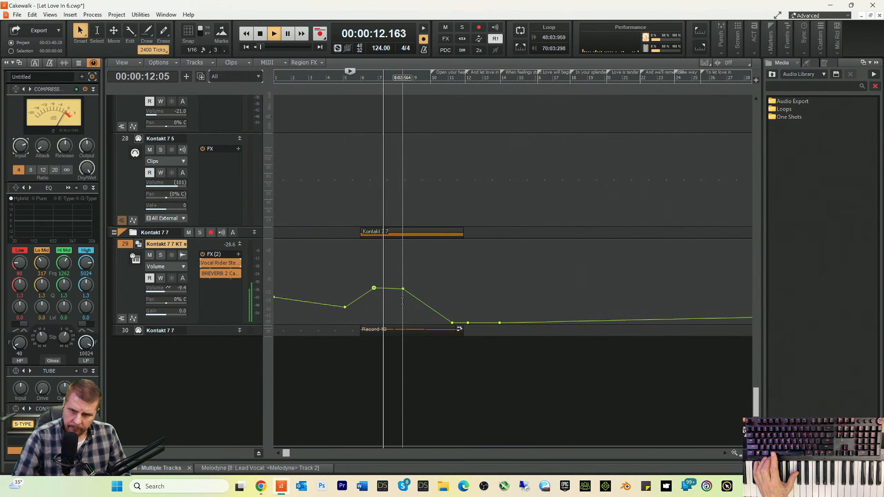
{"action": "left_click_drag", "start_coordinate": [403, 288], "coordinate": [404, 294]}
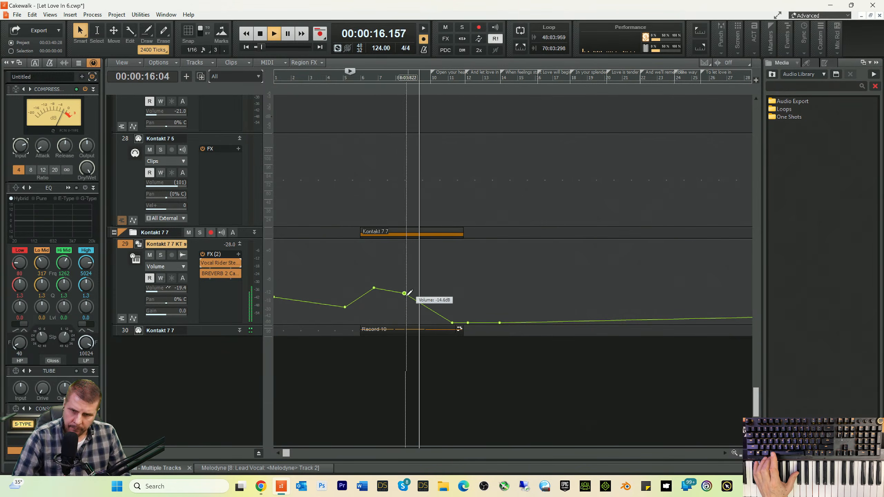
{"action": "key", "text": "space"}
{"action": "left_click_drag", "start_coordinate": [404, 295], "coordinate": [419, 296]}
{"action": "key", "text": "space"}
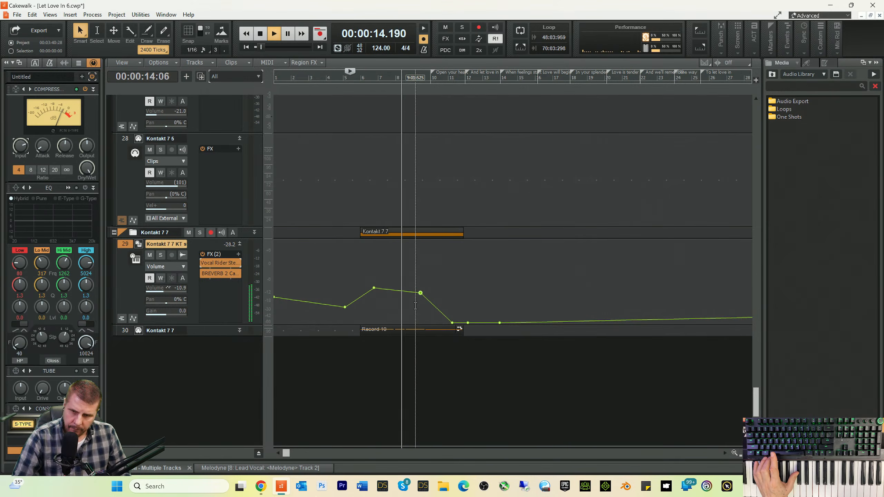
{"action": "left_click_drag", "start_coordinate": [275, 300], "coordinate": [275, 304]}
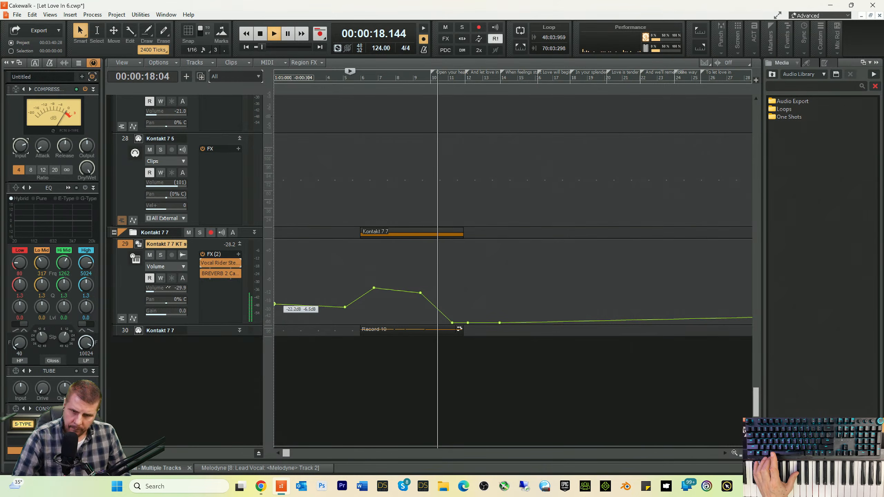
{"action": "key", "text": "space"}
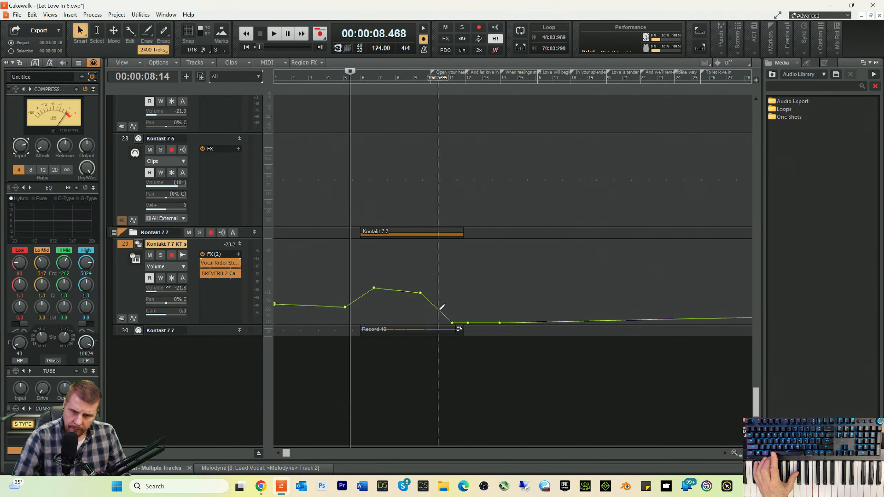
- Change the fade-out segment to Fast Curve, move its end node slightly later, and play through the fade
{"action": "right_click", "coordinate": [439, 309]}
{"action": "left_click", "coordinate": [465, 338]}
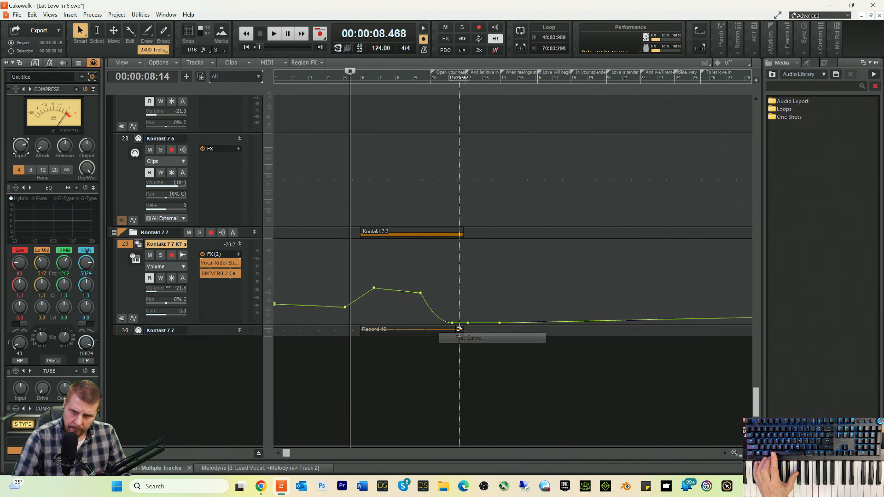
{"action": "key", "text": "space"}
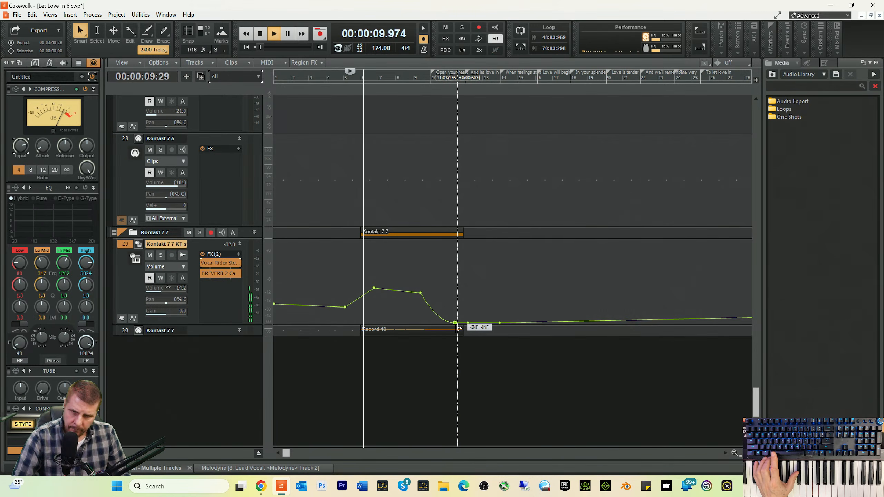
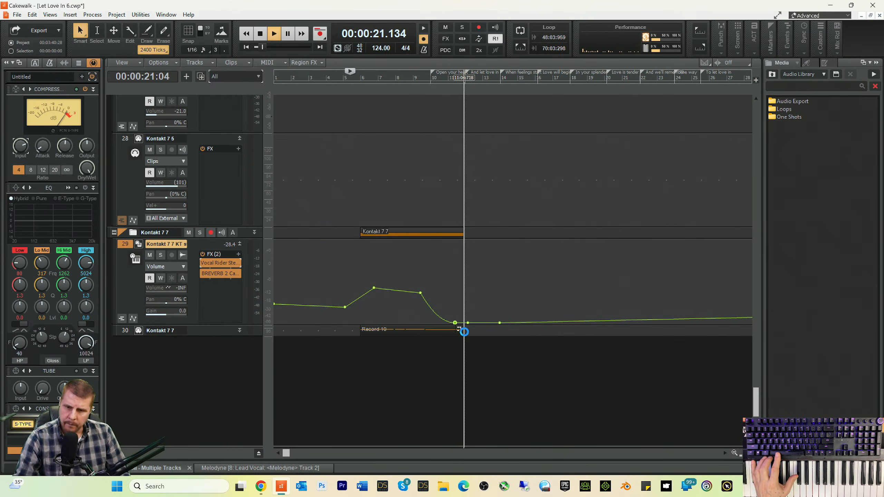
{"action": "key", "text": "space"}
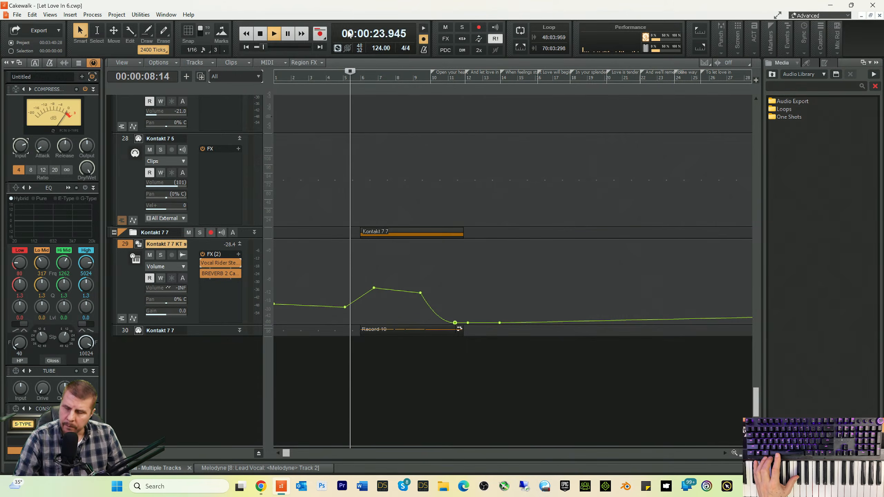
- Slightly raise the Vocal Rider target on the flute track while the passage plays, and close the plug-in
{"action": "double_click", "coordinate": [225, 263]}
{"action": "key", "text": "space"}
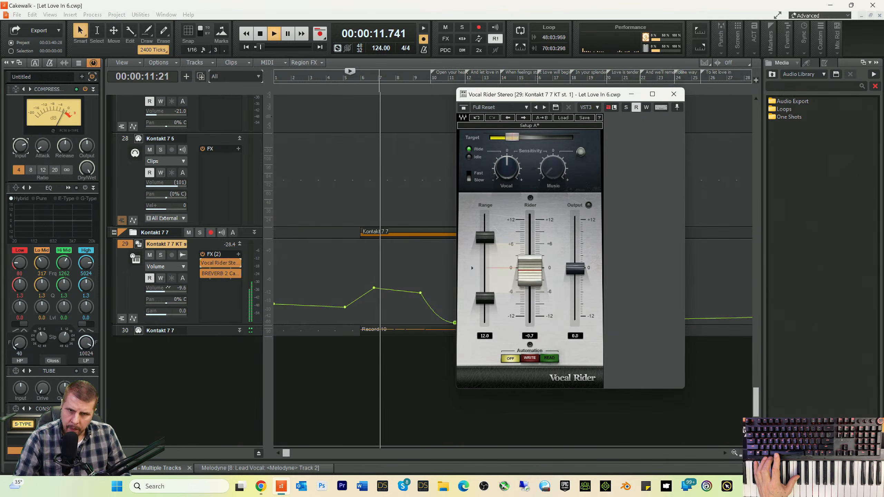
{"action": "left_click_drag", "start_coordinate": [512, 137], "coordinate": [517, 138]}
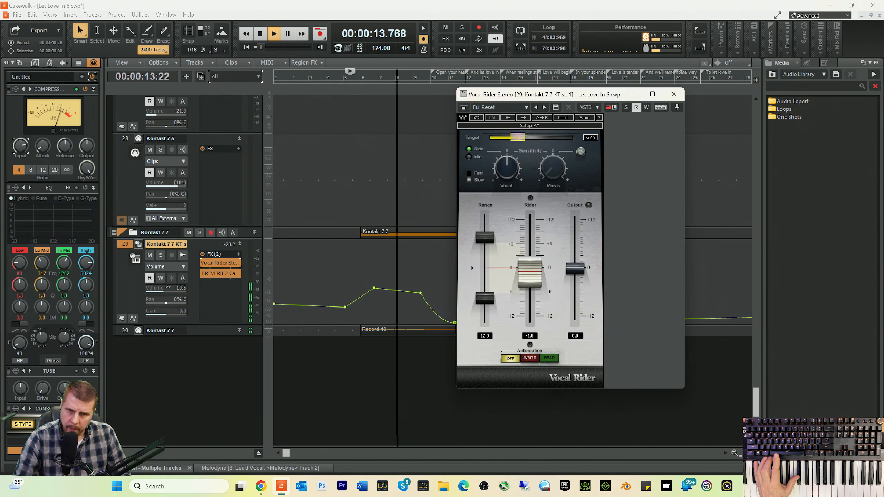
{"action": "left_click", "coordinate": [670, 99]}
{"action": "key", "text": "space"}
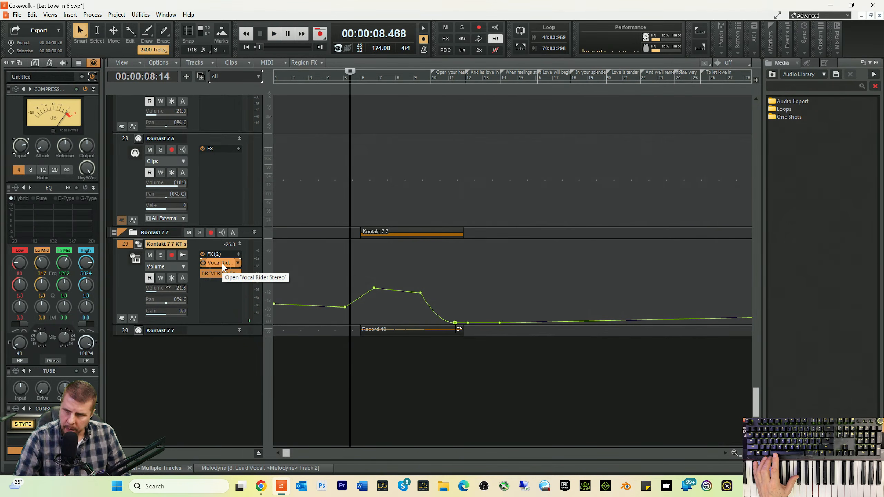
- Reduce the wet level of the flute track's BREVERB 2 to -18.4 dB during playback and close the plug-in
{"action": "double_click", "coordinate": [217, 273]}
{"action": "key", "text": "space"}
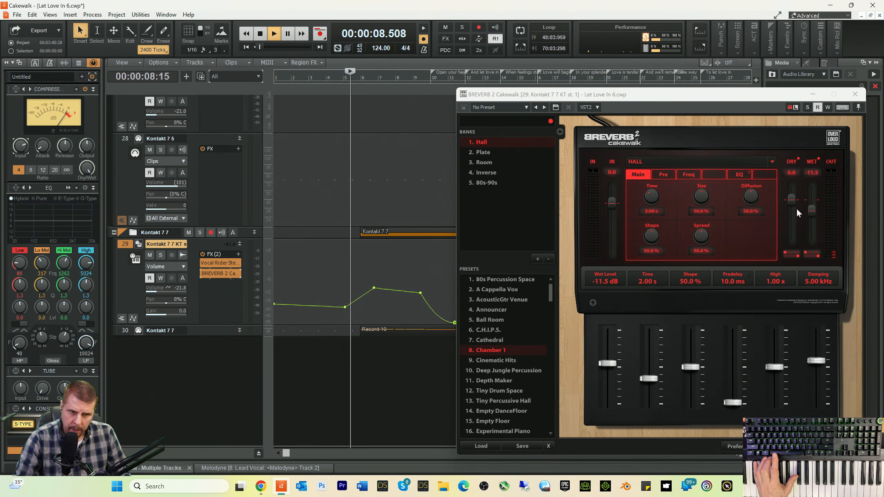
{"action": "left_click_drag", "start_coordinate": [809, 209], "coordinate": [809, 217]}
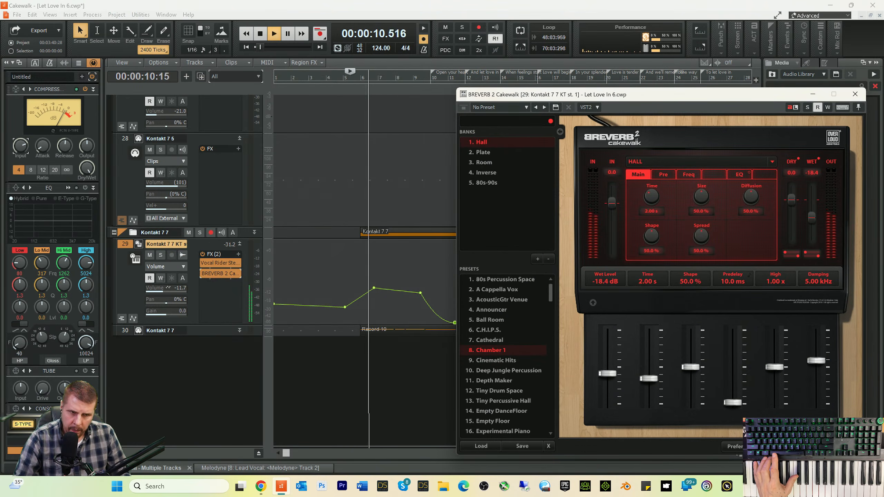
{"action": "left_click", "coordinate": [856, 96]}
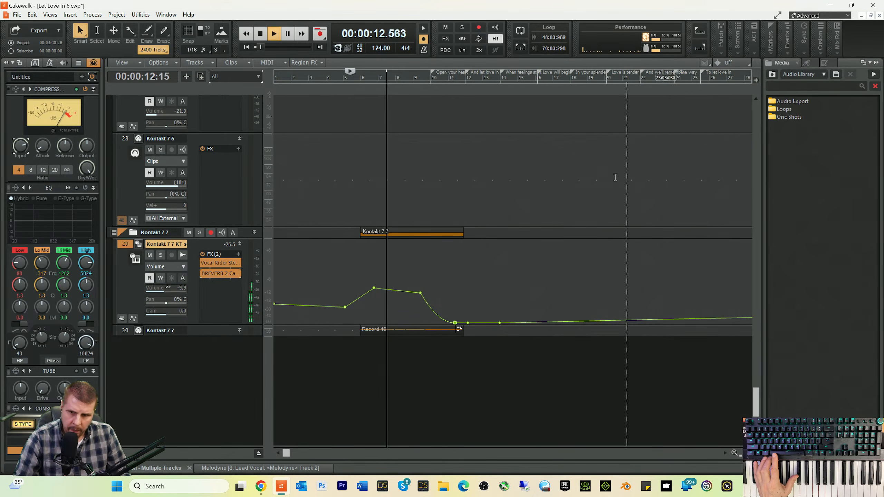
- Lower the volume nodes around the flute clip together with the Move tool, and bring the envelope's first node down level with the second
{"action": "left_click_drag", "start_coordinate": [330, 257], "coordinate": [503, 330]}
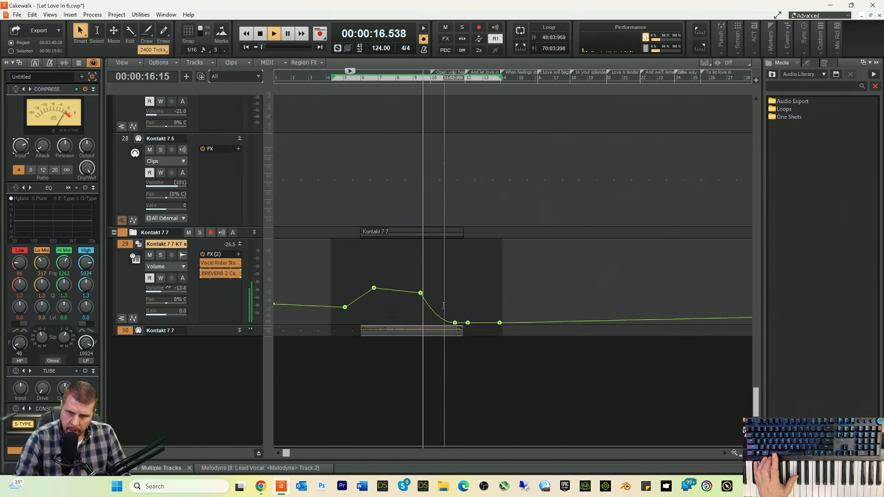
{"action": "key", "text": "t"}
{"action": "left_click", "coordinate": [382, 278]}
{"action": "key", "text": "space"}
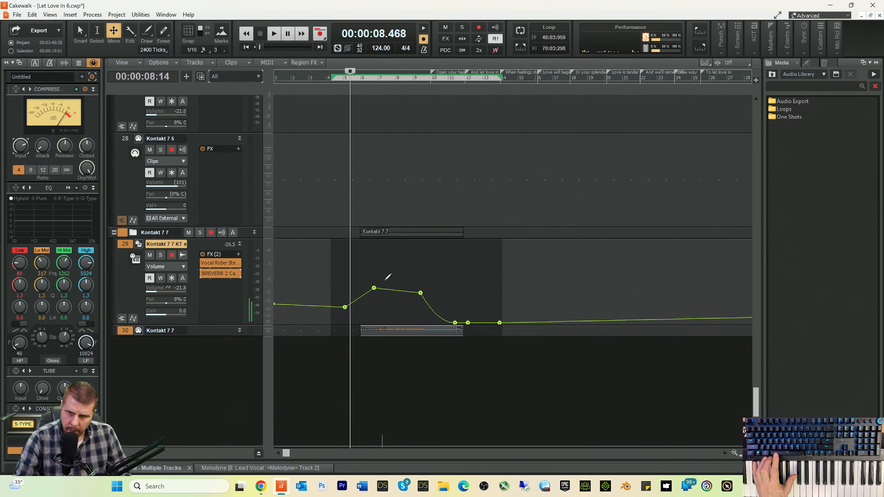
{"action": "left_click", "coordinate": [388, 288]}
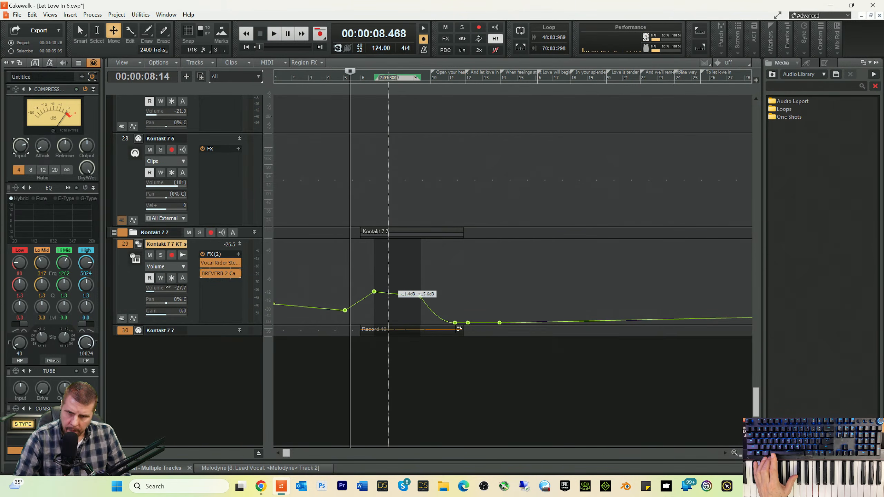
{"action": "left_click_drag", "start_coordinate": [388, 292], "coordinate": [389, 292]}
{"action": "key", "text": "space"}
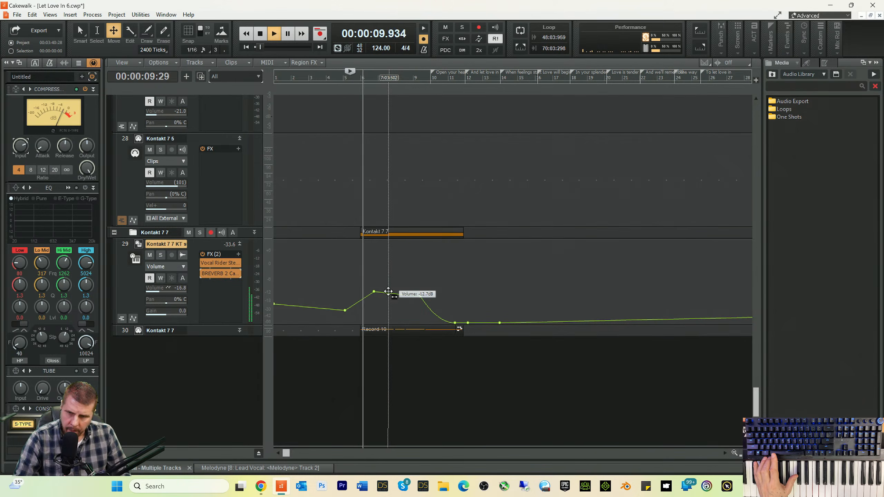
{"action": "left_click_drag", "start_coordinate": [264, 305], "coordinate": [284, 310]}
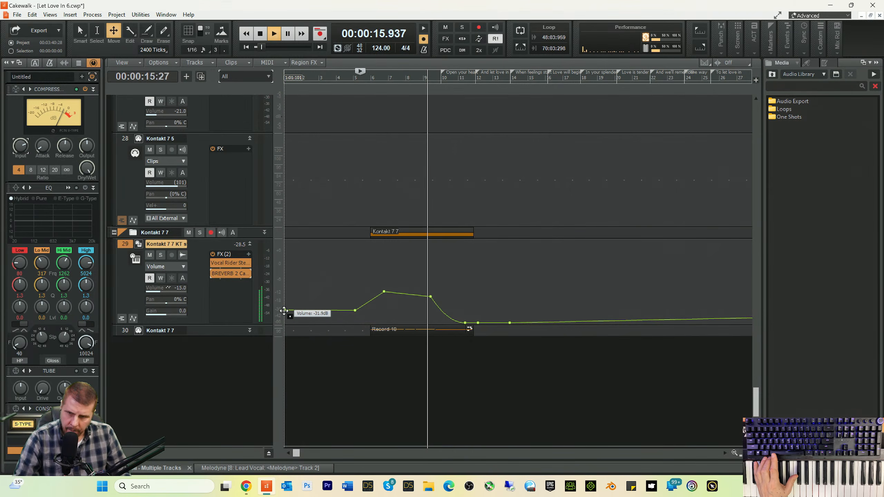
{"action": "key", "text": "space"}
- Bypass BREVERB 2 on the flute track and play through the flute passage without its reverb
{"action": "double_click", "coordinate": [226, 274]}
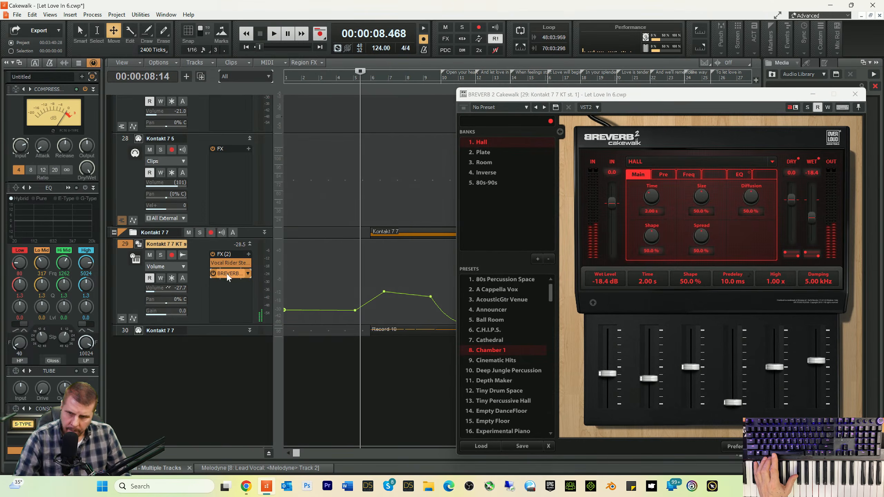
{"action": "left_click", "coordinate": [214, 274]}
{"action": "key", "text": "space"}
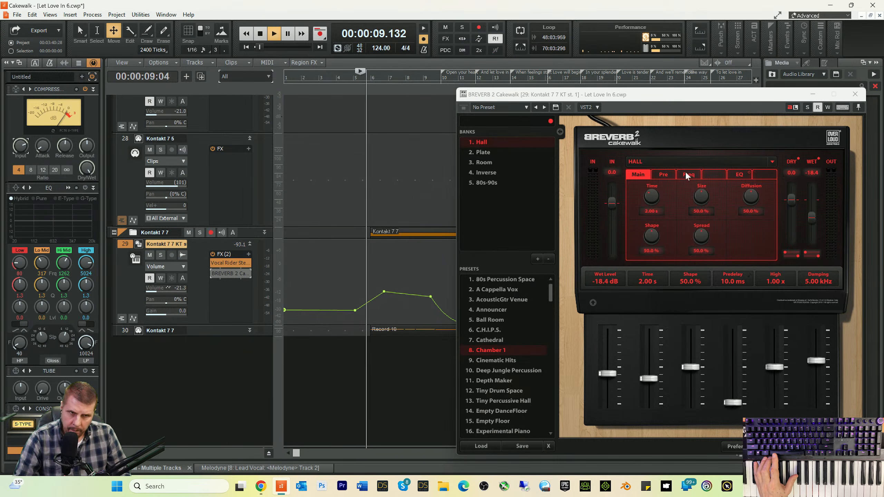
{"action": "left_click", "coordinate": [814, 95]}
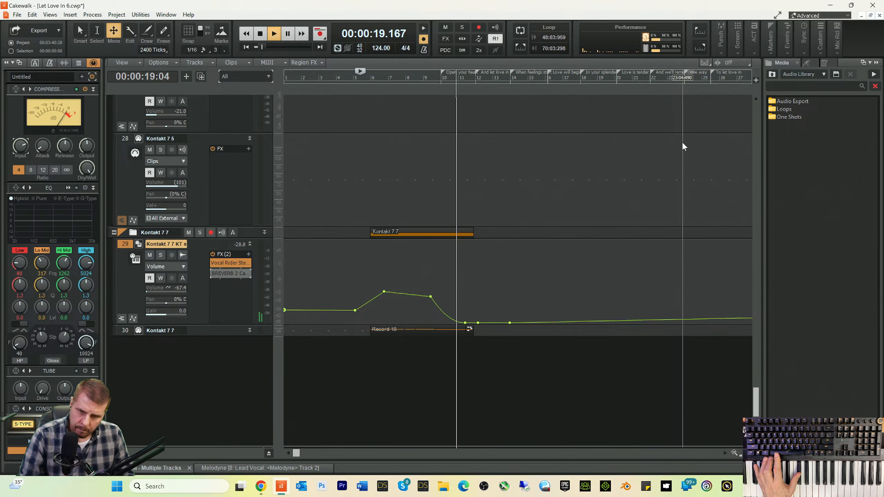
- Pull the far end node of the flute's volume envelope, near bar 113, down to silence and shift it later
{"action": "left_click", "coordinate": [733, 453]}
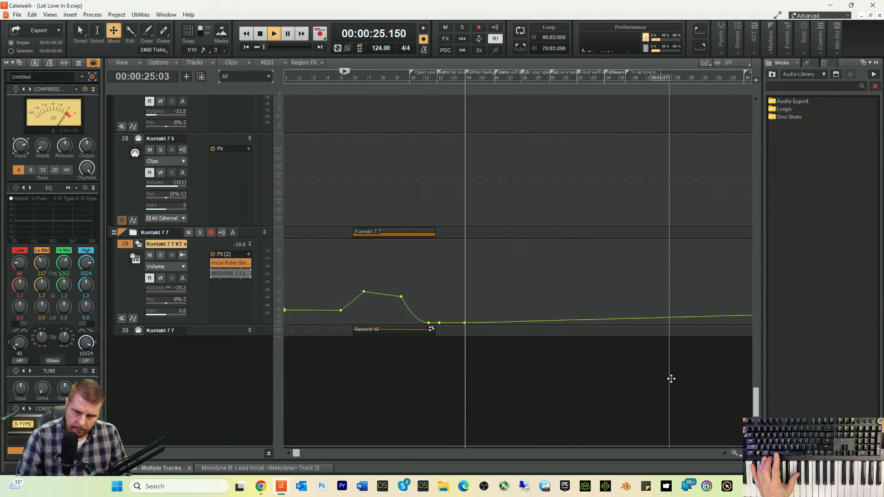
{"action": "left_click", "coordinate": [734, 453]}
{"action": "left_click", "coordinate": [733, 454]}
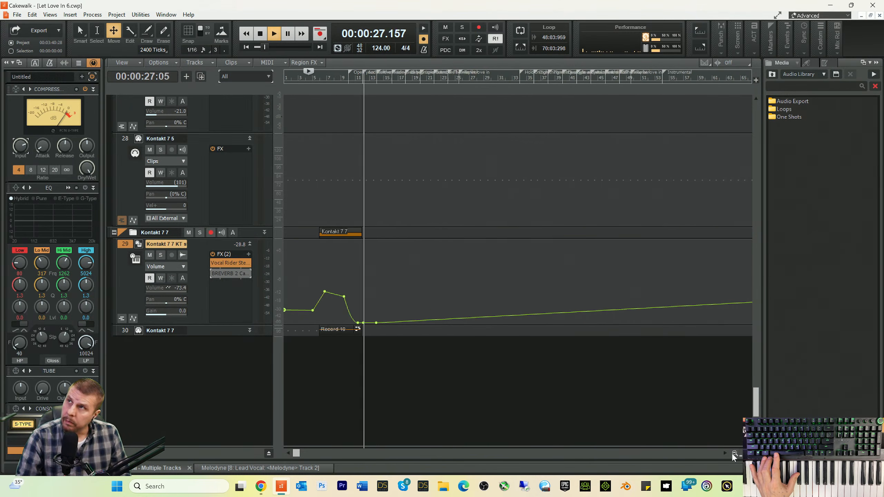
{"action": "left_click", "coordinate": [733, 453]}
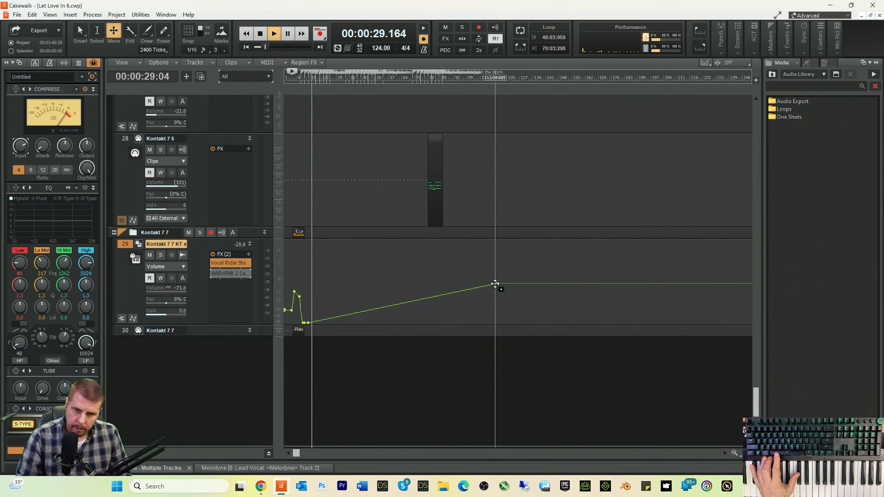
{"action": "left_click_drag", "start_coordinate": [495, 285], "coordinate": [531, 323]}
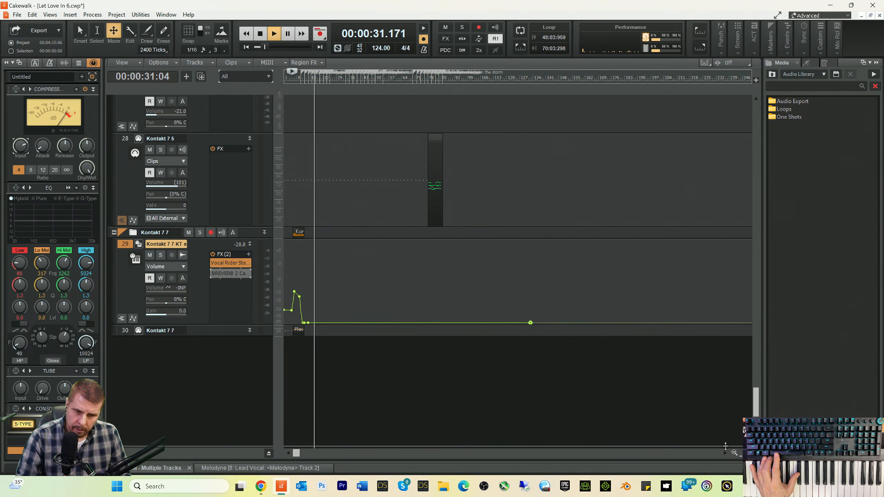
{"action": "left_click", "coordinate": [734, 453]}
{"action": "left_click", "coordinate": [734, 453]}
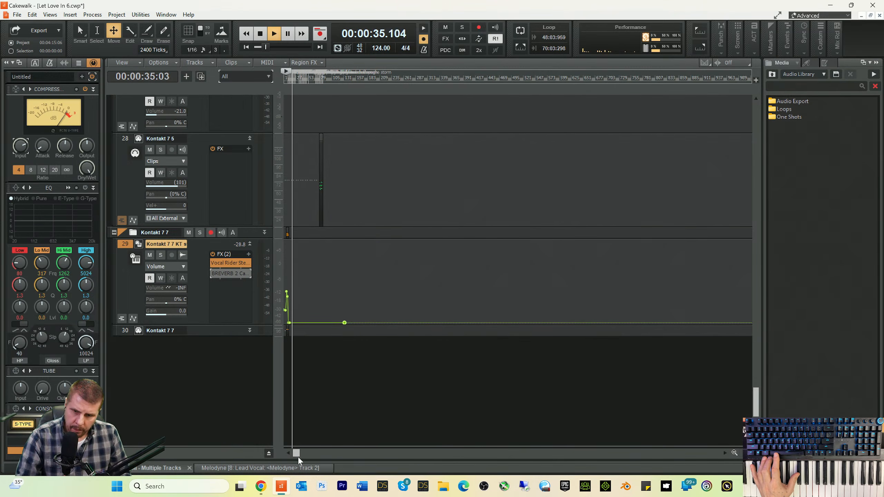
{"action": "key", "text": "space"}
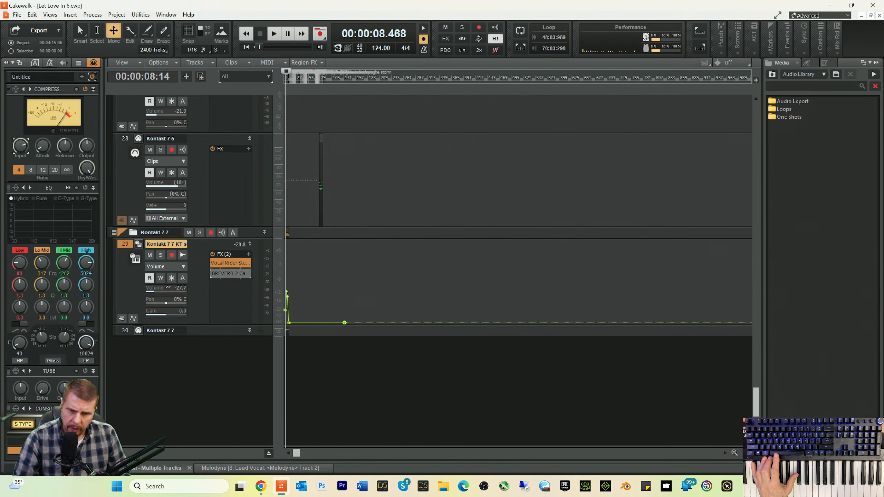
- Look through the track list up to the Vocal track and back to the flute, and expand the bus pane to examine the buses
{"action": "left_click_drag", "start_coordinate": [753, 451], "coordinate": [741, 450]}
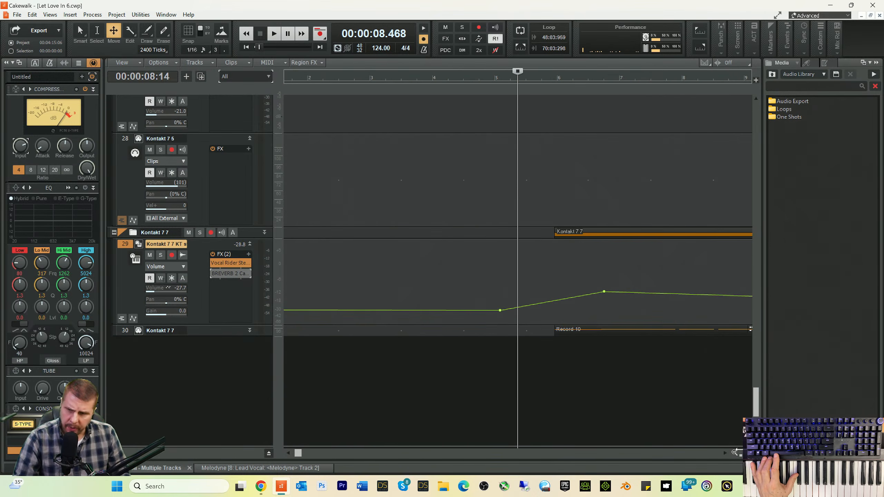
{"action": "scroll", "coordinate": [254, 221], "scroll_direction": "up", "scroll_amount": 10}
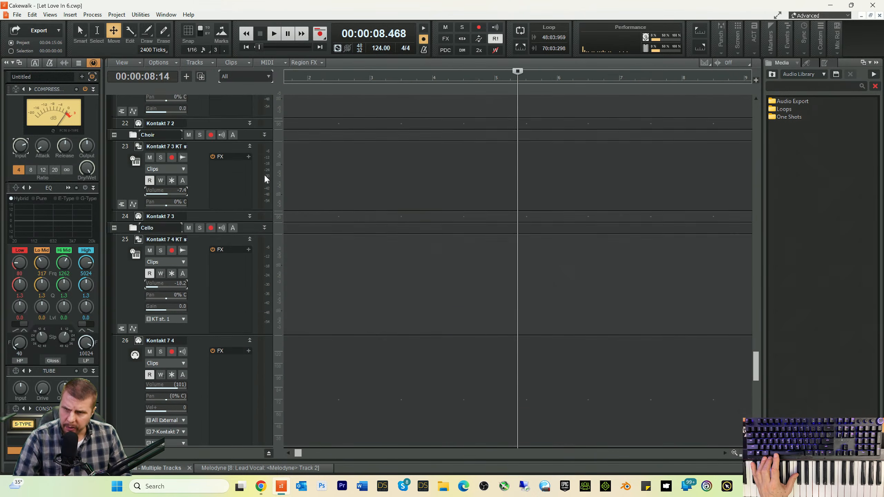
{"action": "scroll", "coordinate": [267, 168], "scroll_direction": "up", "scroll_amount": 10}
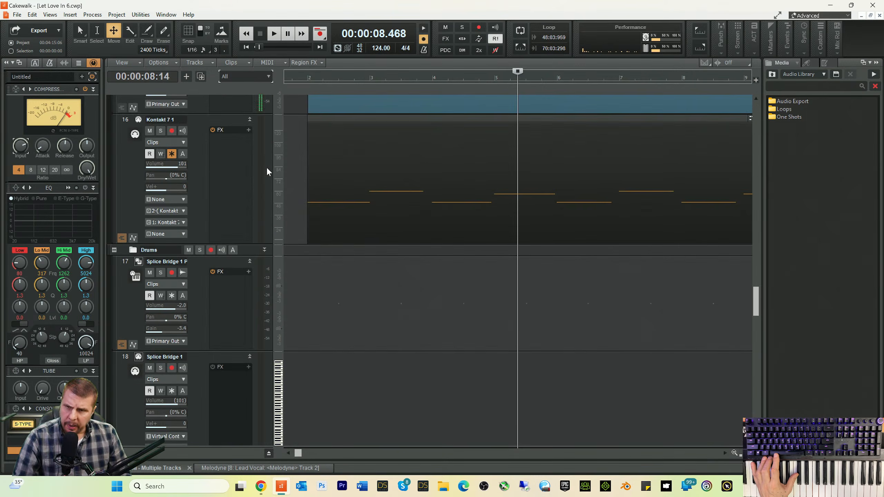
{"action": "scroll", "coordinate": [267, 167], "scroll_direction": "up", "scroll_amount": 10}
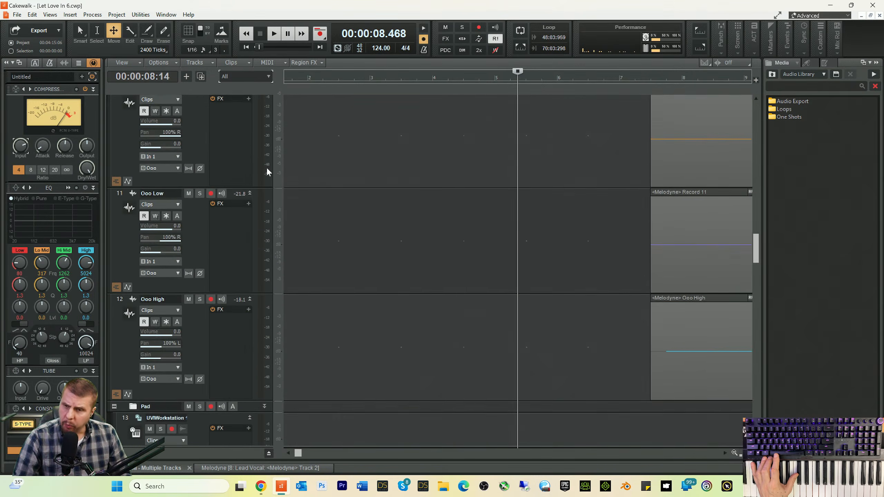
{"action": "scroll", "coordinate": [266, 167], "scroll_direction": "up", "scroll_amount": 10}
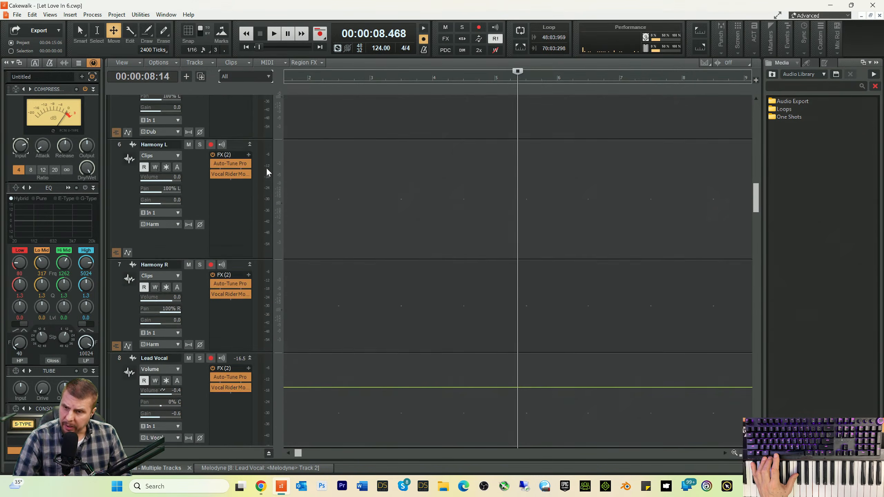
{"action": "scroll", "coordinate": [266, 167], "scroll_direction": "up", "scroll_amount": 10}
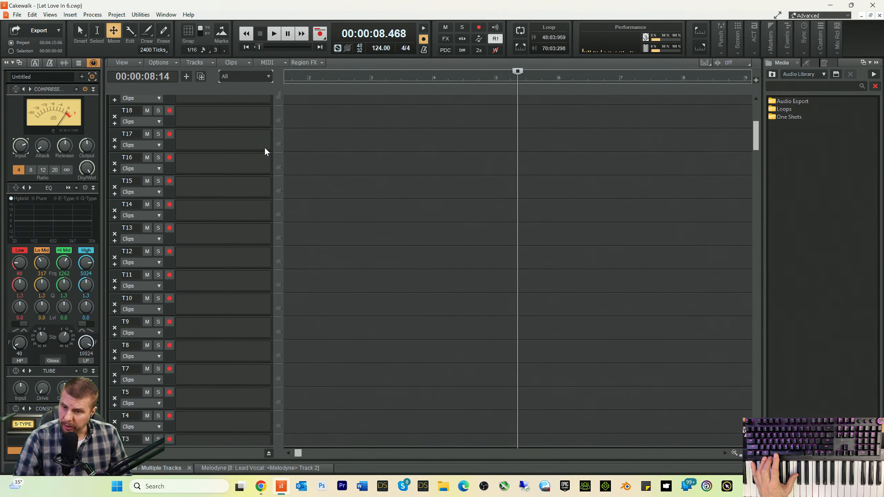
{"action": "scroll", "coordinate": [265, 151], "scroll_direction": "up", "scroll_amount": 2}
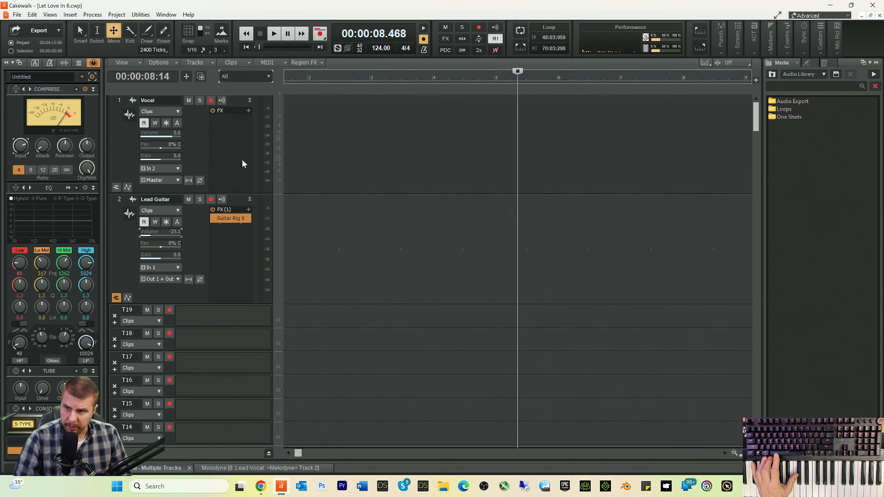
{"action": "scroll", "coordinate": [254, 187], "scroll_direction": "down", "scroll_amount": 10}
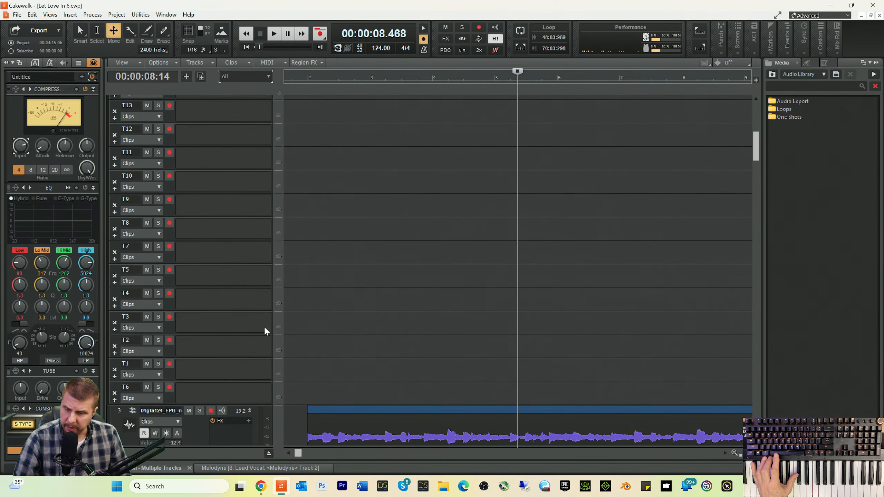
{"action": "scroll", "coordinate": [269, 338], "scroll_direction": "down", "scroll_amount": 3}
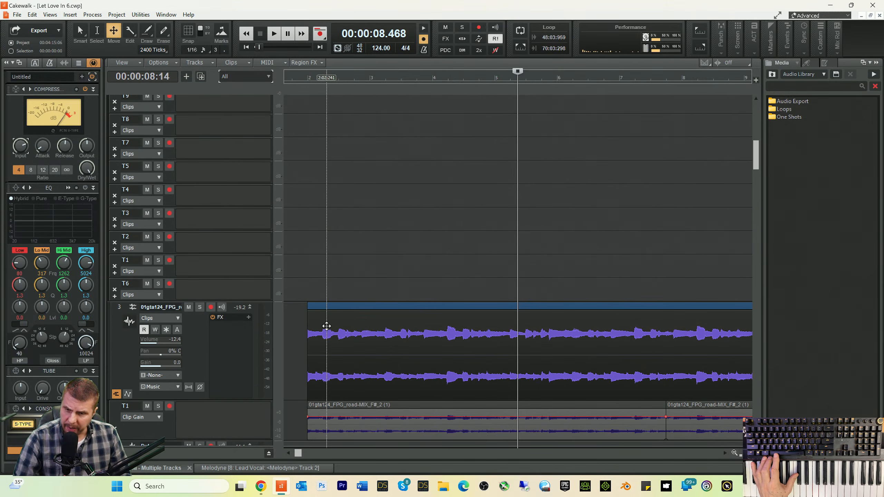
{"action": "scroll", "coordinate": [326, 326], "scroll_direction": "down", "scroll_amount": 10}
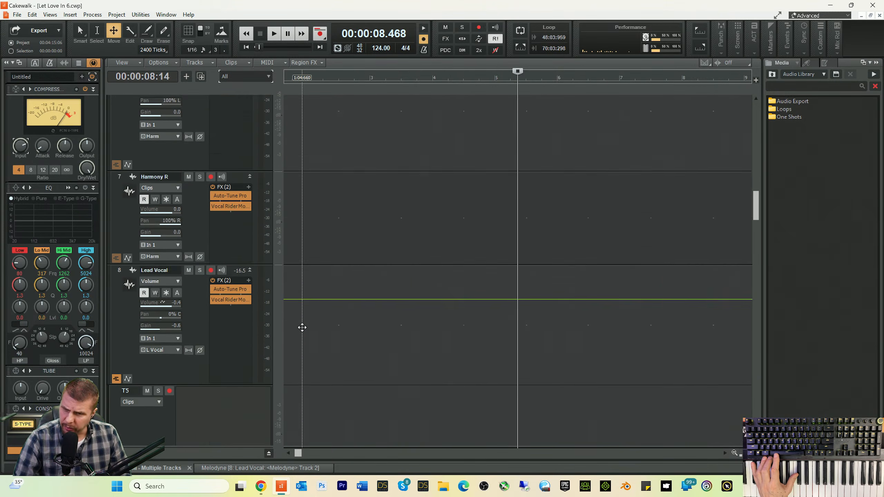
{"action": "scroll", "coordinate": [302, 327], "scroll_direction": "down", "scroll_amount": 10}
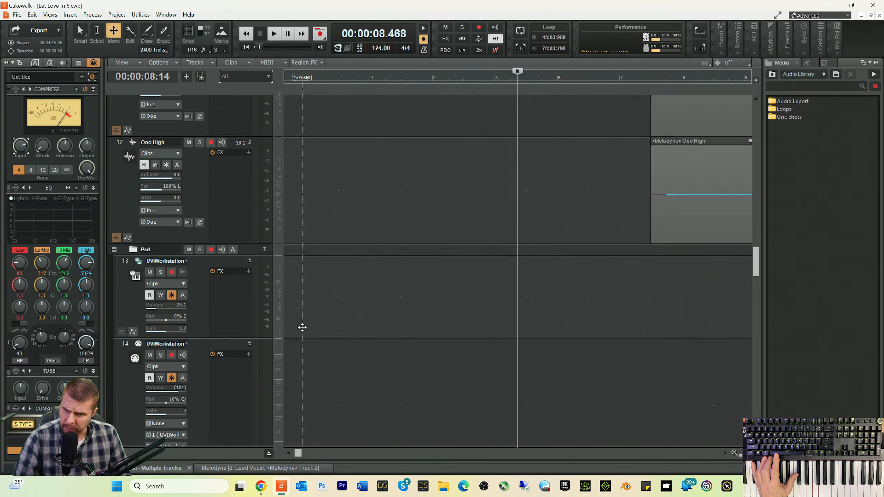
{"action": "scroll", "coordinate": [302, 327], "scroll_direction": "down", "scroll_amount": 10}
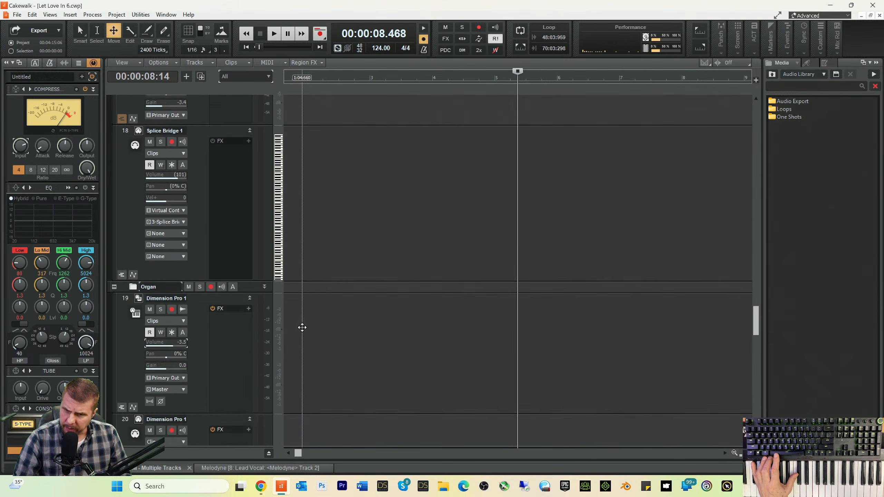
{"action": "scroll", "coordinate": [302, 327], "scroll_direction": "down", "scroll_amount": 10}
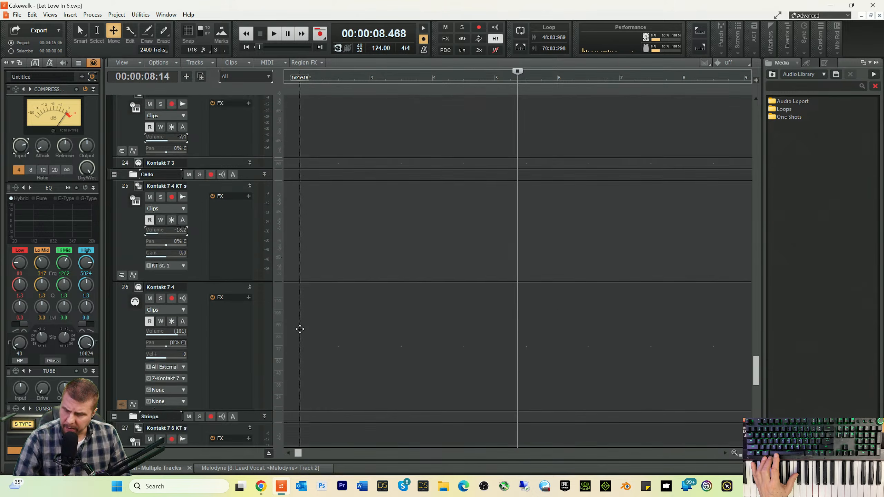
{"action": "scroll", "coordinate": [299, 329], "scroll_direction": "down", "scroll_amount": 8}
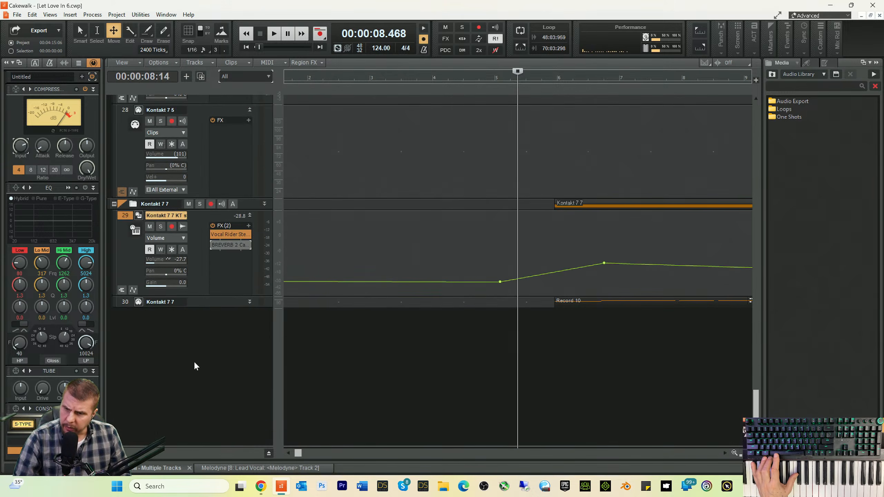
{"action": "left_click_drag", "start_coordinate": [186, 450], "coordinate": [203, 223]}
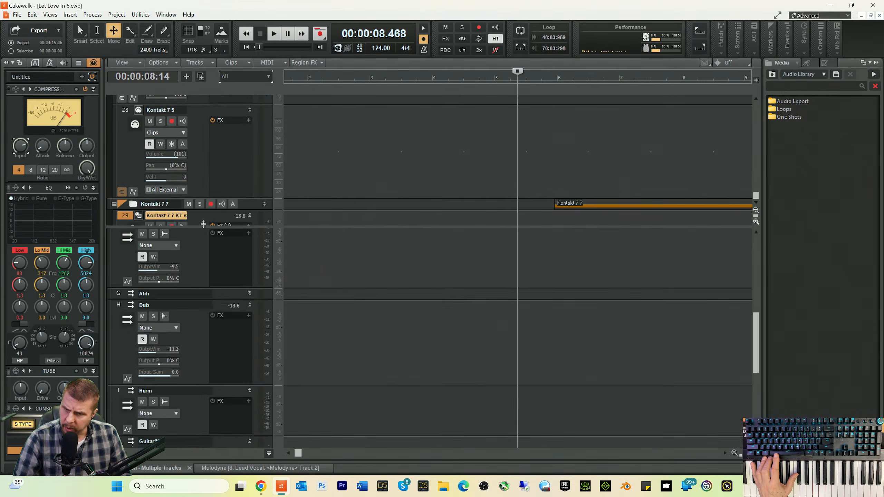
- Expand the Master bus and turn off the bypass for all FX racks of the bus type
{"action": "scroll", "coordinate": [370, 353], "scroll_direction": "up", "scroll_amount": 6}
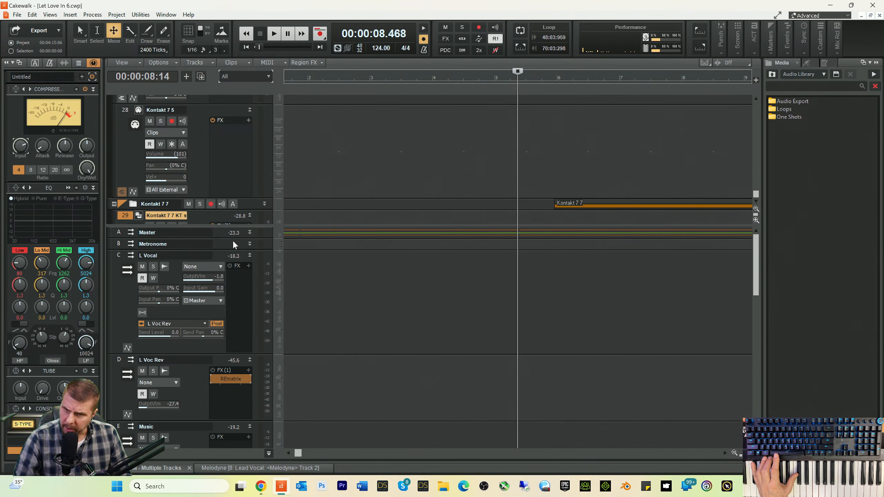
{"action": "left_click_drag", "start_coordinate": [232, 238], "coordinate": [232, 291]}
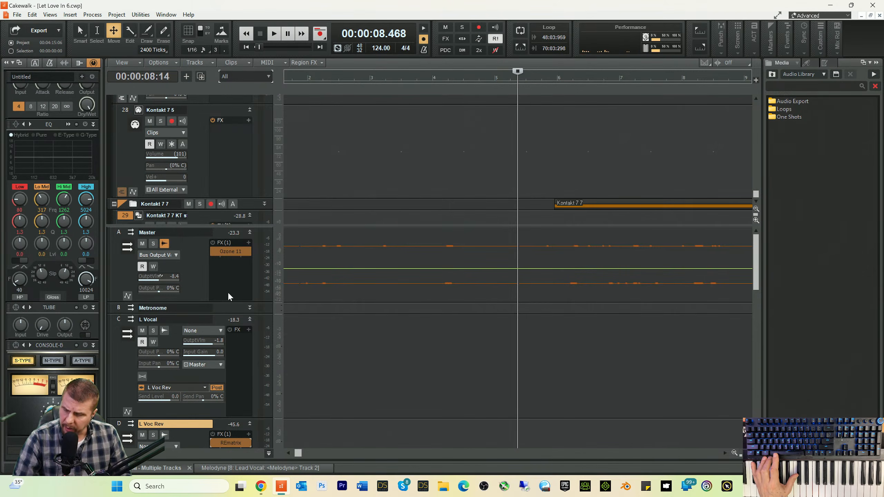
{"action": "key", "text": "space"}
{"action": "key", "text": "space"}
{"action": "right_click", "coordinate": [225, 275]}
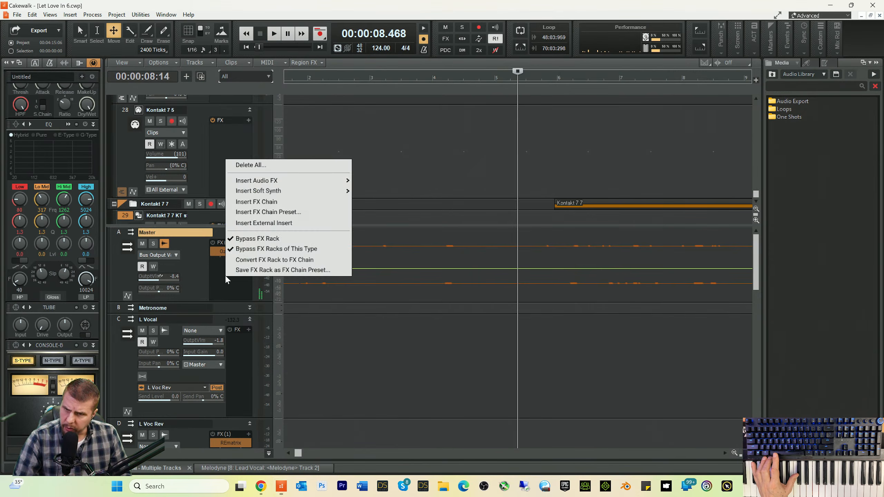
{"action": "left_click", "coordinate": [244, 248]}
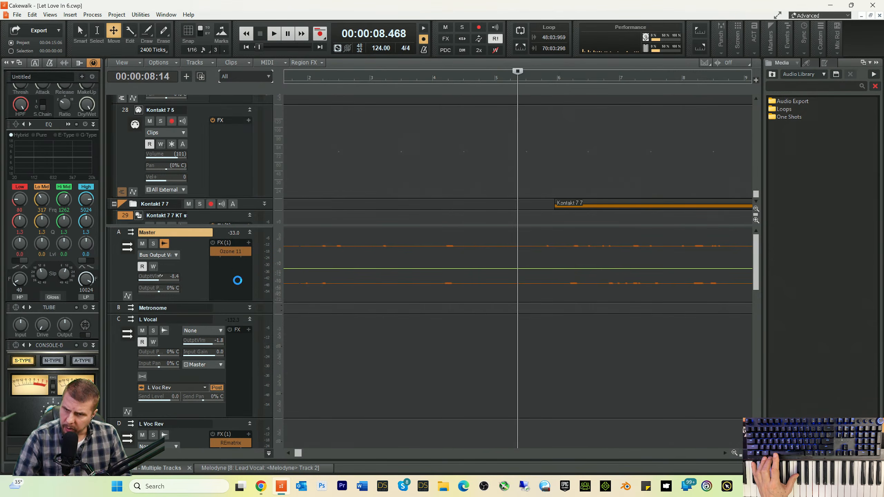
- Check the FX rack bypass options on the Strings track and examine the other tracks' effect racks up to Dub L
{"action": "right_click", "coordinate": [221, 158]}
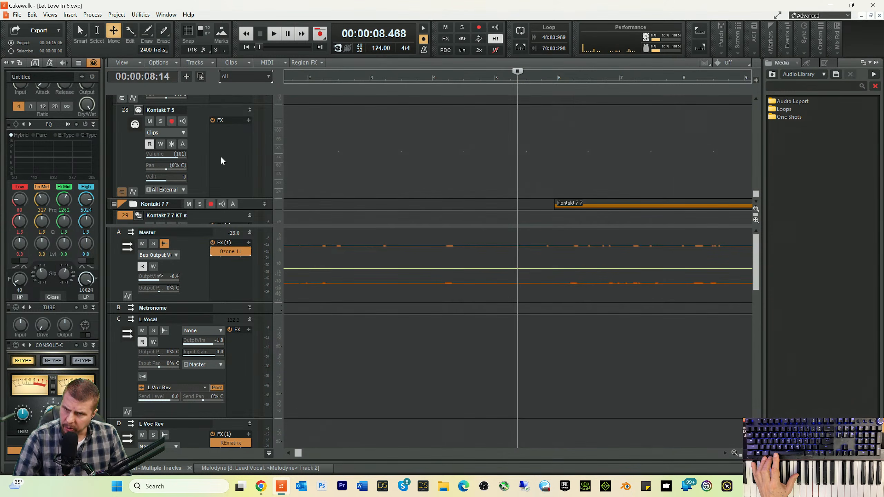
{"action": "left_click", "coordinate": [327, 150]}
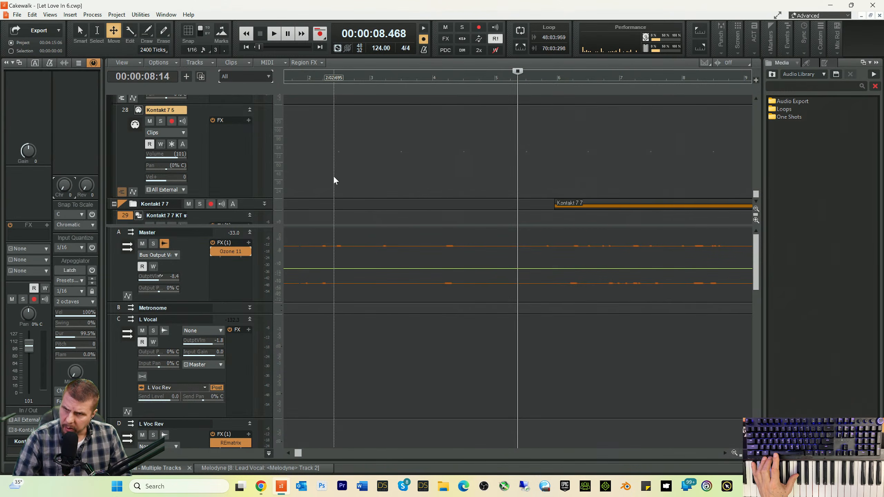
{"action": "scroll", "coordinate": [266, 185], "scroll_direction": "up", "scroll_amount": 3}
{"action": "right_click", "coordinate": [221, 205]}
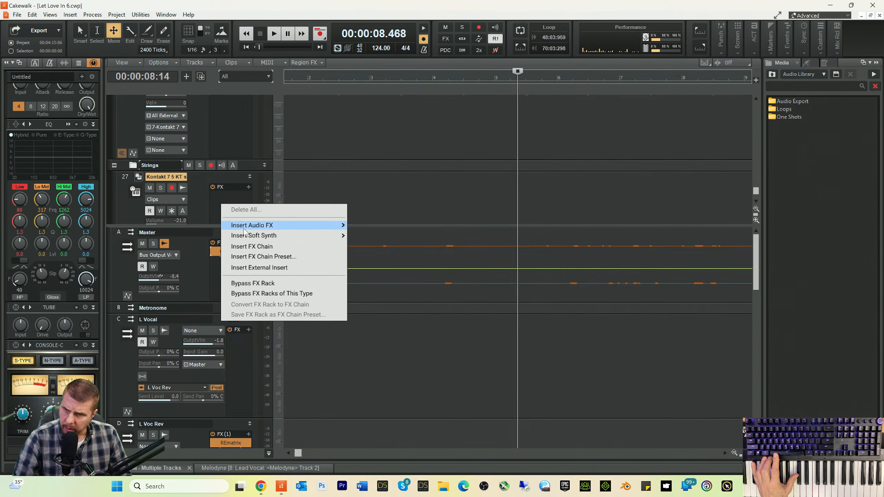
{"action": "left_click", "coordinate": [388, 160]}
{"action": "scroll", "coordinate": [372, 149], "scroll_direction": "up", "scroll_amount": 5}
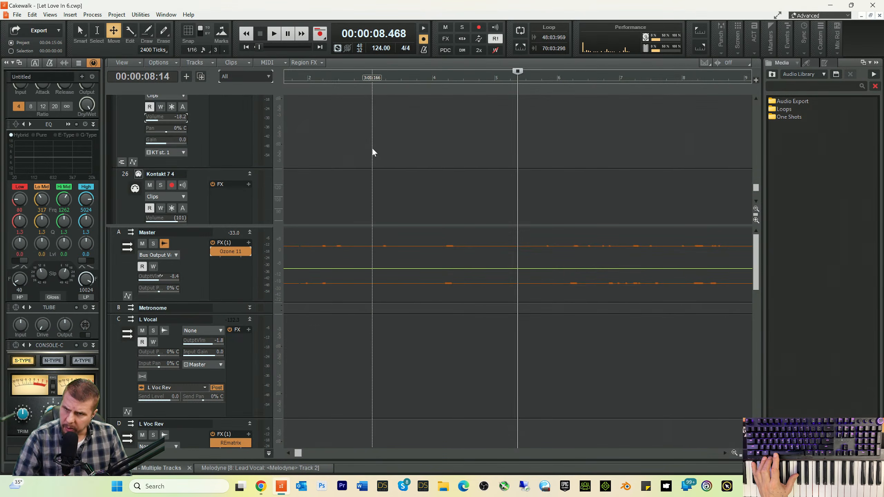
{"action": "scroll", "coordinate": [372, 152], "scroll_direction": "up", "scroll_amount": 6}
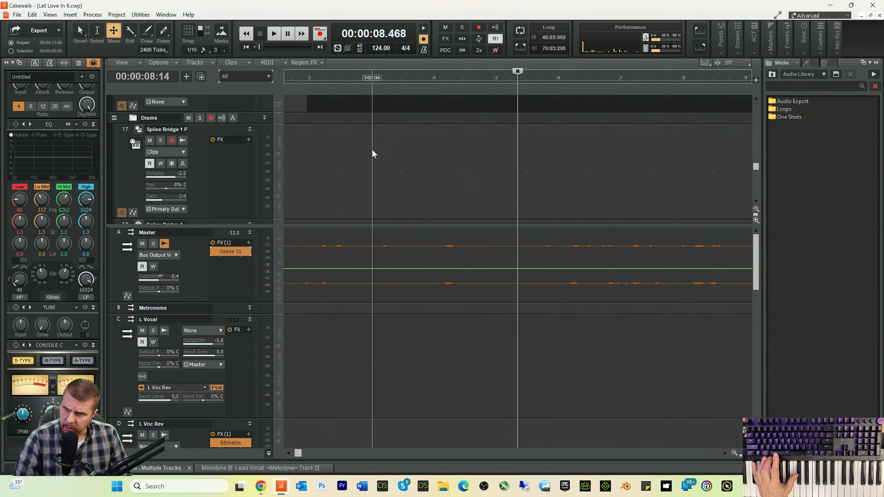
{"action": "scroll", "coordinate": [369, 154], "scroll_direction": "down", "scroll_amount": 3}
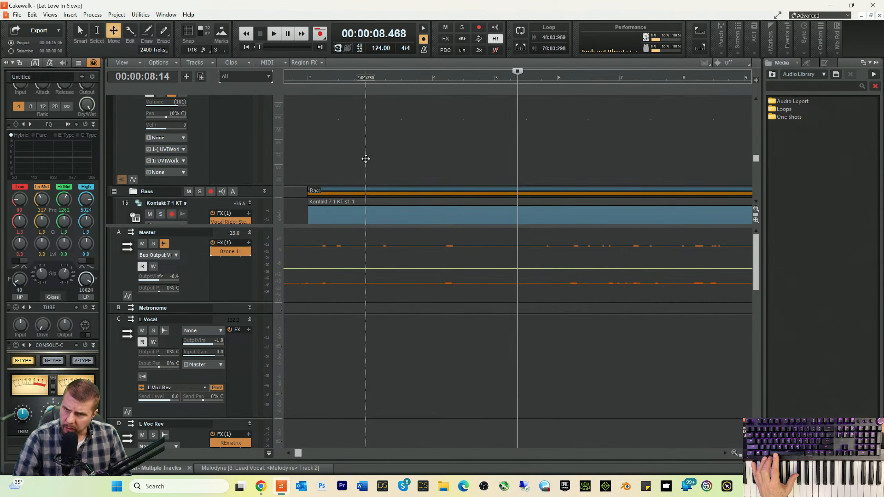
{"action": "scroll", "coordinate": [366, 159], "scroll_direction": "up", "scroll_amount": 5}
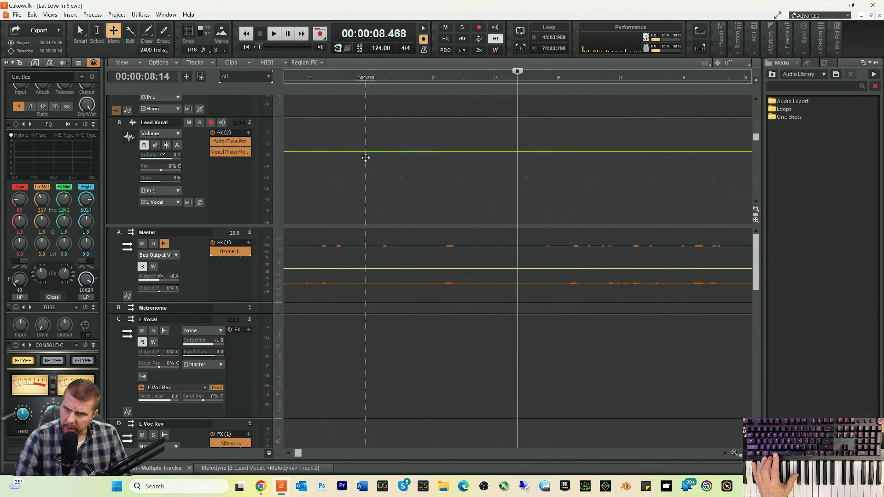
{"action": "scroll", "coordinate": [366, 158], "scroll_direction": "up", "scroll_amount": 3}
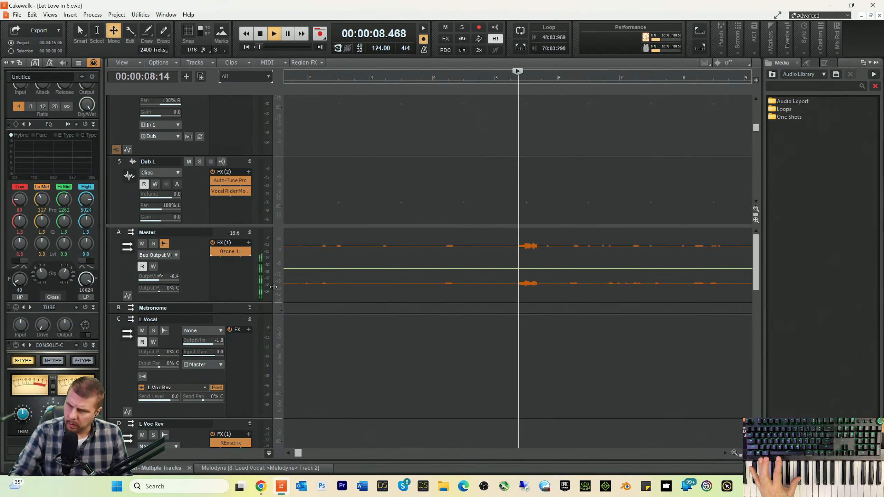
- Play the mix with the track pane enlarged over the buses, and return the play position to just before the "To let love in" marker
{"action": "key", "text": "space"}
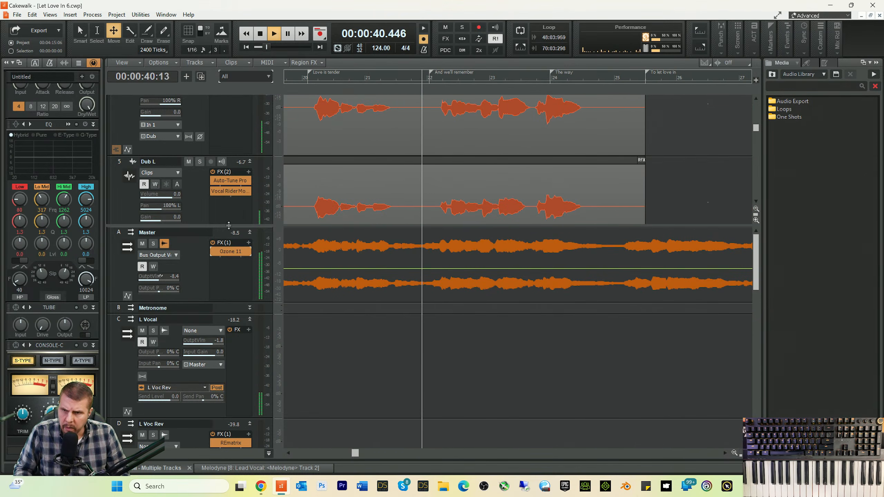
{"action": "left_click_drag", "start_coordinate": [233, 225], "coordinate": [223, 316]}
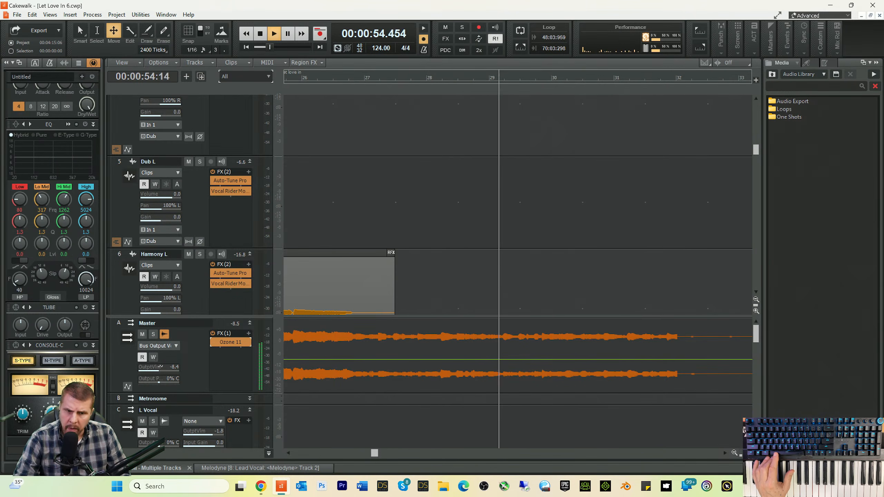
{"action": "left_click", "coordinate": [735, 453]}
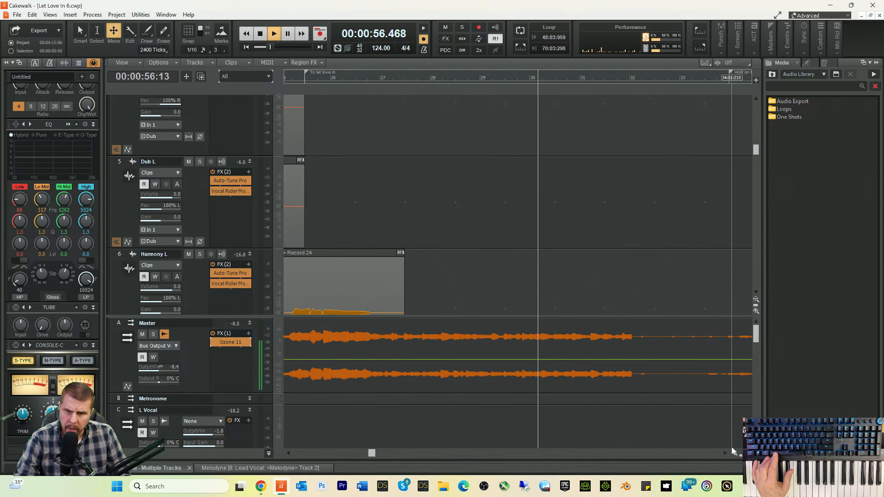
{"action": "left_click", "coordinate": [297, 79]}
{"action": "scroll", "coordinate": [423, 180], "scroll_direction": "down", "scroll_amount": 4}
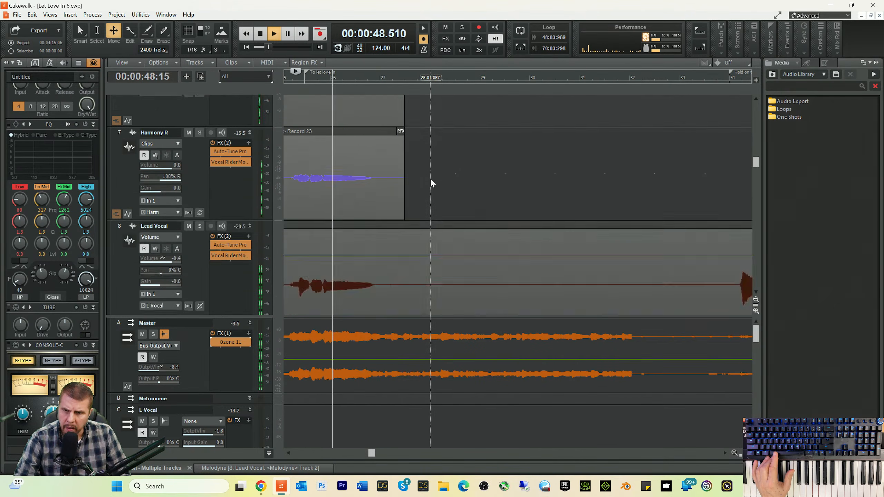
{"action": "key", "text": "space"}
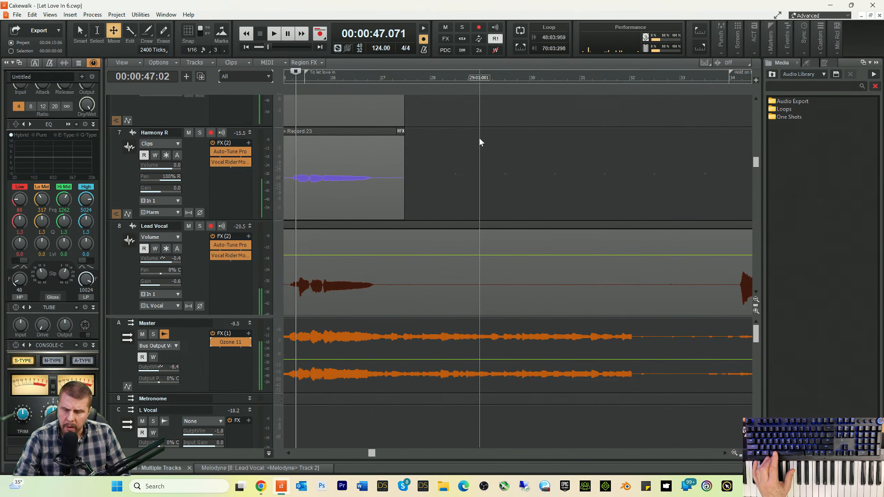
- Look through the tracks from Lead Vocal down to Drums and play the song again from just before "To let love in"
{"action": "scroll", "coordinate": [480, 139], "scroll_direction": "down", "scroll_amount": 2}
{"action": "scroll", "coordinate": [479, 139], "scroll_direction": "down", "scroll_amount": 8}
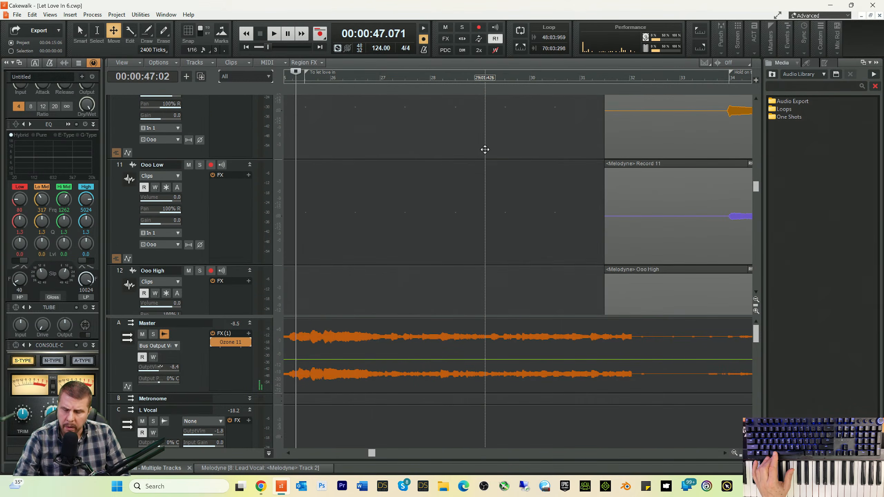
{"action": "scroll", "coordinate": [486, 150], "scroll_direction": "down", "scroll_amount": 8}
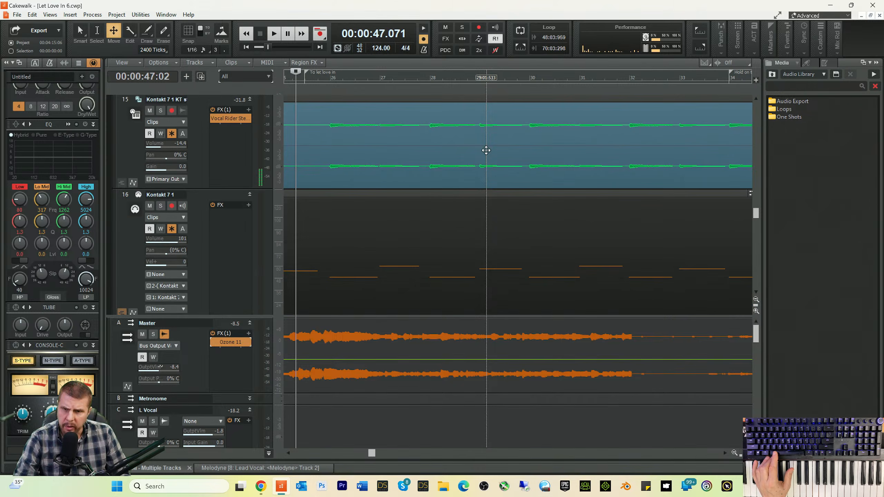
{"action": "scroll", "coordinate": [486, 150], "scroll_direction": "down", "scroll_amount": 3}
{"action": "scroll", "coordinate": [486, 150], "scroll_direction": "up", "scroll_amount": 3}
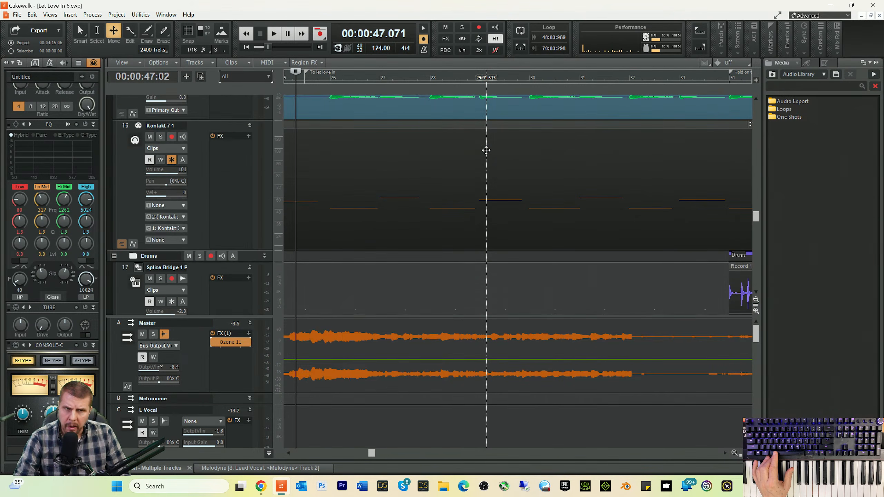
{"action": "key", "text": "space"}
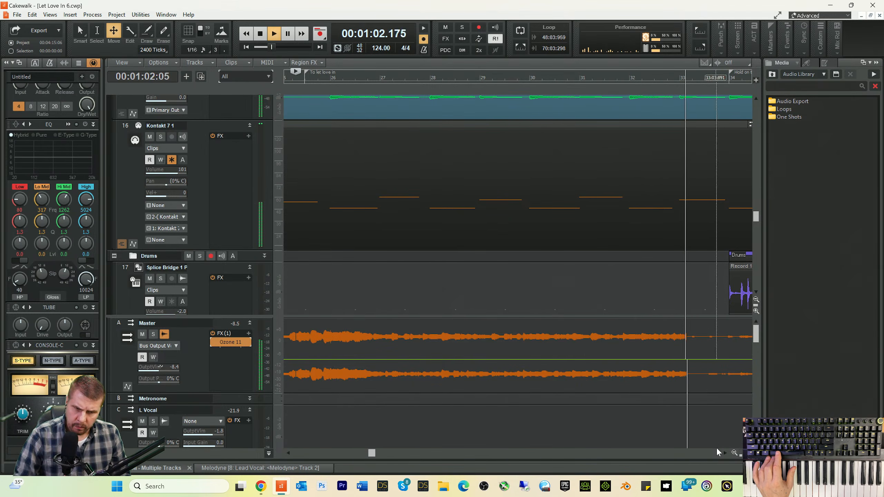
- Lower the volume of the Organ folder's Dimension Pro audio track to -19.4 while the song plays
{"action": "left_click", "coordinate": [733, 452]}
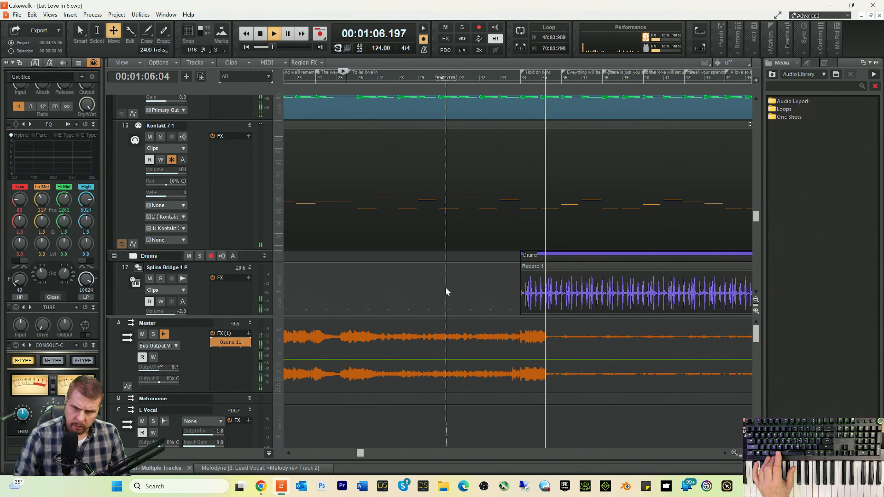
{"action": "scroll", "coordinate": [488, 278], "scroll_direction": "down", "scroll_amount": 3}
{"action": "scroll", "coordinate": [525, 275], "scroll_direction": "down", "scroll_amount": 9}
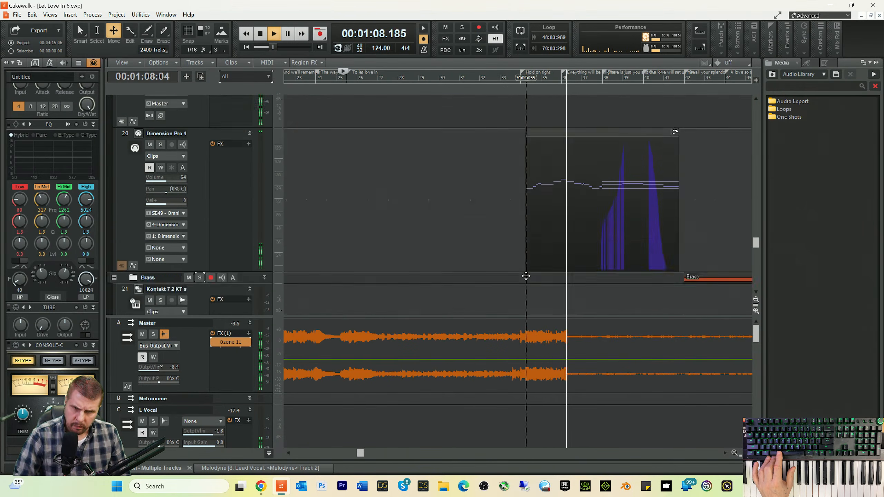
{"action": "scroll", "coordinate": [206, 167], "scroll_direction": "up", "scroll_amount": 5}
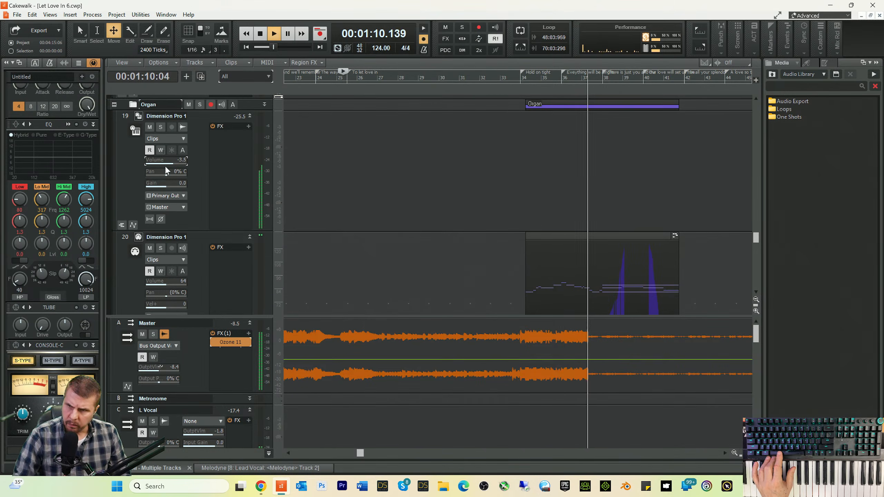
{"action": "mouse_move", "coordinate": [164, 161]}
{"action": "left_mouse_down"}
{"action": "mouse_move", "coordinate": [149, 161]}
{"action": "mouse_move", "coordinate": [172, 163]}
{"action": "left_mouse_up"}
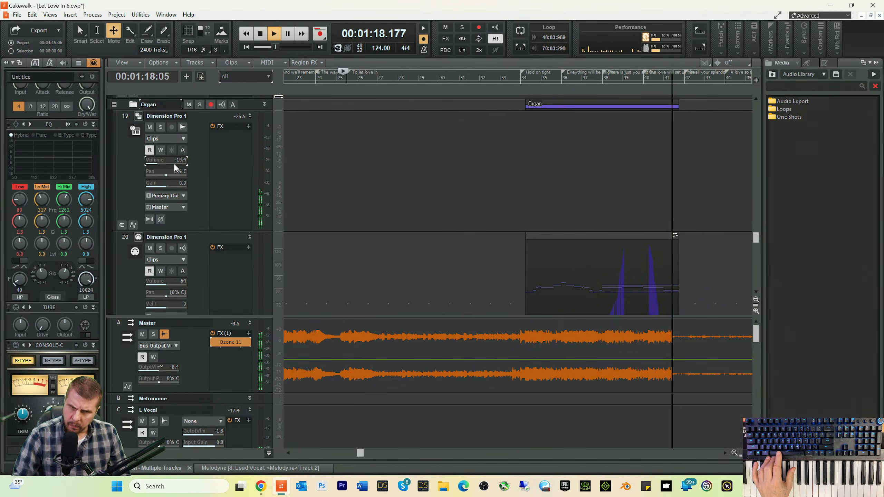
- Lower the volume of the Brass folder's Kontakt audio track to -20.1 during playback
{"action": "scroll", "coordinate": [358, 207], "scroll_direction": "down", "scroll_amount": 5}
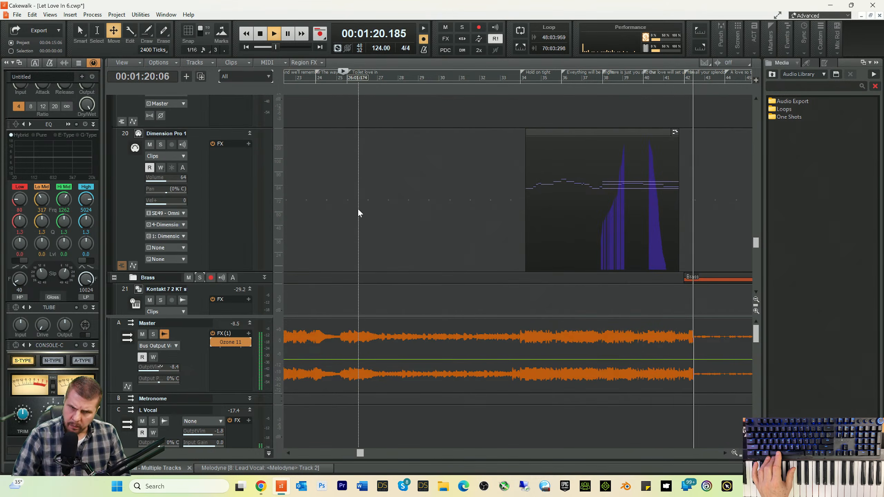
{"action": "scroll", "coordinate": [358, 208], "scroll_direction": "down", "scroll_amount": 1}
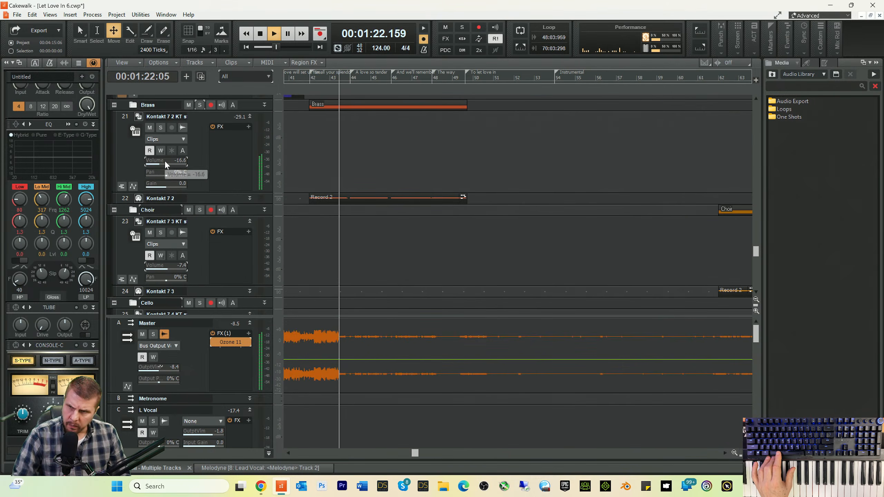
{"action": "left_click_drag", "start_coordinate": [165, 161], "coordinate": [163, 160]}
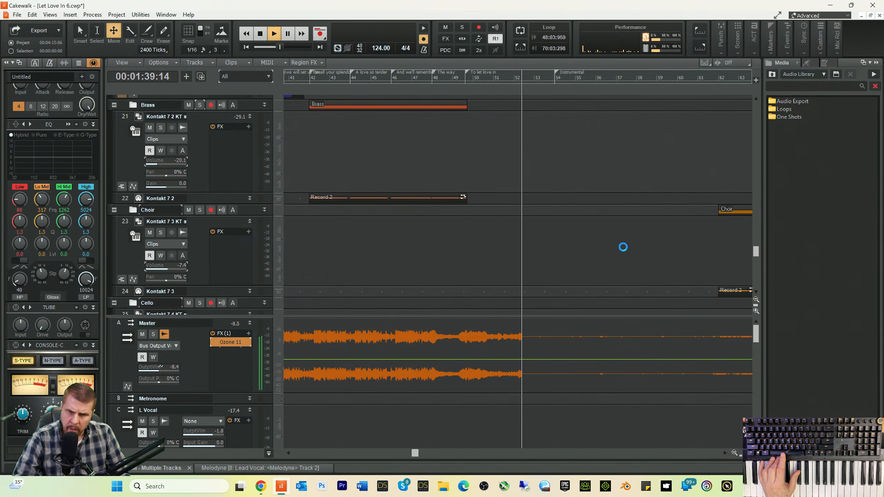
- Examine the tracks between Organ and flute during playback of the instrumental, with more of the timeline in view, ending at Choir and Cello
{"action": "scroll", "coordinate": [640, 206], "scroll_direction": "down", "scroll_amount": 6}
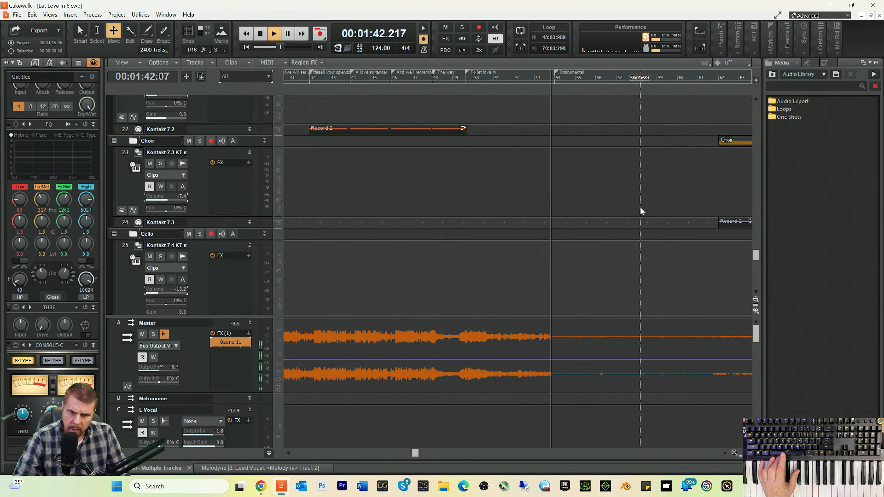
{"action": "scroll", "coordinate": [641, 209], "scroll_direction": "down", "scroll_amount": 6}
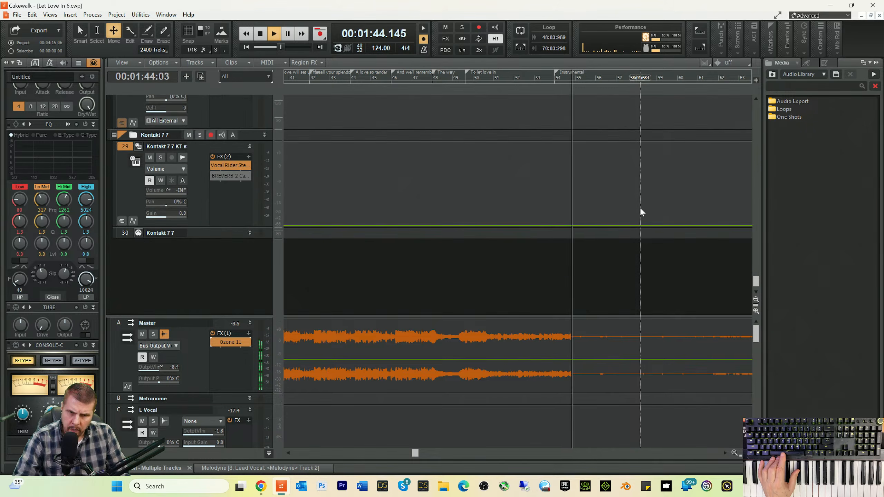
{"action": "left_click", "coordinate": [734, 453]}
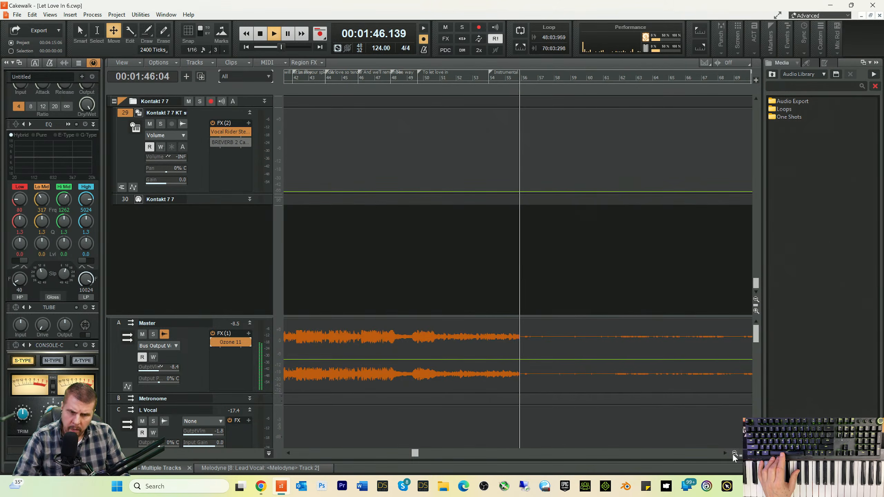
{"action": "scroll", "coordinate": [530, 214], "scroll_direction": "up", "scroll_amount": 10}
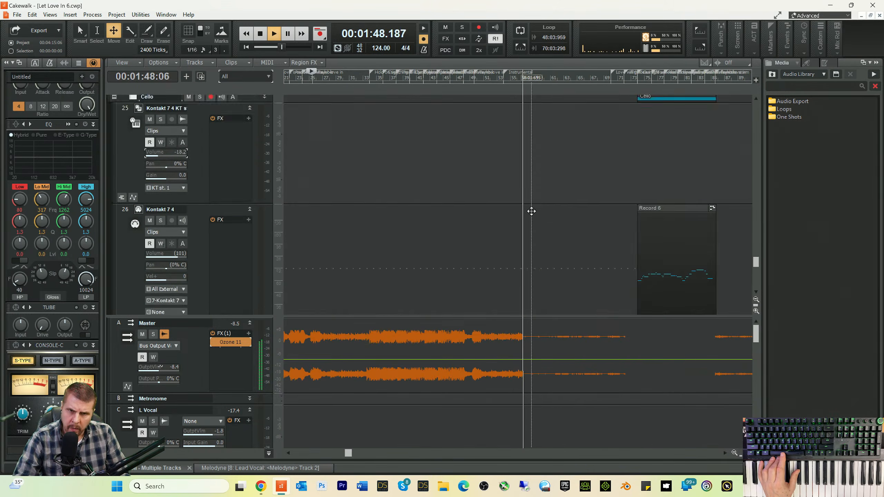
{"action": "scroll", "coordinate": [543, 213], "scroll_direction": "up", "scroll_amount": 4}
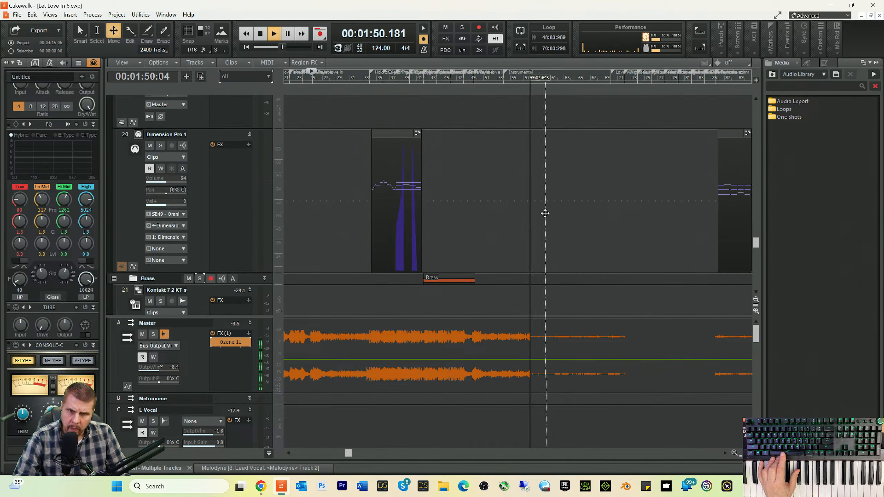
{"action": "scroll", "coordinate": [550, 214], "scroll_direction": "down", "scroll_amount": 5}
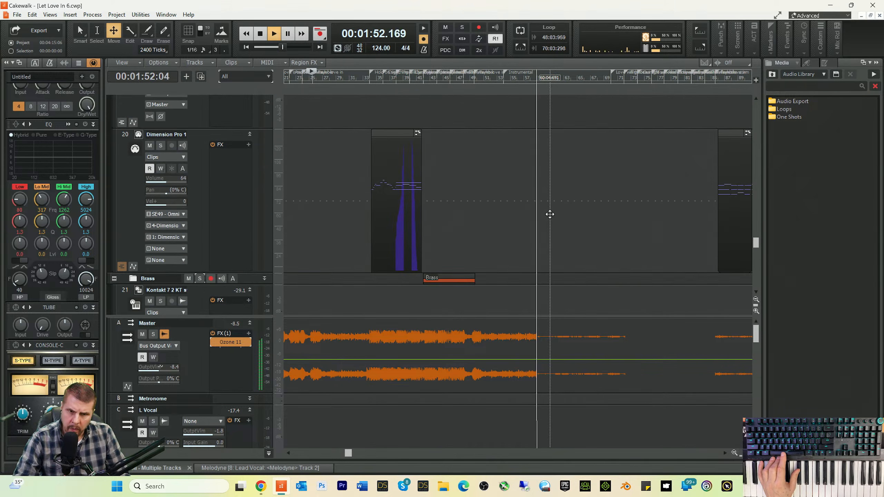
{"action": "scroll", "coordinate": [549, 213], "scroll_direction": "down", "scroll_amount": 2}
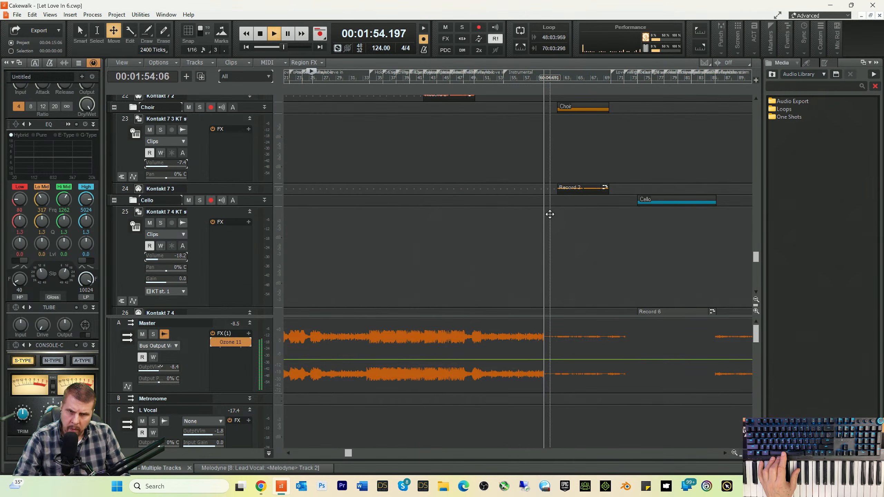
- Lower the volume of the Choir folder's Kontakt audio track to -16.4 and replay from just before the Choir clip
{"action": "scroll", "coordinate": [548, 214], "scroll_direction": "up", "scroll_amount": 2}
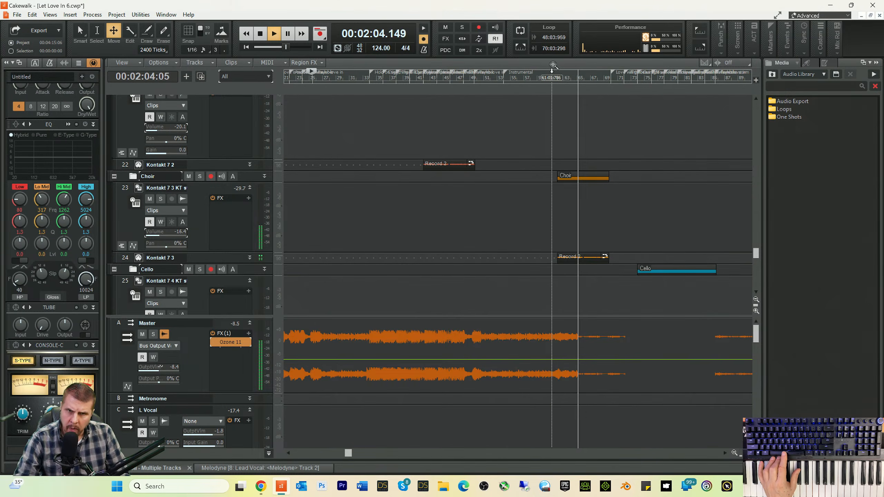
{"action": "left_click", "coordinate": [553, 79]}
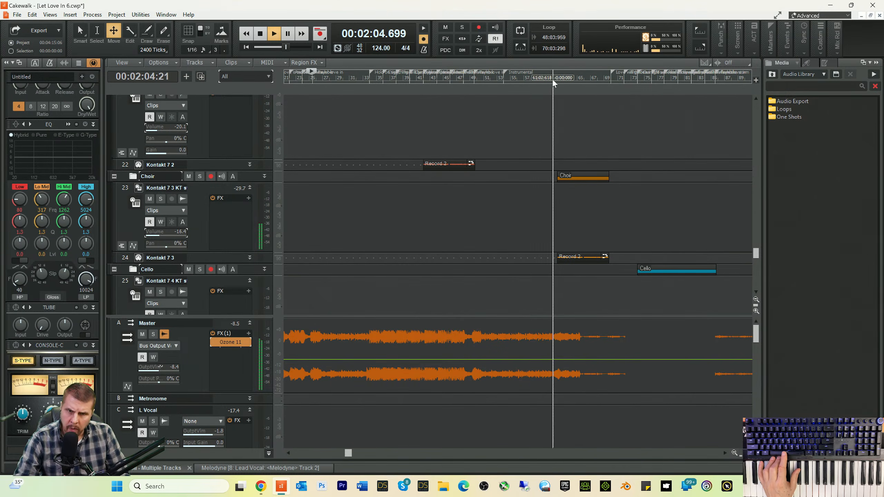
{"action": "left_click", "coordinate": [237, 468]}
{"action": "left_click", "coordinate": [145, 467]}
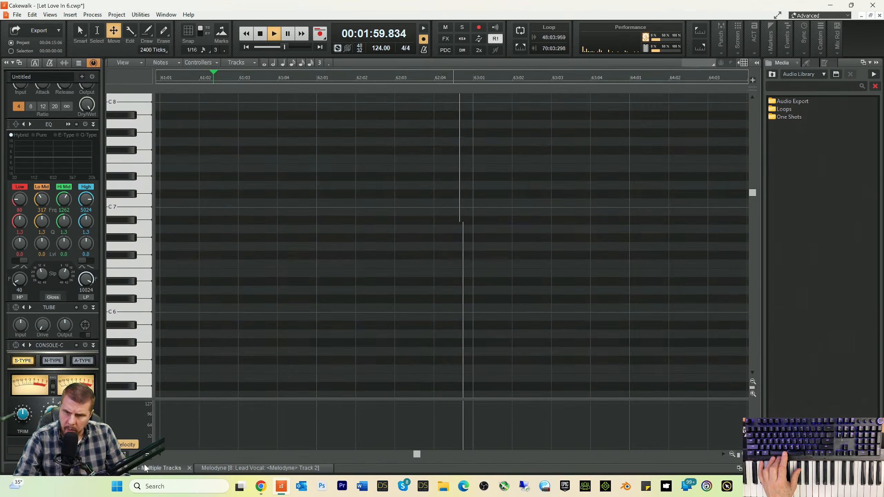
{"action": "key", "text": "space"}
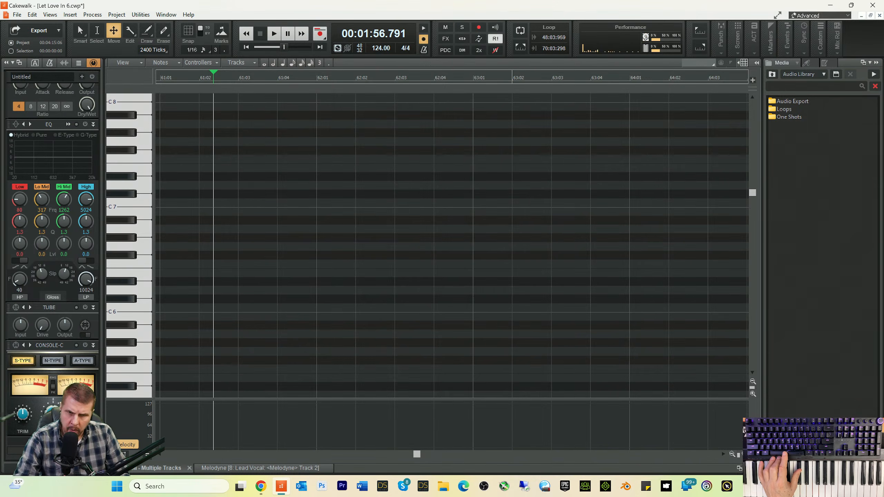
{"action": "key", "text": "d"}
{"action": "key", "text": "space"}
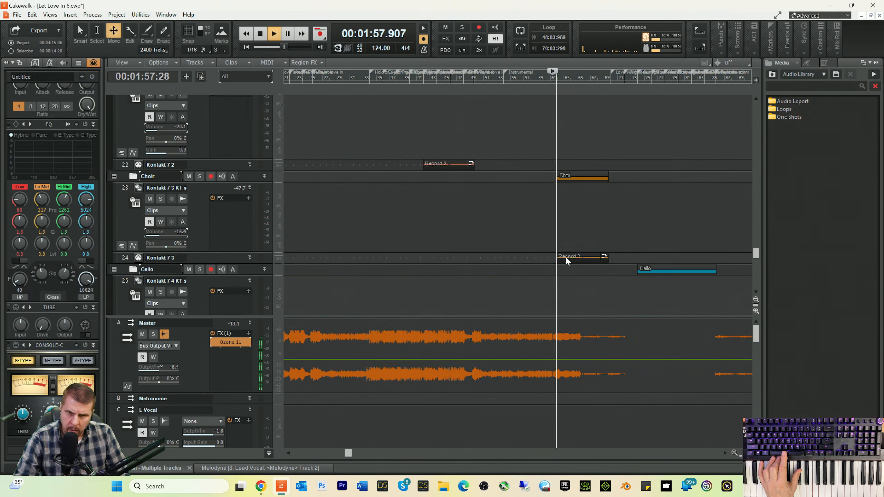
- Open the Choir MIDI notes in the Piano Roll and shift them all so the first chord starts at 62:01
{"action": "key", "text": "space"}
{"action": "key", "text": "d"}
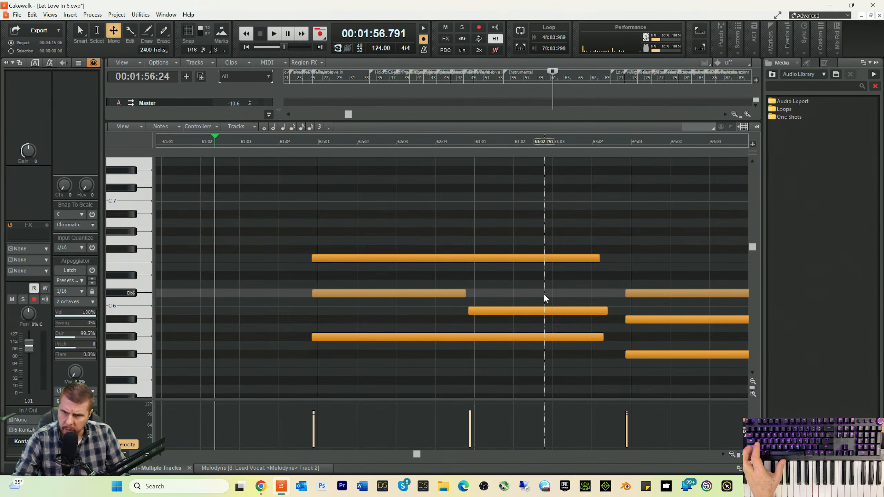
{"action": "key", "text": "ctrl+z"}
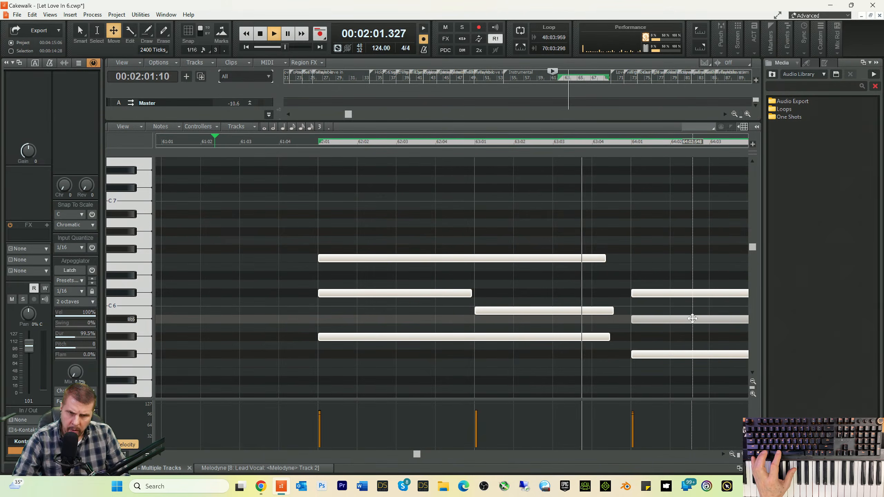
{"action": "key", "text": "space"}
- Using the Smart tool and 1/16 snap, extend the F6, B5 and G#5 notes to 64:01 and the first Db6 note to 63:01
{"action": "key", "text": "t"}
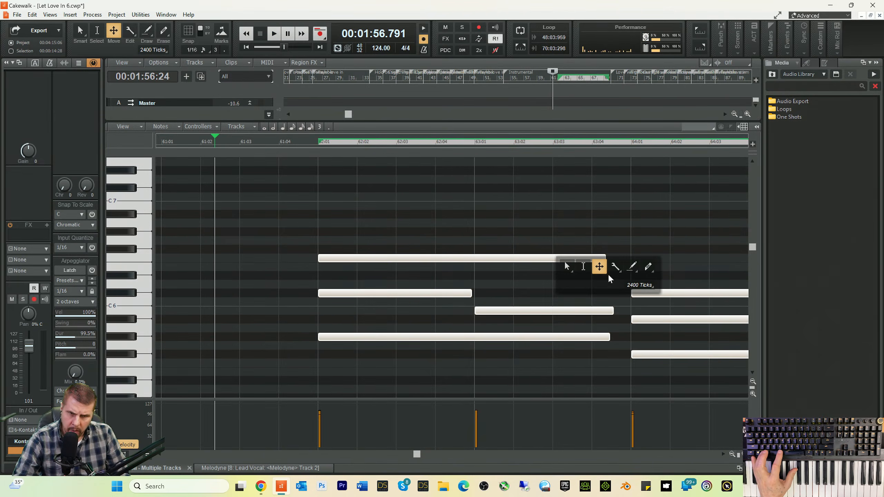
{"action": "left_click", "coordinate": [571, 264]}
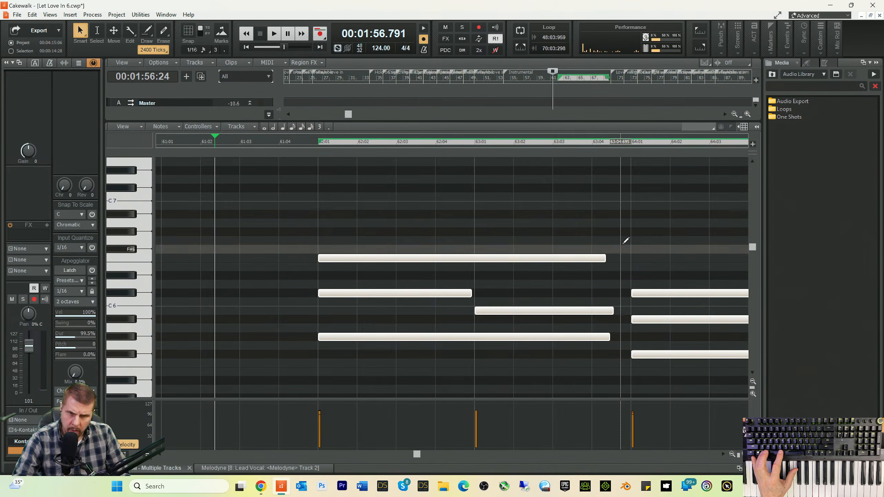
{"action": "left_click", "coordinate": [616, 254]}
{"action": "left_click_drag", "start_coordinate": [606, 258], "coordinate": [628, 255]}
{"action": "left_click", "coordinate": [186, 34]}
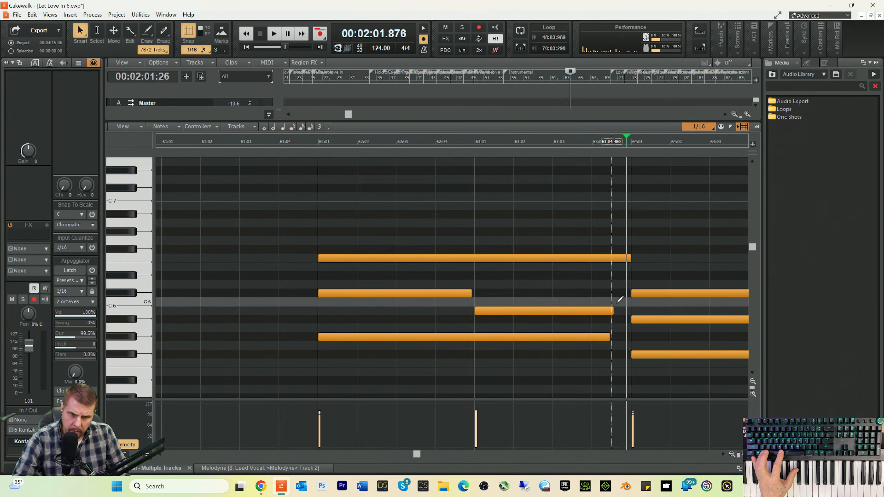
{"action": "left_click_drag", "start_coordinate": [613, 311], "coordinate": [627, 339]}
{"action": "left_click_drag", "start_coordinate": [472, 293], "coordinate": [475, 293]}
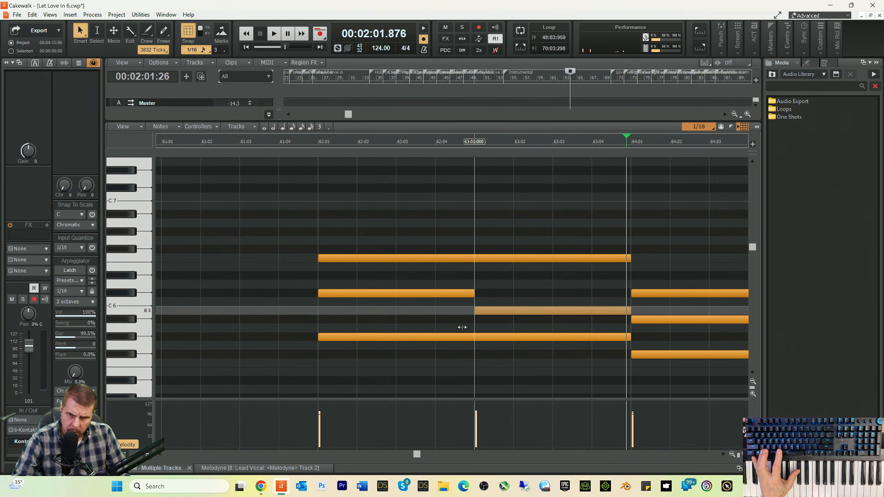
- Play the Choir notes from just before 62:01 and extend the inner note that starts at 64:01 to end at 65:01
{"action": "left_click", "coordinate": [297, 140]}
{"action": "key", "text": "space"}
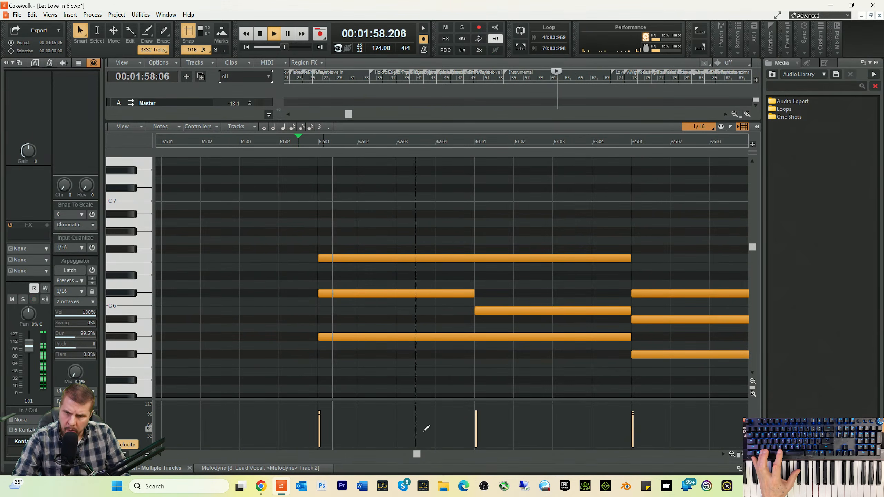
{"action": "left_click_drag", "start_coordinate": [417, 454], "coordinate": [423, 454]}
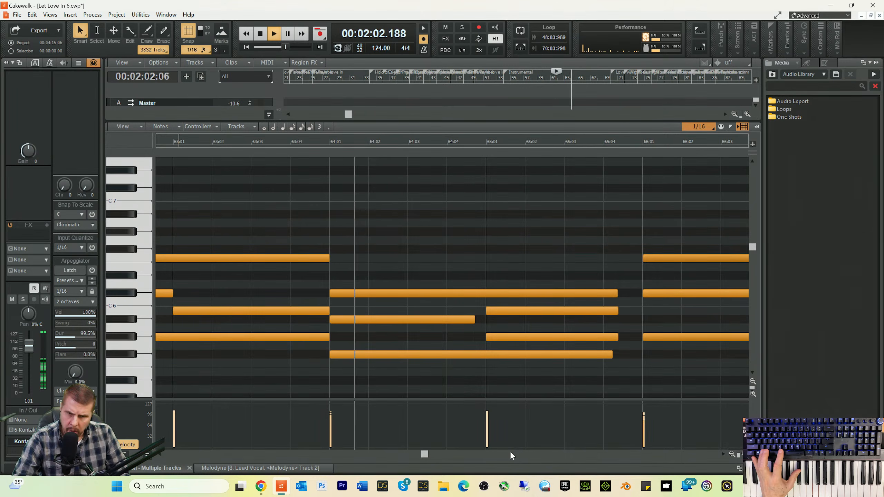
{"action": "left_click_drag", "start_coordinate": [539, 273], "coordinate": [623, 383]}
{"action": "key", "text": "space"}
{"action": "left_click", "coordinate": [597, 200]}
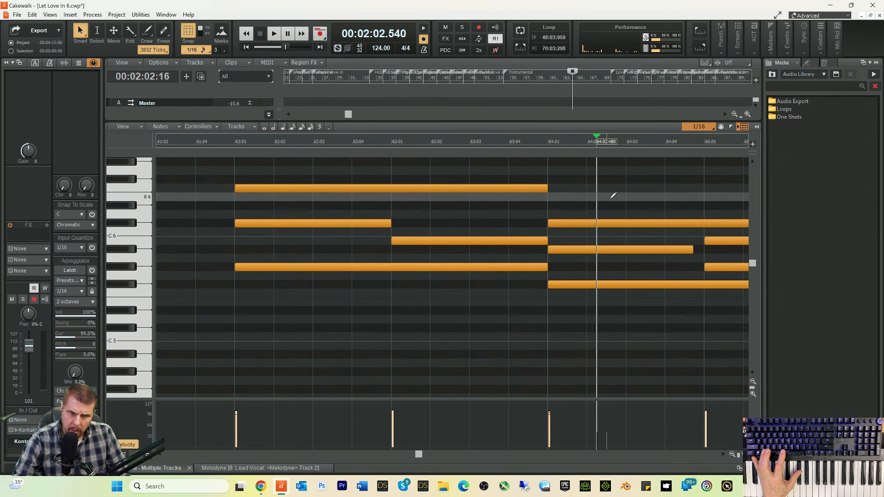
{"action": "left_click_drag", "start_coordinate": [693, 249], "coordinate": [704, 248]}
- Extend the notes ending in bar 65 to 66:01, trim the following Db6 note to 67:01, and resume playback
{"action": "left_click_drag", "start_coordinate": [425, 454], "coordinate": [432, 454]}
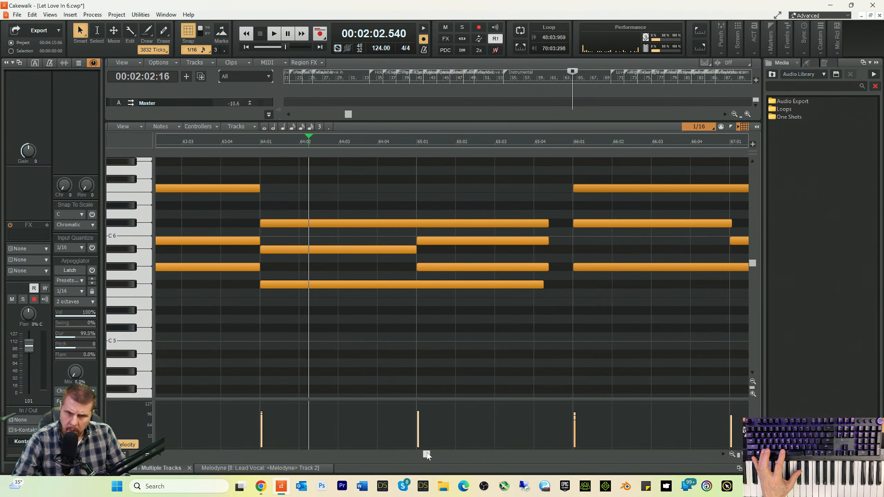
{"action": "left_click_drag", "start_coordinate": [546, 224], "coordinate": [572, 284]}
{"action": "left_click", "coordinate": [545, 240]}
{"action": "left_click_drag", "start_coordinate": [730, 226], "coordinate": [730, 225]}
{"action": "key", "text": "space"}
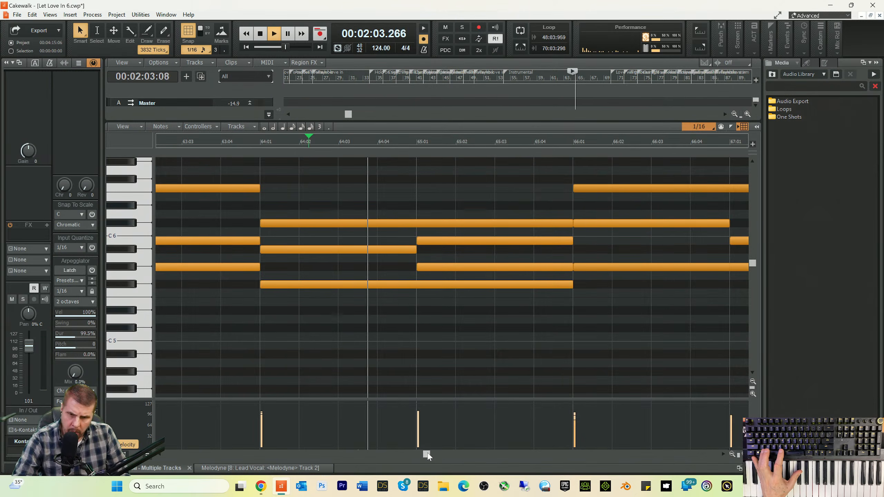
- Extend the F6 note that starts at 66:01 to end at 68:01 while the song plays
{"action": "left_click_drag", "start_coordinate": [427, 455], "coordinate": [434, 455]}
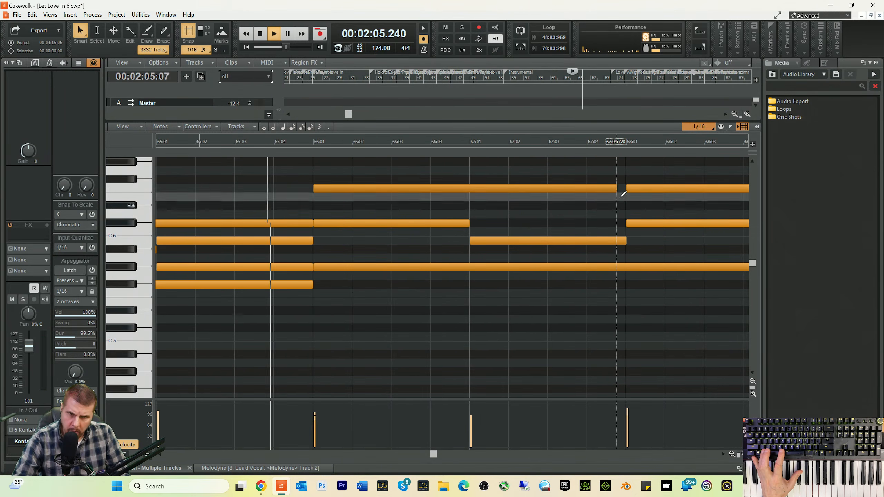
{"action": "left_click_drag", "start_coordinate": [617, 189], "coordinate": [626, 188]}
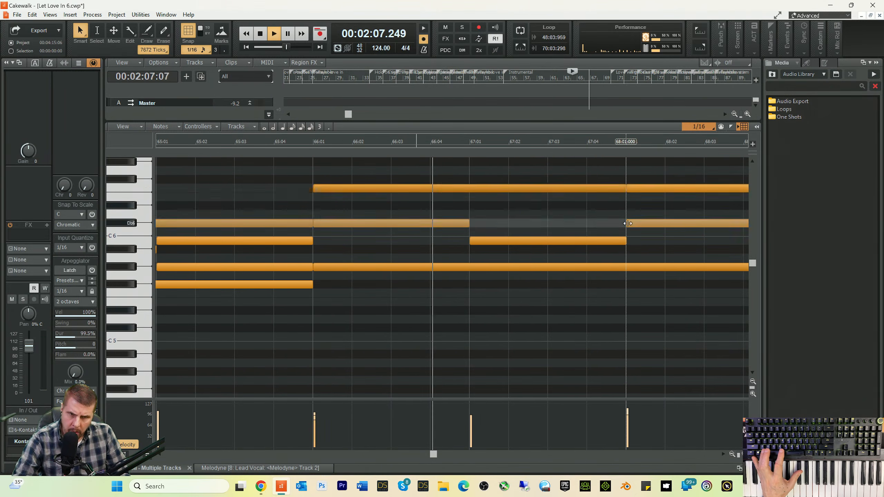
{"action": "left_click_drag", "start_coordinate": [628, 223], "coordinate": [628, 223]}
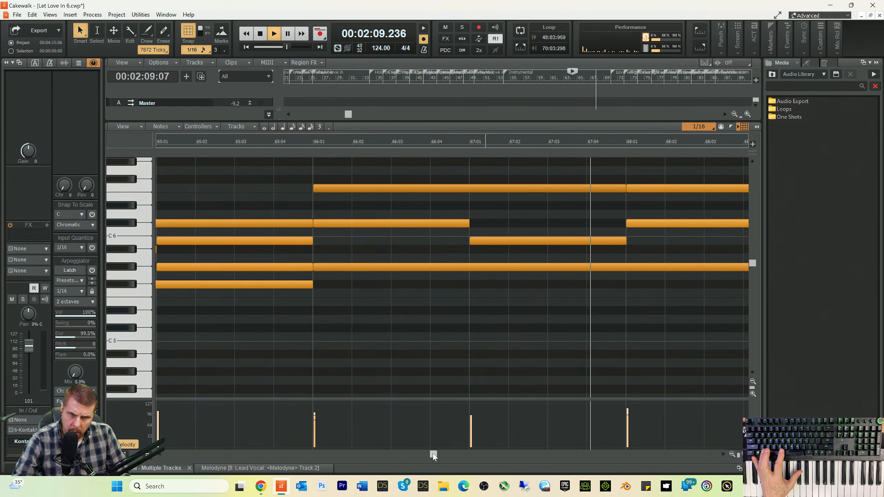
- Extend the final Choir chord's F6, Db6 and G#5 notes to 69:04 and play from 69:02
{"action": "left_click_drag", "start_coordinate": [434, 454], "coordinate": [441, 455]}
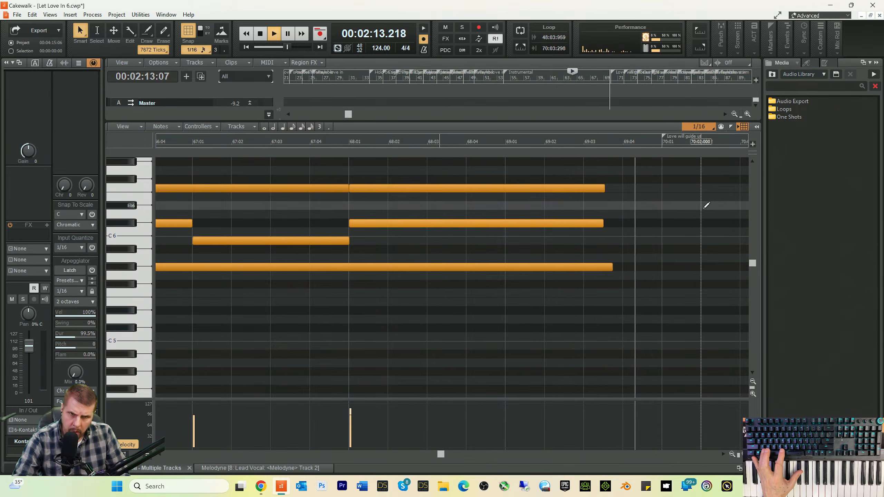
{"action": "left_click", "coordinate": [556, 141]}
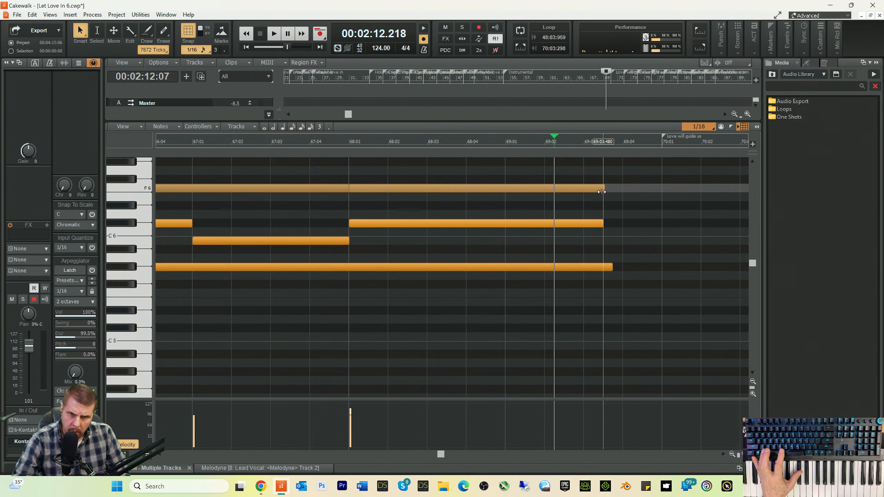
{"action": "left_click_drag", "start_coordinate": [602, 192], "coordinate": [623, 193]}
{"action": "left_click", "coordinate": [603, 220]}
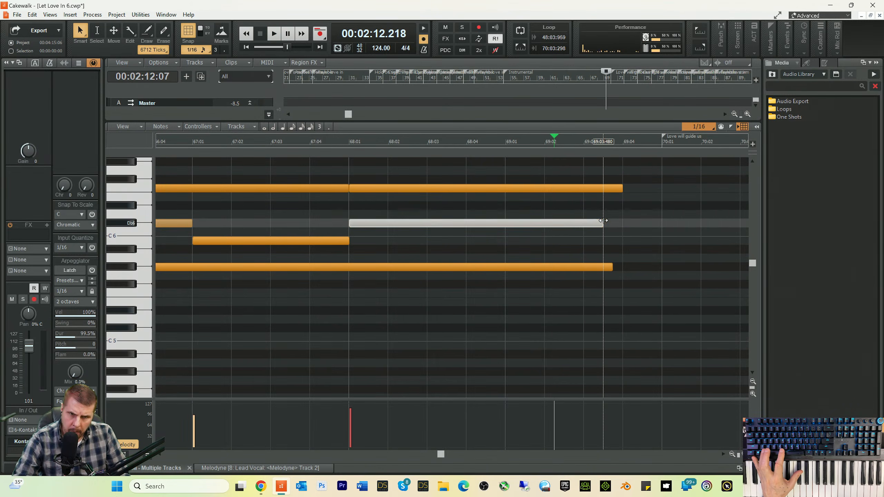
{"action": "left_click_drag", "start_coordinate": [603, 221], "coordinate": [623, 221]}
{"action": "left_click_drag", "start_coordinate": [612, 267], "coordinate": [619, 266]}
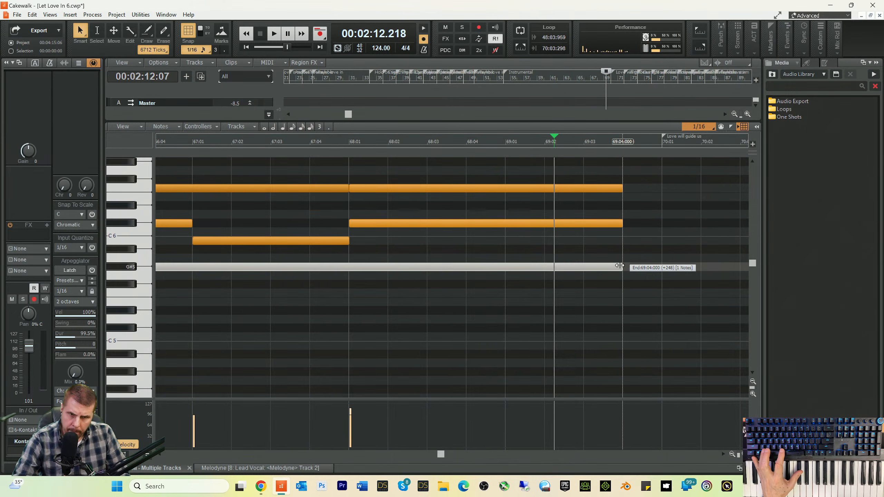
{"action": "left_click", "coordinate": [638, 272]}
{"action": "key", "text": "space"}
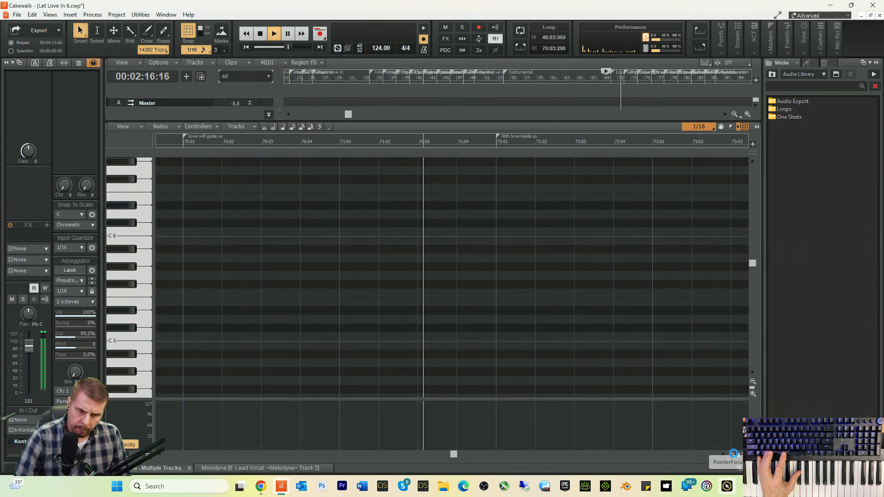
- Save the project, view the whole Choir part during playback, and close the Piano Roll
{"action": "key", "text": "ctrl+s"}
{"action": "left_click", "coordinate": [733, 454]}
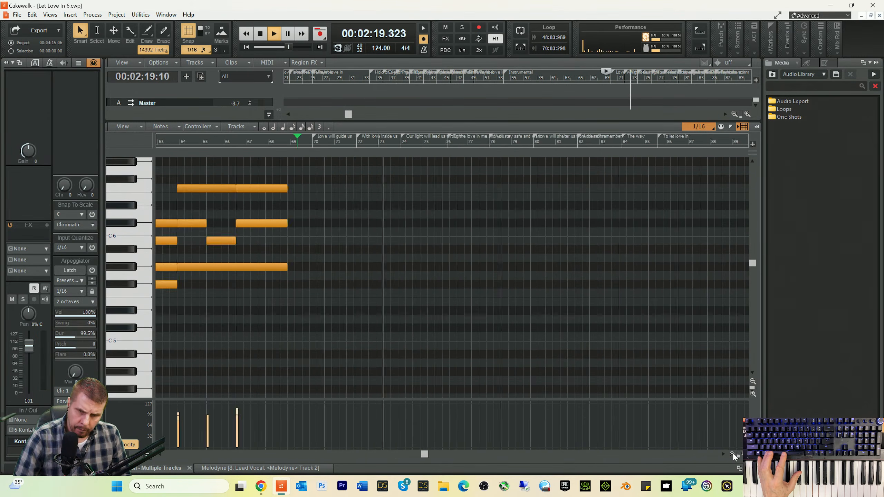
{"action": "left_click", "coordinate": [733, 453]}
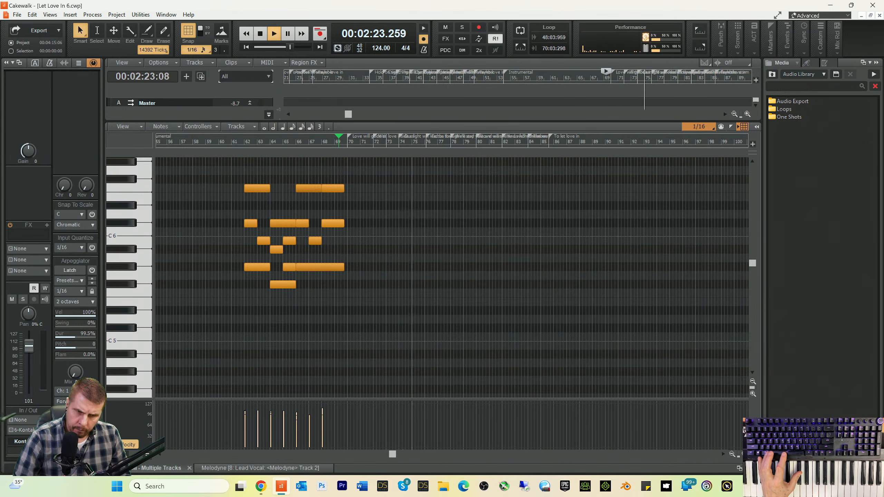
{"action": "key", "text": "d"}
{"action": "key", "text": "space"}
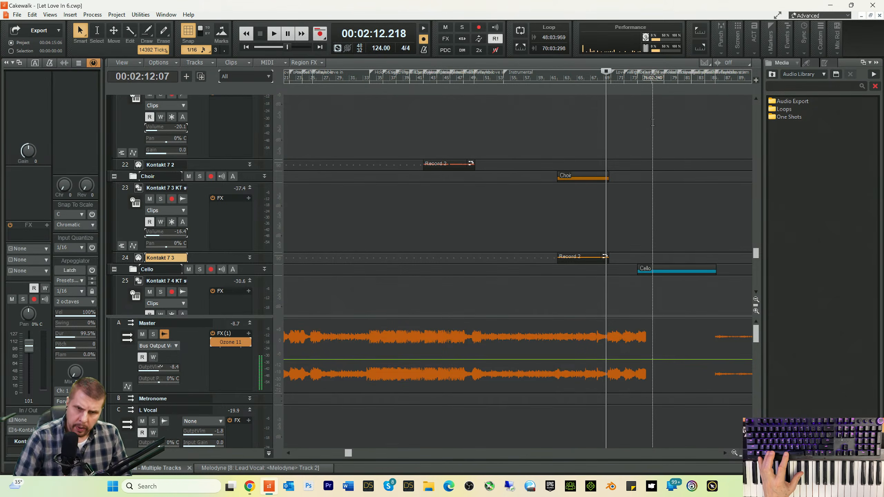
- Play from just after "Love will guide us" and lower the Strings folder's Kontakt audio track volume to -24.8
{"action": "left_click", "coordinate": [620, 78]}
{"action": "key", "text": "space"}
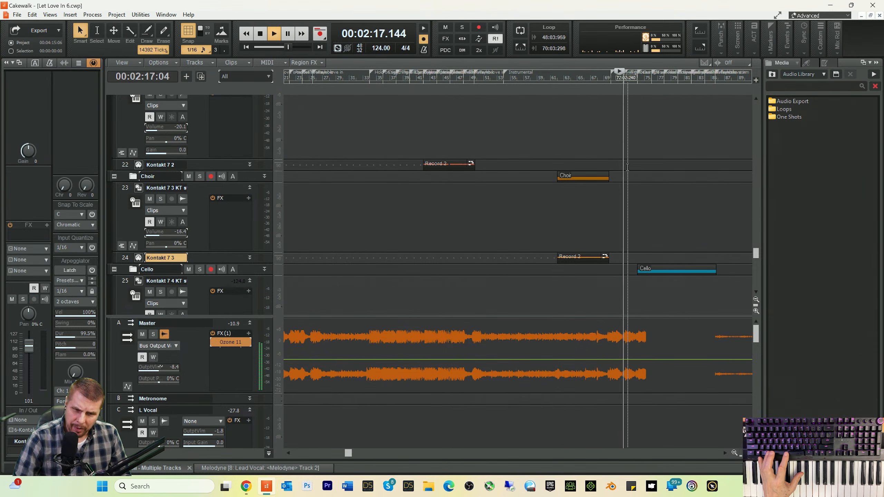
{"action": "left_click", "coordinate": [752, 486]}
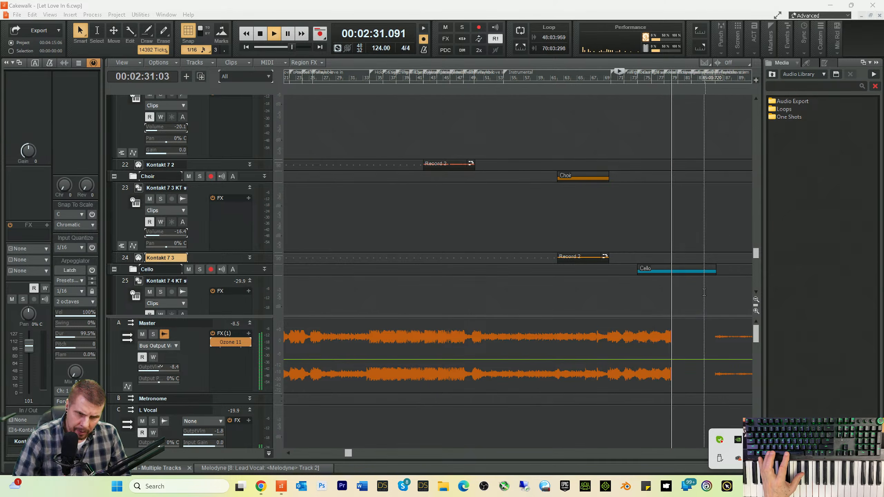
{"action": "scroll", "coordinate": [686, 280], "scroll_direction": "down", "scroll_amount": 5}
{"action": "scroll", "coordinate": [686, 278], "scroll_direction": "down", "scroll_amount": 5}
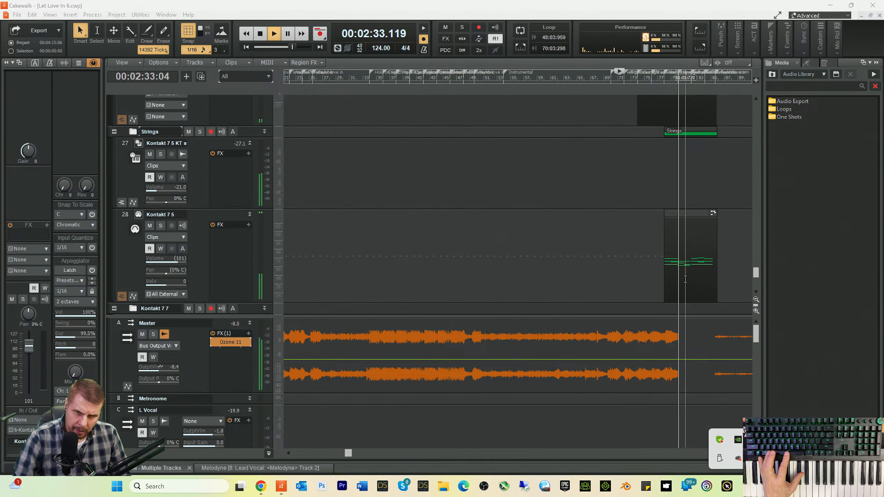
{"action": "left_click_drag", "start_coordinate": [172, 190], "coordinate": [164, 191]}
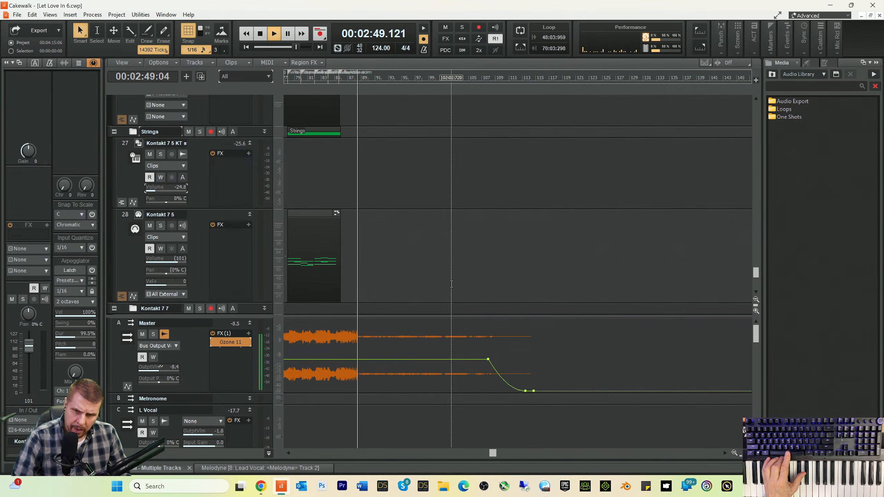
- Show the volume automation on the Organ folder's Dimension Pro 1 audio track and add two nodes just before the Organ clip starts
{"action": "scroll", "coordinate": [451, 285], "scroll_direction": "down", "scroll_amount": 3}
{"action": "scroll", "coordinate": [451, 285], "scroll_direction": "up", "scroll_amount": 10}
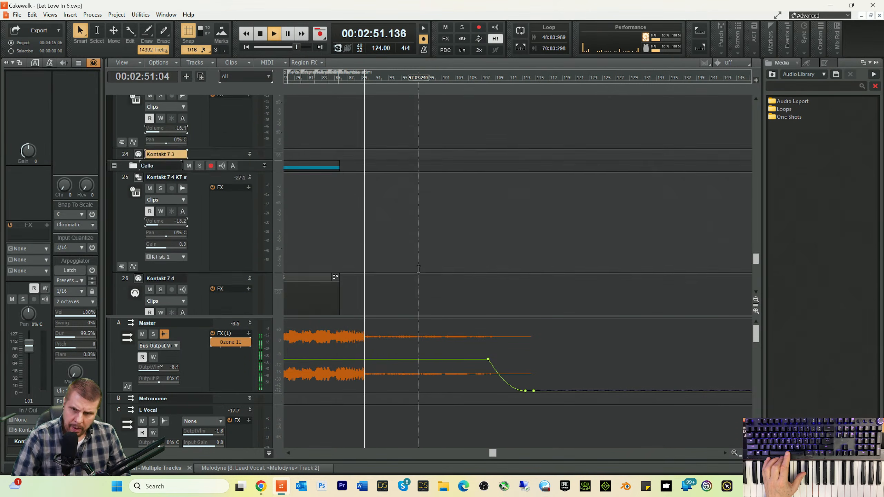
{"action": "scroll", "coordinate": [351, 236], "scroll_direction": "up", "scroll_amount": 3}
{"action": "key", "text": "space"}
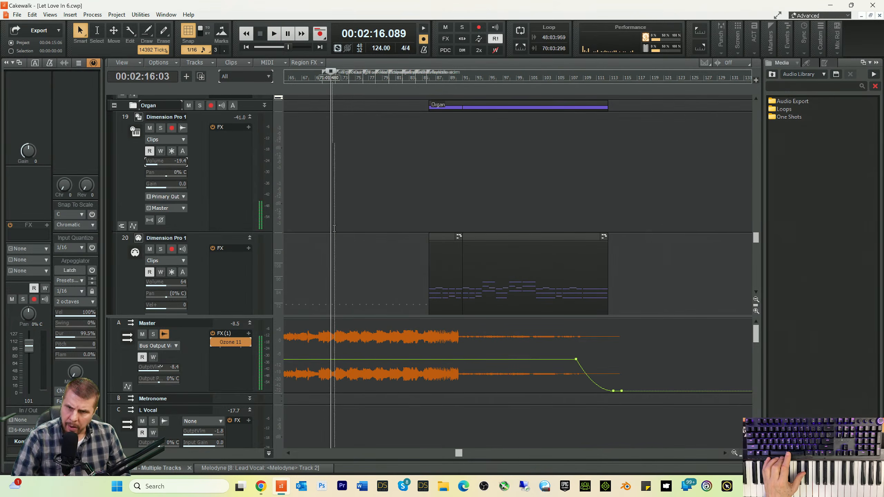
{"action": "key", "text": "t"}
{"action": "left_click", "coordinate": [390, 212]}
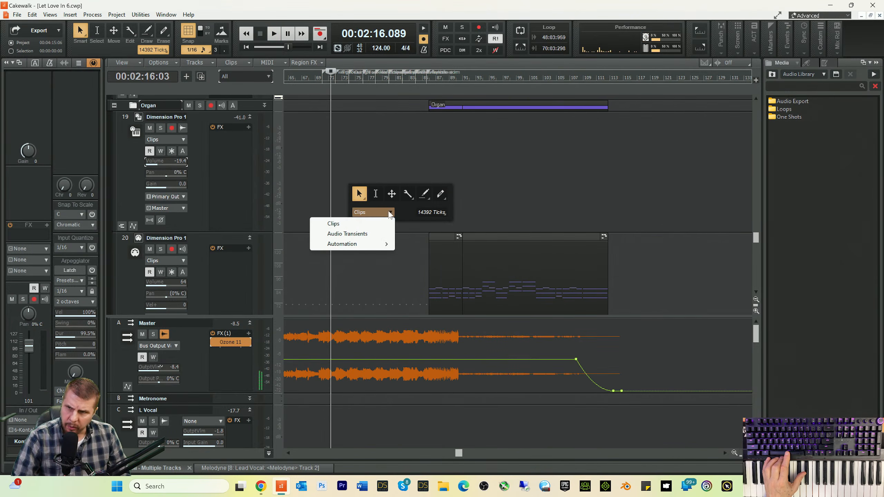
{"action": "mouse_move", "coordinate": [344, 245]}
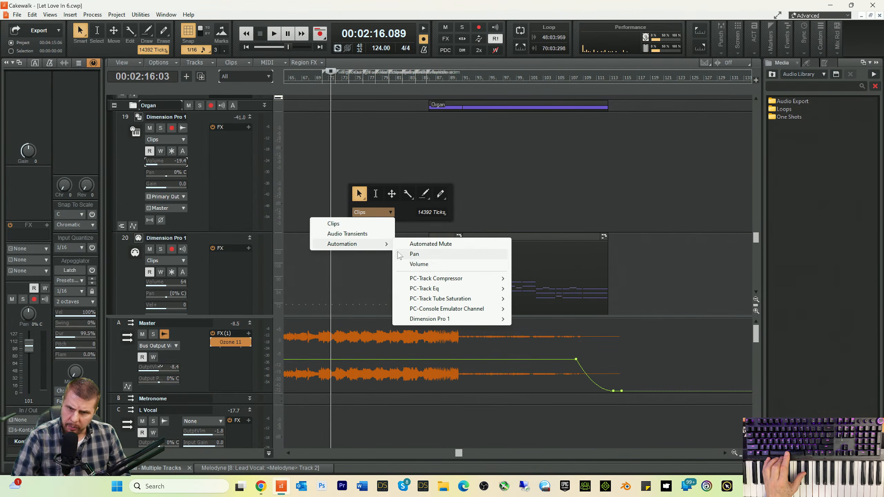
{"action": "left_click", "coordinate": [417, 265]}
{"action": "left_click", "coordinate": [406, 199]}
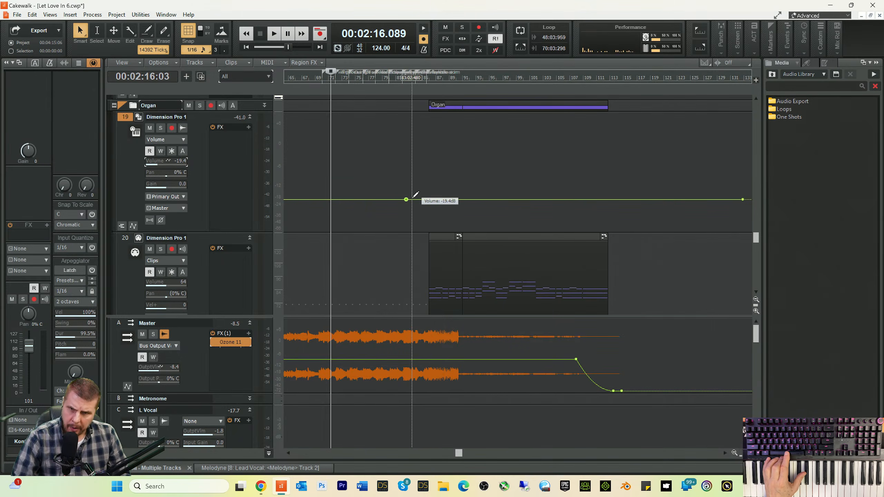
- Play from 02:41:26 and raise the Organ volume envelope after the two nodes to -6.9 dB
{"action": "left_click", "coordinate": [419, 80]}
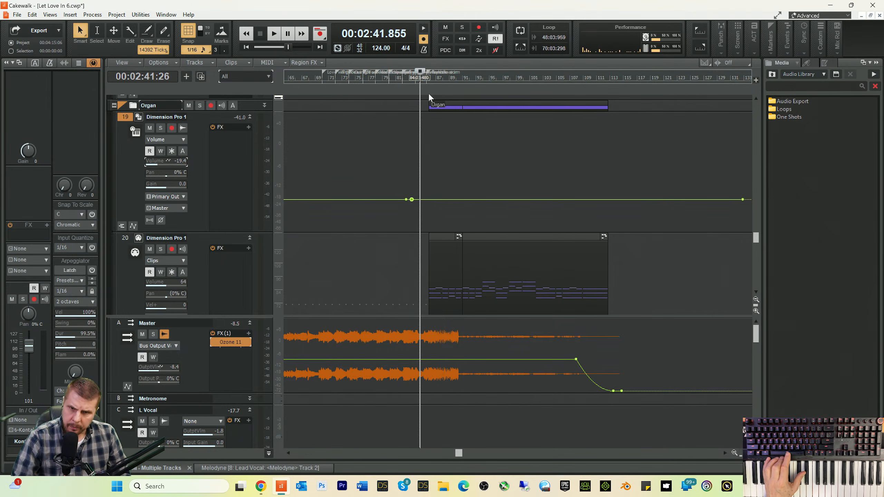
{"action": "key", "text": "space"}
{"action": "key", "text": "t"}
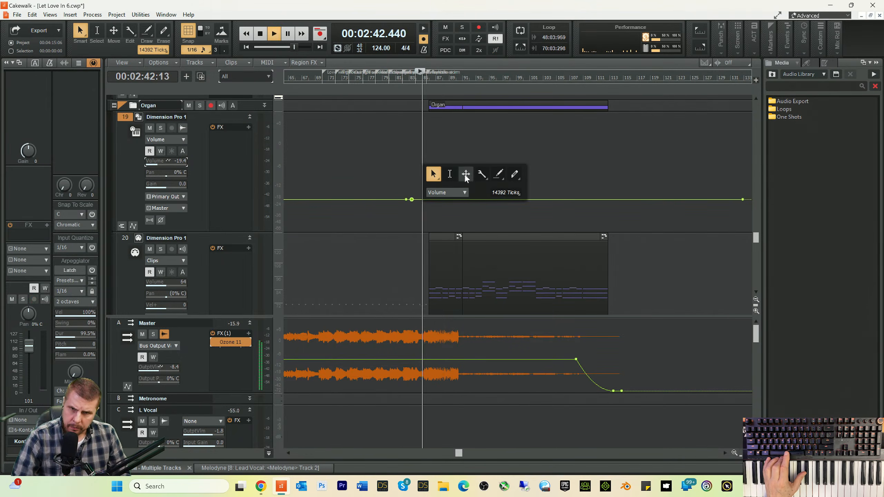
{"action": "left_click", "coordinate": [466, 174]}
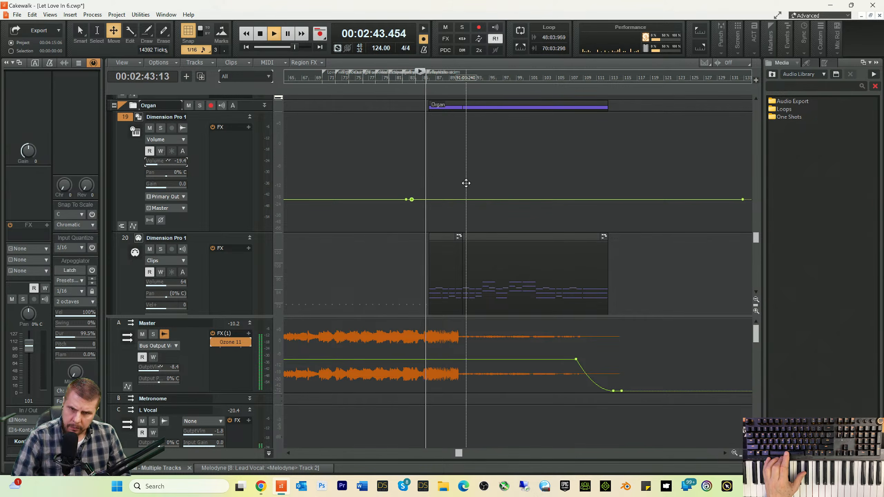
{"action": "left_click_drag", "start_coordinate": [467, 199], "coordinate": [467, 190]}
{"action": "key", "text": "space"}
{"action": "key", "text": "space"}
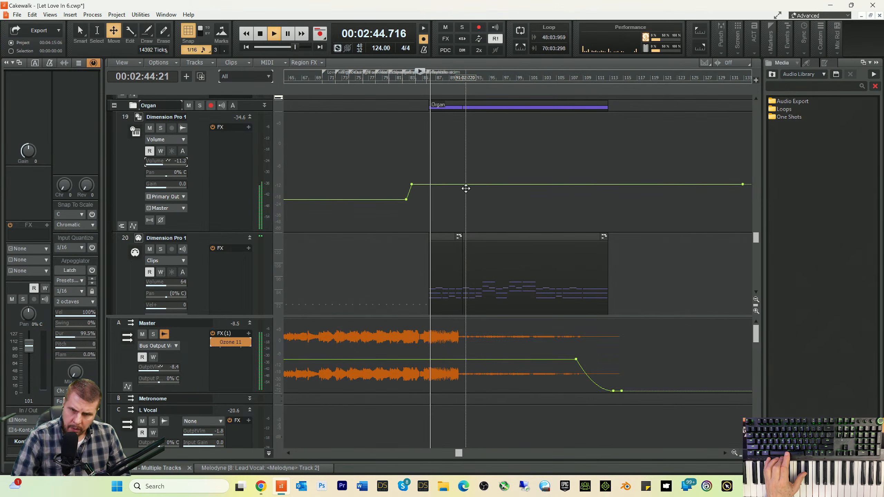
{"action": "left_click_drag", "start_coordinate": [466, 189], "coordinate": [464, 178]}
{"action": "key", "text": "space"}
{"action": "key", "text": "space"}
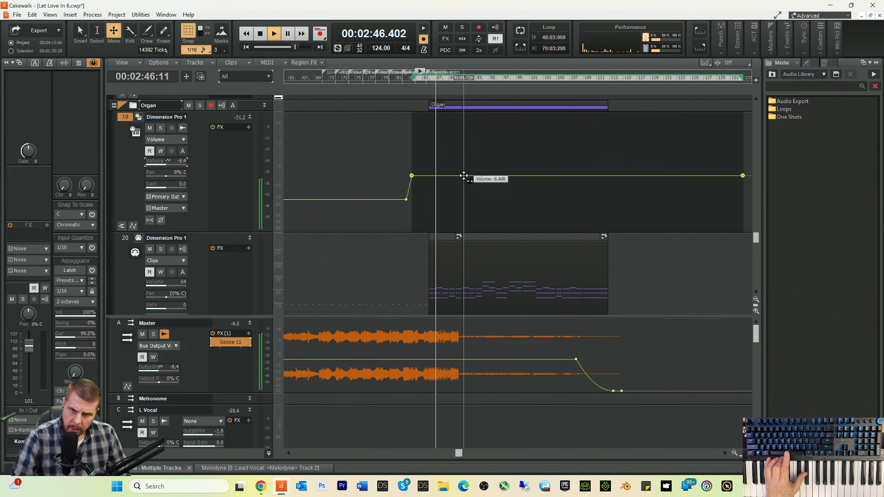
{"action": "left_click_drag", "start_coordinate": [464, 177], "coordinate": [464, 174]}
{"action": "key", "text": "space"}
{"action": "key", "text": "space"}
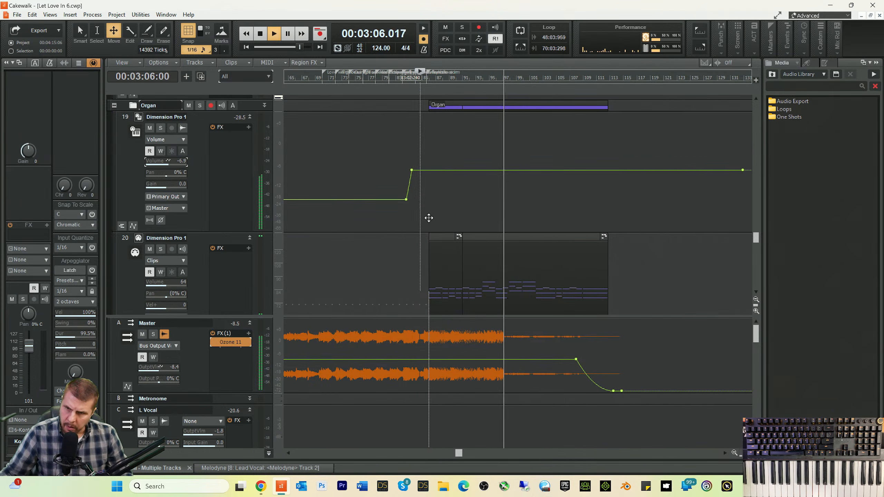
- Turn on input echo for the Organ's Dimension Pro 1 MIDI track and rehearse along with the song from 02:41:26
{"action": "left_click", "coordinate": [120, 244]}
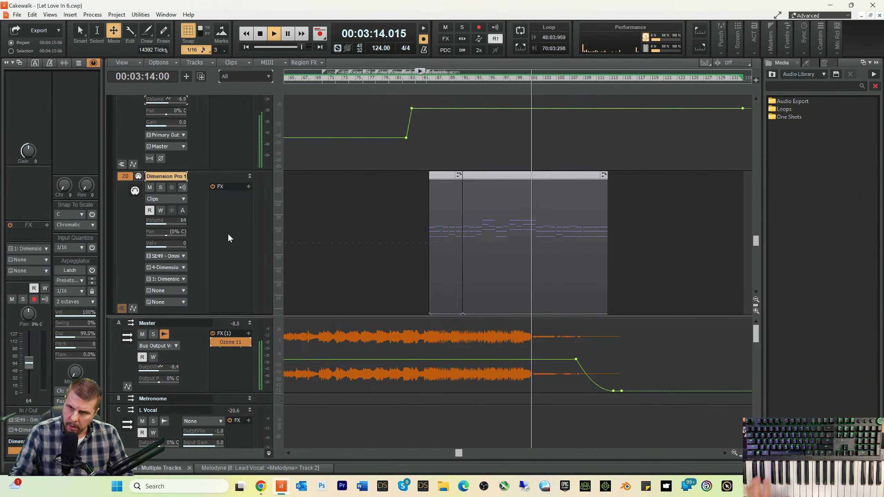
{"action": "key", "text": "space"}
{"action": "left_click", "coordinate": [183, 187]}
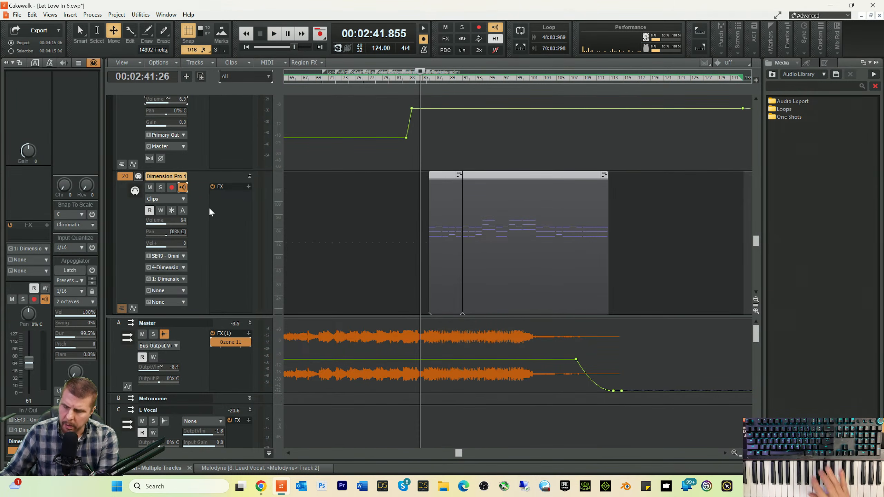
{"action": "key", "text": "space"}
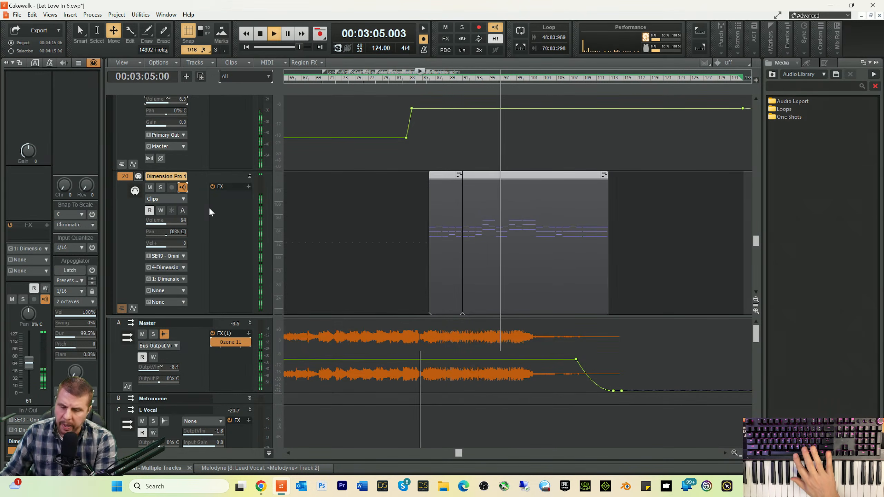
{"action": "key", "text": "space"}
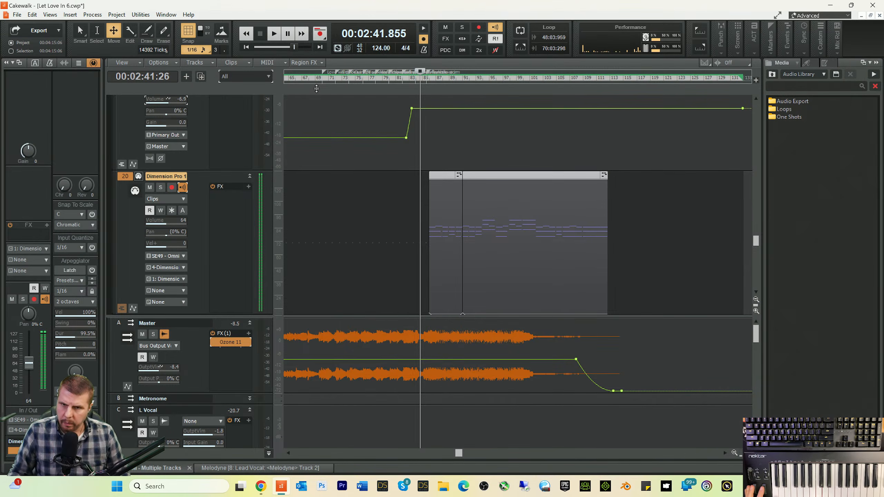
- Arm the Organ's MIDI track and record controller movements over the whole Organ part from 02:41:26
{"action": "left_click", "coordinate": [172, 187]}
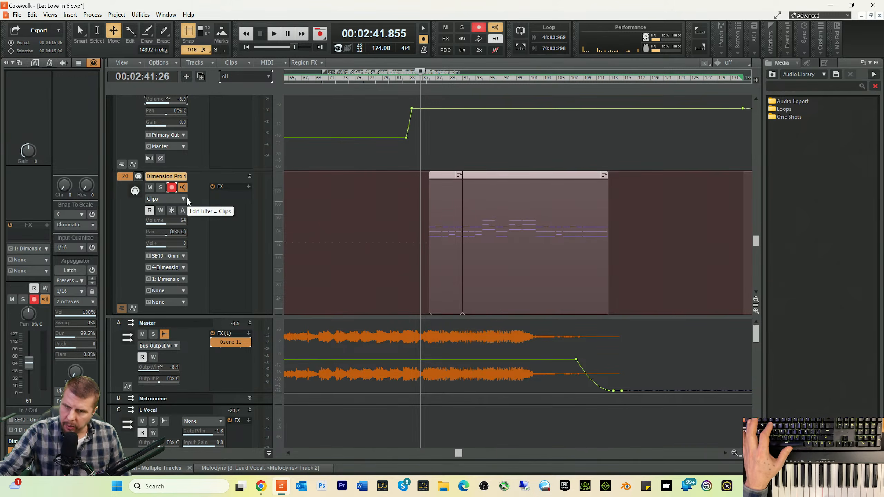
{"action": "key", "text": "space"}
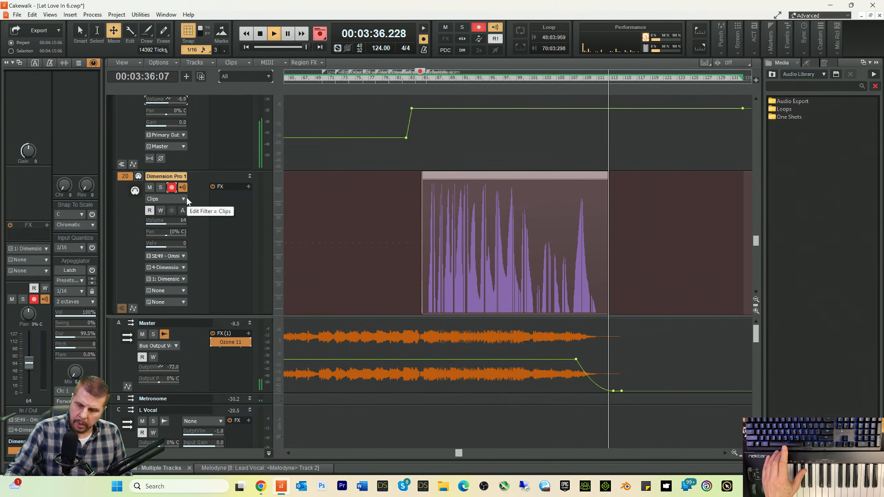
{"action": "key", "text": "space"}
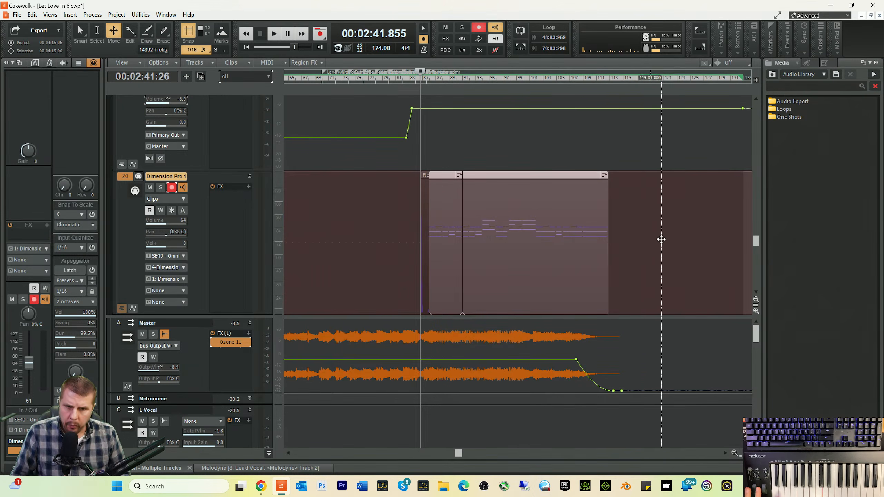
- Select the recorded take together with the existing Organ MIDI clips and merge them into a single clip
{"action": "key", "text": "t"}
{"action": "left_click", "coordinate": [640, 230]}
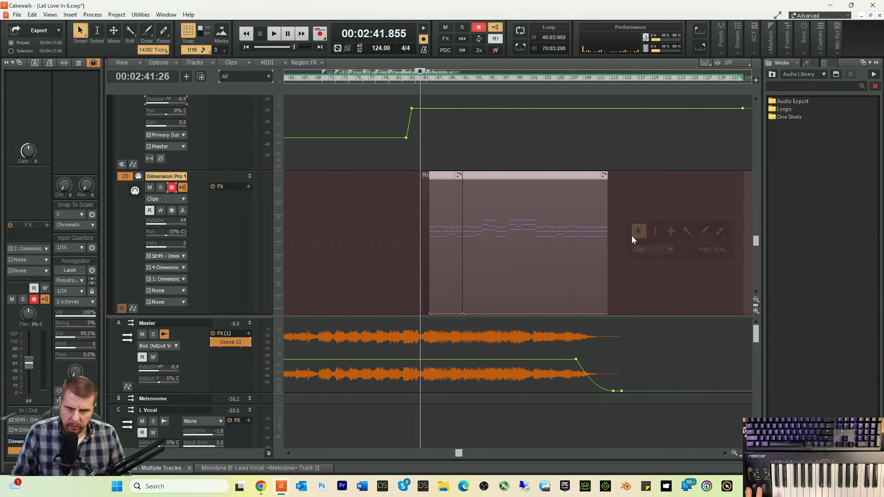
{"action": "left_click_drag", "start_coordinate": [646, 250], "coordinate": [429, 248]}
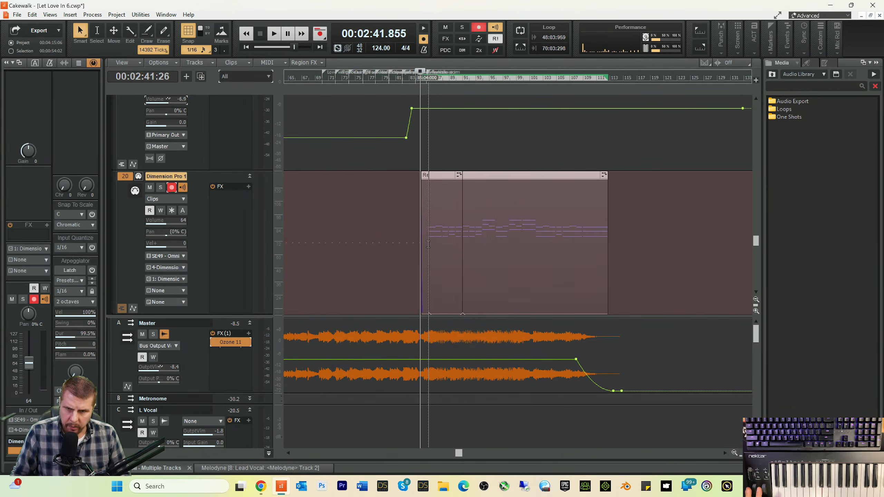
{"action": "right_click", "coordinate": [449, 253]}
{"action": "left_click", "coordinate": [480, 335]}
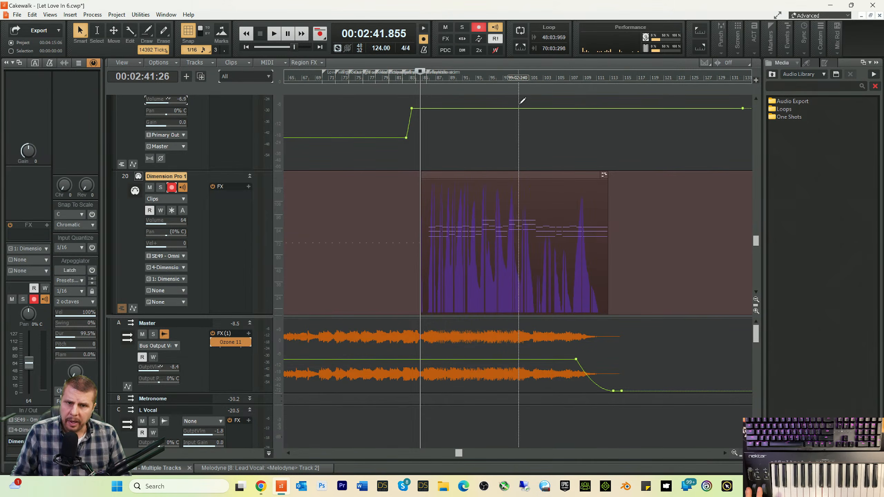
- Add two nodes around bar 100 of the Organ volume envelope and lower the section after them to -19.9 dB during playback
{"action": "left_click", "coordinate": [516, 83]}
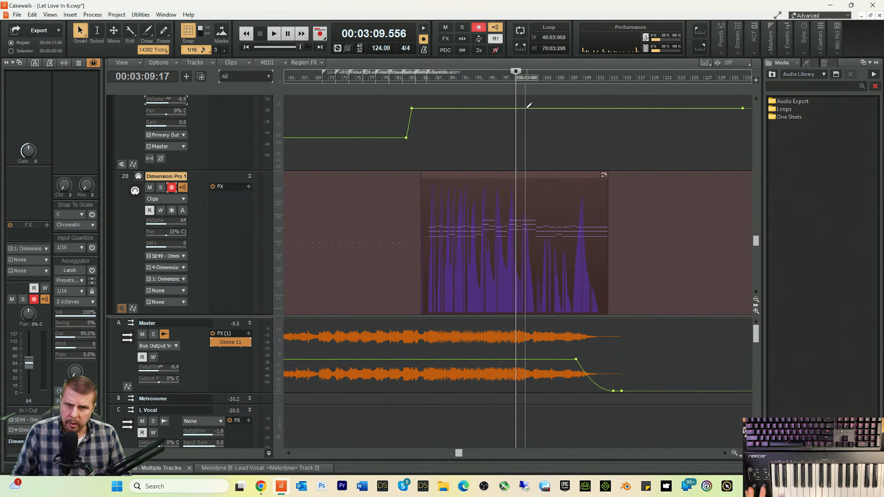
{"action": "key", "text": "space"}
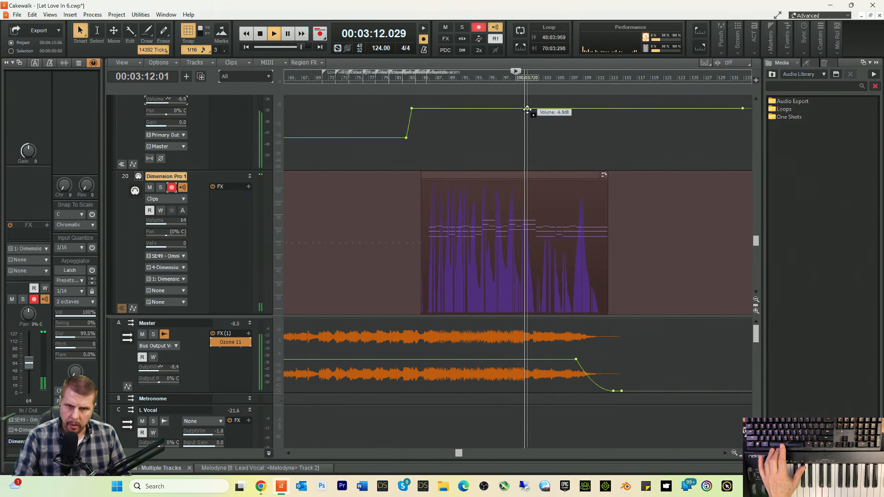
{"action": "key", "text": "t"}
{"action": "left_click", "coordinate": [542, 102]}
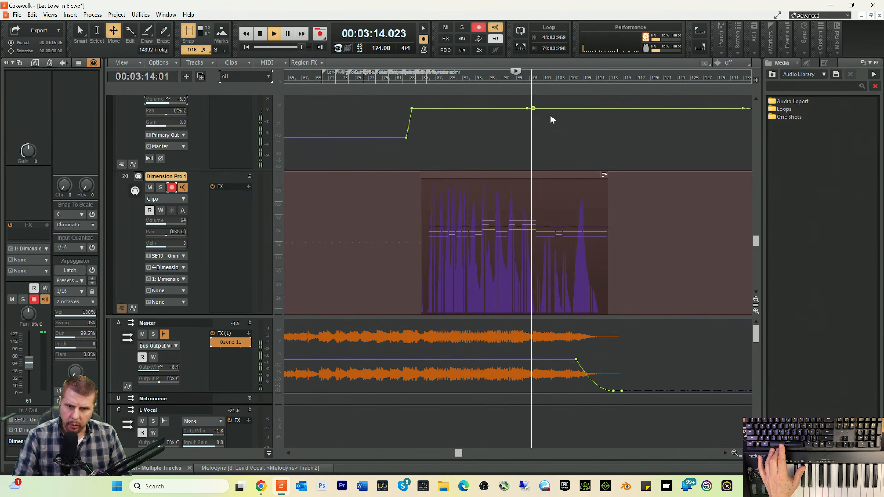
{"action": "left_click_drag", "start_coordinate": [560, 111], "coordinate": [559, 130]}
{"action": "key", "text": "space"}
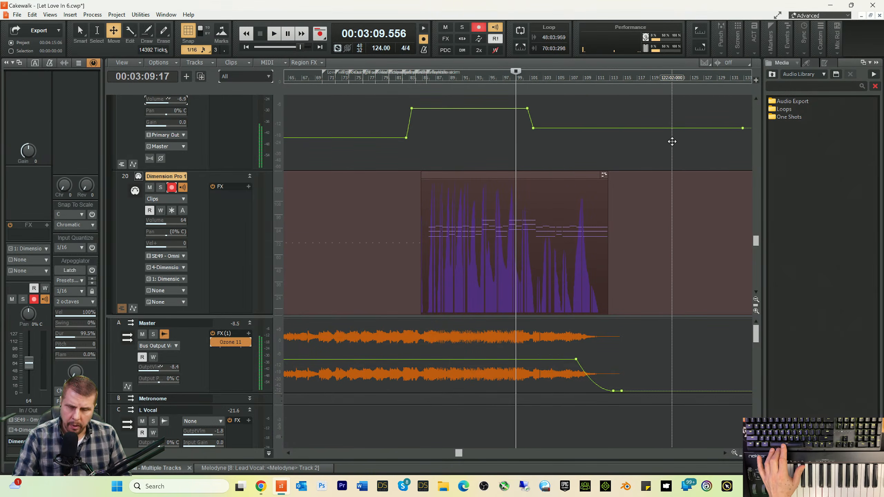
{"action": "key", "text": "space"}
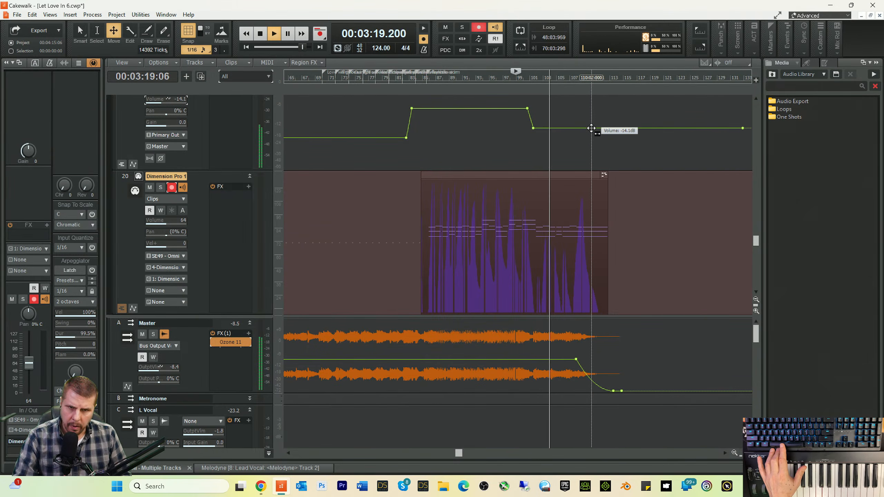
{"action": "left_click_drag", "start_coordinate": [591, 129], "coordinate": [591, 133]}
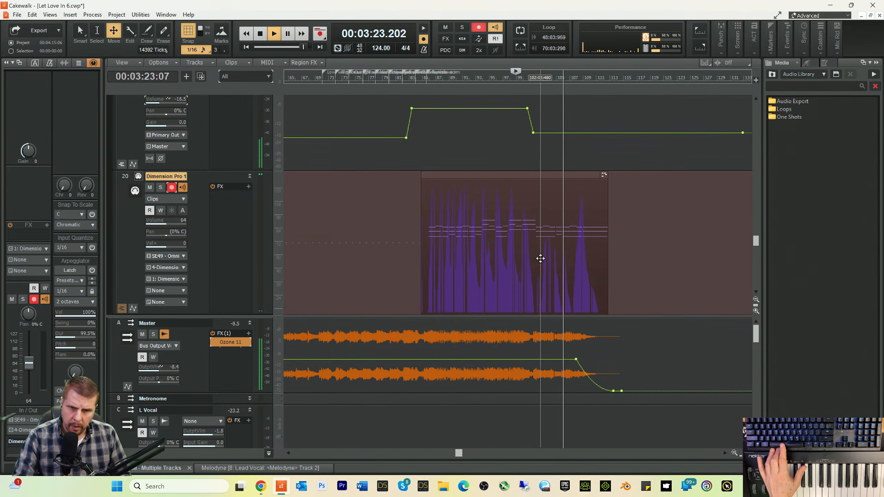
{"action": "left_click_drag", "start_coordinate": [573, 133], "coordinate": [573, 138]}
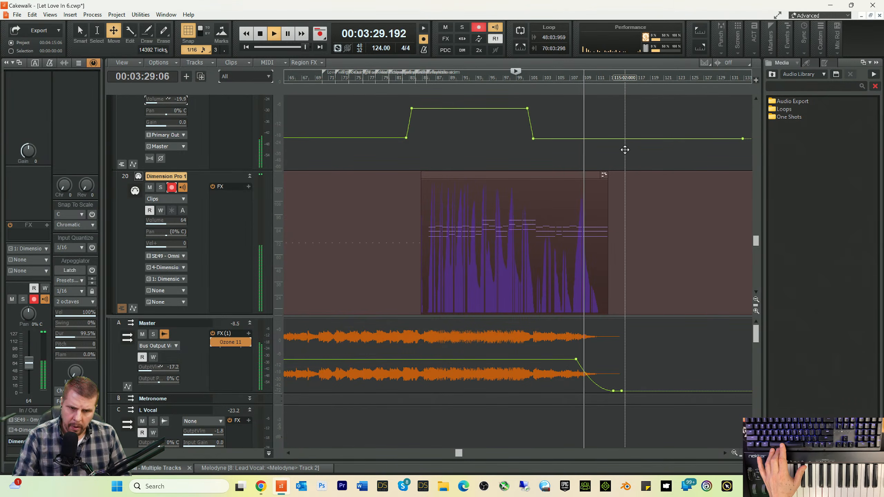
- Fade the Organ volume envelope down to silence between new nodes at about bars 109 and 112
{"action": "left_click", "coordinate": [588, 139]}
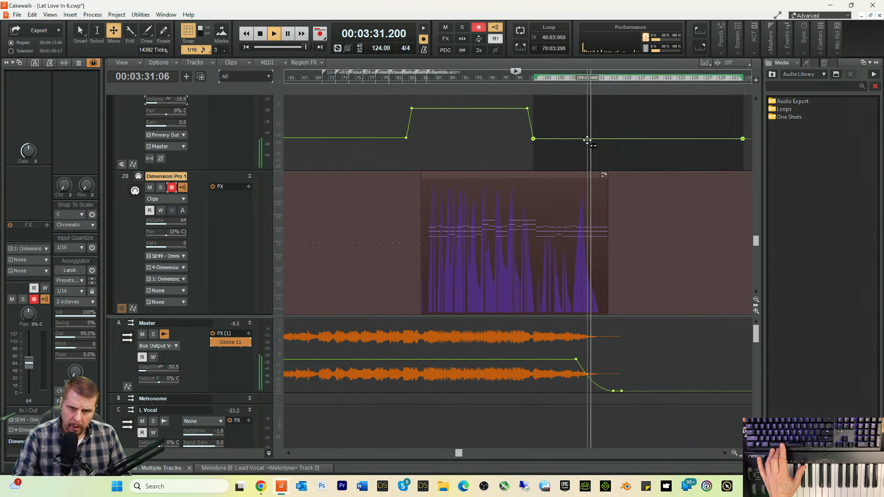
{"action": "left_click", "coordinate": [606, 140]}
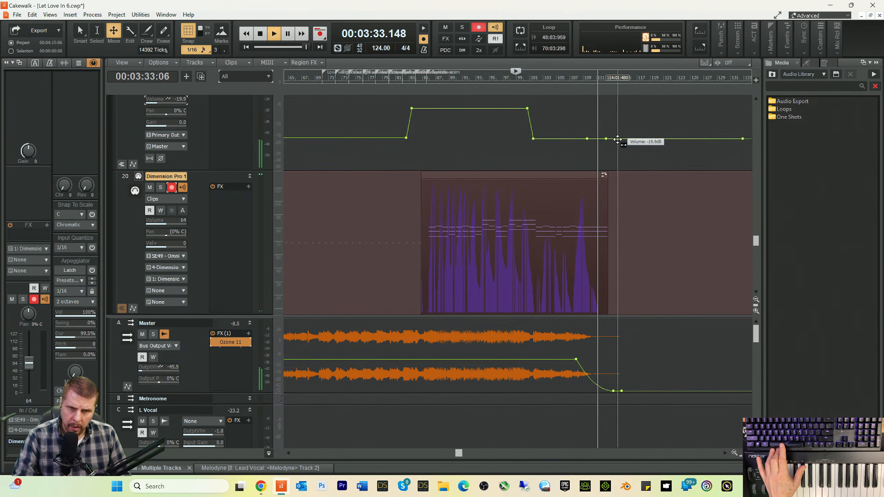
{"action": "left_click_drag", "start_coordinate": [619, 139], "coordinate": [622, 179]}
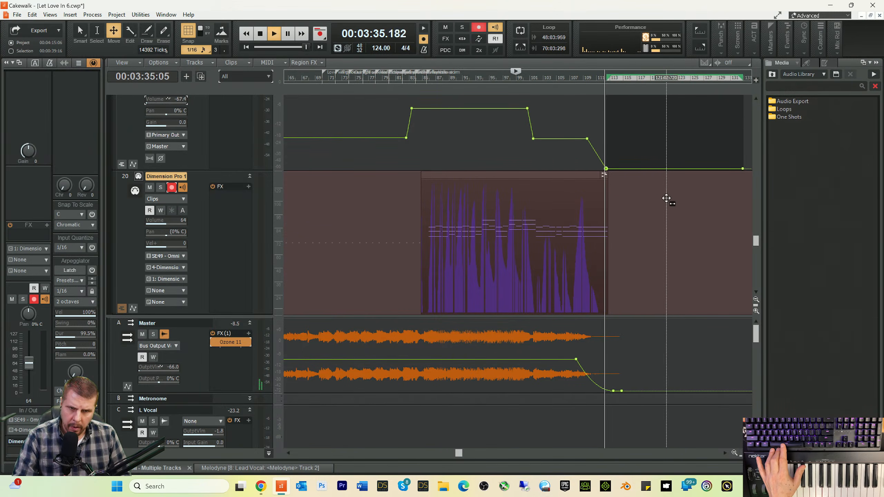
- Play the ending from 03:09:17 to check the Organ fade and save the project
{"action": "key", "text": "space"}
{"action": "key", "text": "space"}
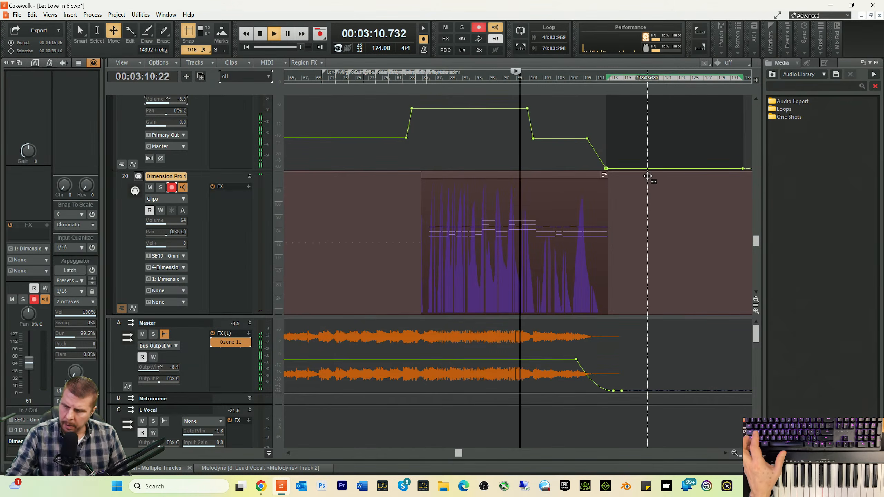
{"action": "key", "text": "ctrl+s"}
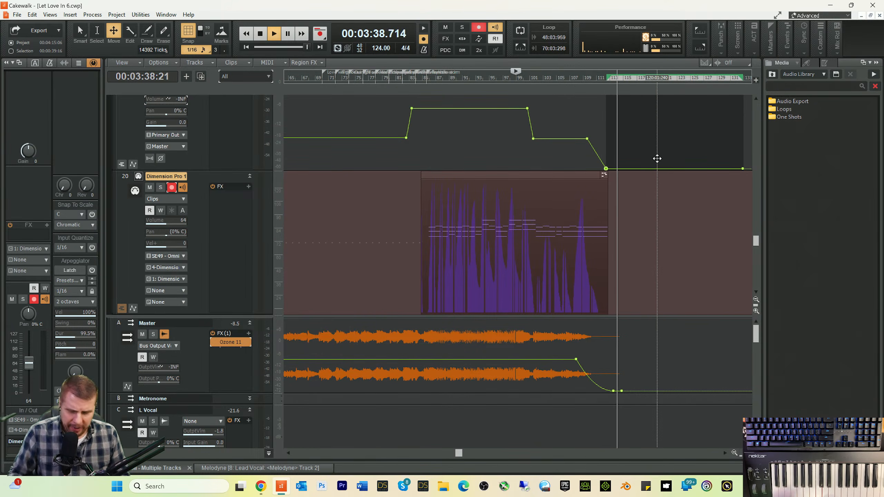
{"action": "key", "text": "space"}
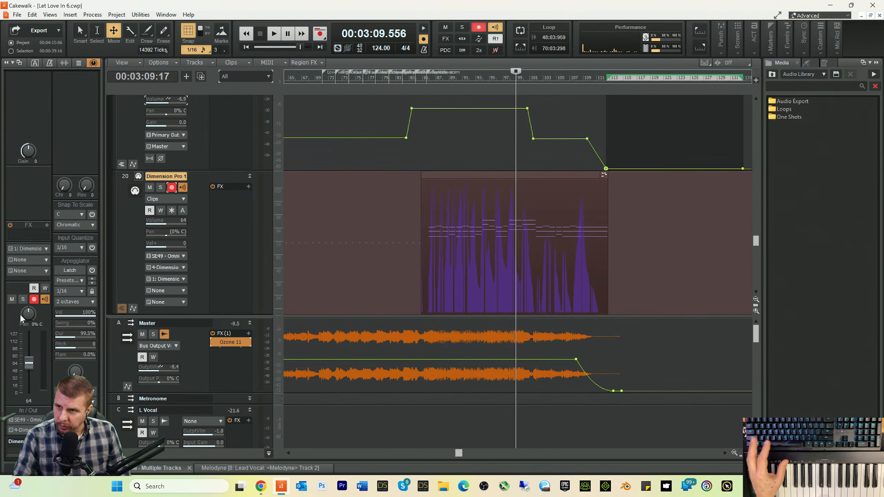
- Save the project as a new version named "Let Love In 7.cwp" in the Let Love In folder
{"action": "left_click", "coordinate": [16, 15]}
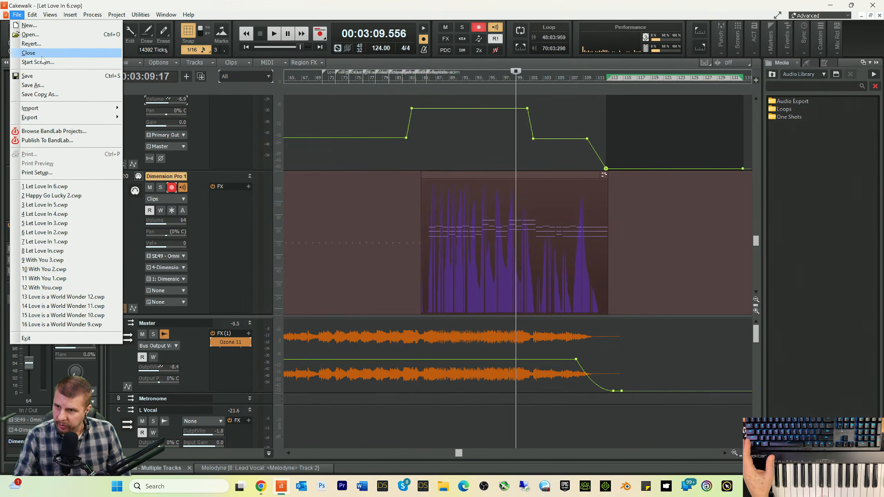
{"action": "left_click", "coordinate": [44, 86]}
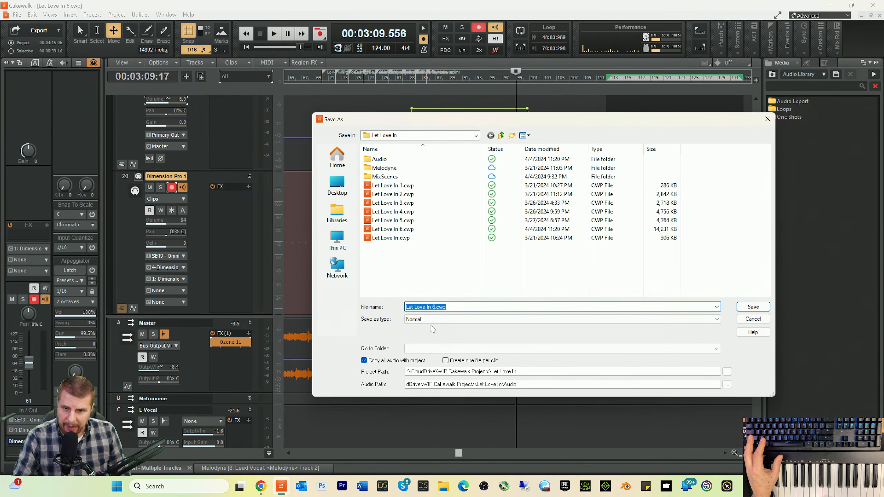
{"action": "left_click", "coordinate": [433, 307]}
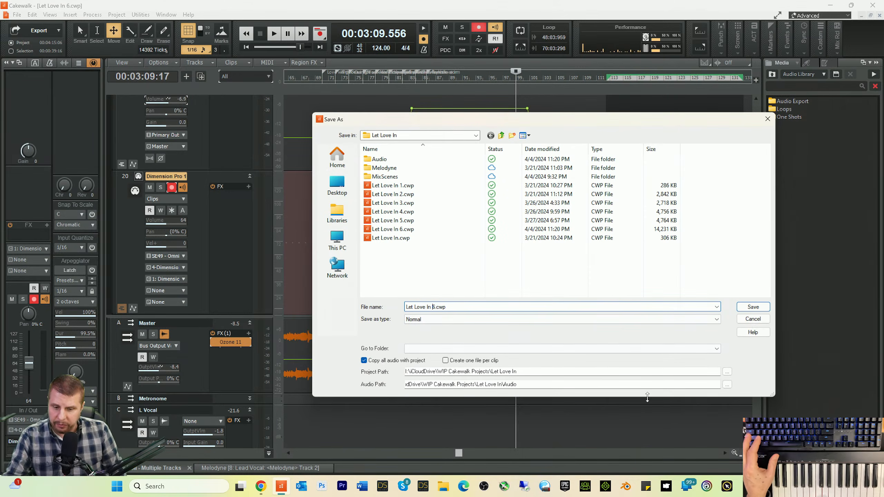
{"action": "key", "text": "Delete"}
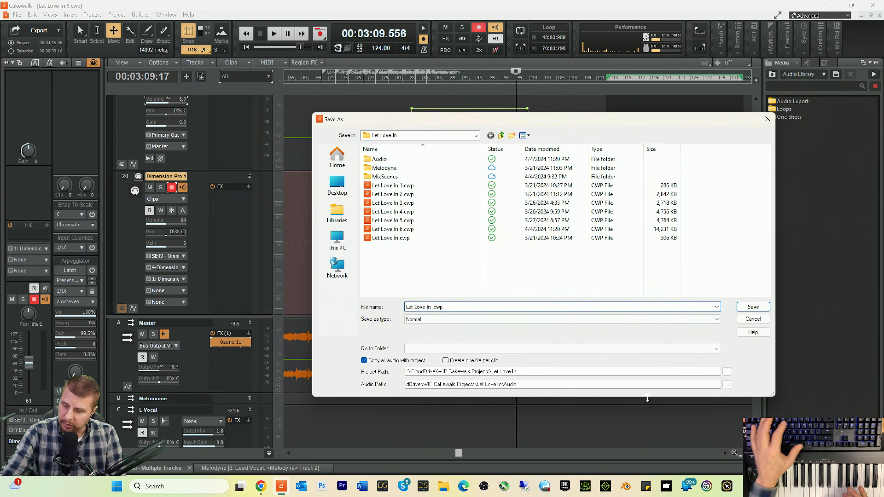
{"action": "type", "text": "7"}
{"action": "key", "text": "Return"}
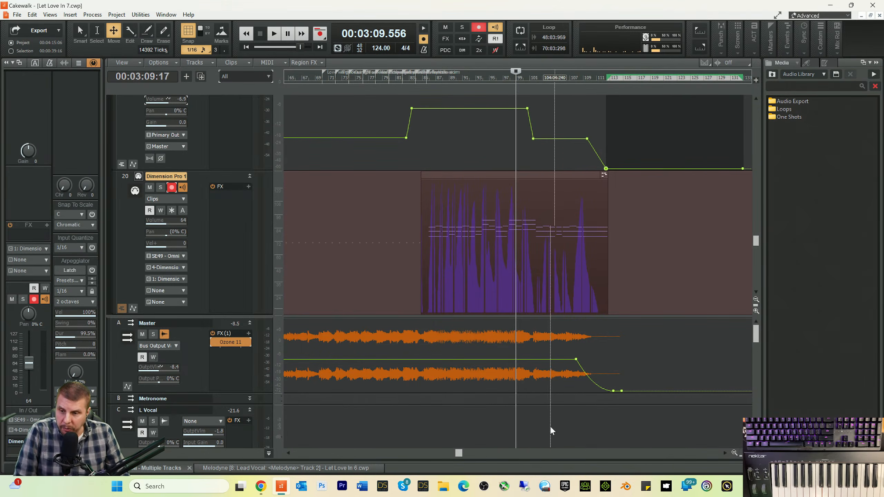
- Disarm the Organ's Dimension Pro MIDI track from recording
{"action": "left_click_drag", "start_coordinate": [452, 452], "coordinate": [296, 453]}
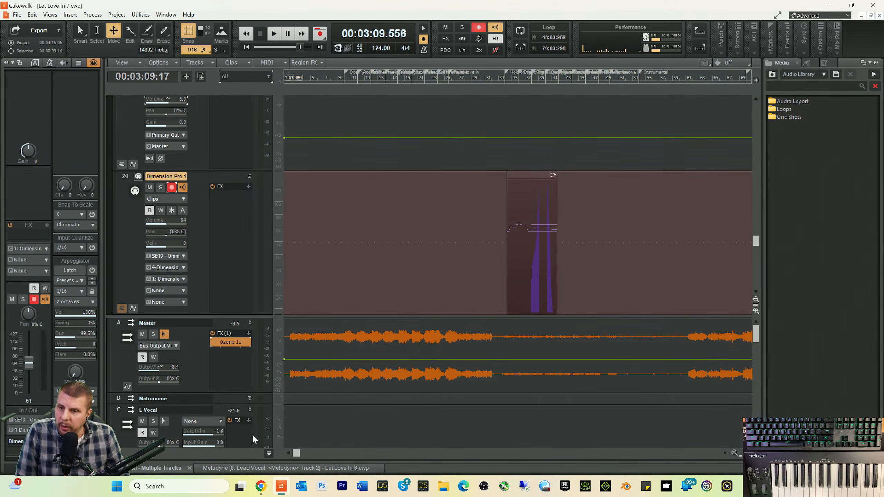
{"action": "scroll", "coordinate": [197, 195], "scroll_direction": "up", "scroll_amount": 3}
{"action": "scroll", "coordinate": [198, 197], "scroll_direction": "up", "scroll_amount": 5}
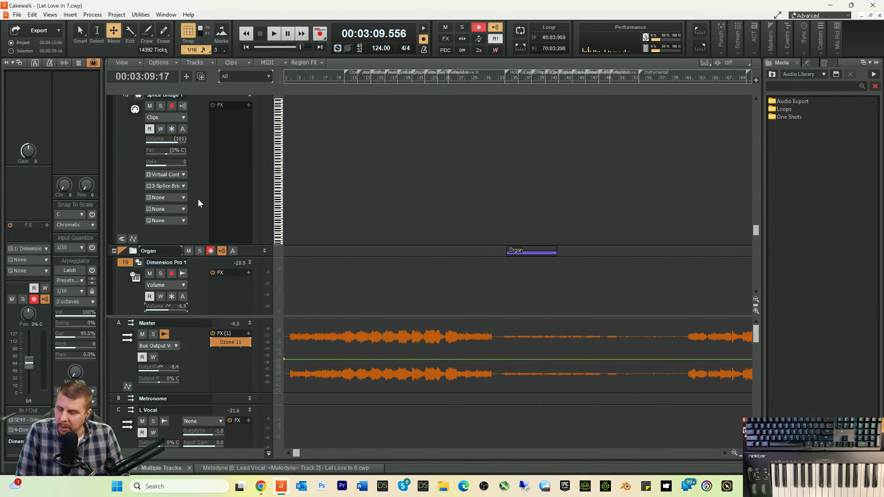
{"action": "scroll", "coordinate": [192, 213], "scroll_direction": "up", "scroll_amount": 4}
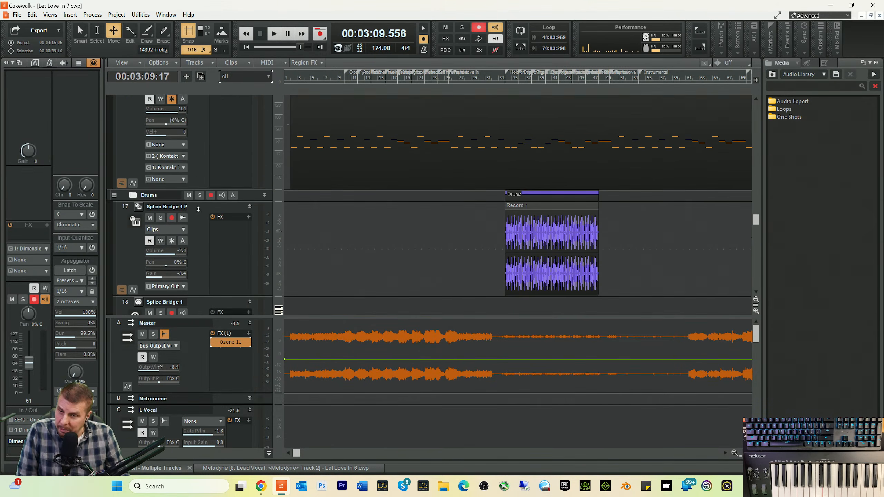
{"action": "scroll", "coordinate": [196, 205], "scroll_direction": "up", "scroll_amount": 4}
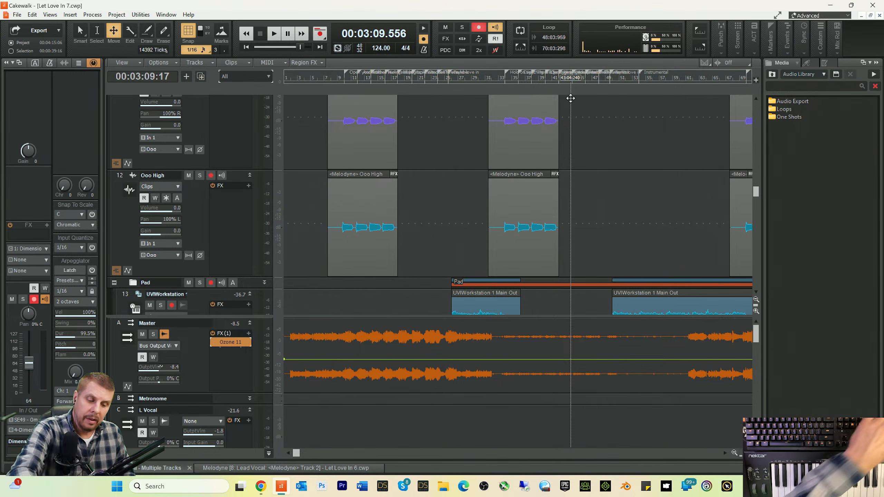
{"action": "key", "text": "shift+r"}
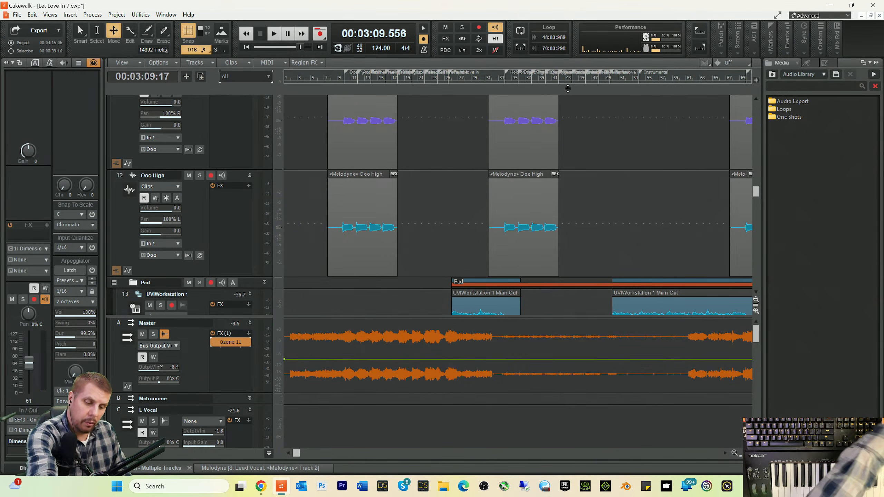